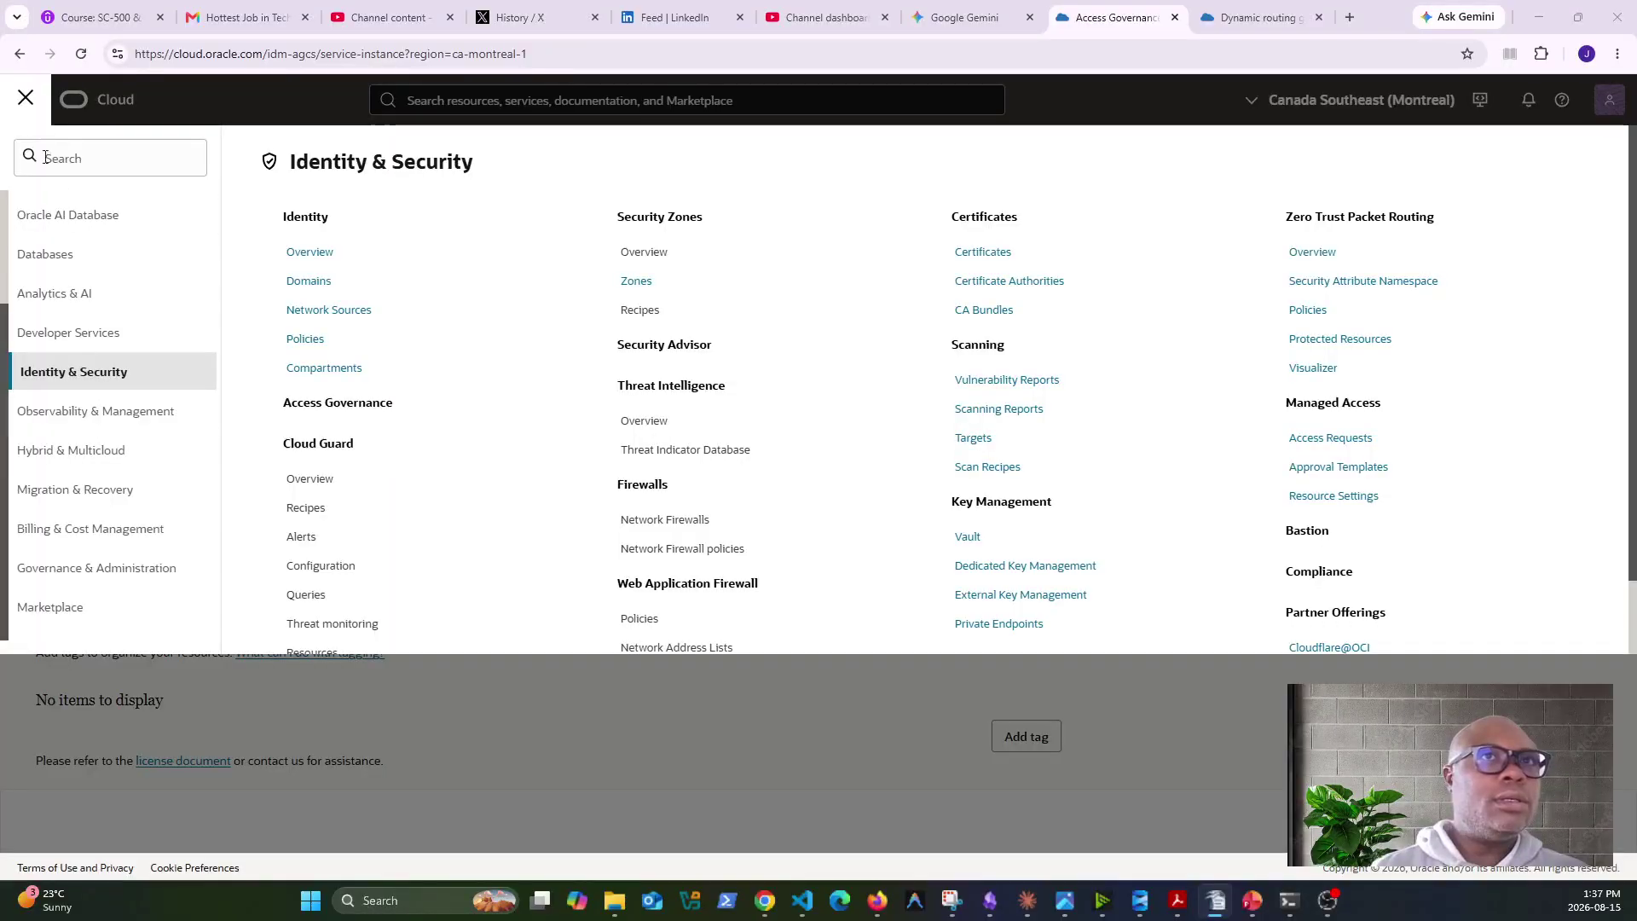
# Open the Virtual Cloud Networks list and filter it by the ocisec-security compartment.
pyautogui.scroll(3, 110, 482)
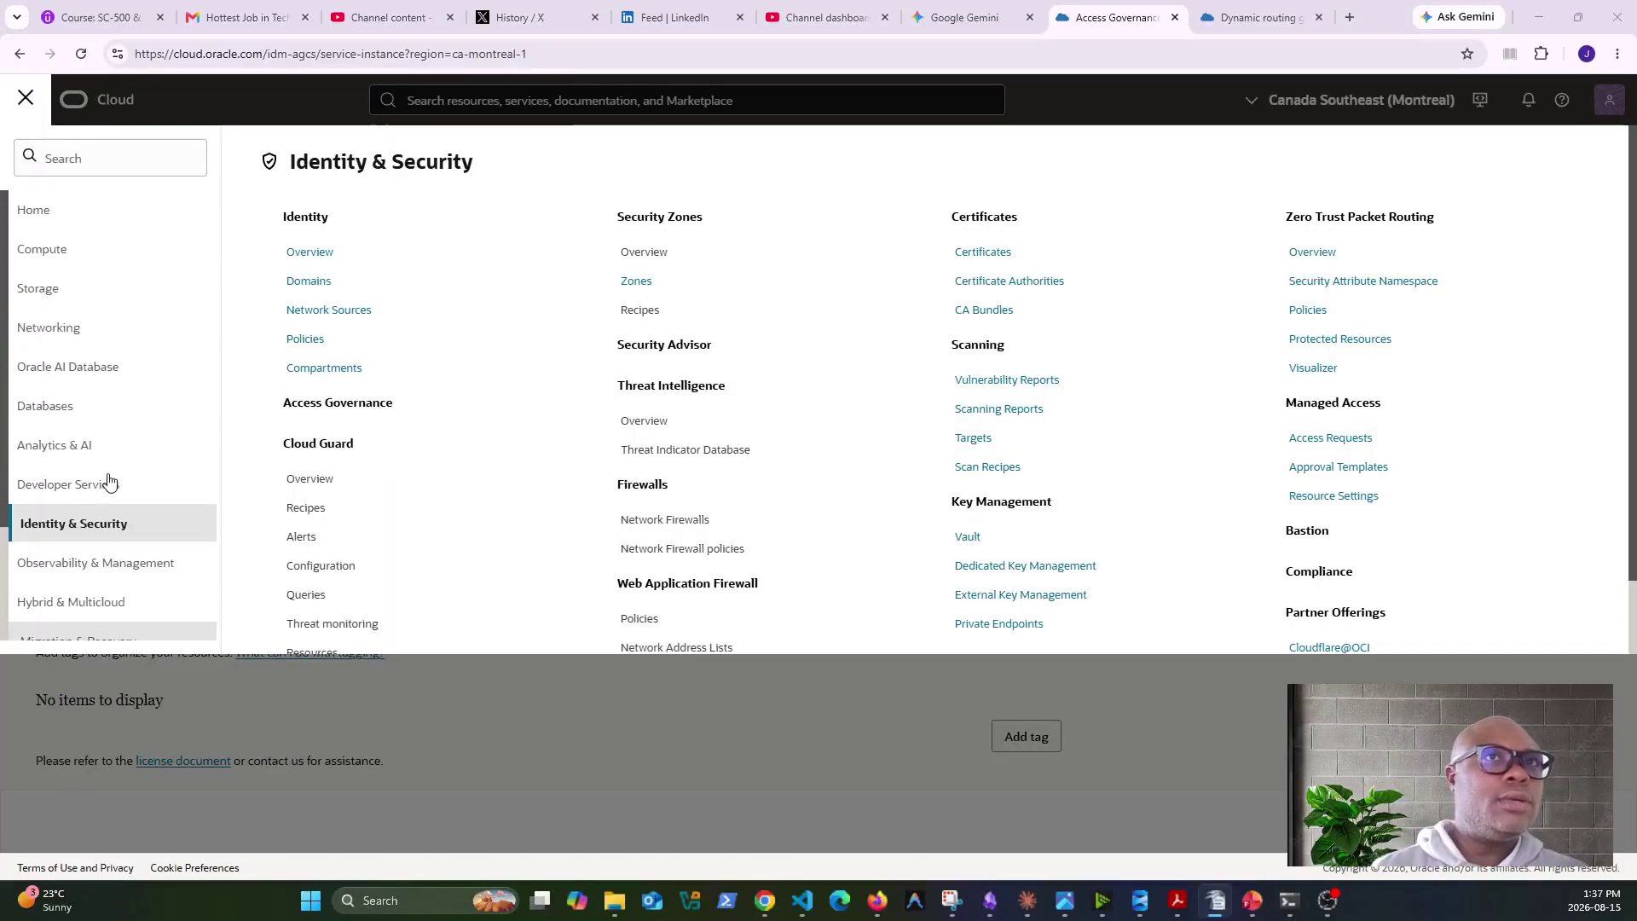
pyautogui.click(54, 328)
pyautogui.click(381, 267)
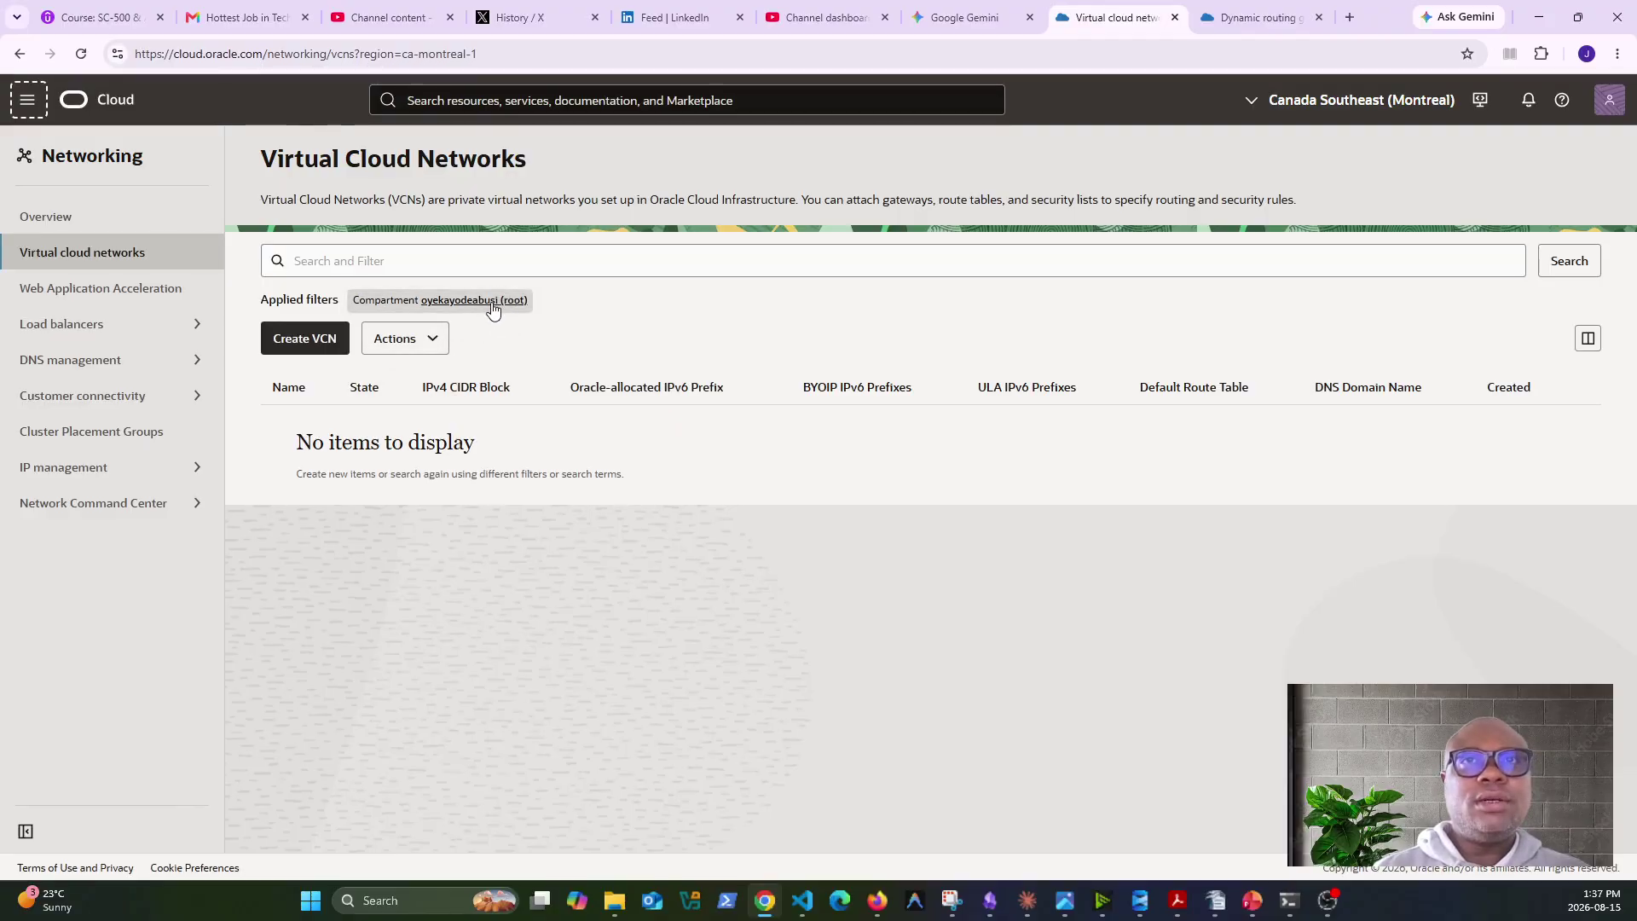
pyautogui.click(493, 301)
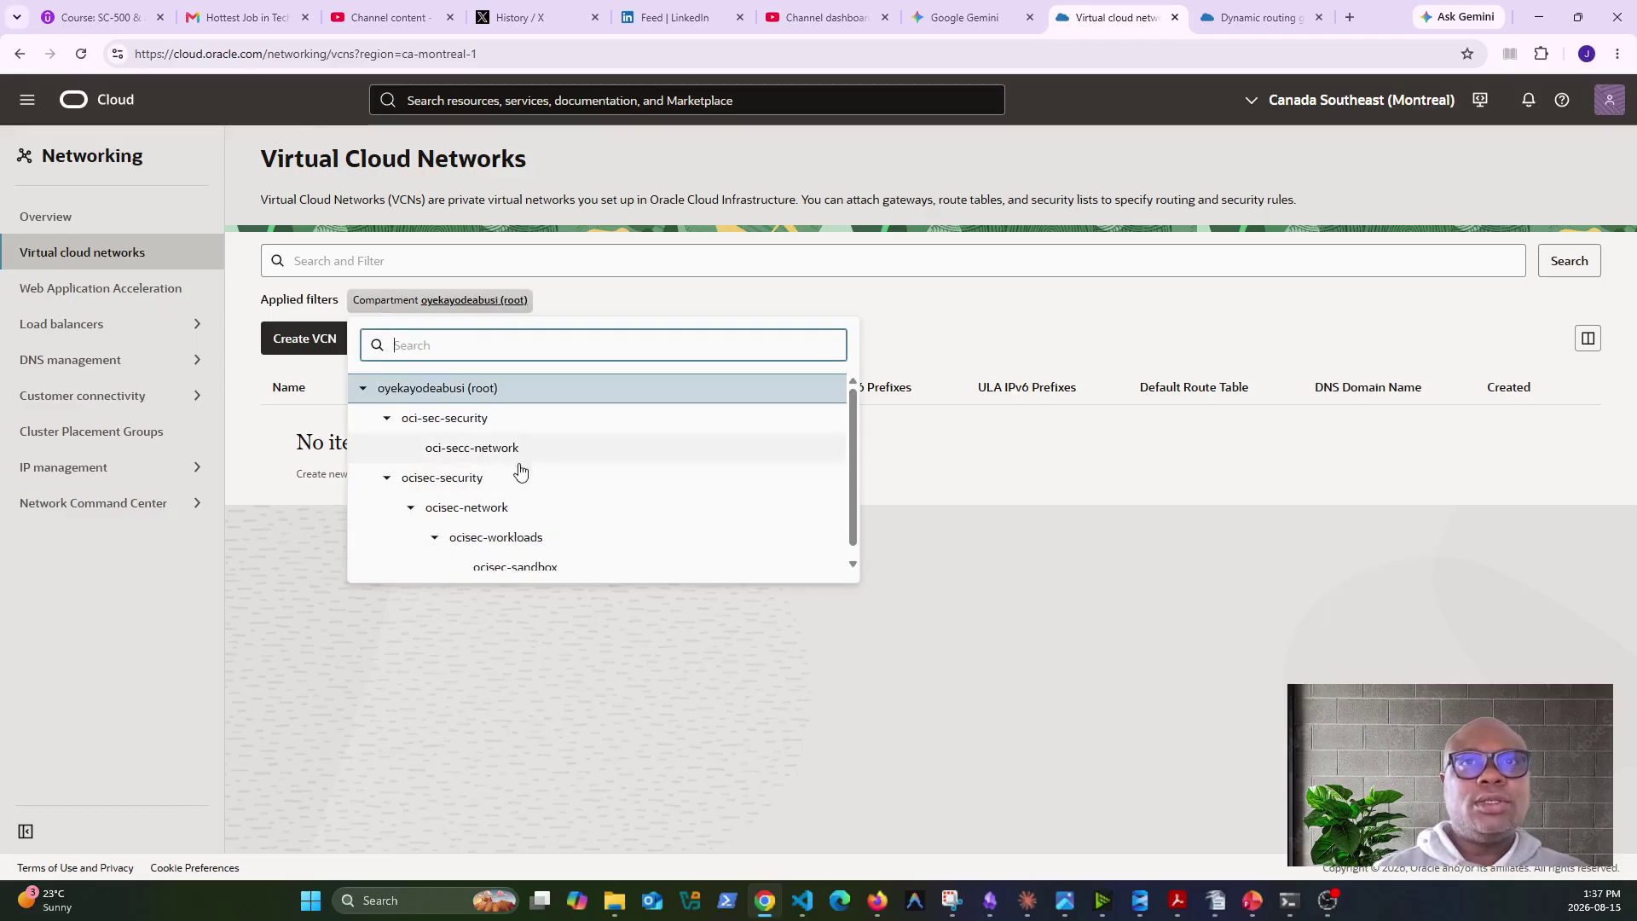
pyautogui.click(456, 477)
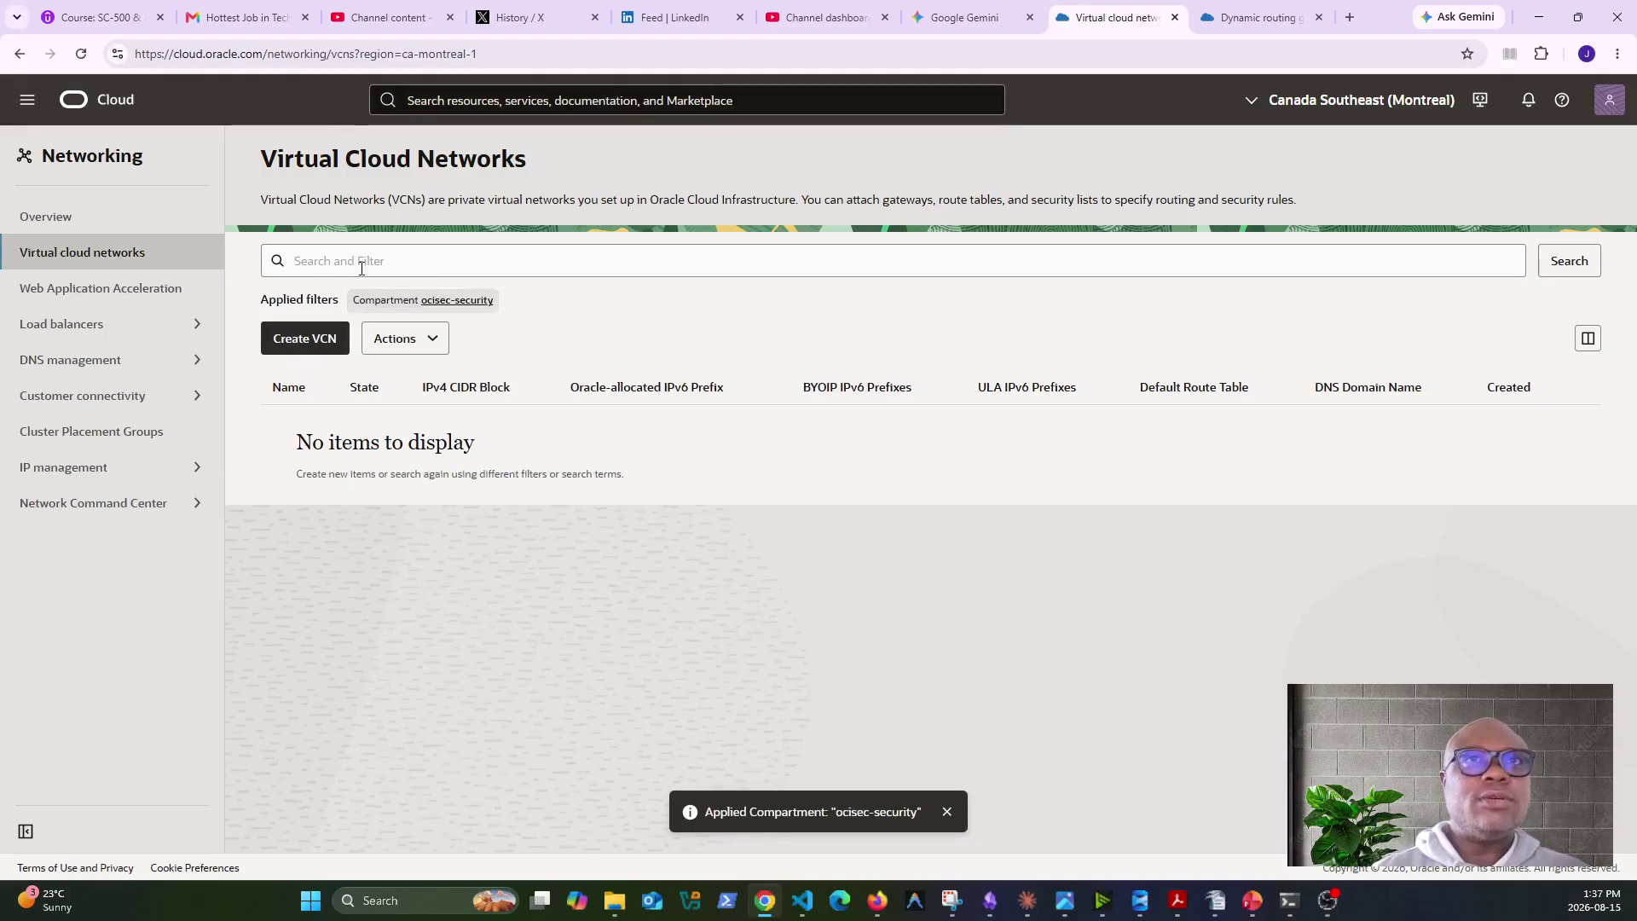
# Start creating a virtual cloud network and place it in the ocisec-network compartment.
pyautogui.click(309, 342)
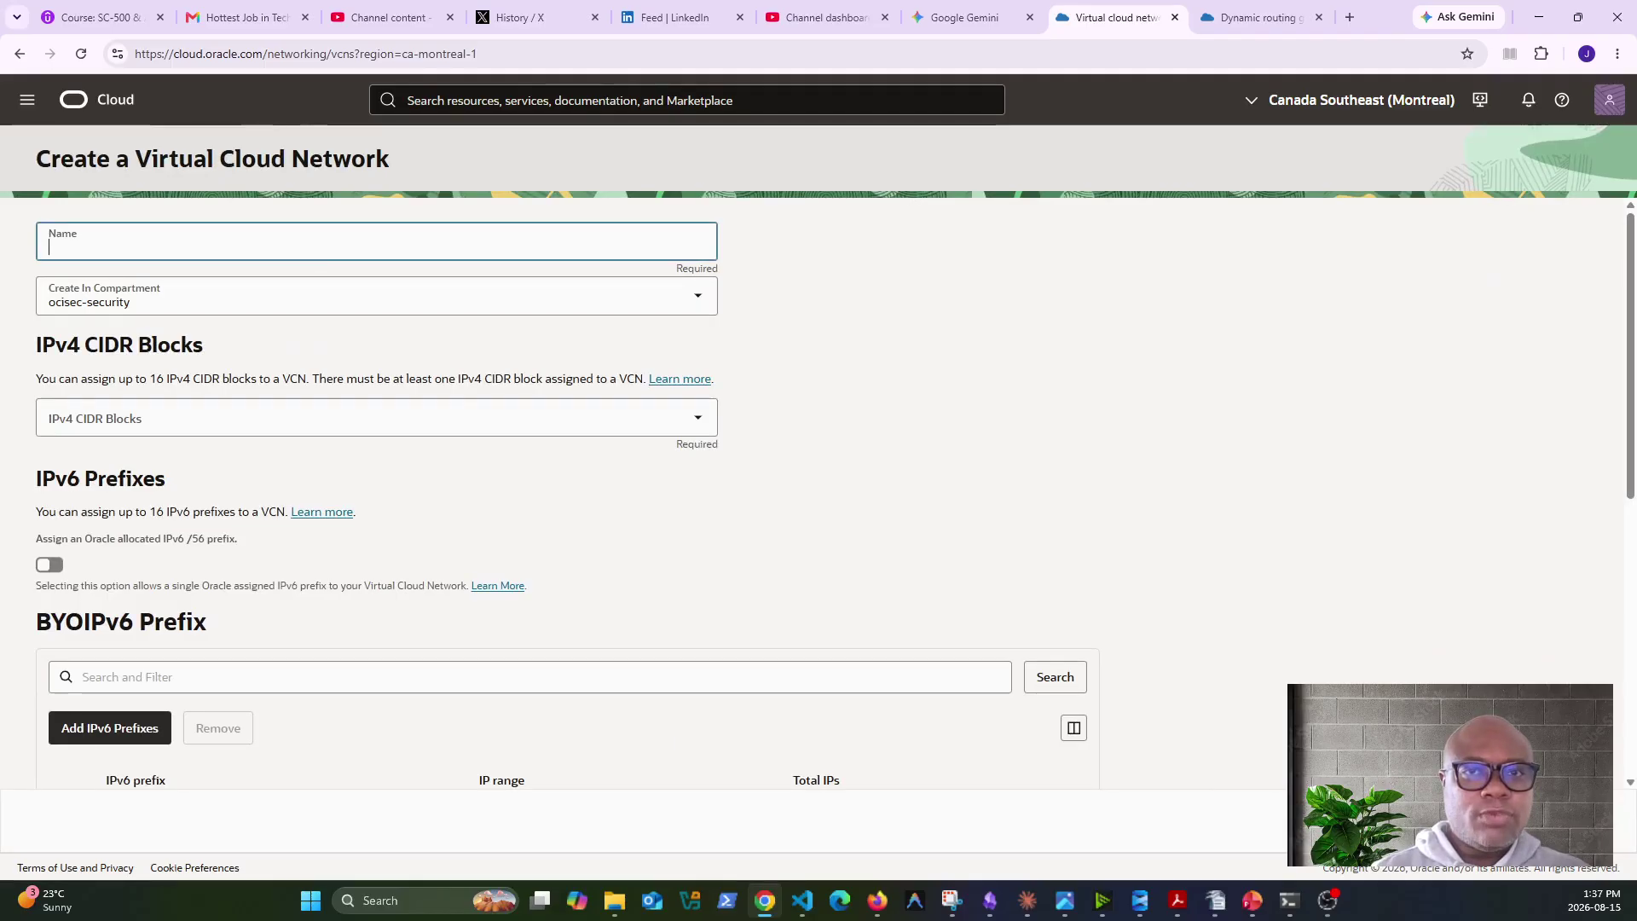
pyautogui.hotkey('alt', 'Tab')
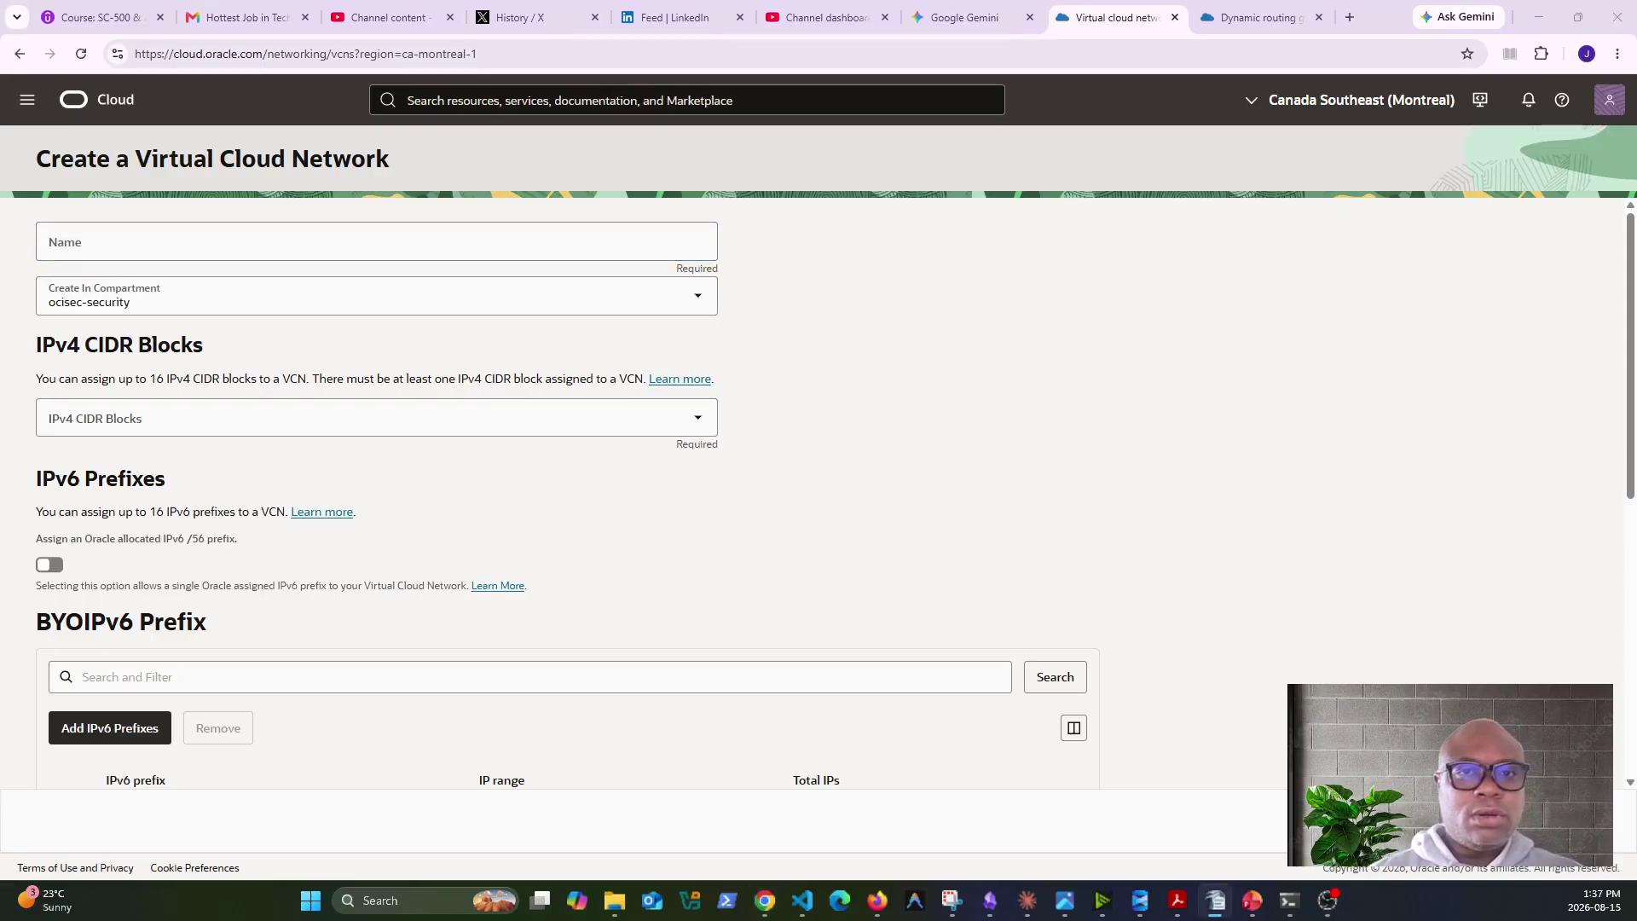
pyautogui.click(548, 296)
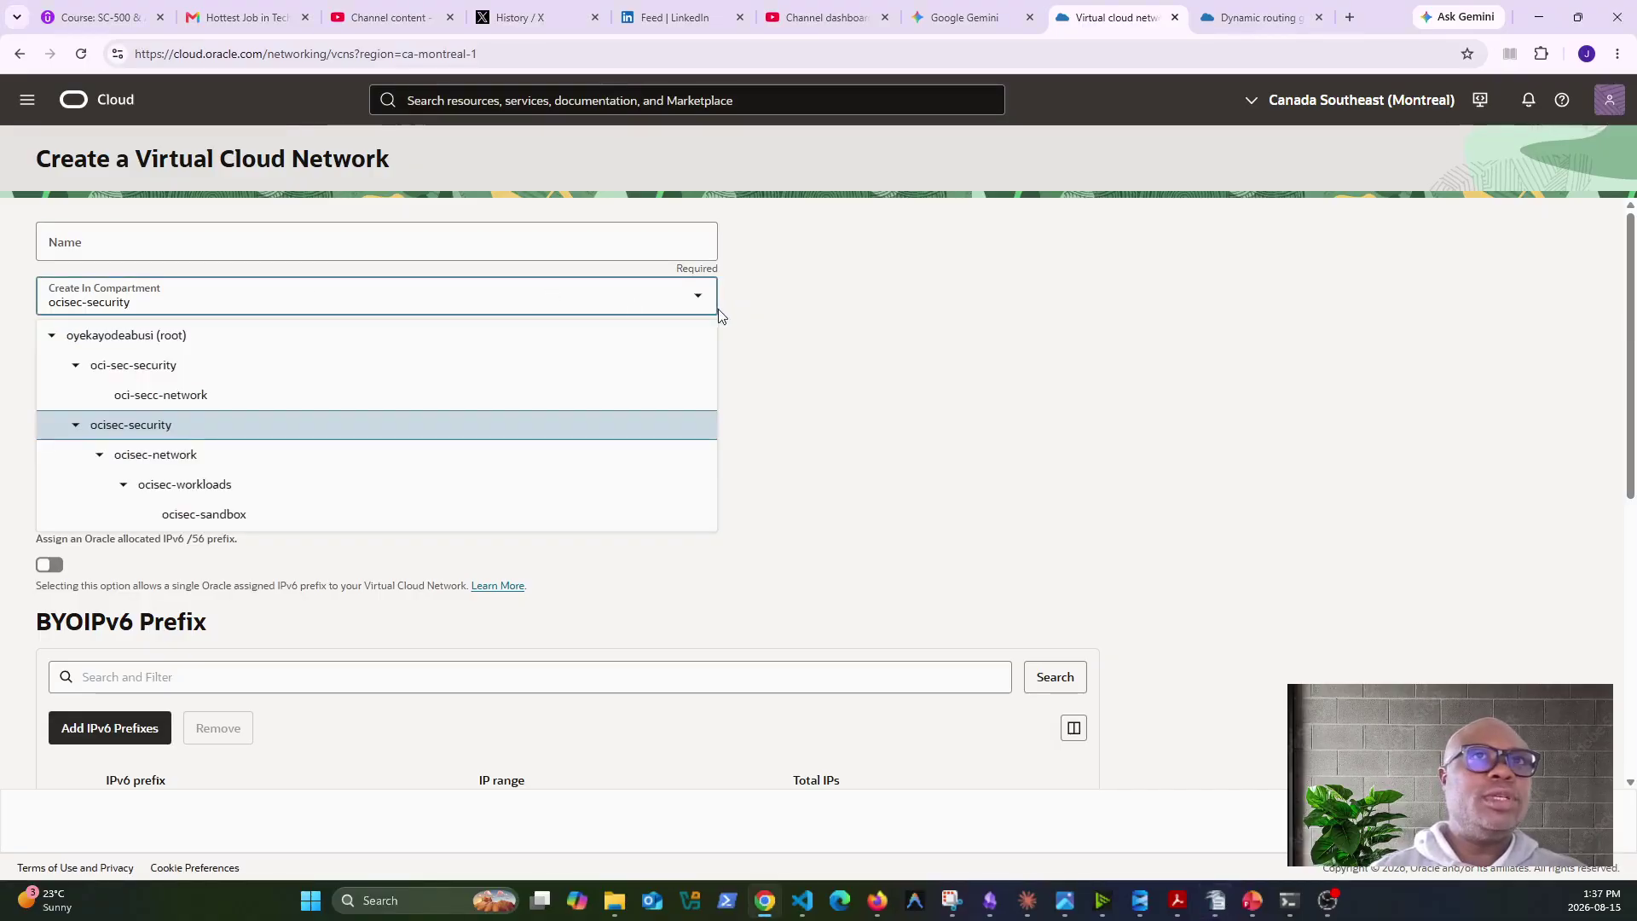
pyautogui.click(173, 455)
# Enter oci-sec-network as the name of the virtual cloud network.
pyautogui.click(160, 250)
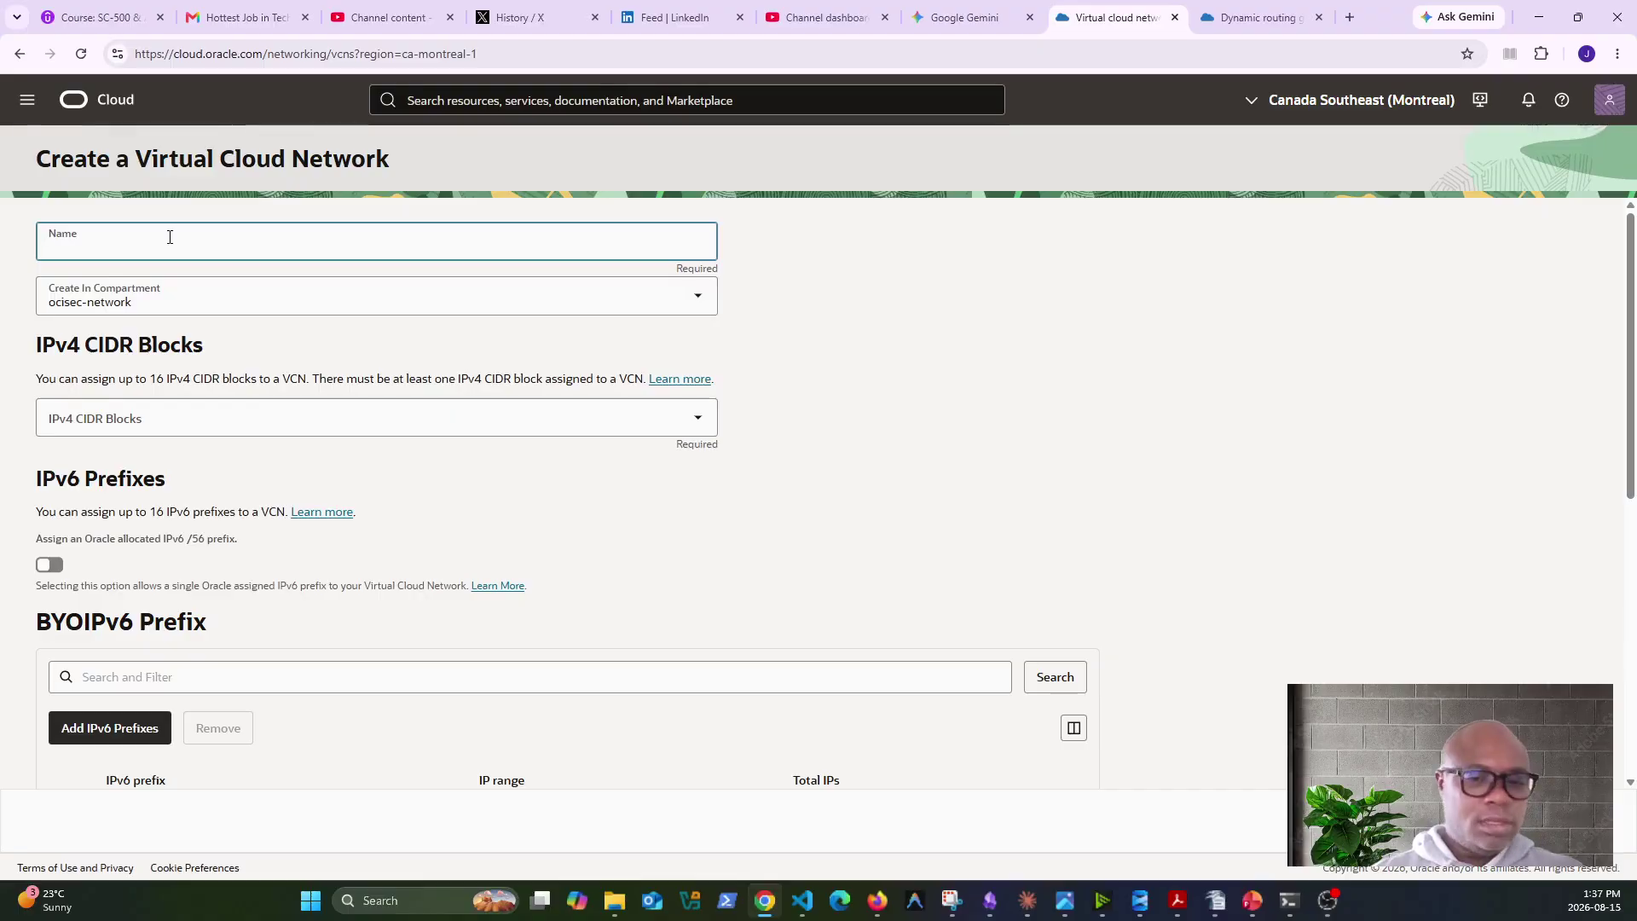
pyautogui.write('38. oci-sec-network')
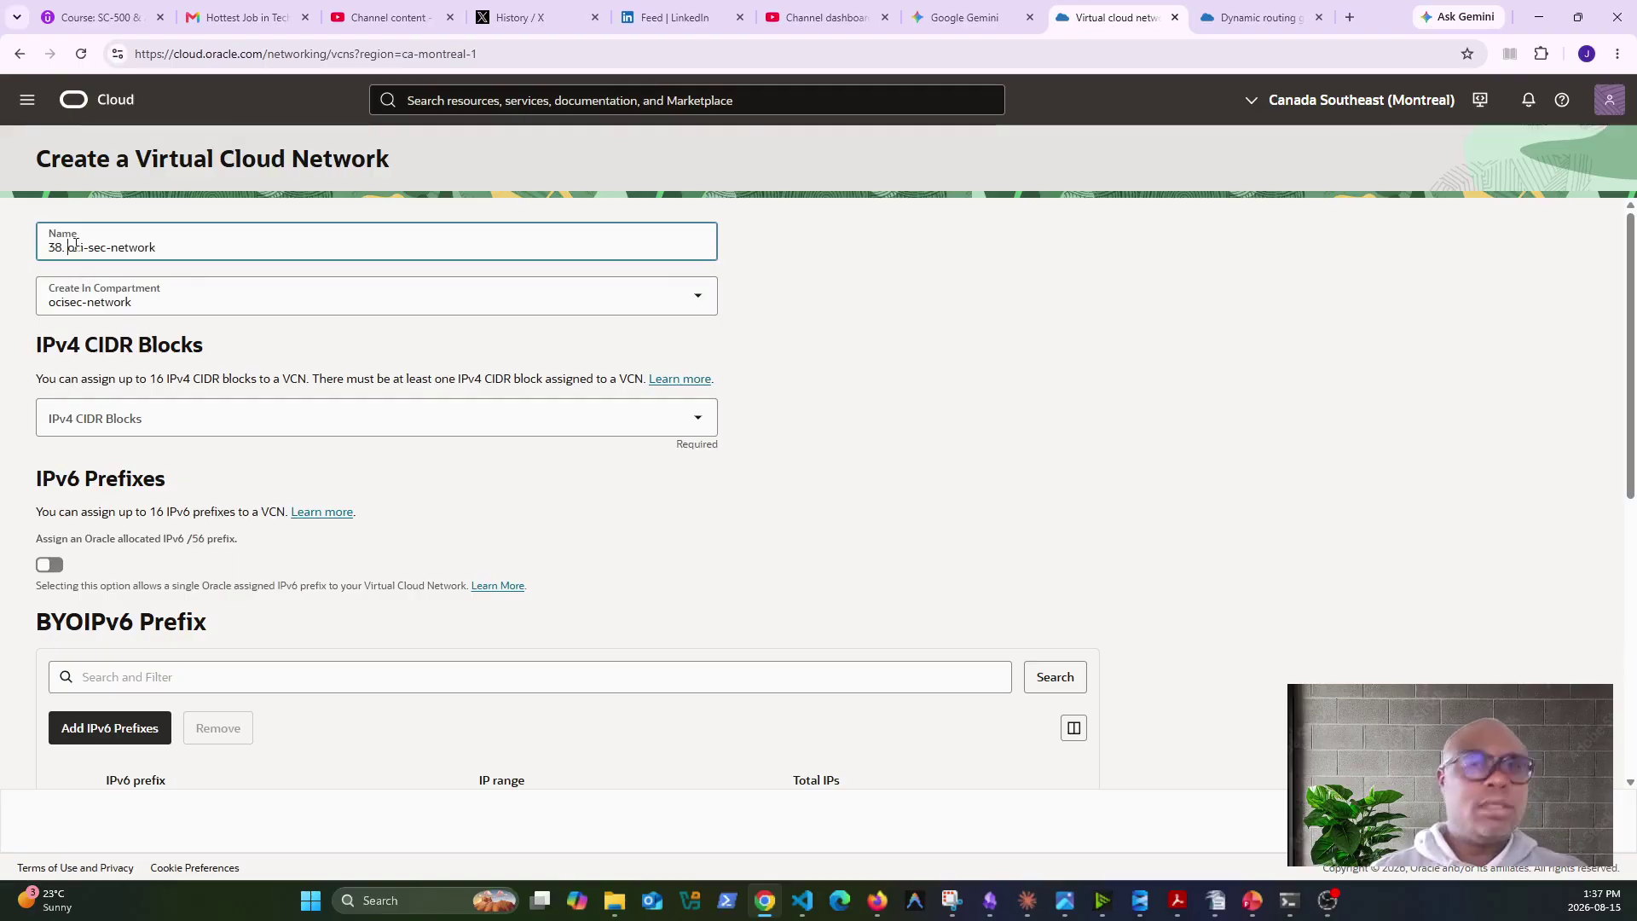
pyautogui.press('Home')
pyautogui.press('Delete')
pyautogui.press('Delete')
pyautogui.press('Delete')
pyautogui.press('Delete')
pyautogui.press('Right')
pyautogui.press('Right')
pyautogui.press('Right')
pyautogui.press('Delete')
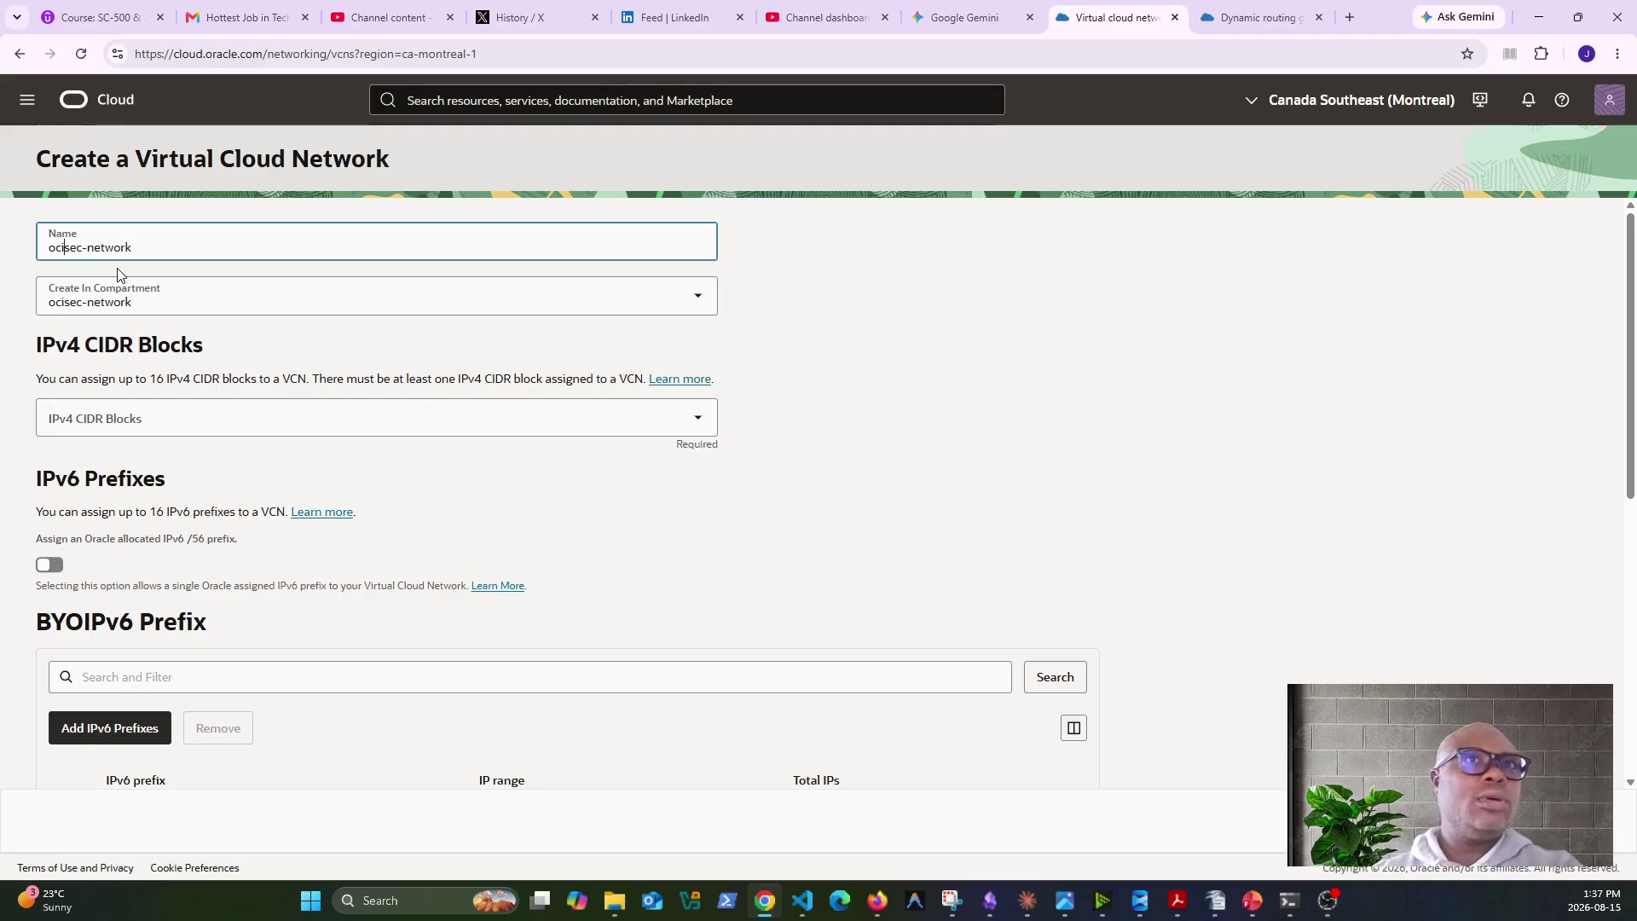
pyautogui.write('-')
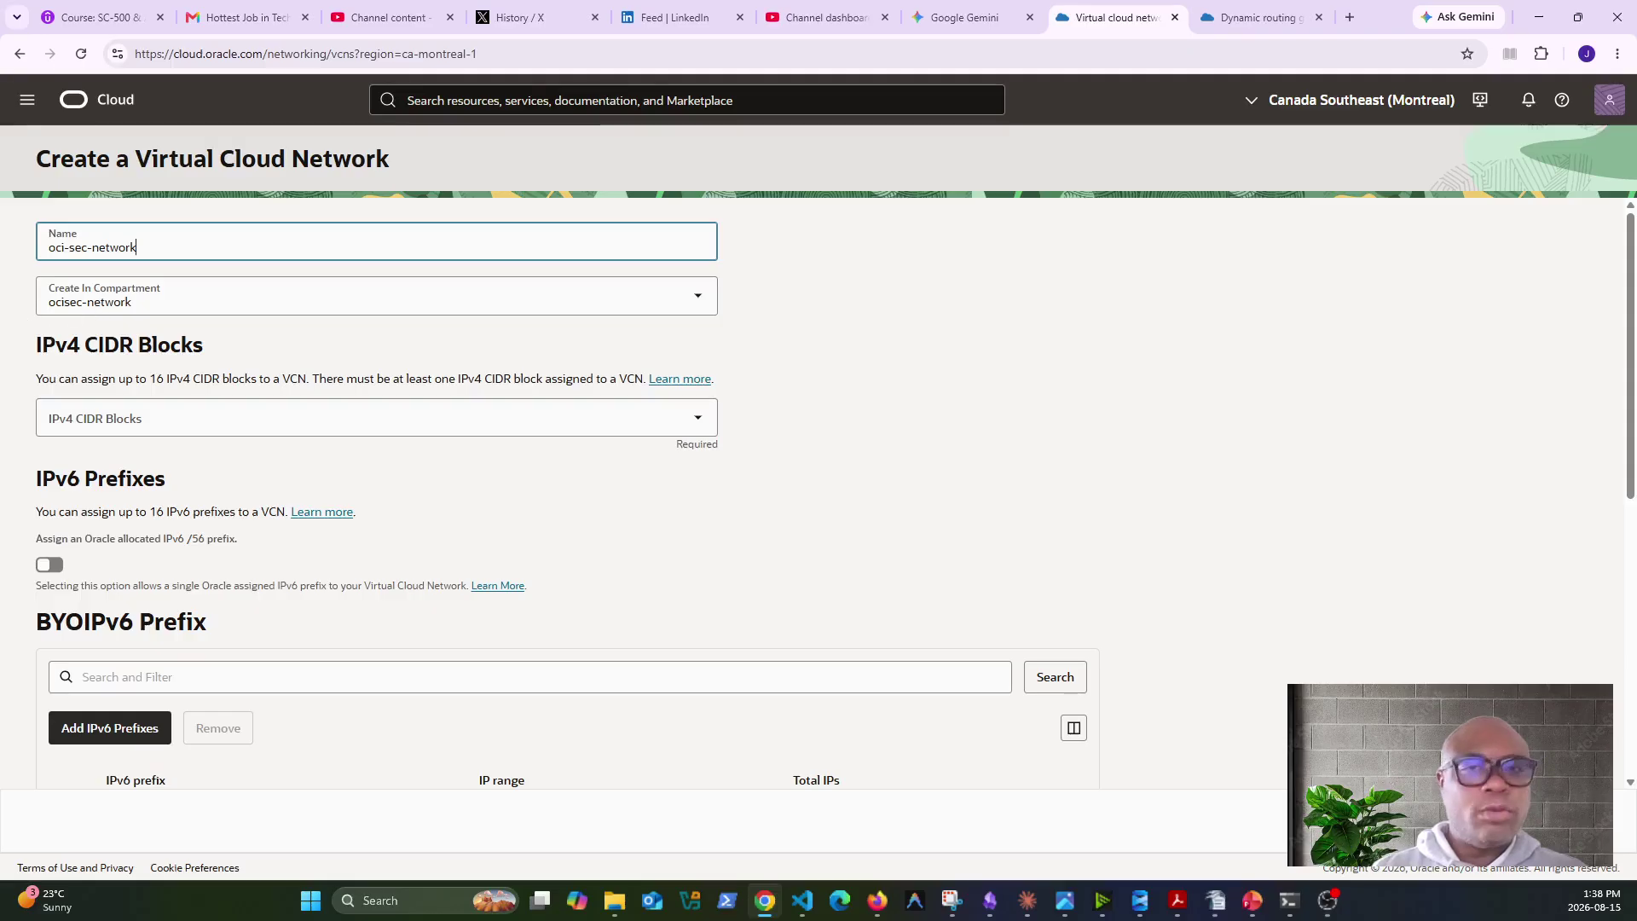
# Name the virtual cloud network oci-sec-hub-vcn.
pyautogui.hotkey('alt', 'Tab')
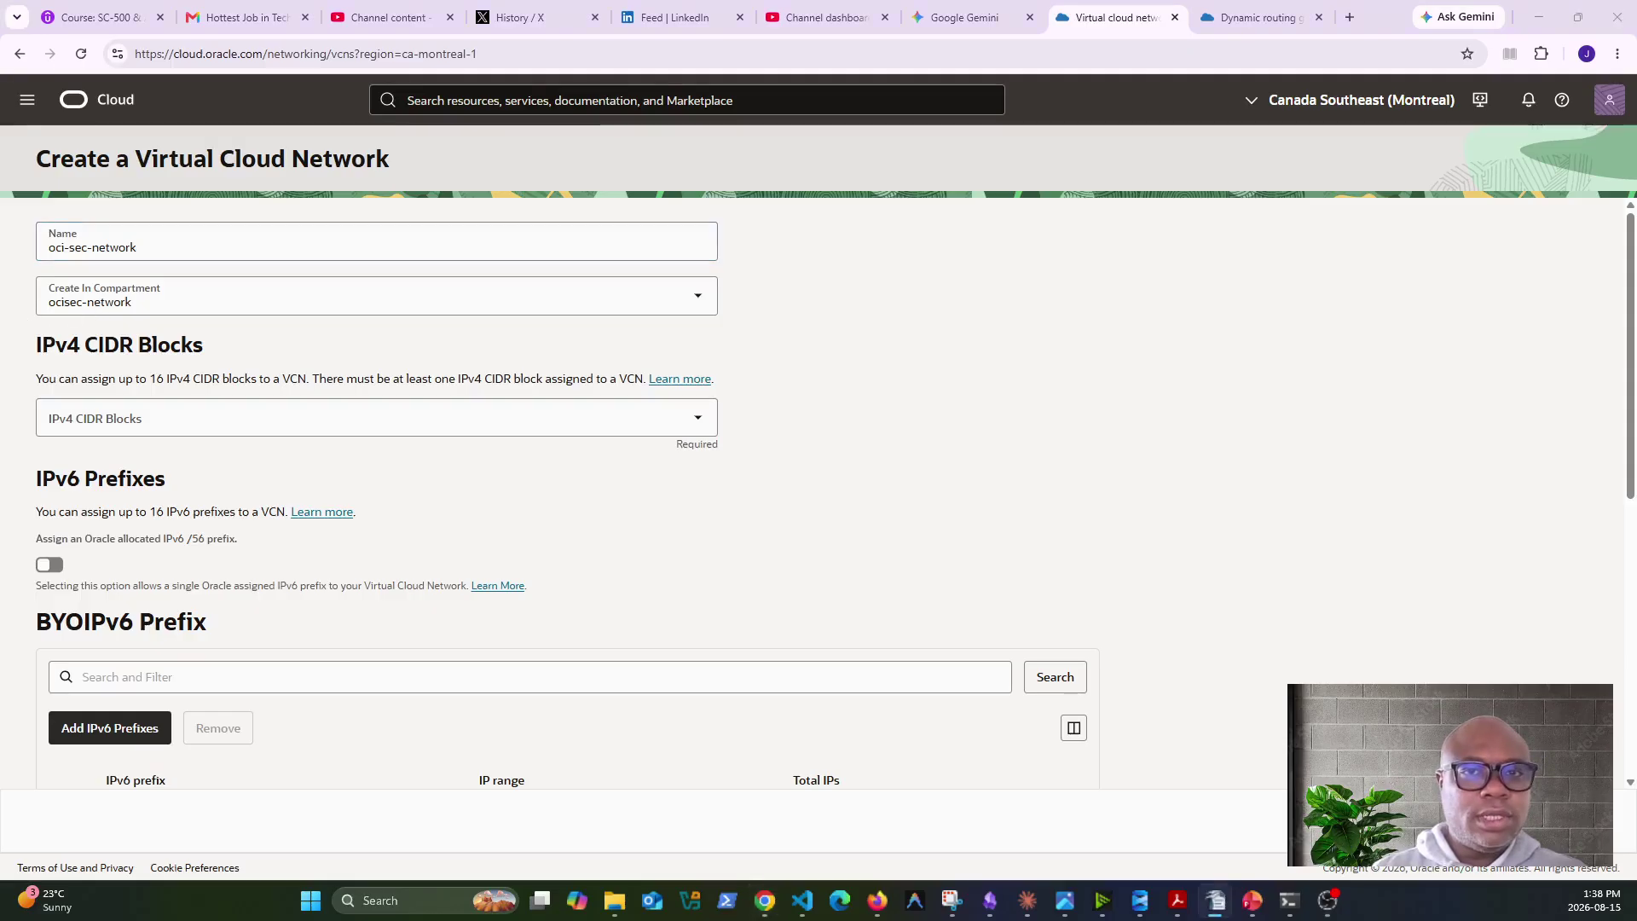
pyautogui.hotkey('alt', 'Tab')
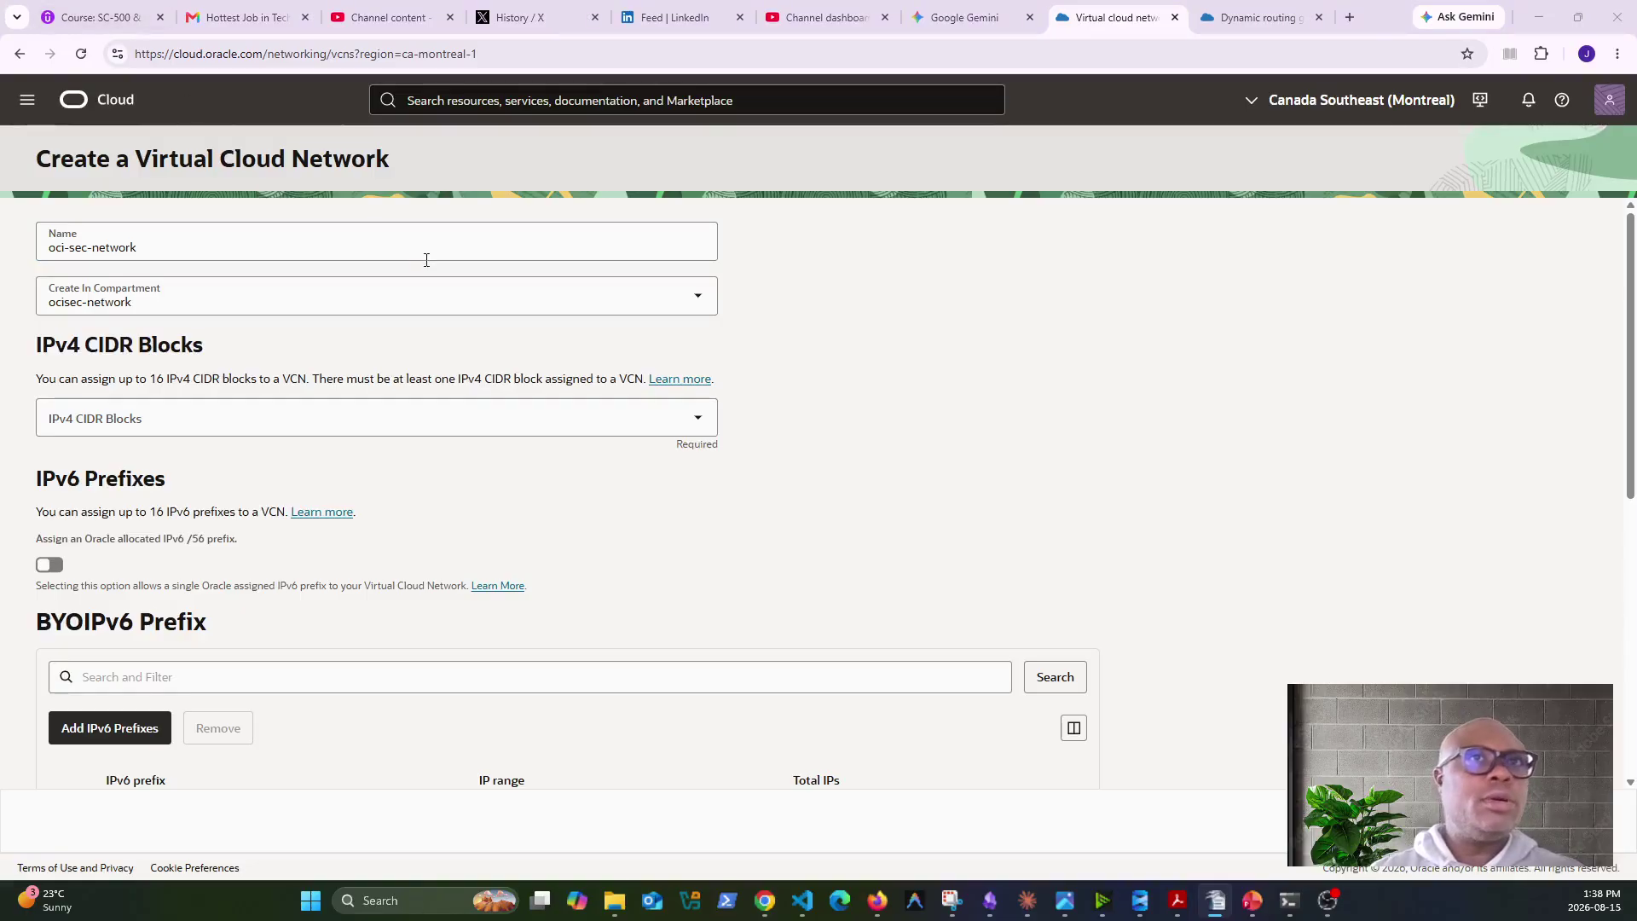
pyautogui.tripleClick(60, 252)
pyautogui.write('39 oci-sec-hub-vcn')
pyautogui.doubleClick(60, 252)
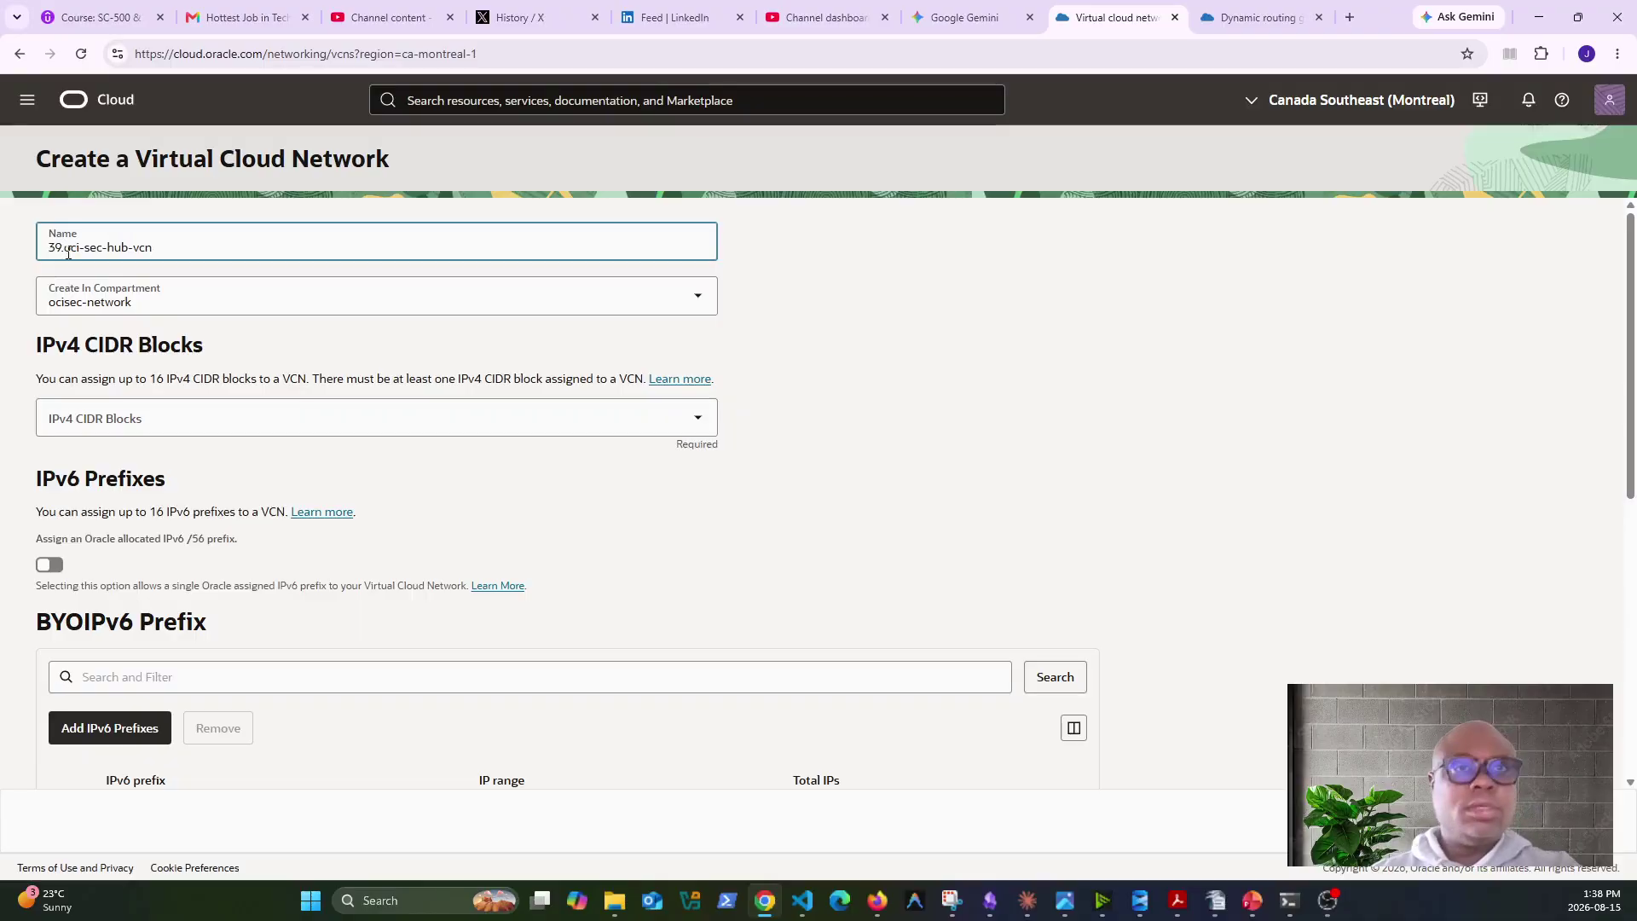
pyautogui.press('BackSpace')
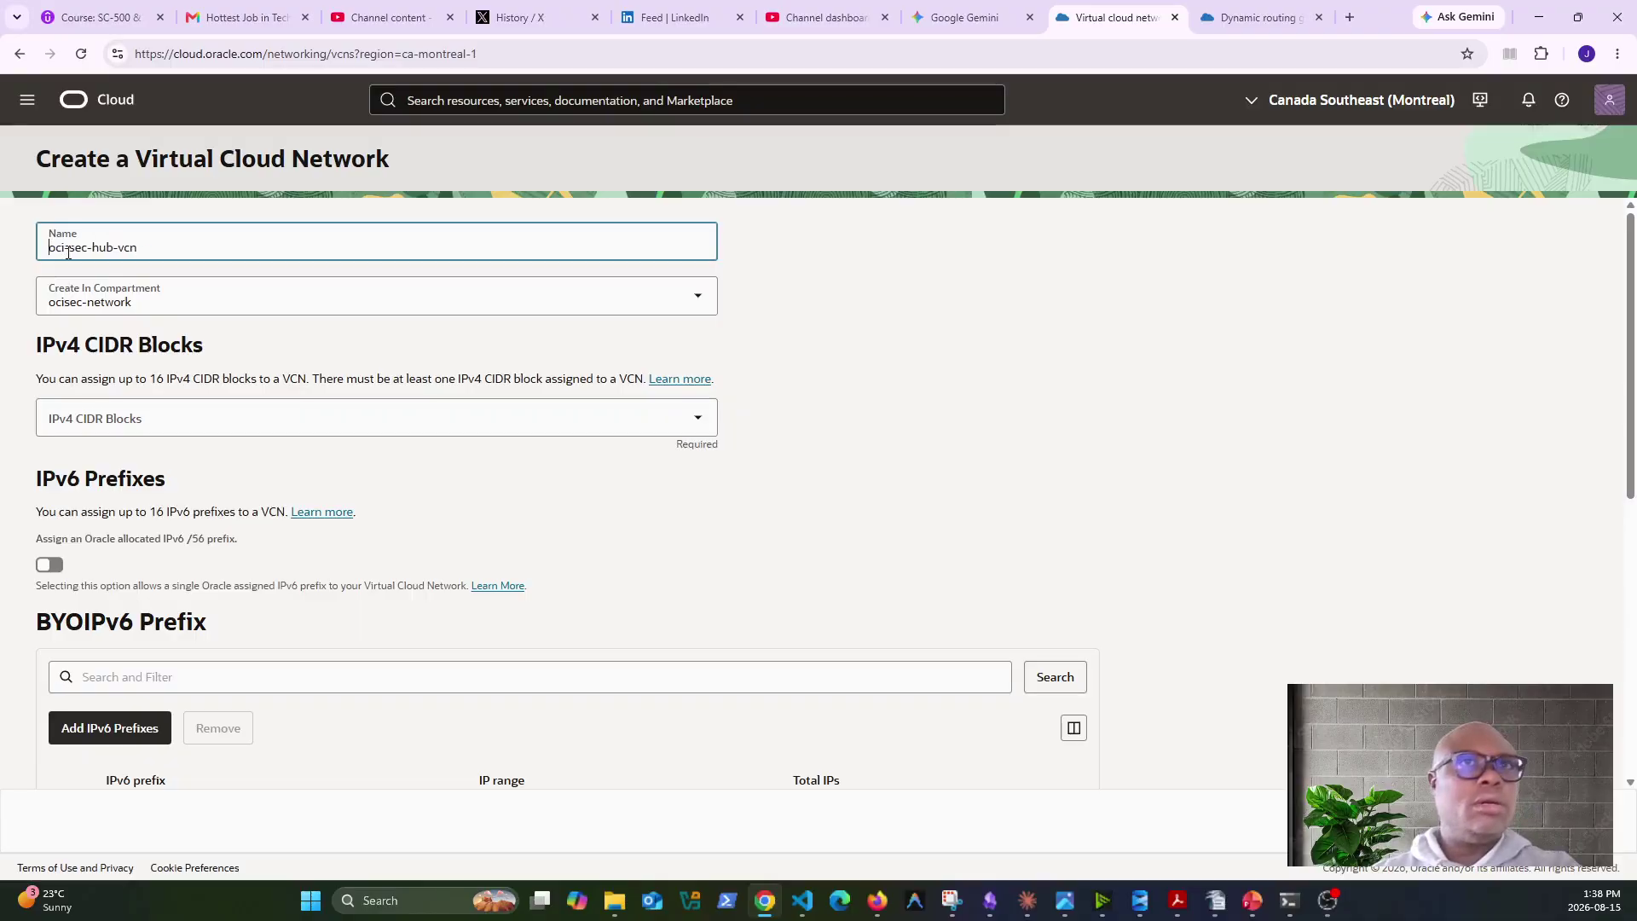
# Add 10.0.0.0/16 as the VCN's IPv4 CIDR block.
pyautogui.click(255, 419)
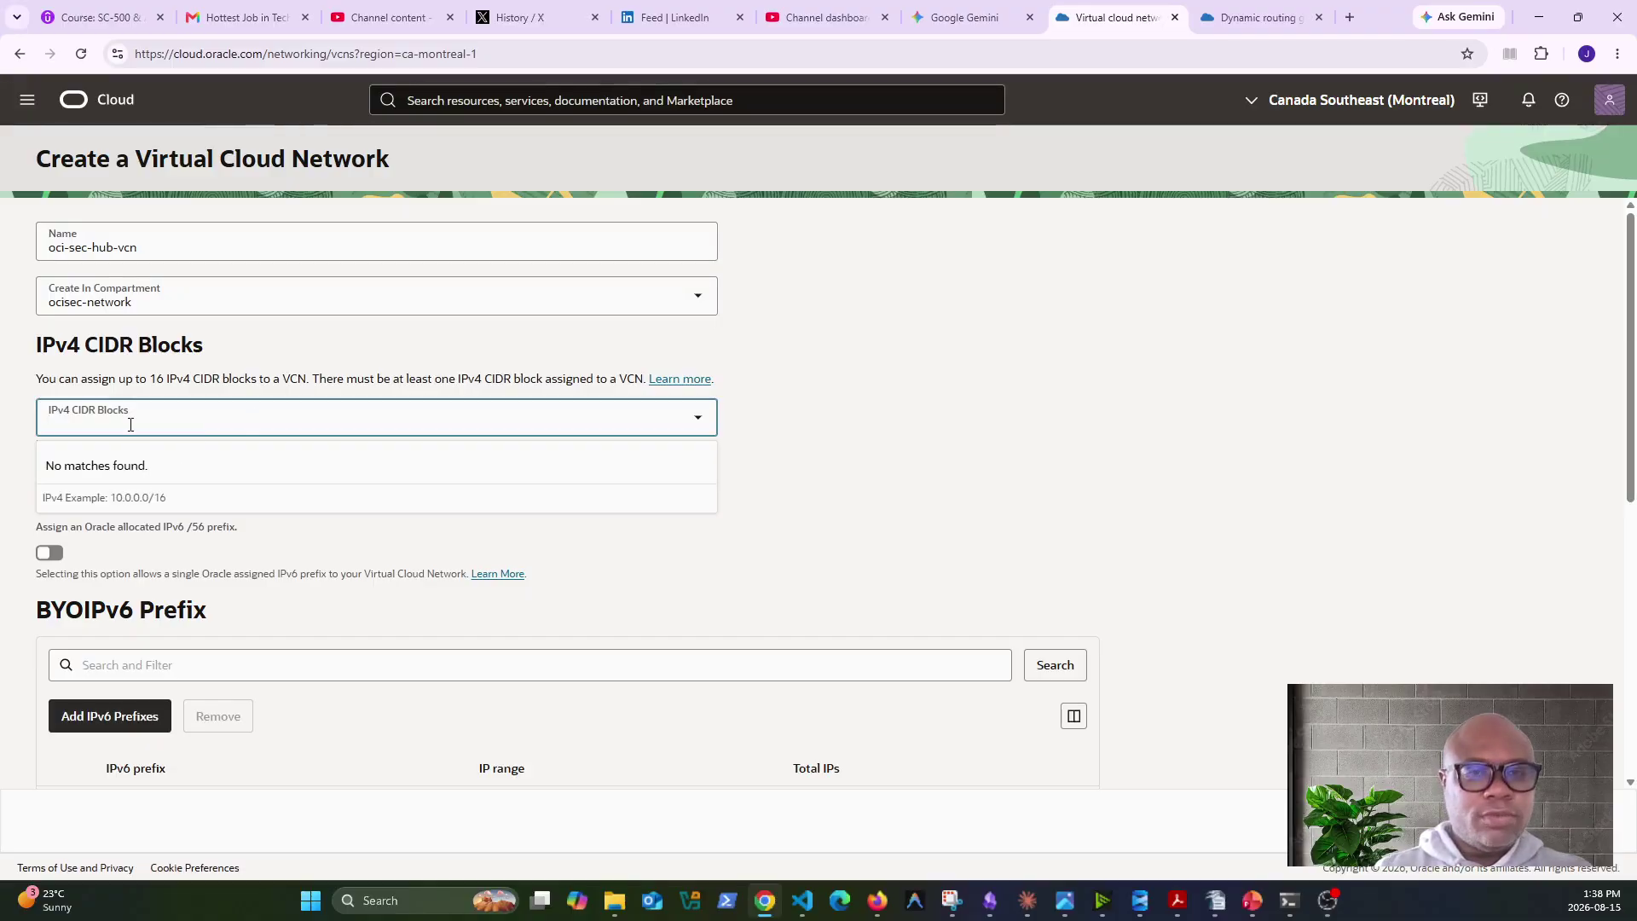
pyautogui.write('10.0')
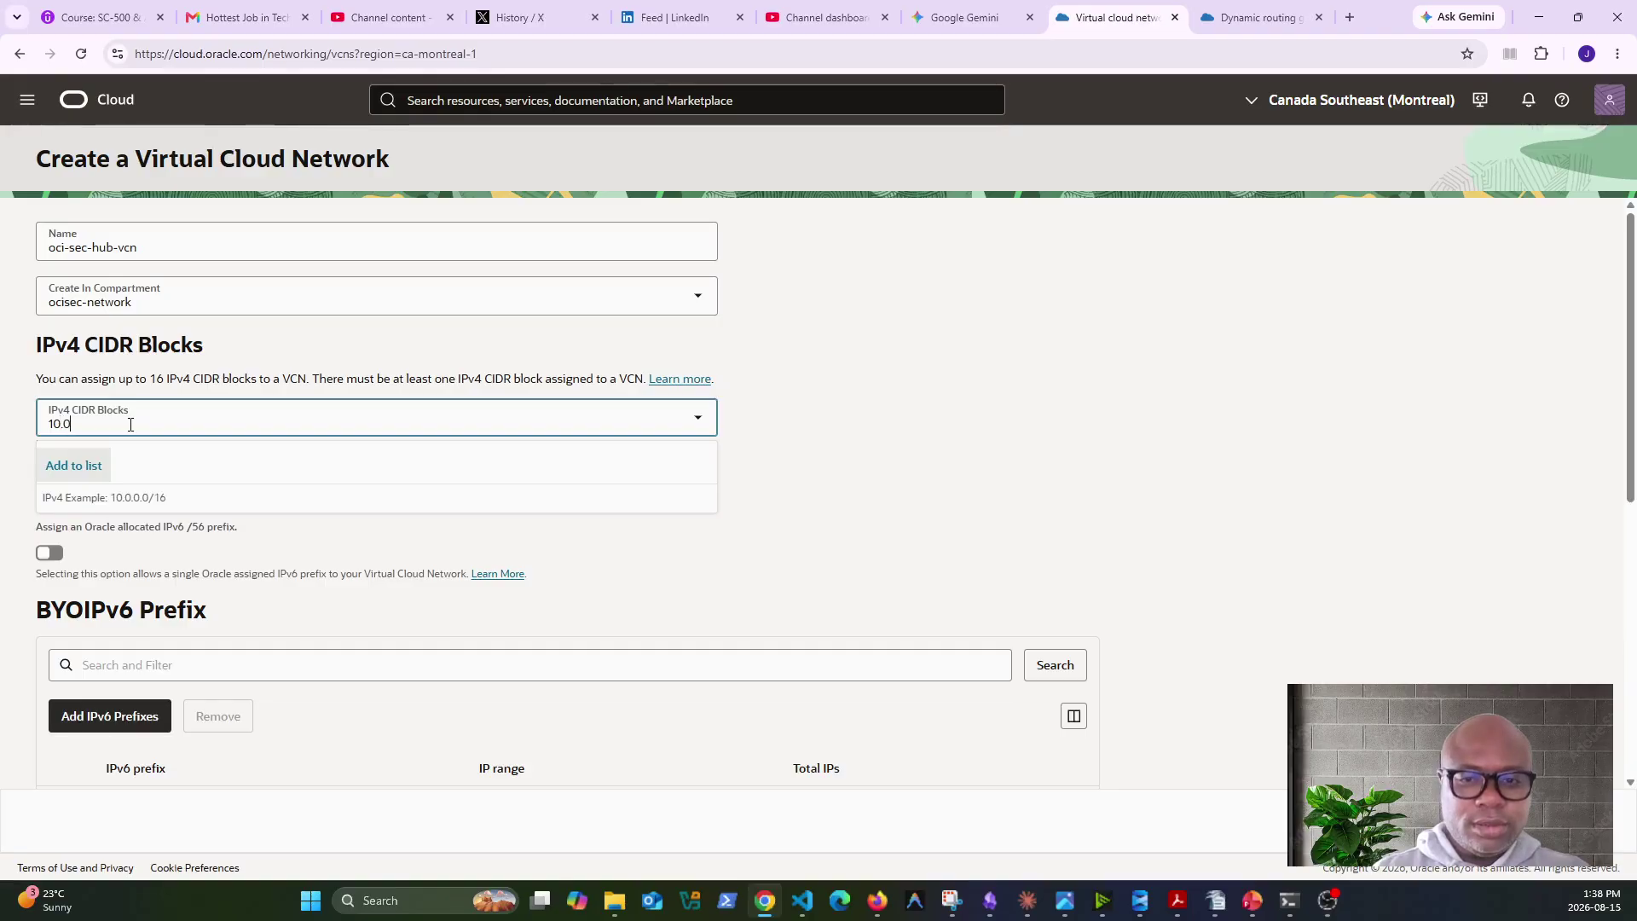
pyautogui.write('.0.0/')
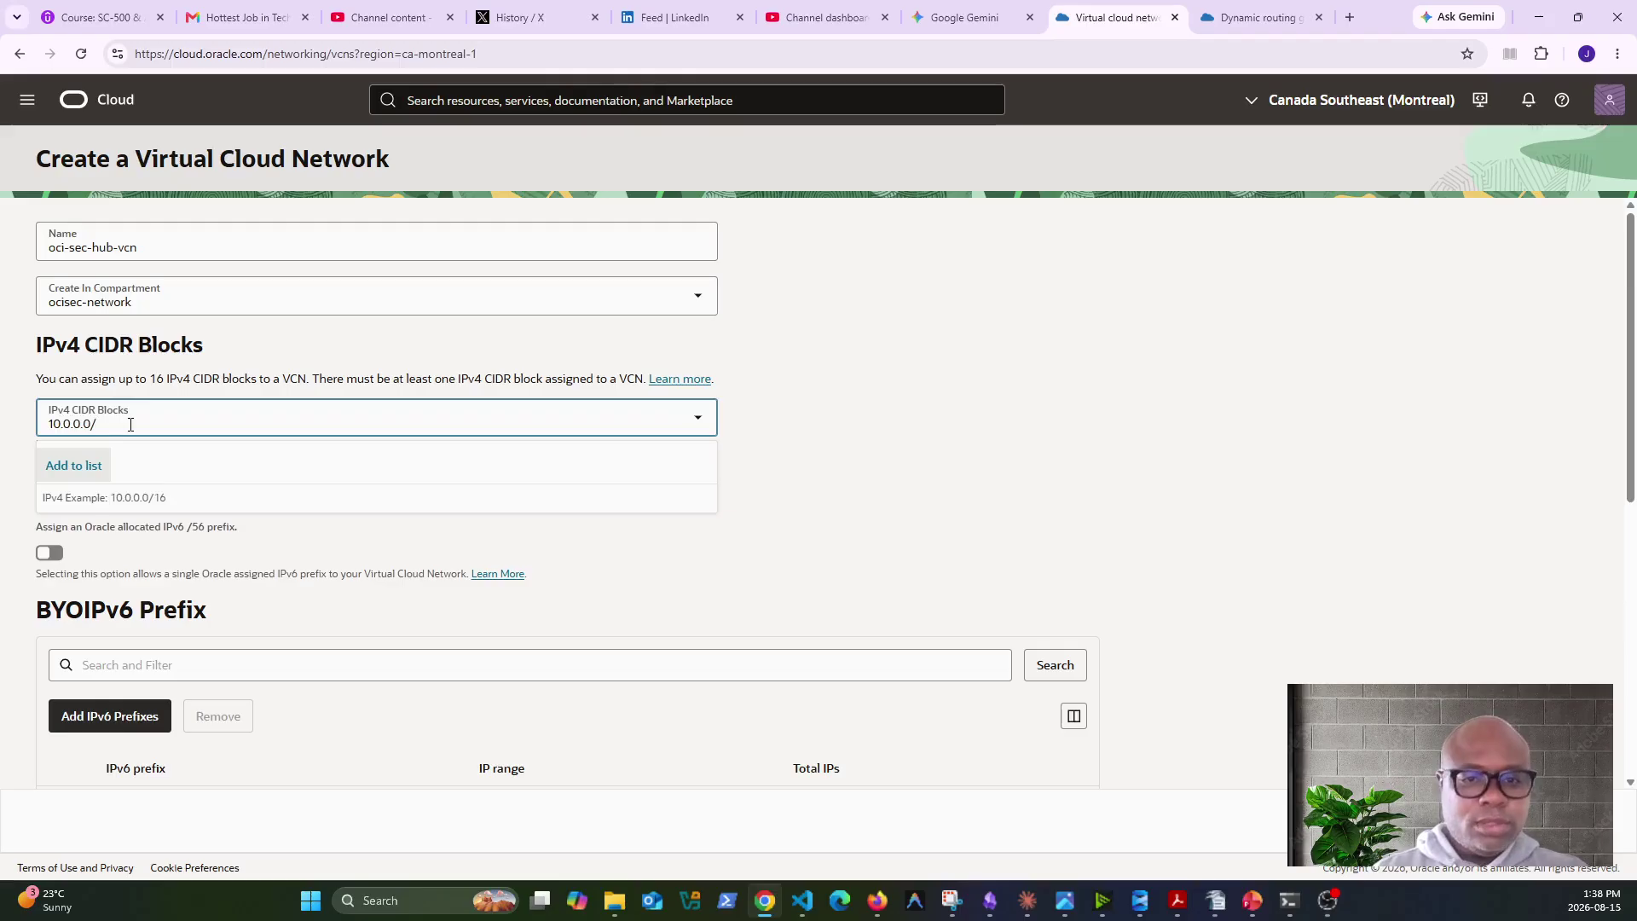
pyautogui.write('16')
pyautogui.press('Return')
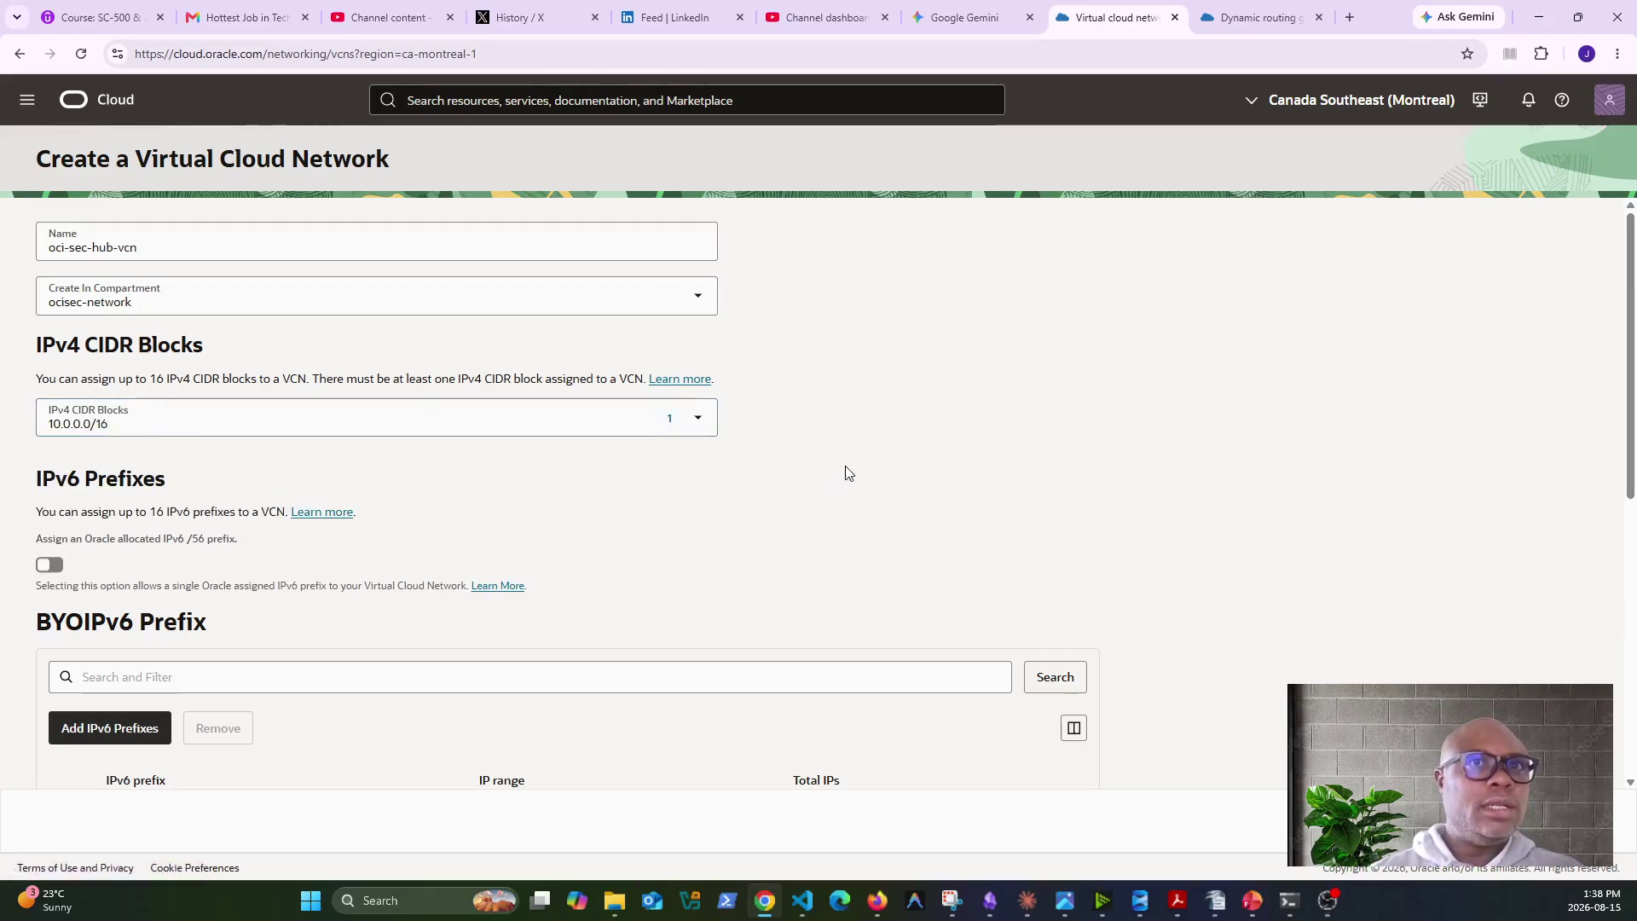
# Set the VCN's DNS label to hub.
pyautogui.scroll(-4, 814, 503)
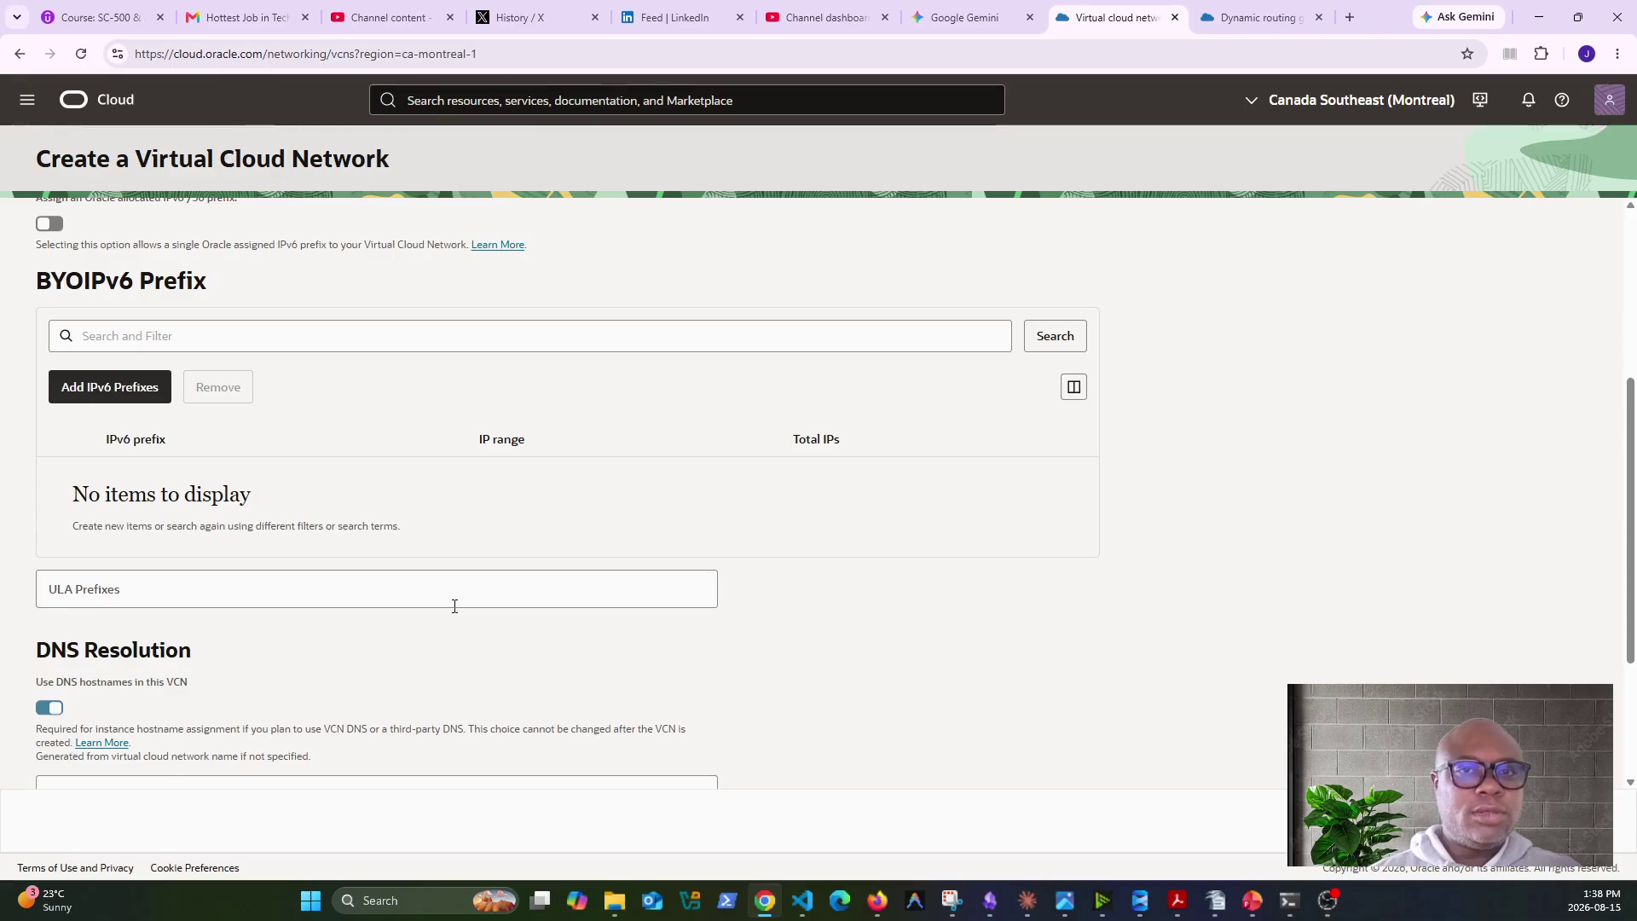
pyautogui.scroll(-3, 194, 720)
pyautogui.click(192, 571)
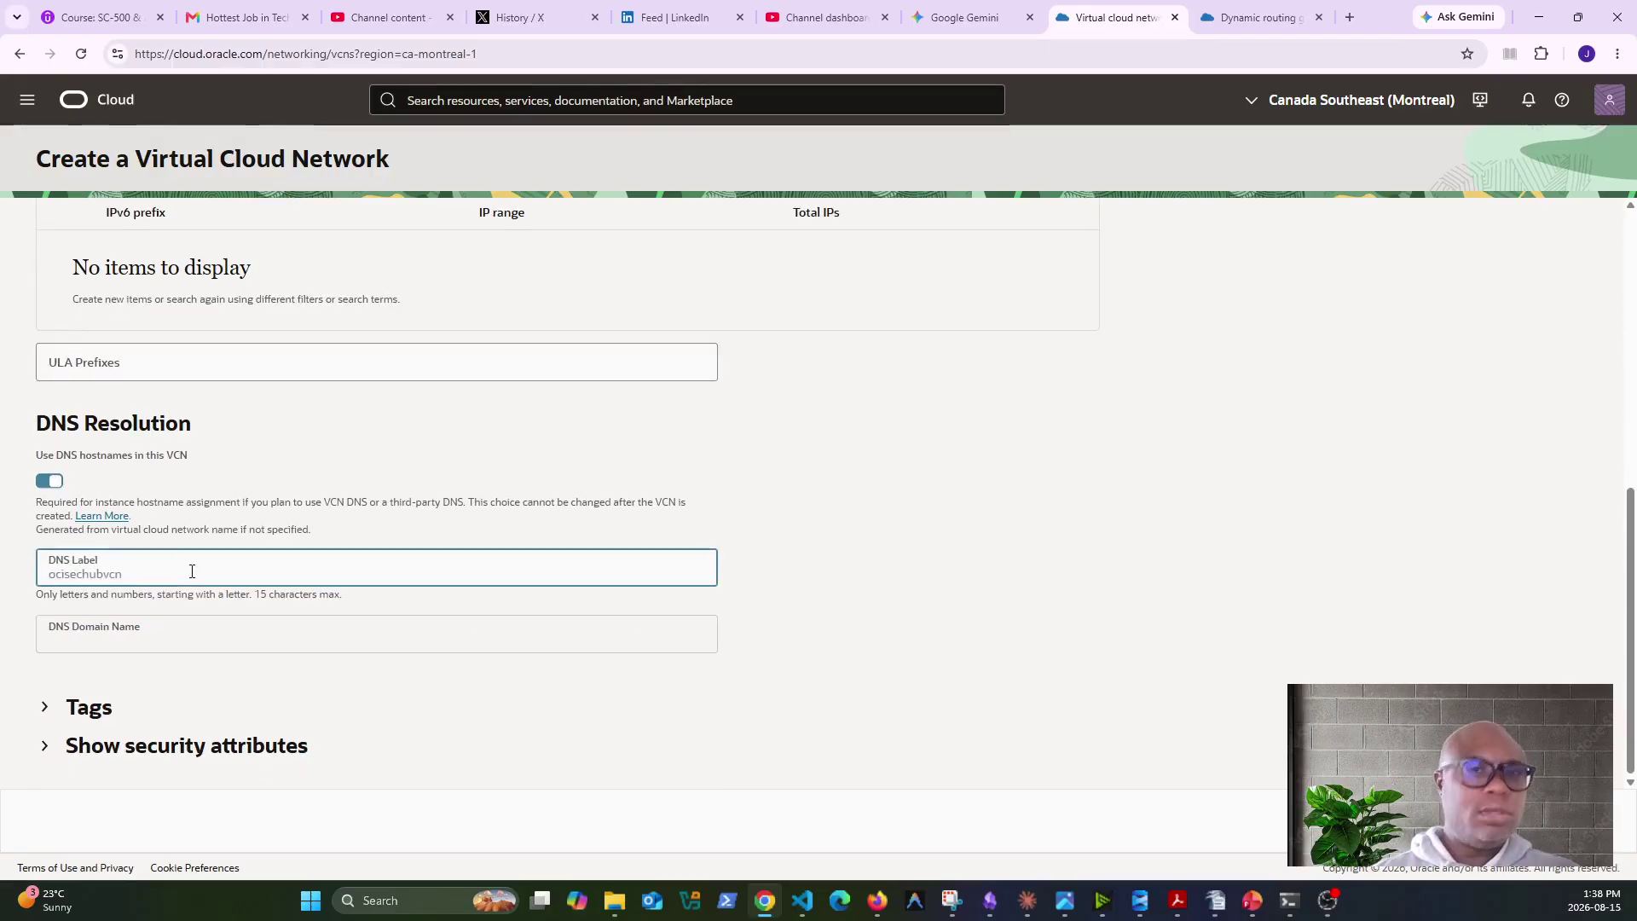
pyautogui.write('hub')
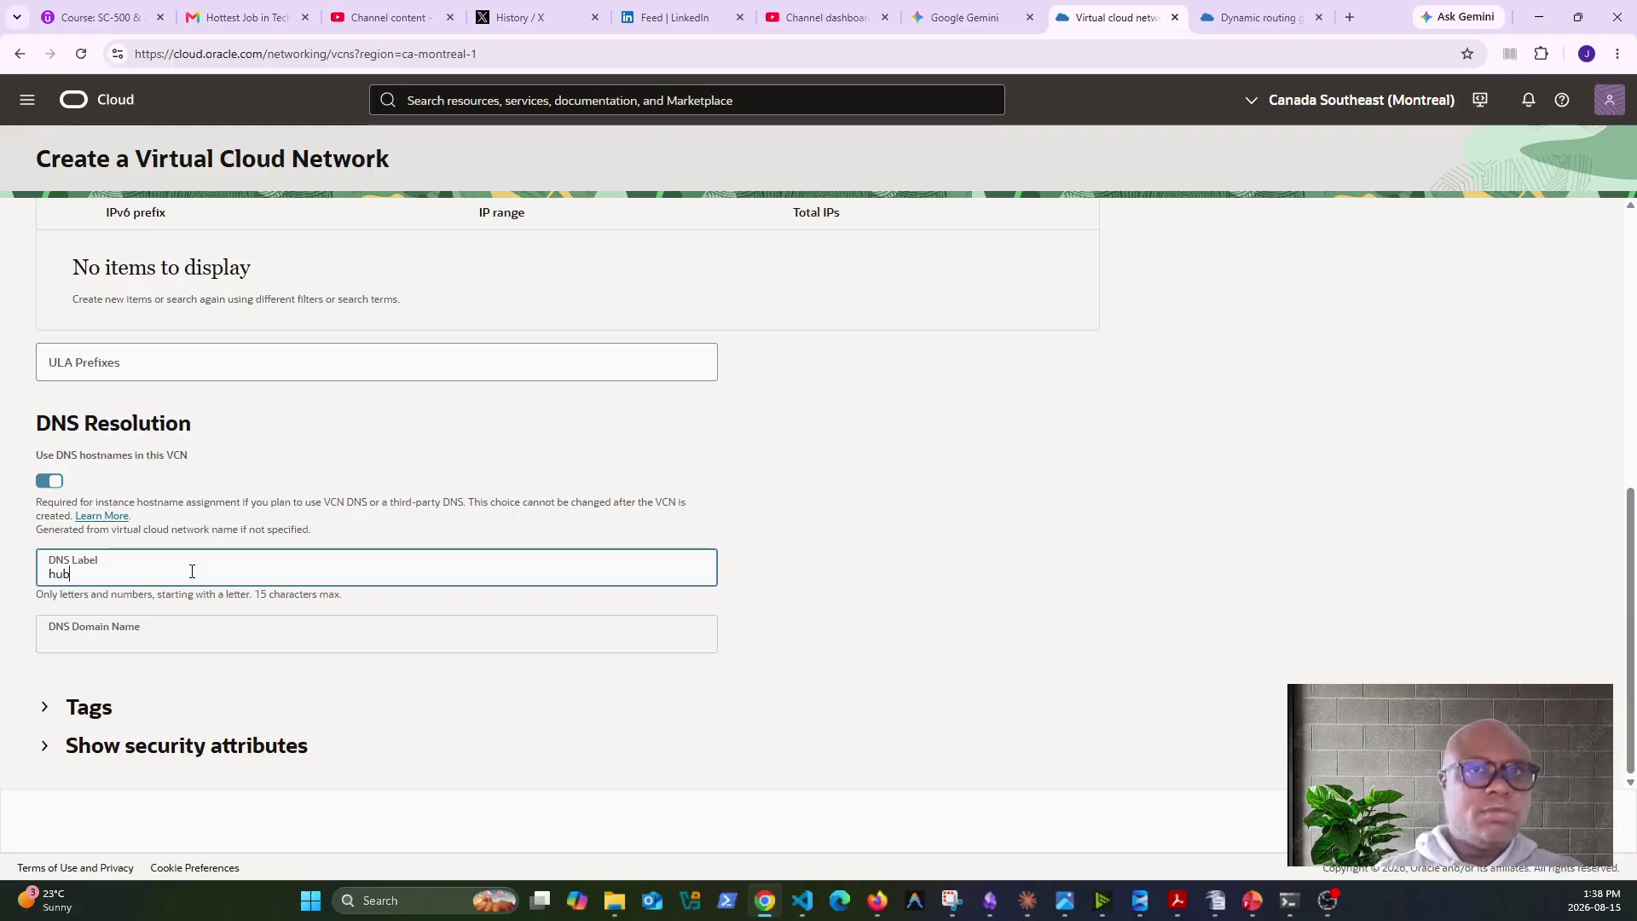
pyautogui.click(927, 616)
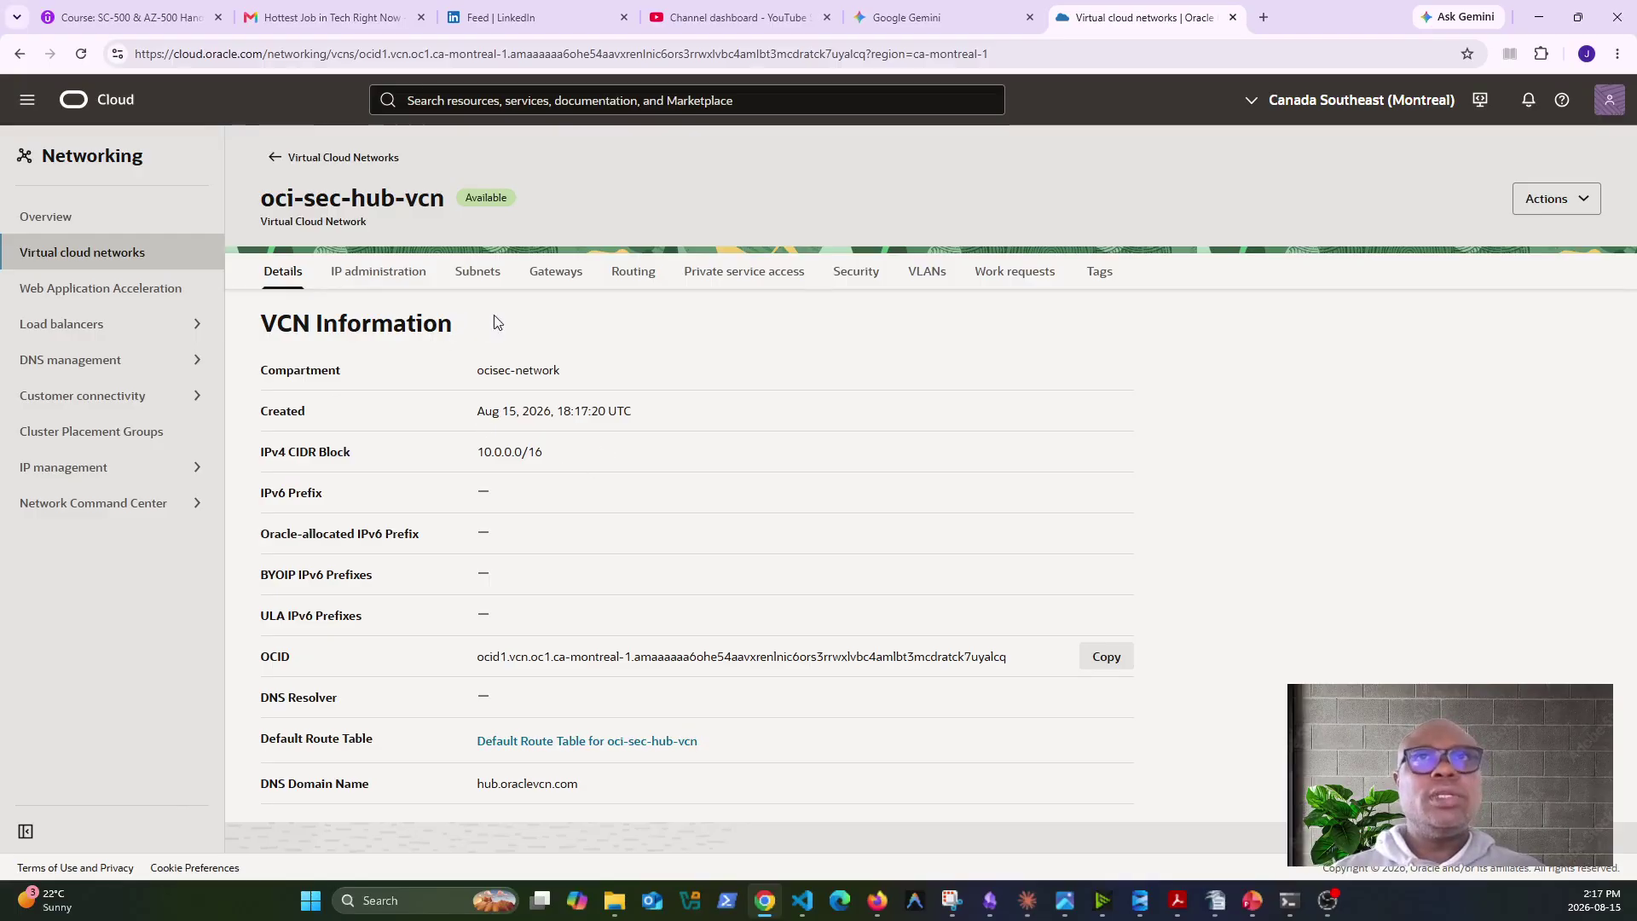
# Show the subnets of oci-sec-hub-vcn and start creating a new subnet.
pyautogui.click(471, 274)
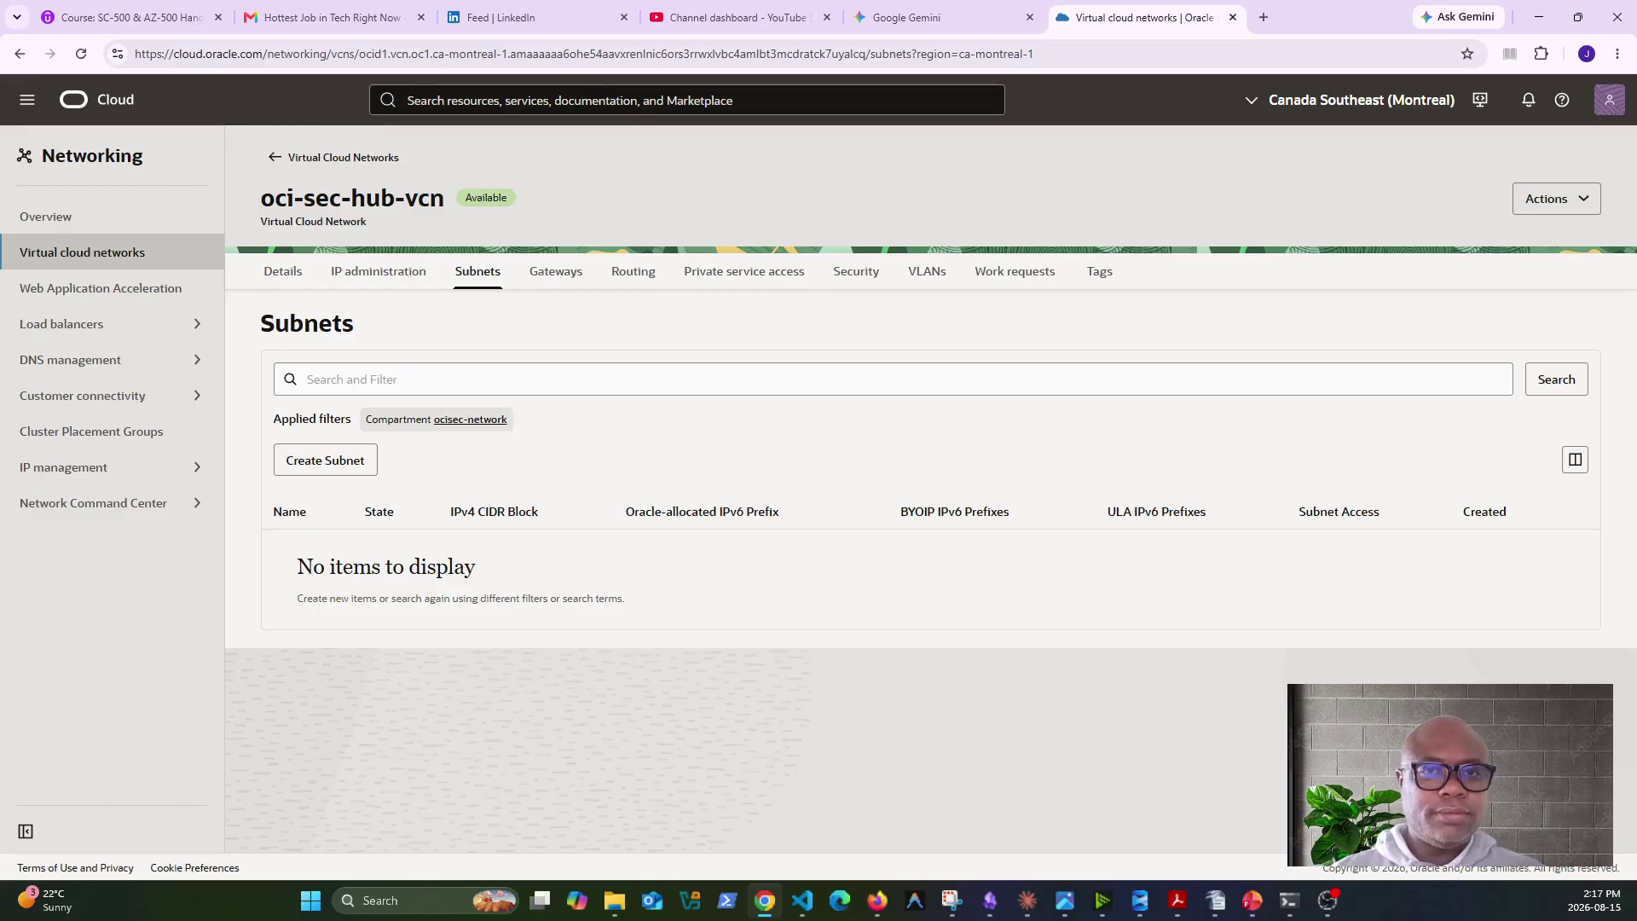
pyautogui.hotkey('alt', 'Tab')
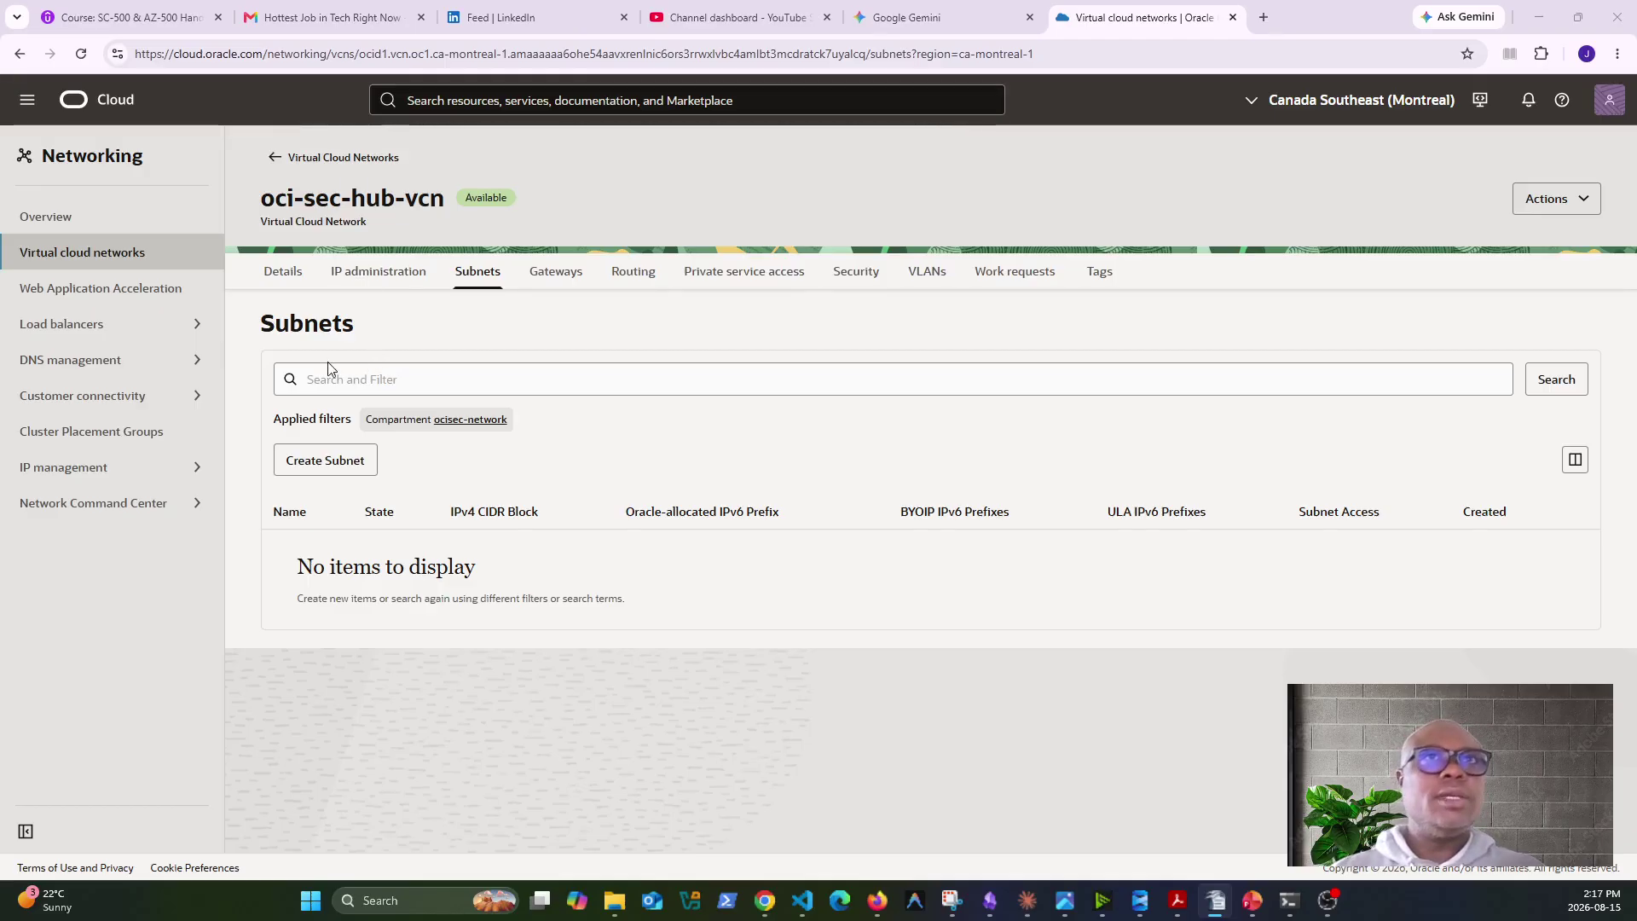
pyautogui.click(335, 467)
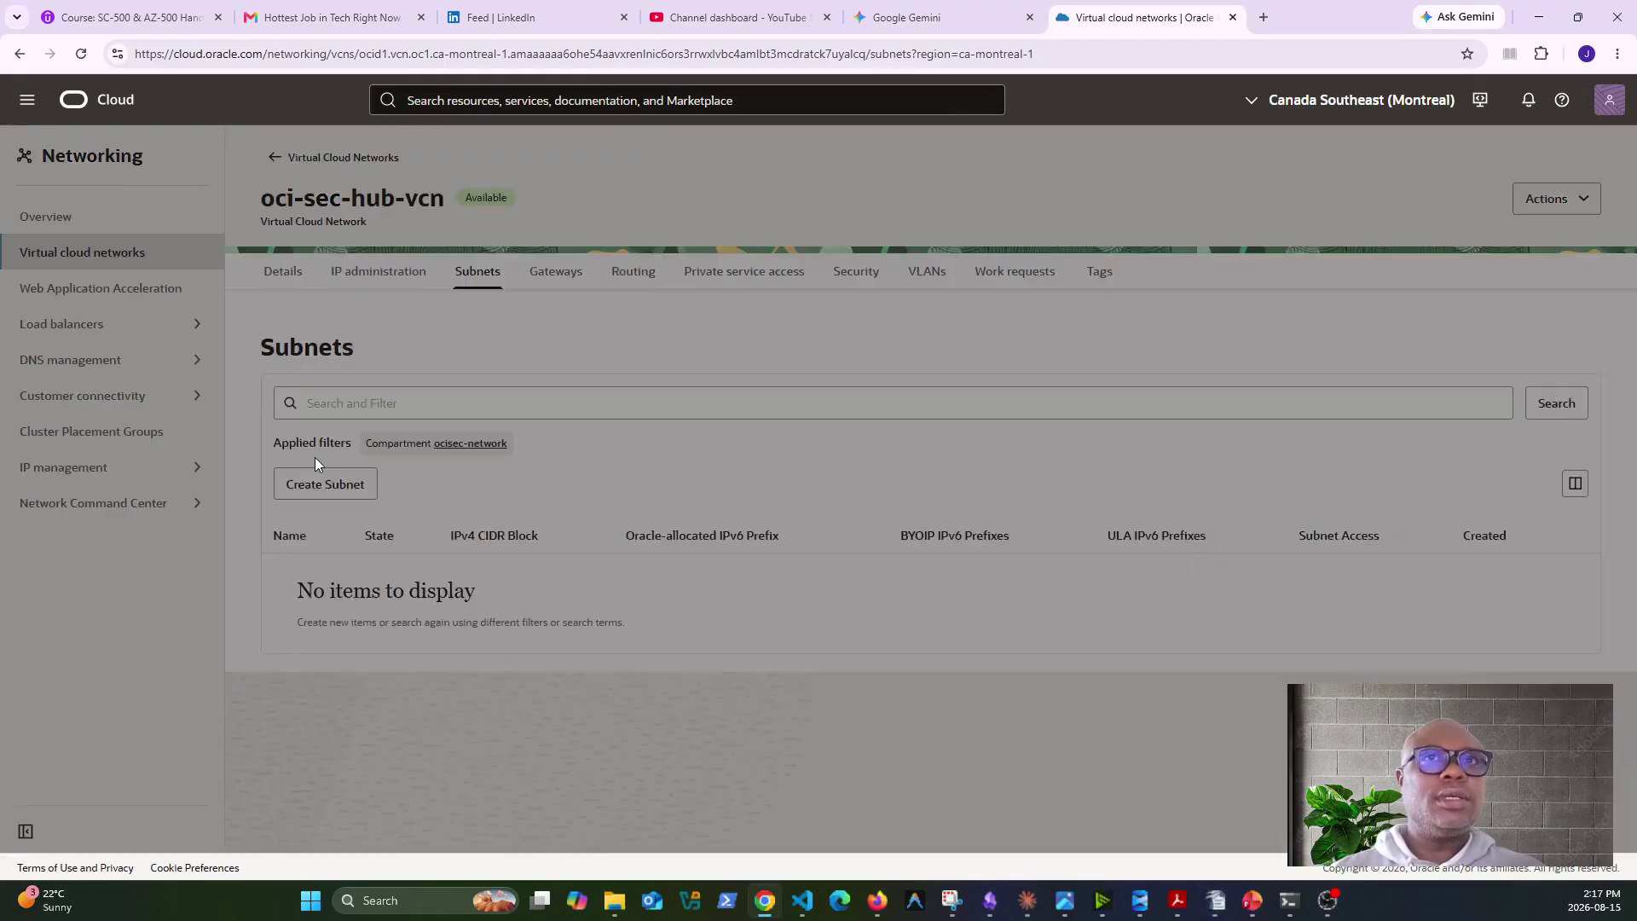
# Name the subnet oci-sec-hub-dmz, copying the CIDR 10.0.0.0/24 out of the pasted text and removing the surplus characters.
pyautogui.click(245, 245)
pyautogui.write('43. oci-sec-hub-dmz. CIDR: 10.0.0.0/24')
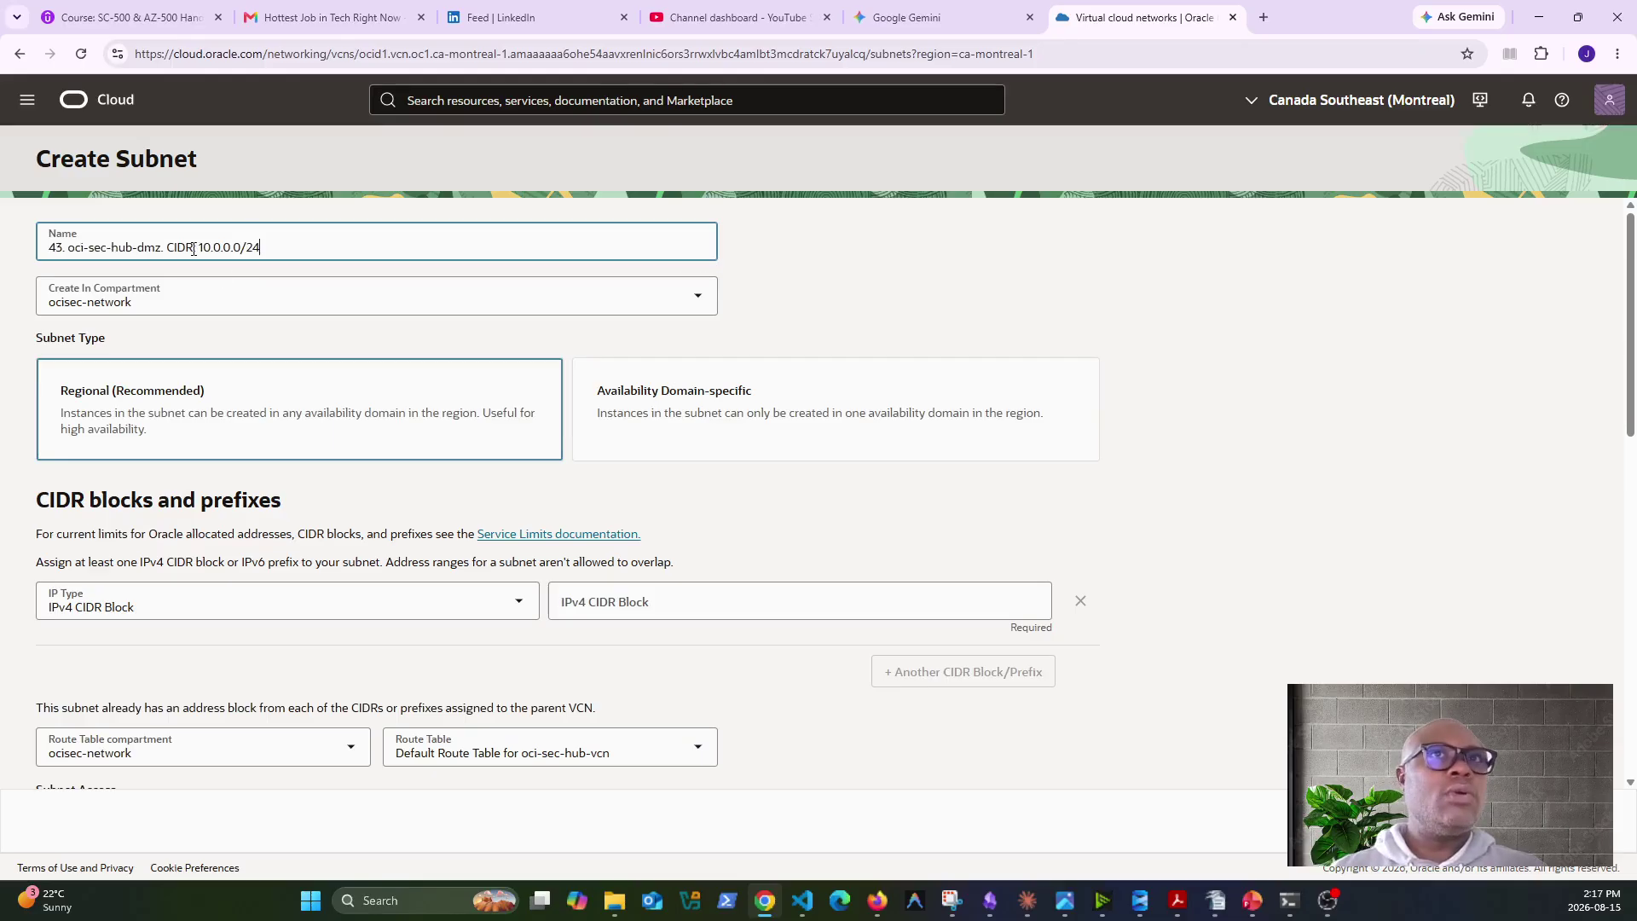
pyautogui.click(72, 248)
pyautogui.press('BackSpace')
pyautogui.press('BackSpace')
pyautogui.press('BackSpace')
pyautogui.press('BackSpace')
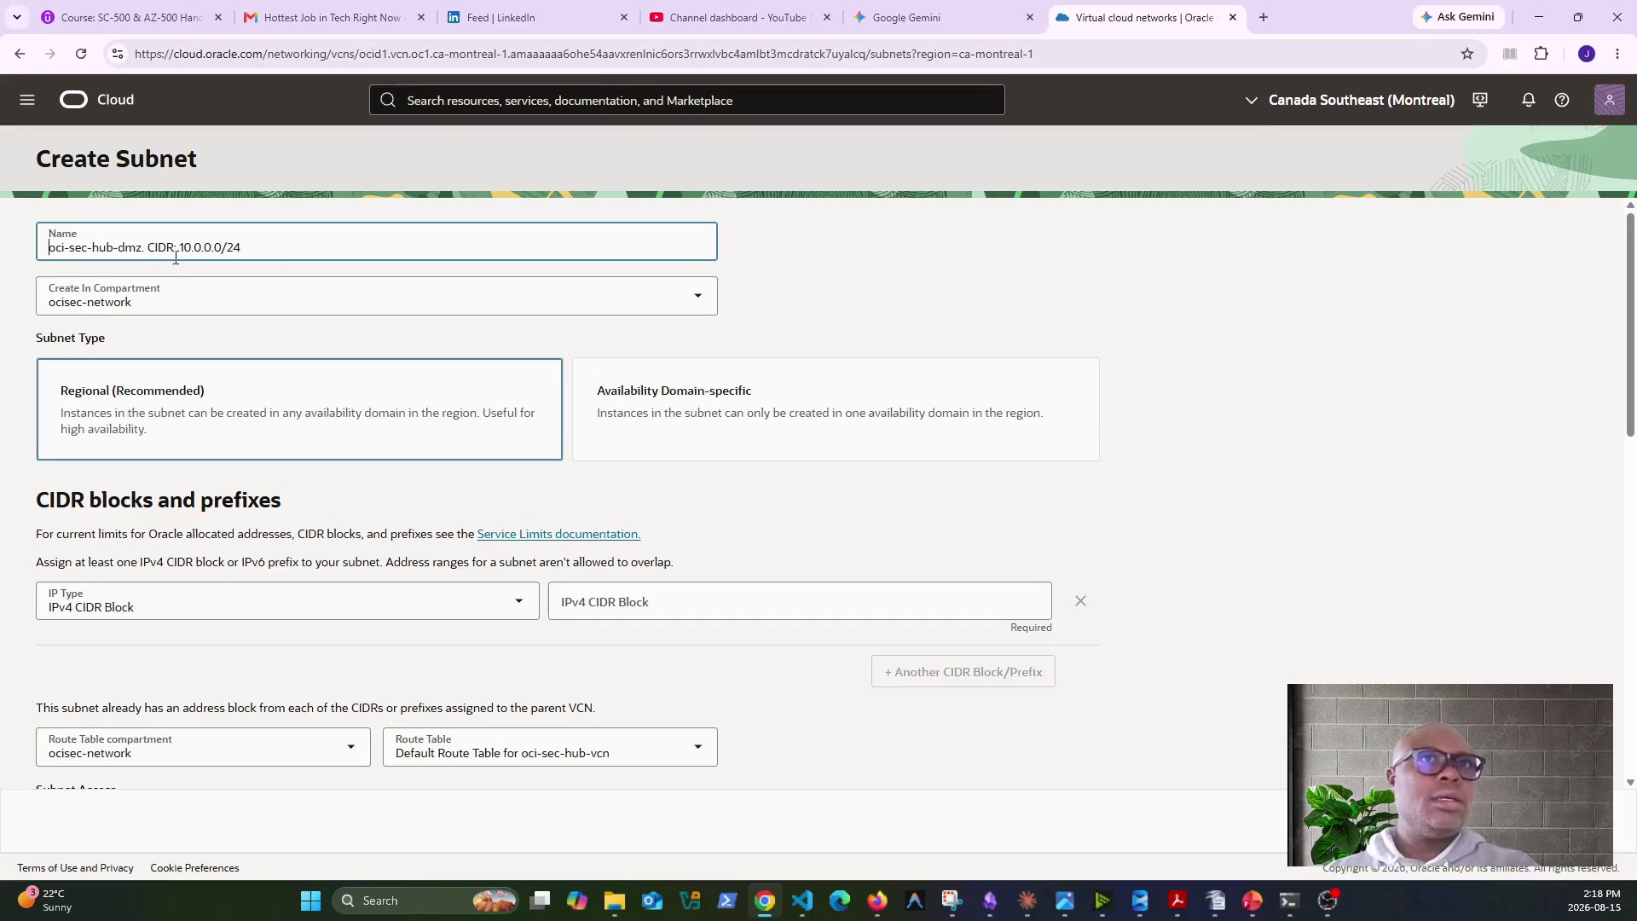
pyautogui.moveTo(245, 250); pyautogui.dragTo(181, 252)
pyautogui.hotkey('ctrl', 'c')
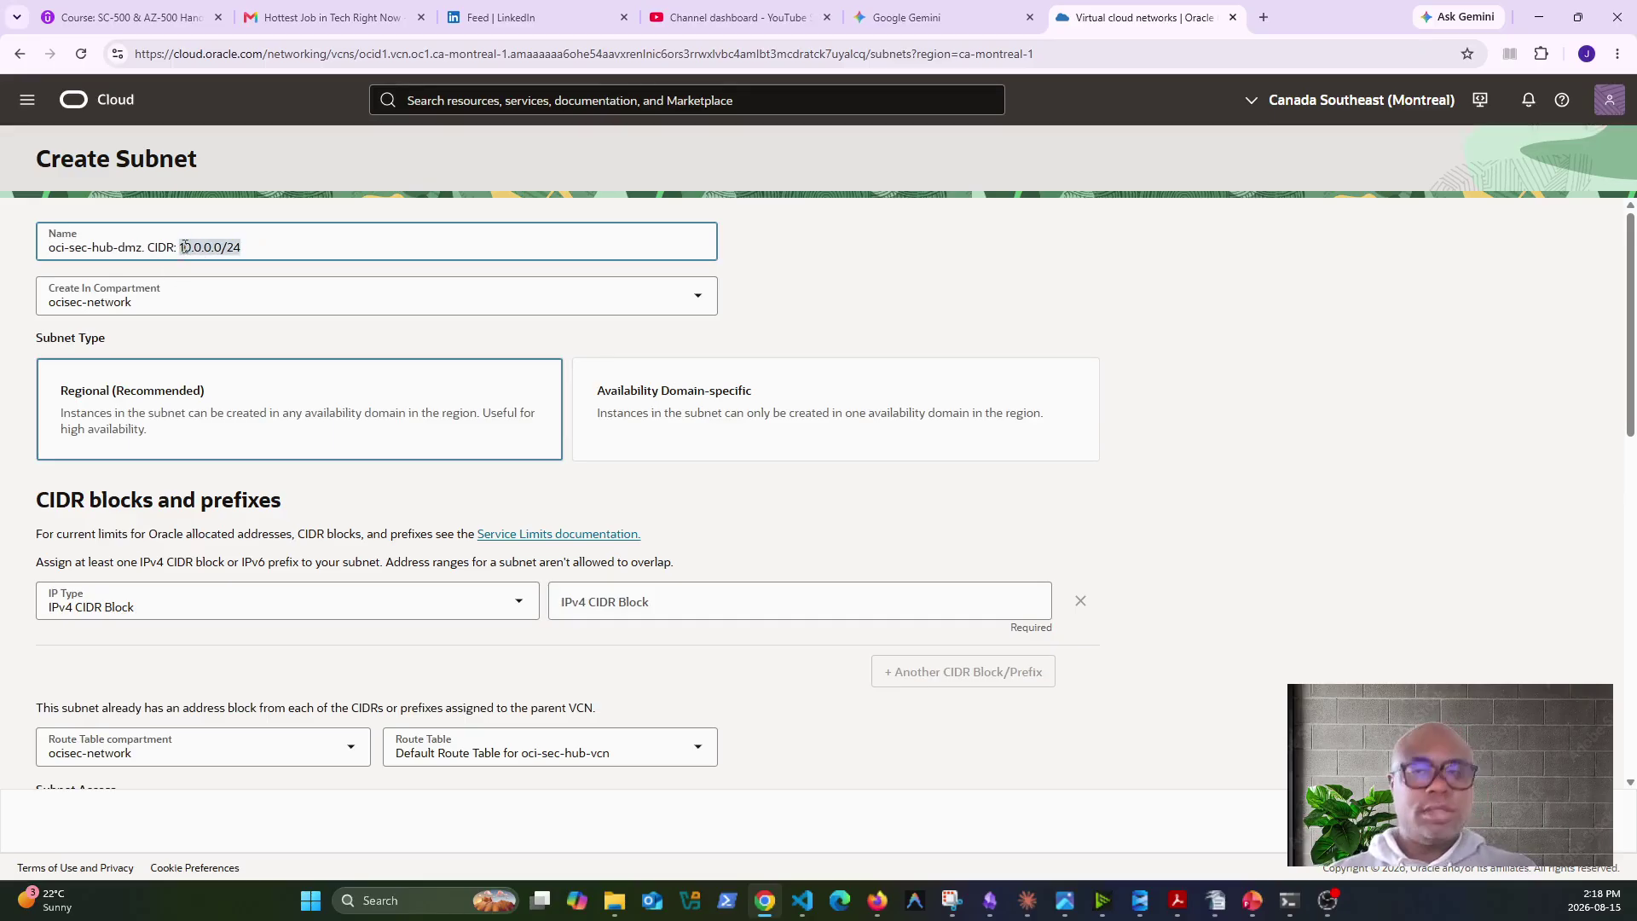
pyautogui.press('BackSpace')
pyautogui.press('BackSpace')
pyautogui.press('BackSpace')
pyautogui.press('BackSpace')
pyautogui.press('BackSpace')
pyautogui.press('BackSpace')
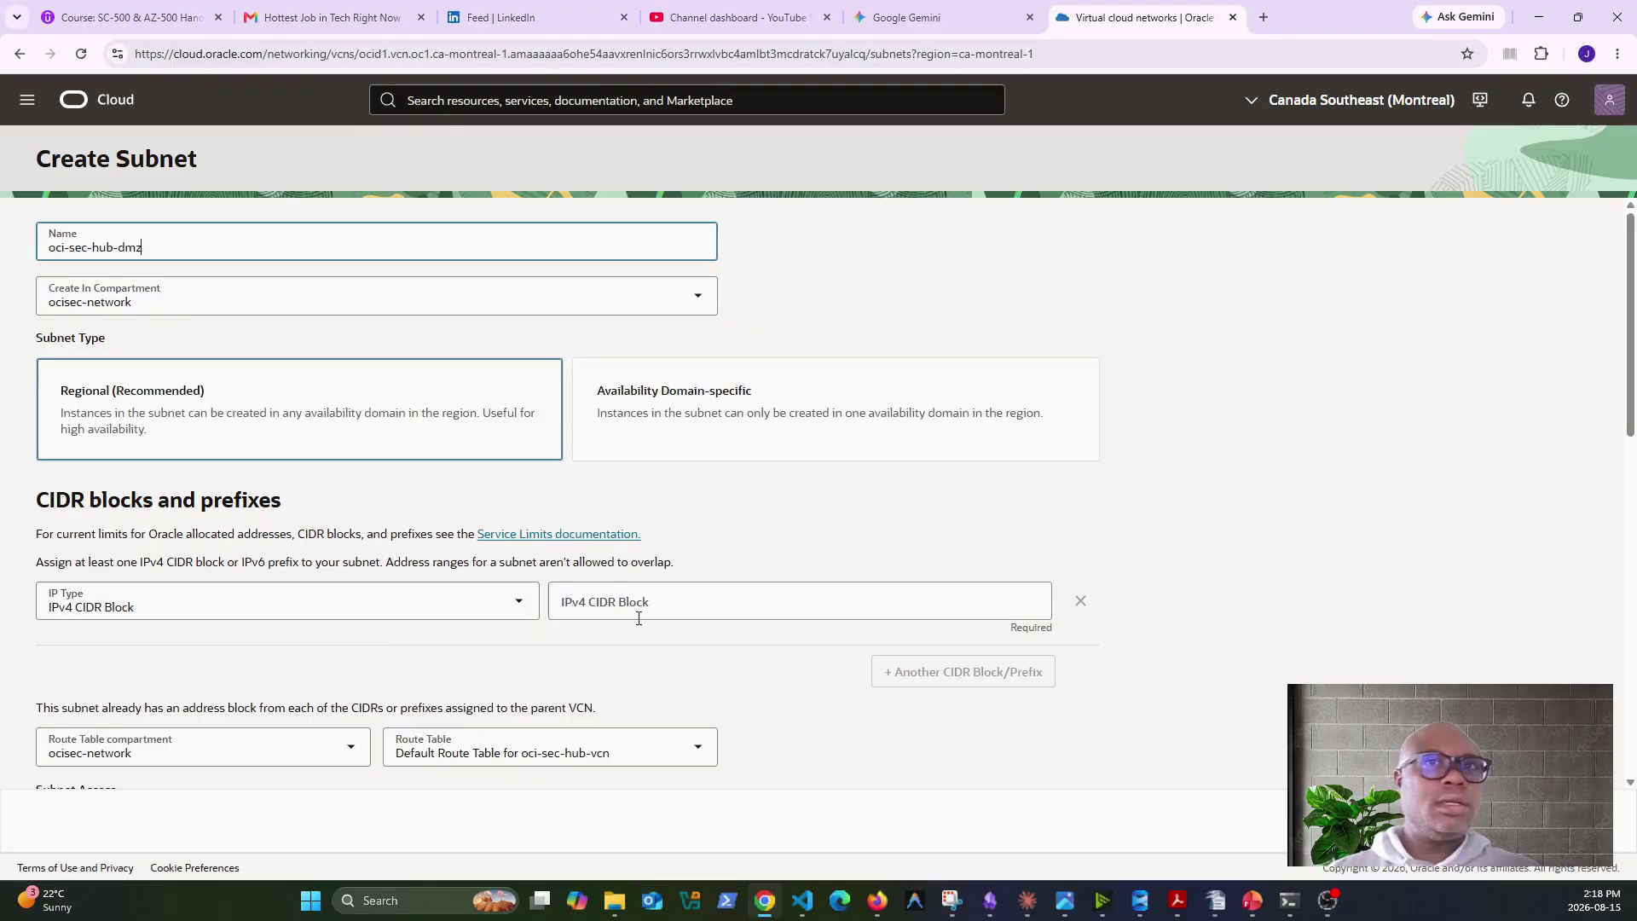
# Set the subnet's IPv4 CIDR block to 10.0.0.0/24 and its DNS label to dmz.
pyautogui.click(763, 605)
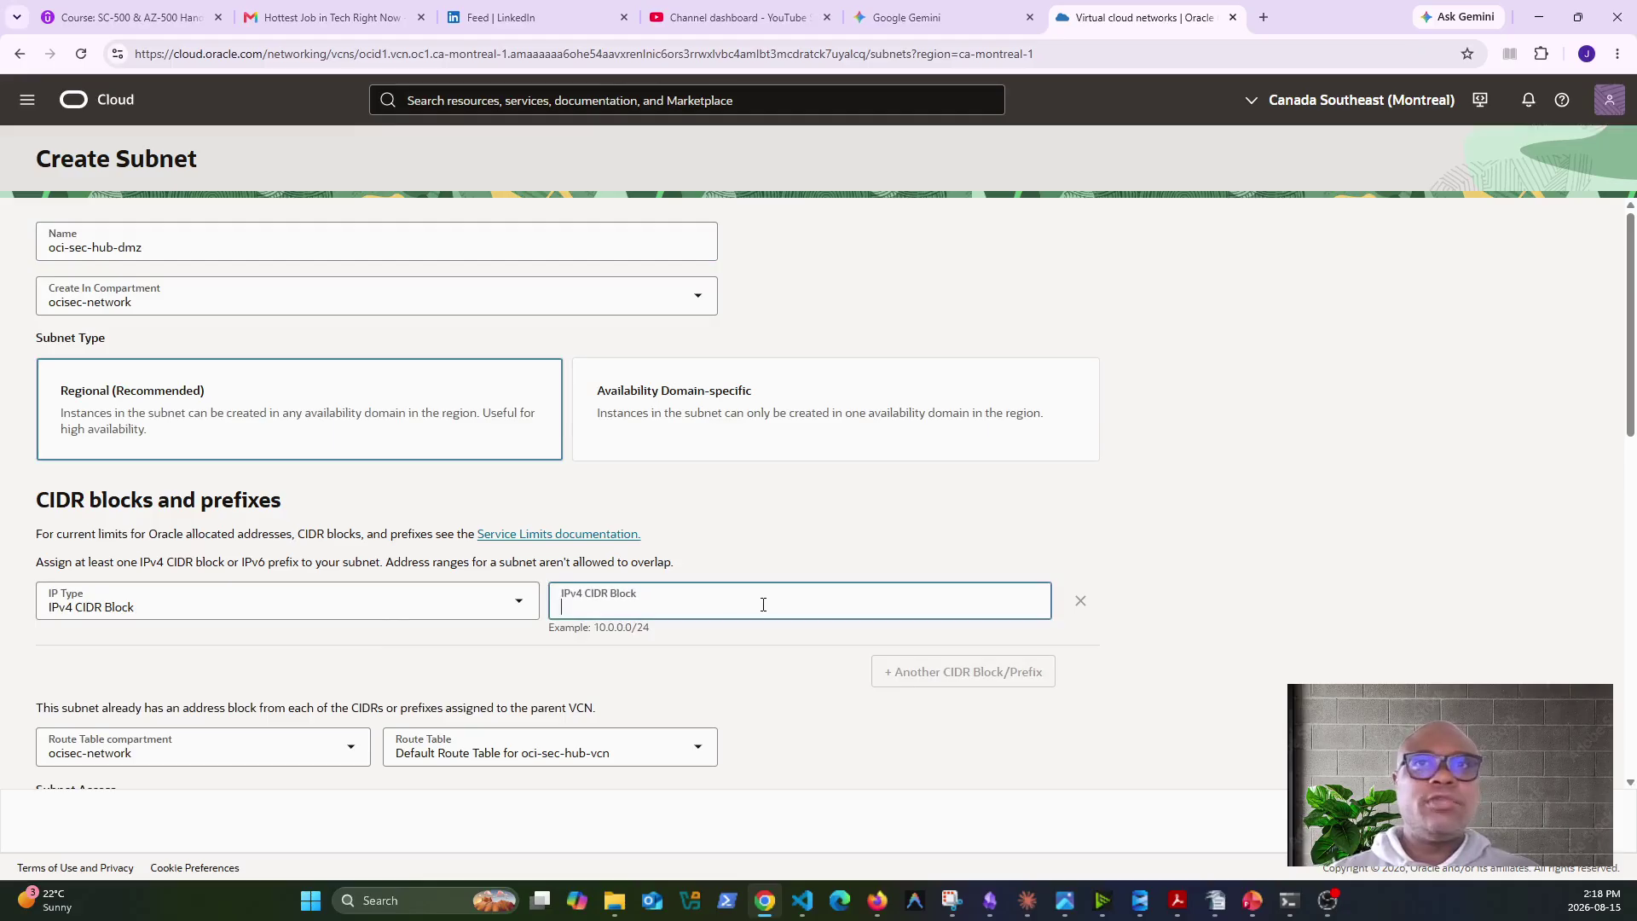
pyautogui.hotkey('ctrl', 'v')
pyautogui.scroll(-4, 763, 605)
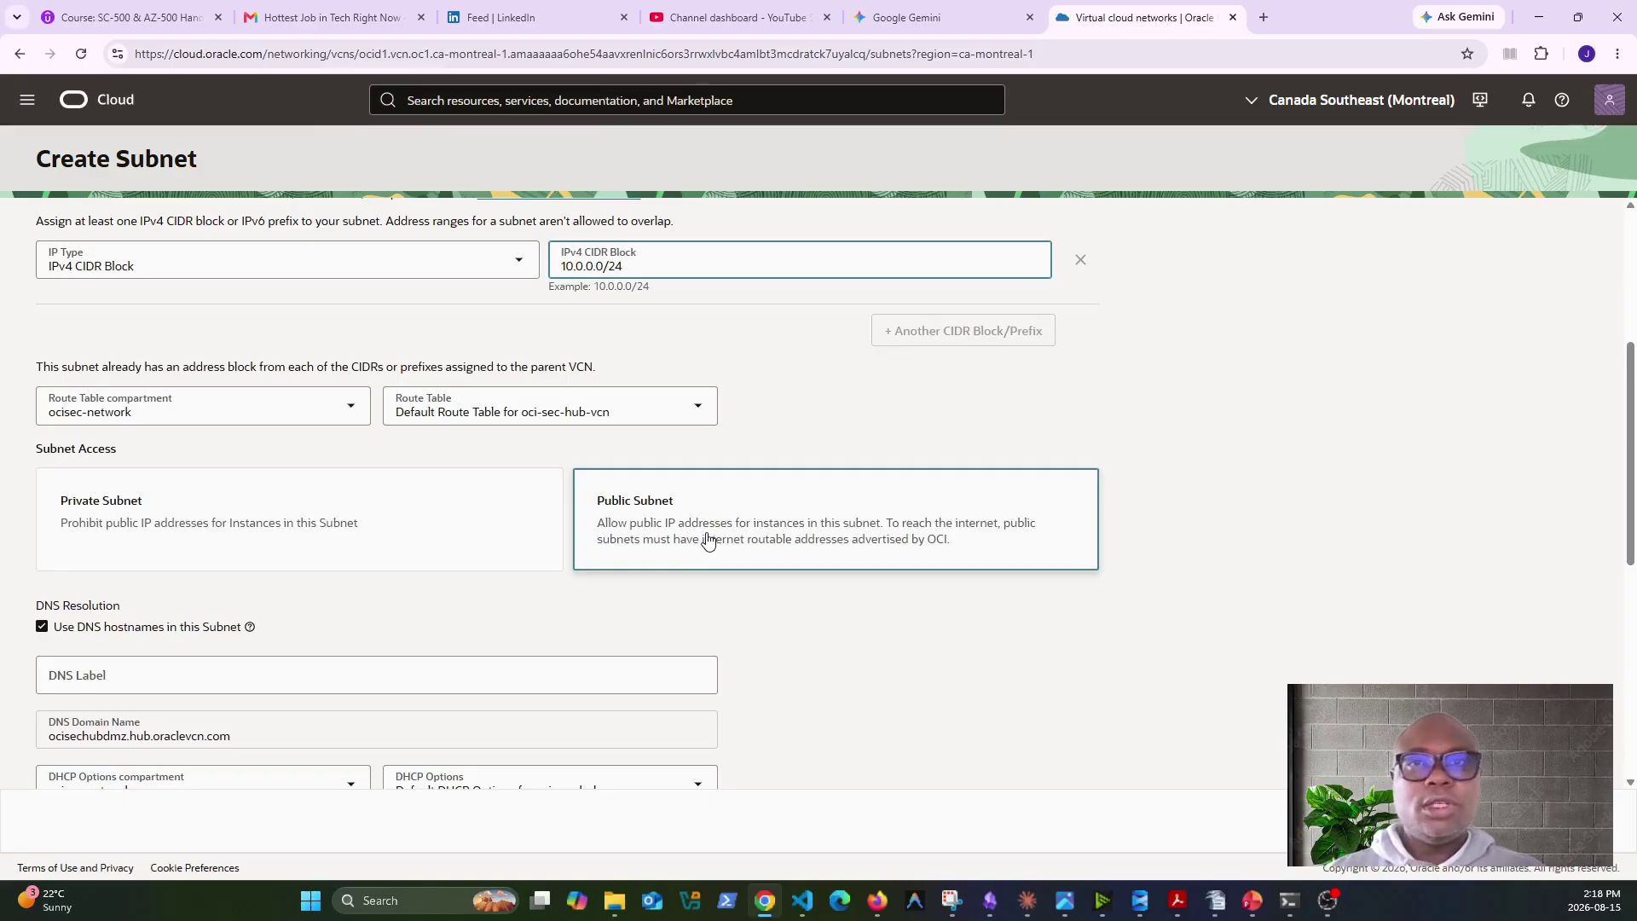
pyautogui.scroll(-2, 453, 603)
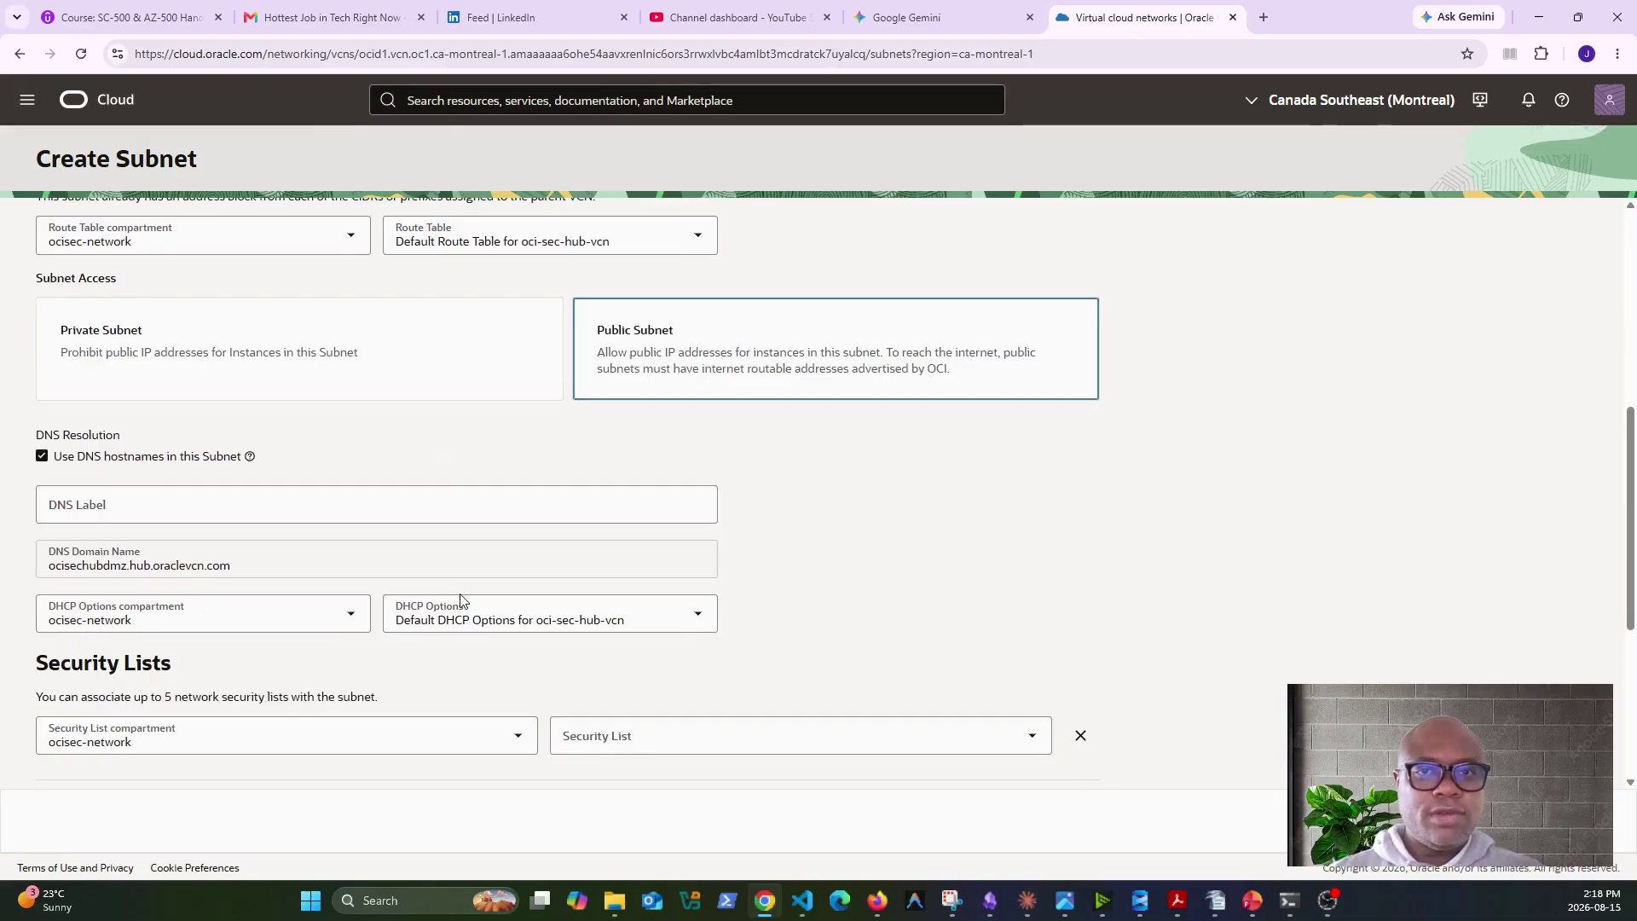
pyautogui.scroll(-2, 213, 690)
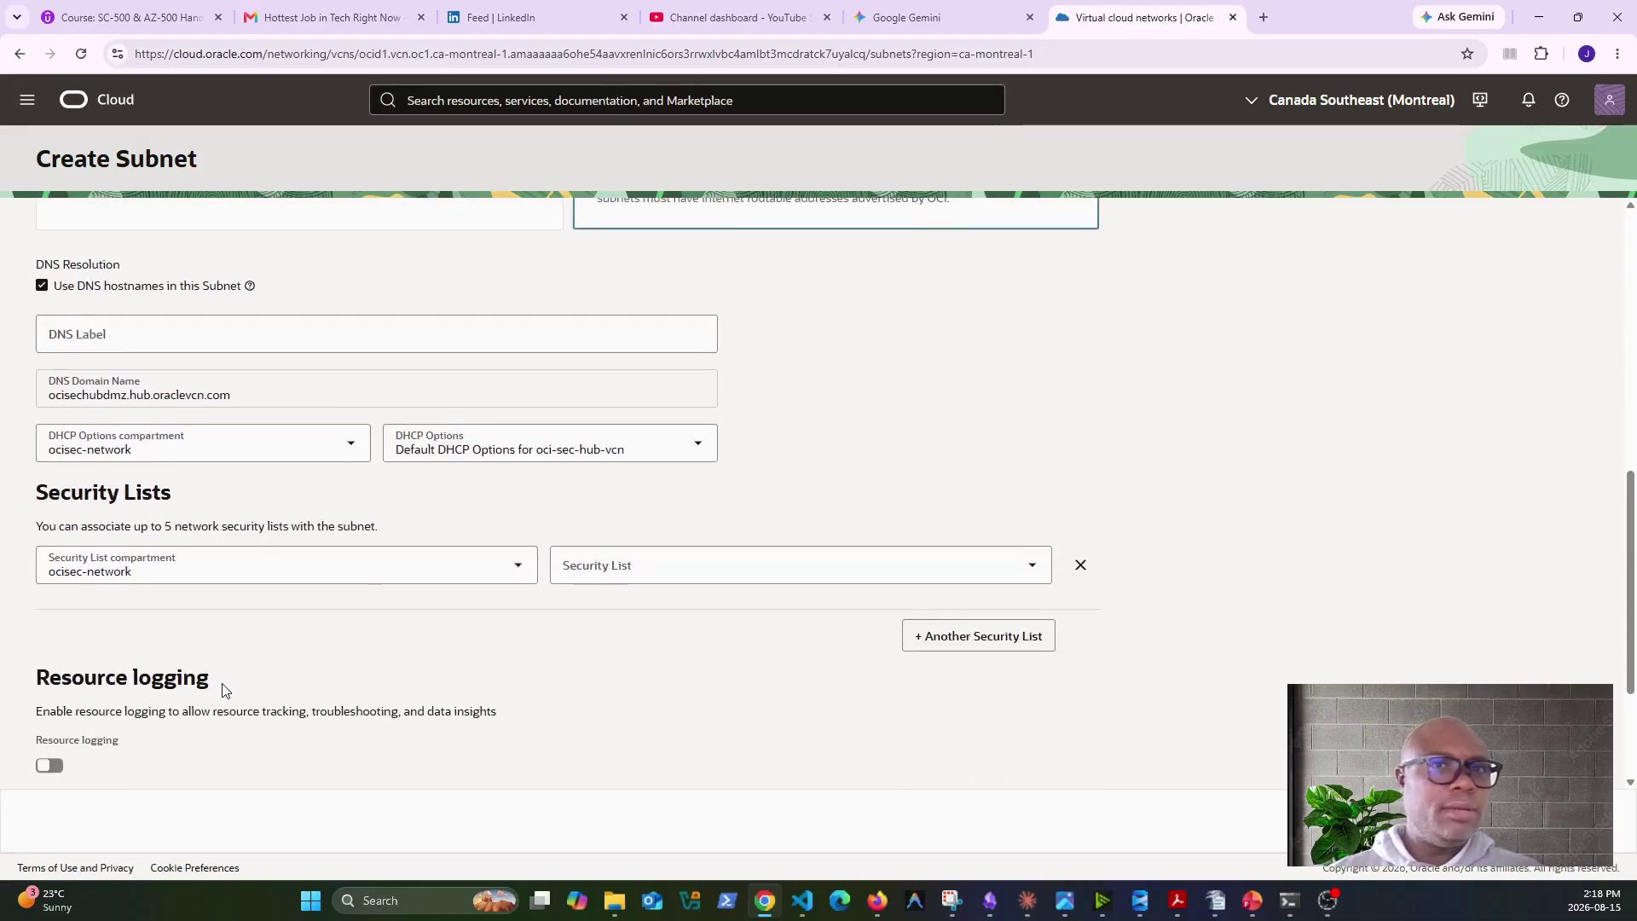
pyautogui.click(114, 329)
pyautogui.write('dmz')
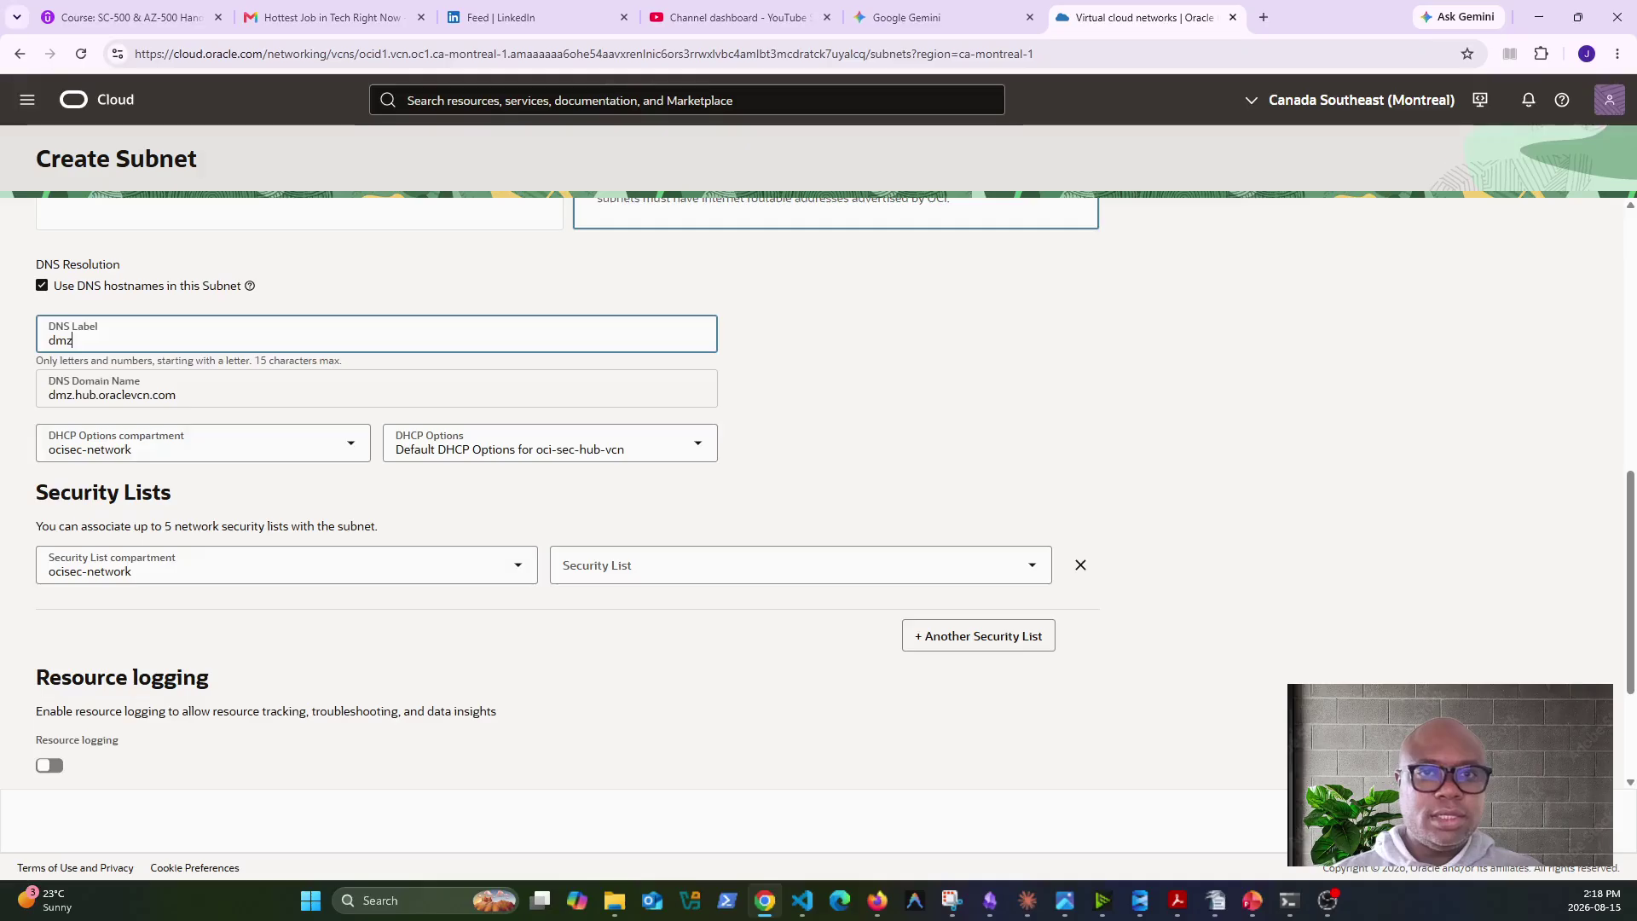
# Create the configured DMZ subnet without a security list or tags and reload the subnet list.
pyautogui.scroll(-3, 818, 569)
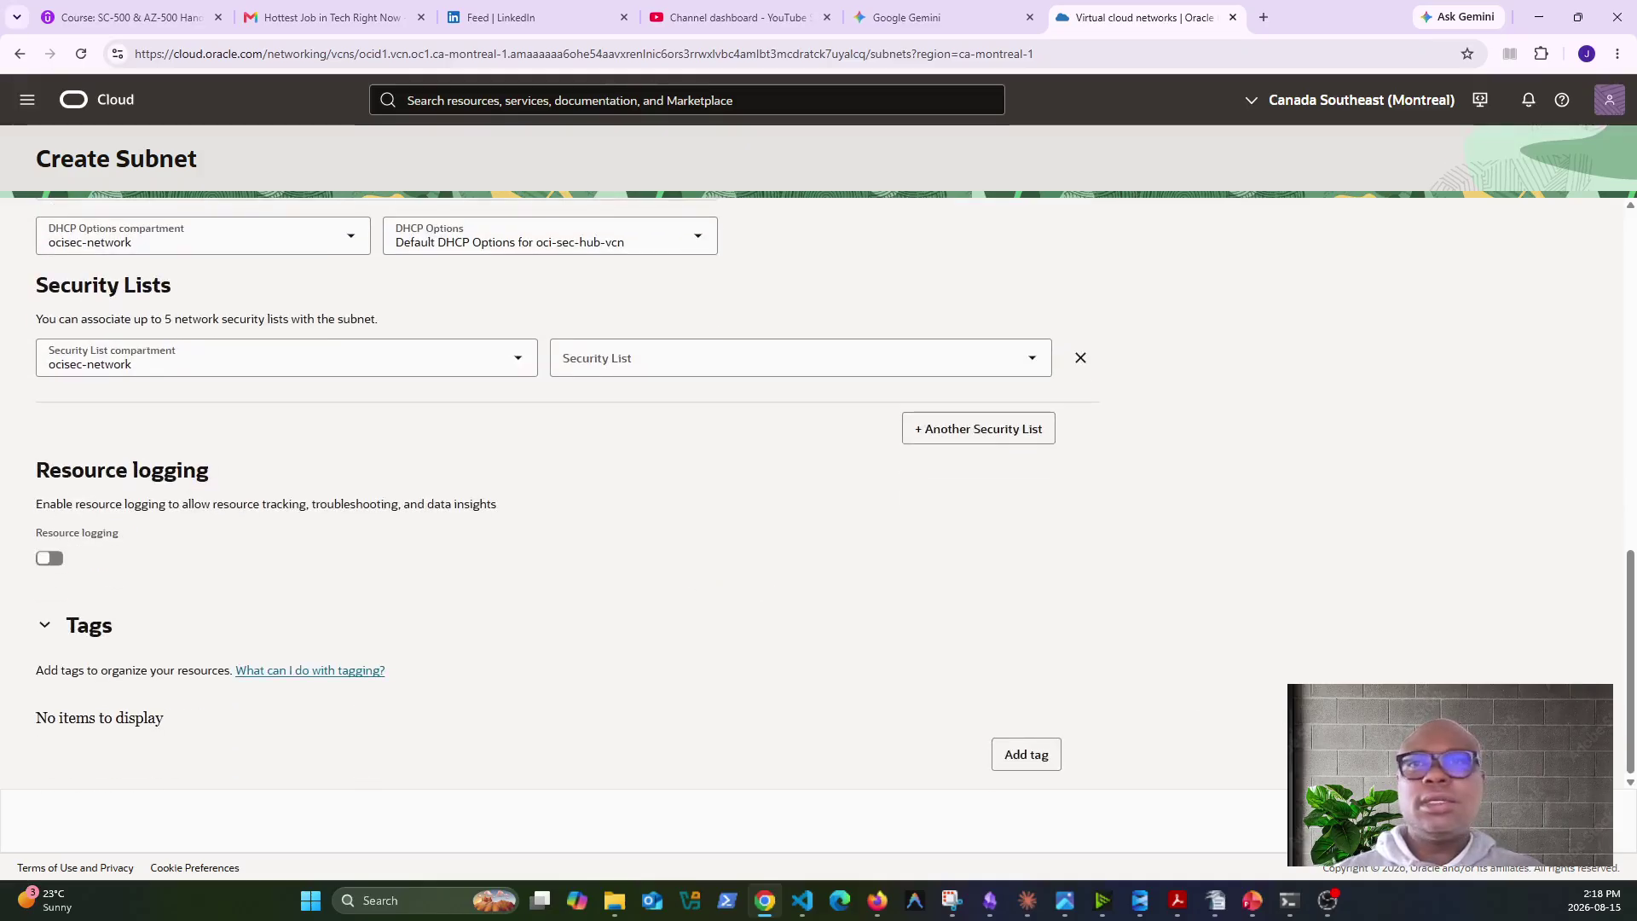
pyautogui.click(1550, 821)
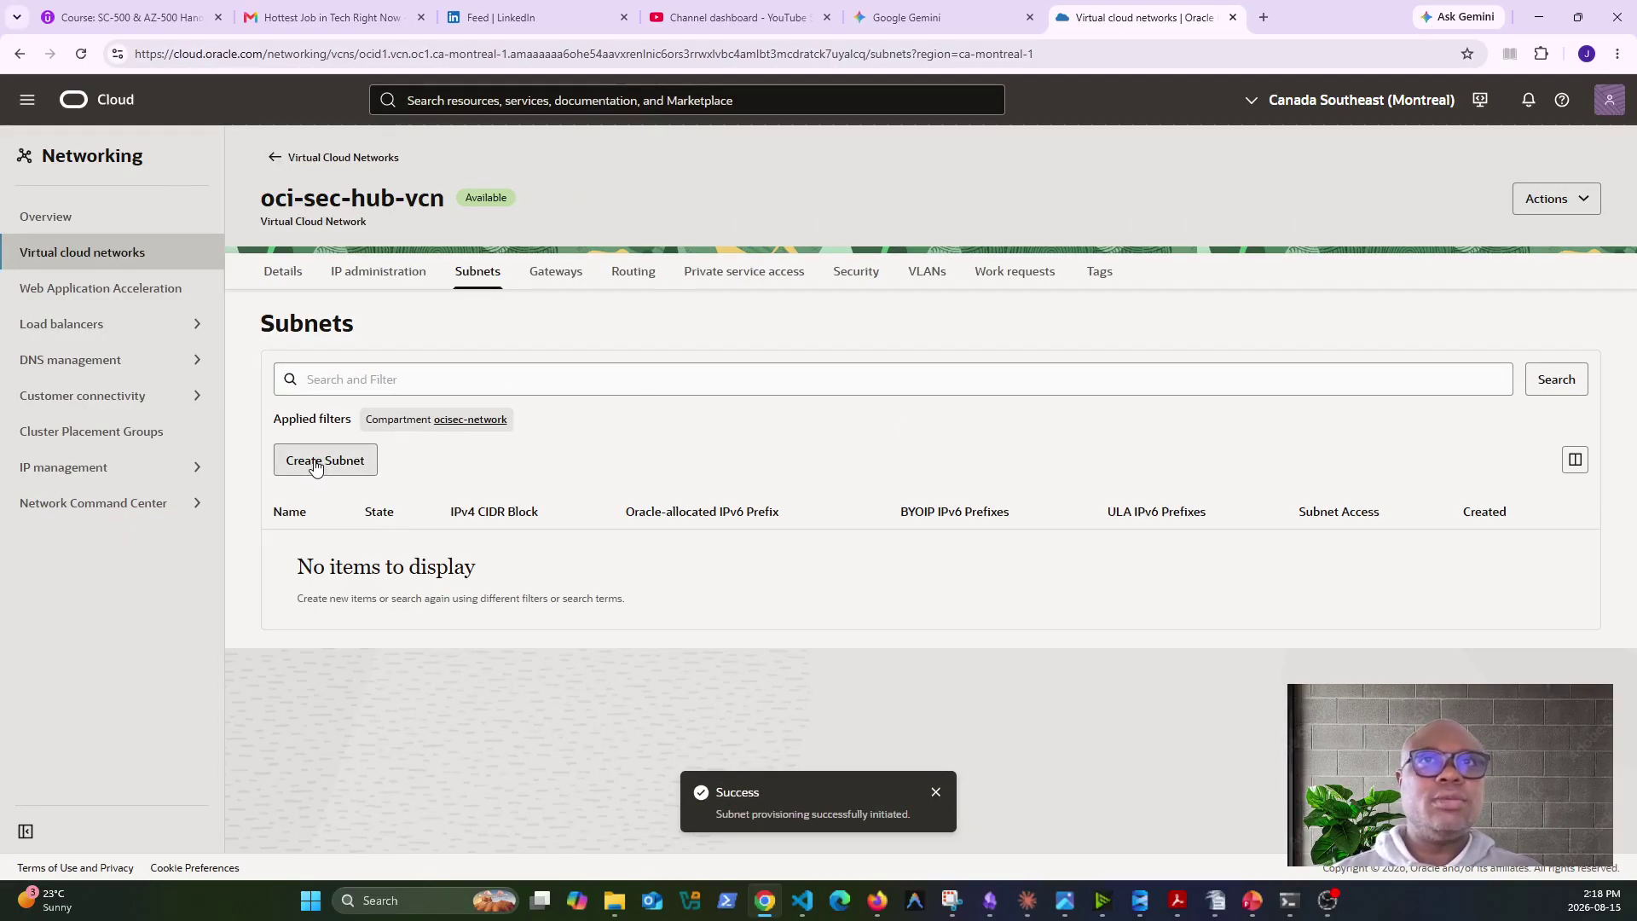
pyautogui.click(81, 55)
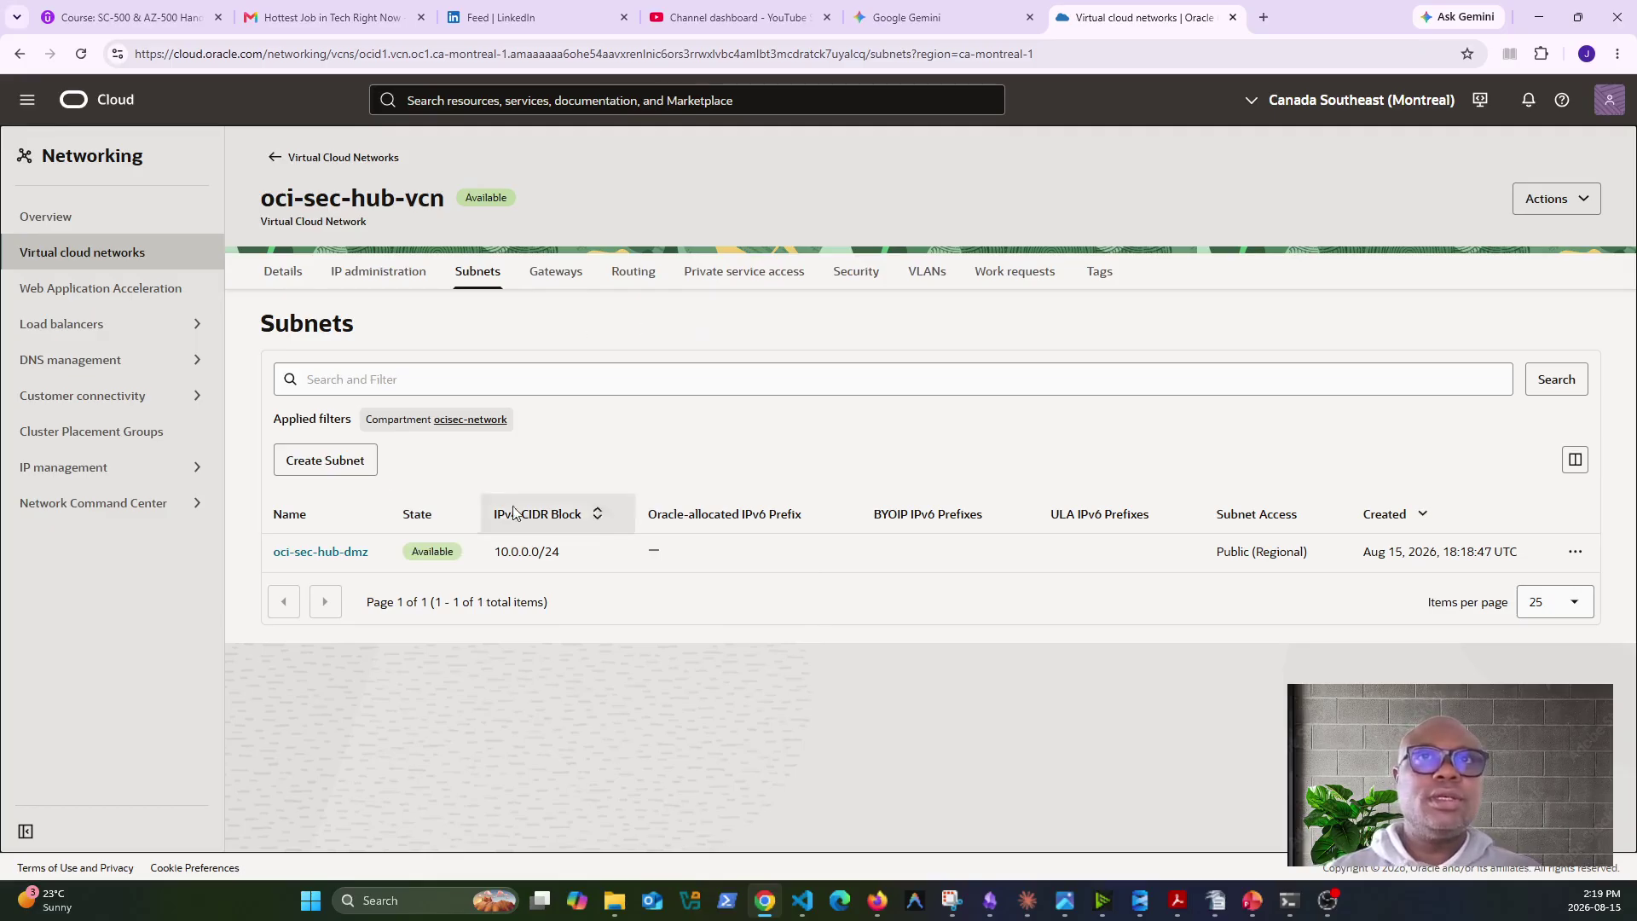
# Start creating another subnet in oci-sec-hub-vcn and name it 'oci-sec-hub-fw.'.
pyautogui.click(345, 461)
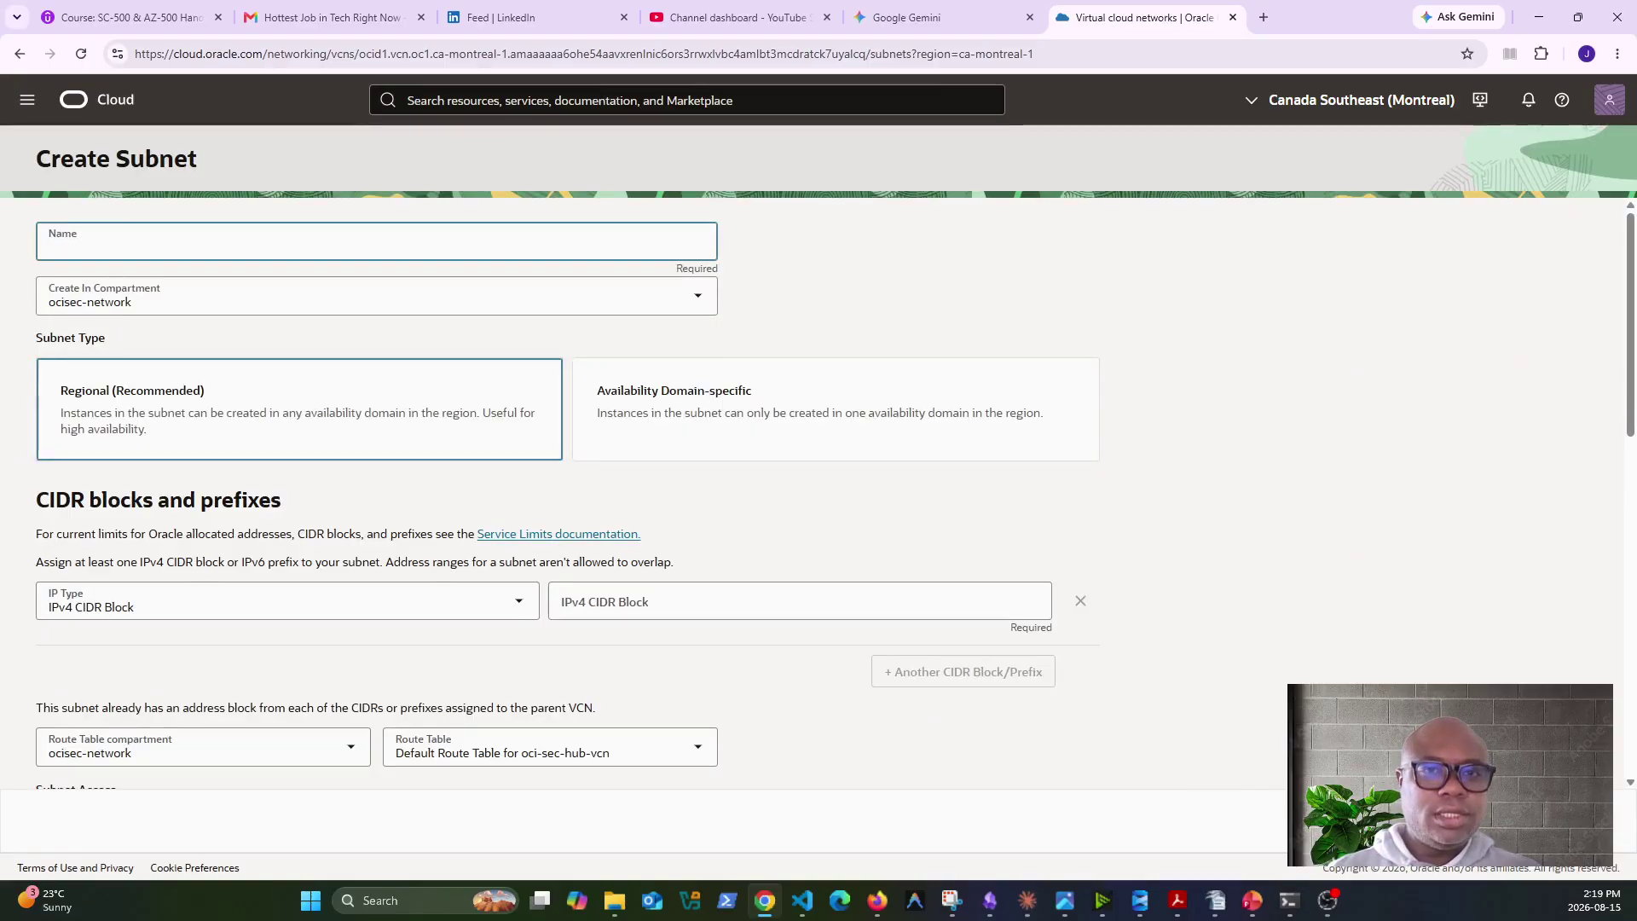
pyautogui.hotkey('alt', 'Tab')
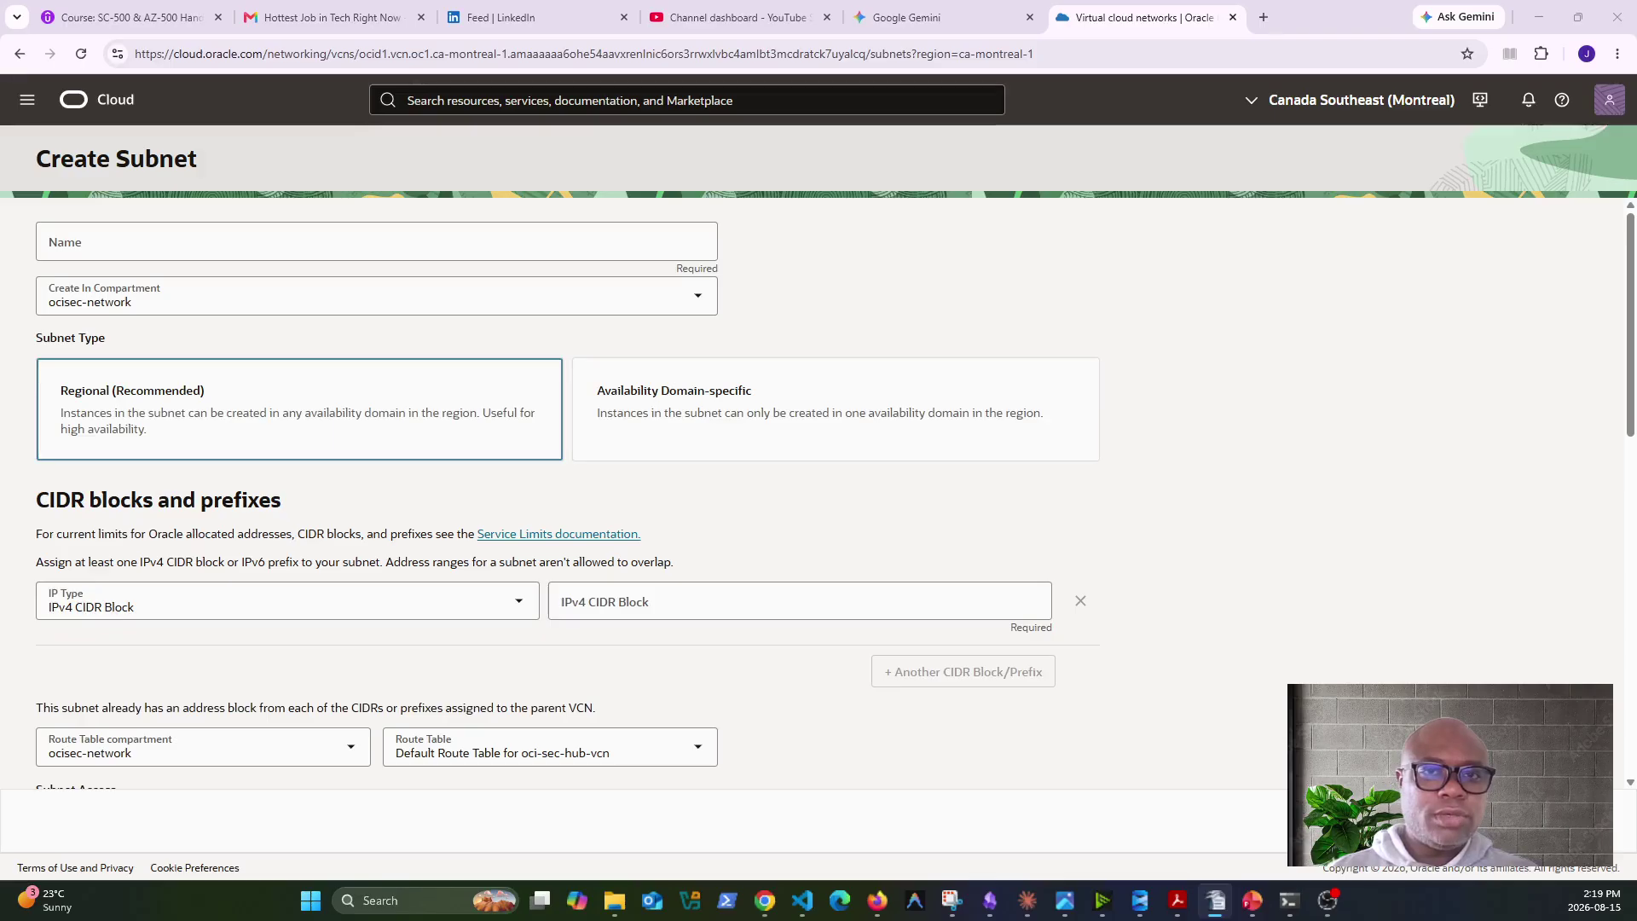
pyautogui.click(212, 241)
pyautogui.write('oci-sec-hub-fw.')
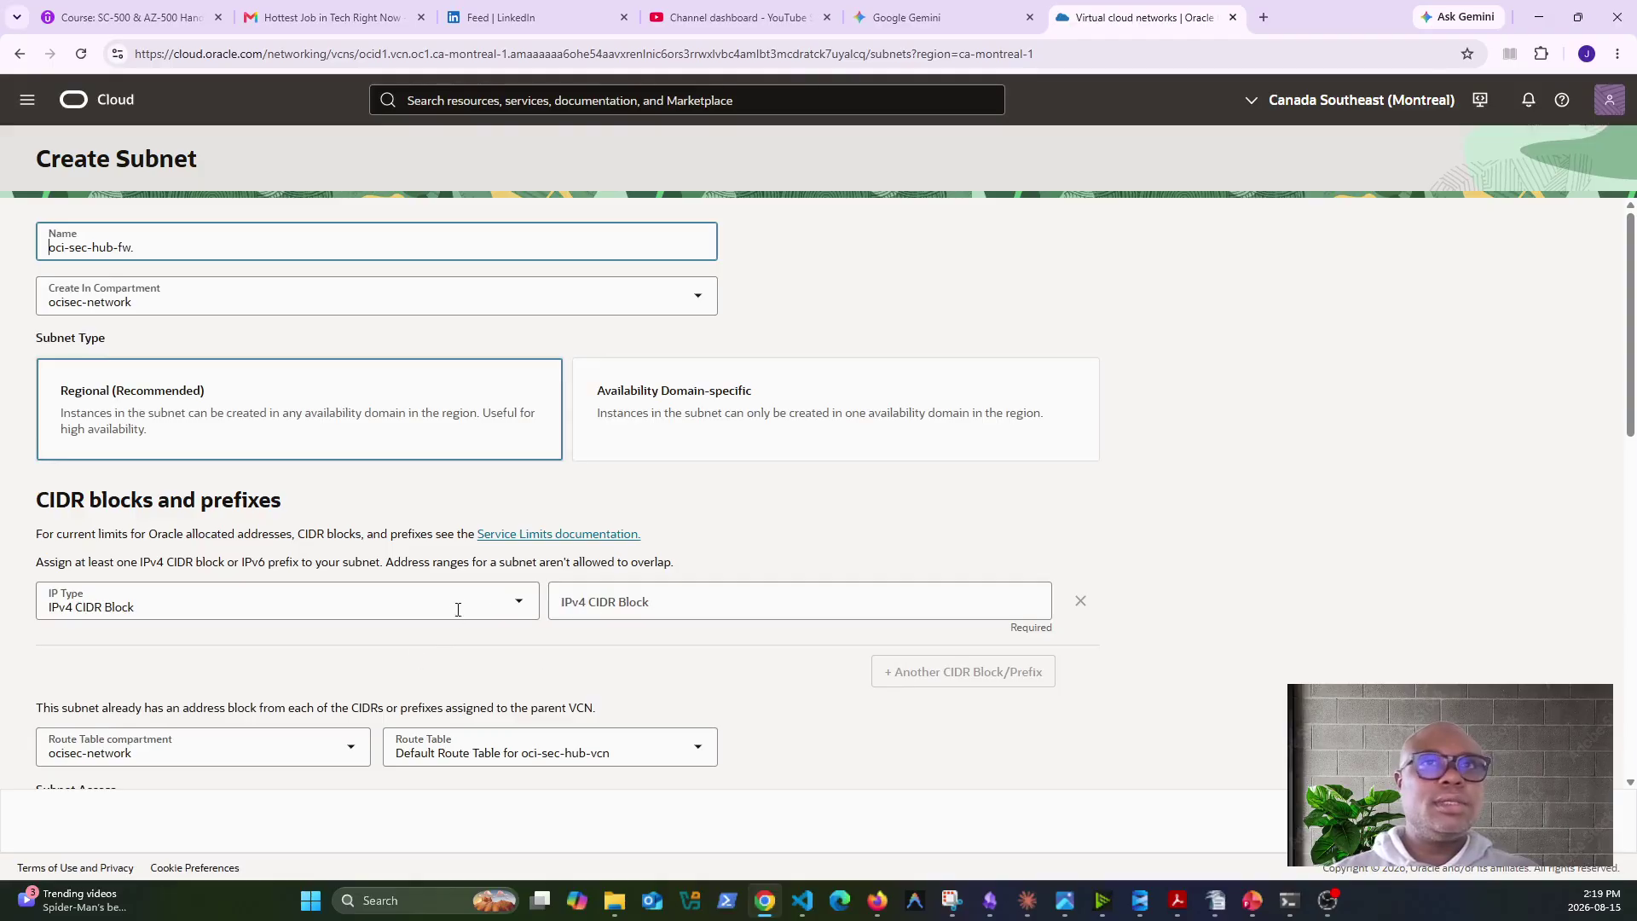
pyautogui.click(49, 247)
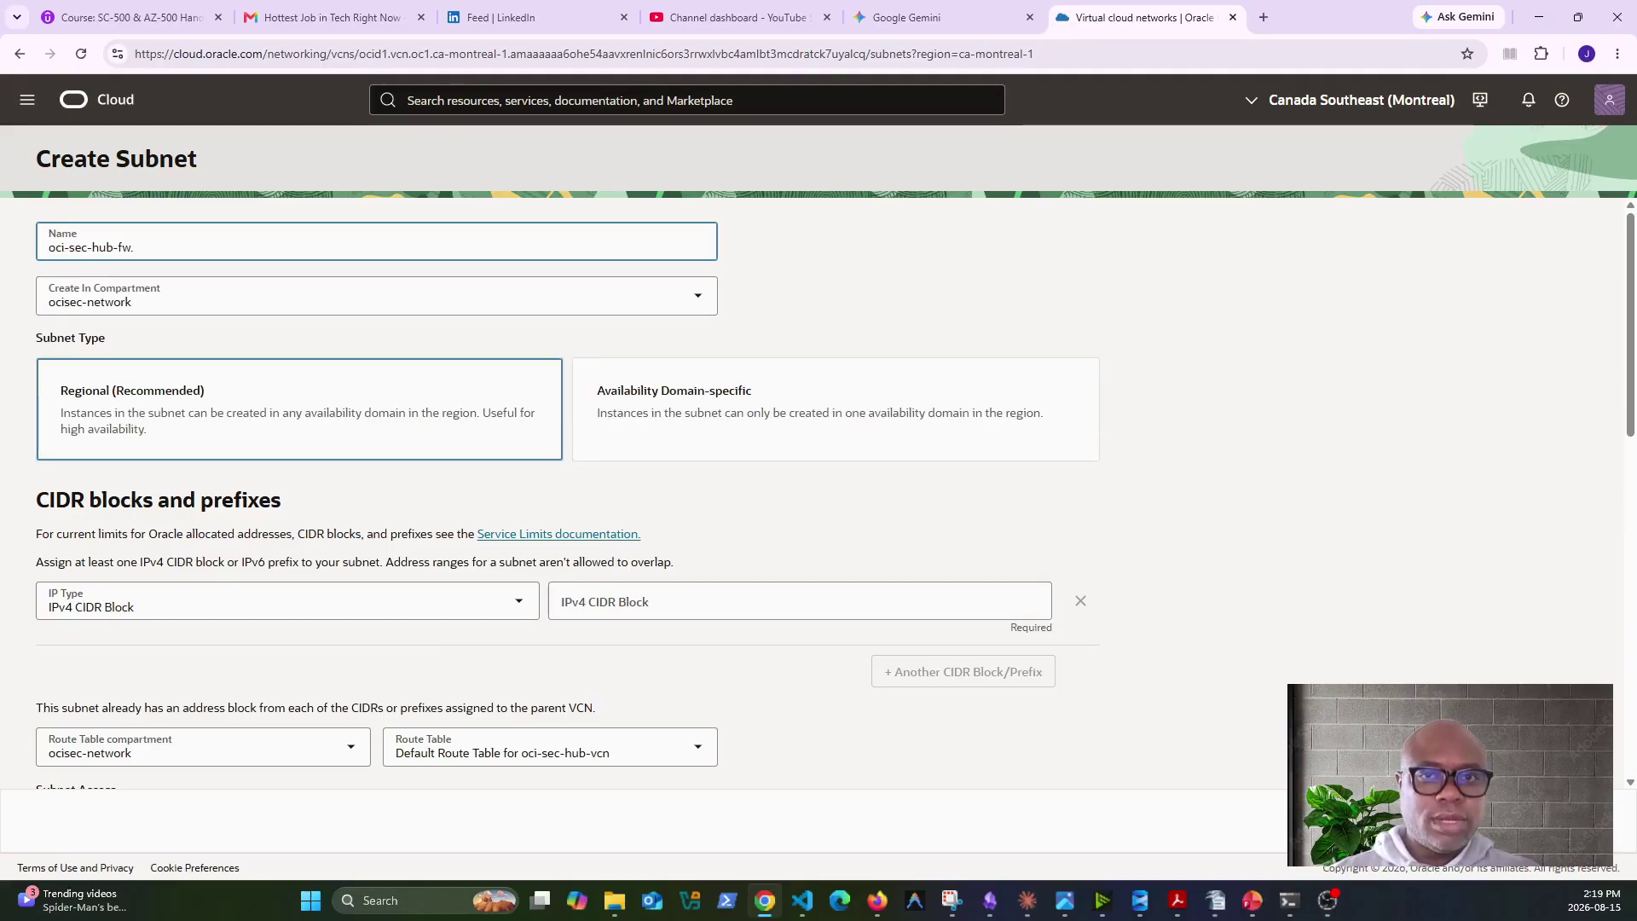
# Set the firewall subnet's IPv4 CIDR block to 10.0.1.0/24, removing the surplus characters in front of the pasted address.
pyautogui.hotkey('alt', 'Tab')
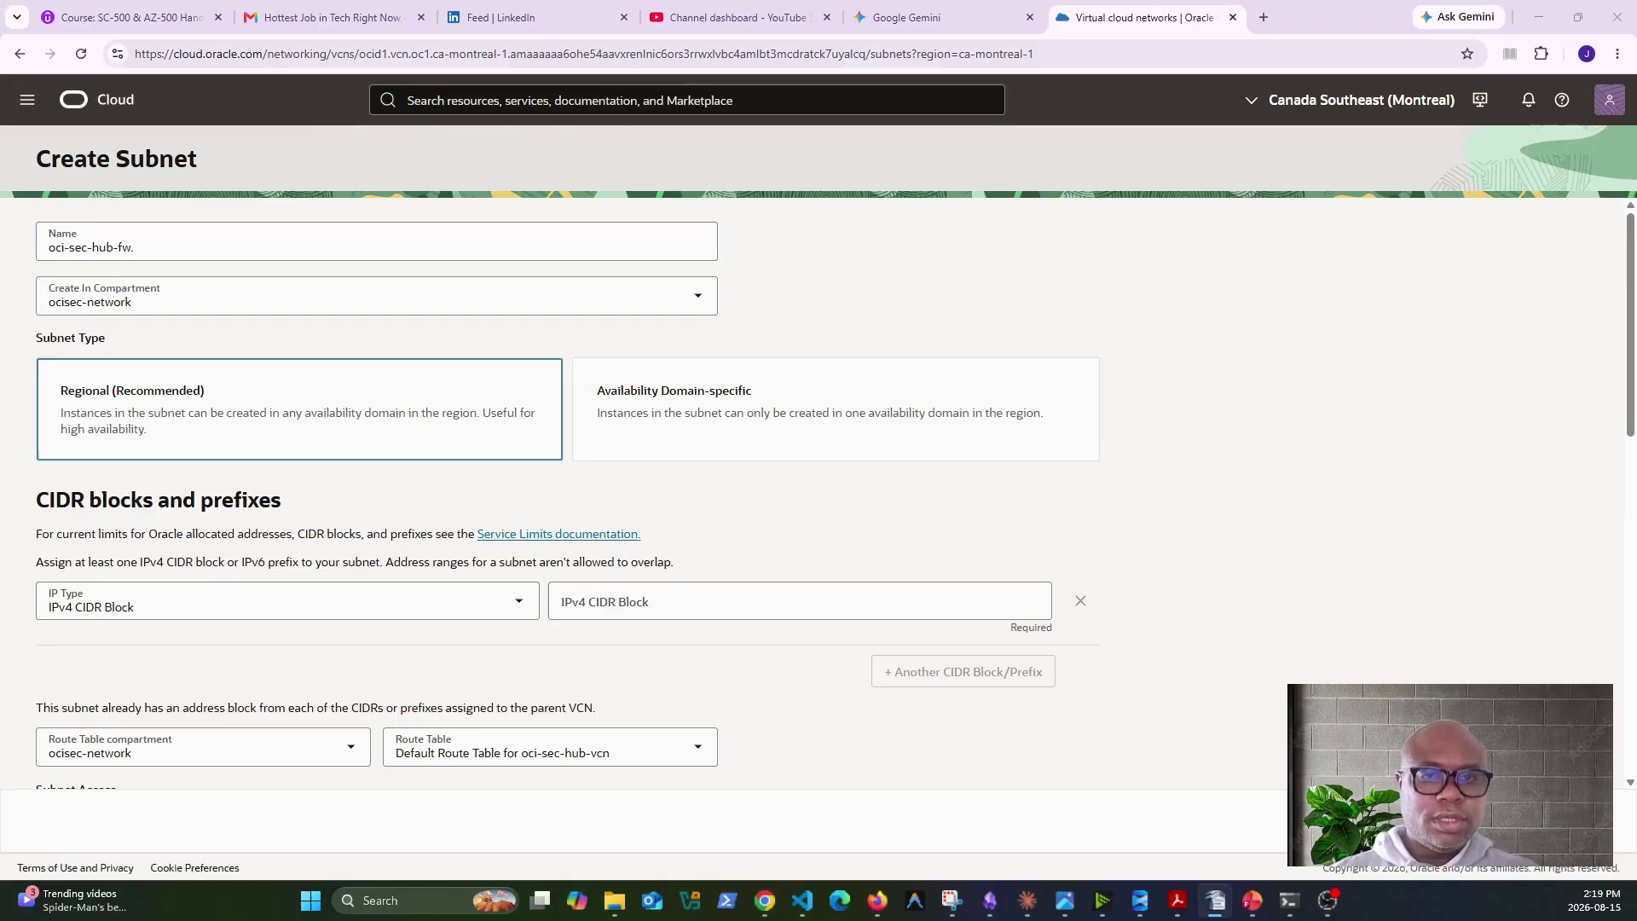
pyautogui.click(668, 607)
pyautogui.write('44. 10.0.1.0/24')
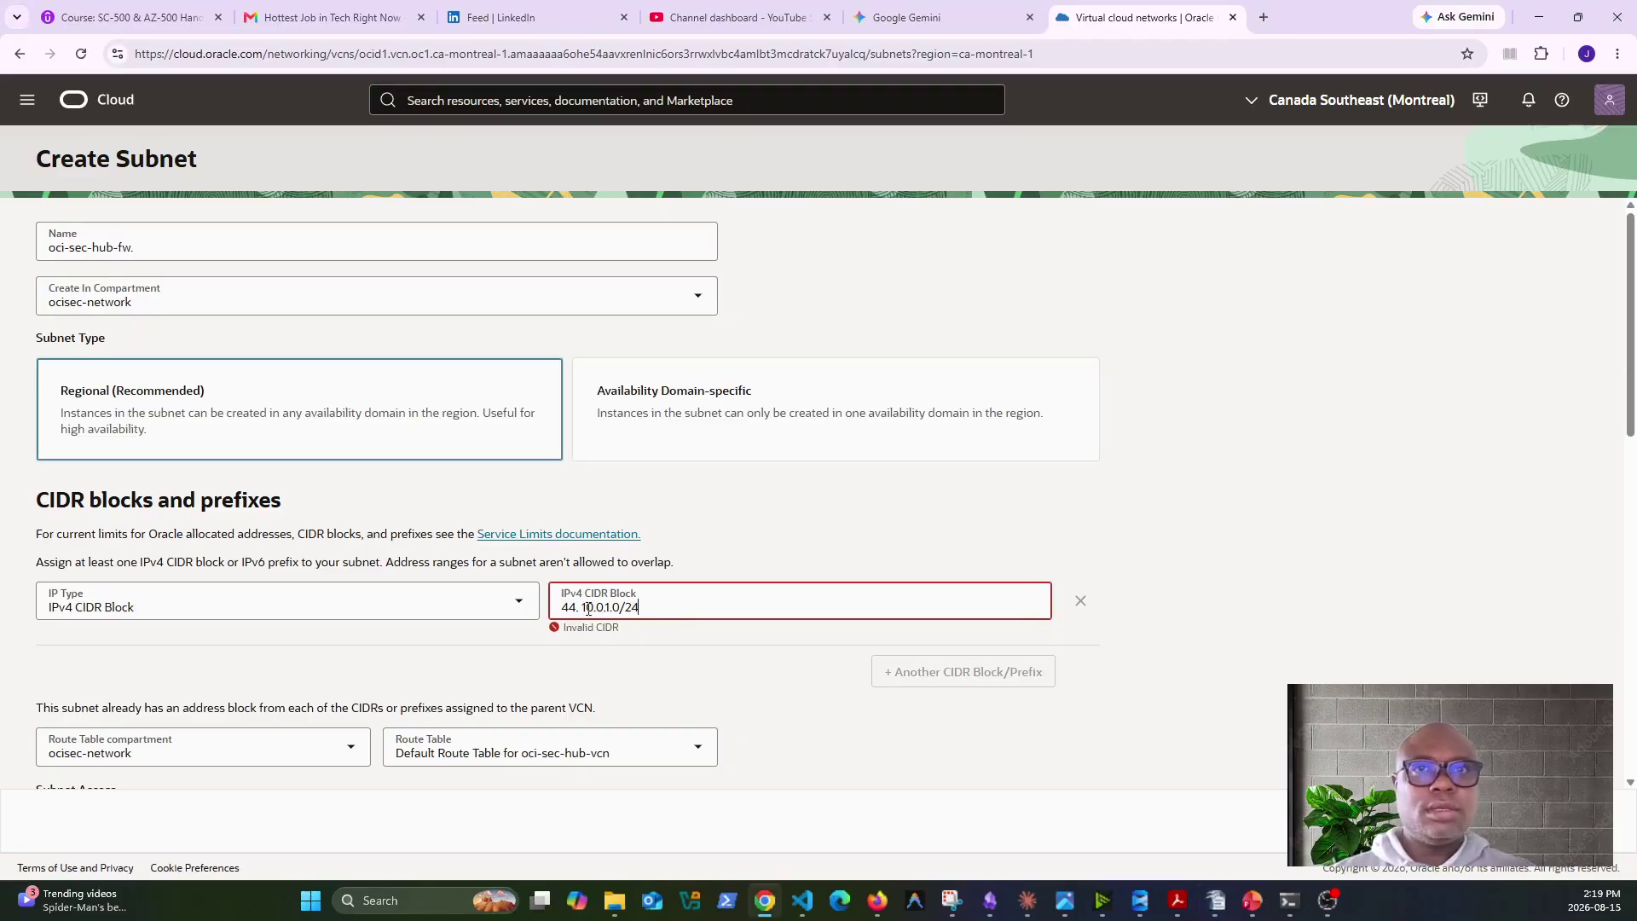
pyautogui.click(588, 607)
pyautogui.press('BackSpace')
pyautogui.press('BackSpace')
pyautogui.press('BackSpace')
pyautogui.press('BackSpace')
pyautogui.click(720, 669)
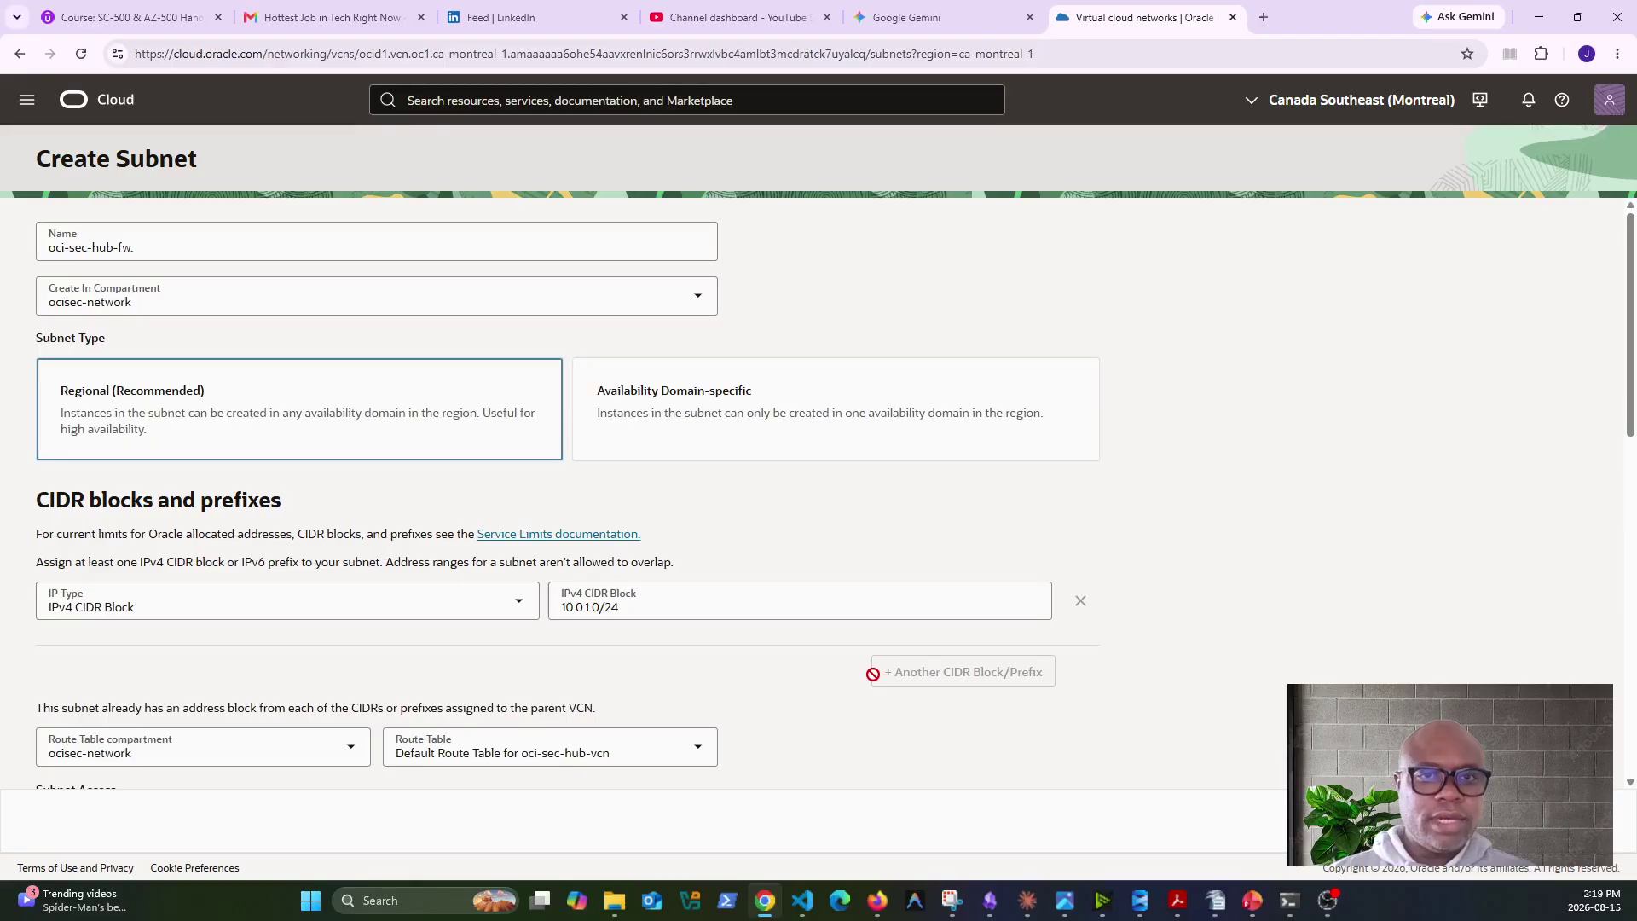
# Set the firewall subnet's DNS label to fw, create the subnet and reload the subnet list.
pyautogui.scroll(-8, 871, 673)
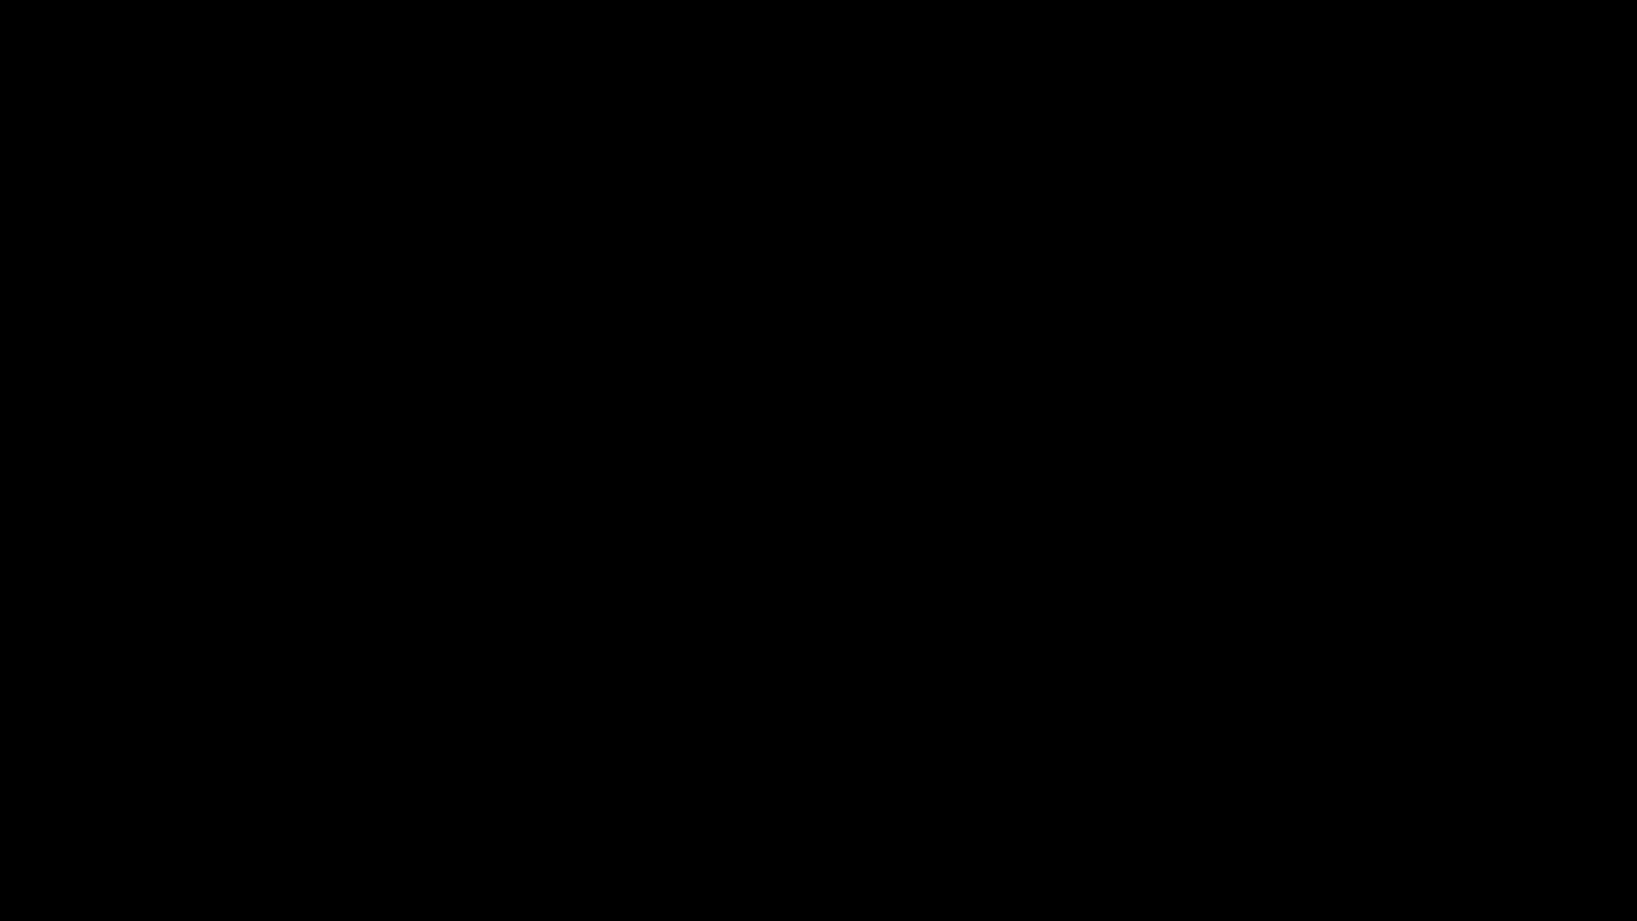
pyautogui.click(116, 341)
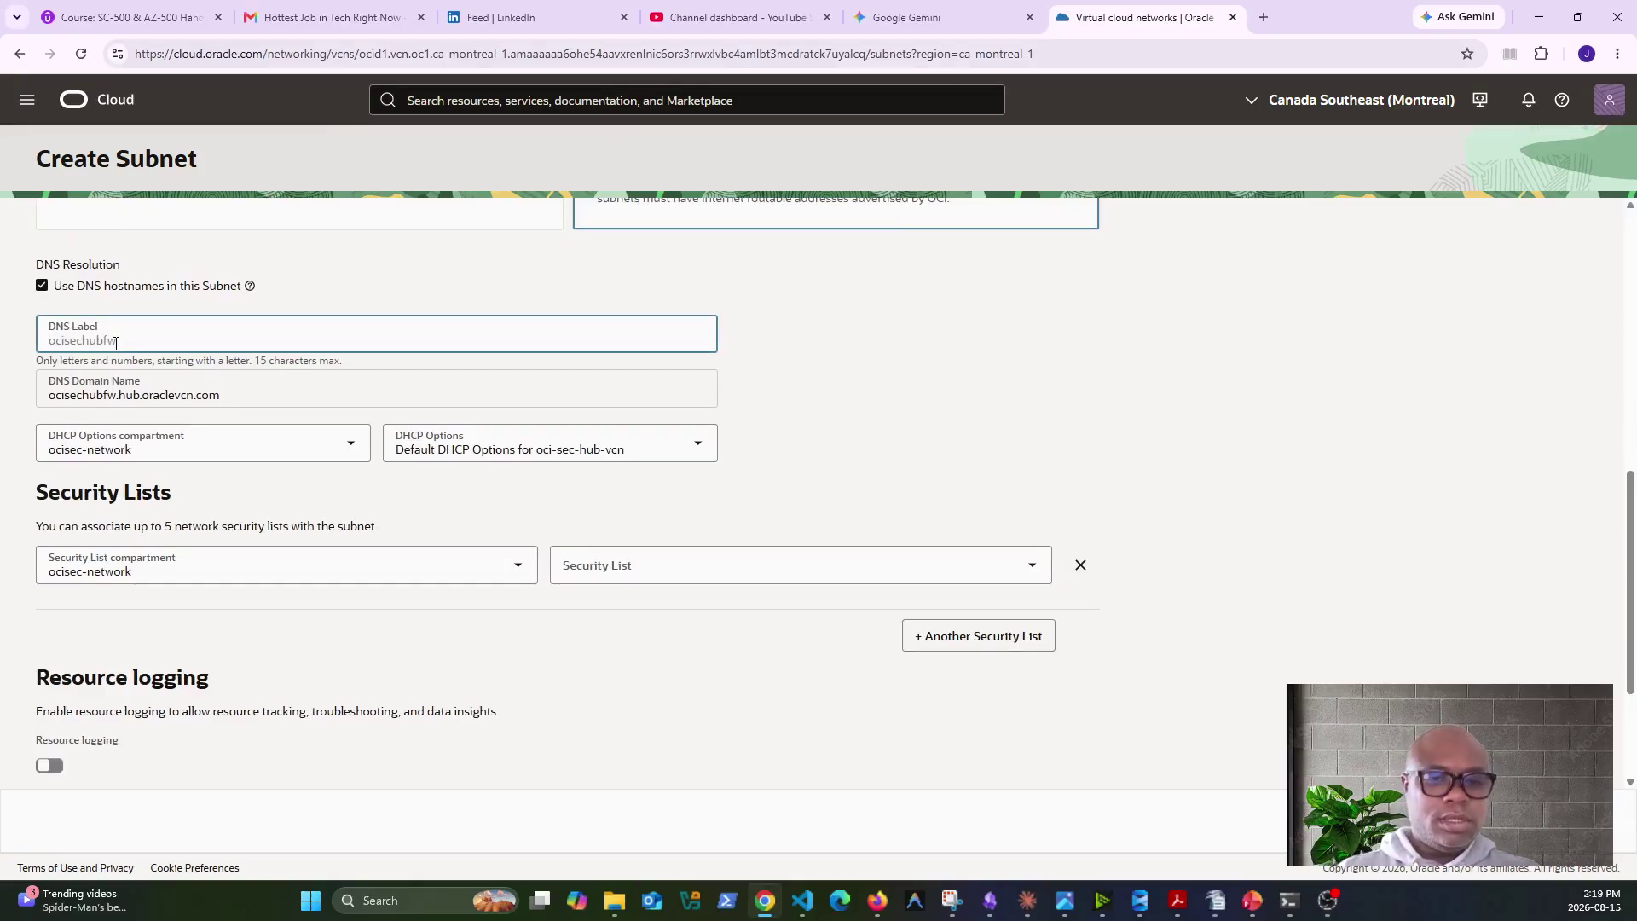
pyautogui.write('fw')
pyautogui.scroll(-3, 1072, 512)
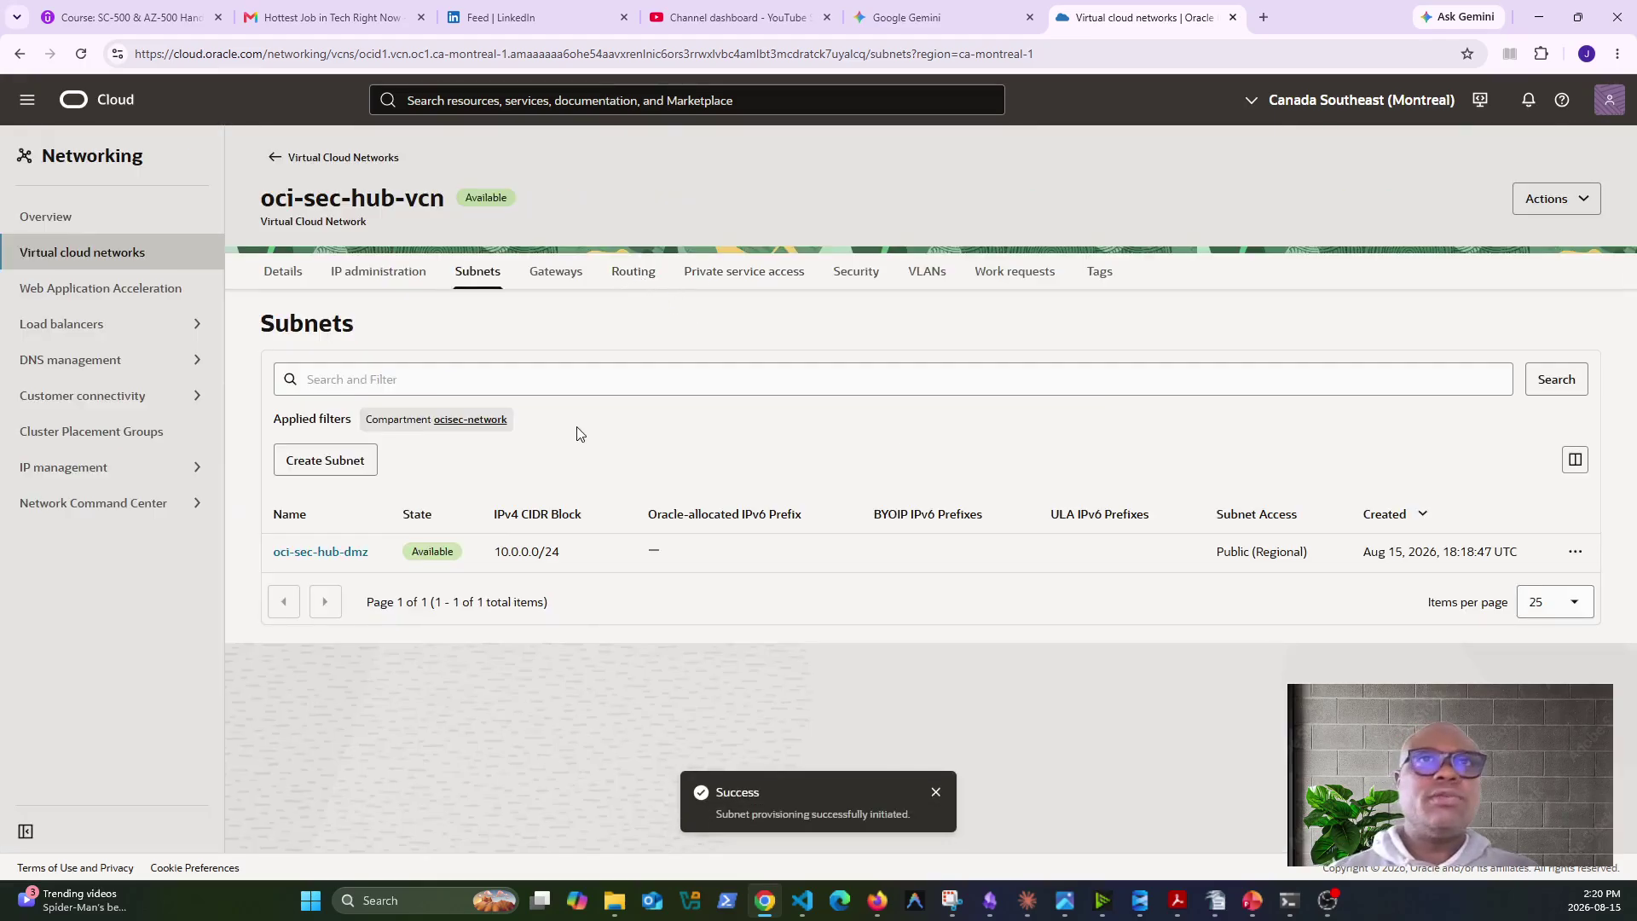
pyautogui.press('F5')
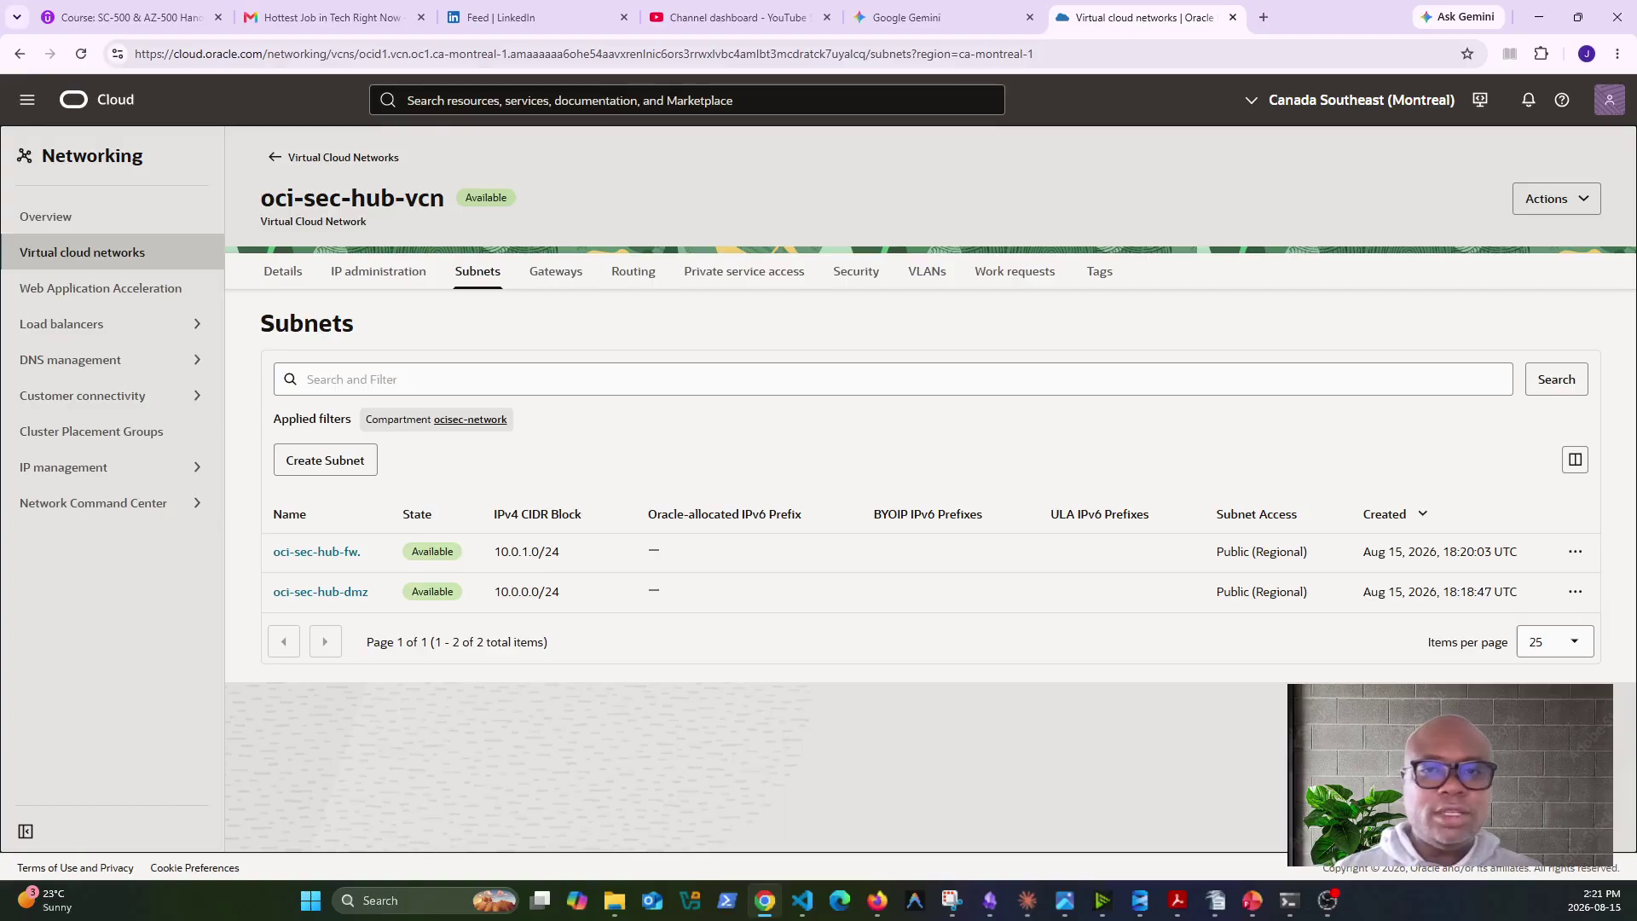
# Open the gateways of oci-sec-hub-vcn and review the DRG attachment, internet, NAT, service and local peering gateway sections.
pyautogui.hotkey('alt', 'Tab')
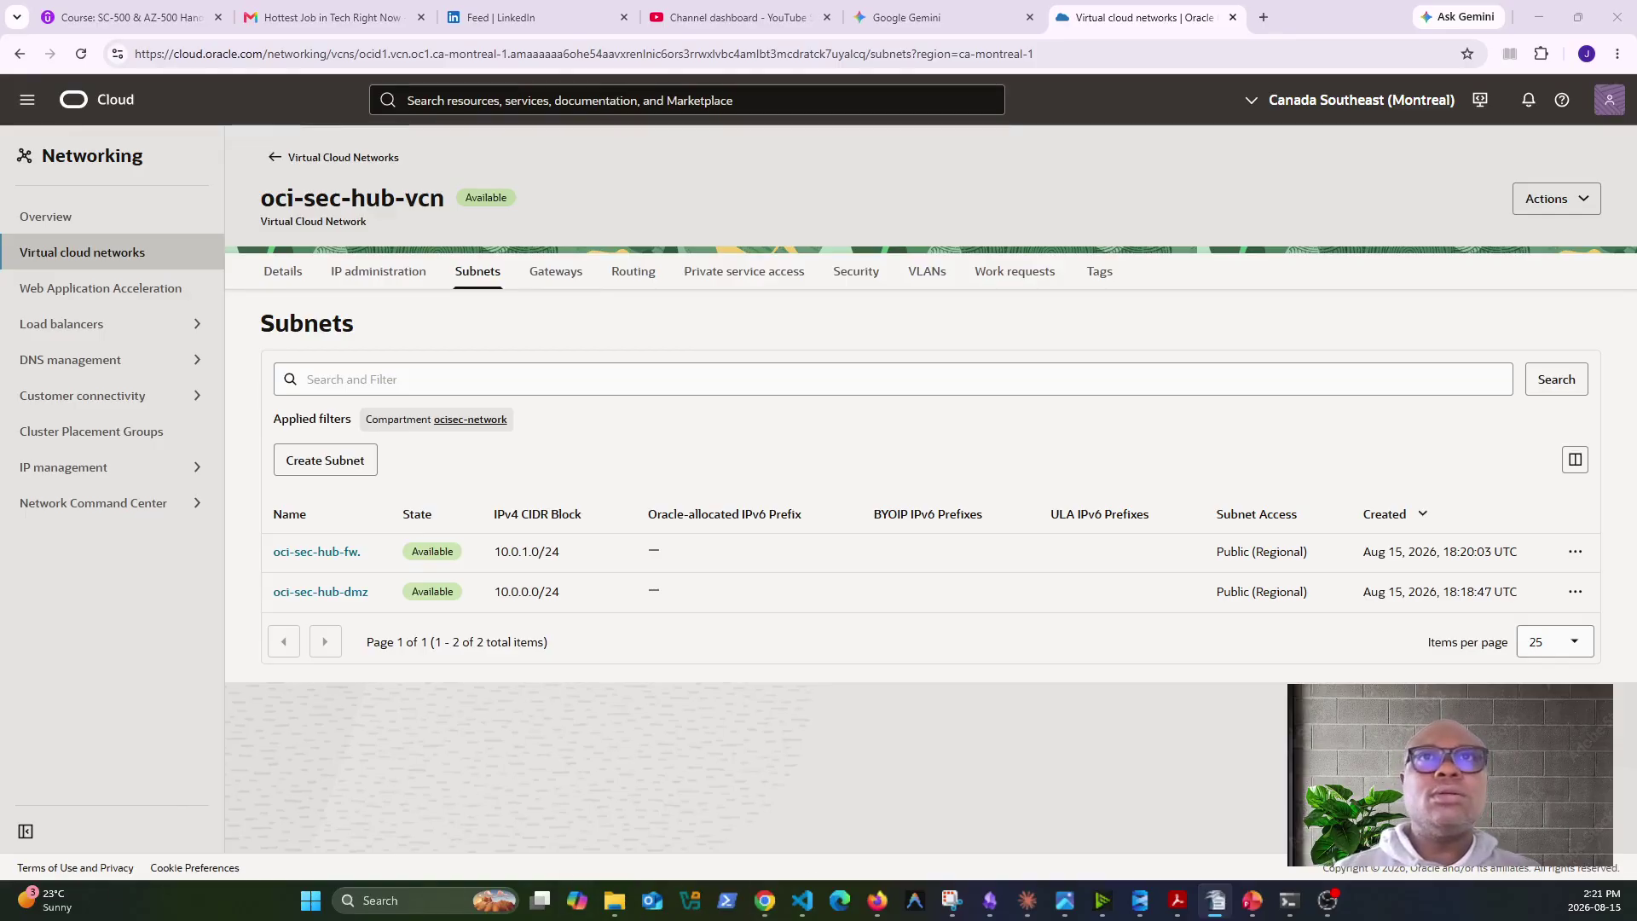
pyautogui.click(568, 279)
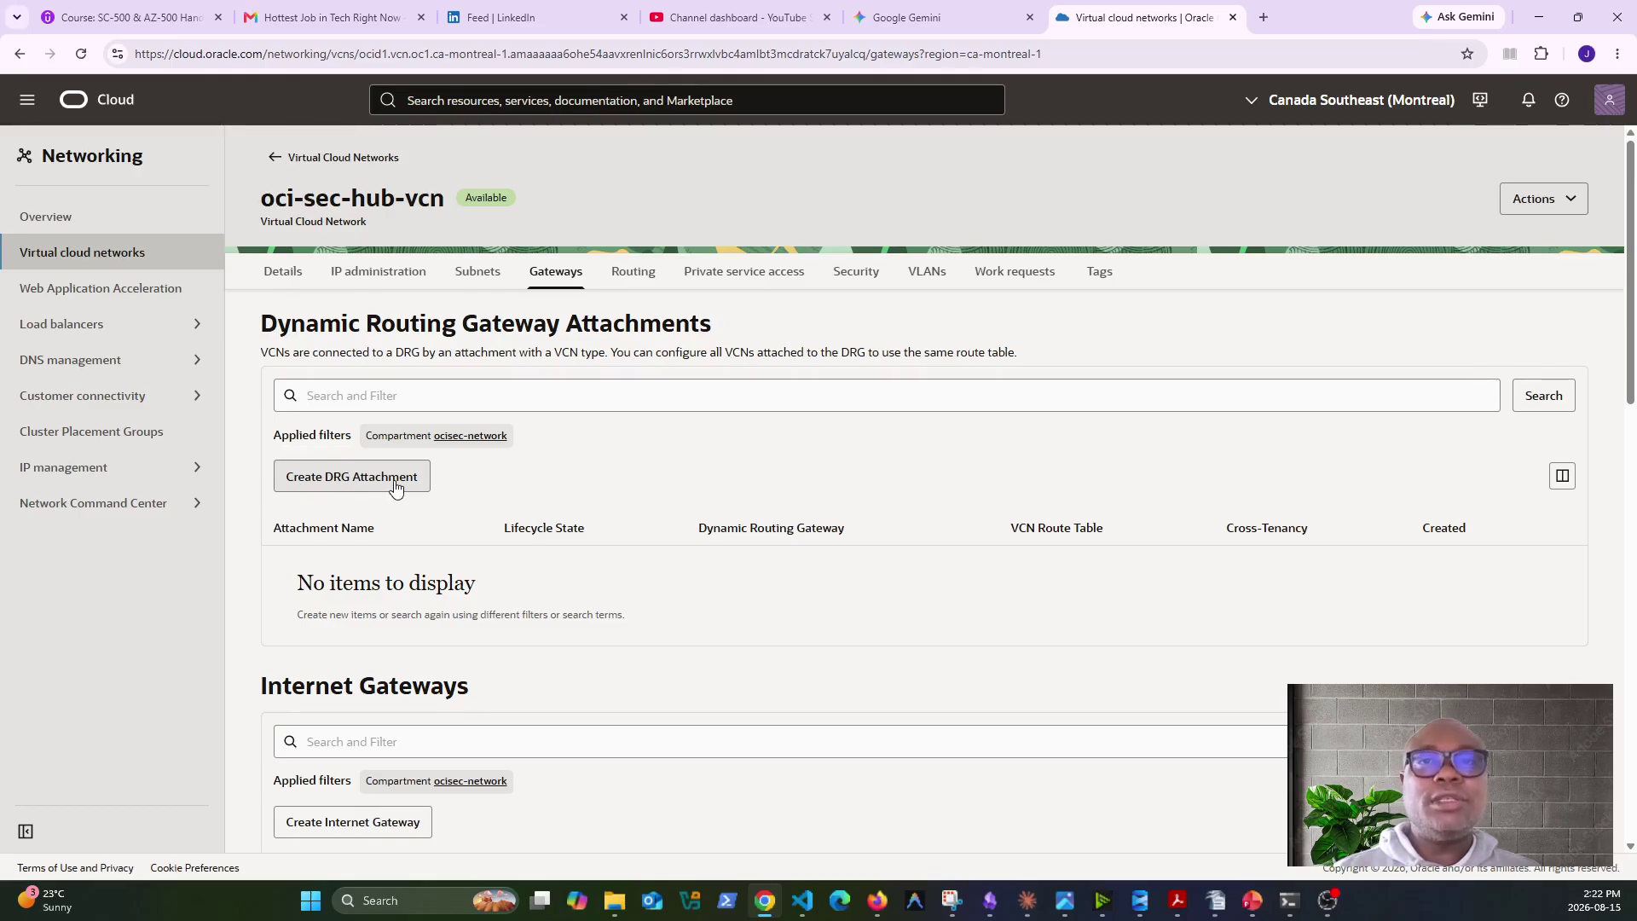
pyautogui.scroll(-3, 395, 486)
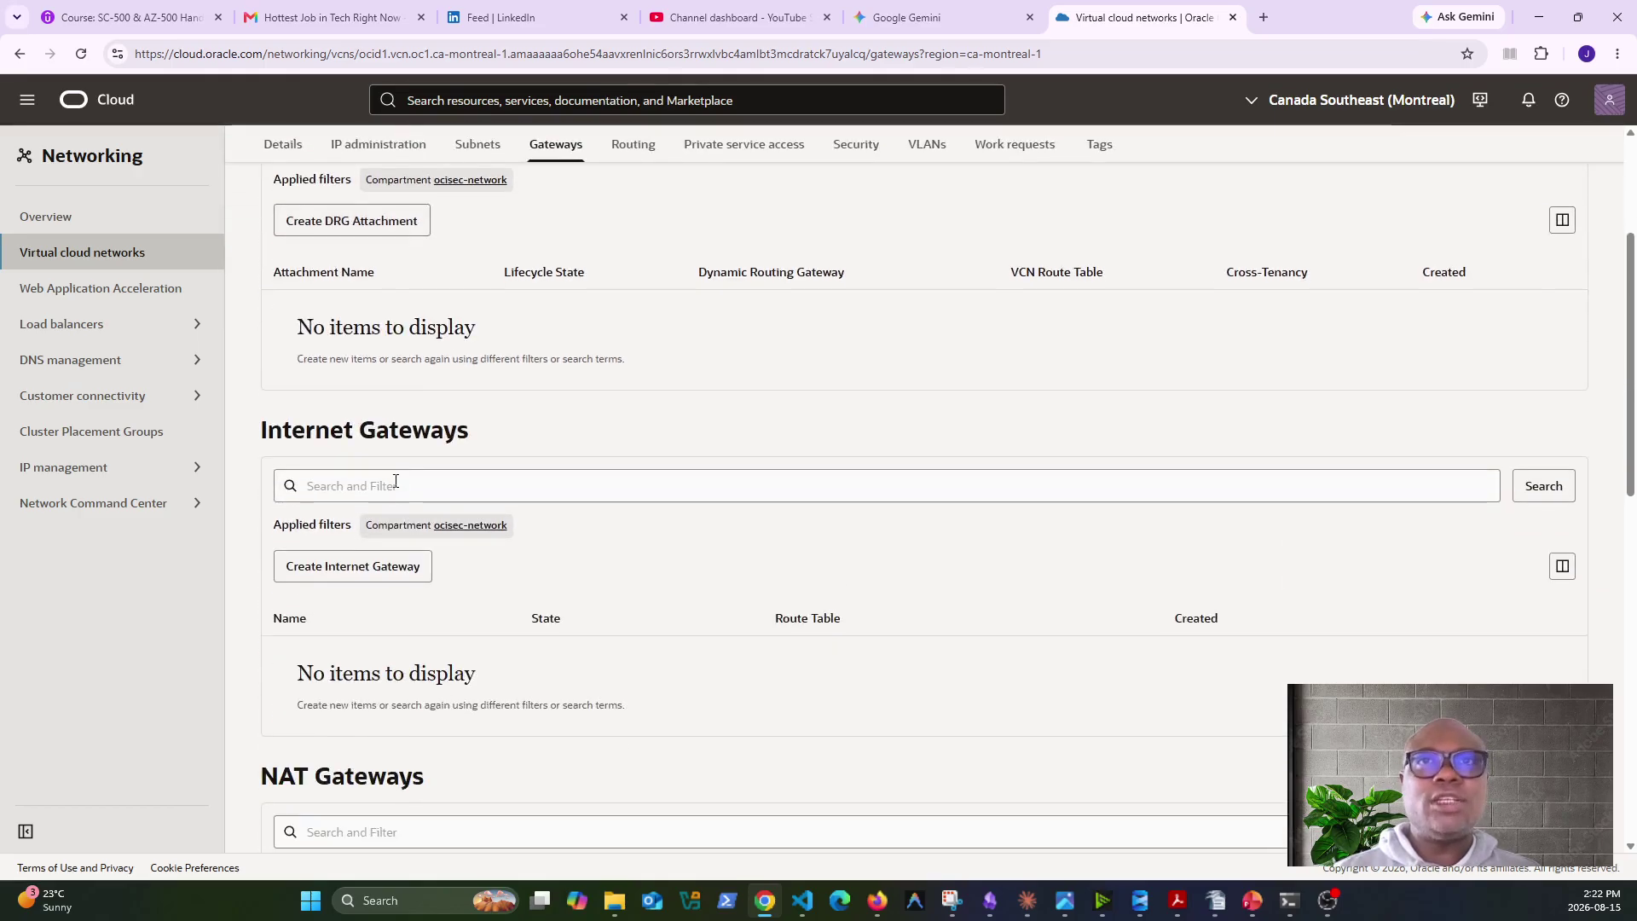
pyautogui.scroll(-2, 395, 483)
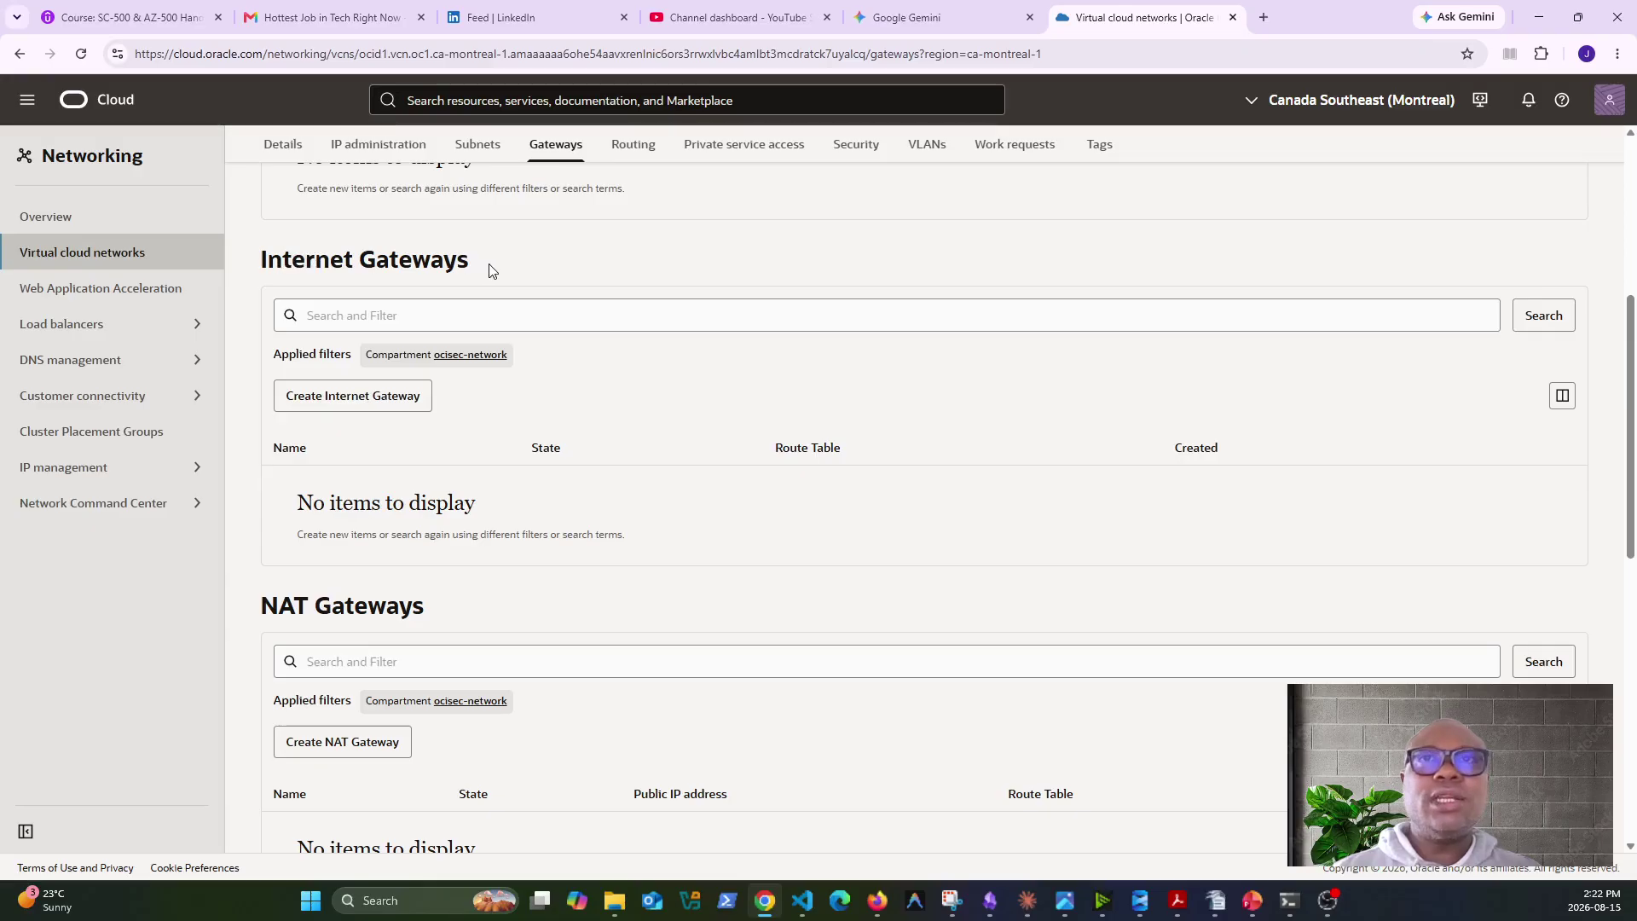
pyautogui.scroll(-7, 473, 409)
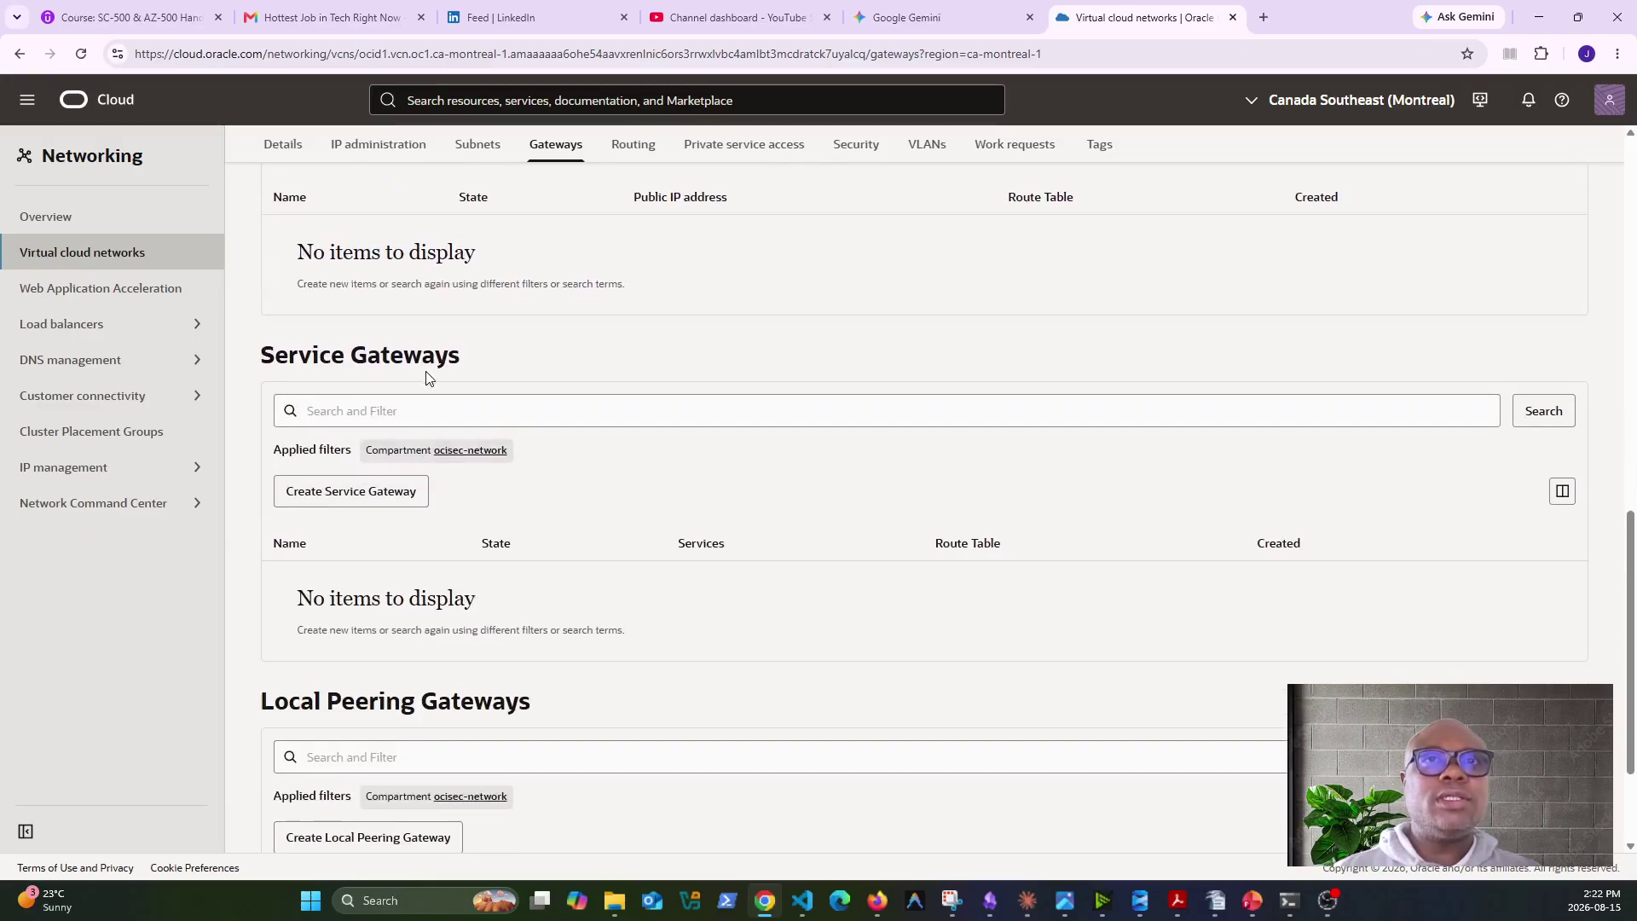
pyautogui.scroll(-2, 446, 365)
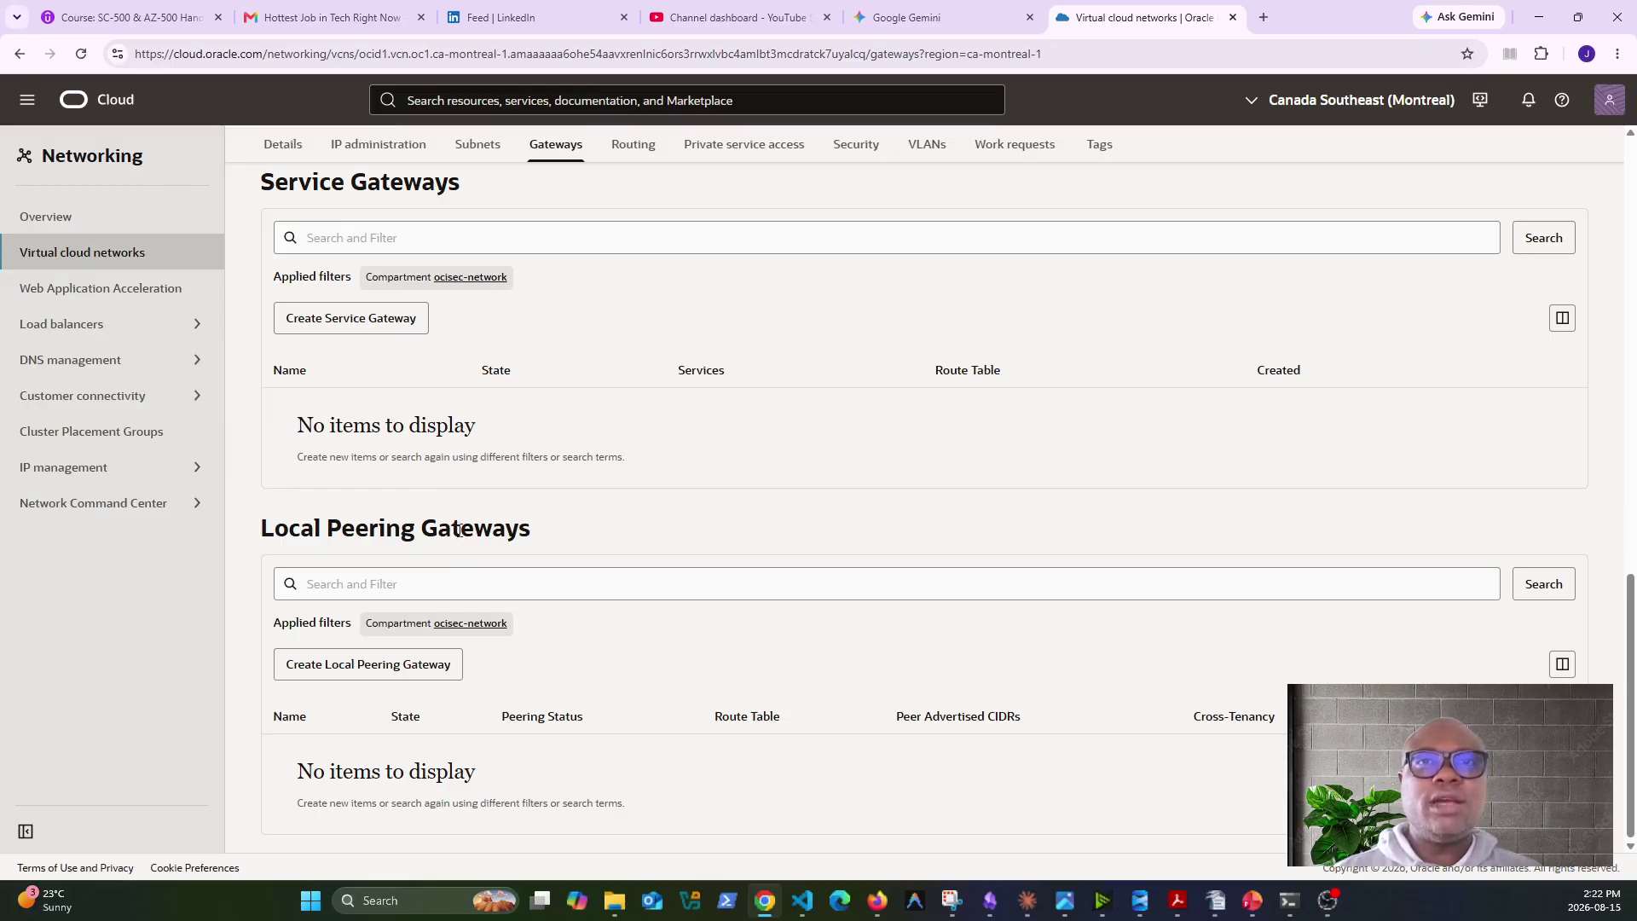
pyautogui.scroll(5, 459, 531)
pyautogui.scroll(4, 460, 530)
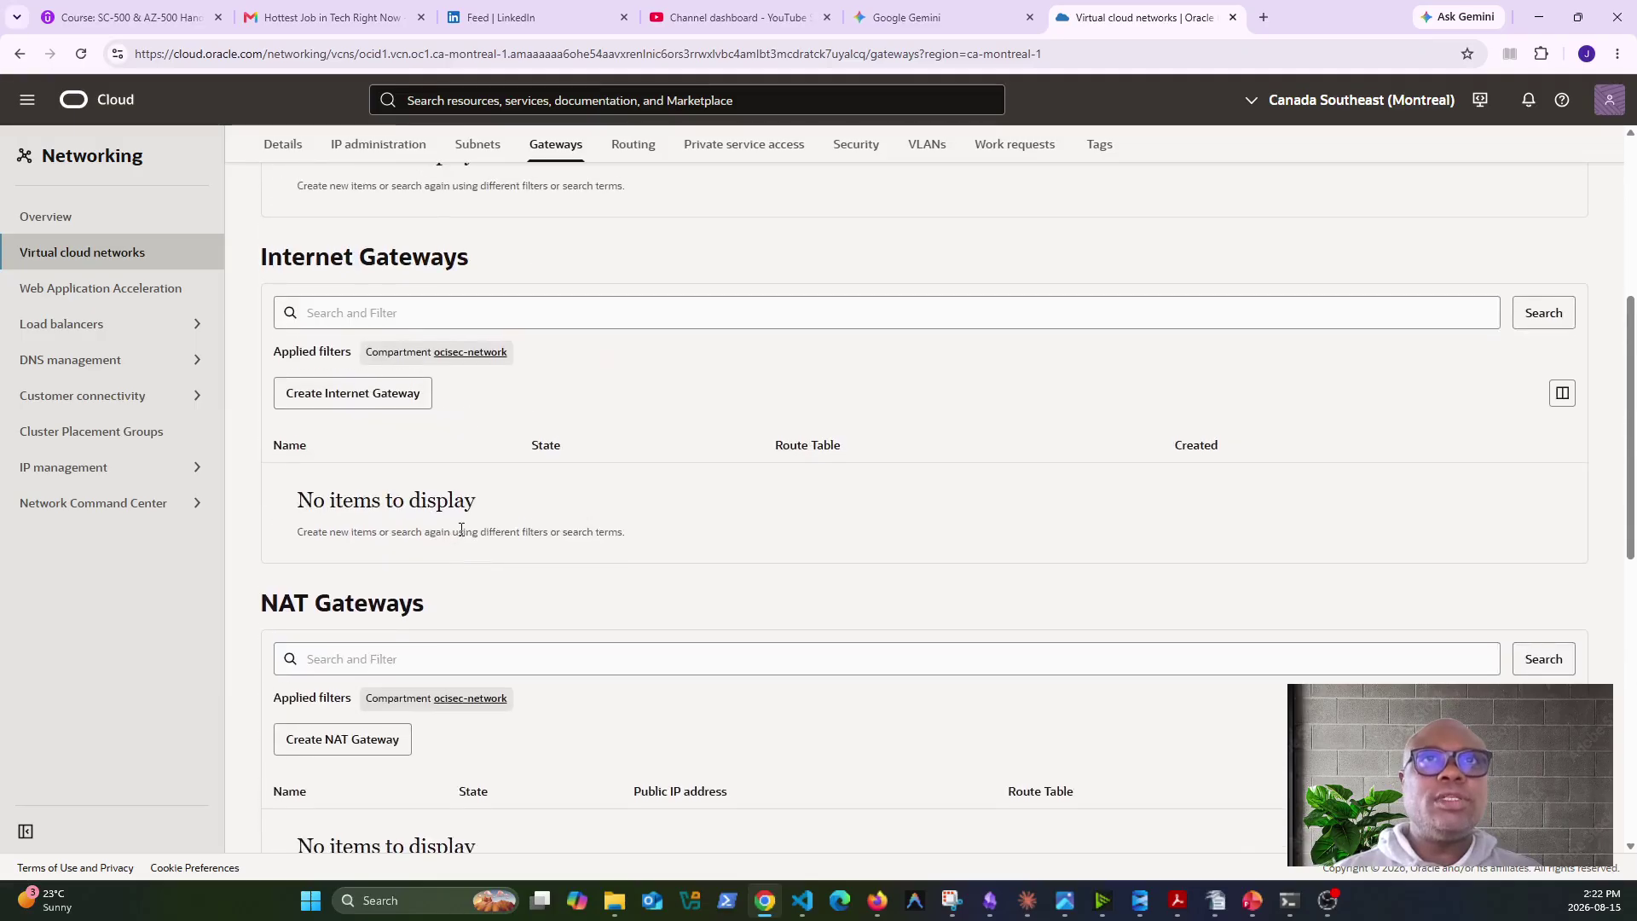
pyautogui.scroll(5, 461, 528)
pyautogui.scroll(-5, 460, 529)
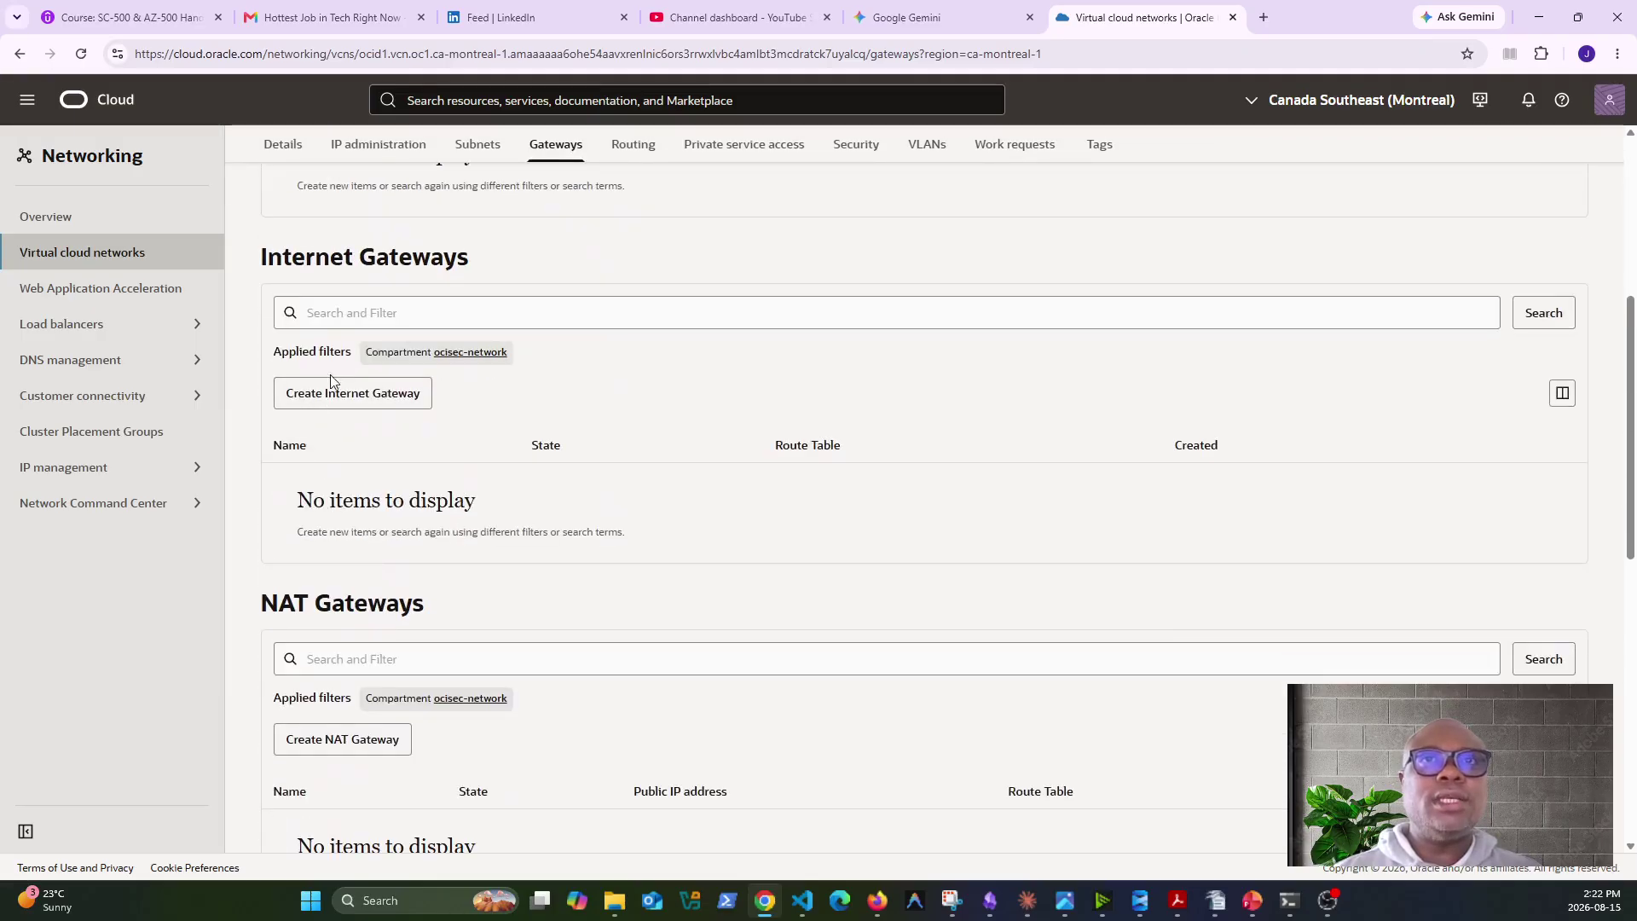
# Create an internet gateway named 'oci-sec-hub-igw.' in the ocisec-network compartment, checking the advanced options but leaving the route table unassigned.
pyautogui.click(360, 394)
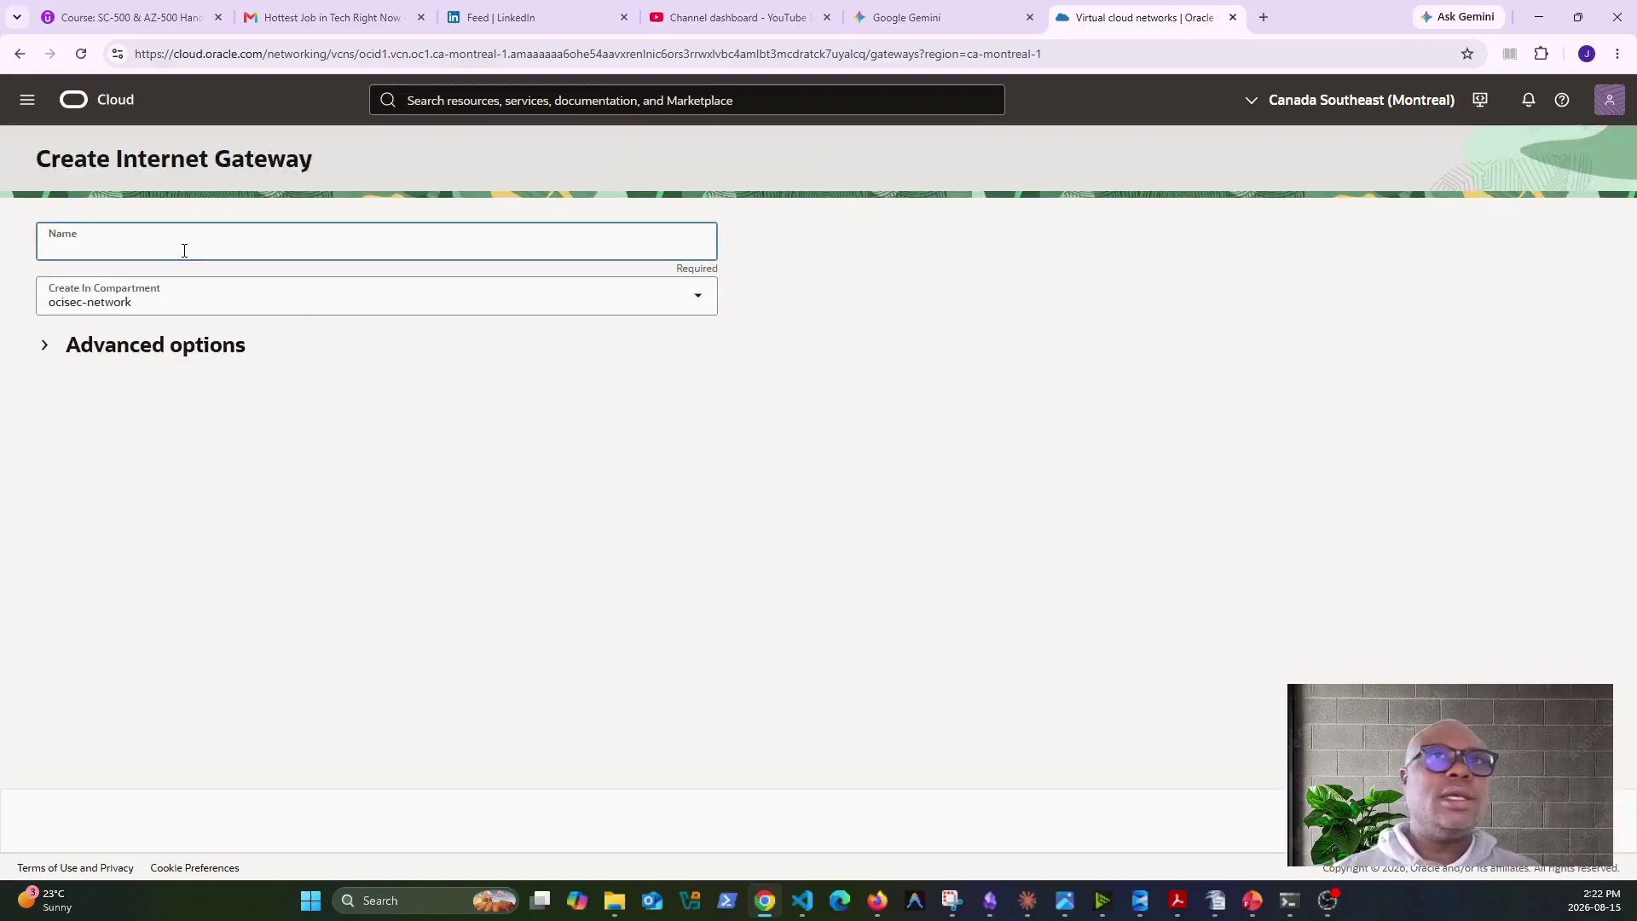
pyautogui.write('oci-sec-hub-igw.')
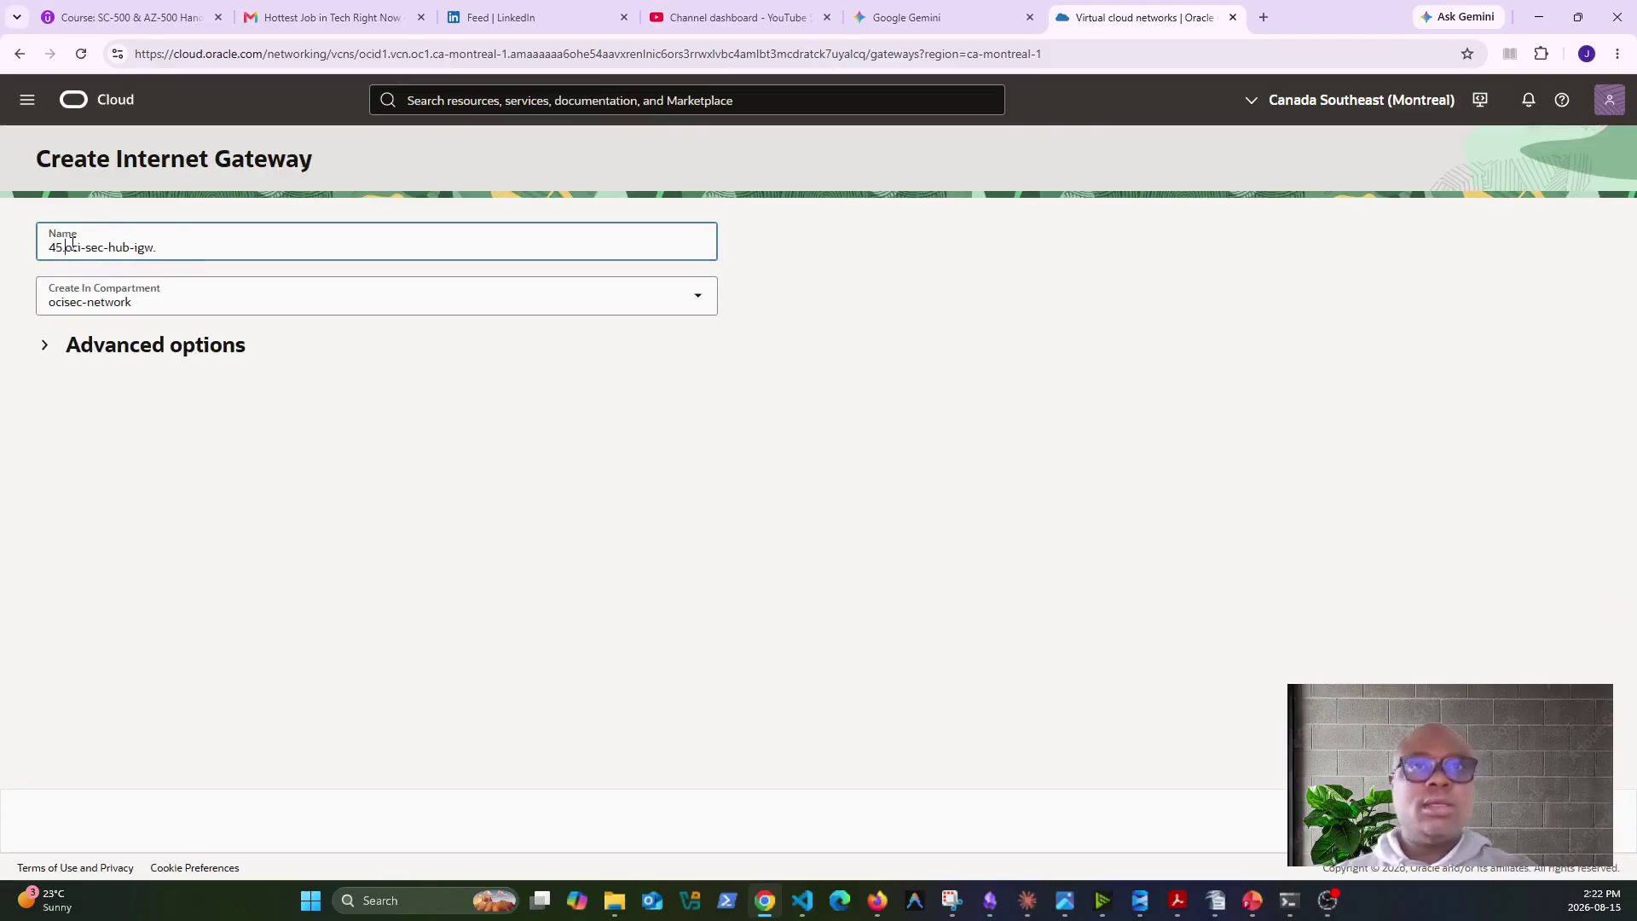
pyautogui.click(42, 349)
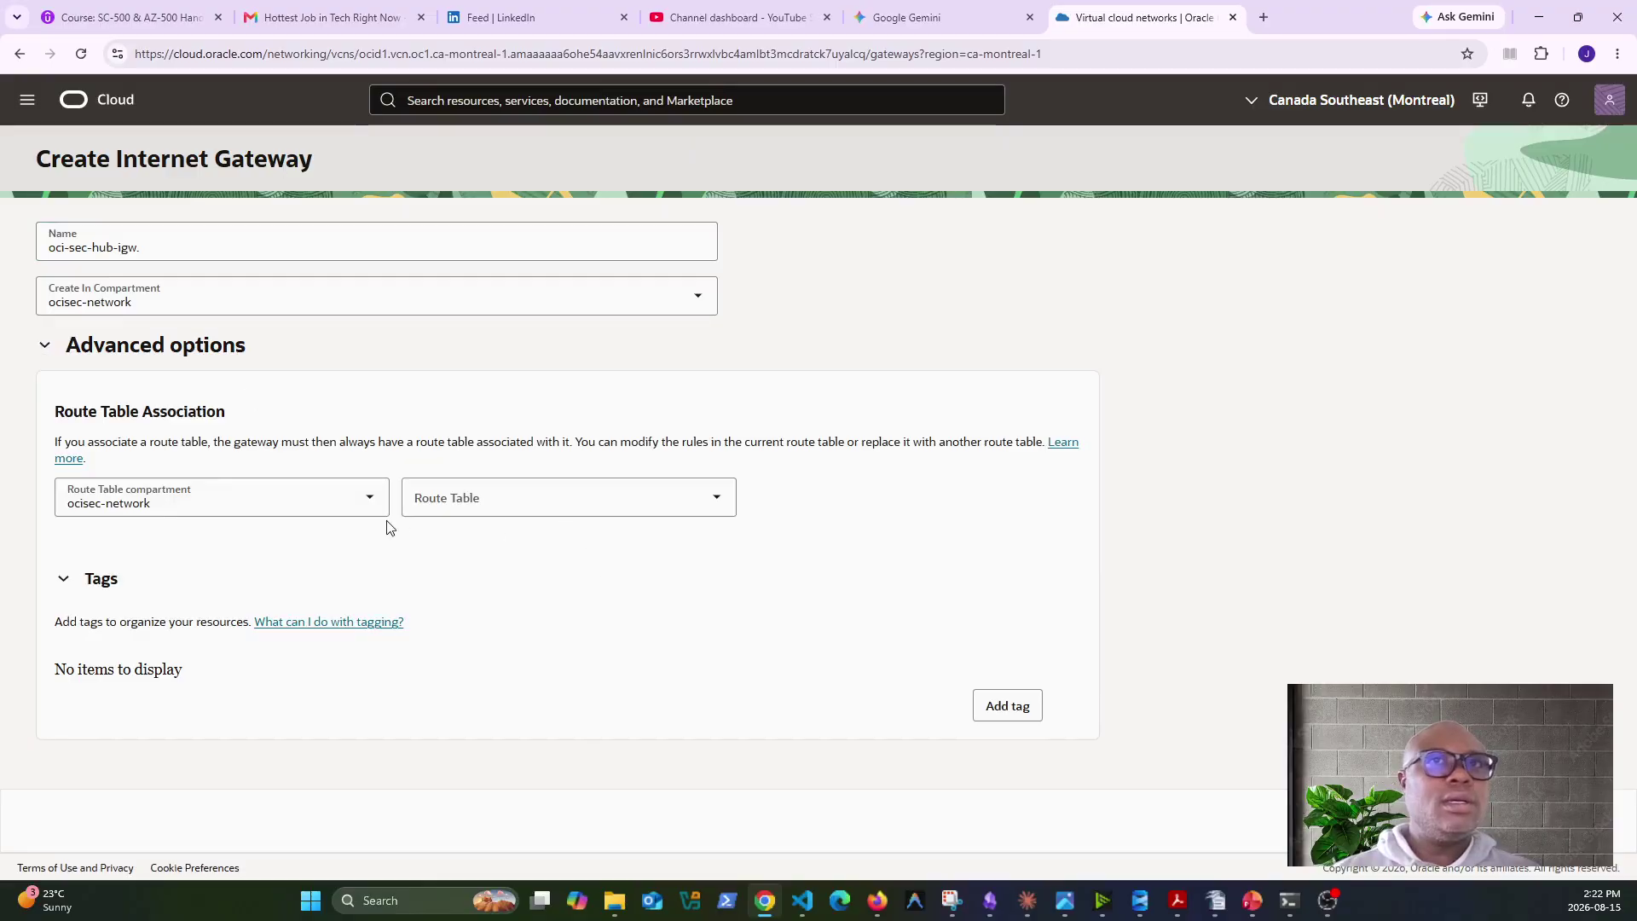
pyautogui.click(595, 503)
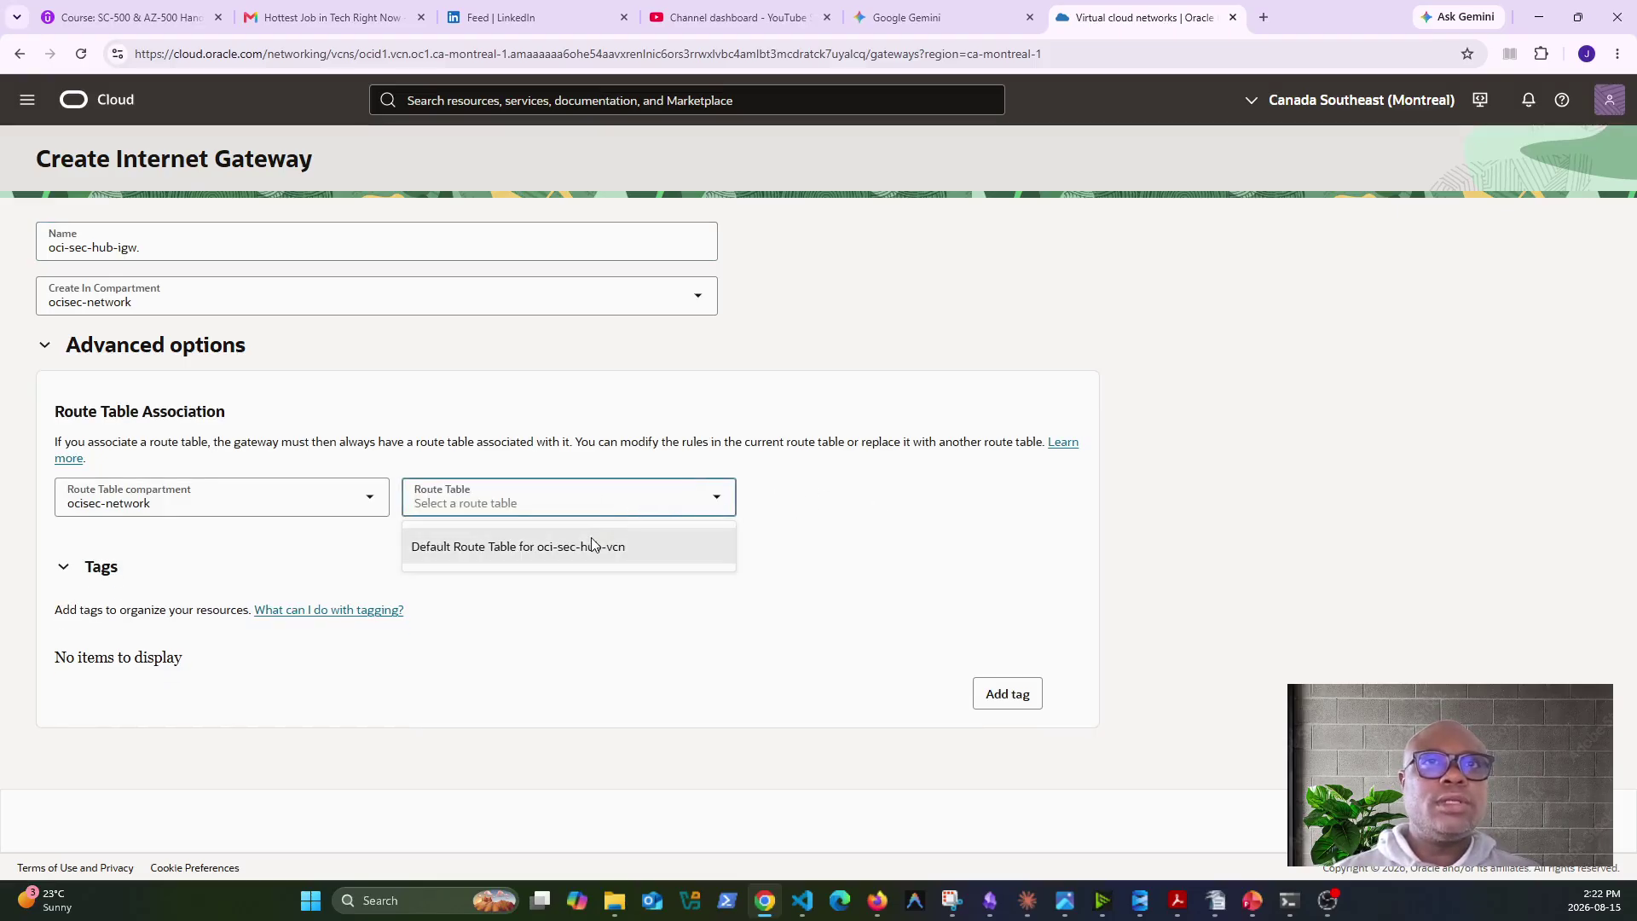
pyautogui.click(783, 528)
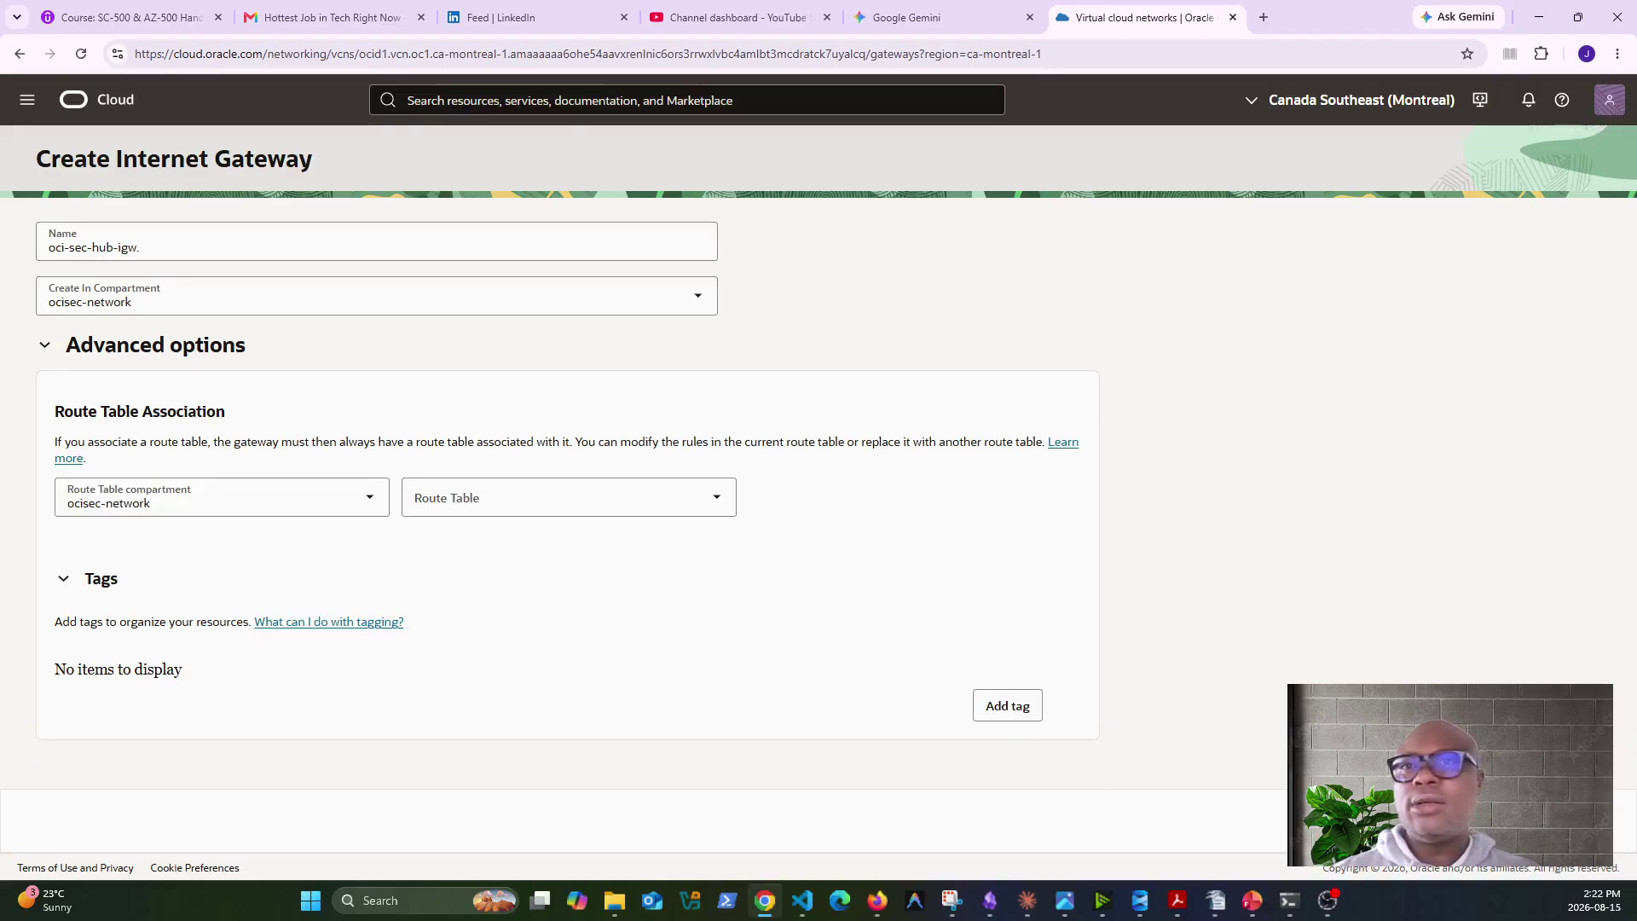
# Reload the VCN's gateways page and check the internet gateway, NAT gateway and DRG attachment sections.
pyautogui.scroll(-4, 1119, 646)
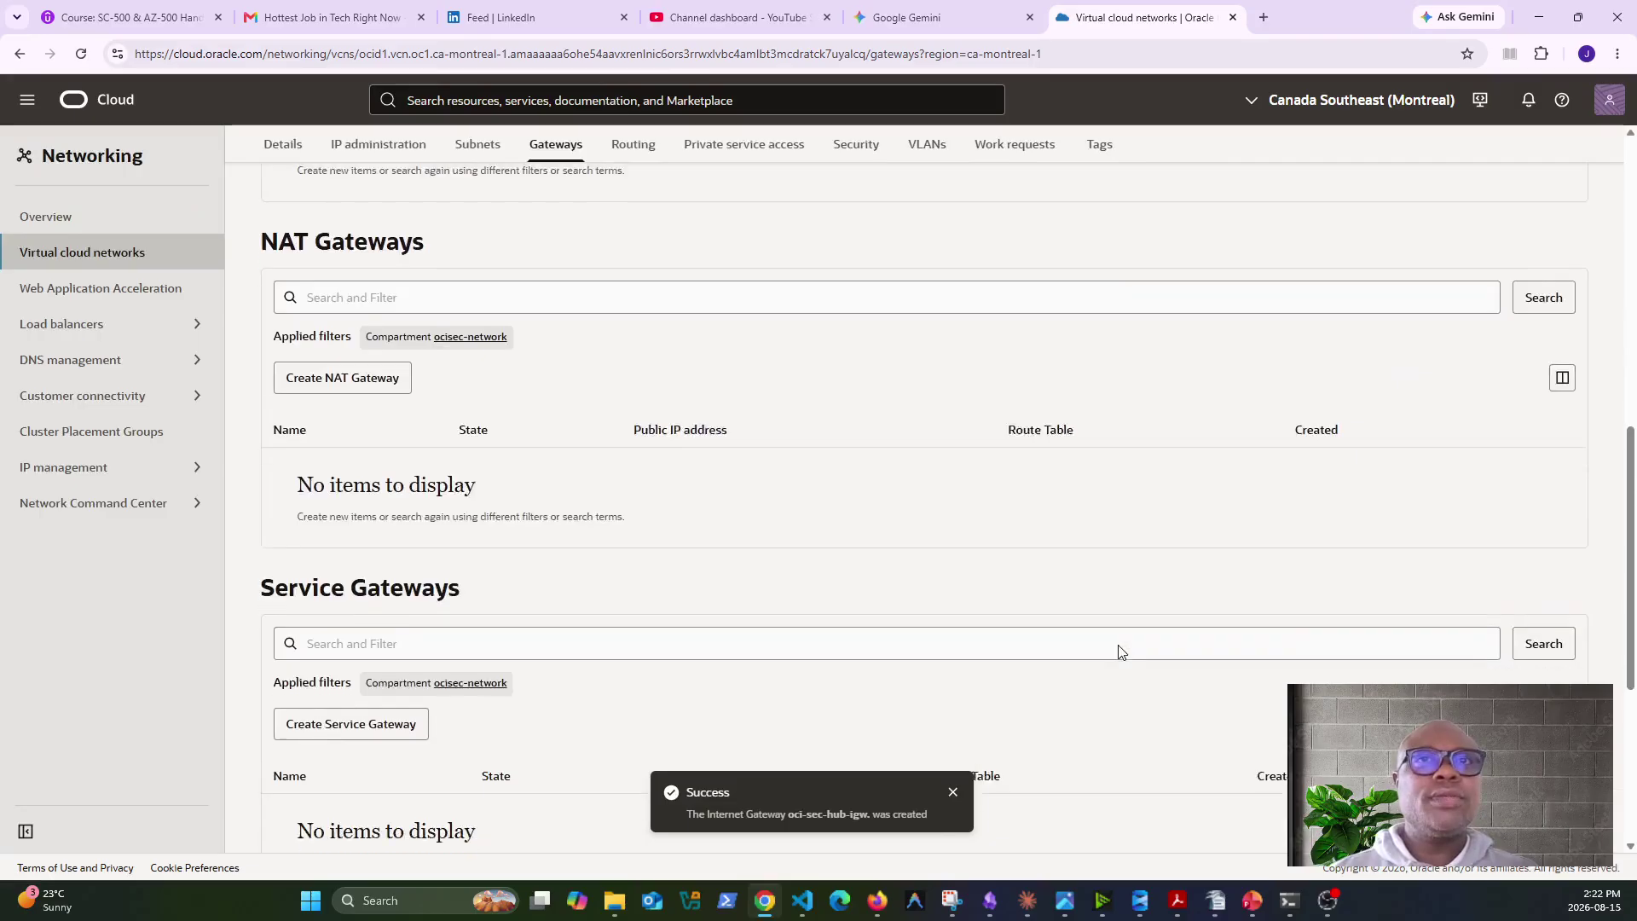
pyautogui.scroll(-5, 1120, 651)
pyautogui.scroll(12, 1120, 652)
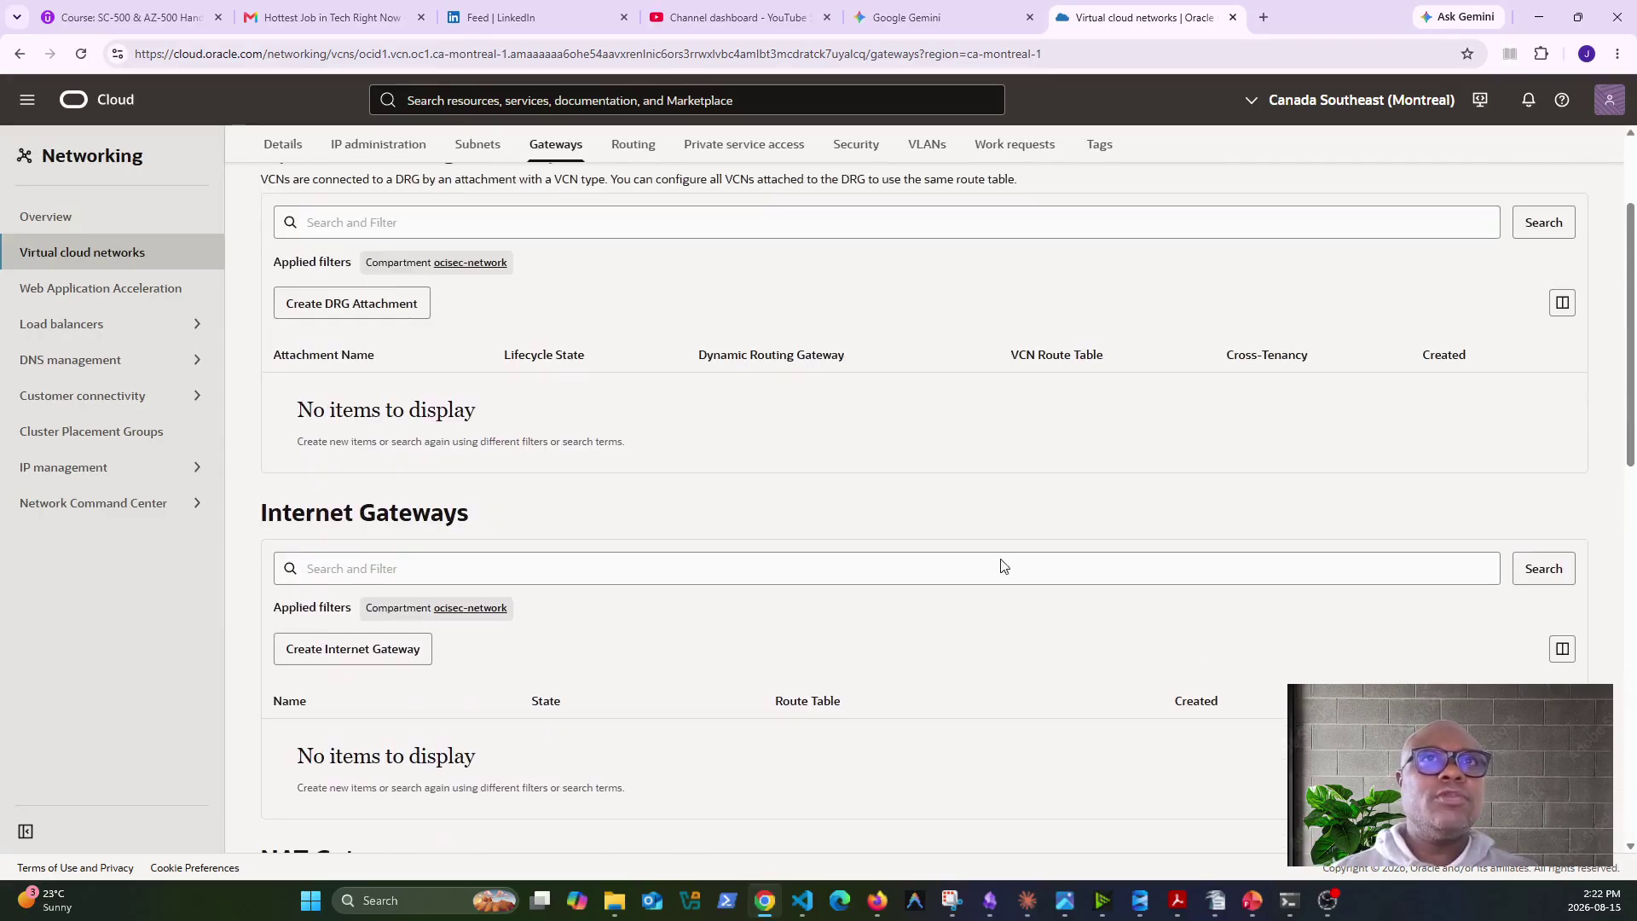
pyautogui.click(81, 53)
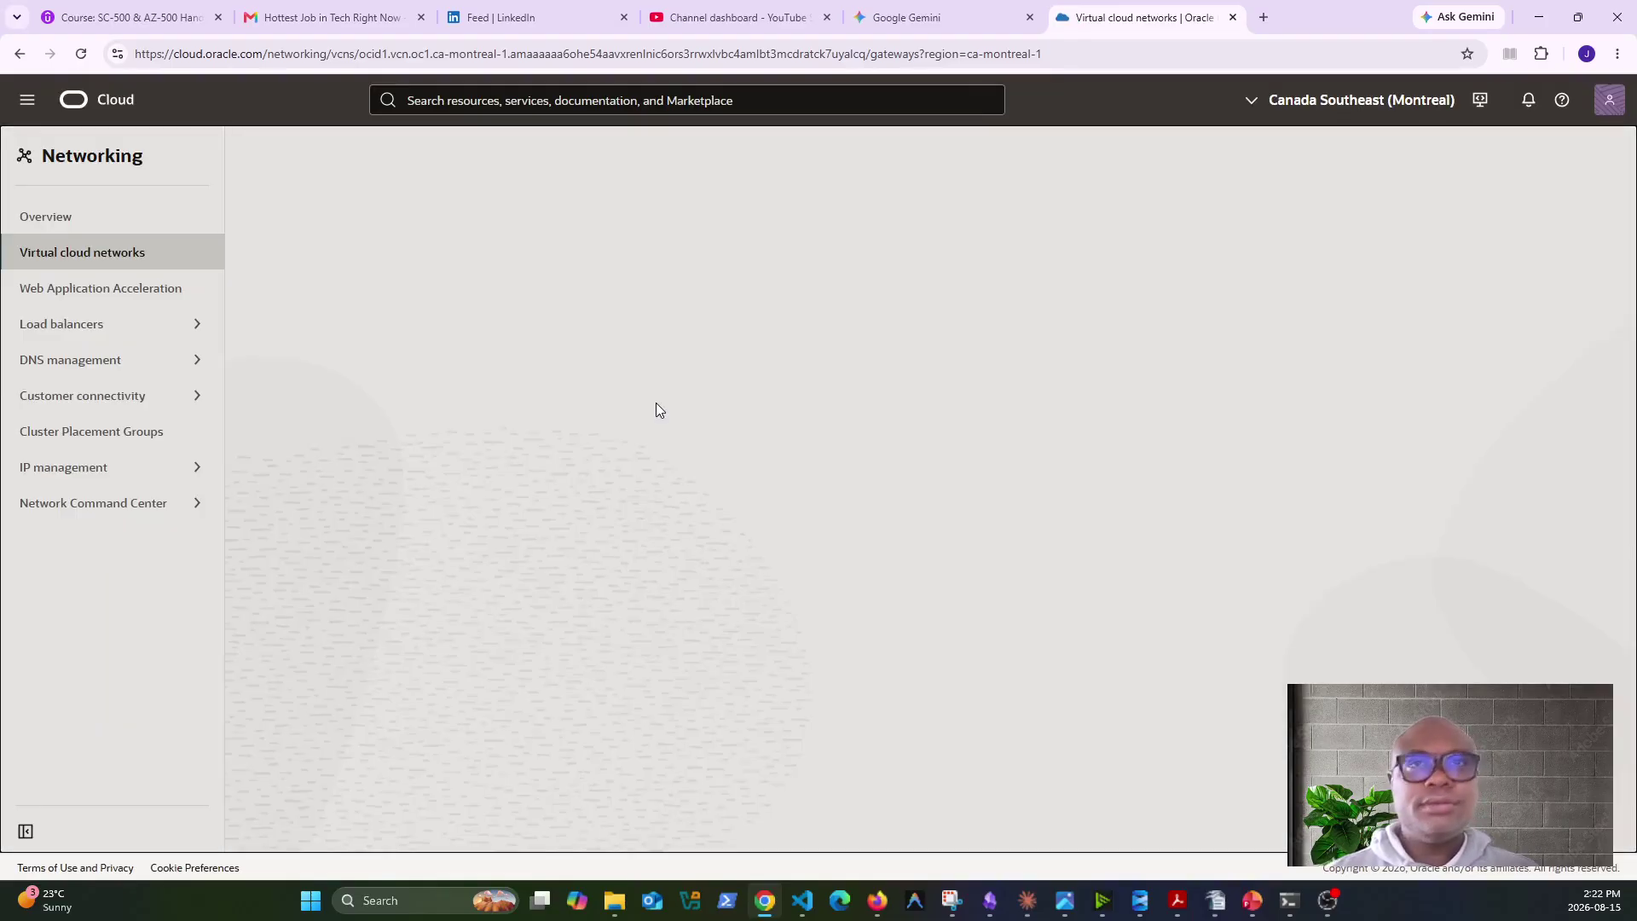
pyautogui.scroll(-4, 308, 579)
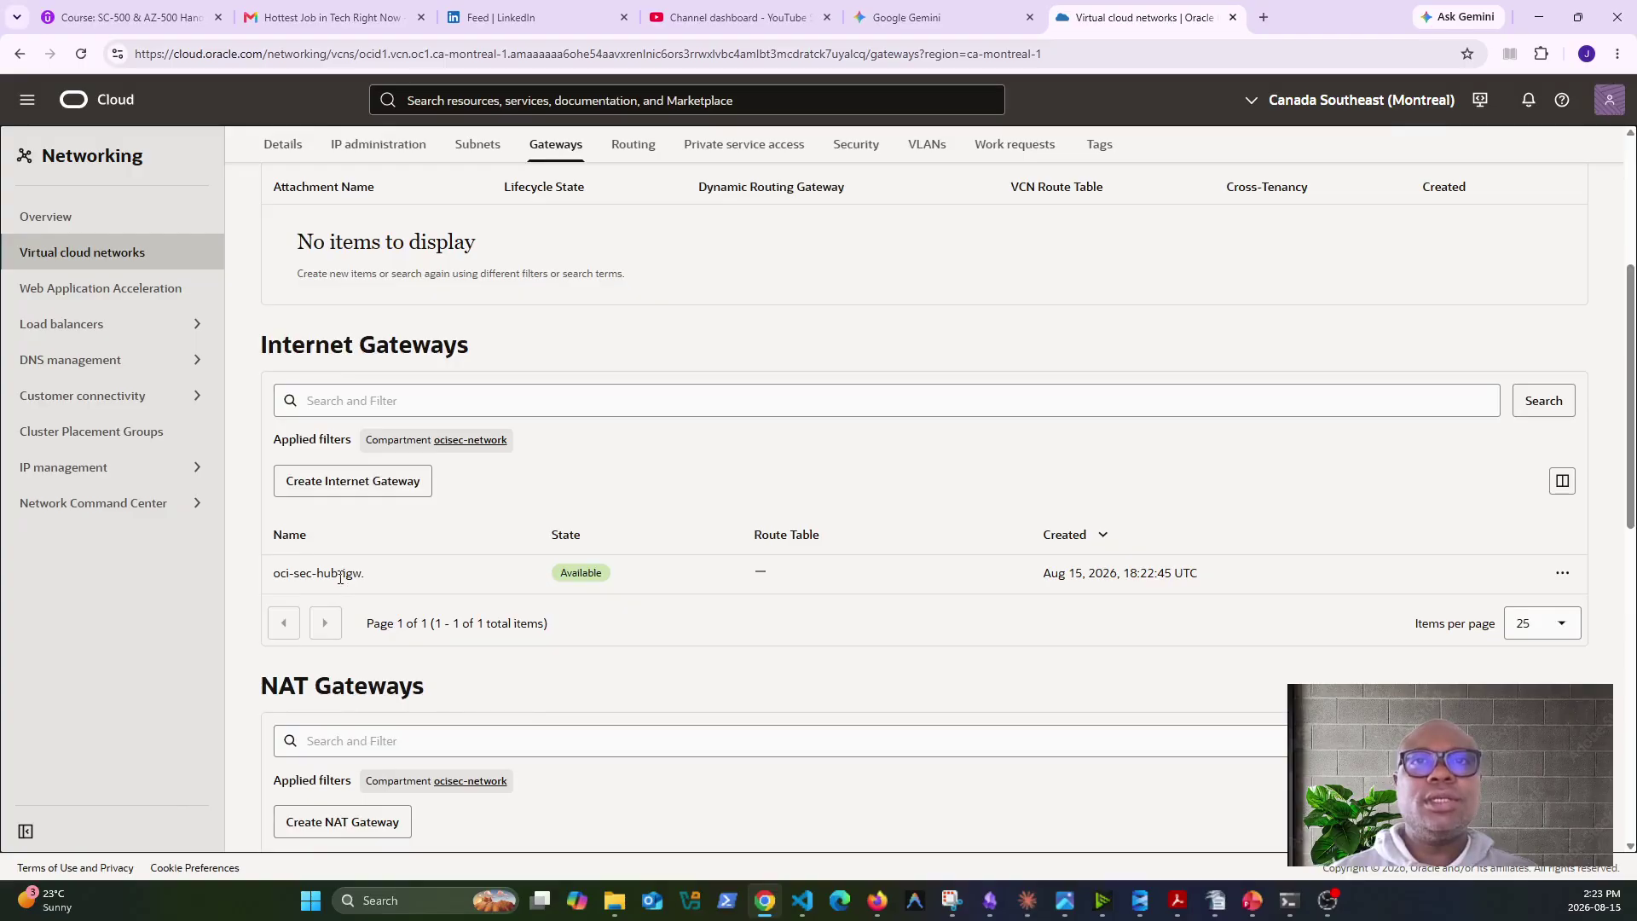
pyautogui.scroll(-3, 340, 578)
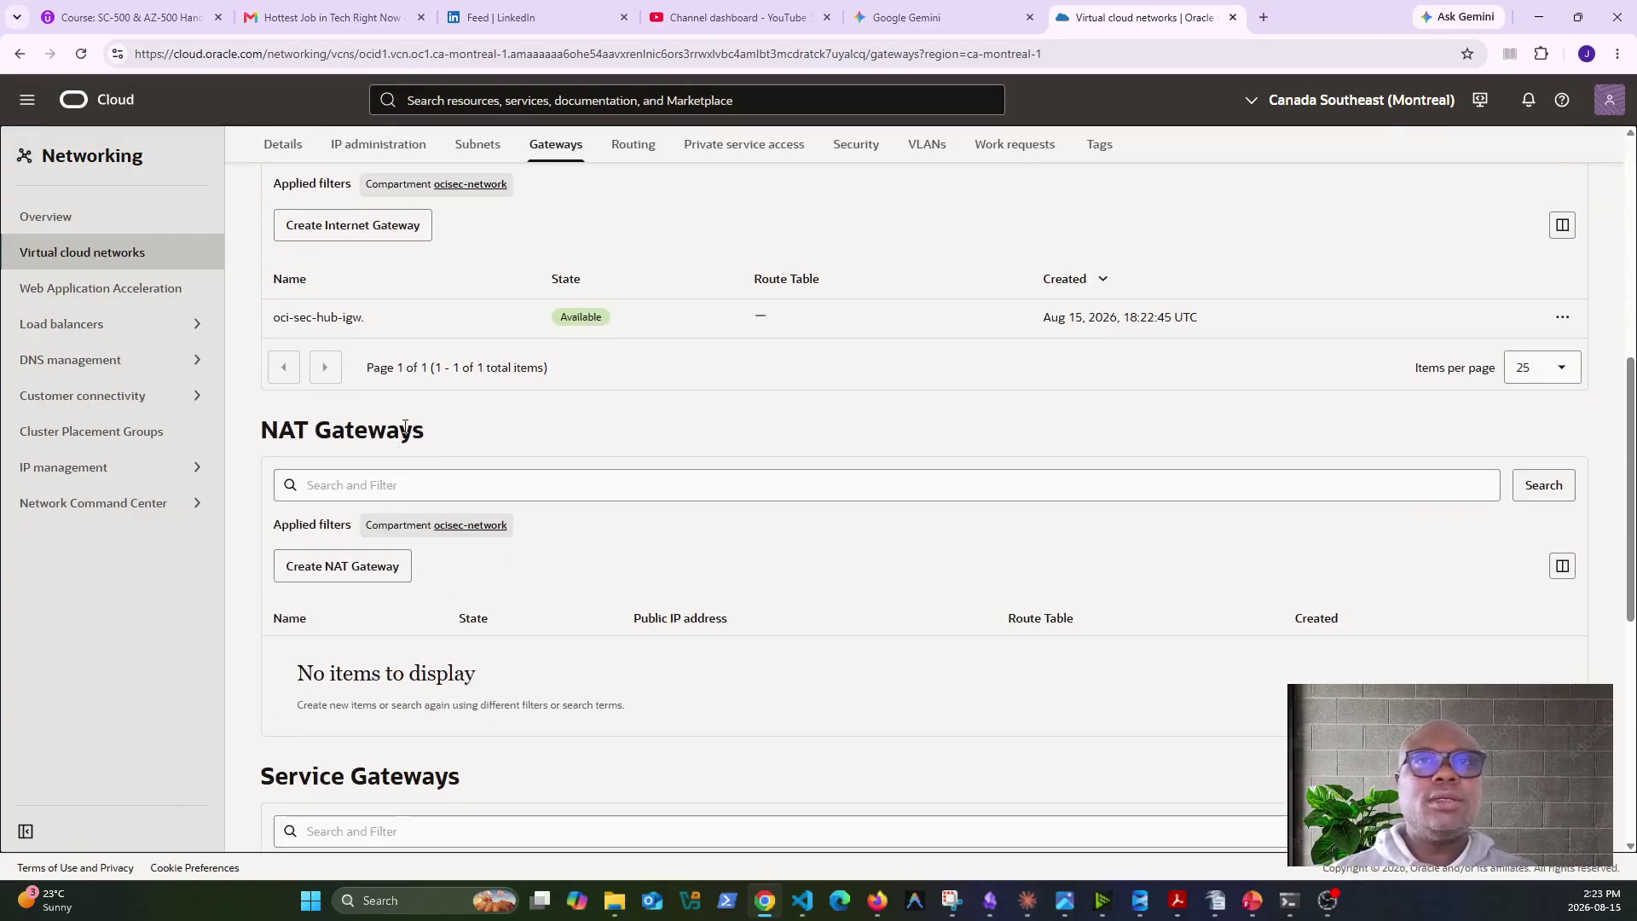
pyautogui.scroll(7, 405, 444)
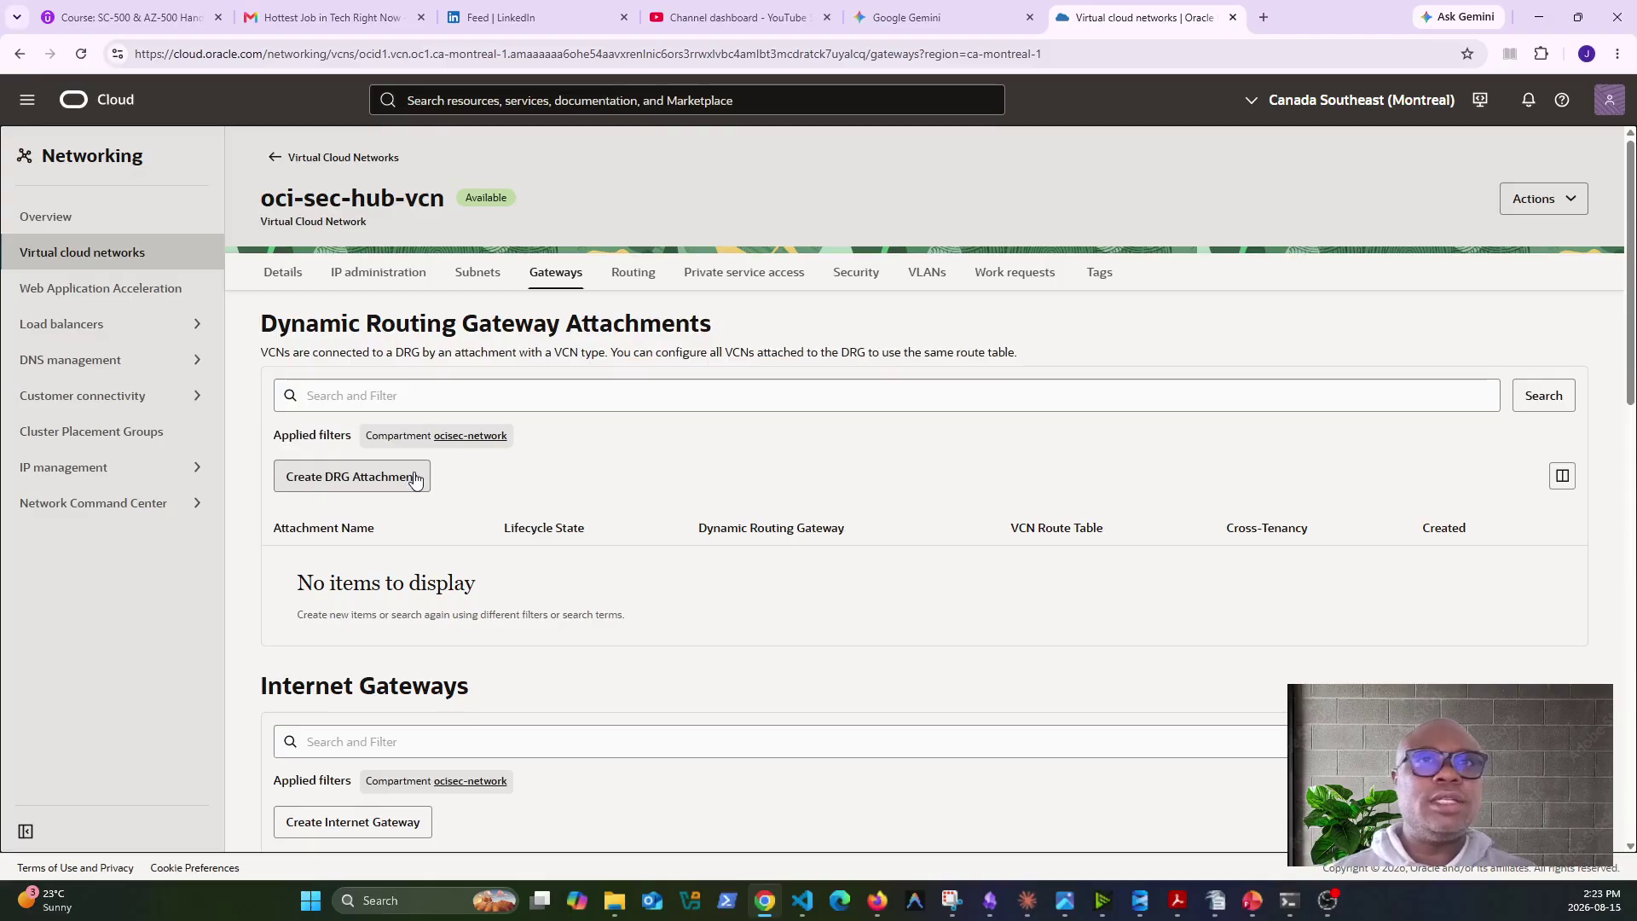
pyautogui.scroll(-1, 414, 477)
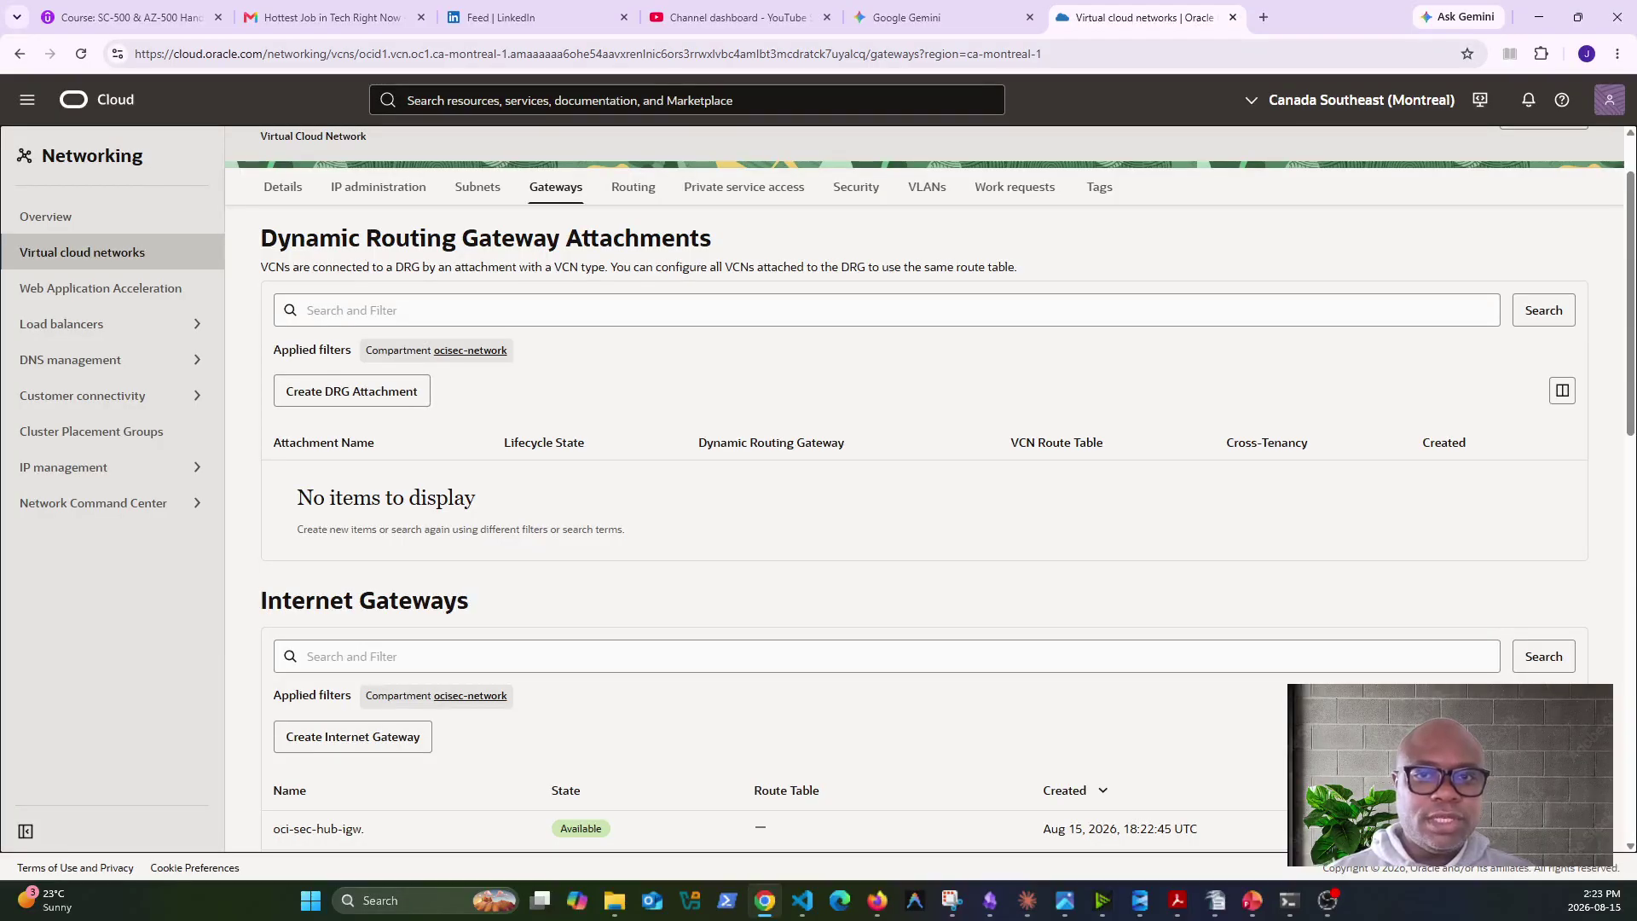
pyautogui.scroll(1, 358, 392)
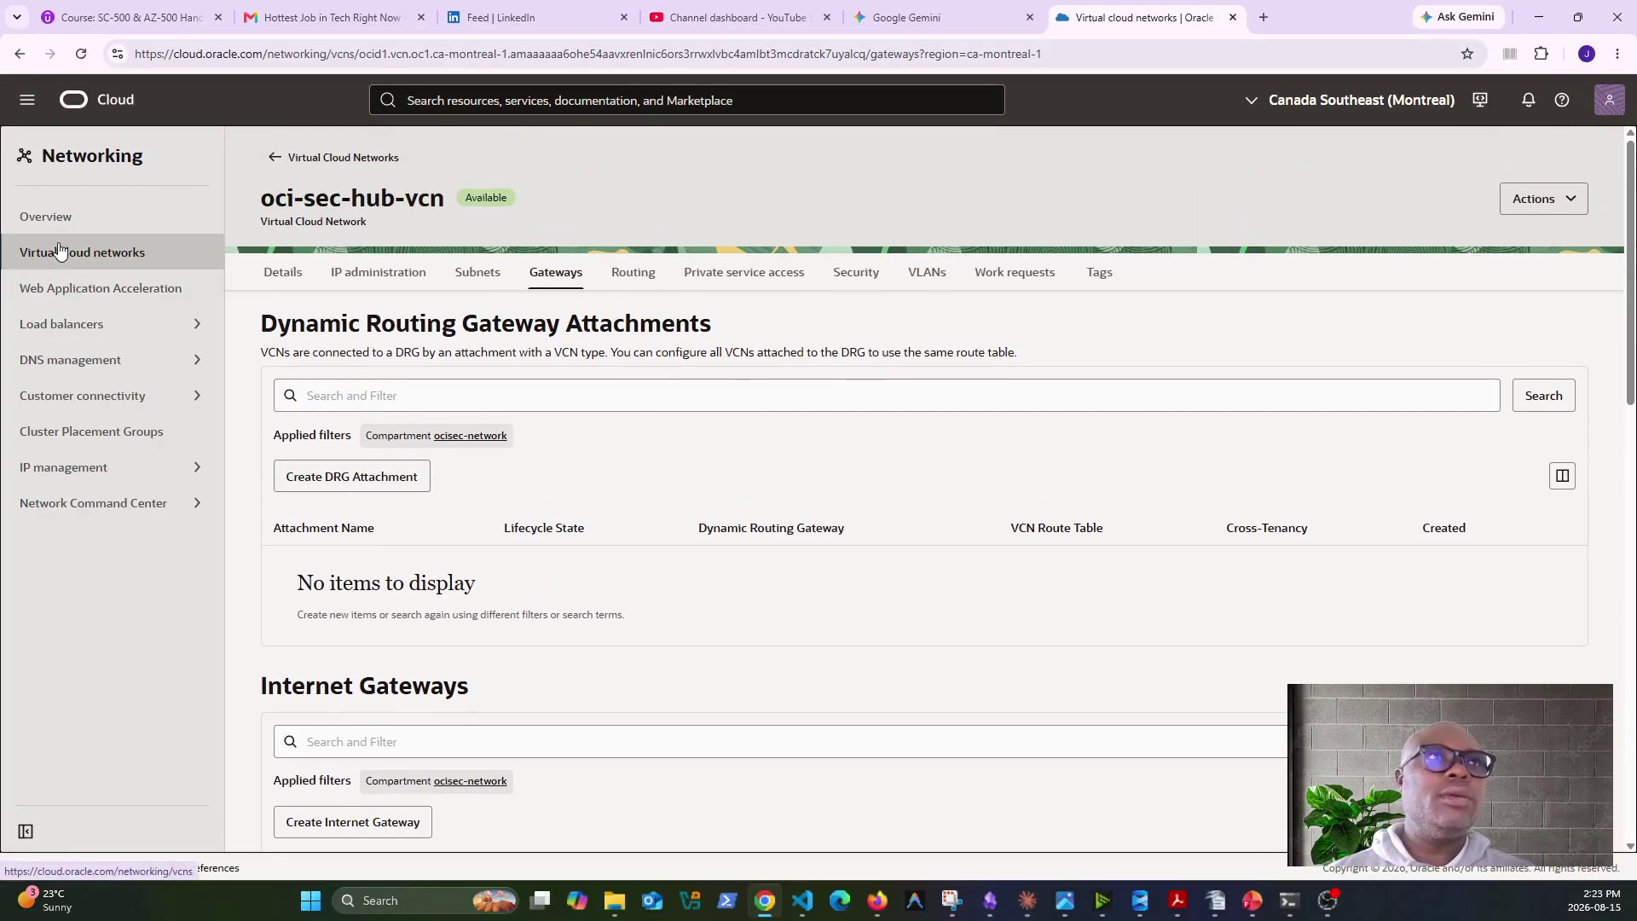
# Start a new route table in oci-sec-hub-vcn named oci-sec-hub-dmz-rt.
pyautogui.click(60, 252)
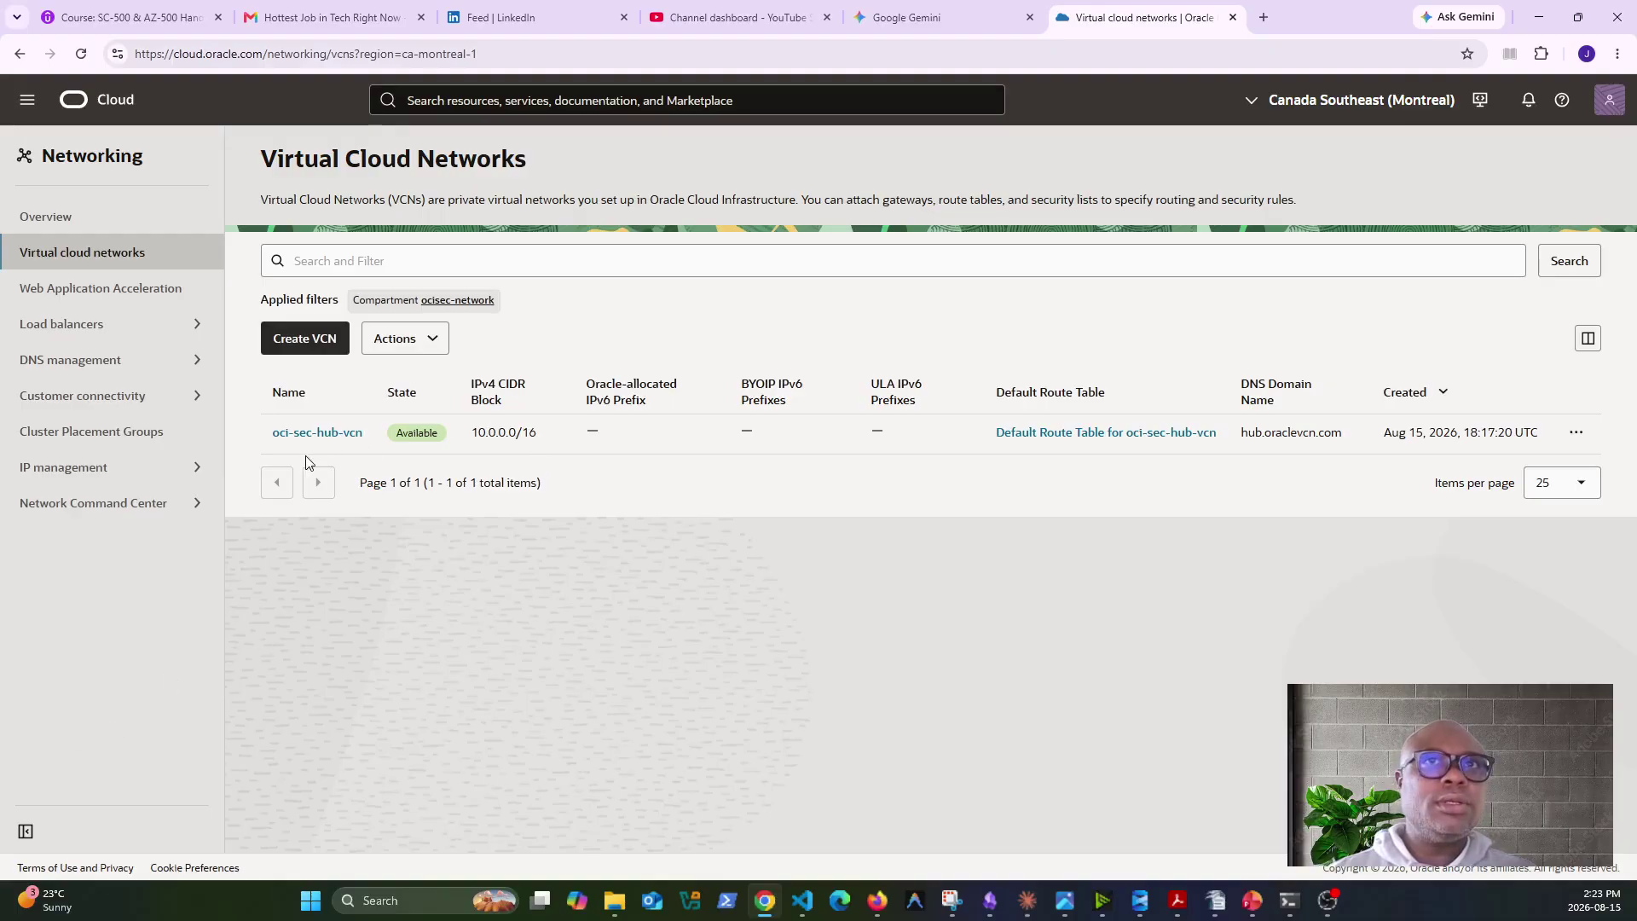
pyautogui.click(315, 434)
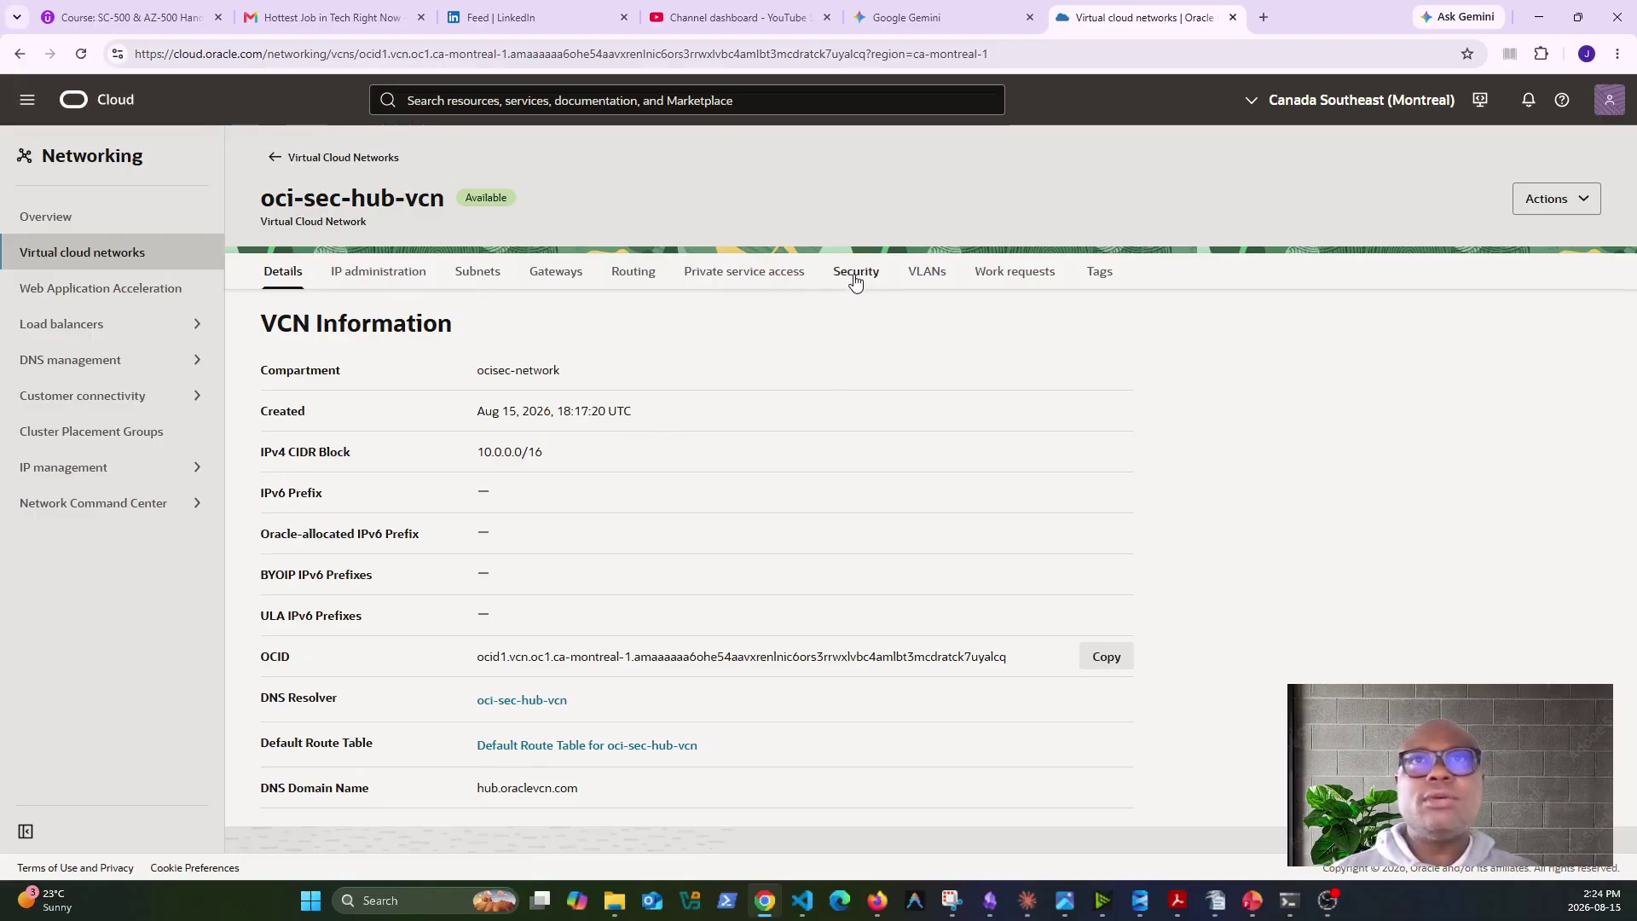
pyautogui.click(634, 275)
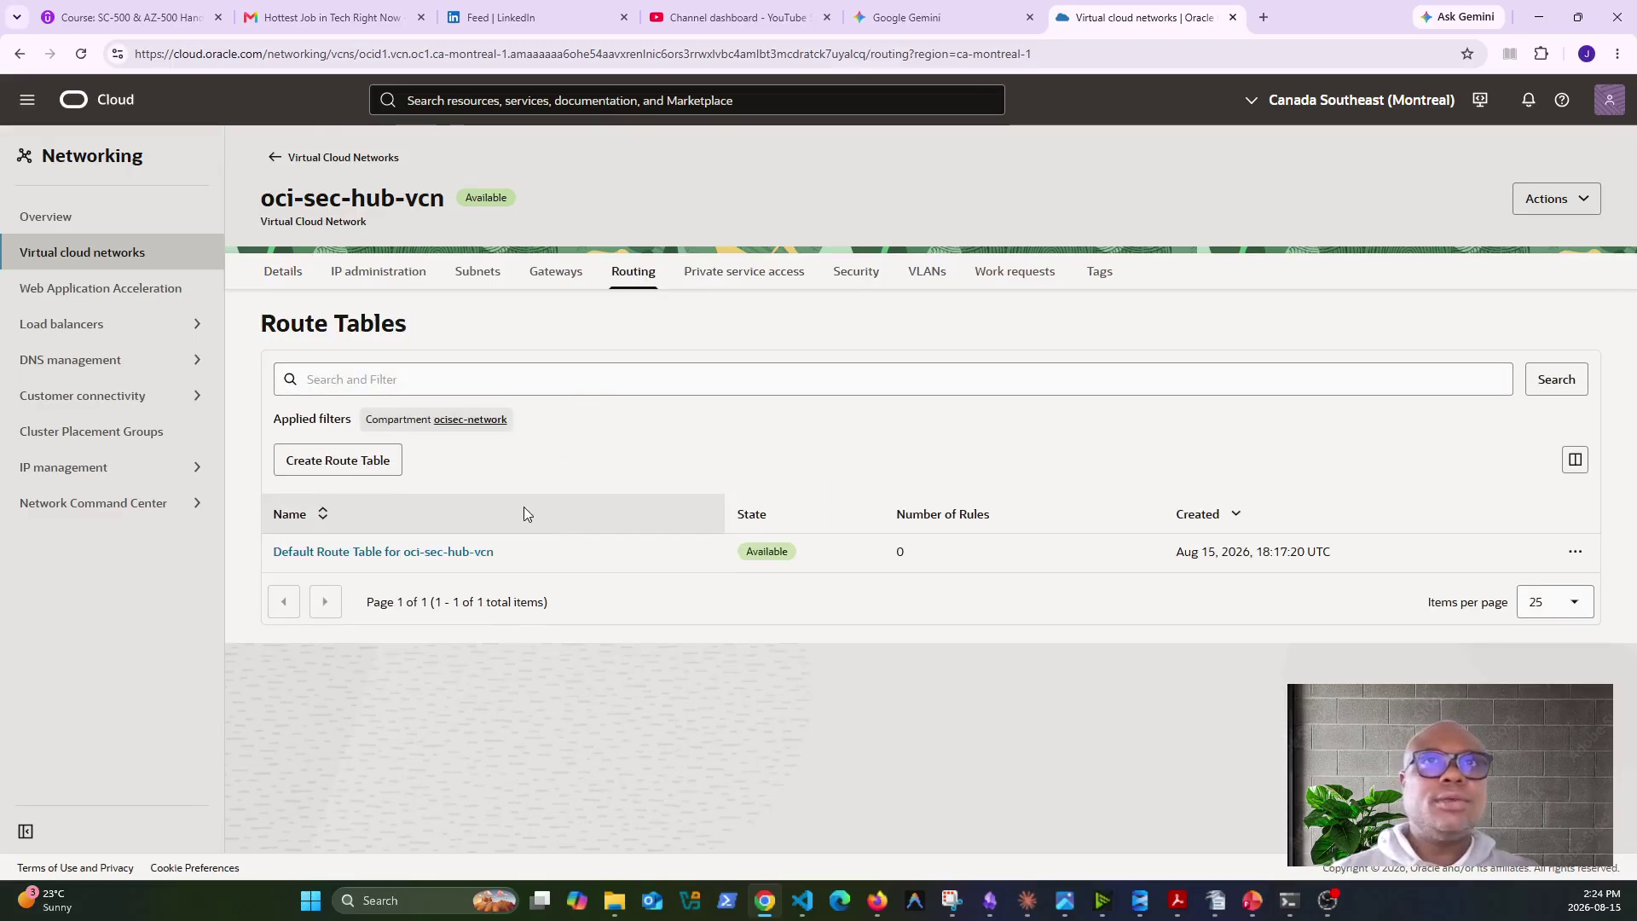
pyautogui.click(343, 463)
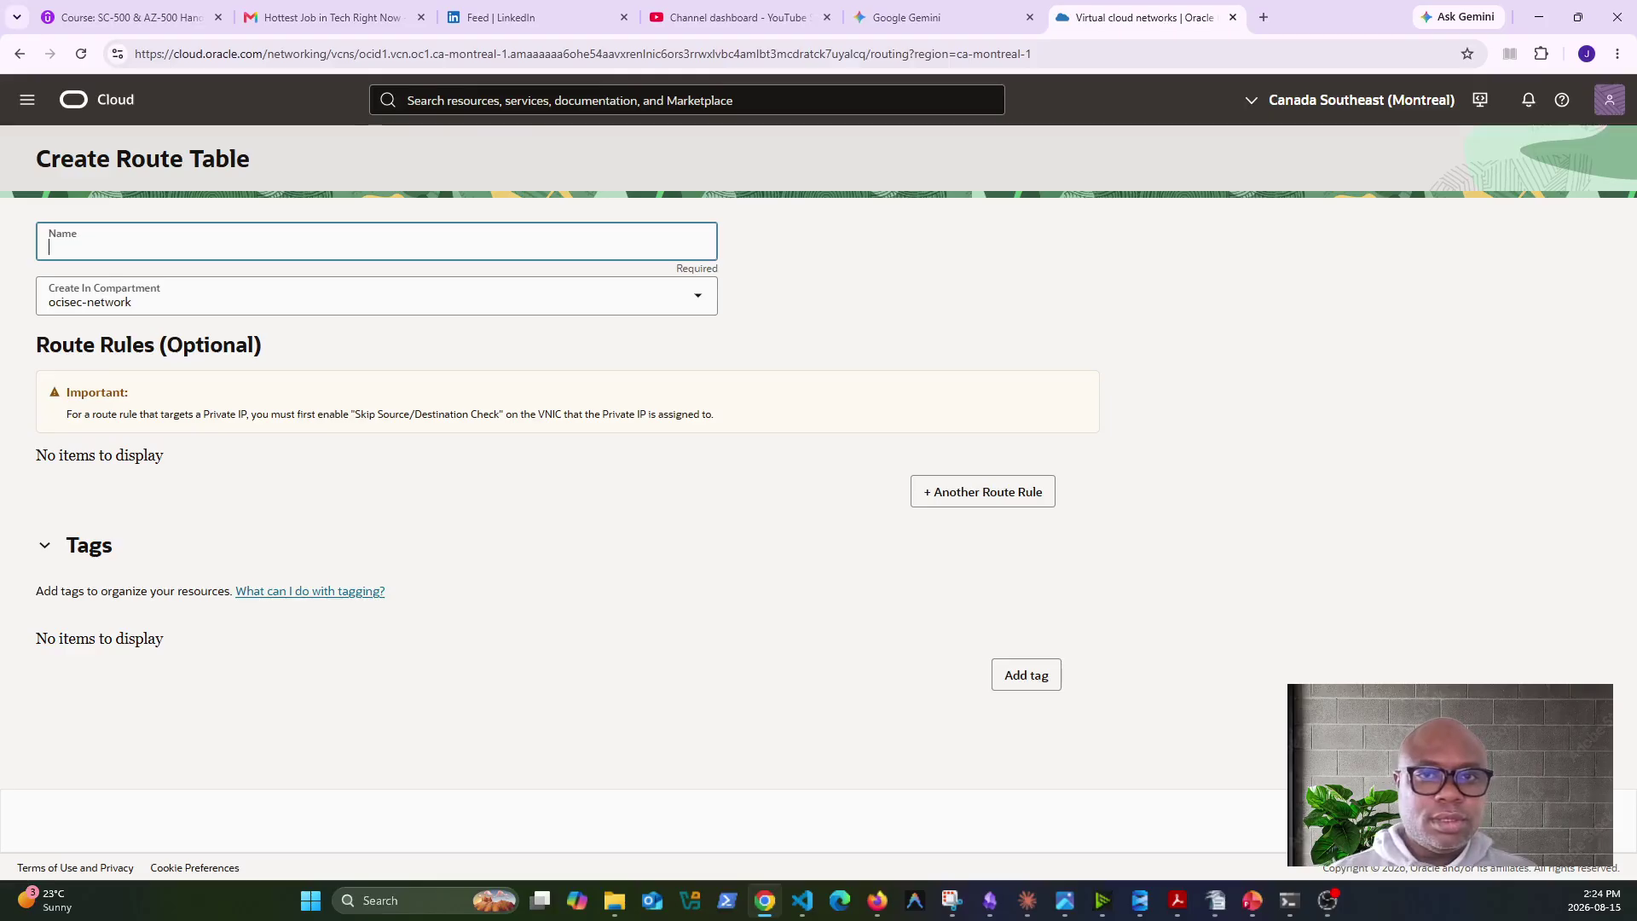
pyautogui.hotkey('alt', 'Tab')
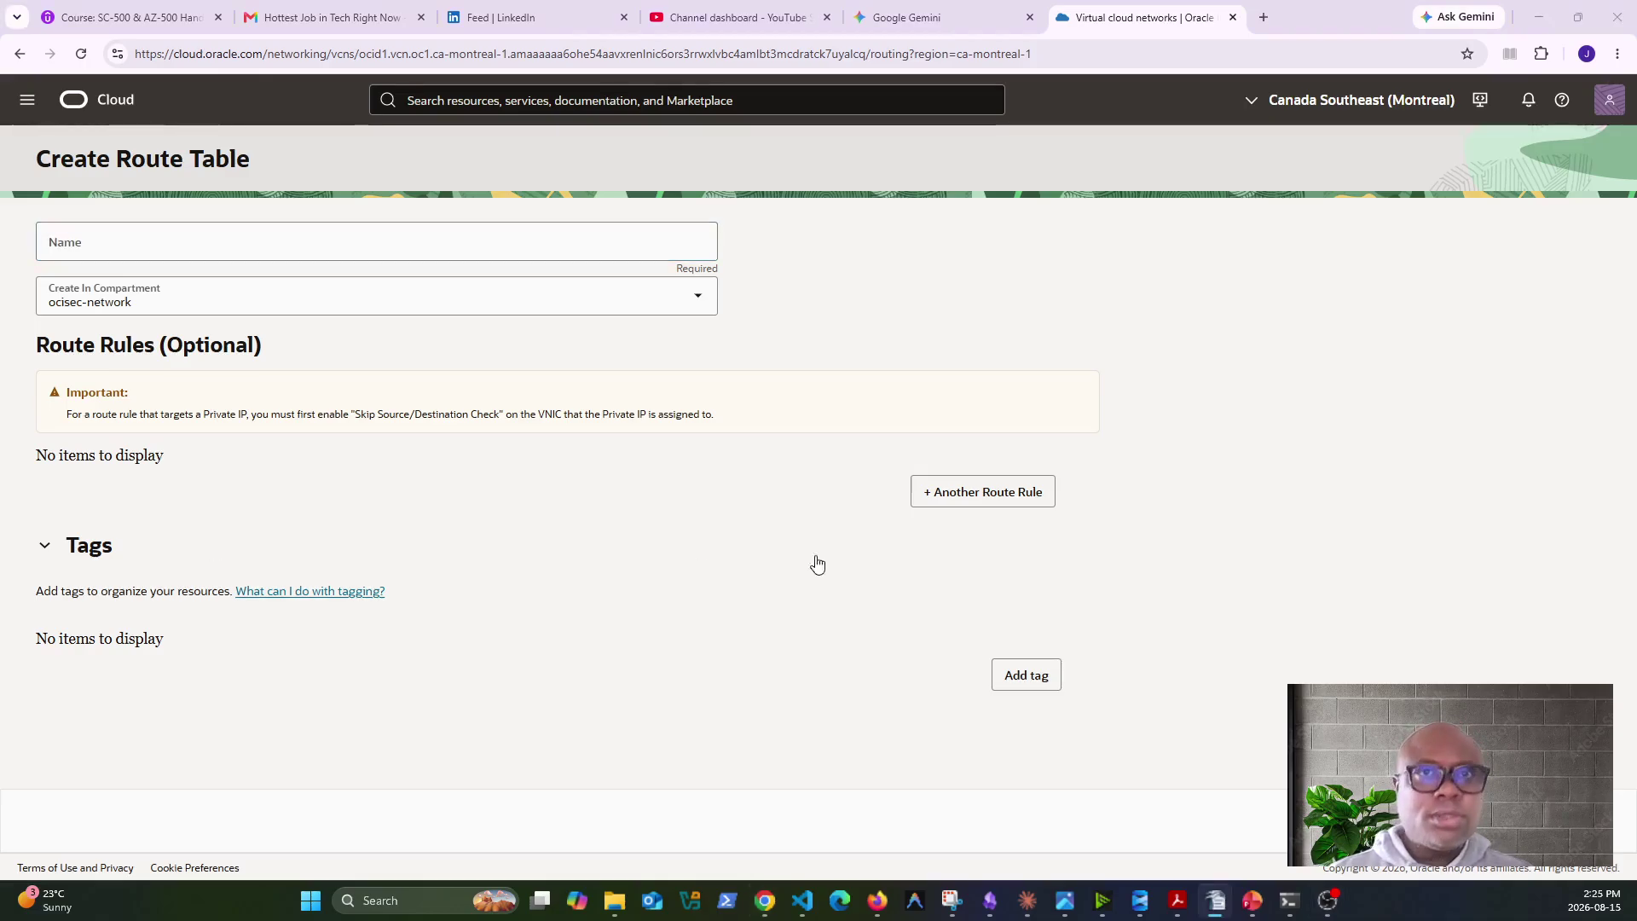
pyautogui.click(242, 252)
pyautogui.write('oci-sec-hub-dmz-rt')
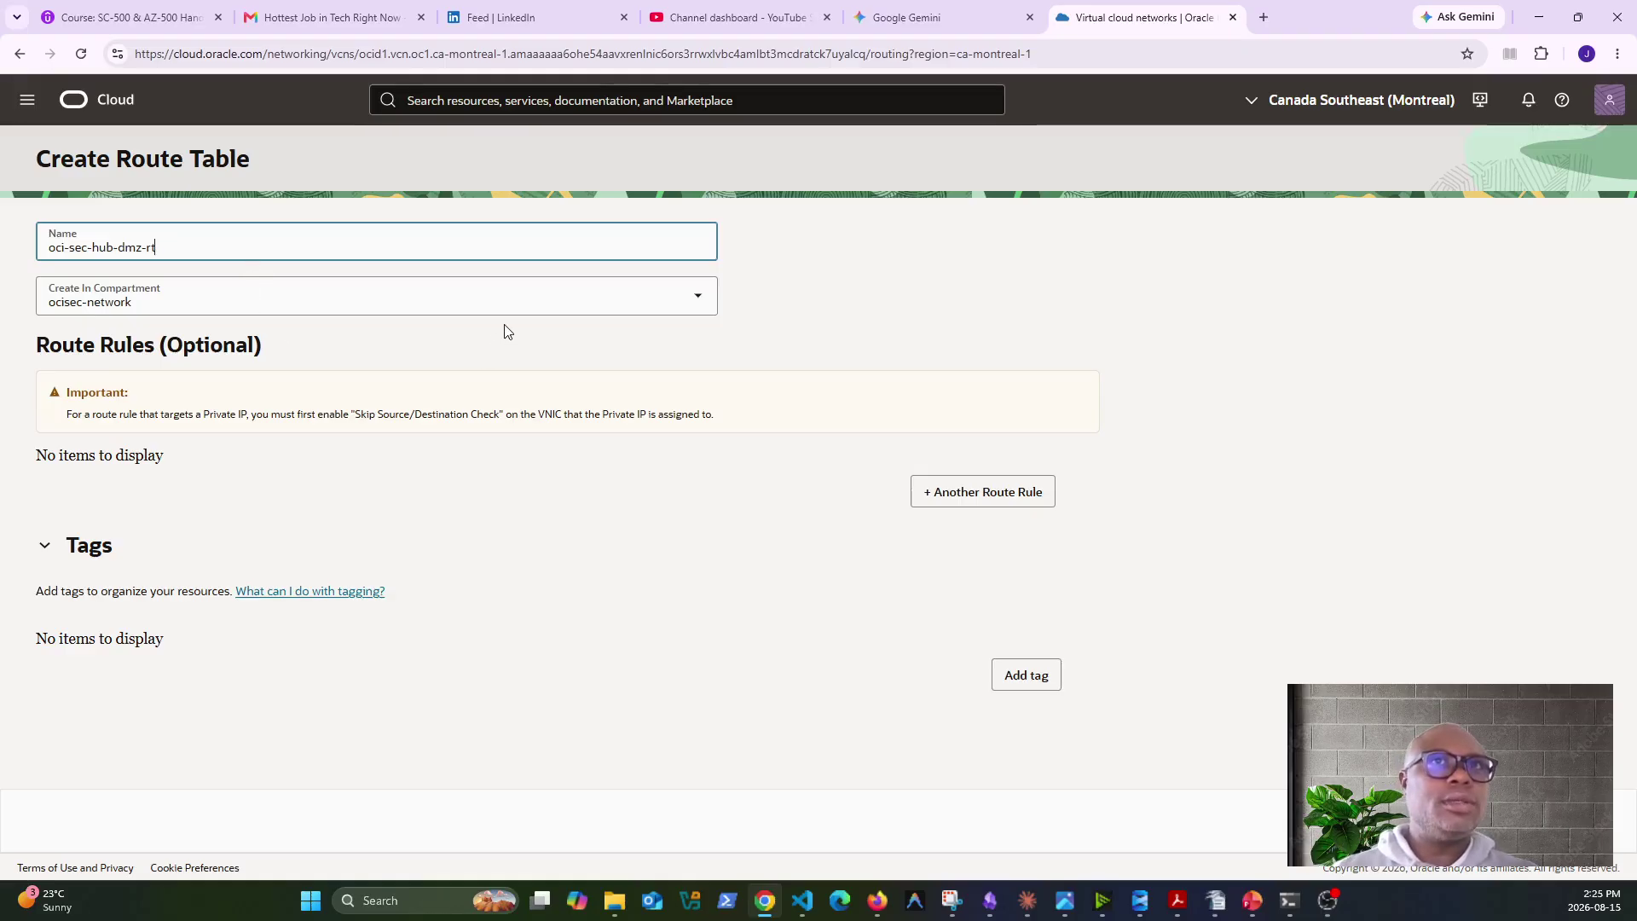
# Add a route rule to the DMZ route table with target type Internet Gateway and destination CIDR block 0.0.0.0/0.
pyautogui.click(965, 501)
pyautogui.click(578, 526)
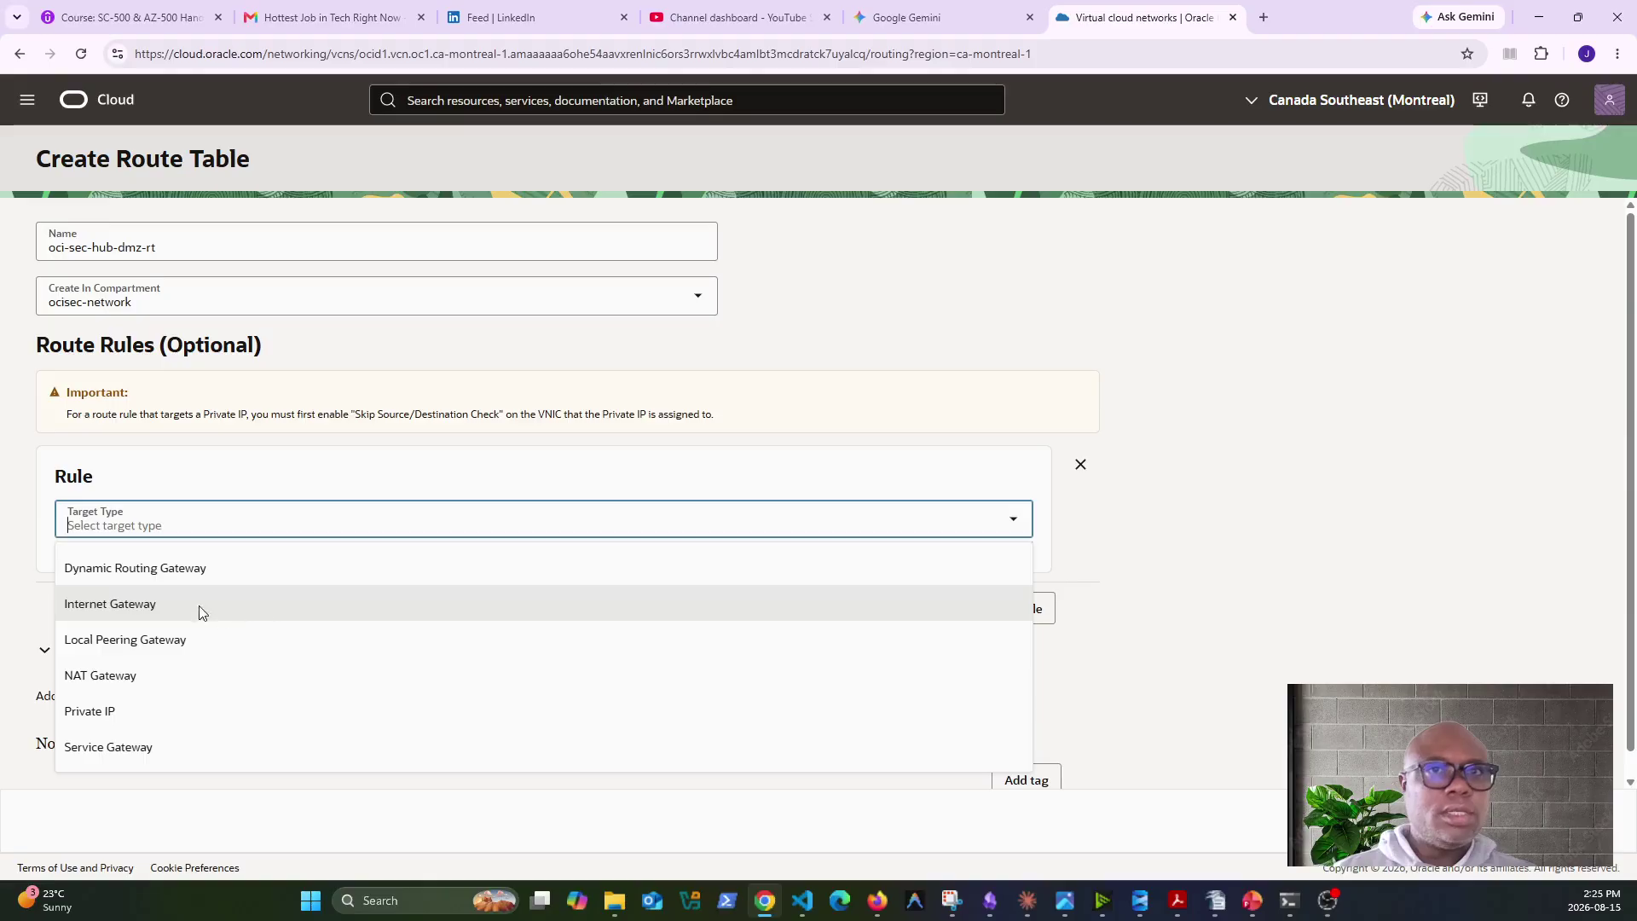
pyautogui.click(168, 600)
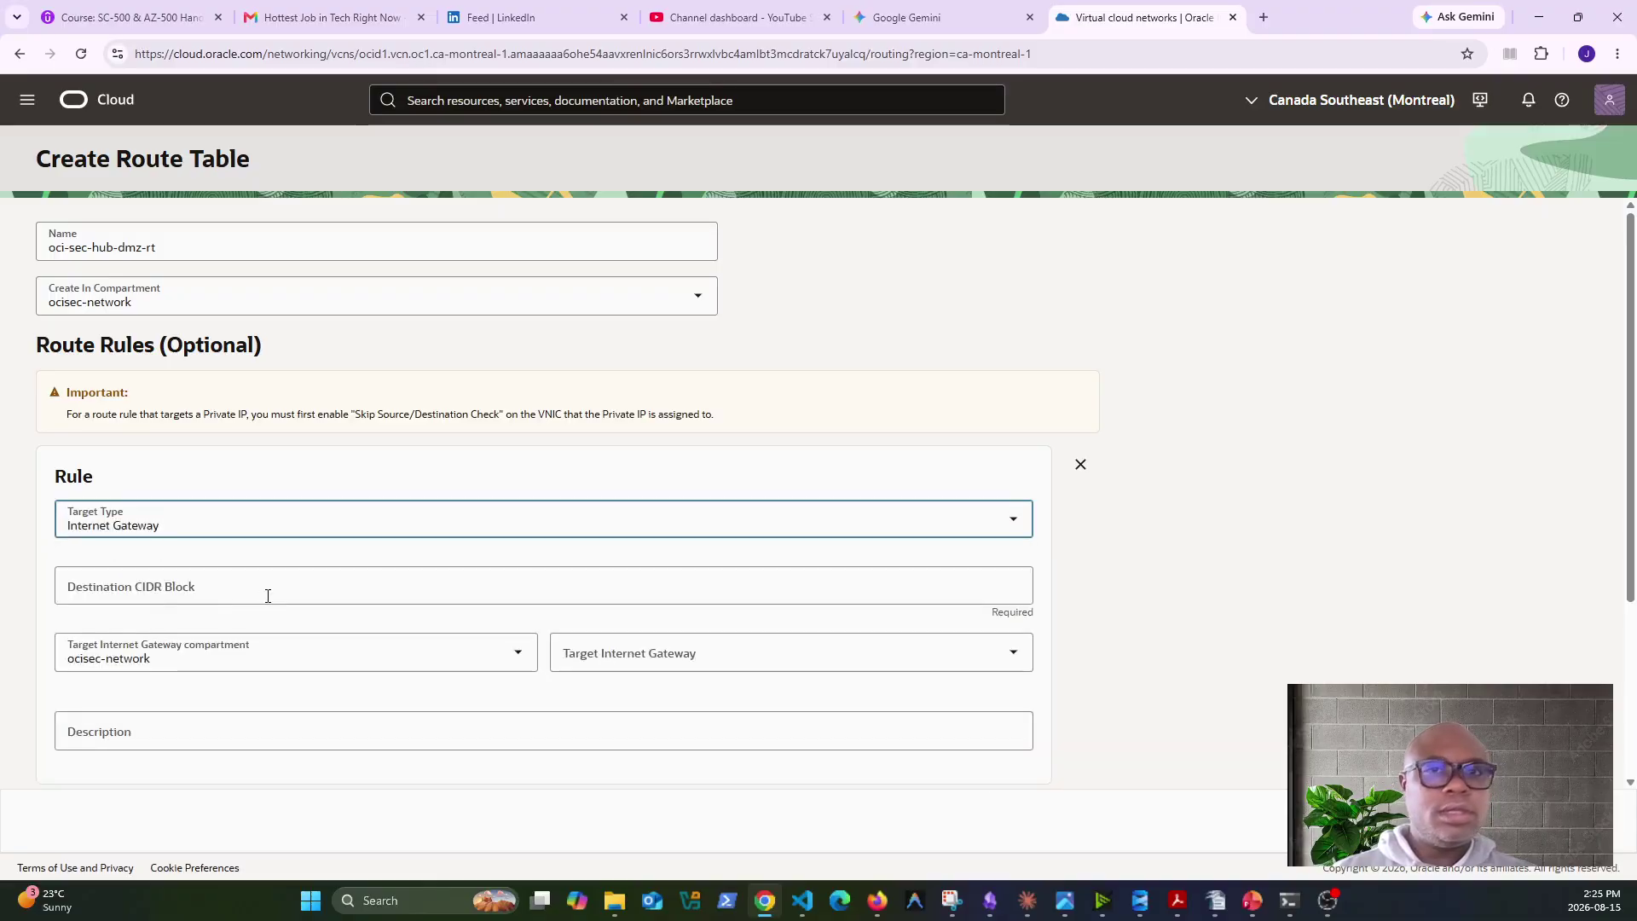
pyautogui.click(268, 596)
pyautogui.write('10')
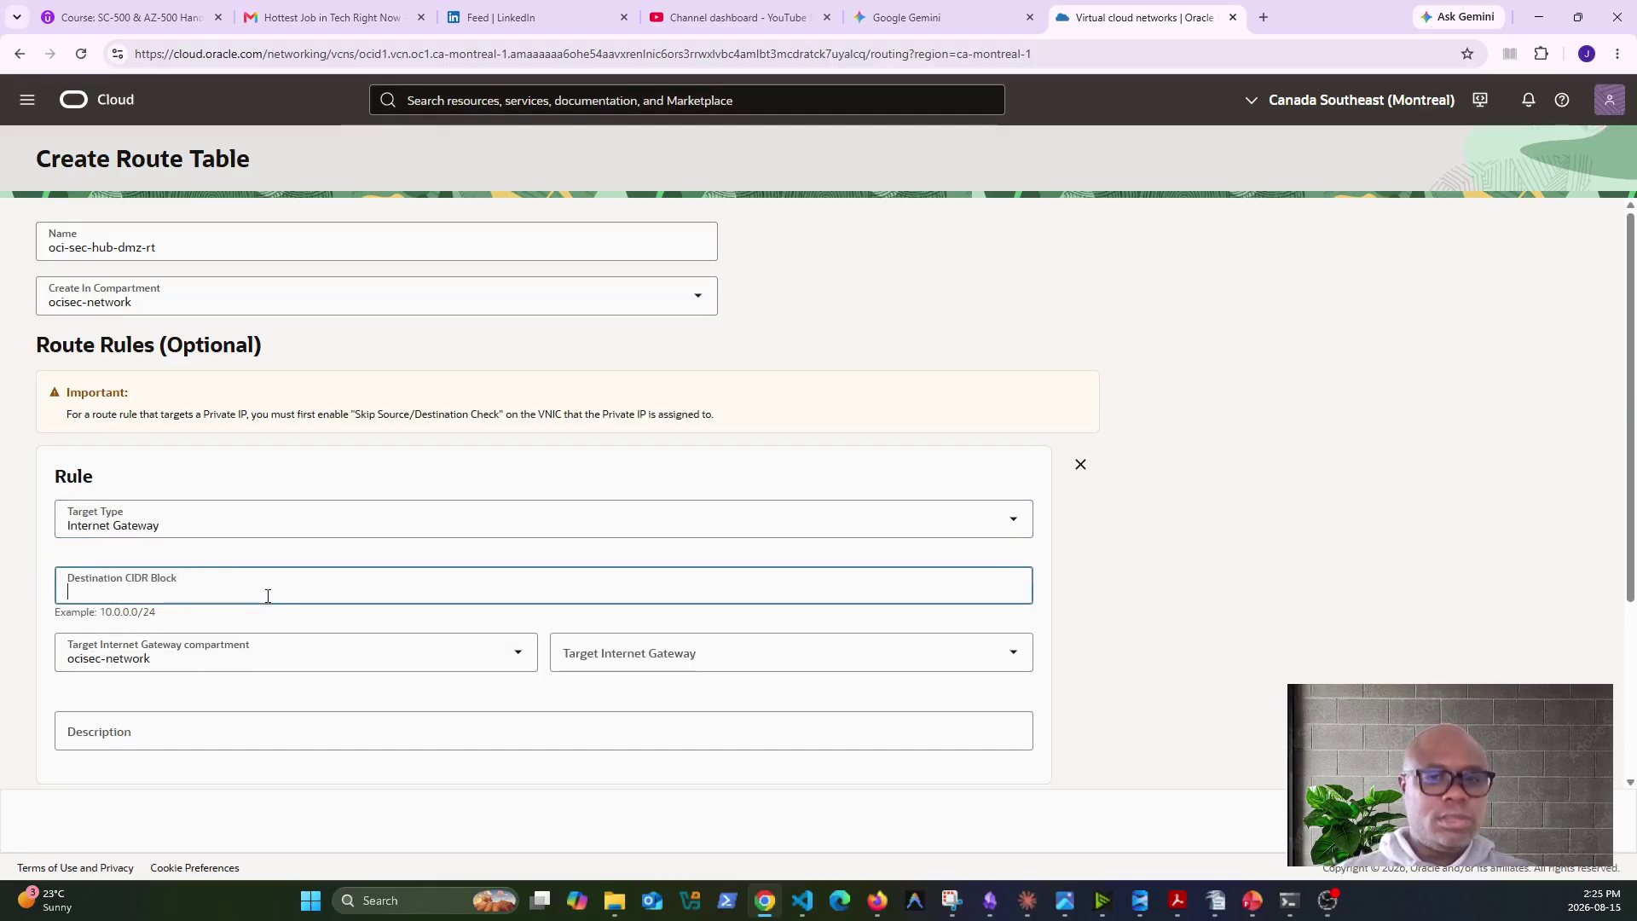
pyautogui.press('BackSpace')
pyautogui.press('BackSpace')
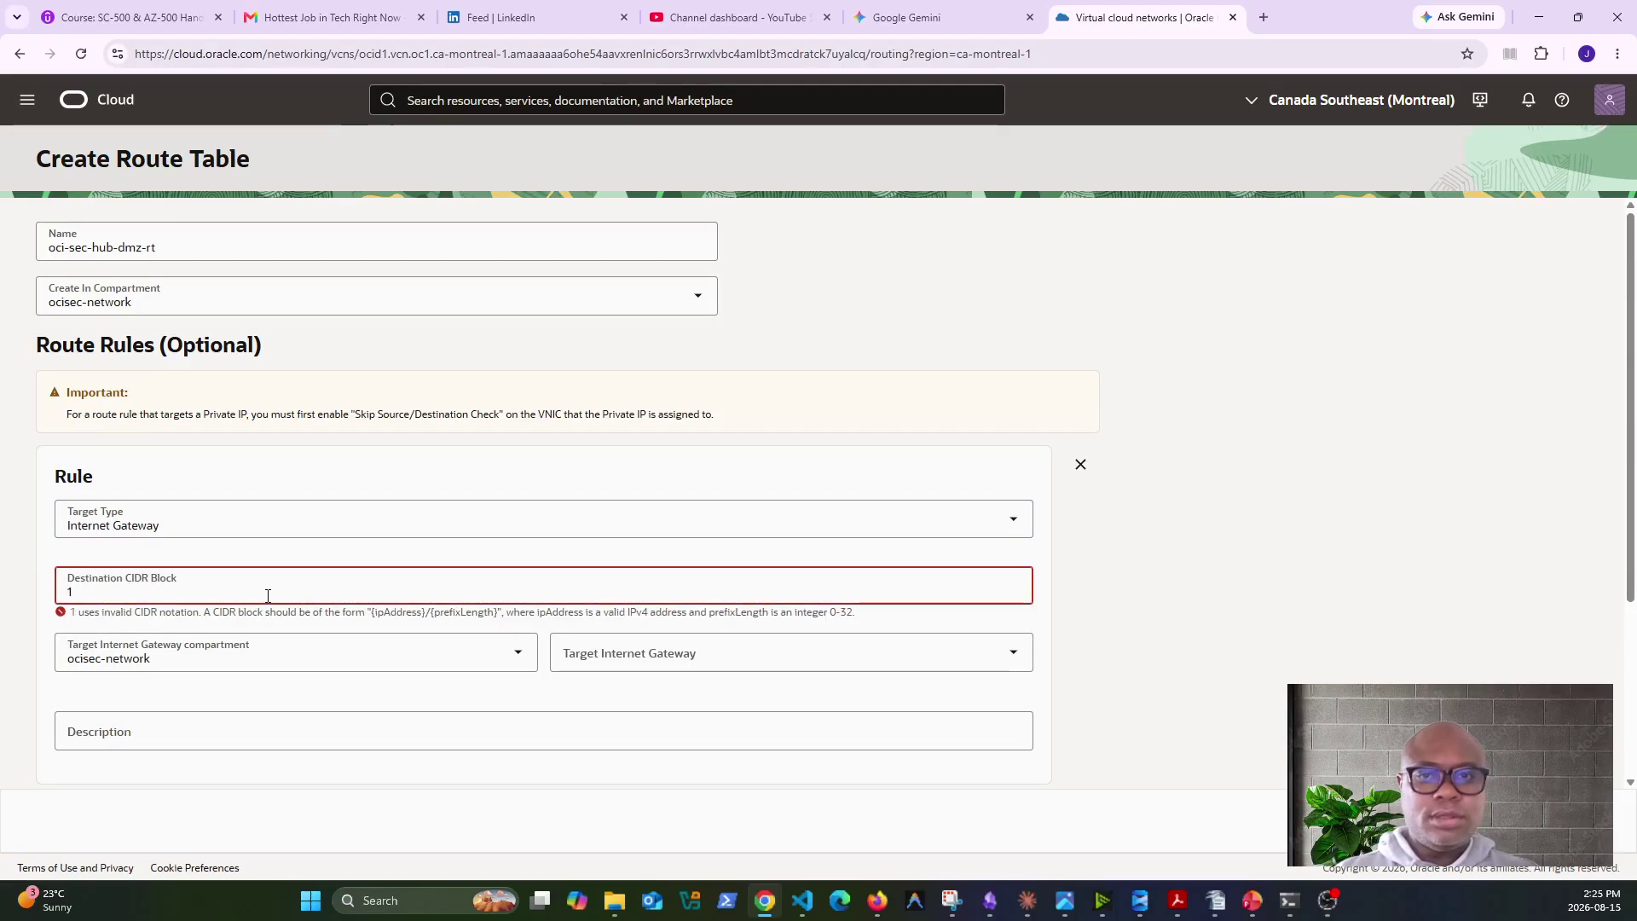
pyautogui.write('0.0.0.')
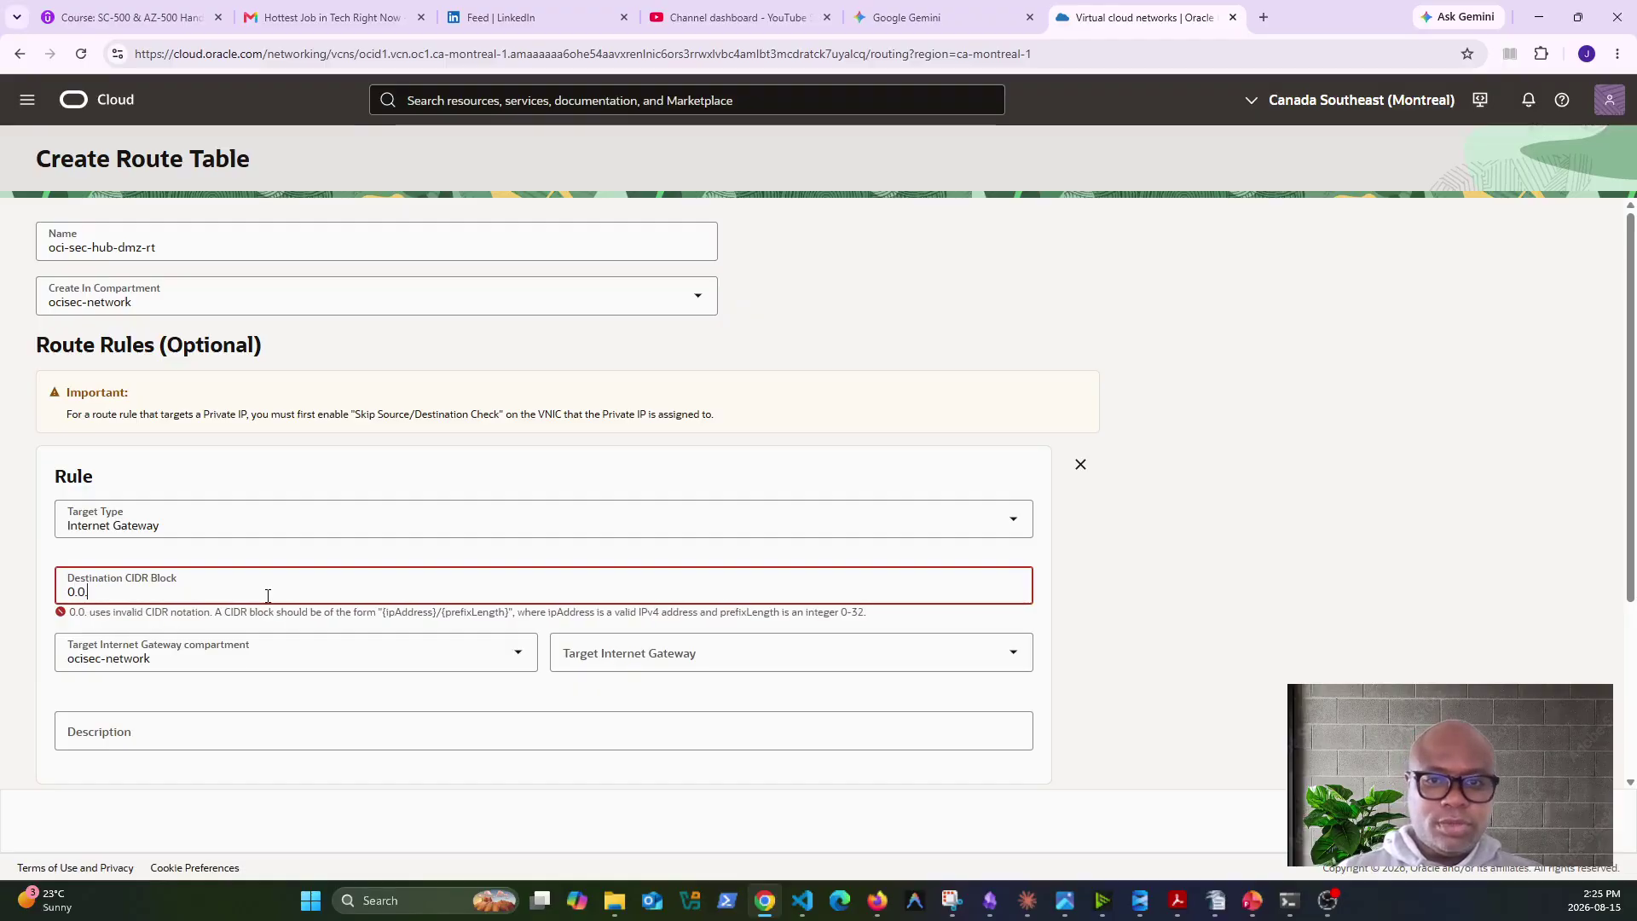
pyautogui.write('0/0')
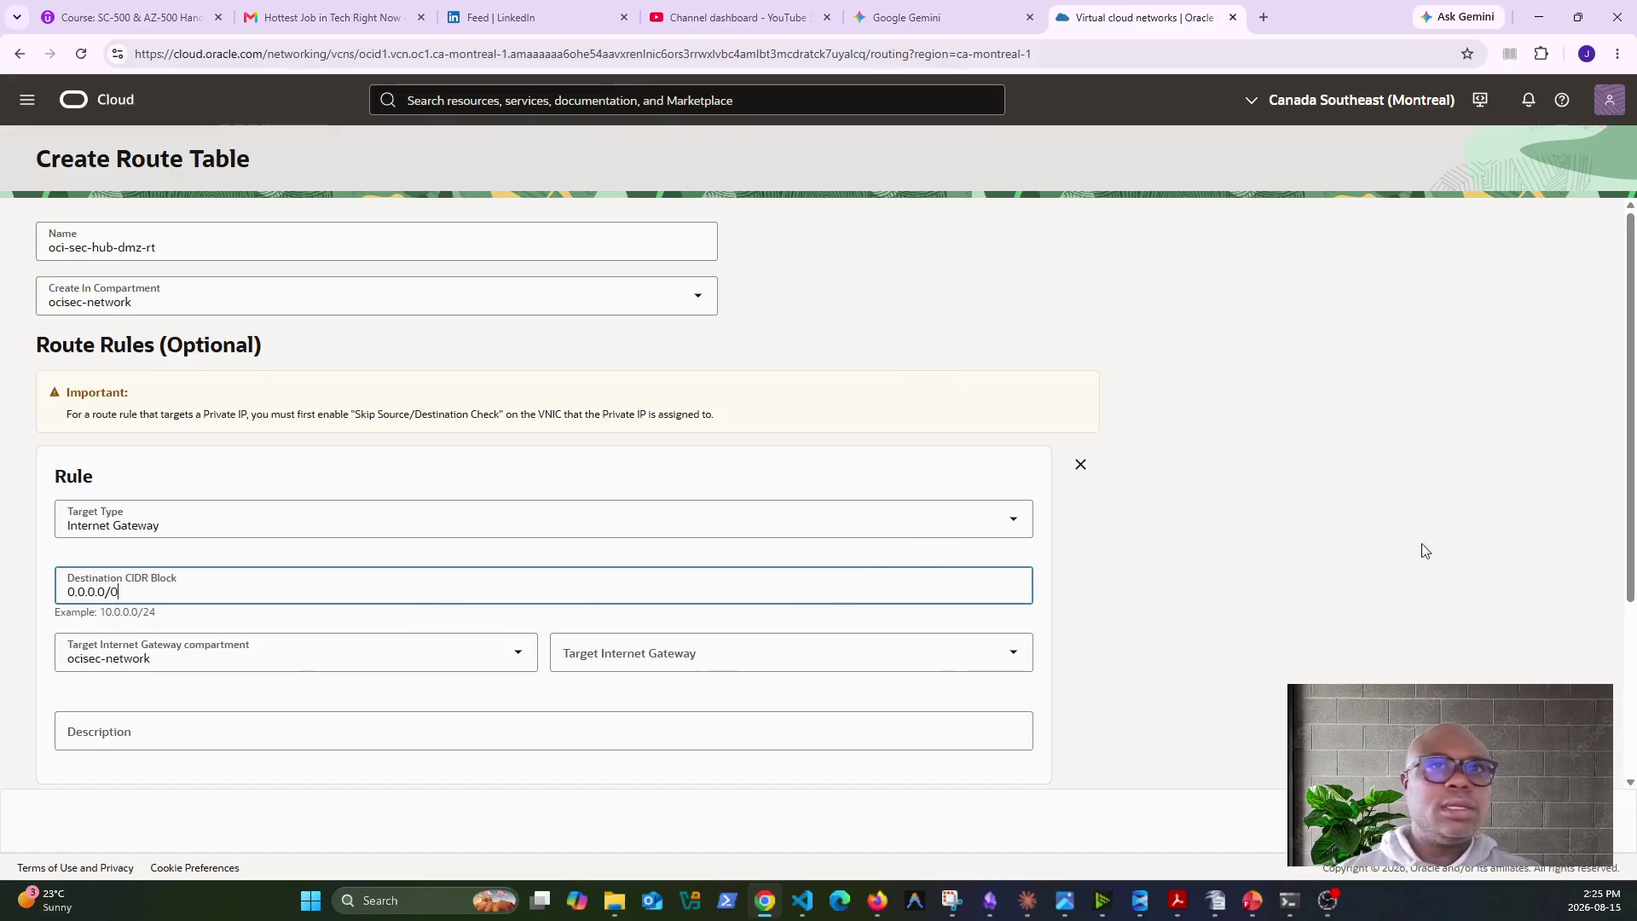
pyautogui.click(1285, 553)
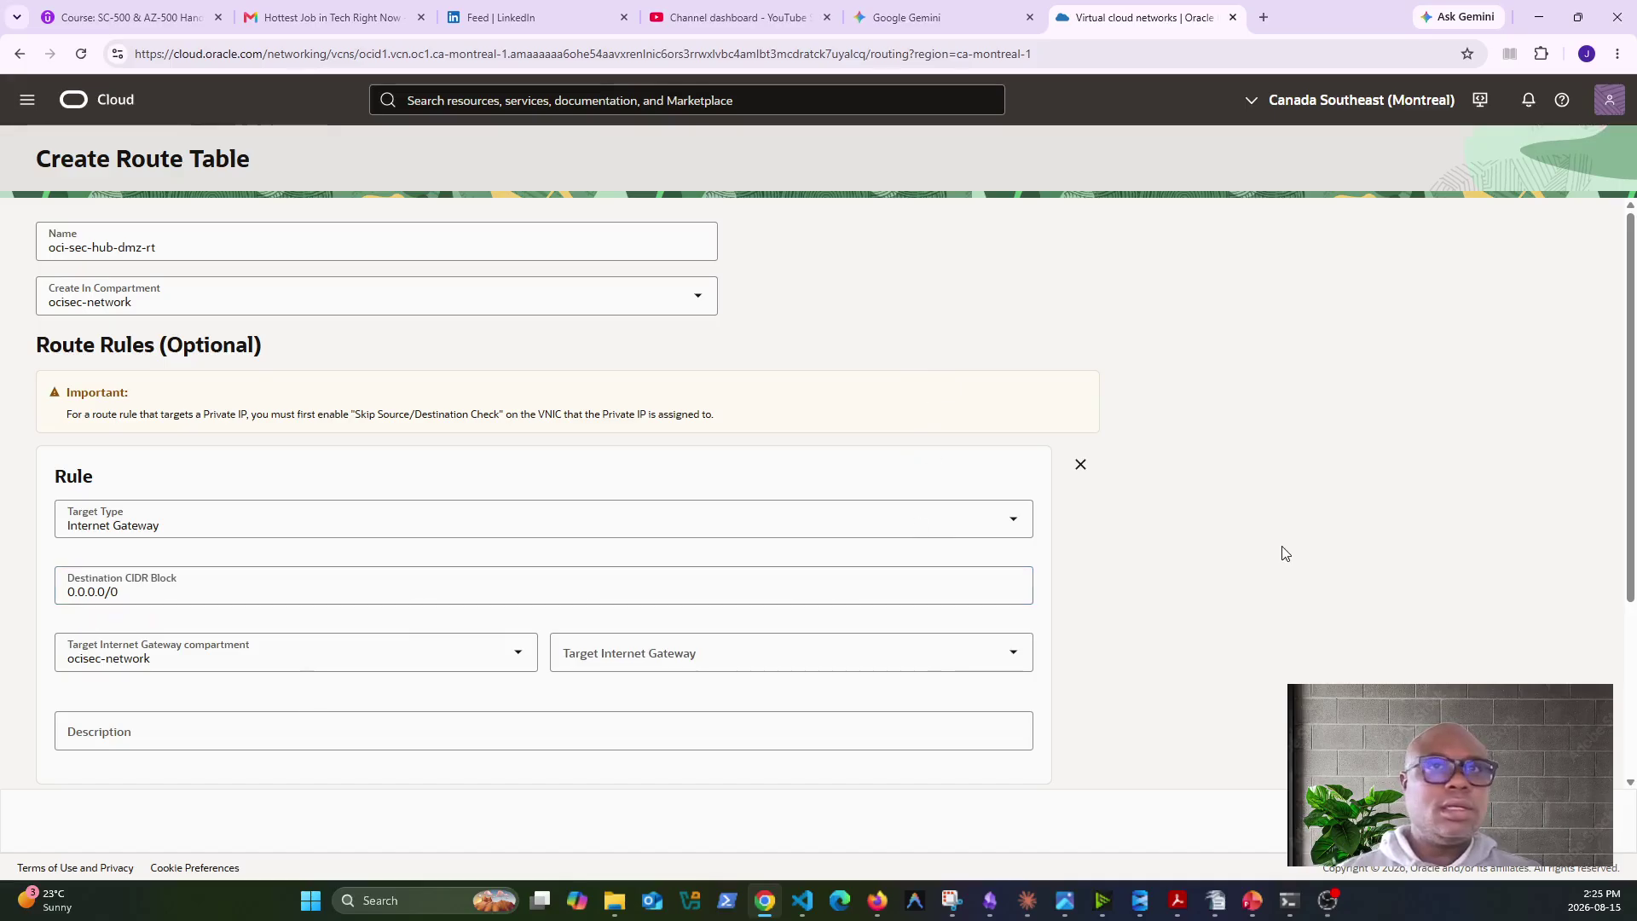
# Target the rule at the gateway 'oci-sec-hub-igw.' with the description 'igw outside', and create the route table.
pyautogui.click(719, 654)
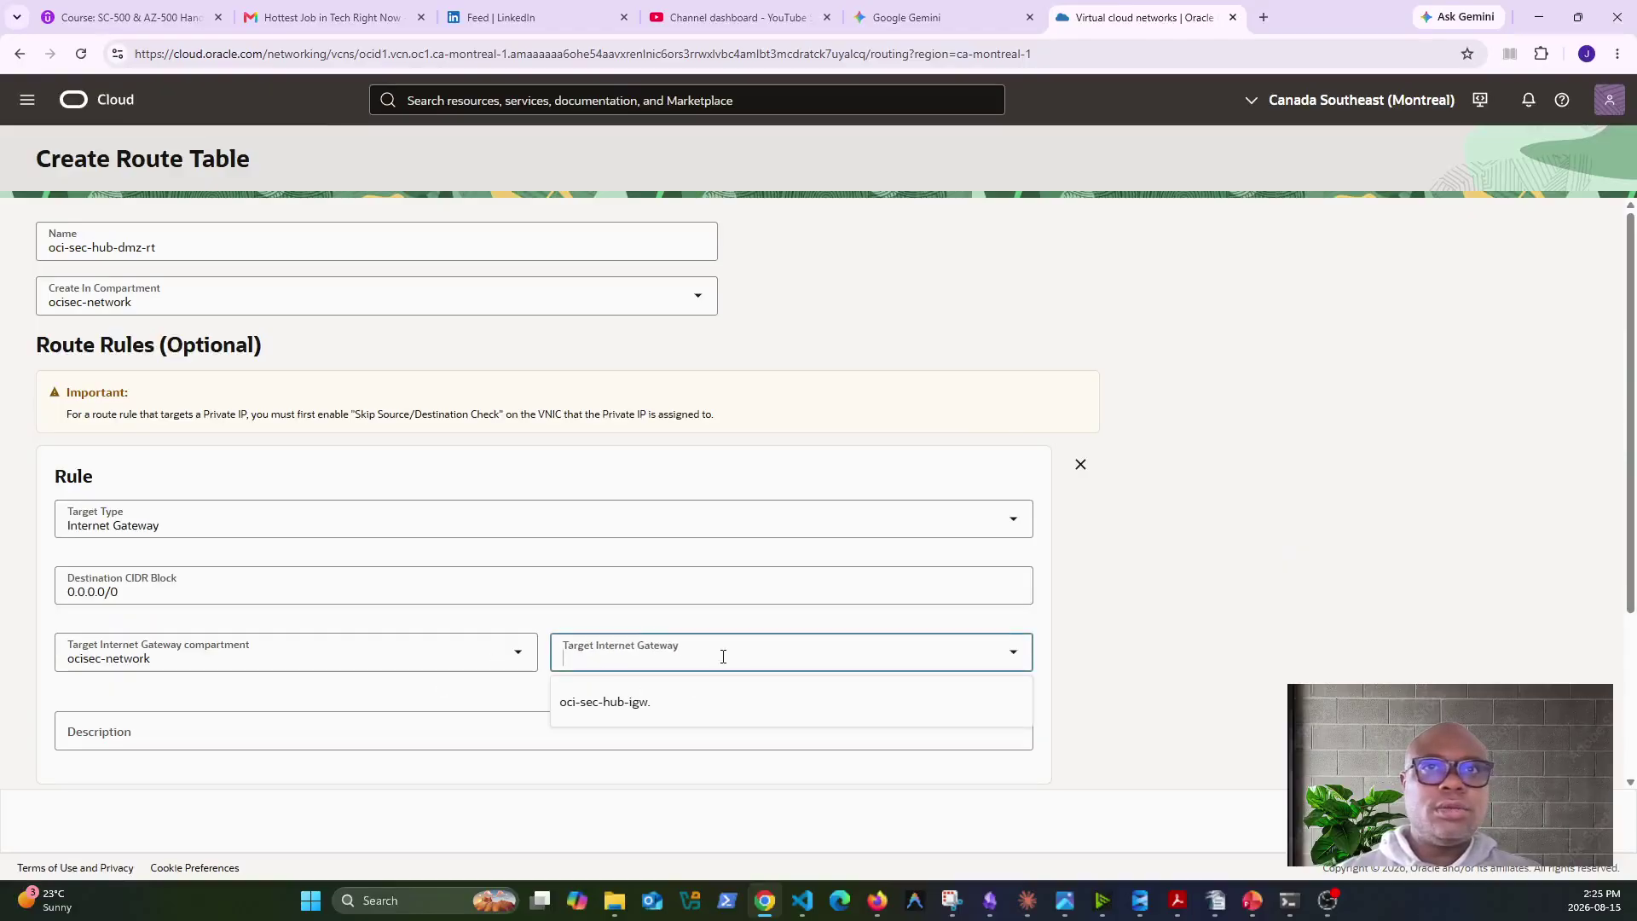
pyautogui.click(623, 703)
pyautogui.click(594, 727)
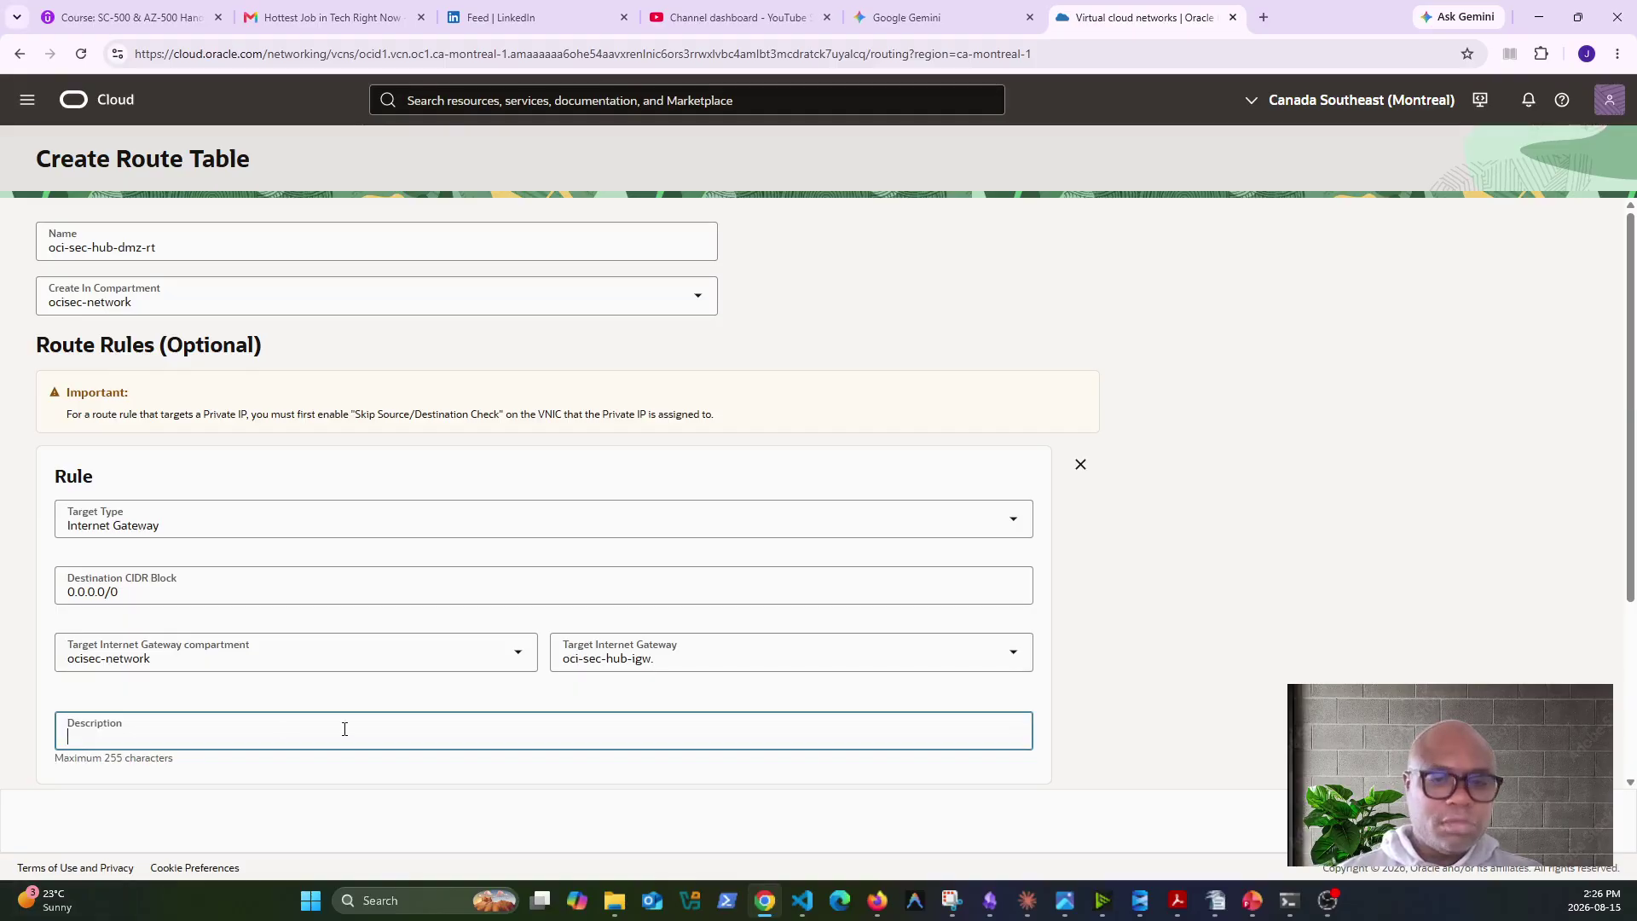
pyautogui.write('igw')
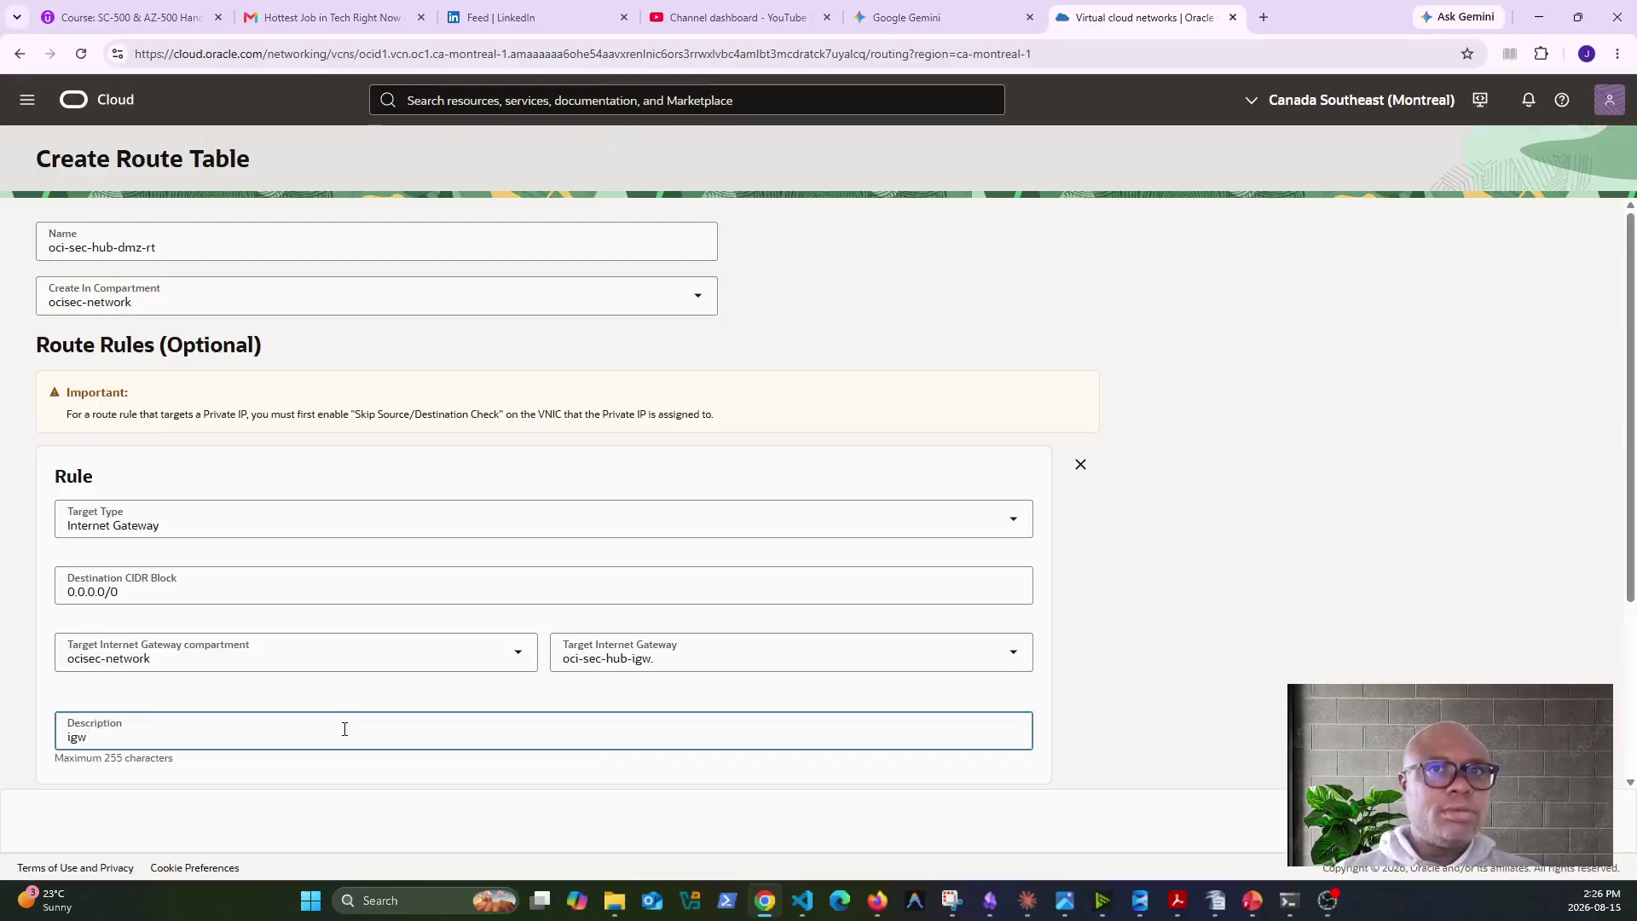
pyautogui.write(' outside')
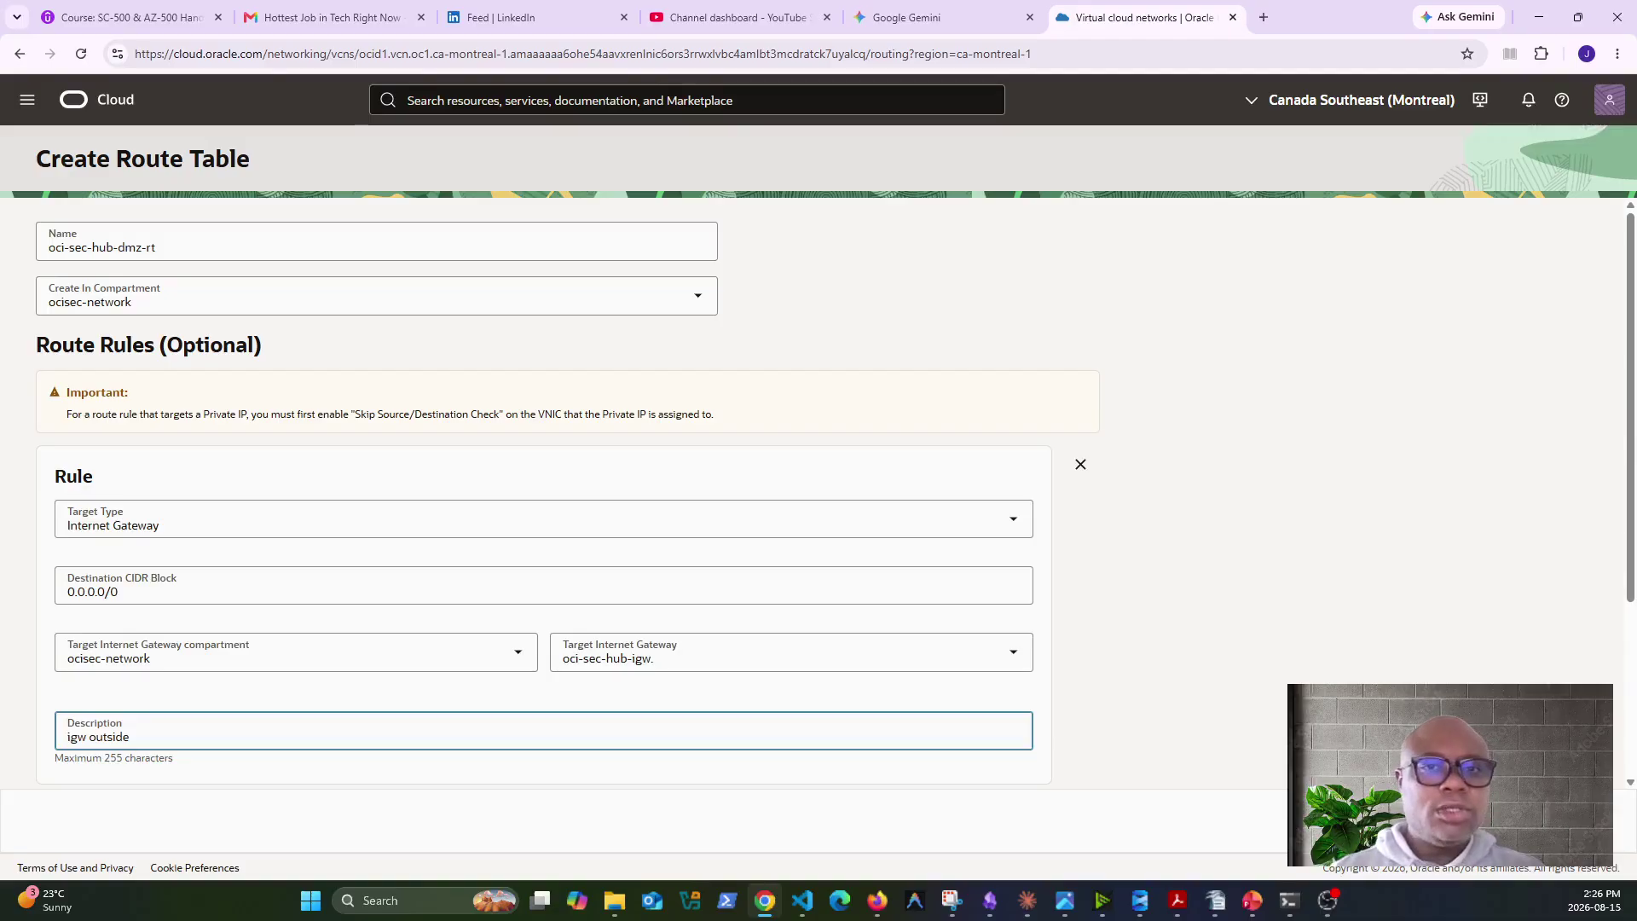
pyautogui.scroll(-3, 787, 729)
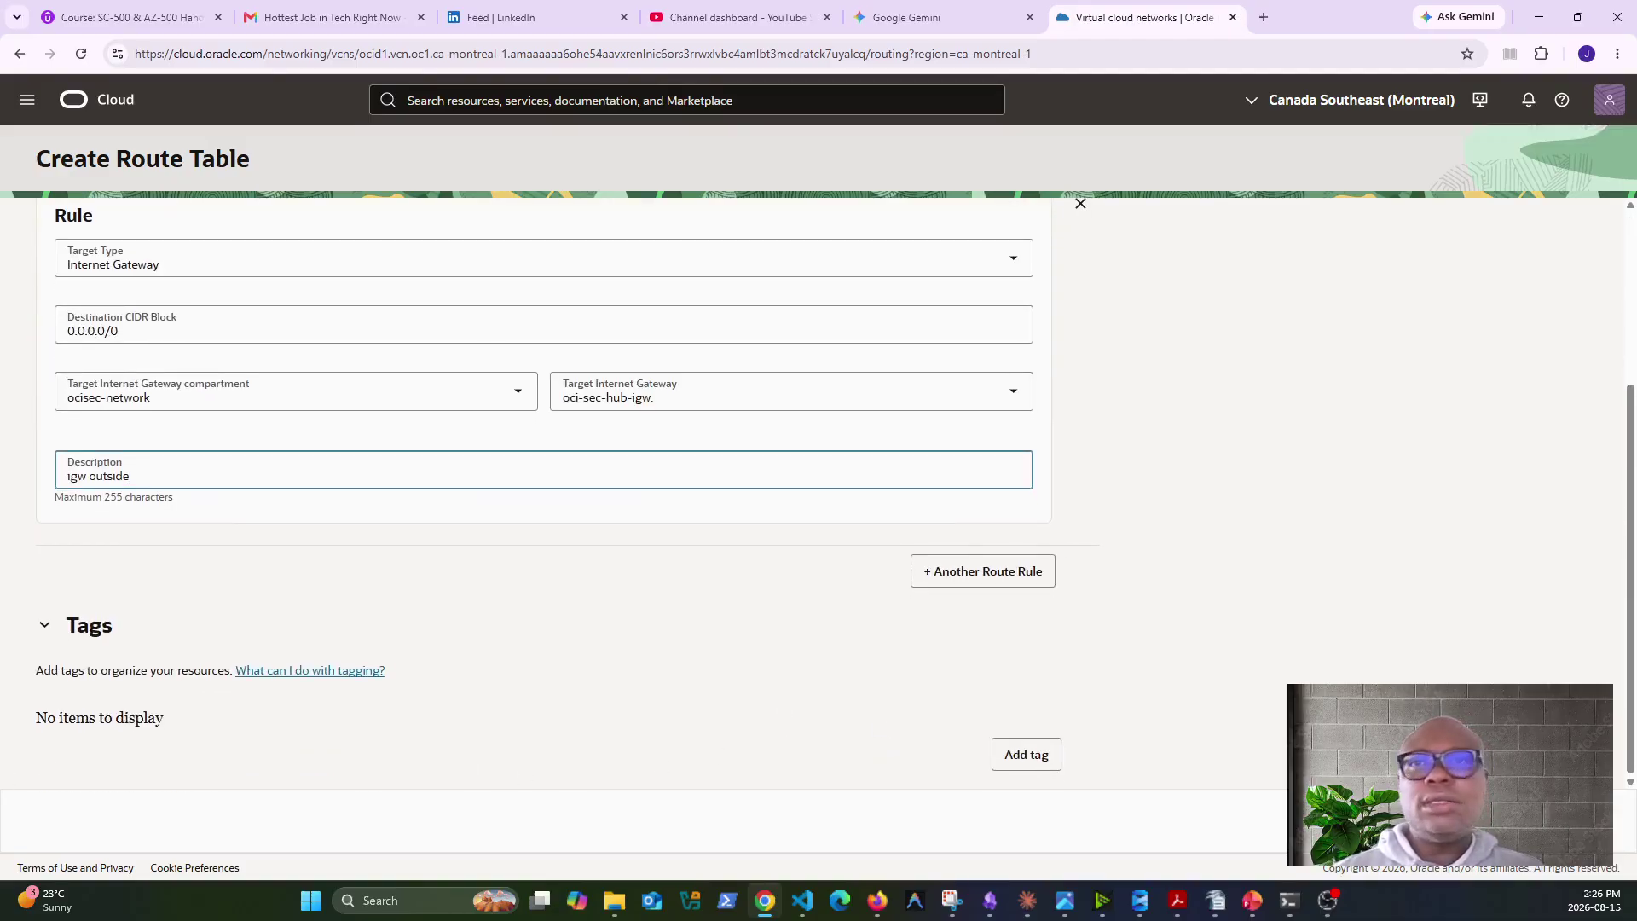
pyautogui.press('Return')
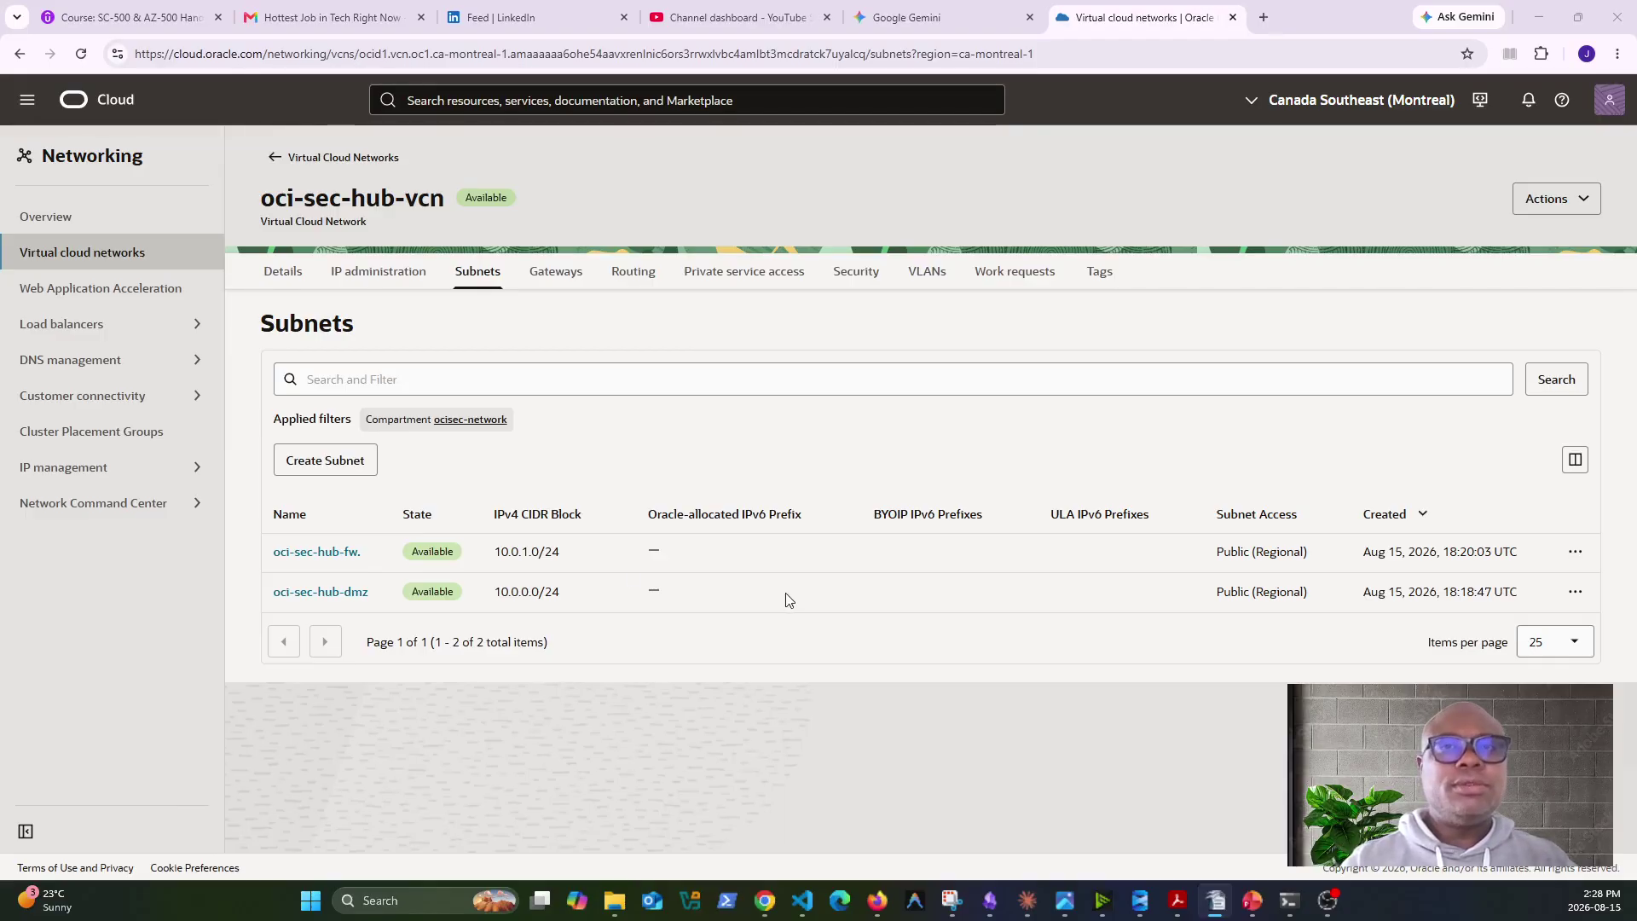
# Edit the oci-sec-hub-dmz subnet to use the route table oci-sec-hub-dmz-rt and save the change.
pyautogui.click(339, 596)
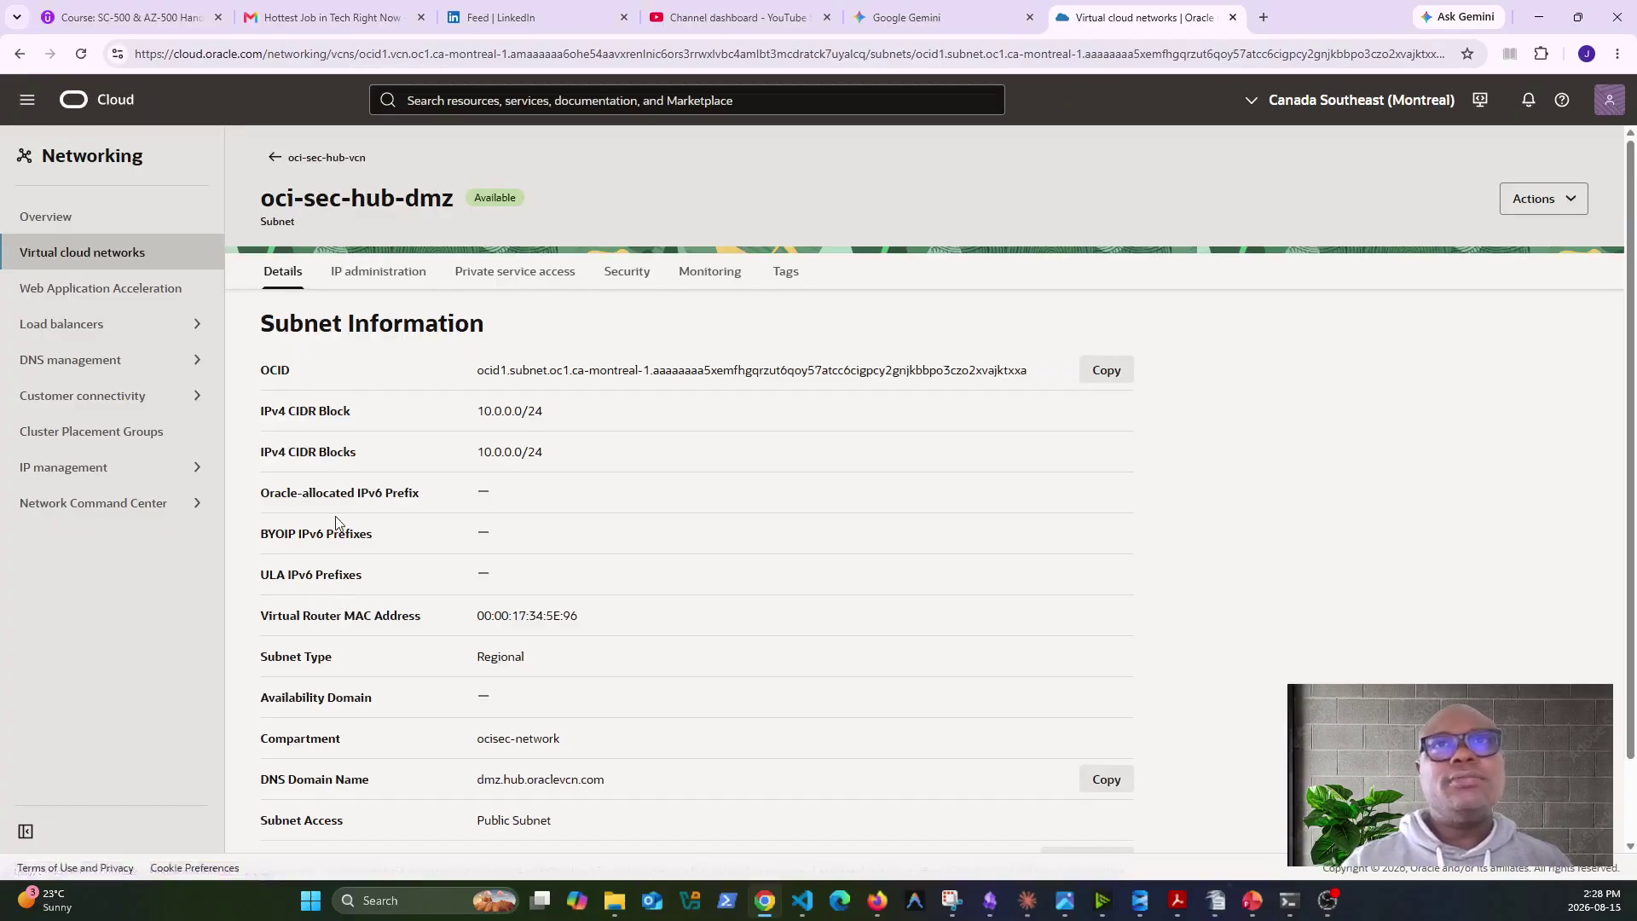
pyautogui.click(1577, 205)
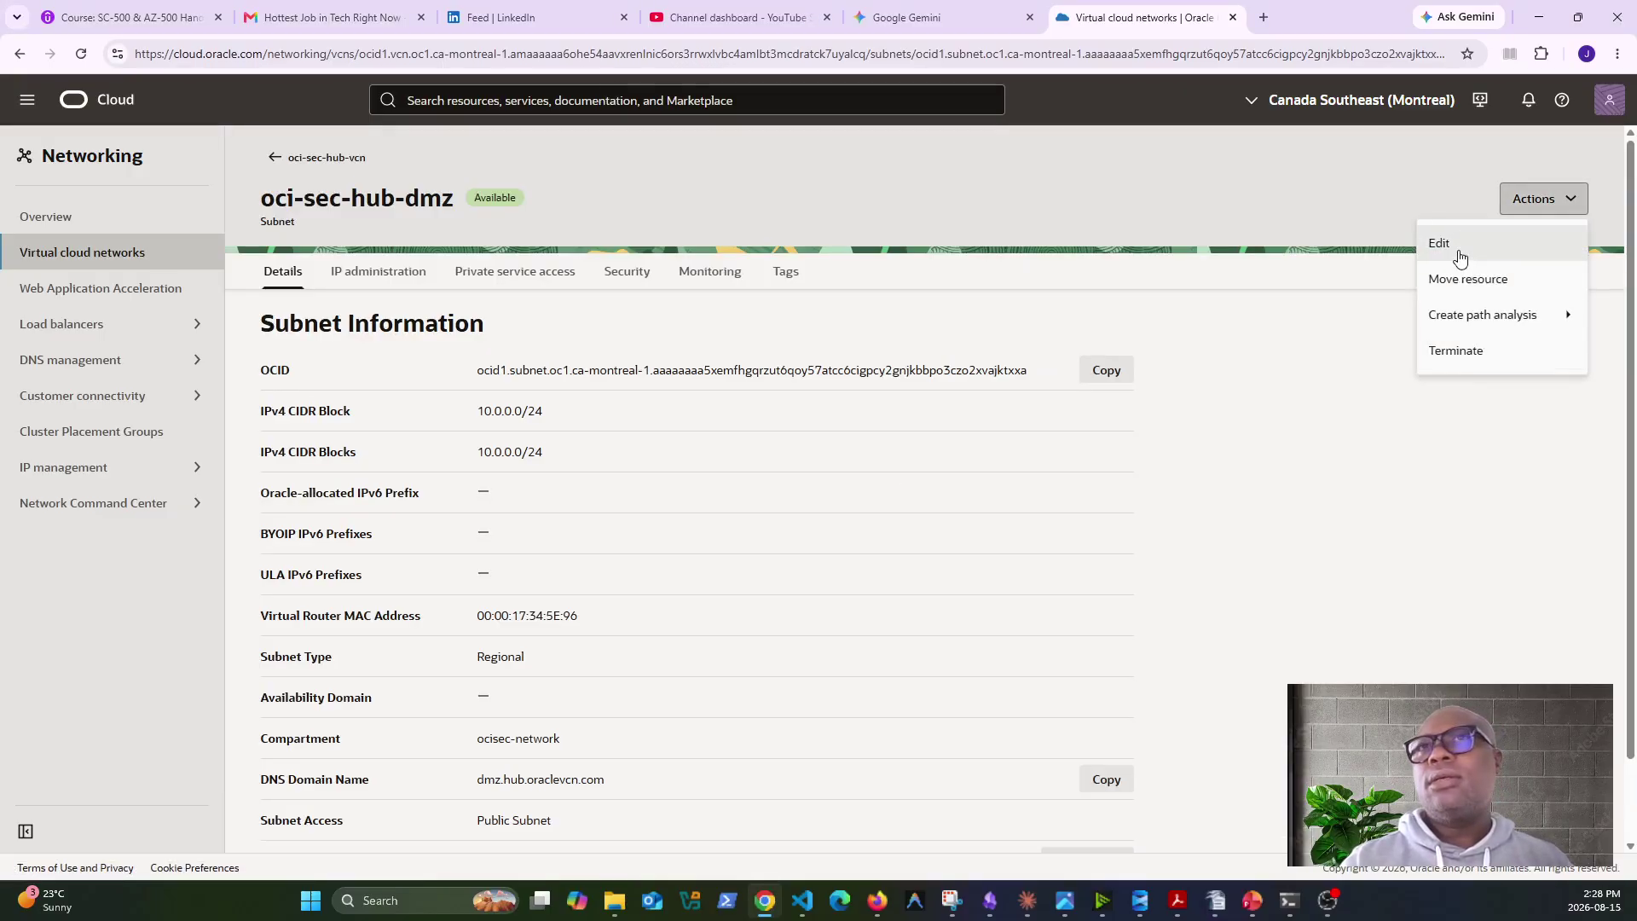
pyautogui.click(1449, 243)
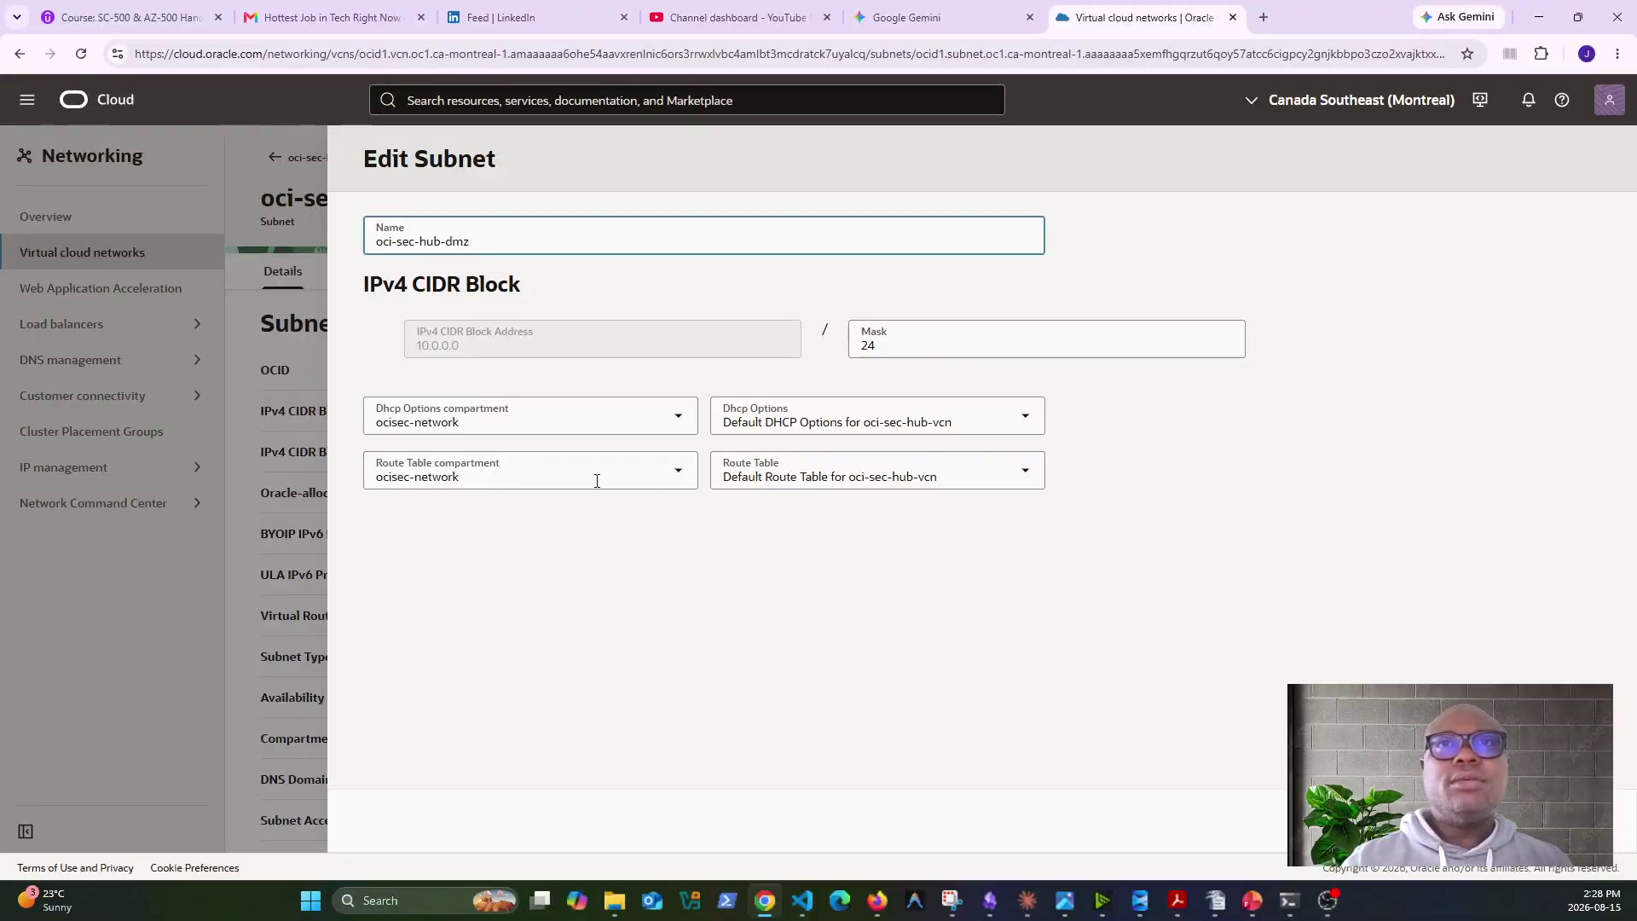
pyautogui.click(959, 471)
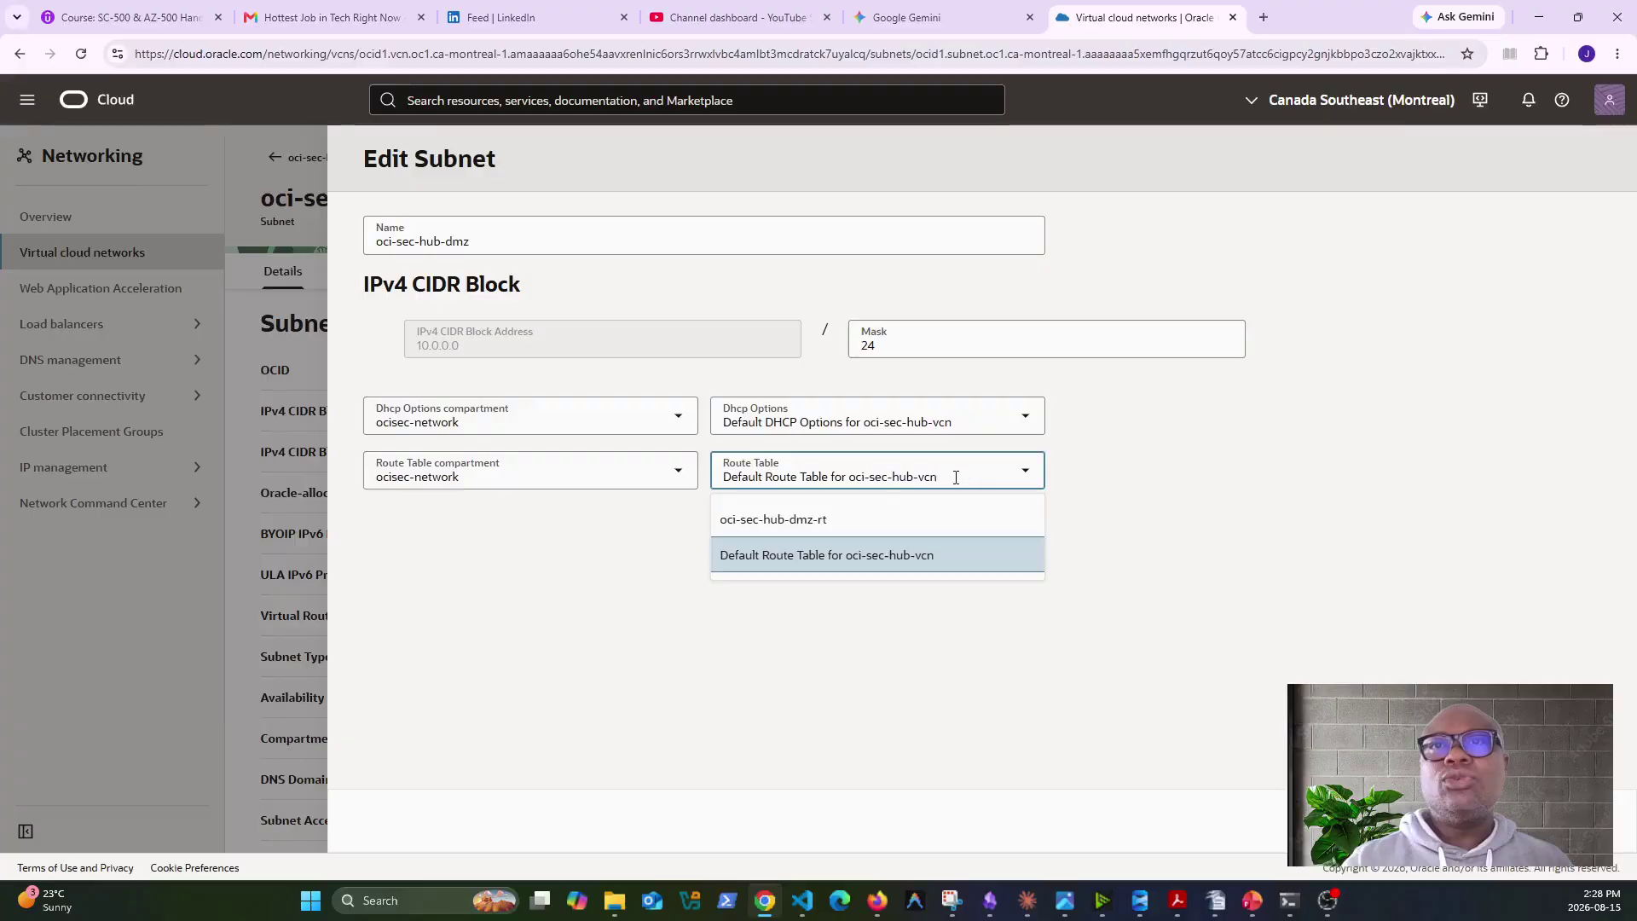
pyautogui.click(804, 519)
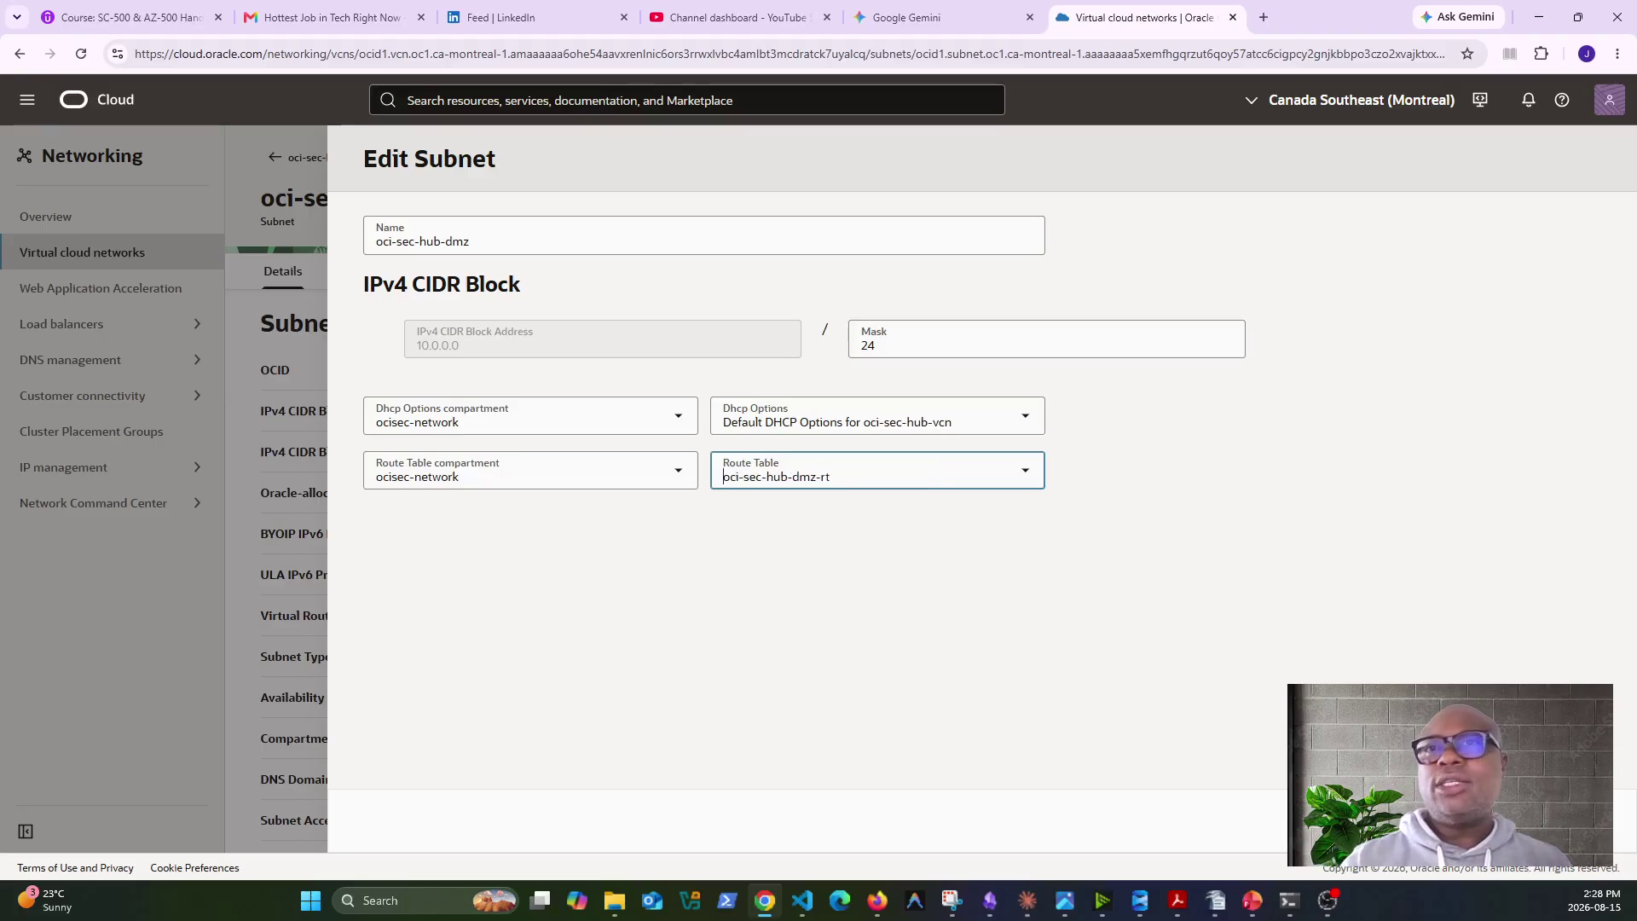
pyautogui.click(1562, 820)
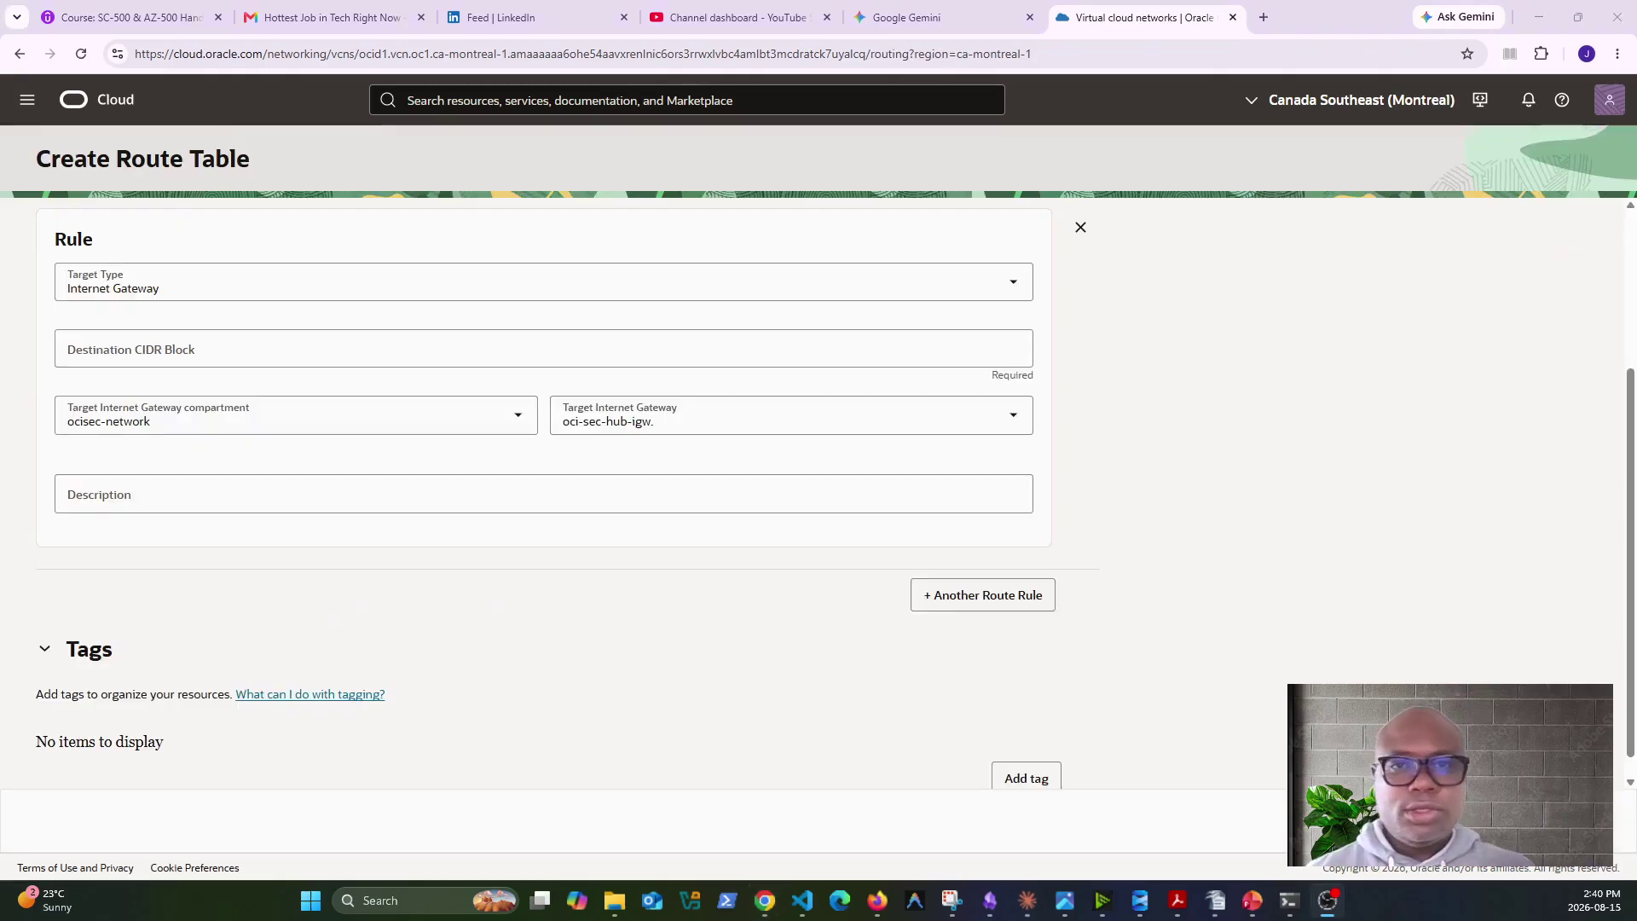
# Try NAT Gateway and Service Gateway as the target type of the rule in the new oci-sec-hub-fw-rt route table.
pyautogui.scroll(3, 729, 535)
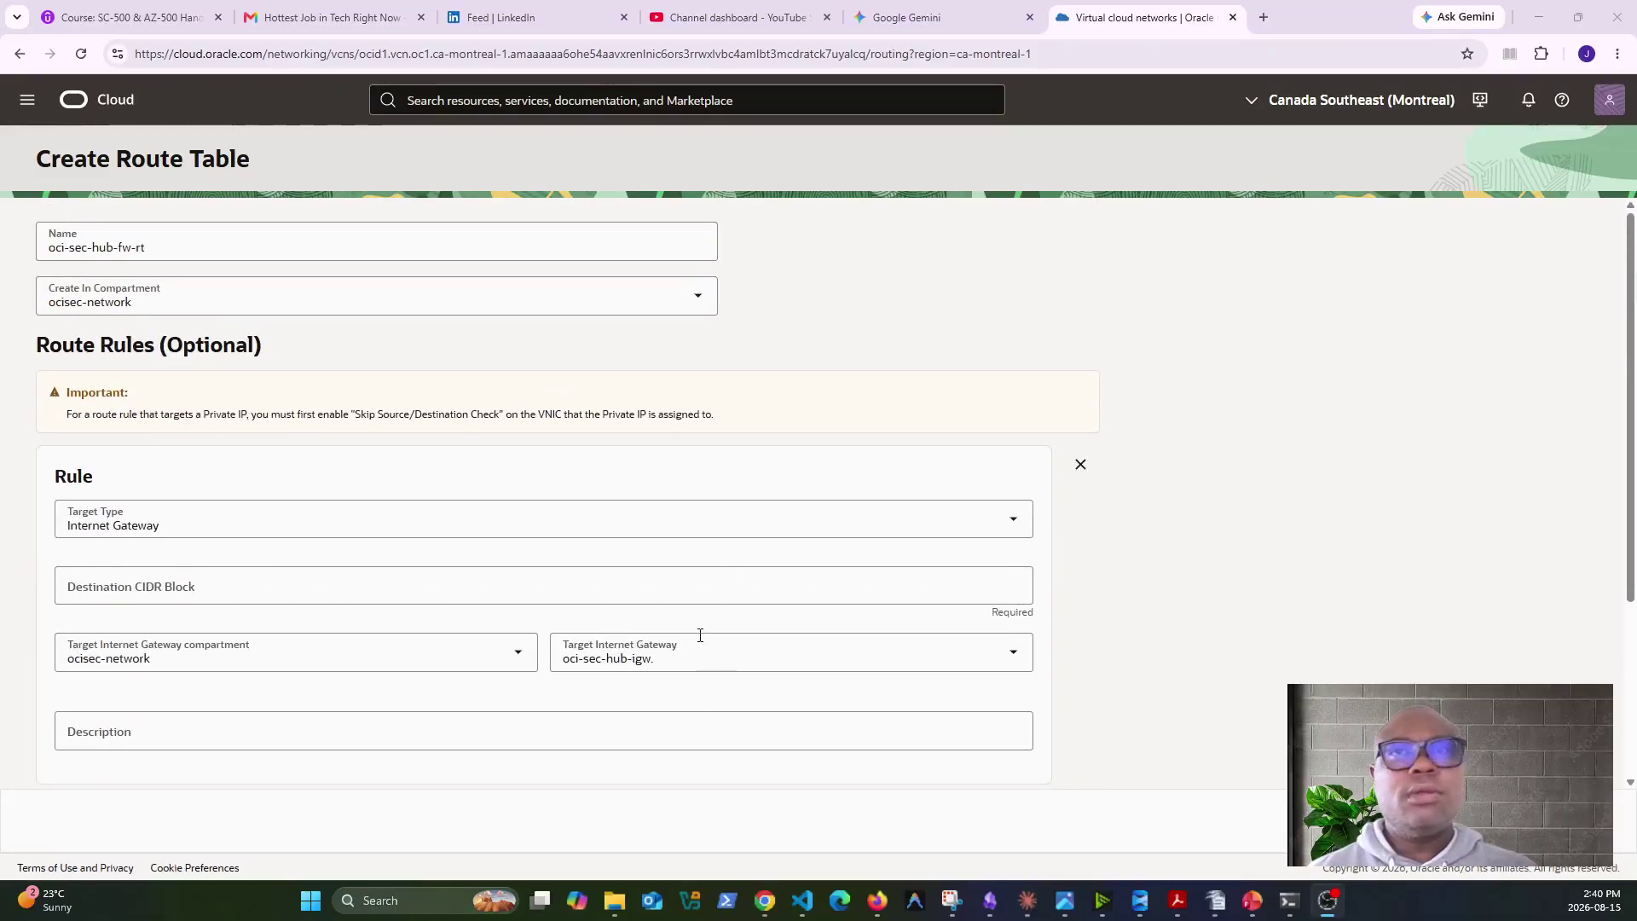
pyautogui.click(1017, 530)
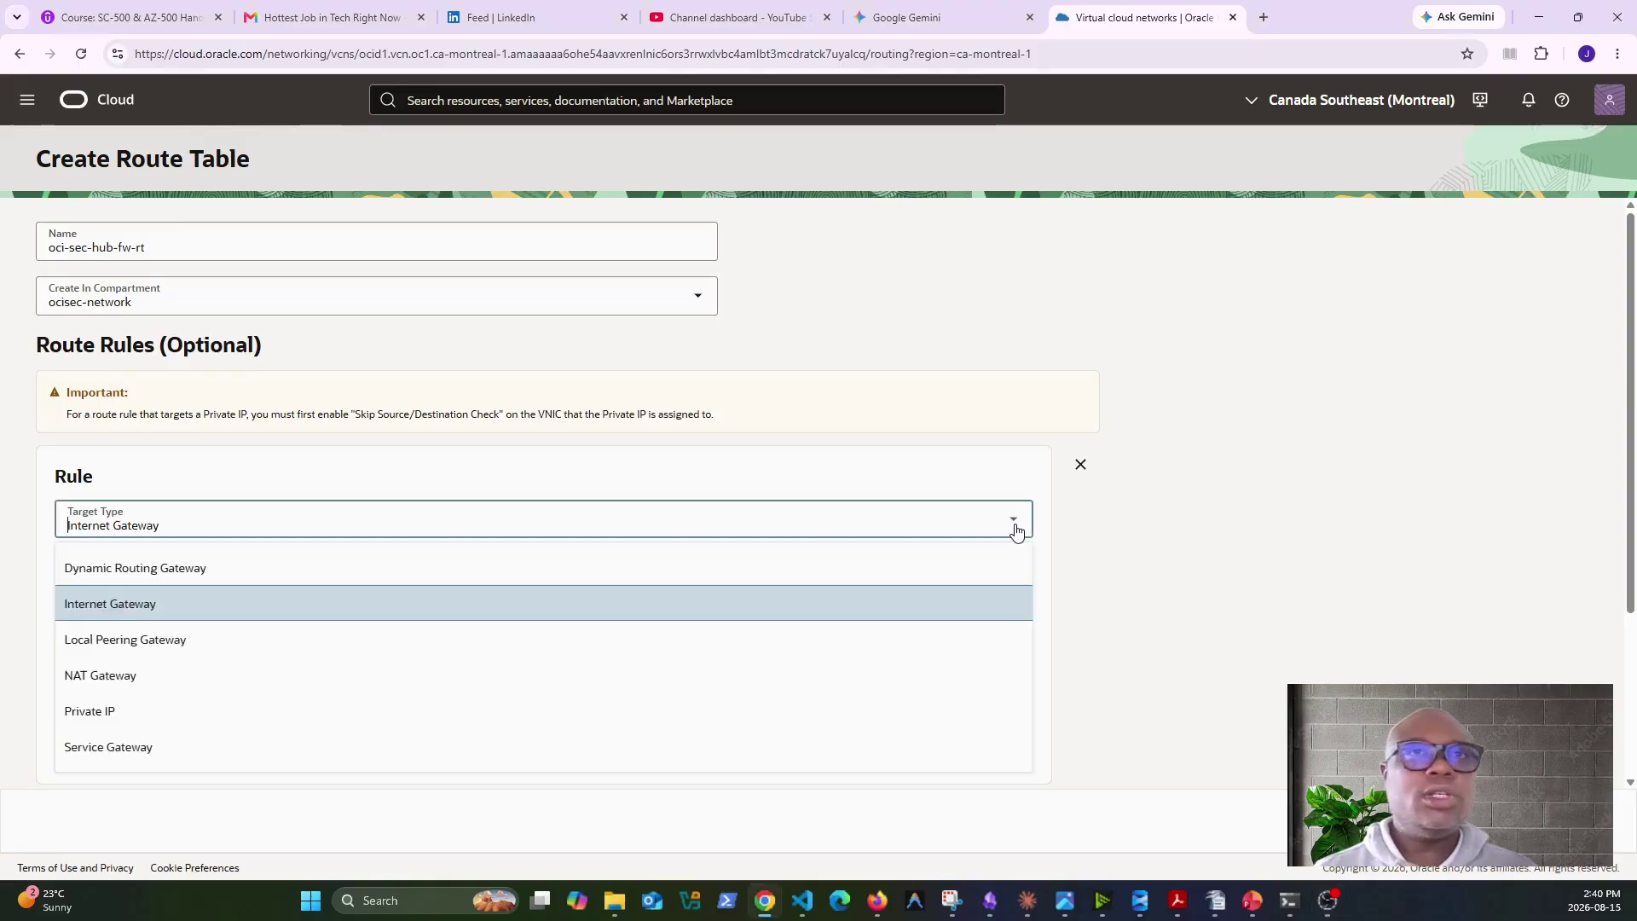
pyautogui.click(133, 678)
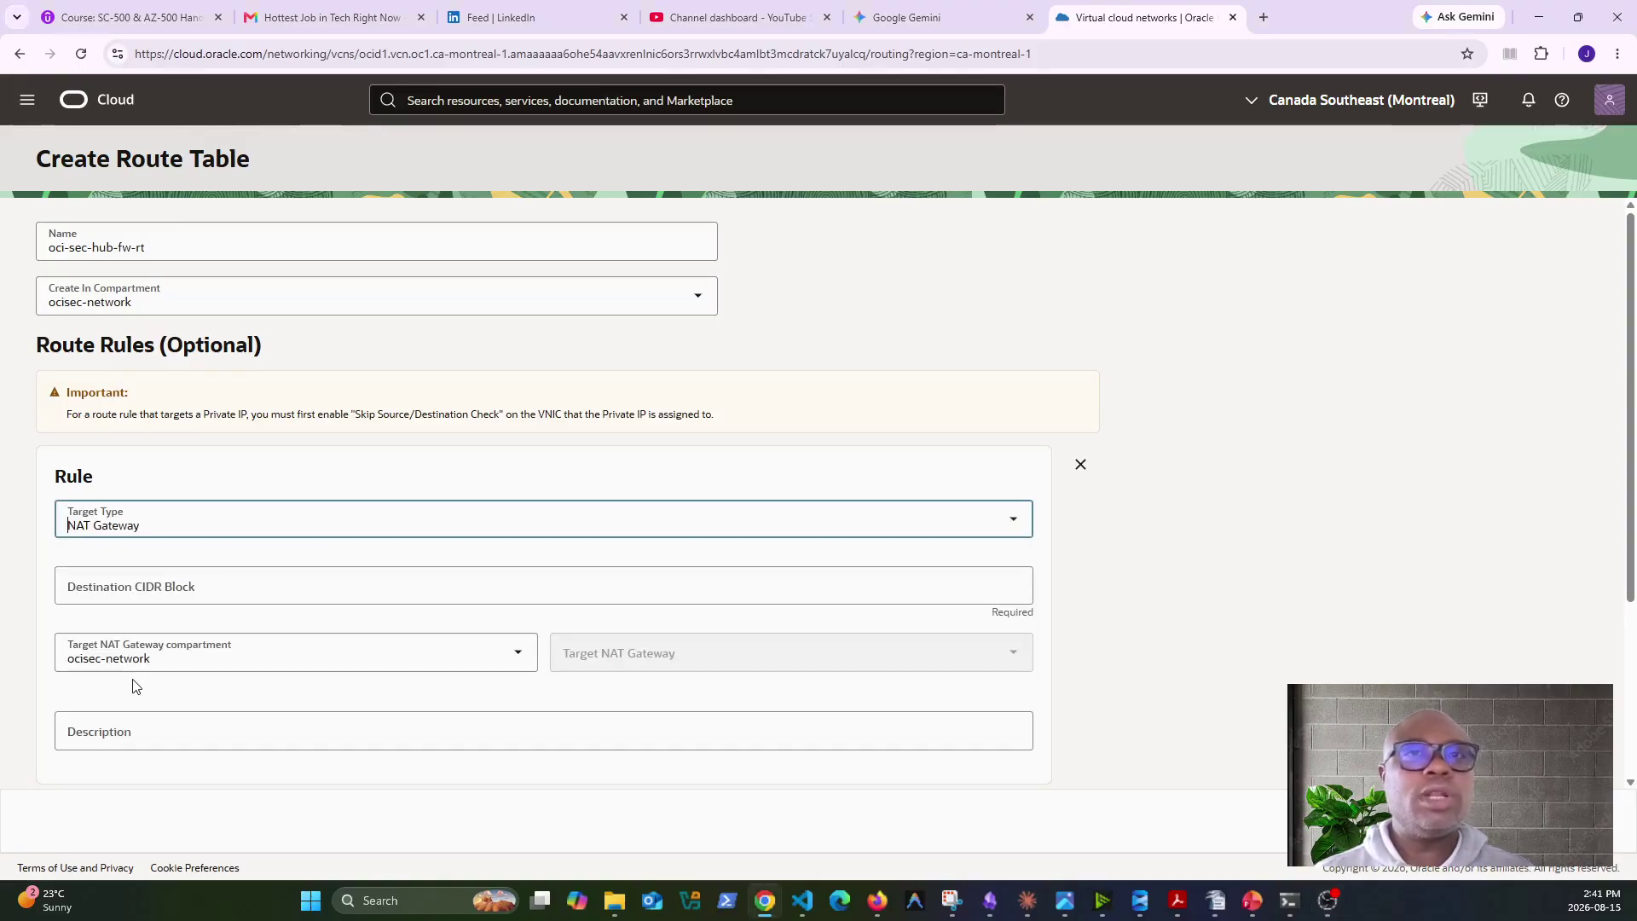
pyautogui.click(304, 584)
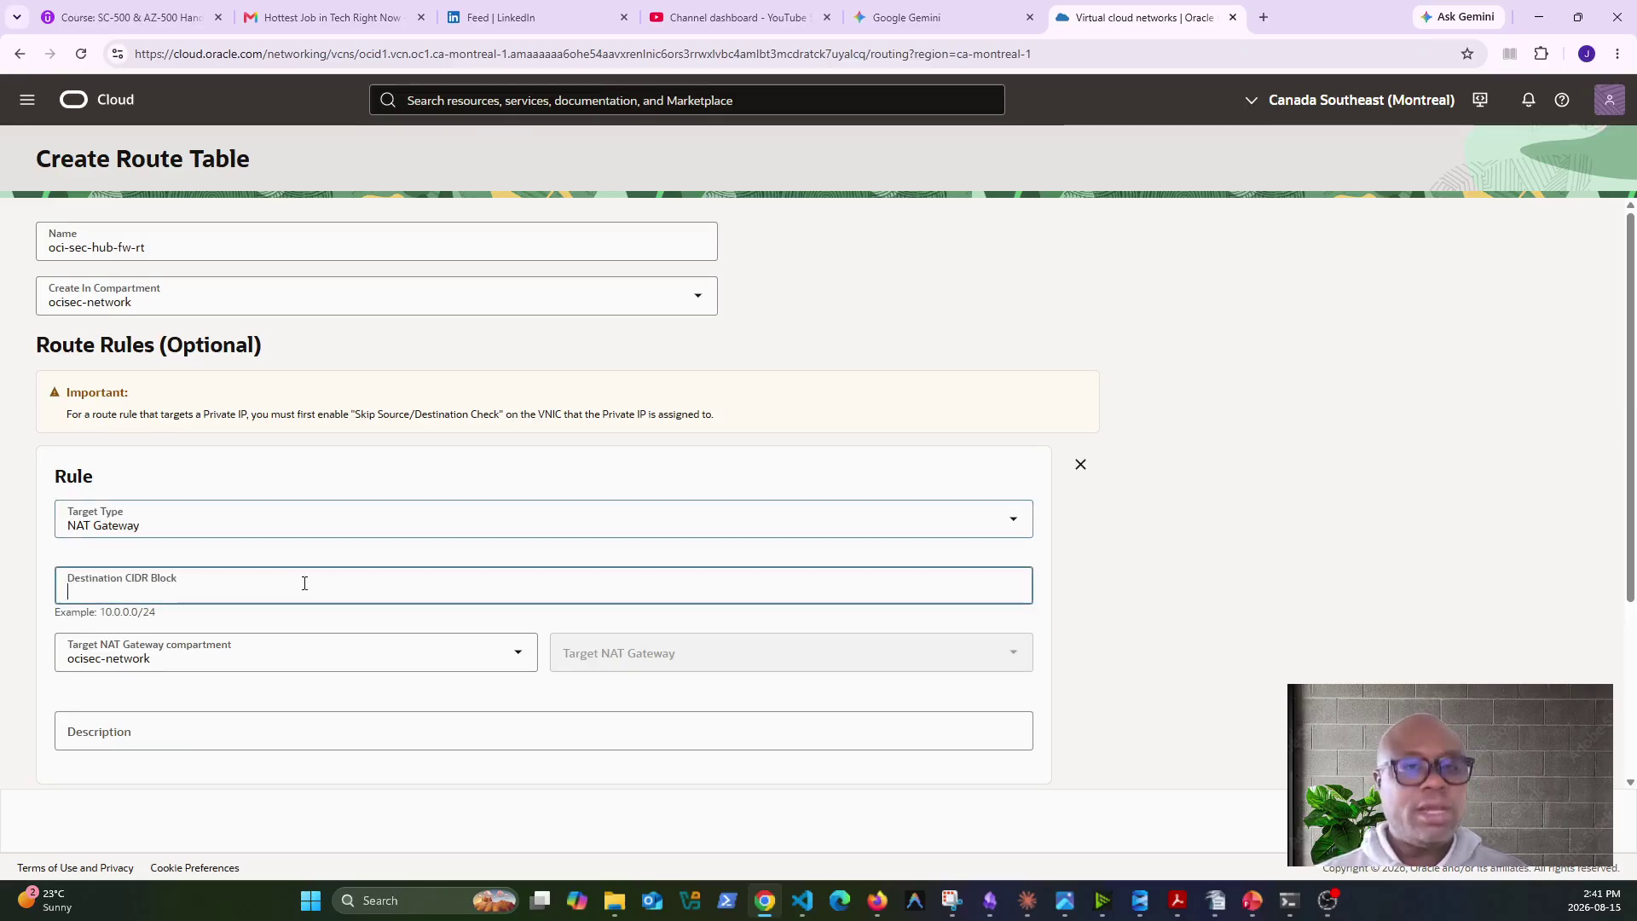
pyautogui.click(662, 655)
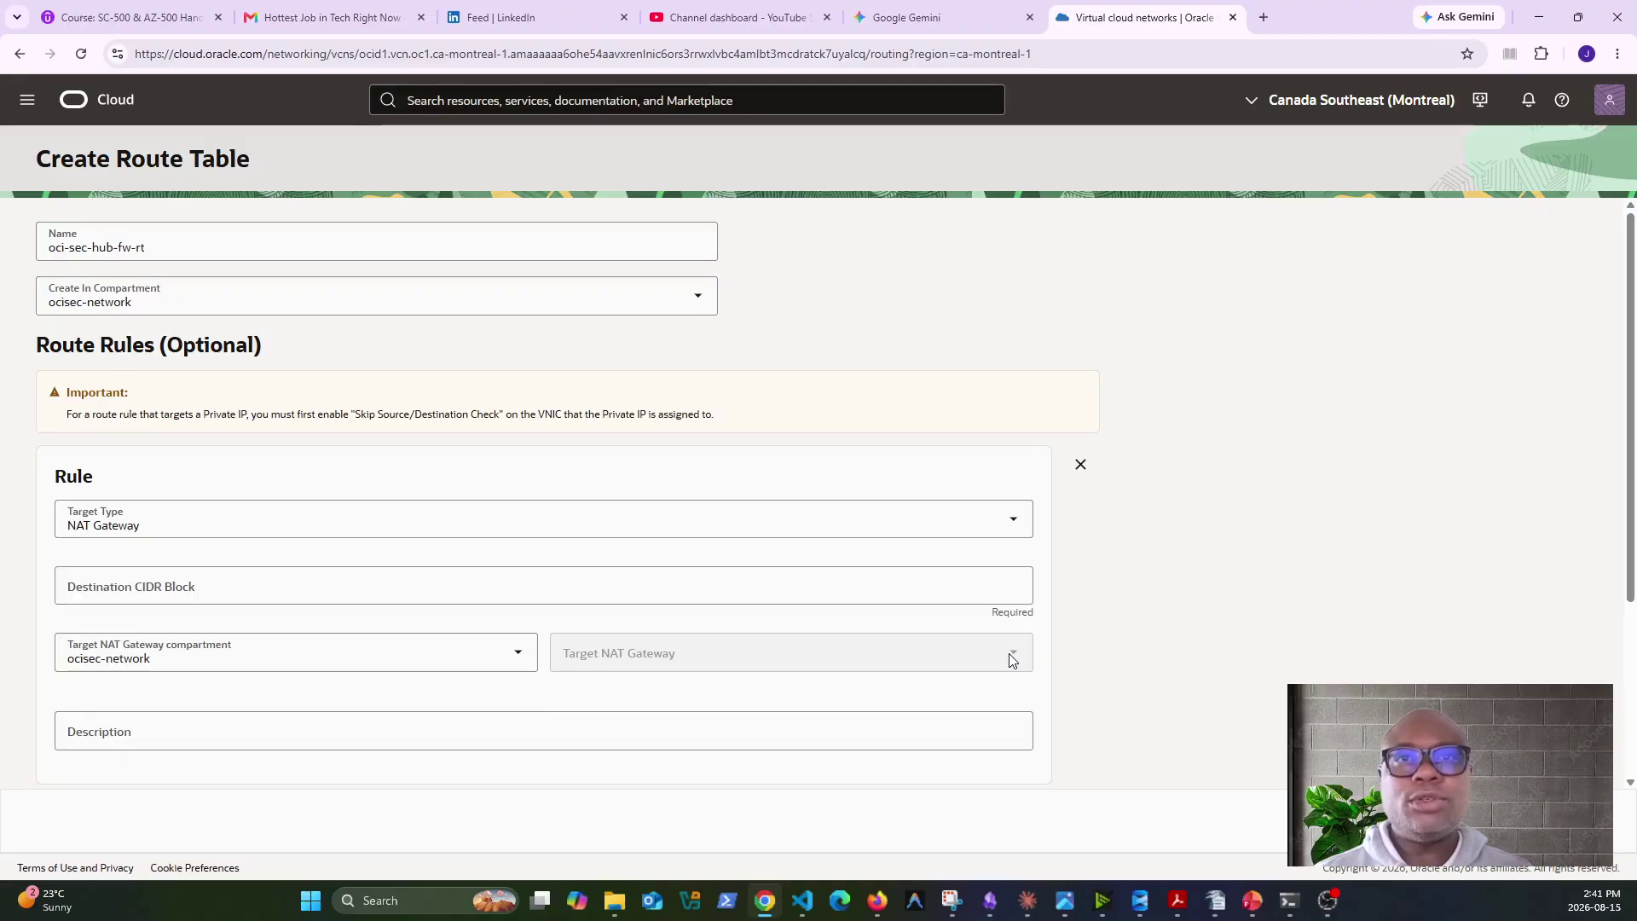
pyautogui.click(1010, 521)
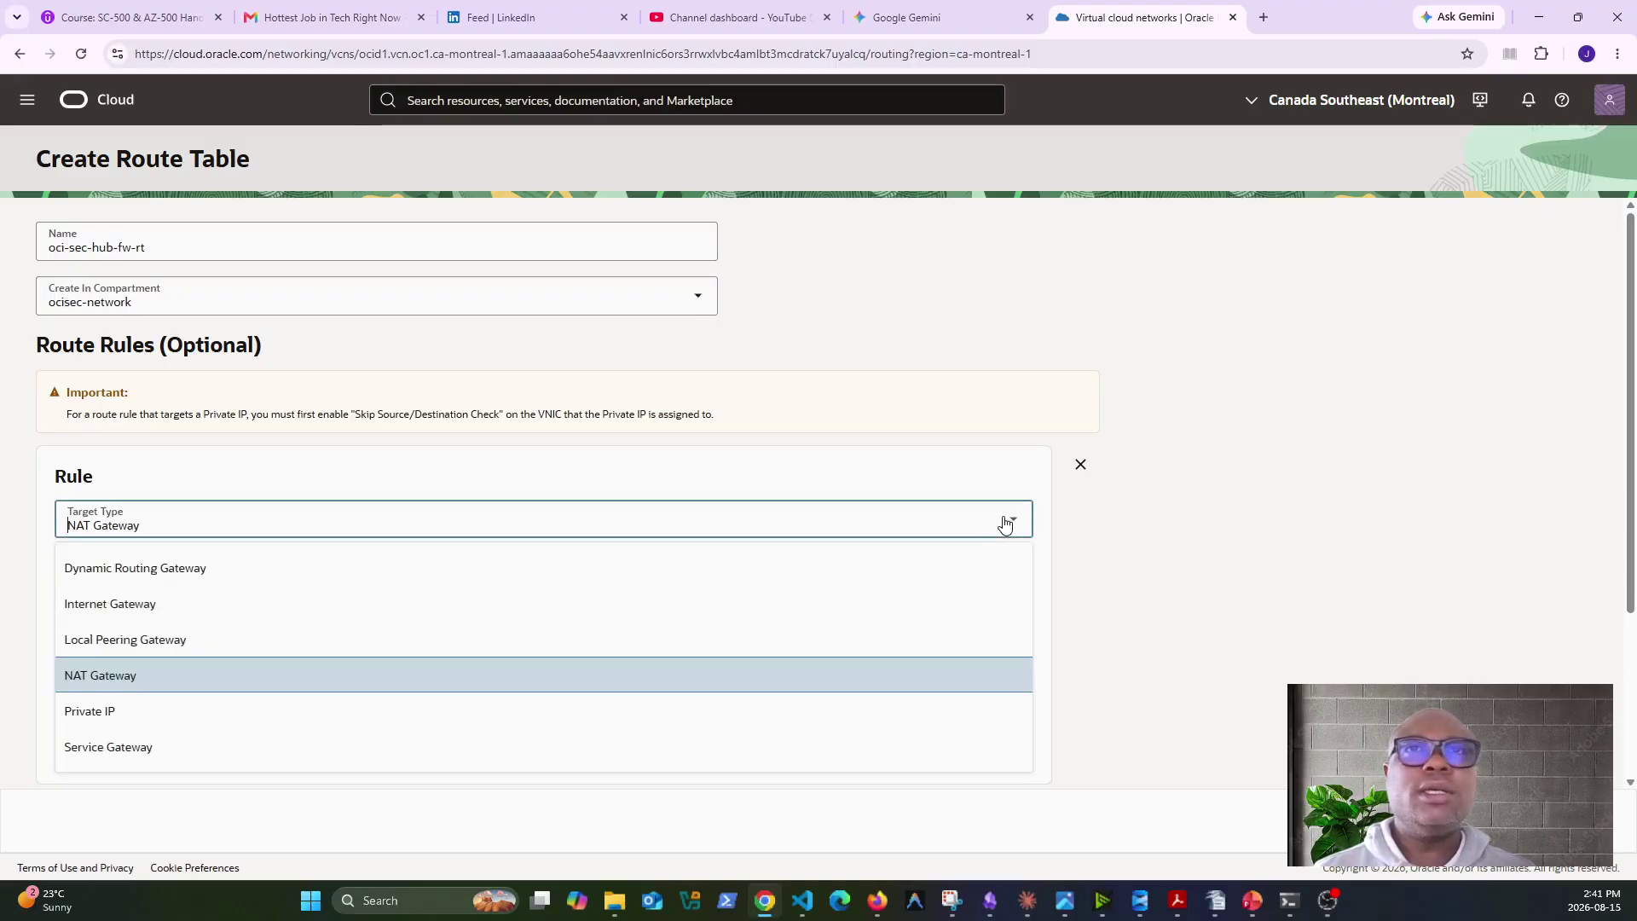
pyautogui.click(118, 748)
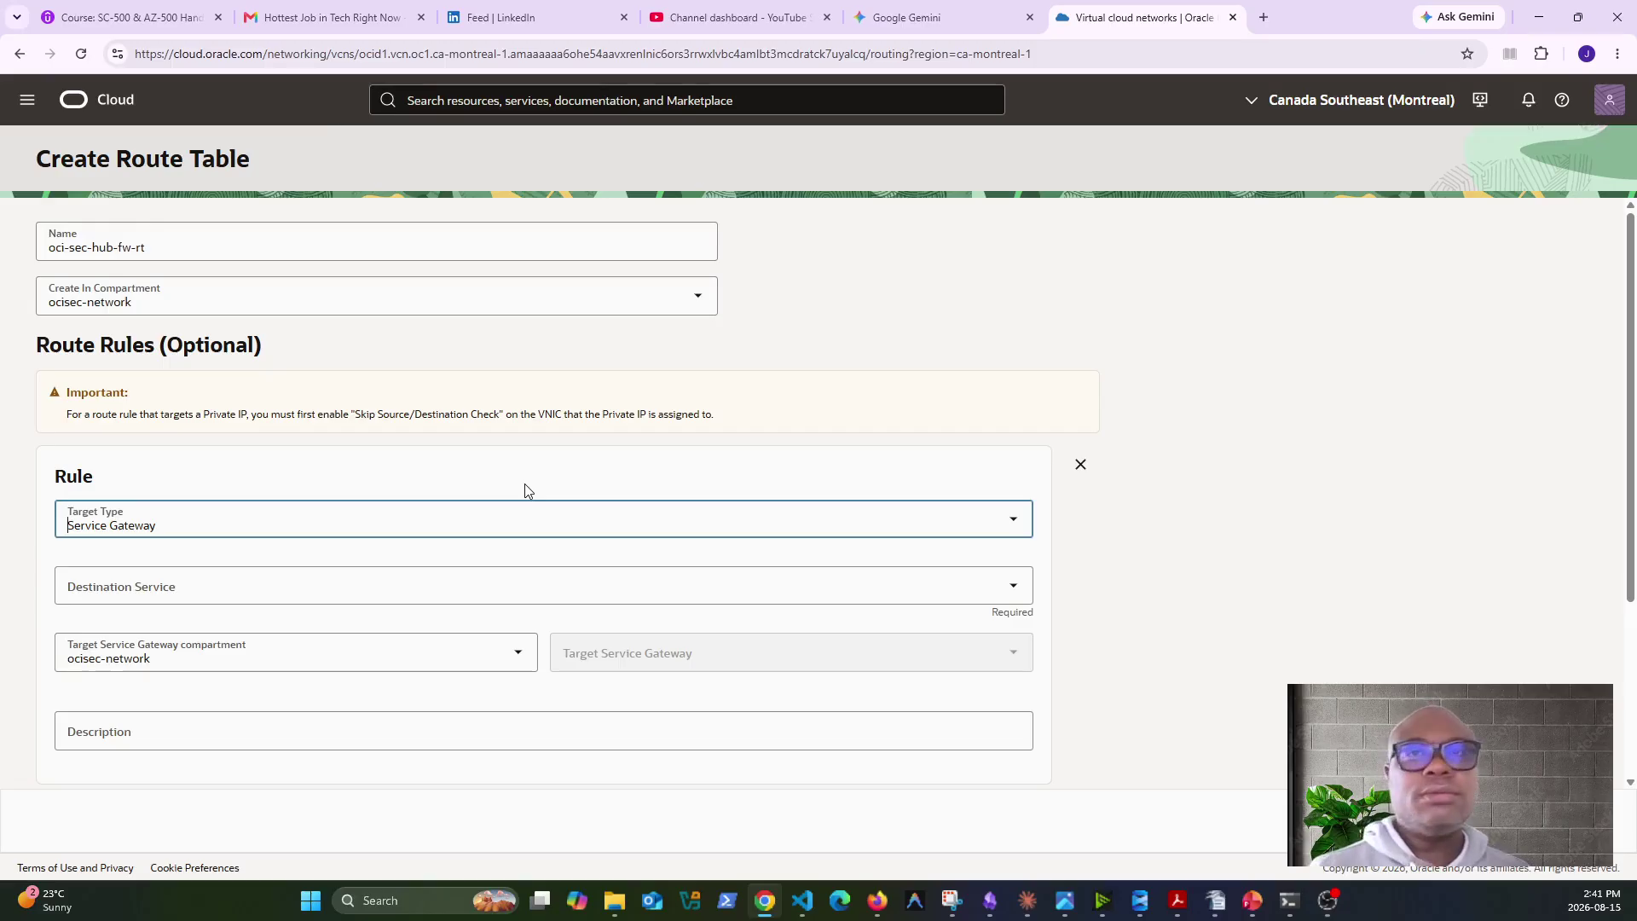
# Set the oci-sec-hub-fw-rt rule's target type to Internet Gateway and its destination CIDR block to 0.0.0.0/0.
pyautogui.click(532, 533)
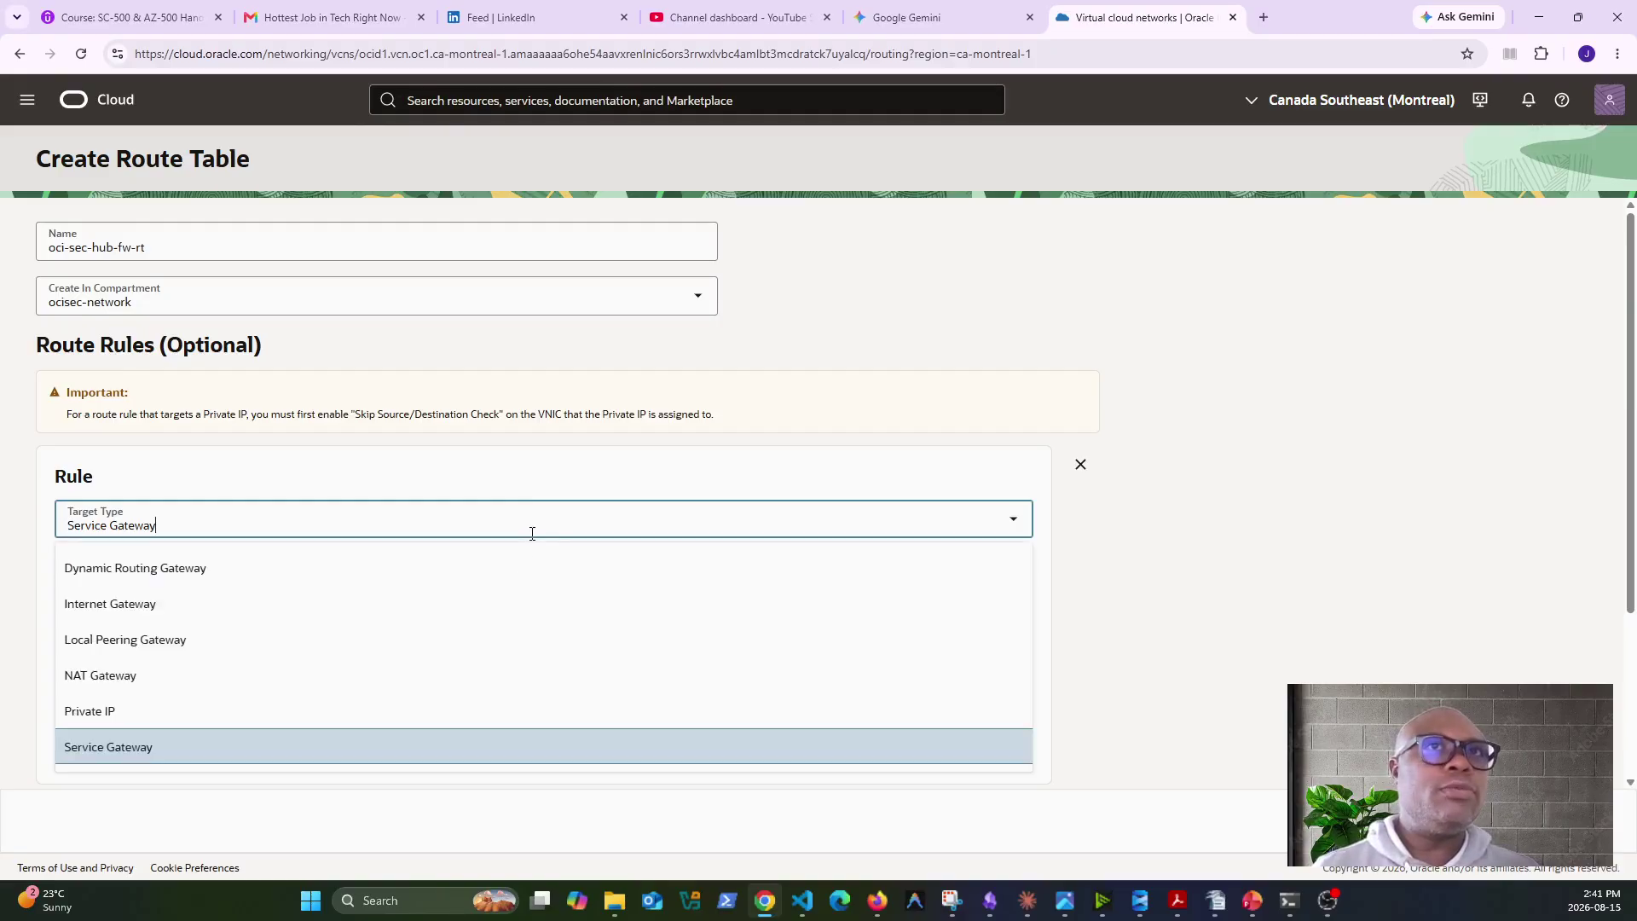
pyautogui.click(157, 604)
pyautogui.click(317, 601)
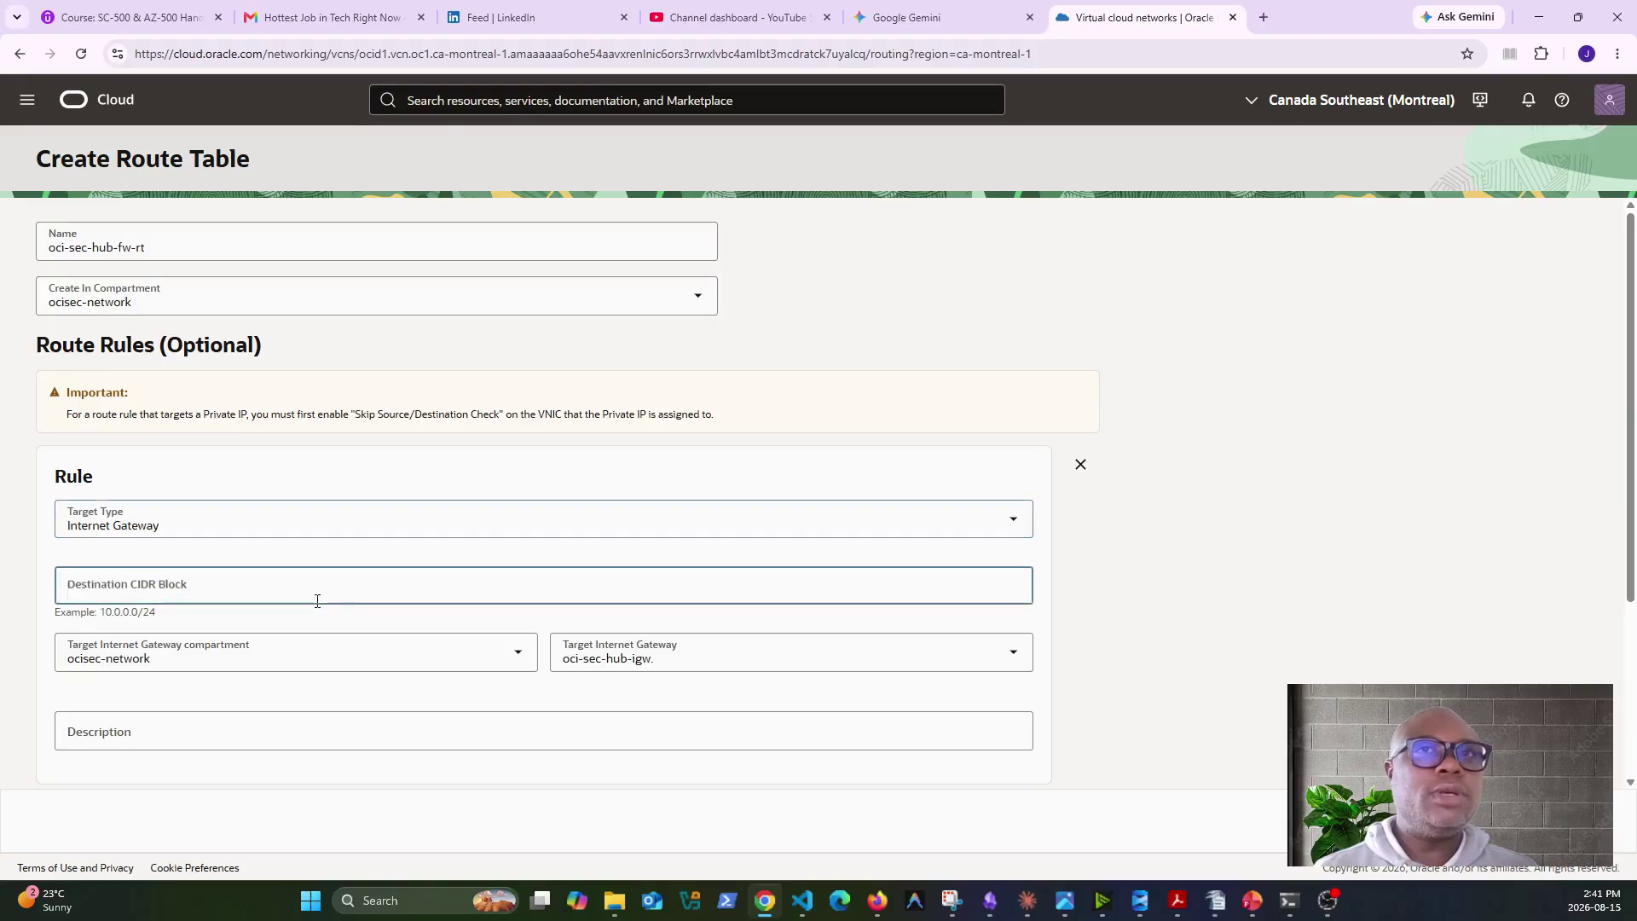
pyautogui.write('0.0.0.0/0')
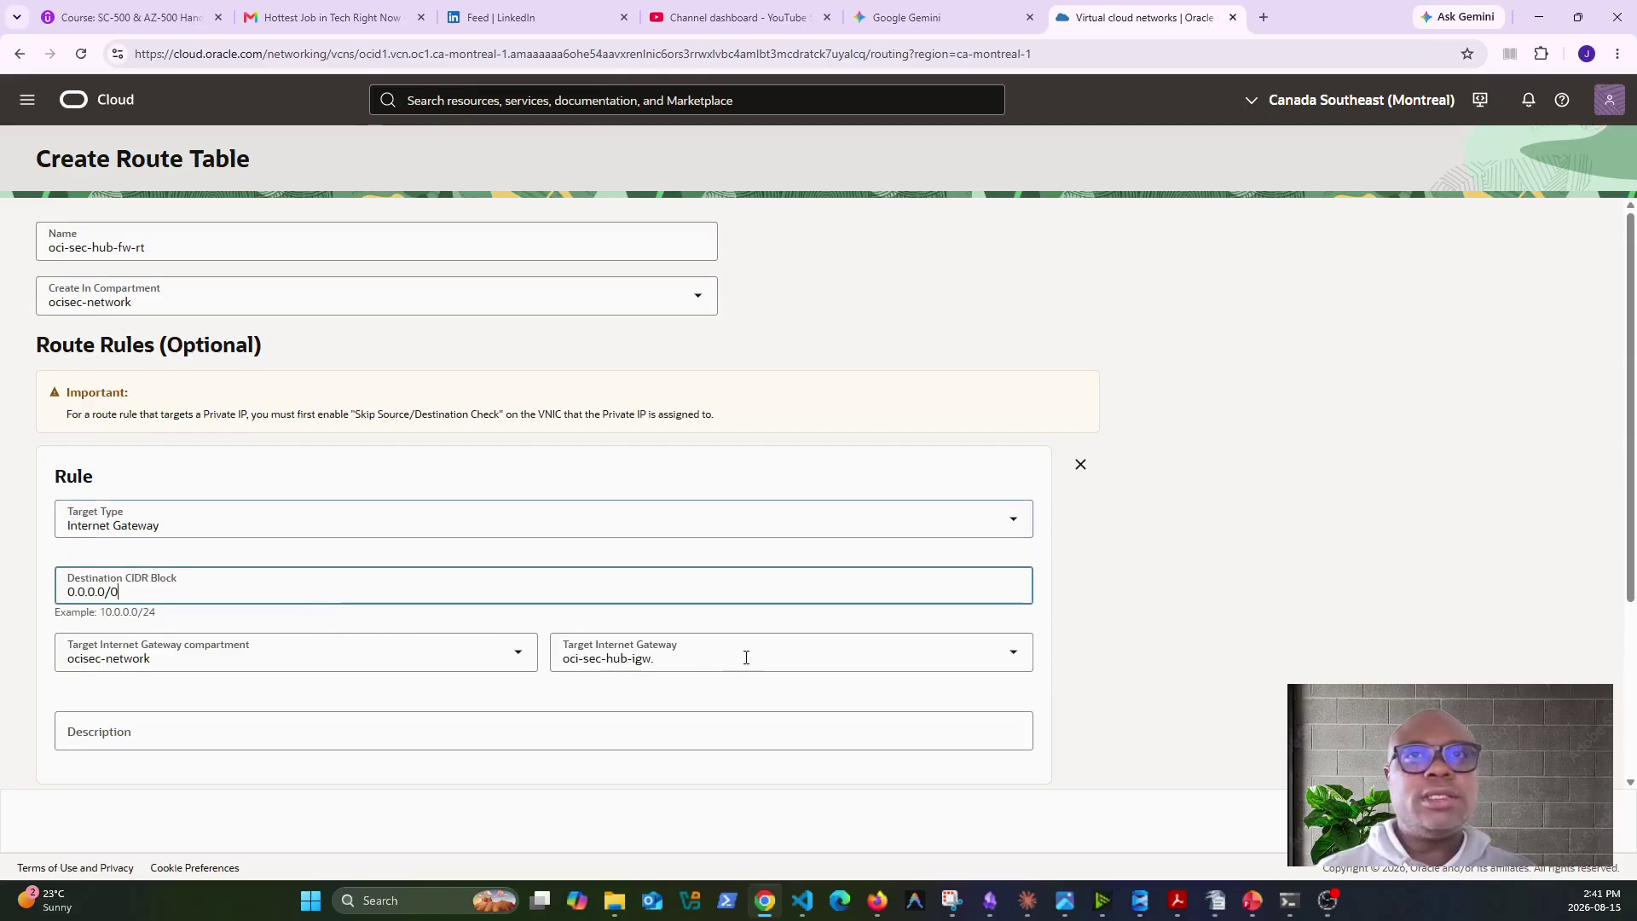
# Target the oci-sec-hub-fw-rt rule at the gateway 'oci-sec-hub-igw.', create the route table and refresh the list of route tables.
pyautogui.click(724, 662)
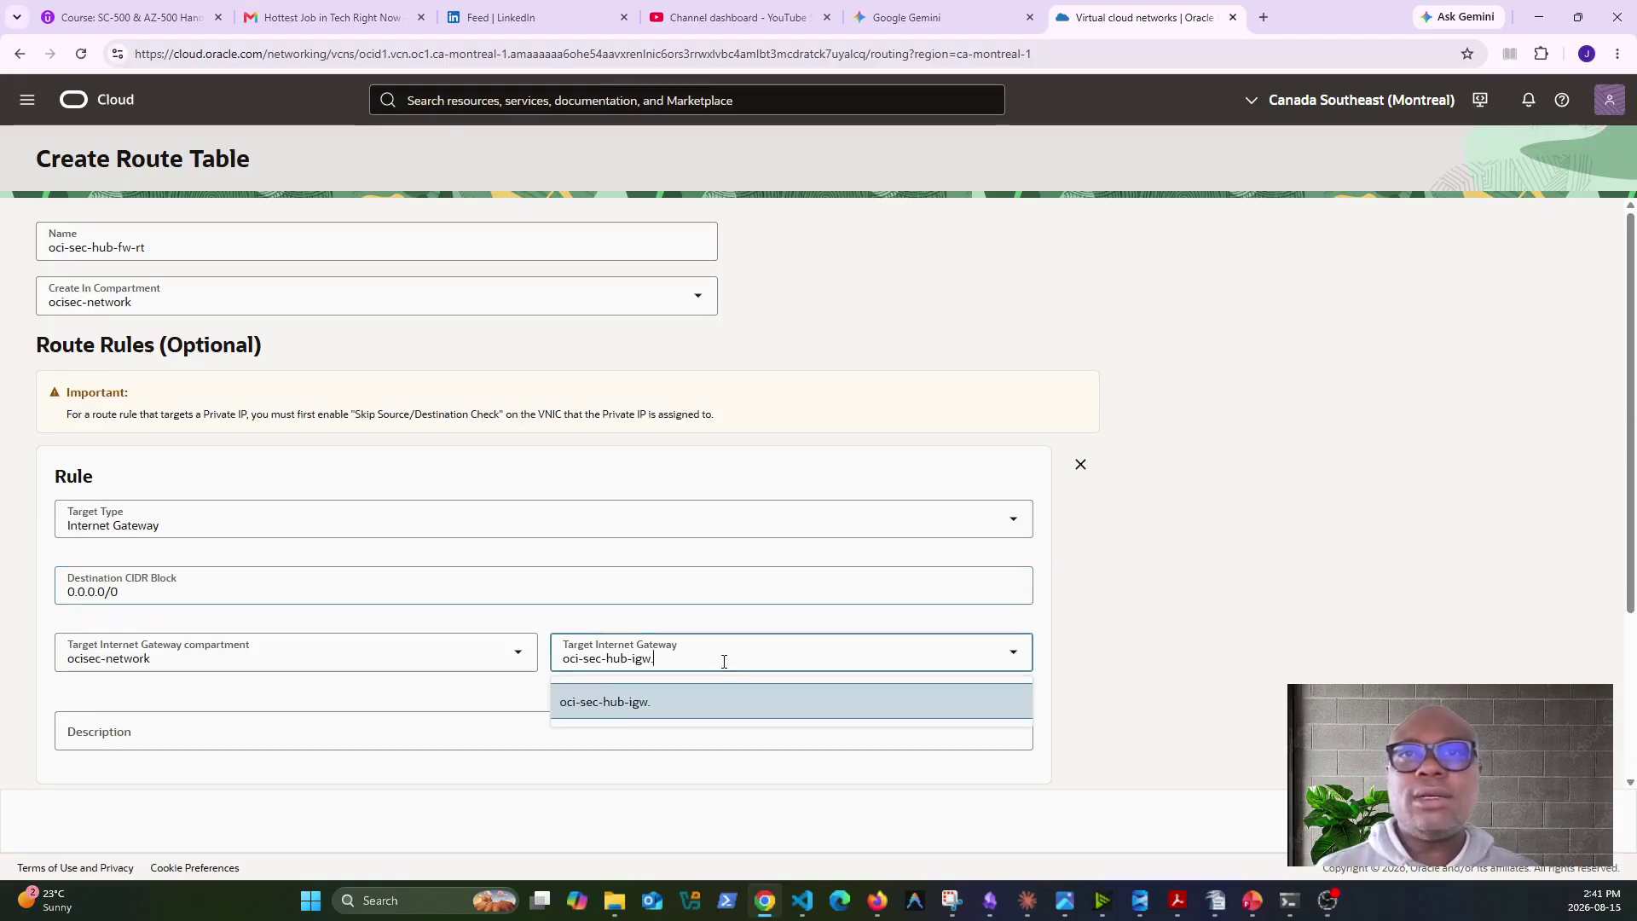
pyautogui.click(658, 703)
pyautogui.scroll(-1, 1134, 708)
pyautogui.scroll(-2, 1134, 707)
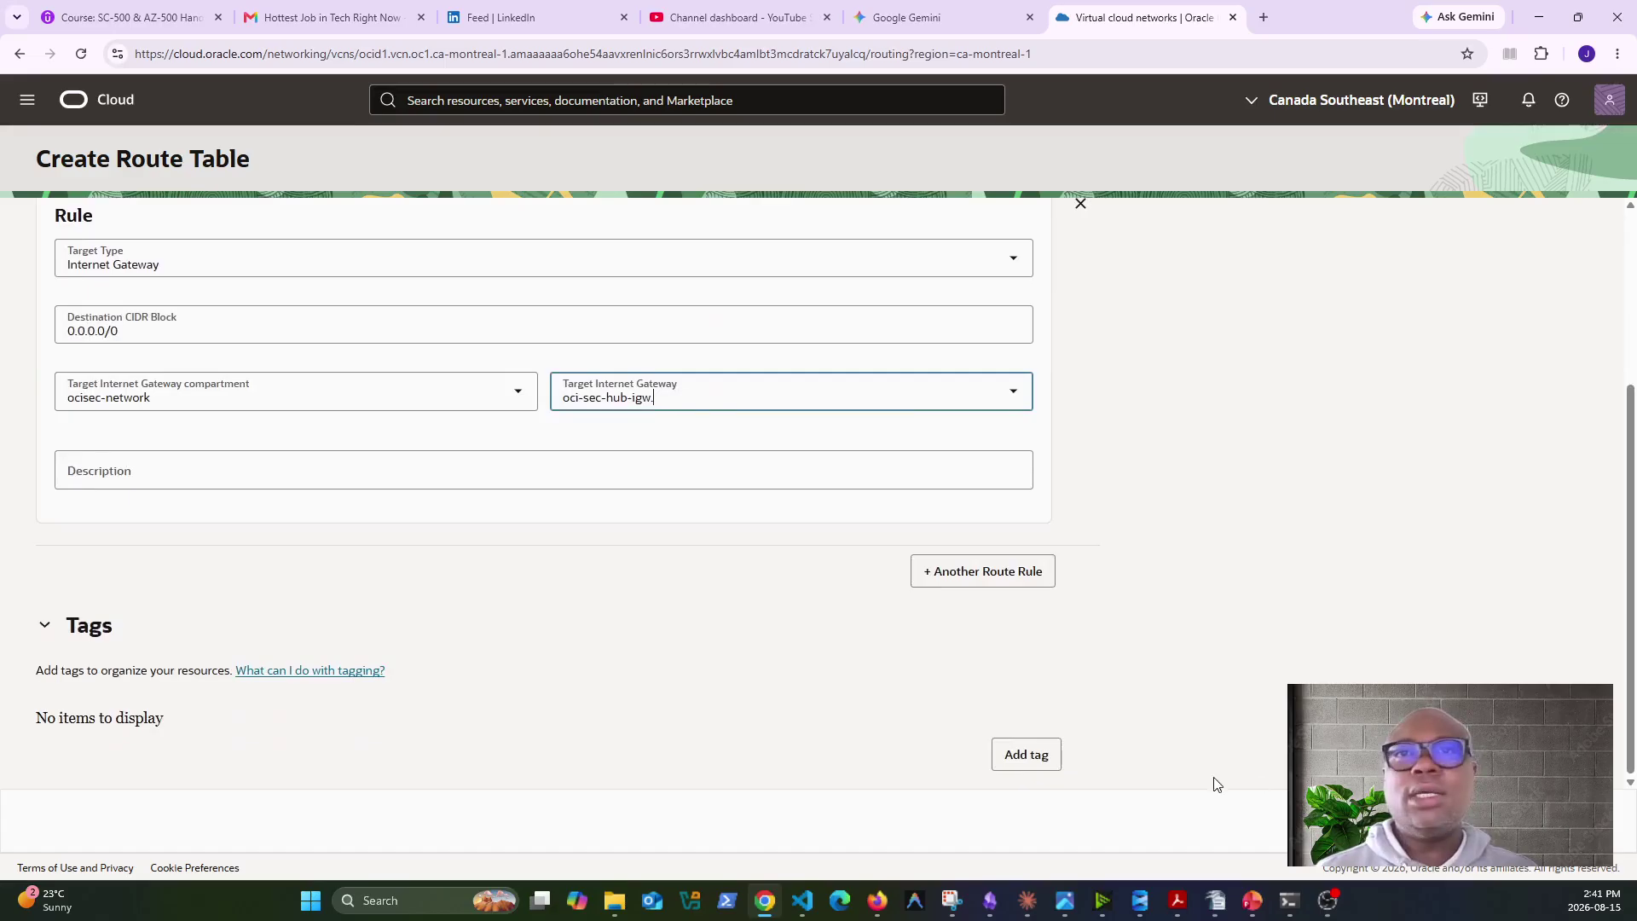
pyautogui.click(1571, 821)
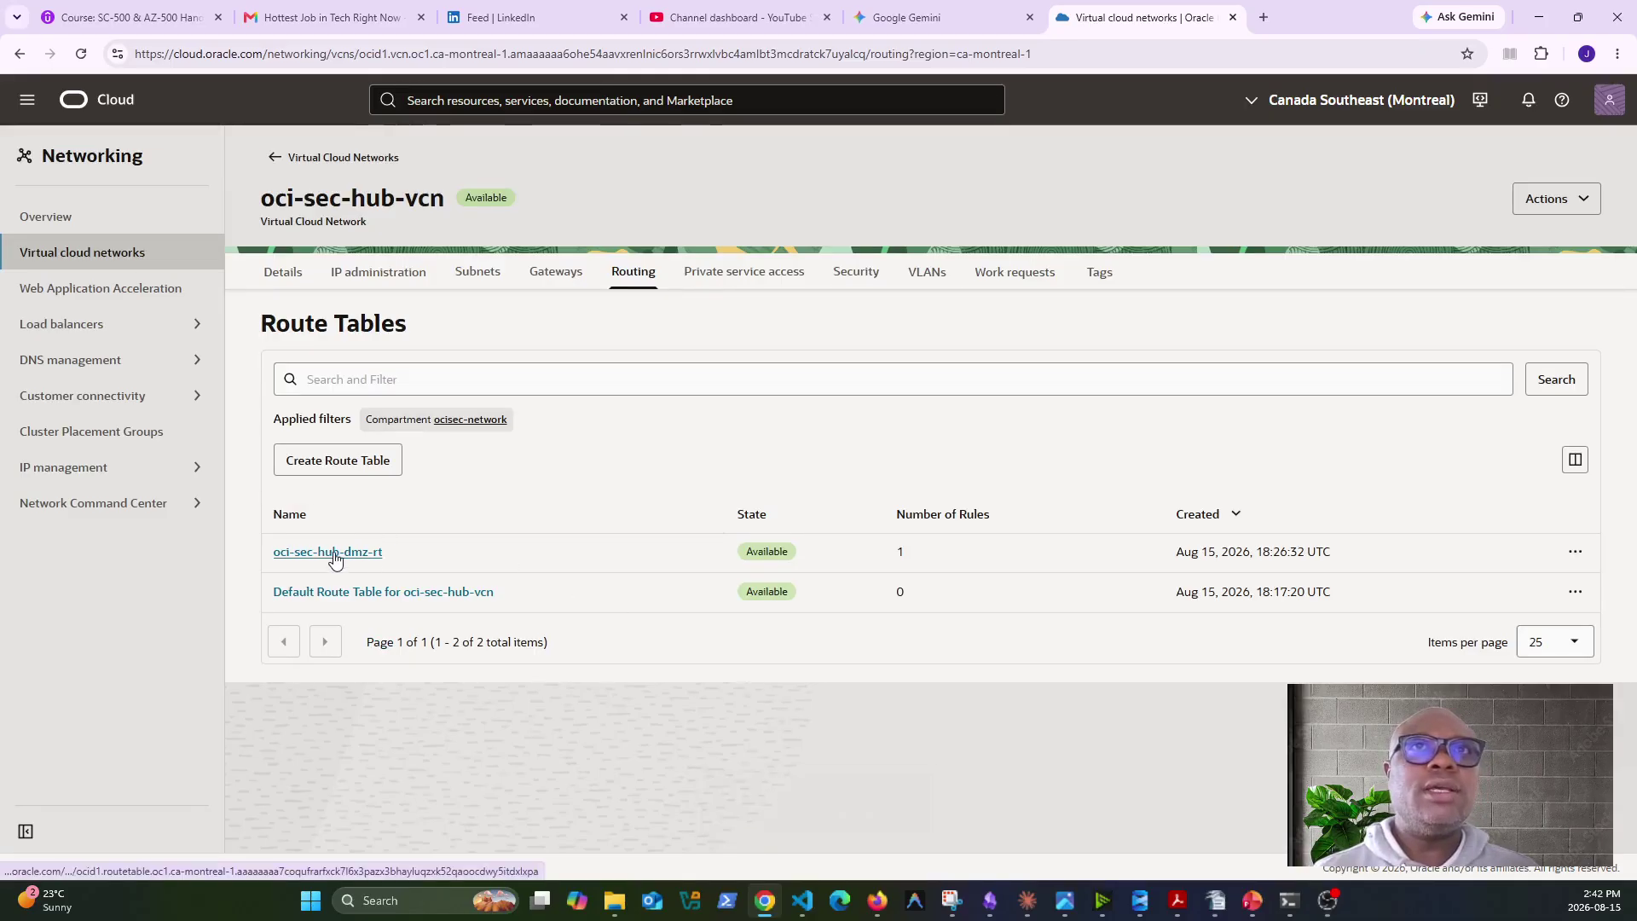
pyautogui.click(81, 55)
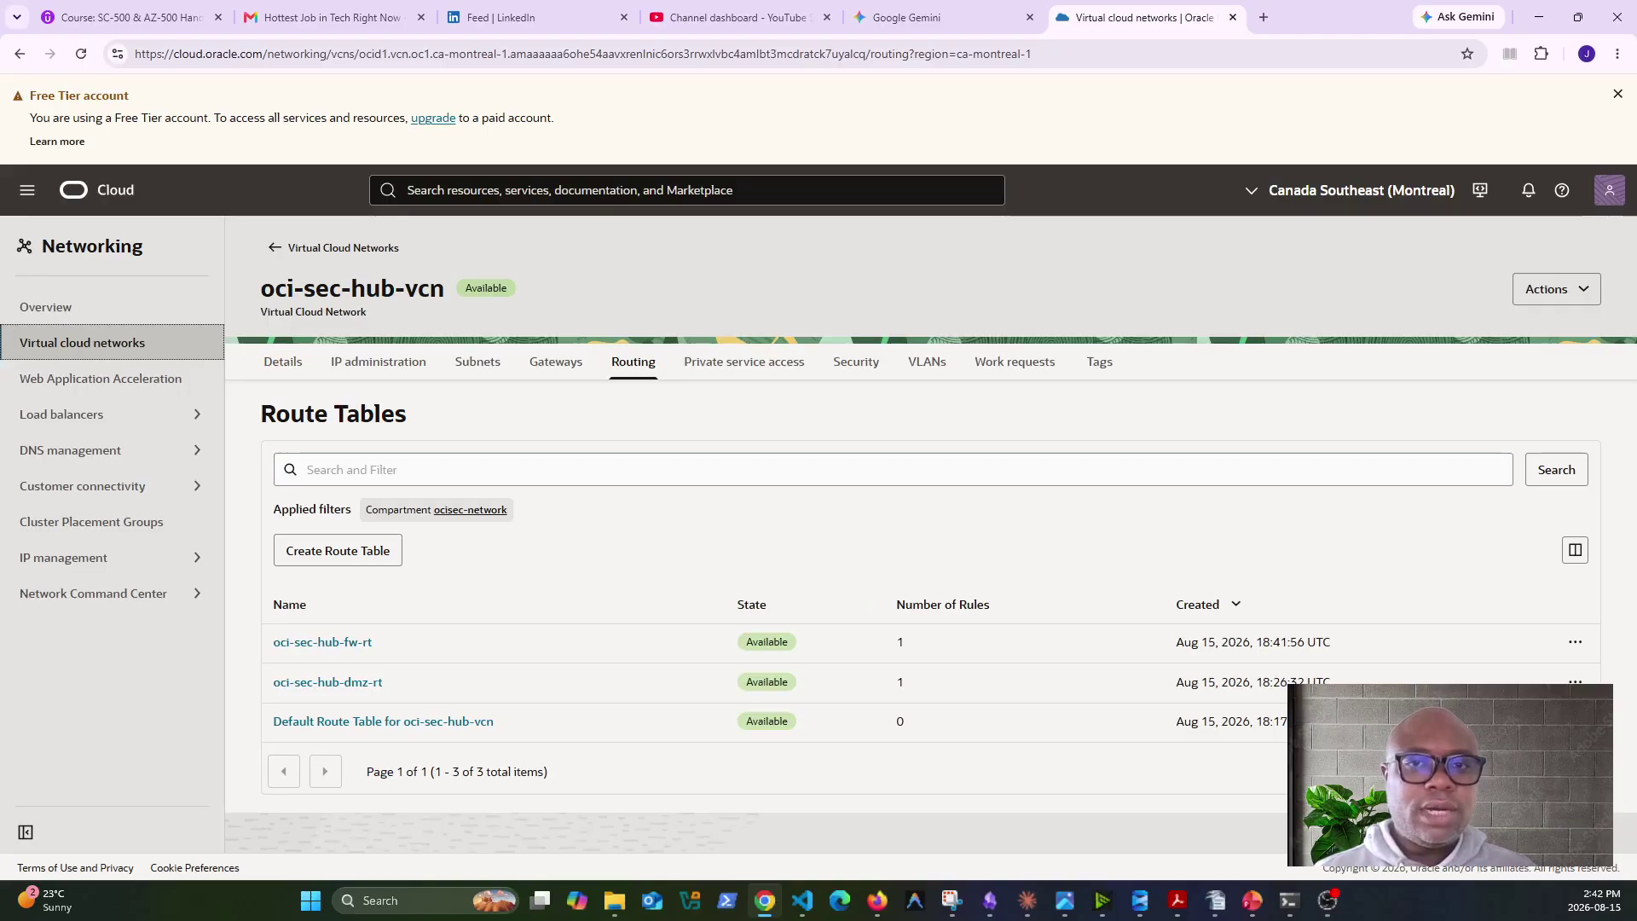
# Edit the 'oci-sec-hub-fw.' subnet to use the route table oci-sec-hub-fw-rt, save it and review the subnet's details.
pyautogui.hotkey('alt', 'Tab')
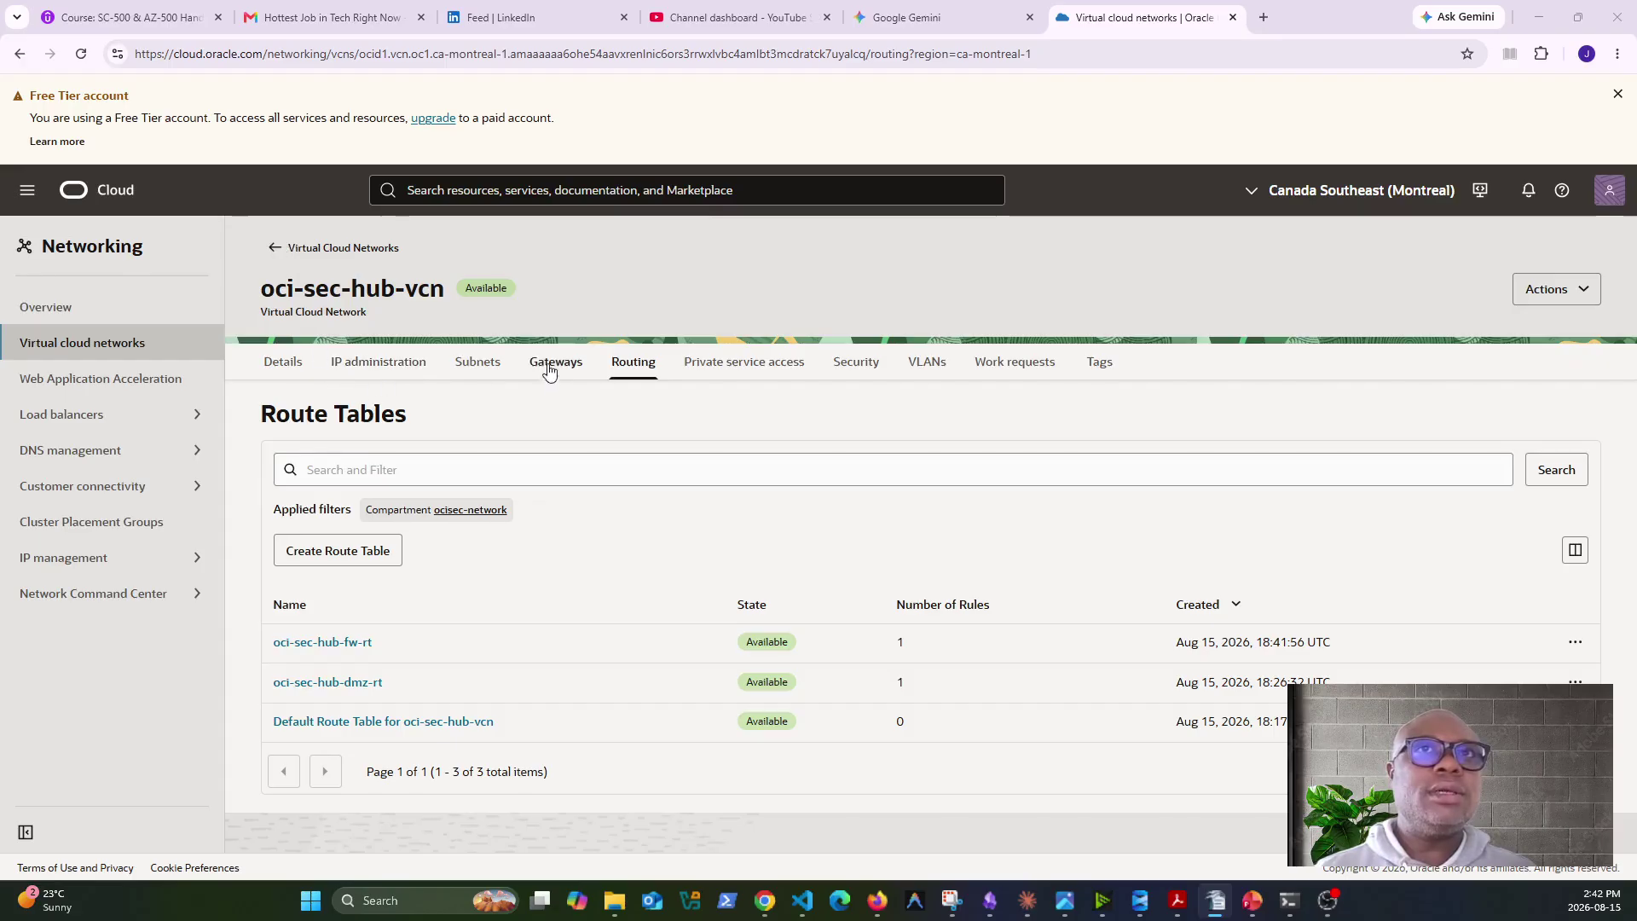
pyautogui.click(471, 372)
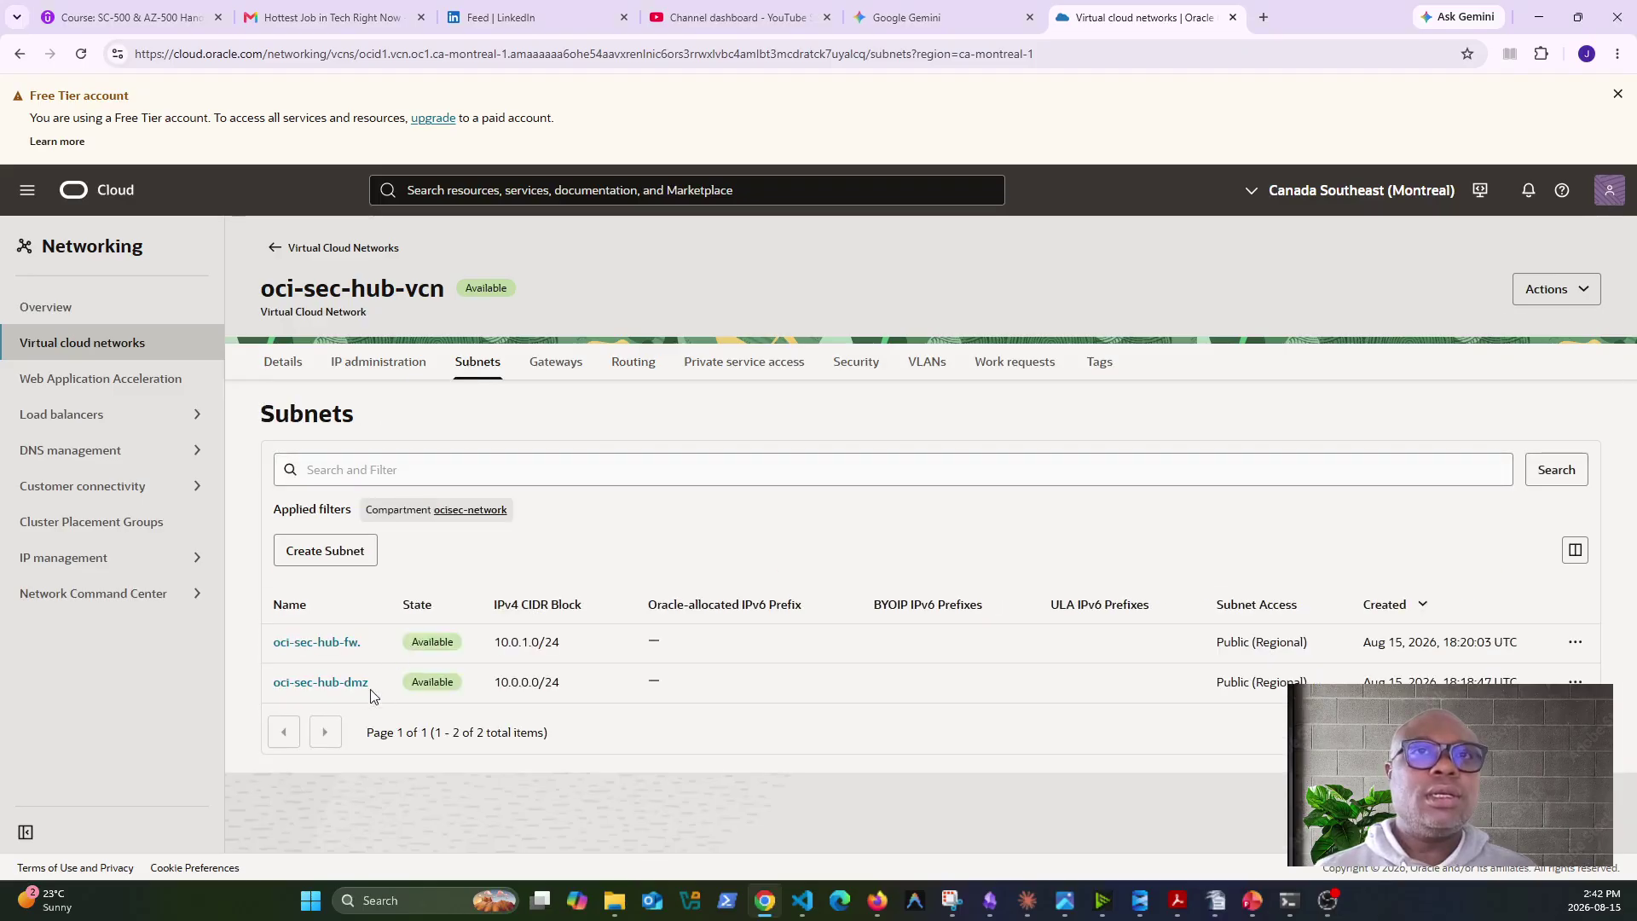
pyautogui.click(319, 645)
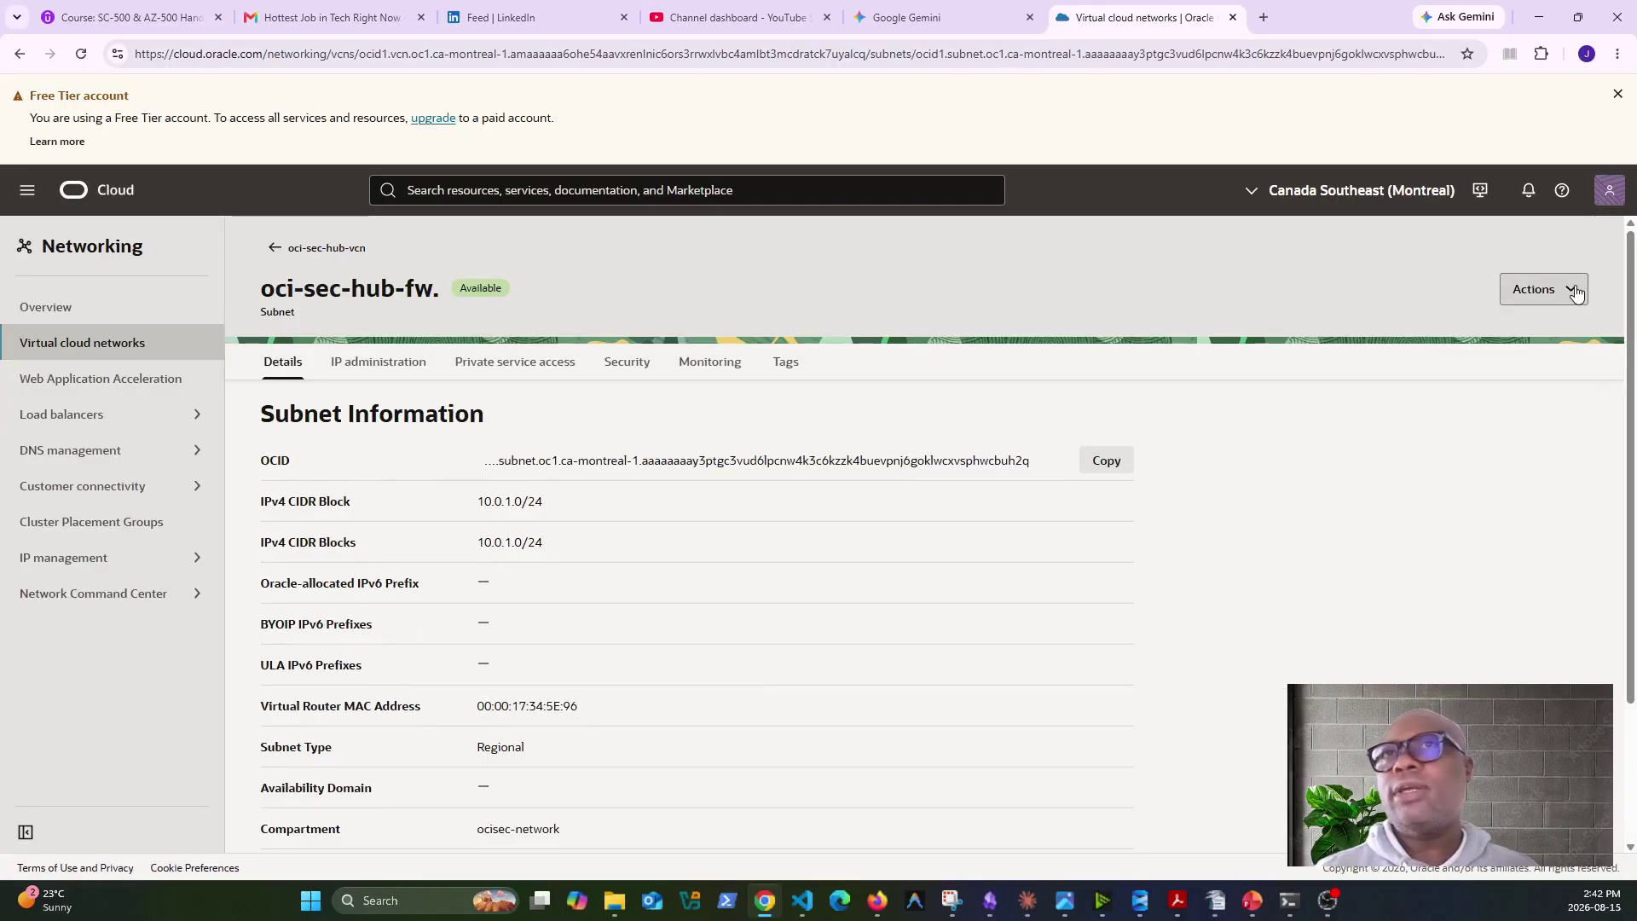
pyautogui.click(1569, 288)
pyautogui.click(1457, 341)
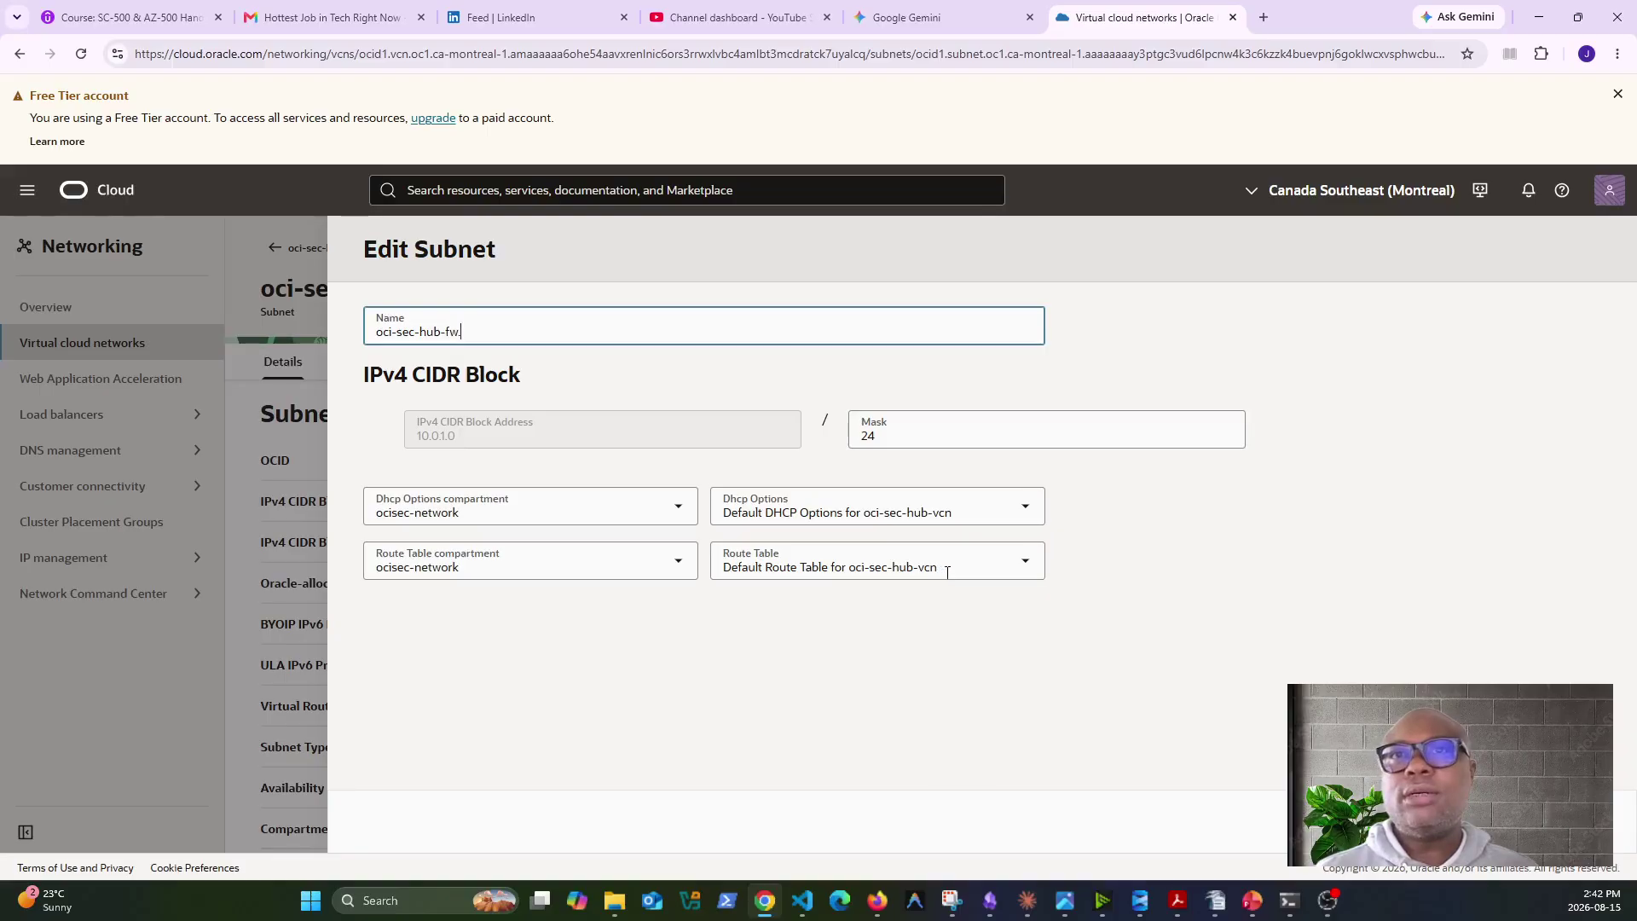
pyautogui.click(1012, 564)
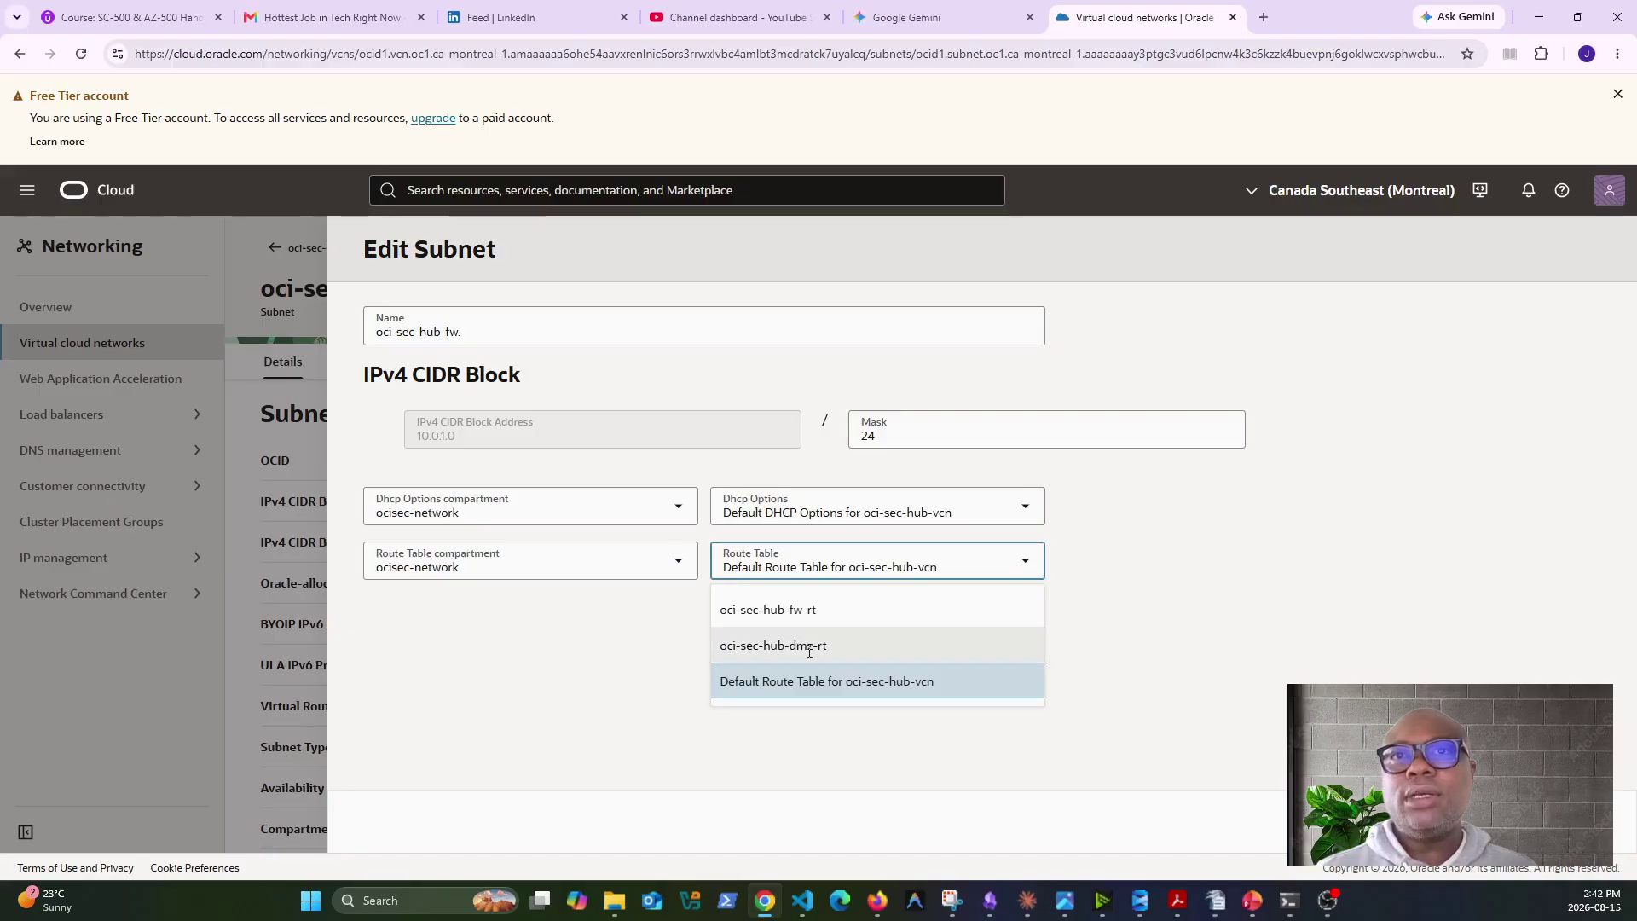
pyautogui.click(805, 610)
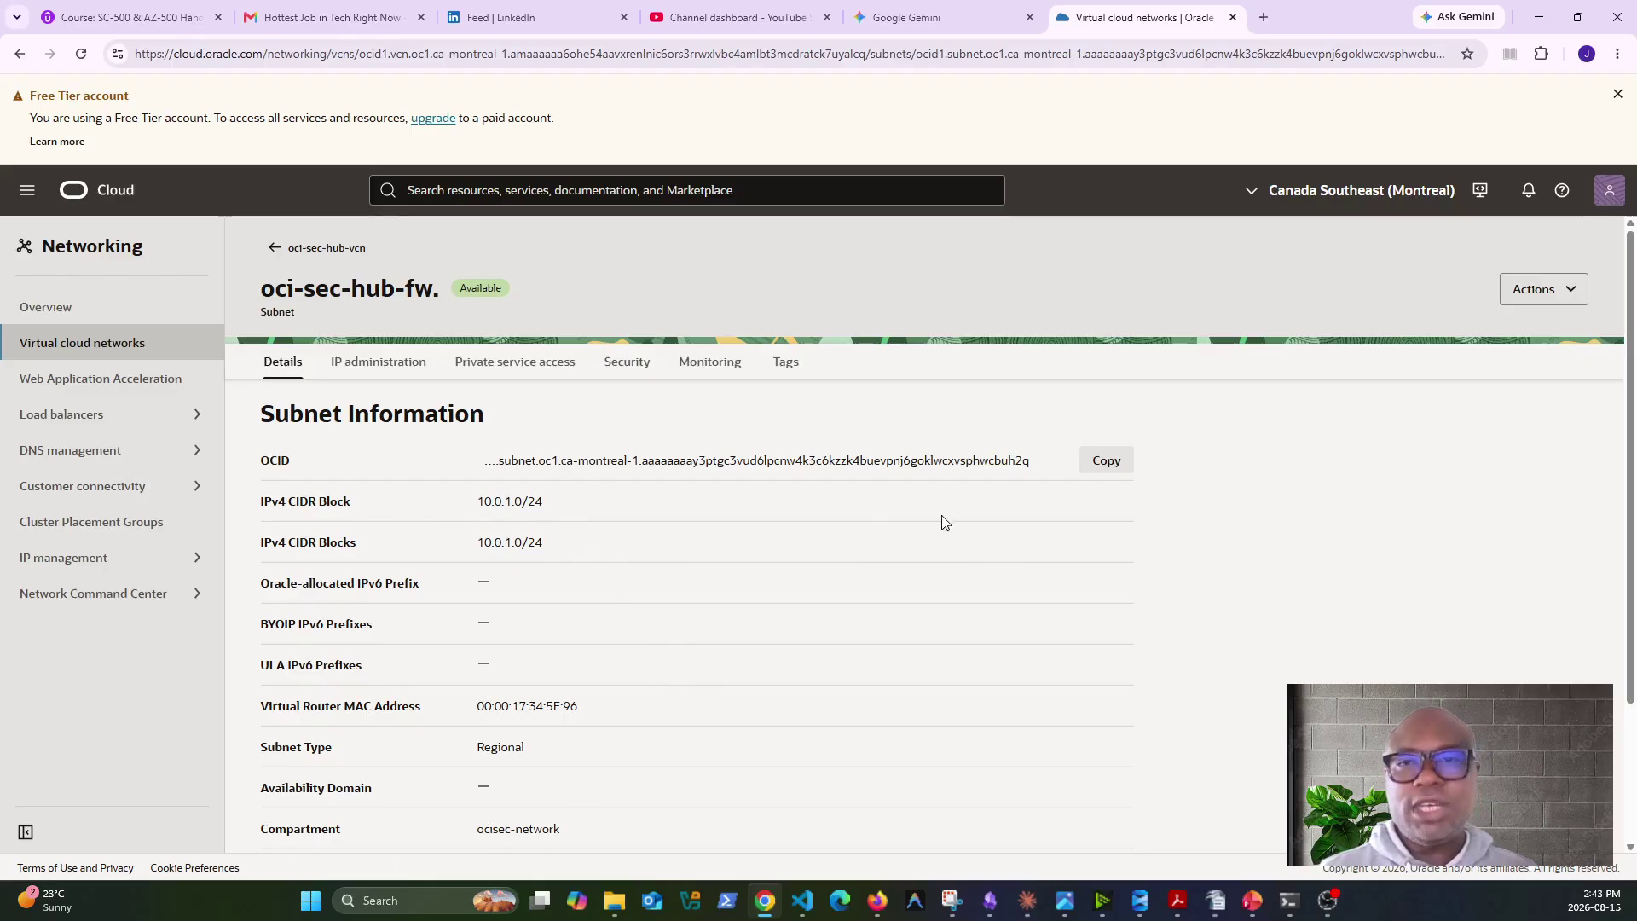
pyautogui.scroll(-2, 957, 665)
pyautogui.scroll(2, 958, 666)
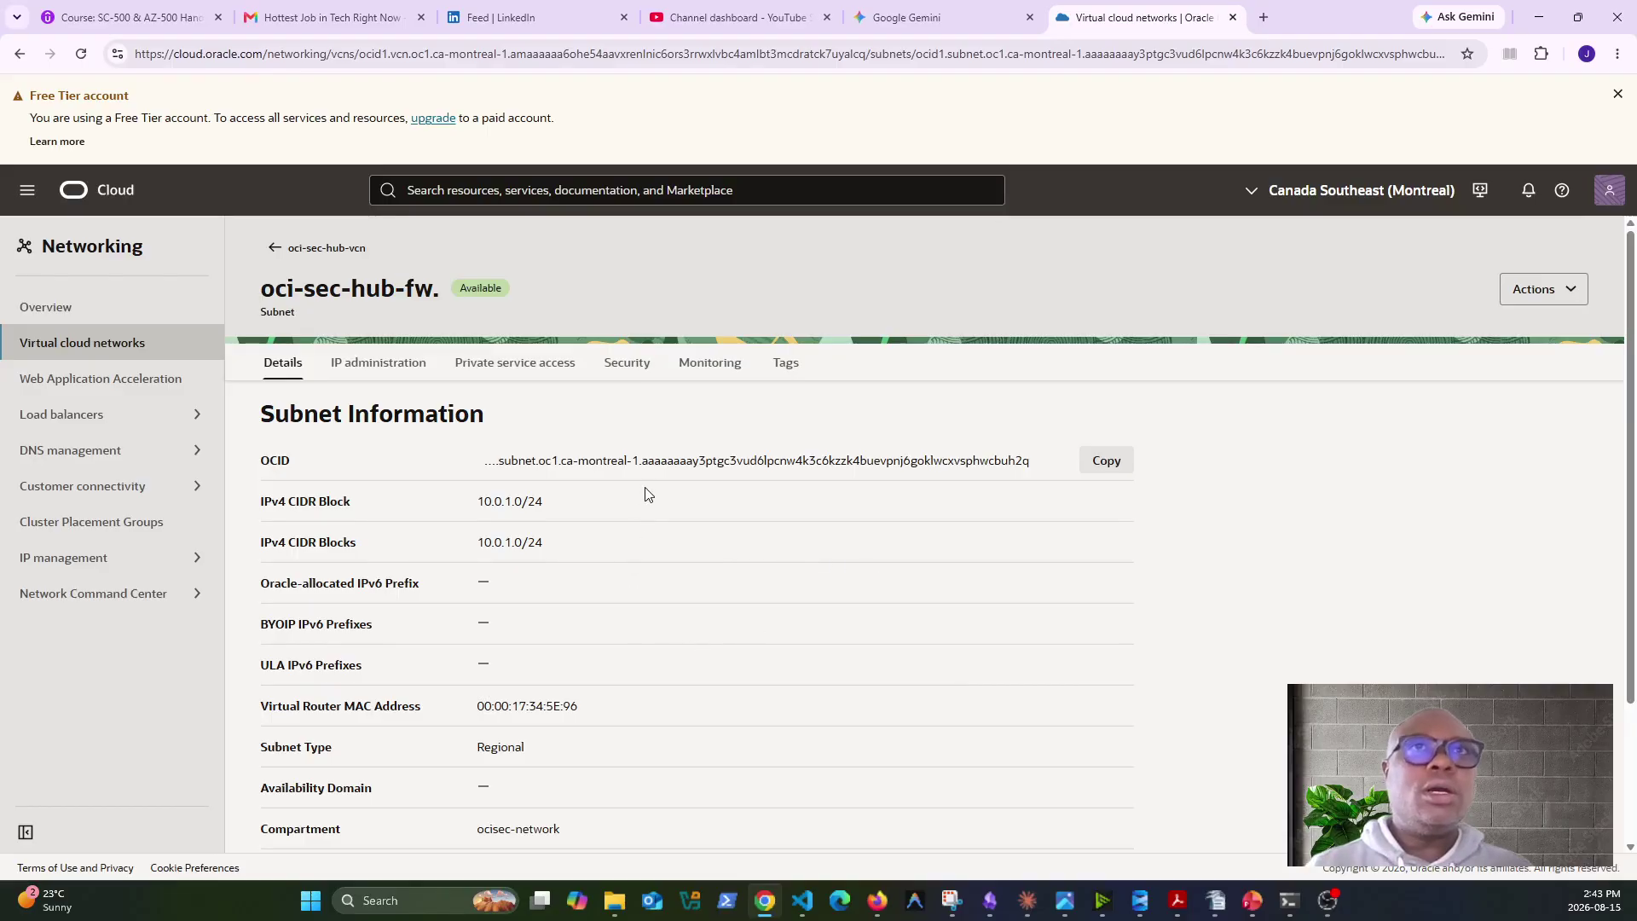
# Return to the list of virtual cloud networks and start a new VCN named oci-sec-spoke-vcn in the ocisec-network compartment.
pyautogui.click(281, 249)
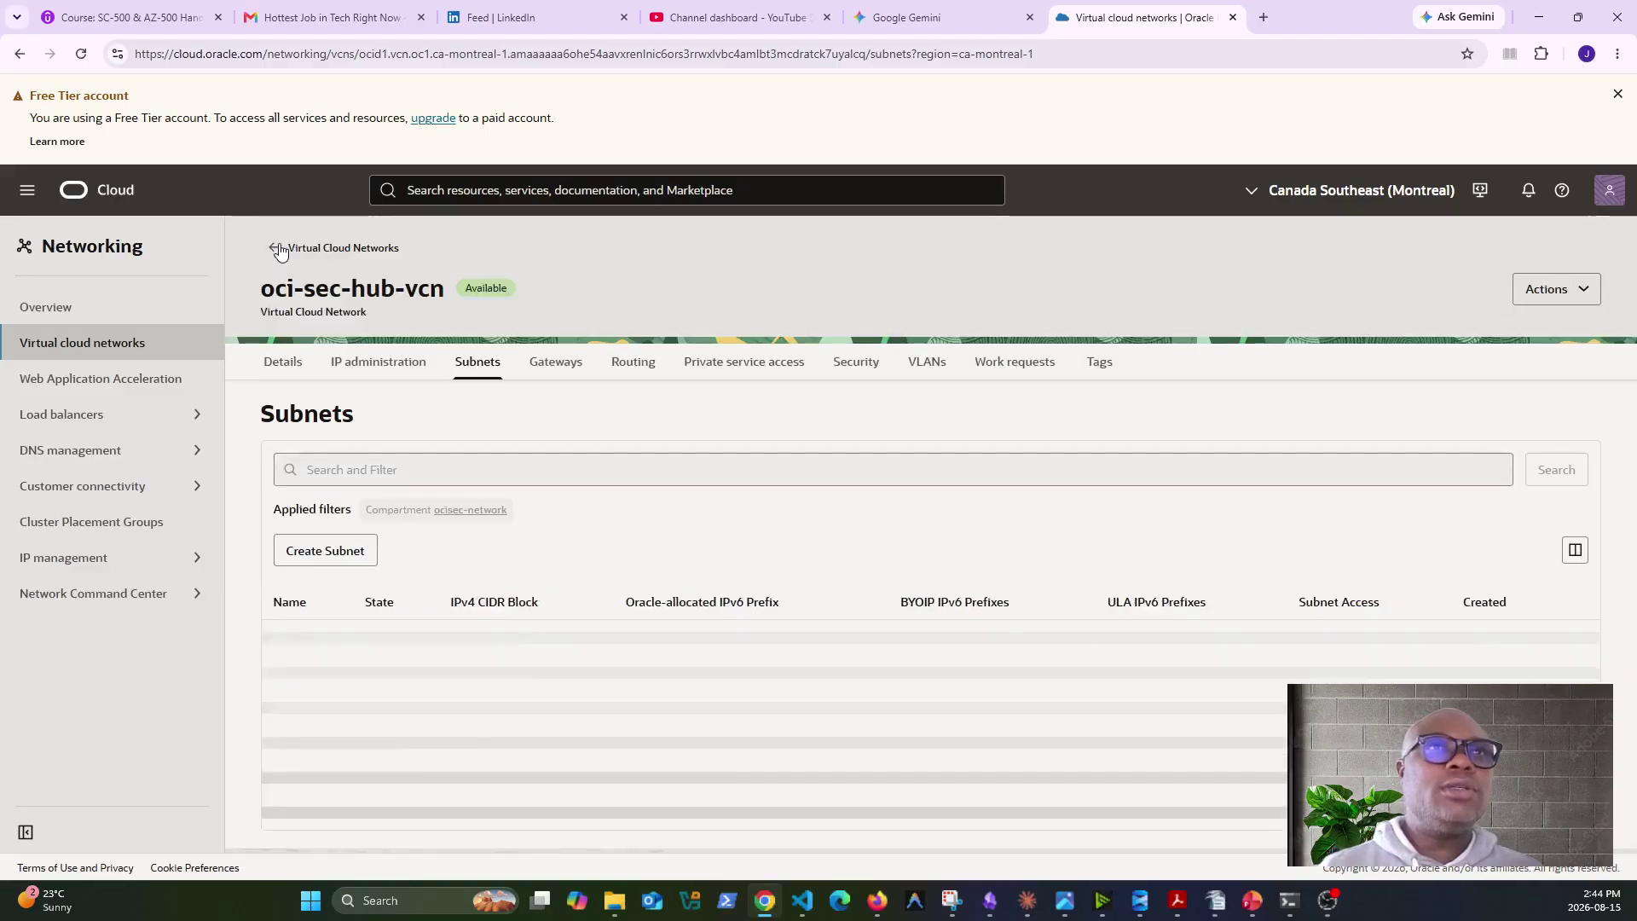
pyautogui.click(345, 248)
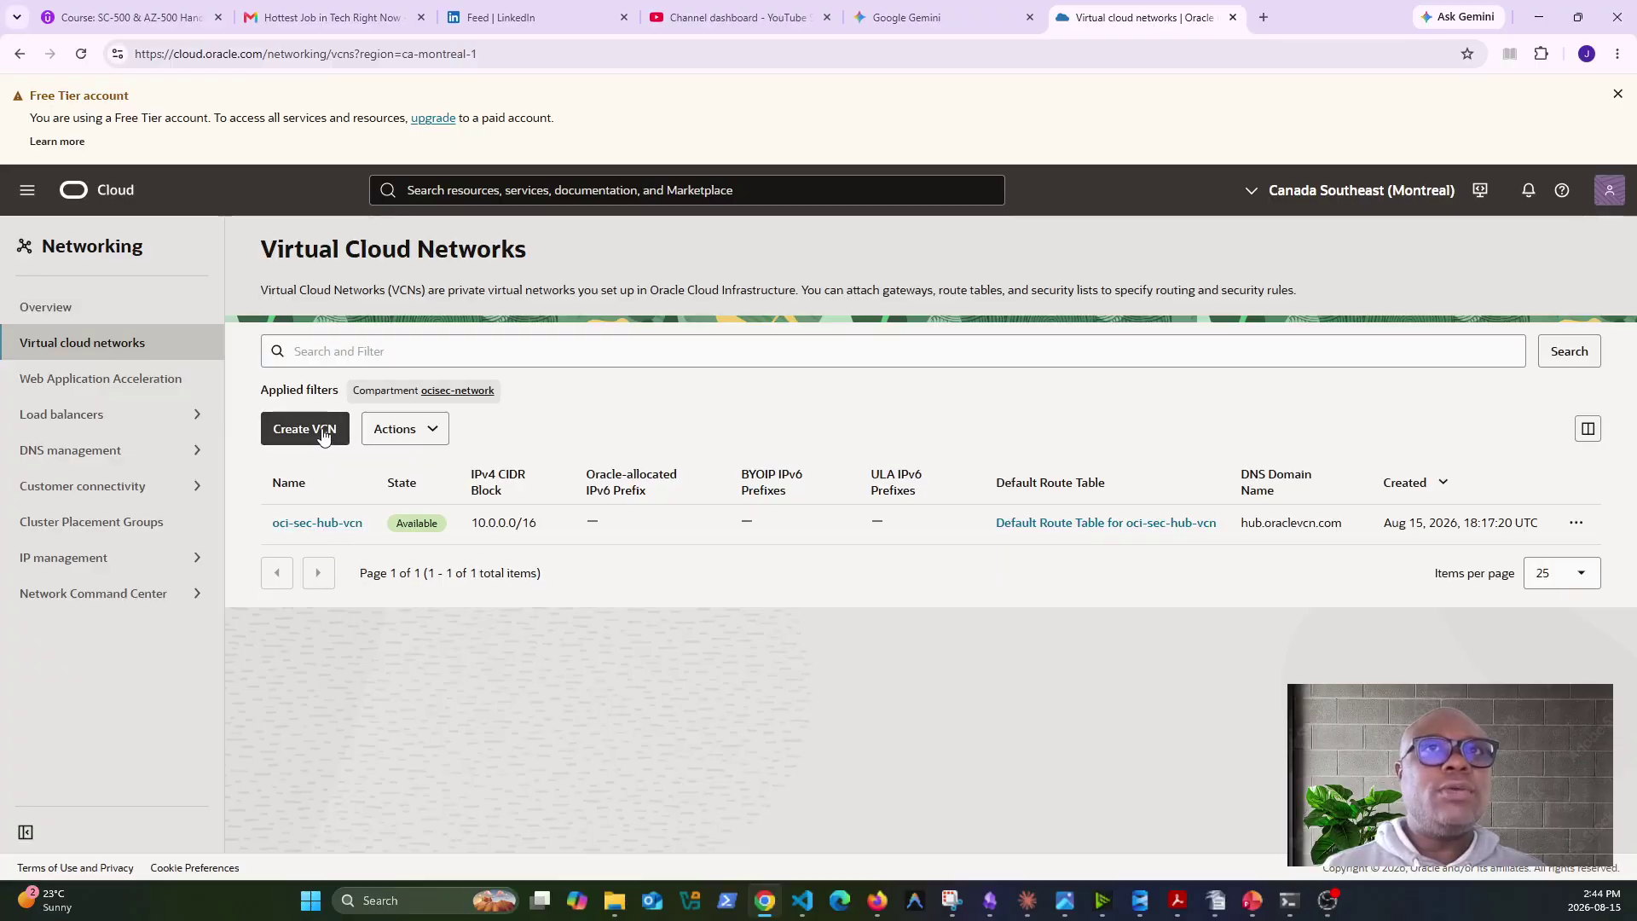
pyautogui.click(323, 438)
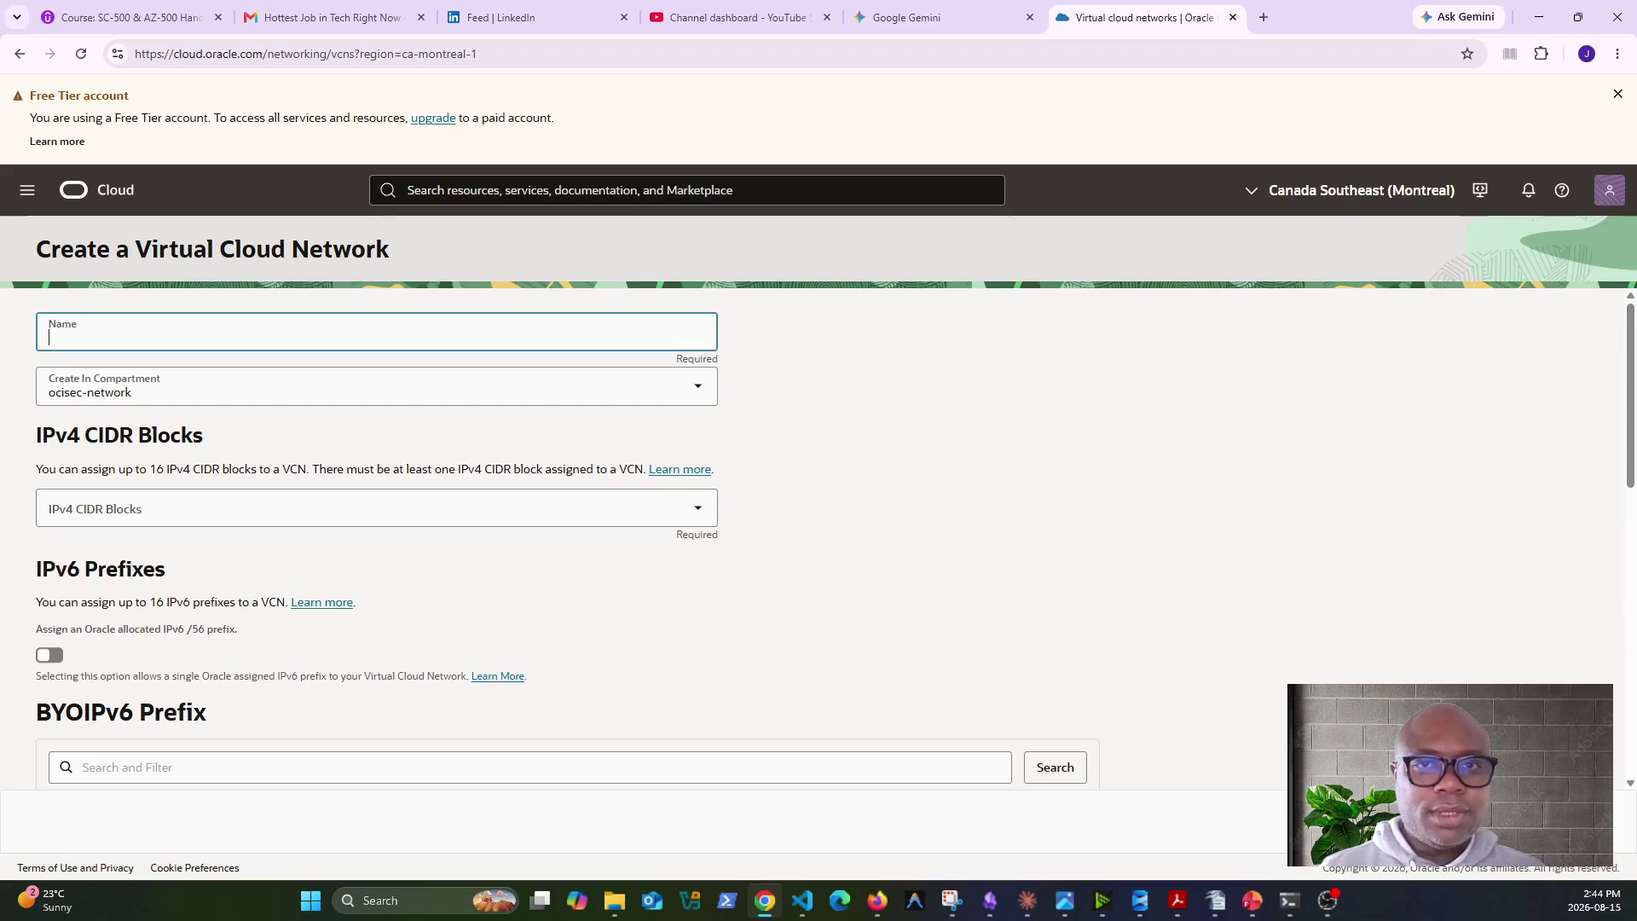
pyautogui.hotkey('alt', 'Tab')
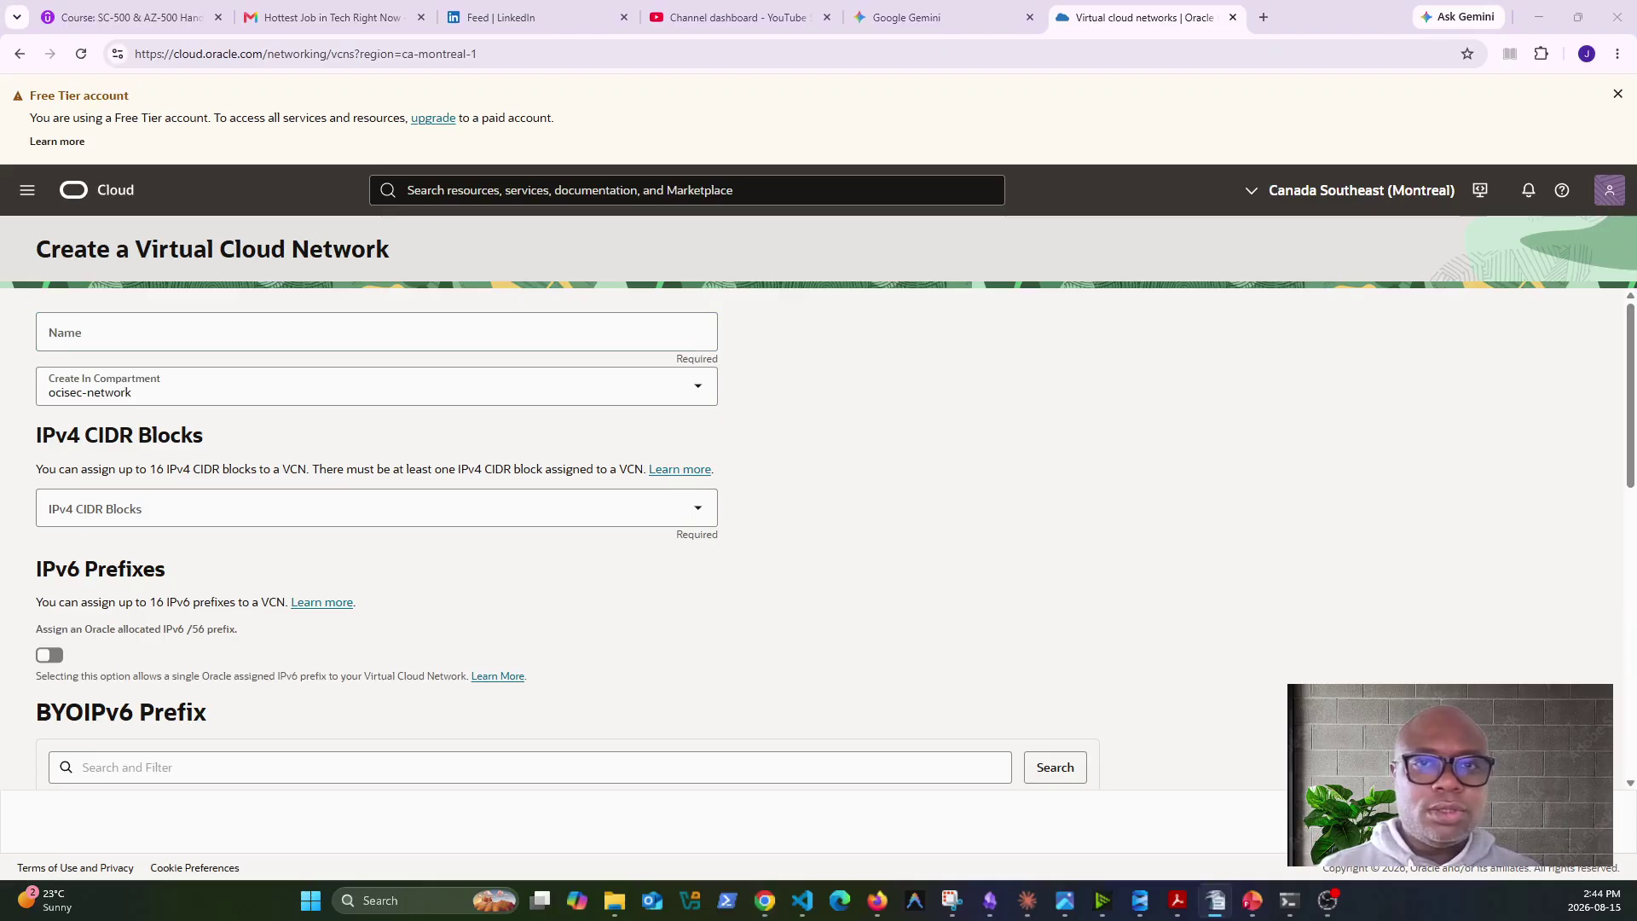
pyautogui.click(285, 340)
pyautogui.write('53. oci-sec-spoke-vcn.')
pyautogui.press('BackSpace')
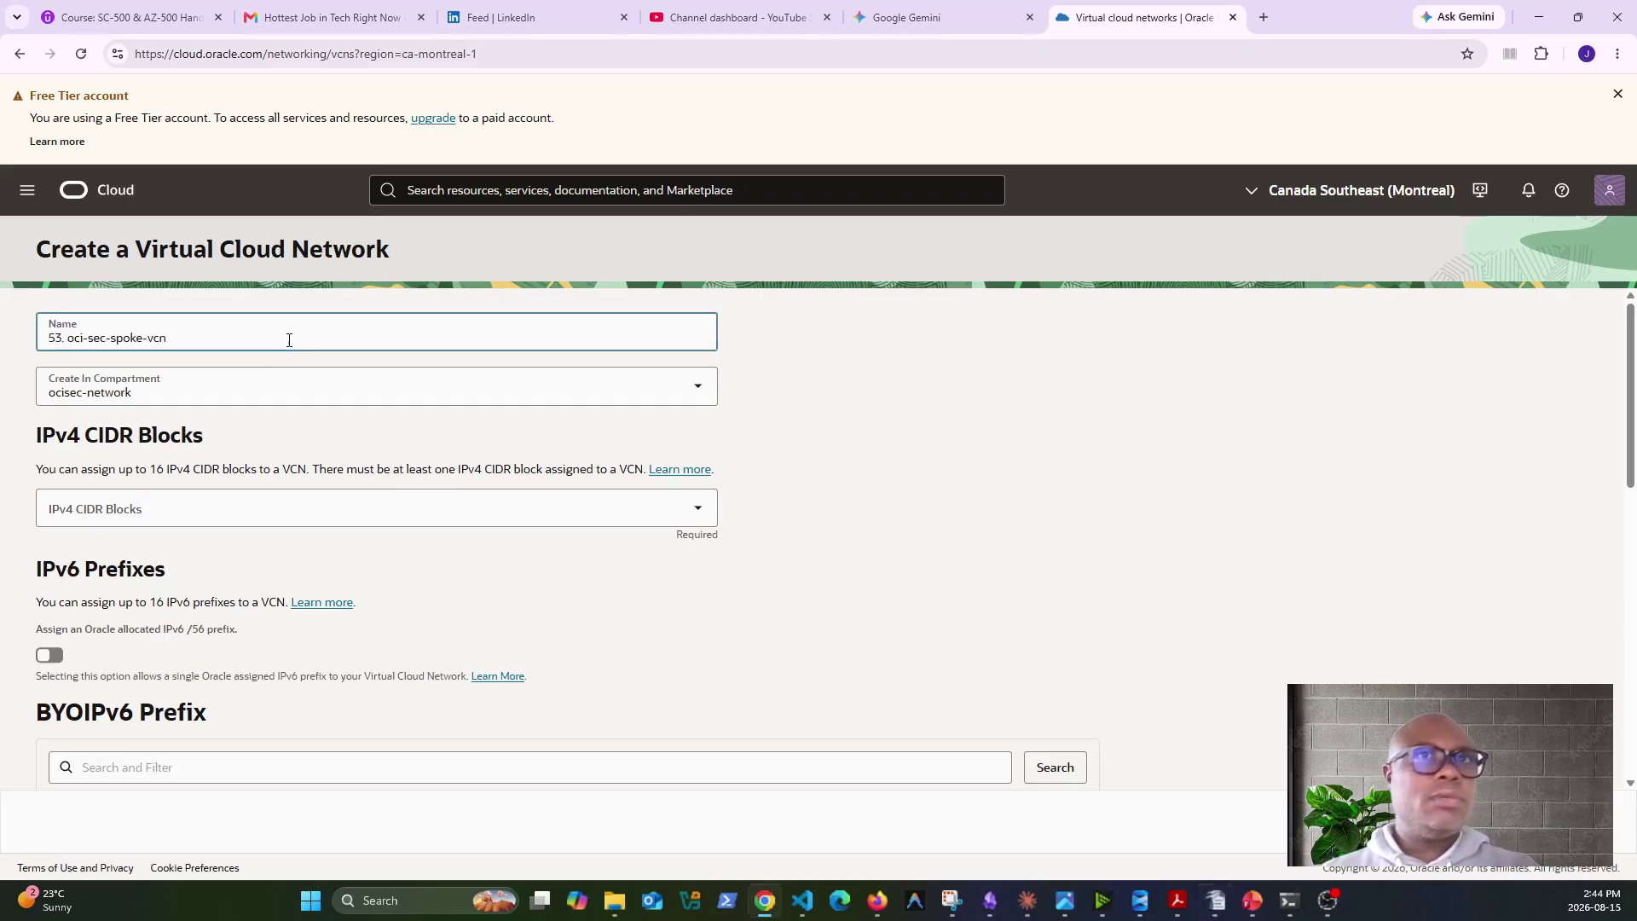
pyautogui.click(68, 337)
pyautogui.press('BackSpace')
pyautogui.press('BackSpace')
pyautogui.press('BackSpace')
pyautogui.press('BackSpace')
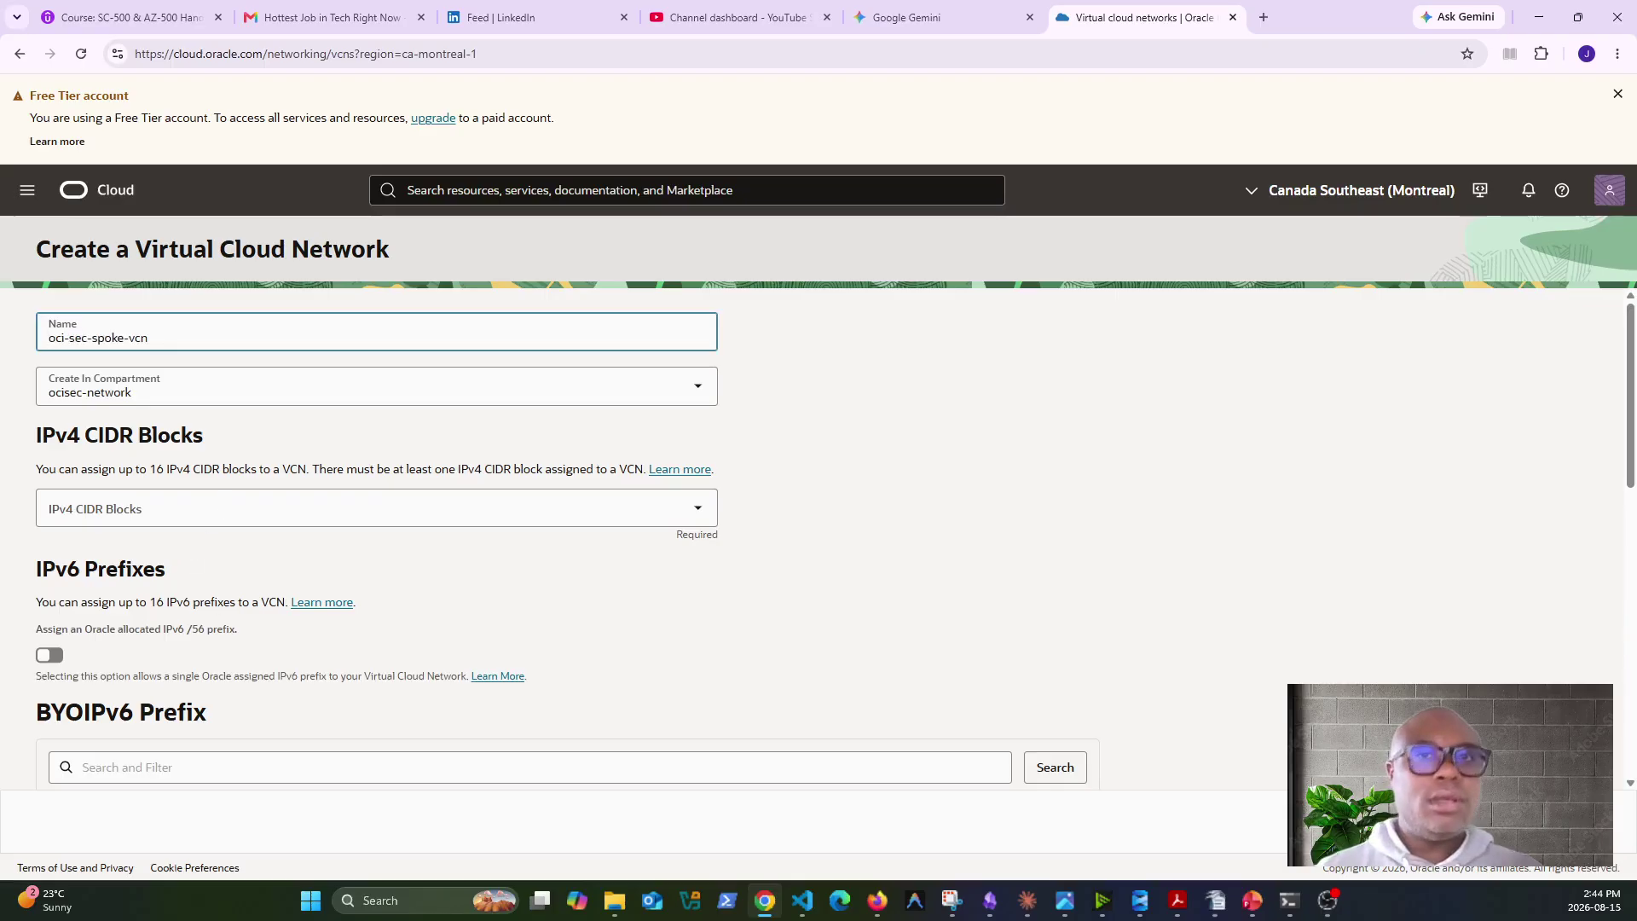
# Assign the IPv4 CIDR block 10.1.0.0/16 to the new spoke VCN.
pyautogui.click(247, 515)
pyautogui.write('10')
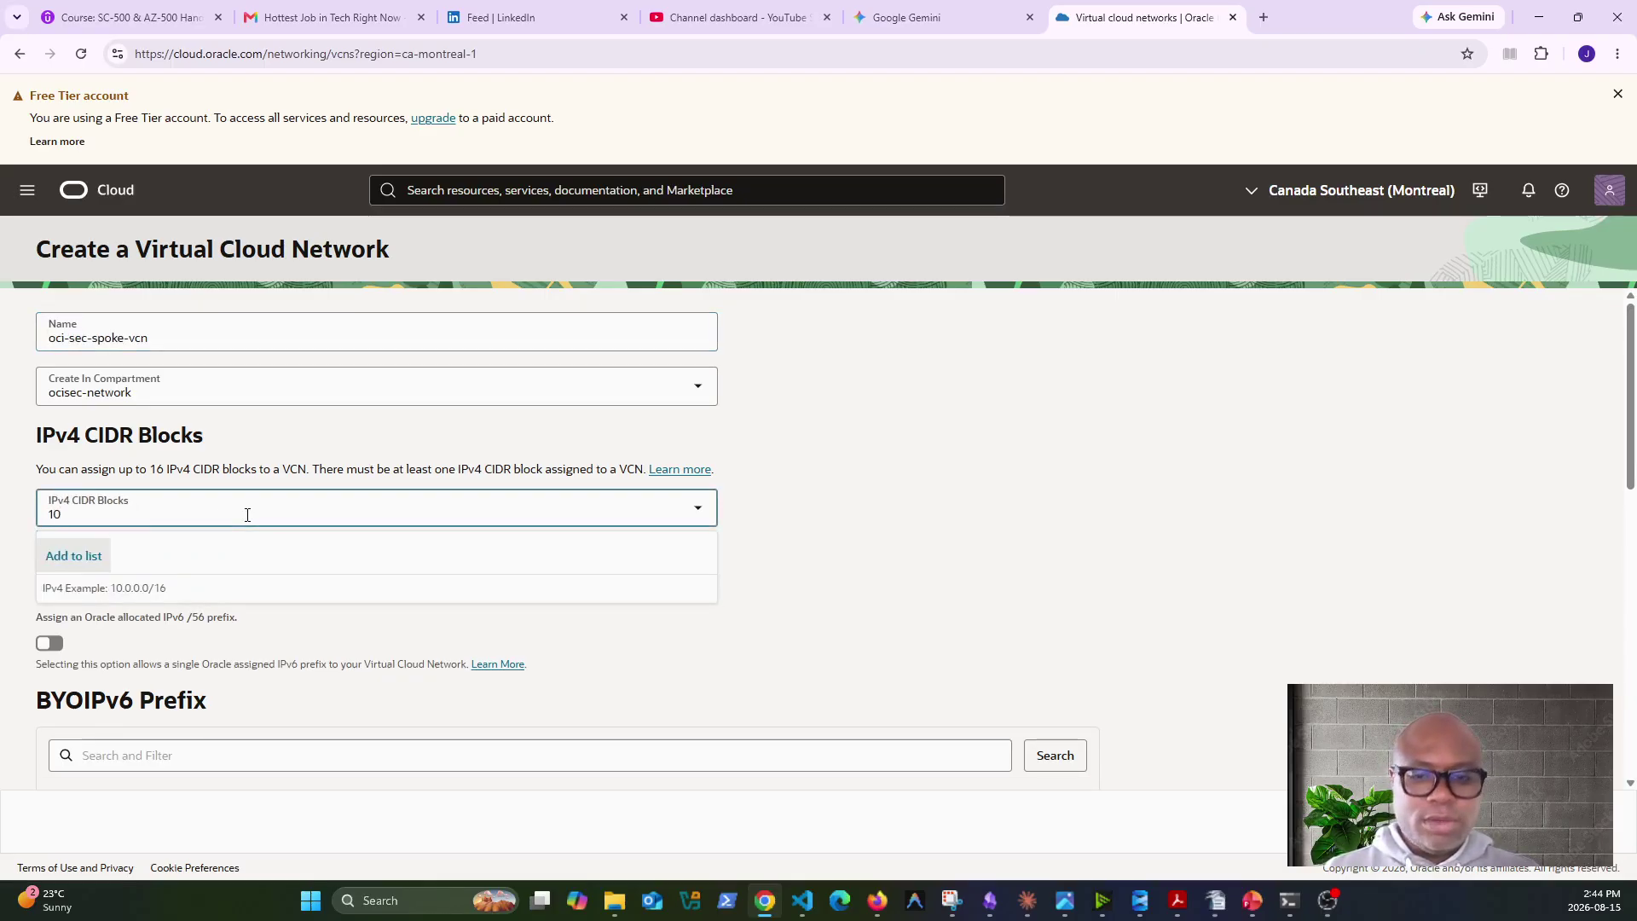
pyautogui.write('.0.0')
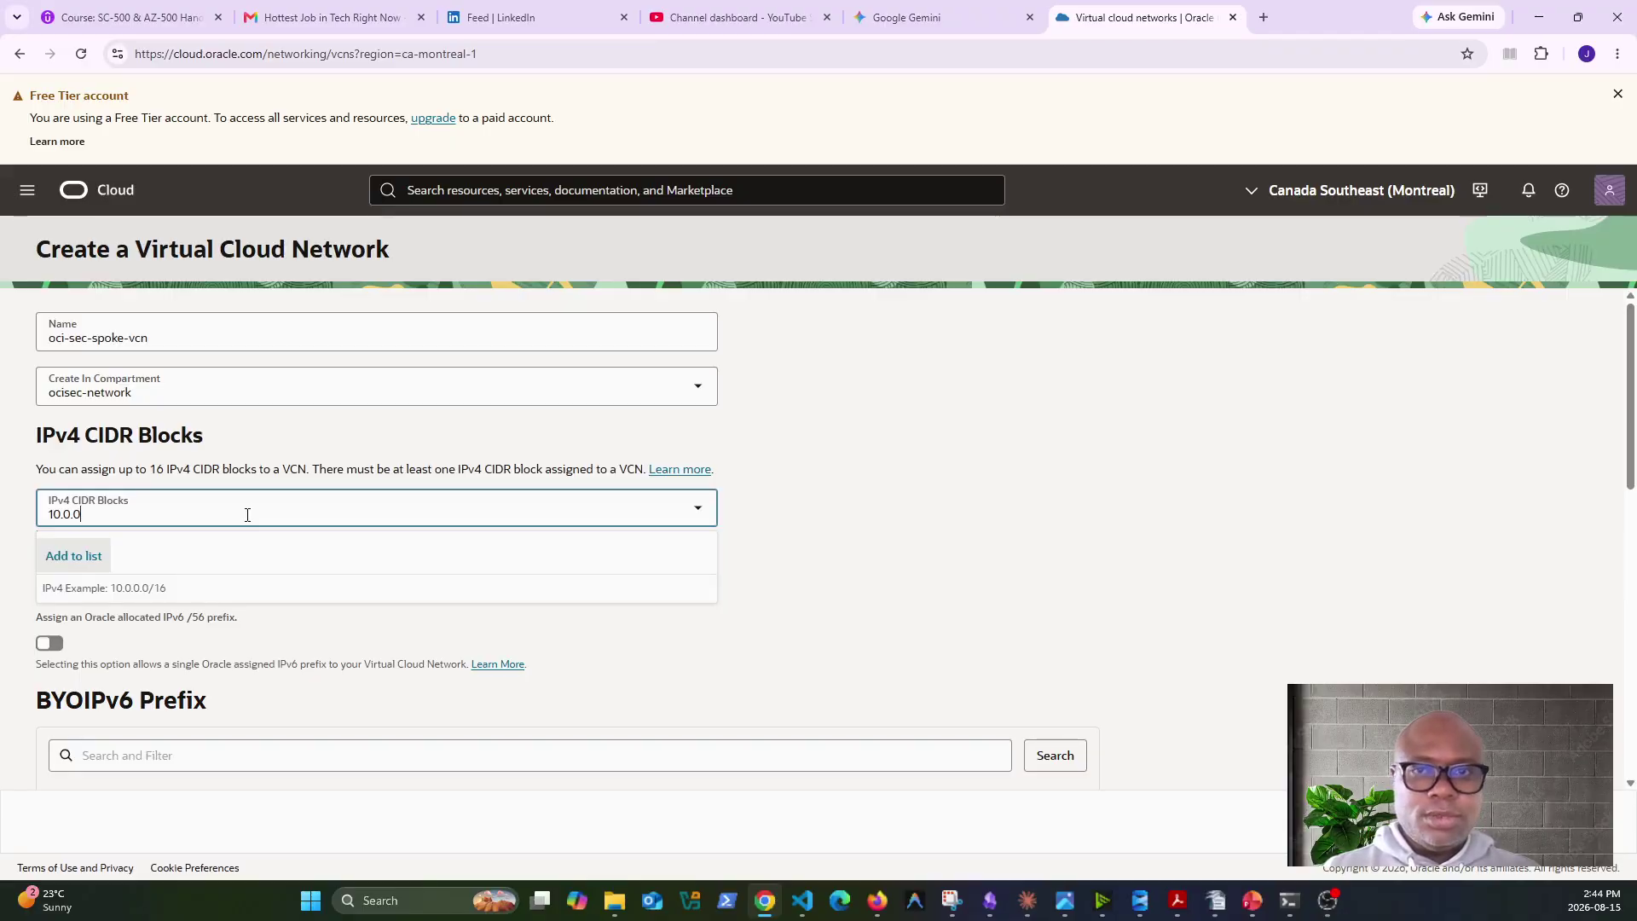
pyautogui.press('BackSpace')
pyautogui.press('BackSpace')
pyautogui.press('BackSpace')
pyautogui.write('1.0')
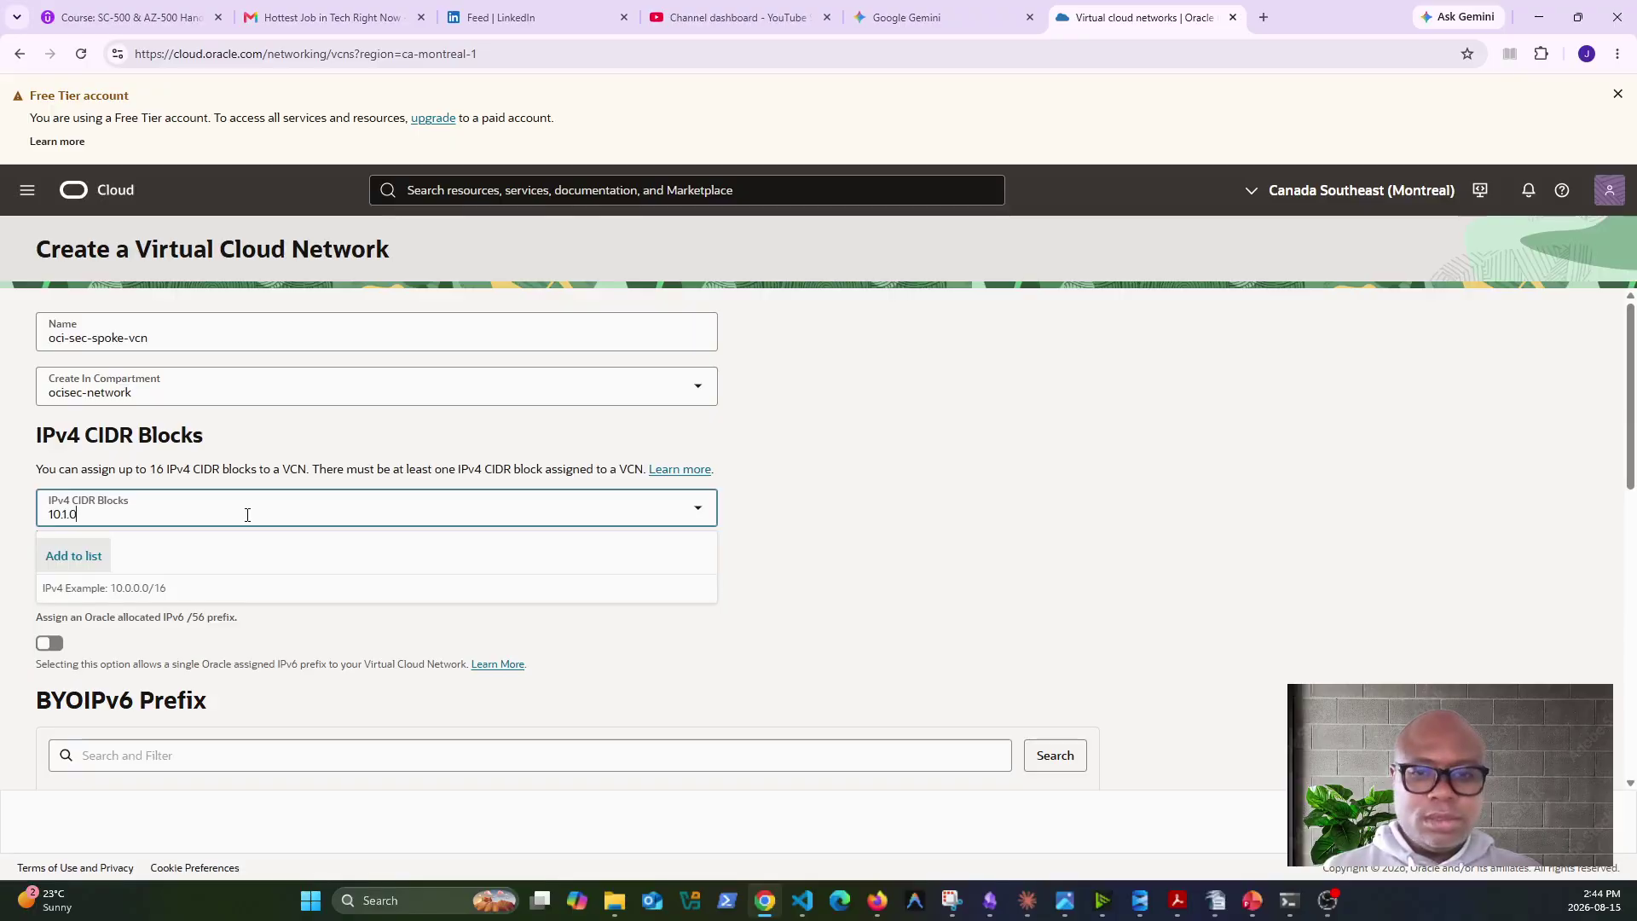
pyautogui.write('.0/16')
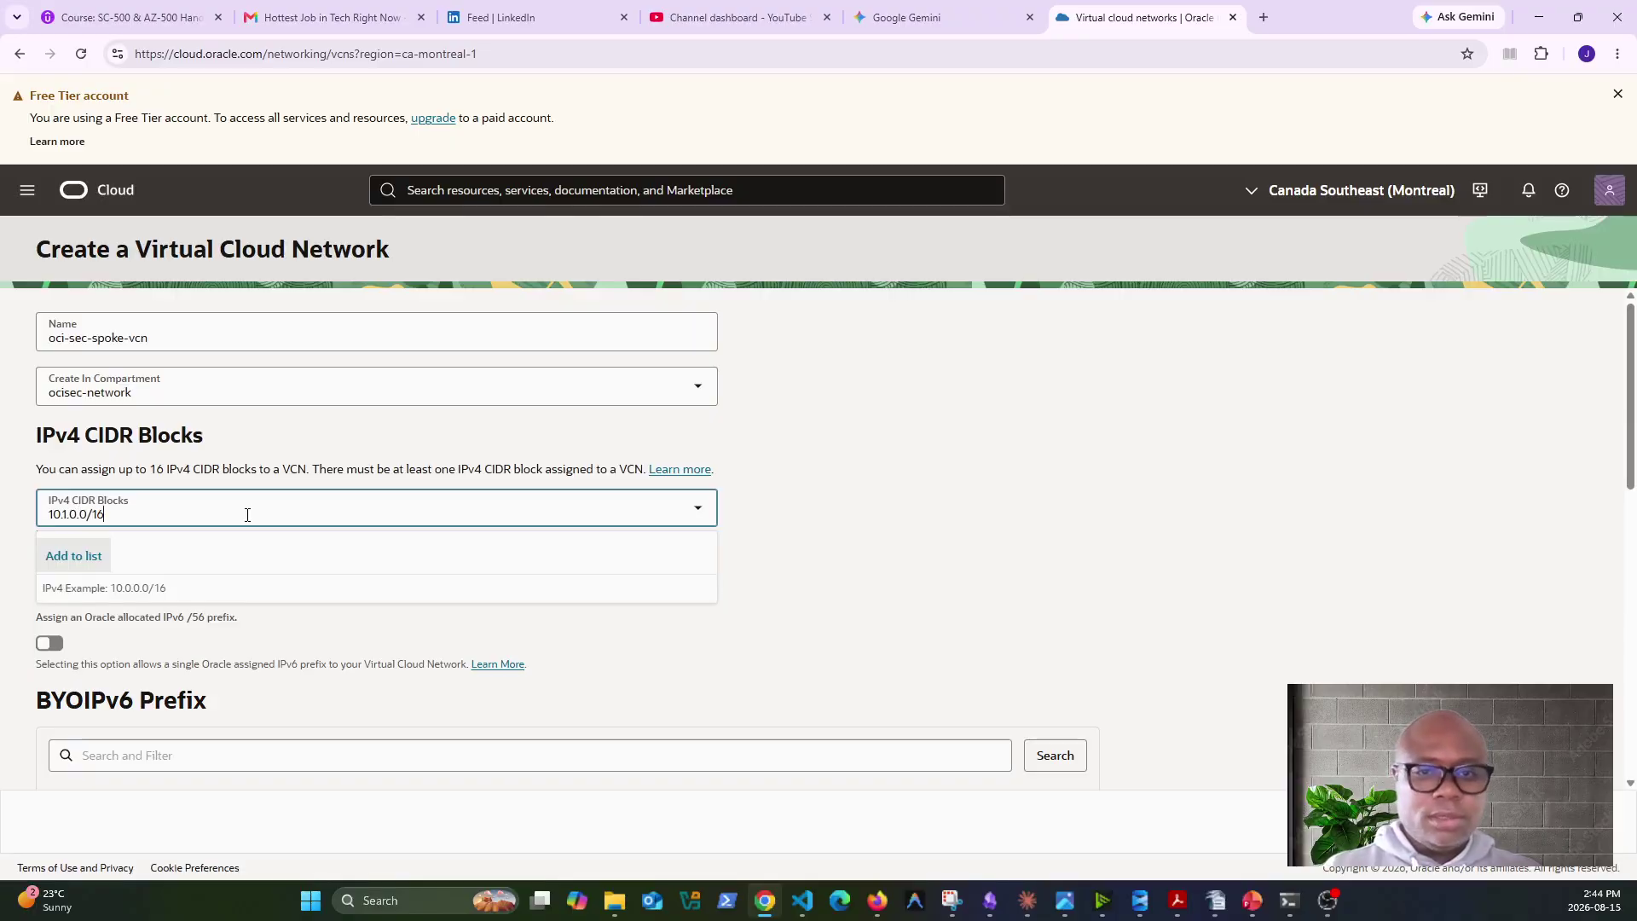
pyautogui.press('Return')
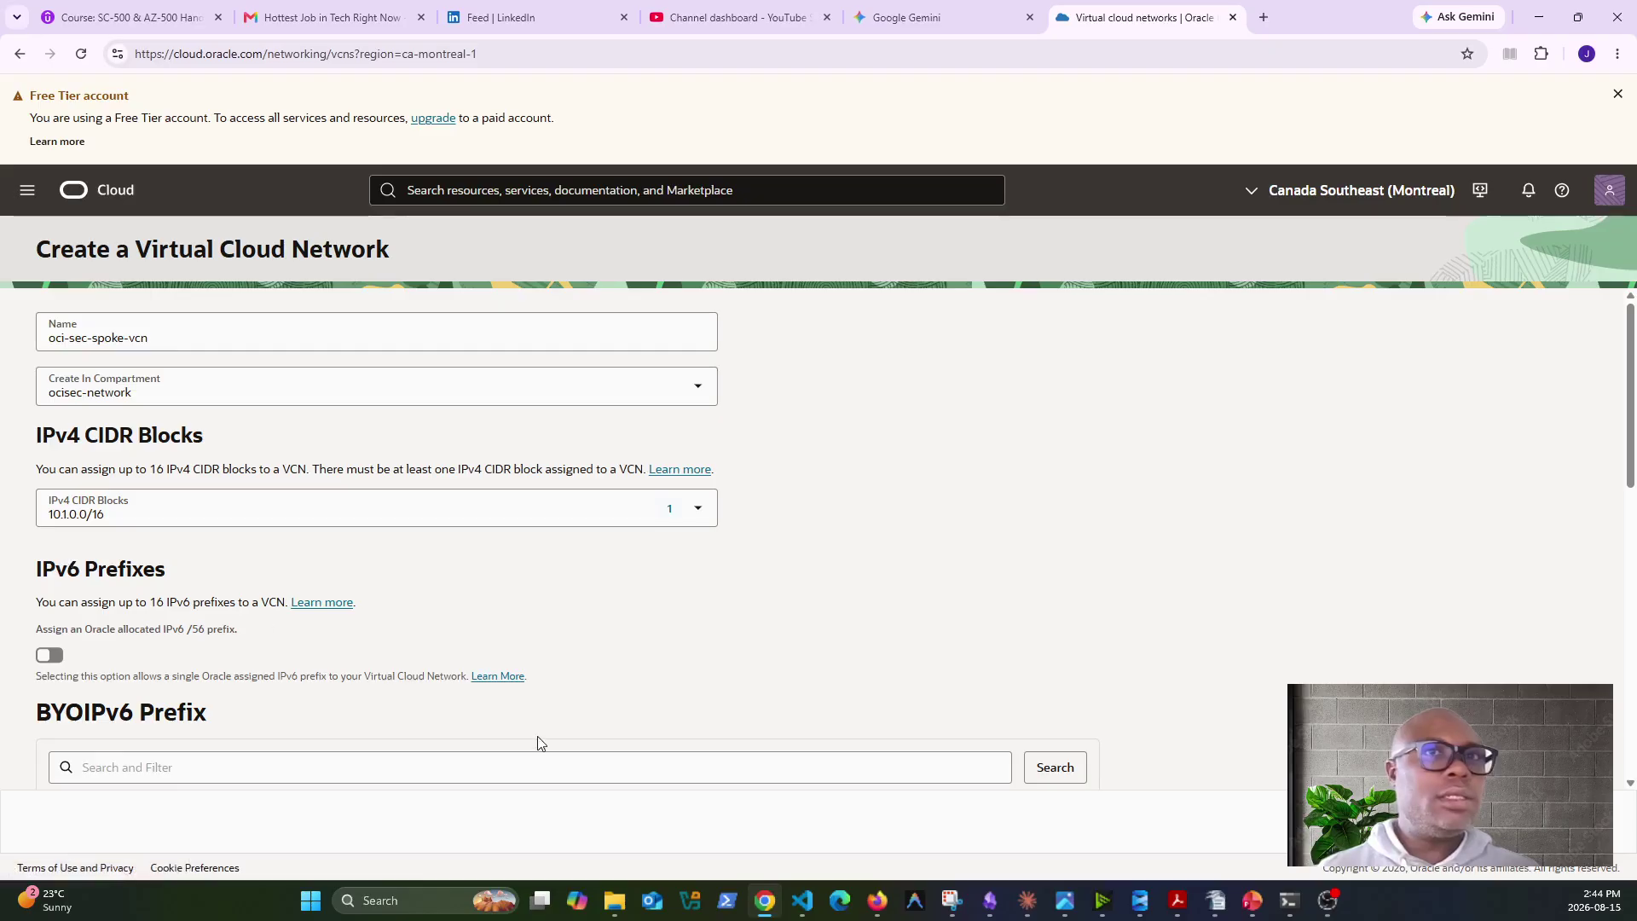
# Set the spoke VCN's DNS label to 'spoke', review the form and create the VCN.
pyautogui.scroll(-6, 461, 713)
pyautogui.scroll(-2, 464, 703)
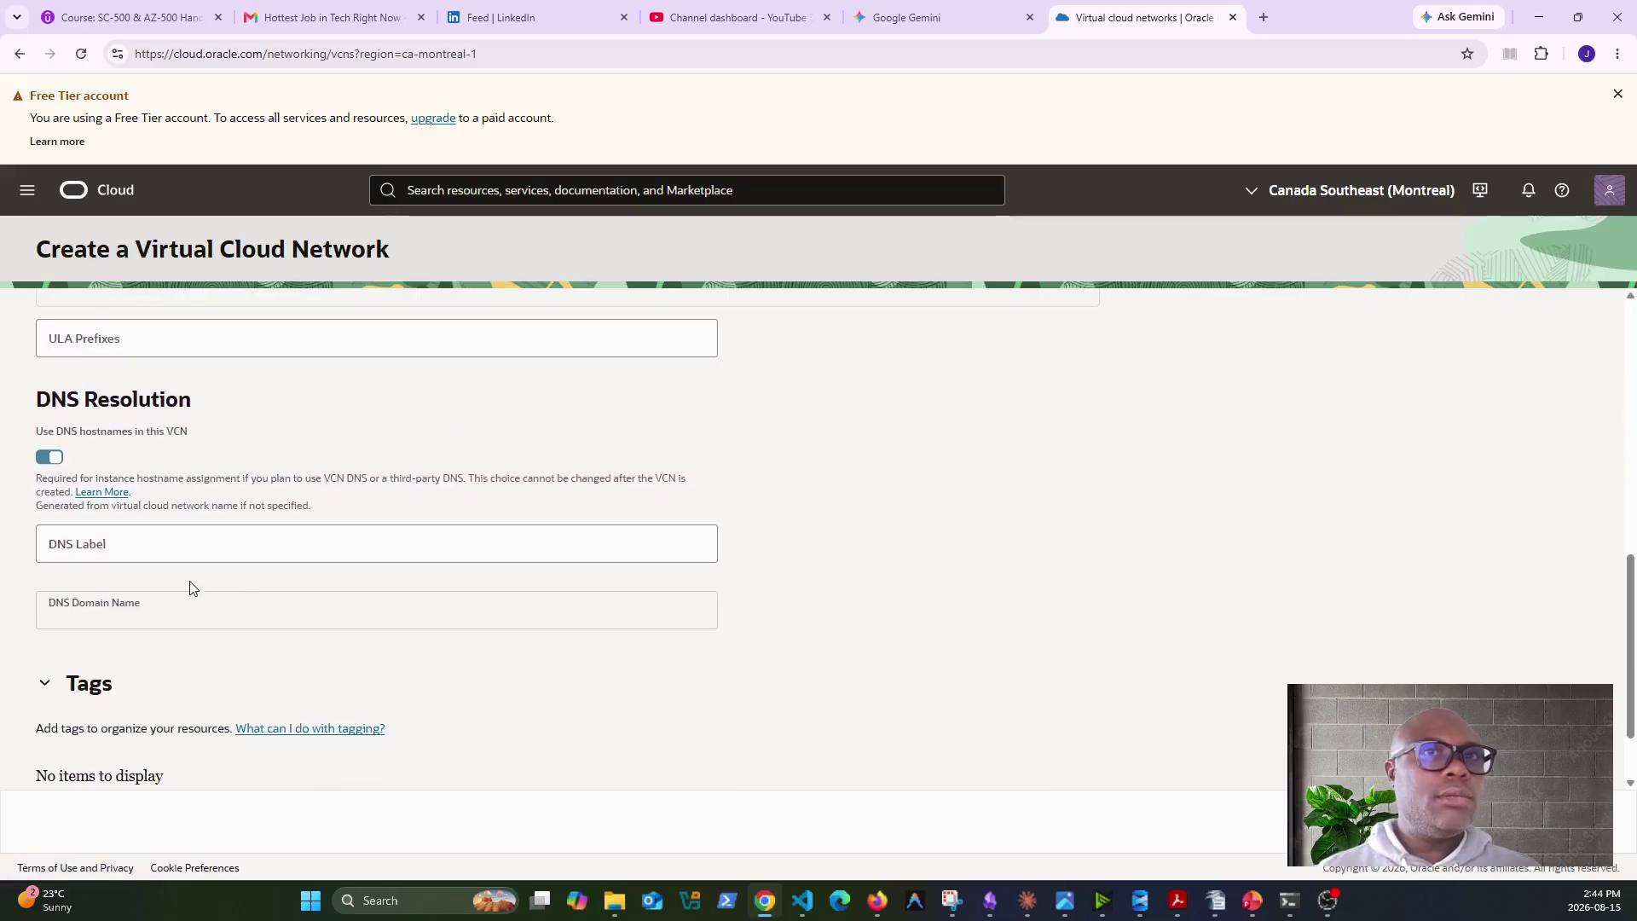
pyautogui.click(183, 549)
pyautogui.write('s')
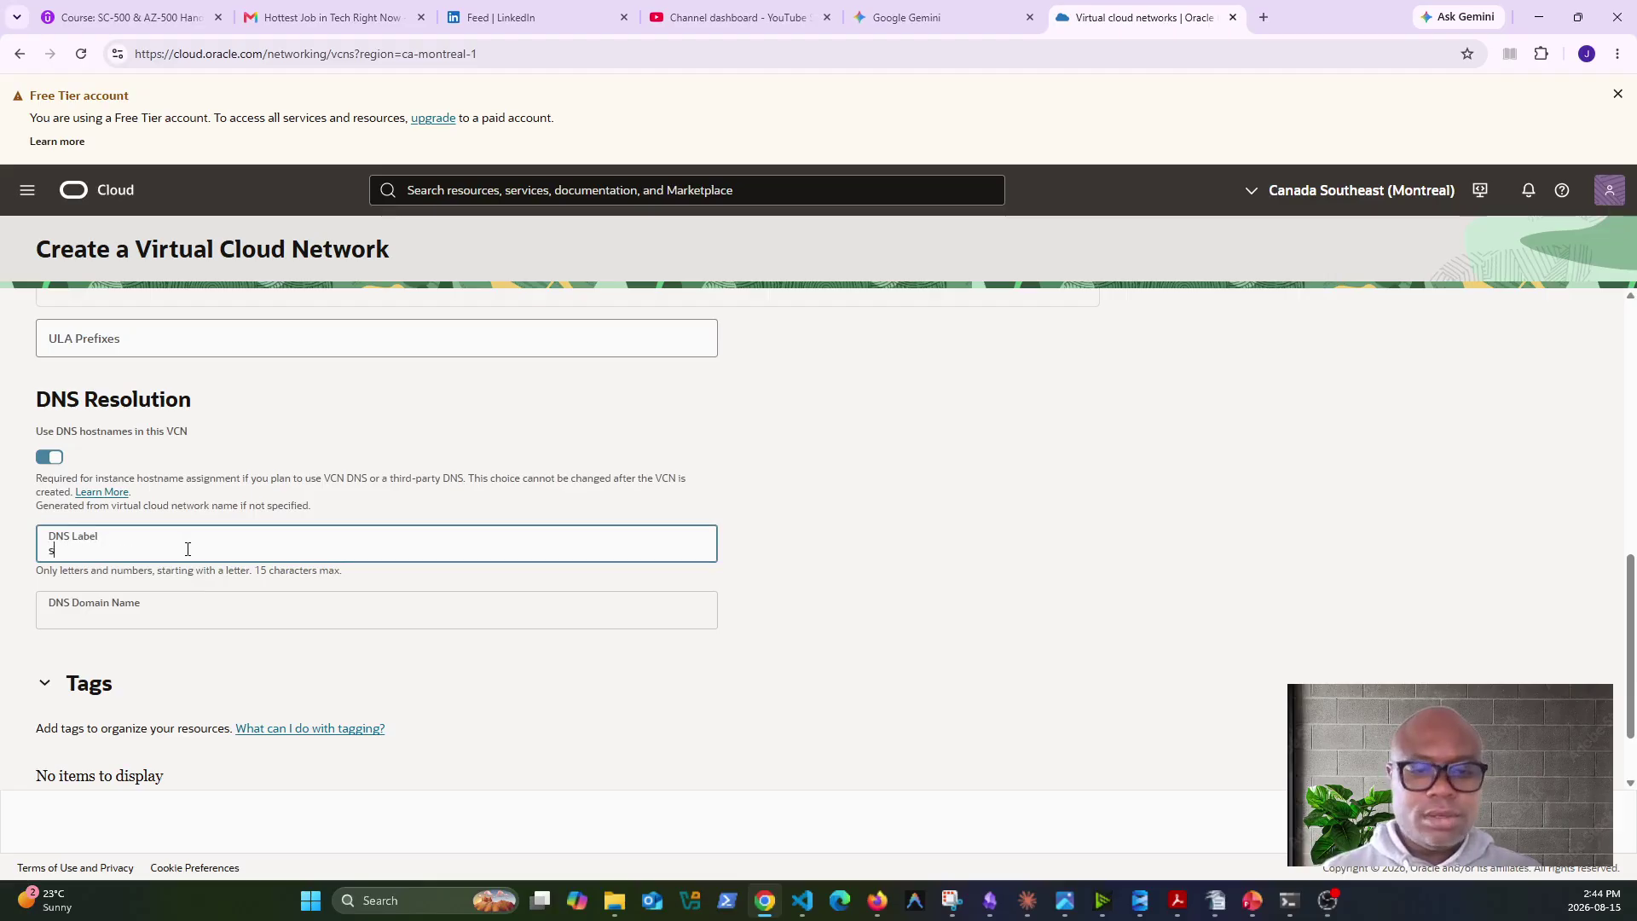
pyautogui.write('poke')
pyautogui.scroll(-1, 495, 664)
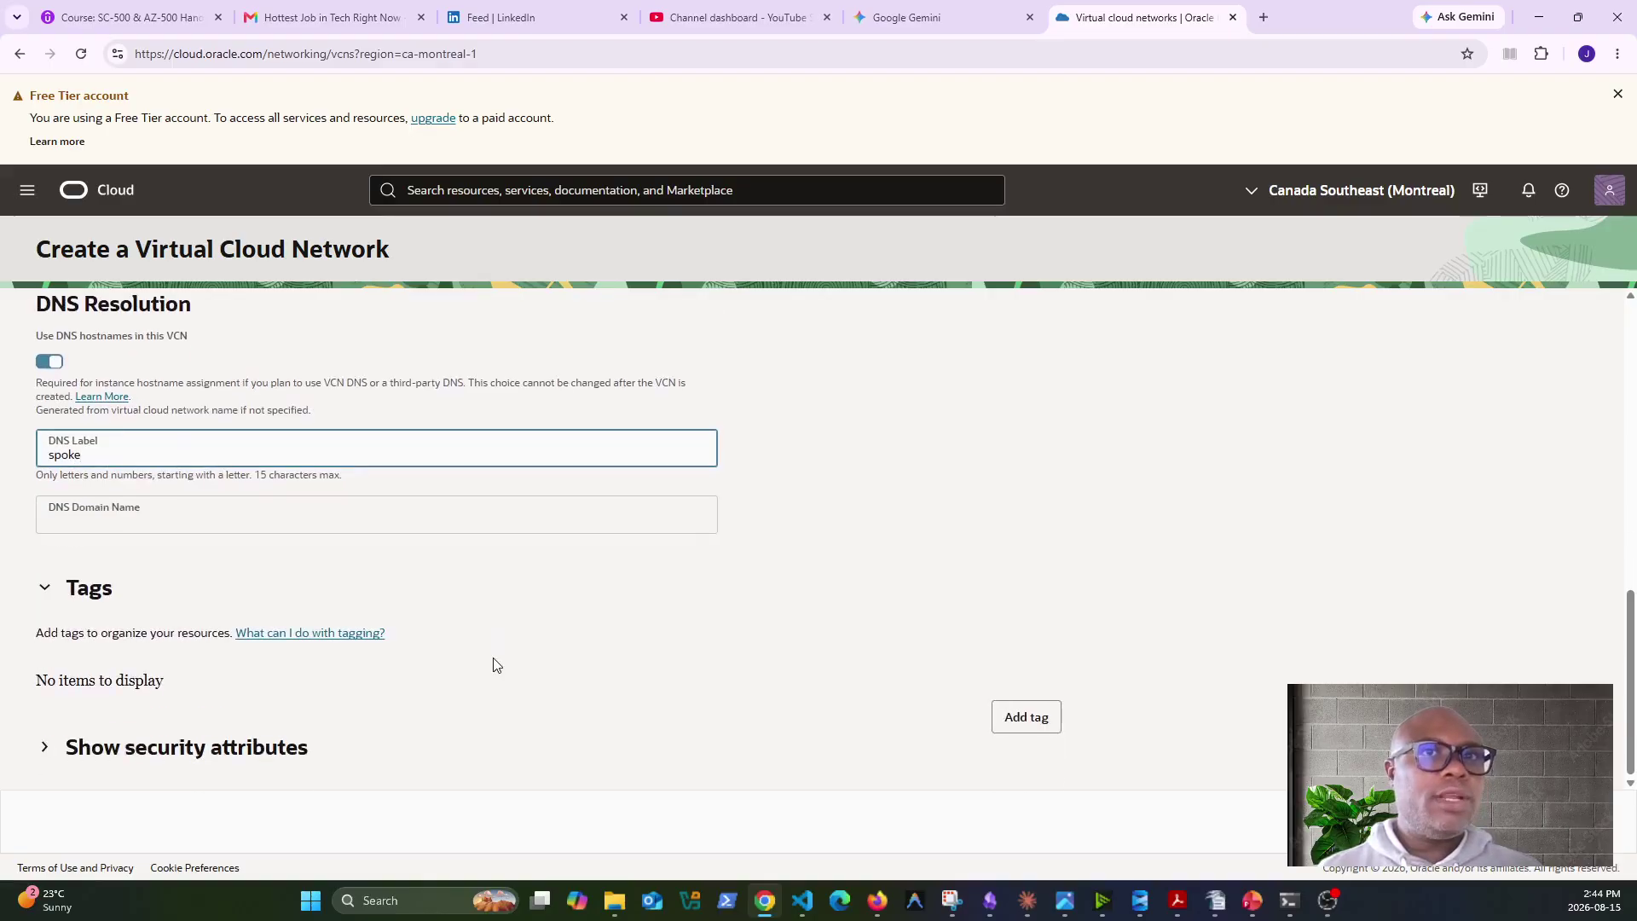
pyautogui.scroll(5, 496, 665)
pyautogui.scroll(4, 494, 658)
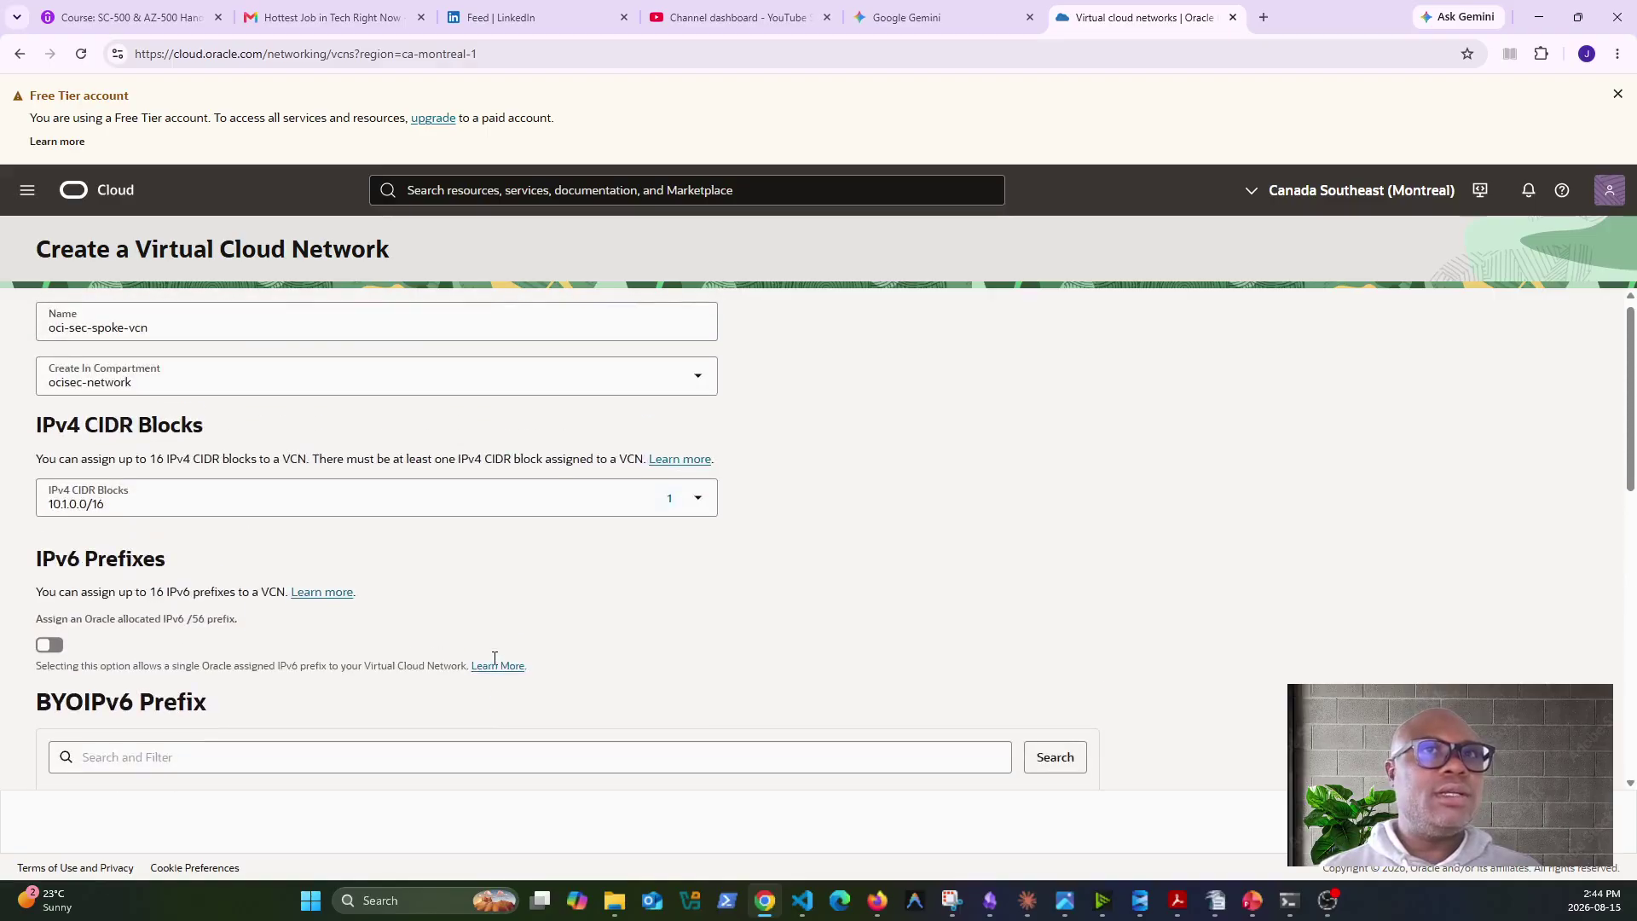
pyautogui.scroll(-9, 494, 658)
pyautogui.press('Return')
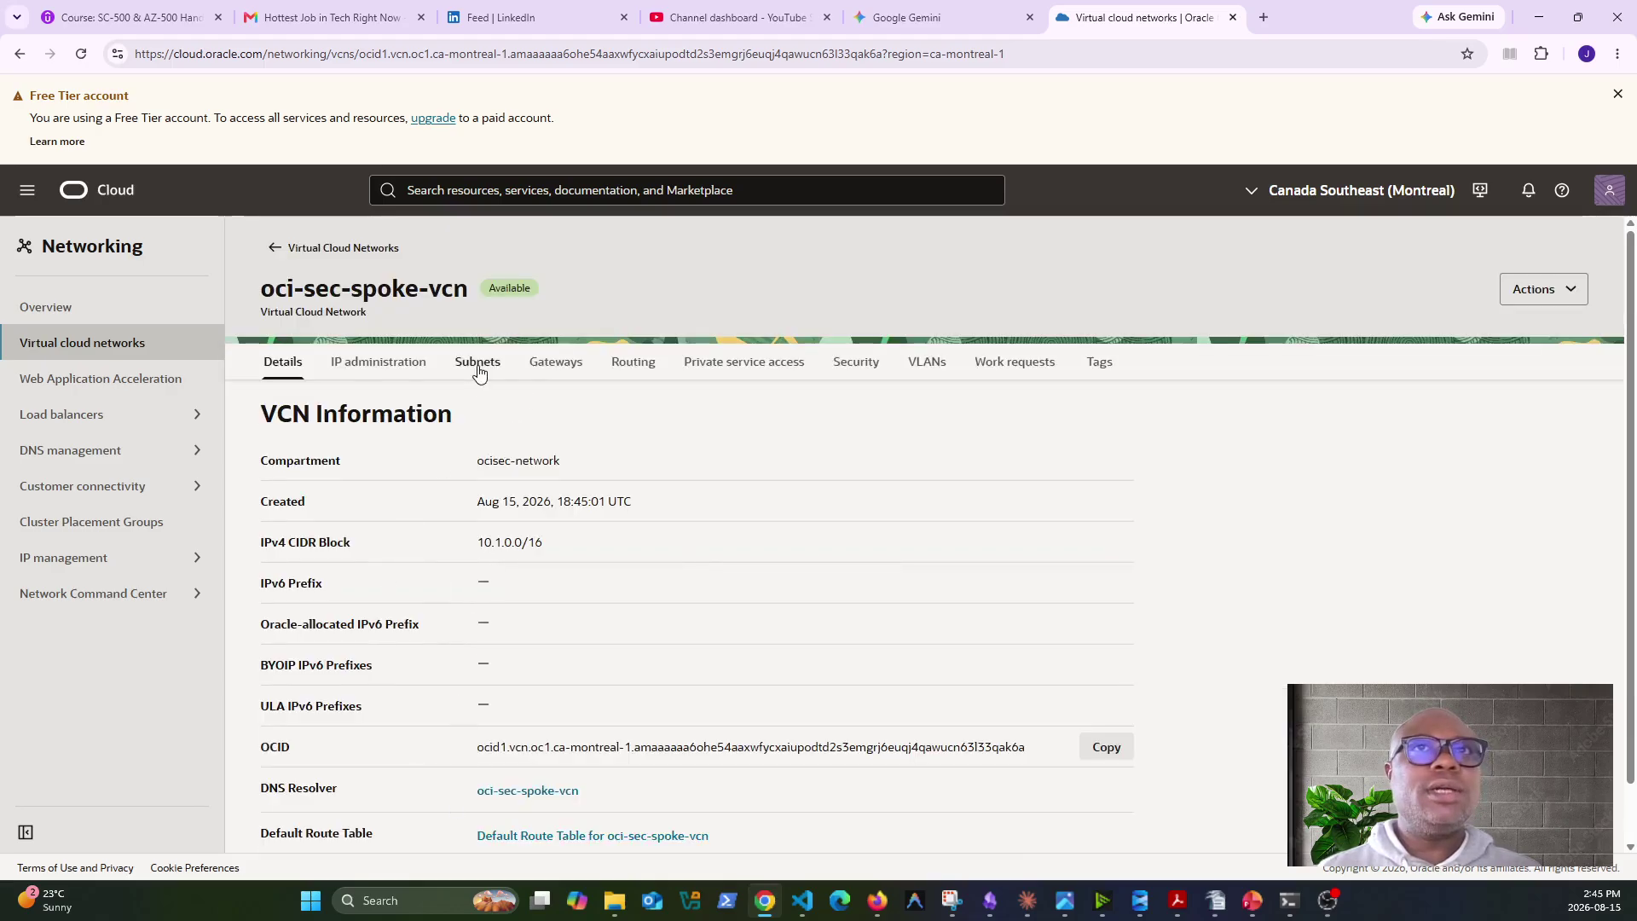
# In the subnets of oci-sec-spoke-vcn, start a new regional subnet named oci-sec-spoke-app.
pyautogui.click(342, 249)
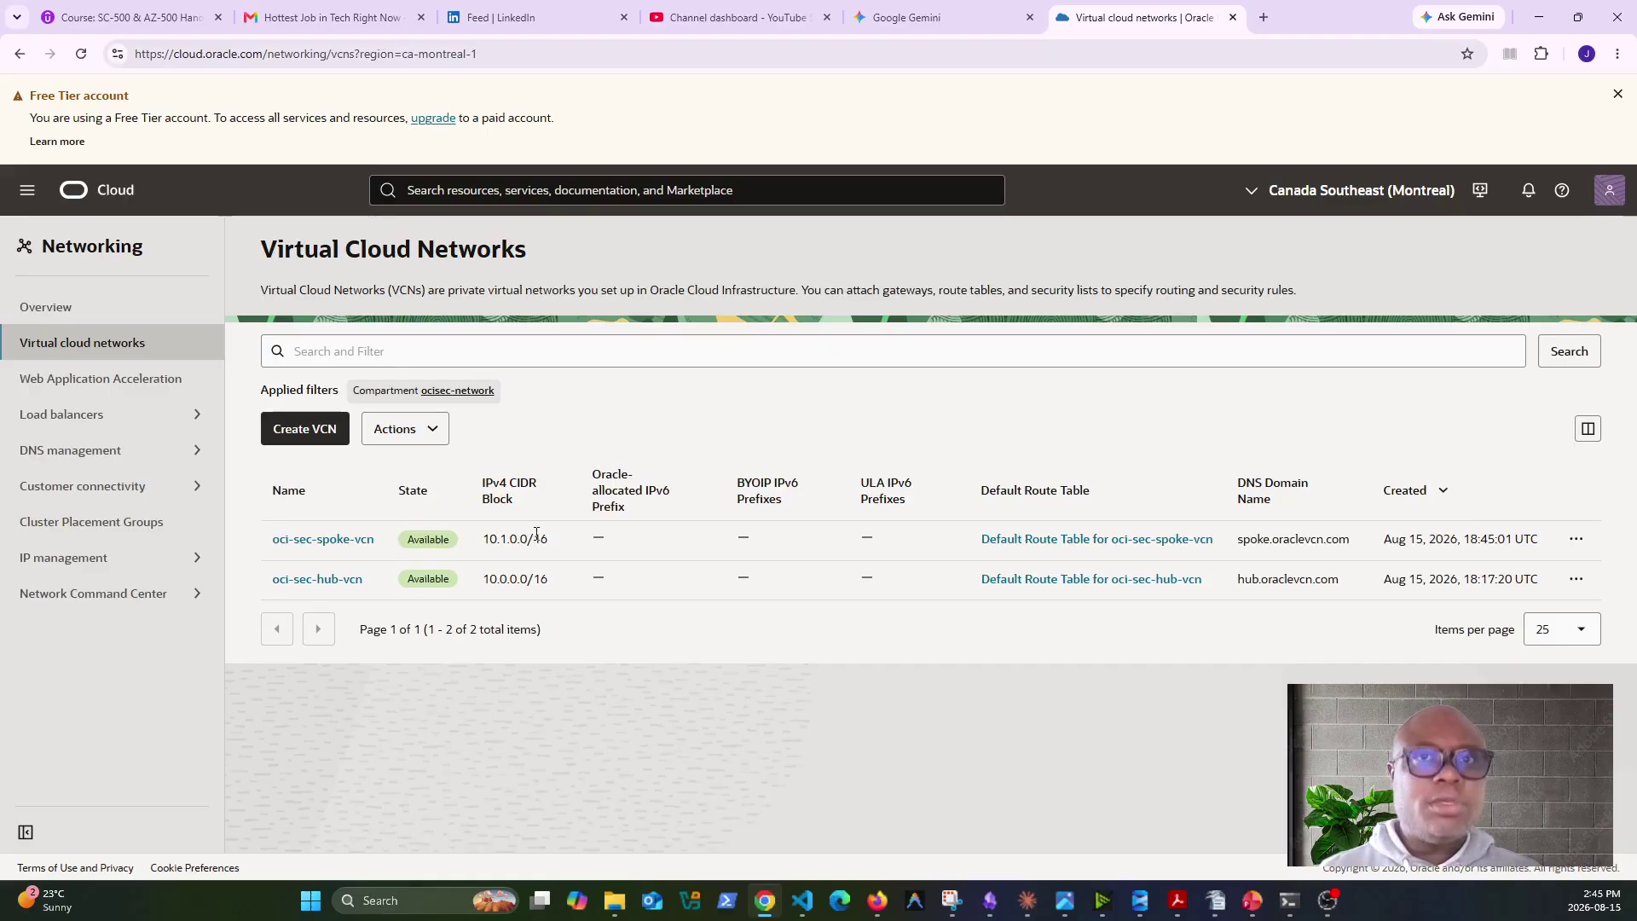
pyautogui.click(325, 540)
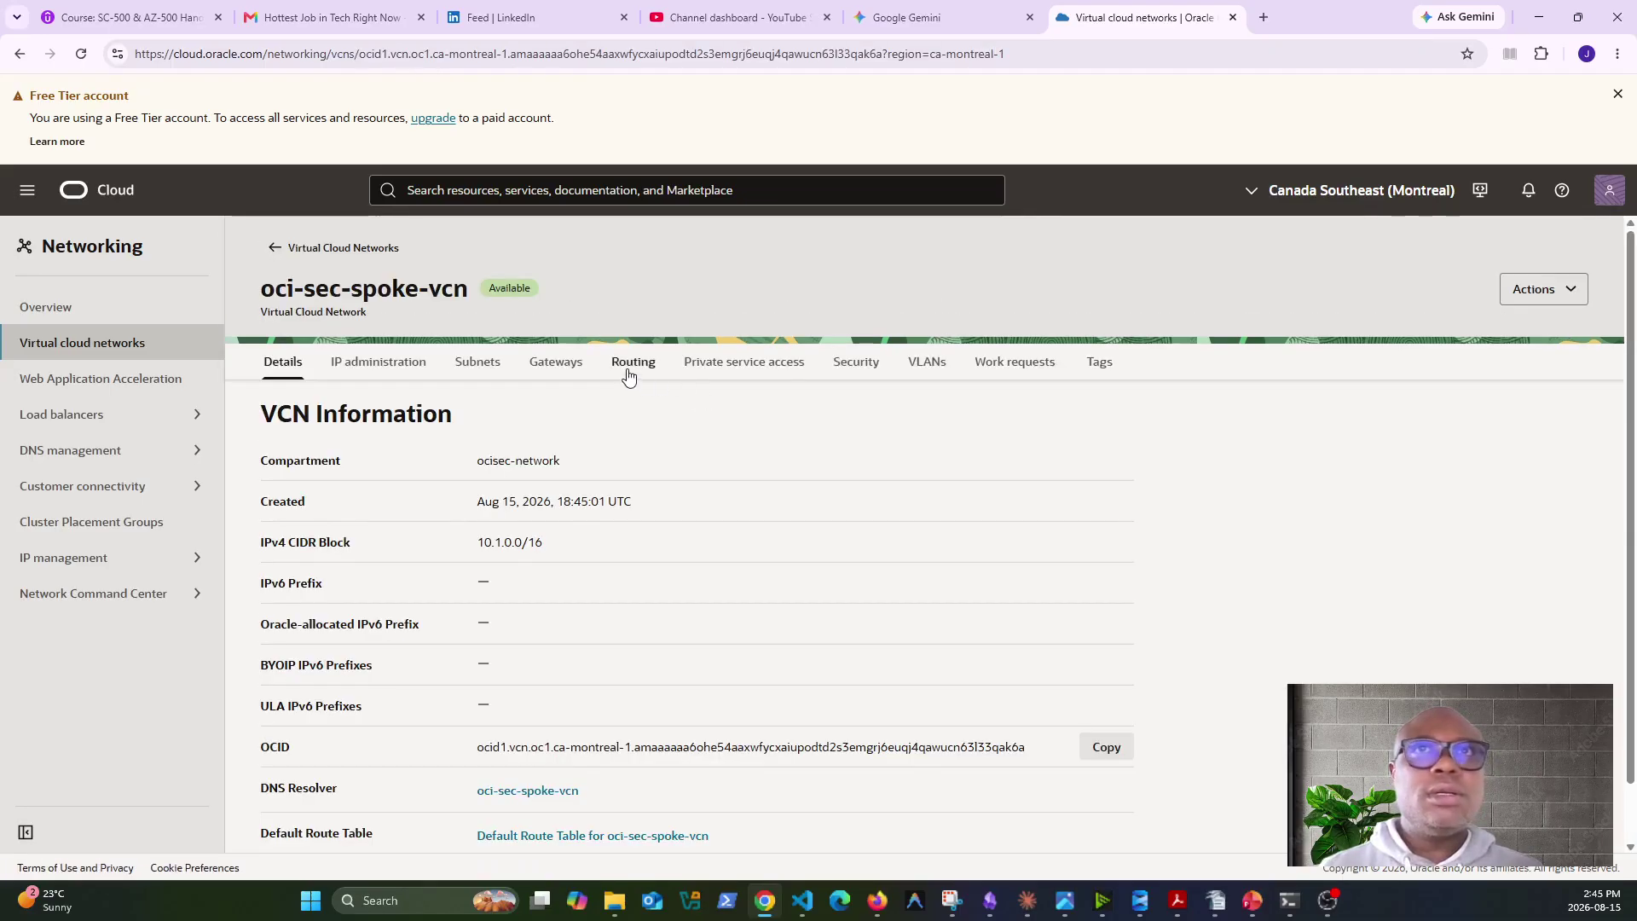
pyautogui.click(478, 363)
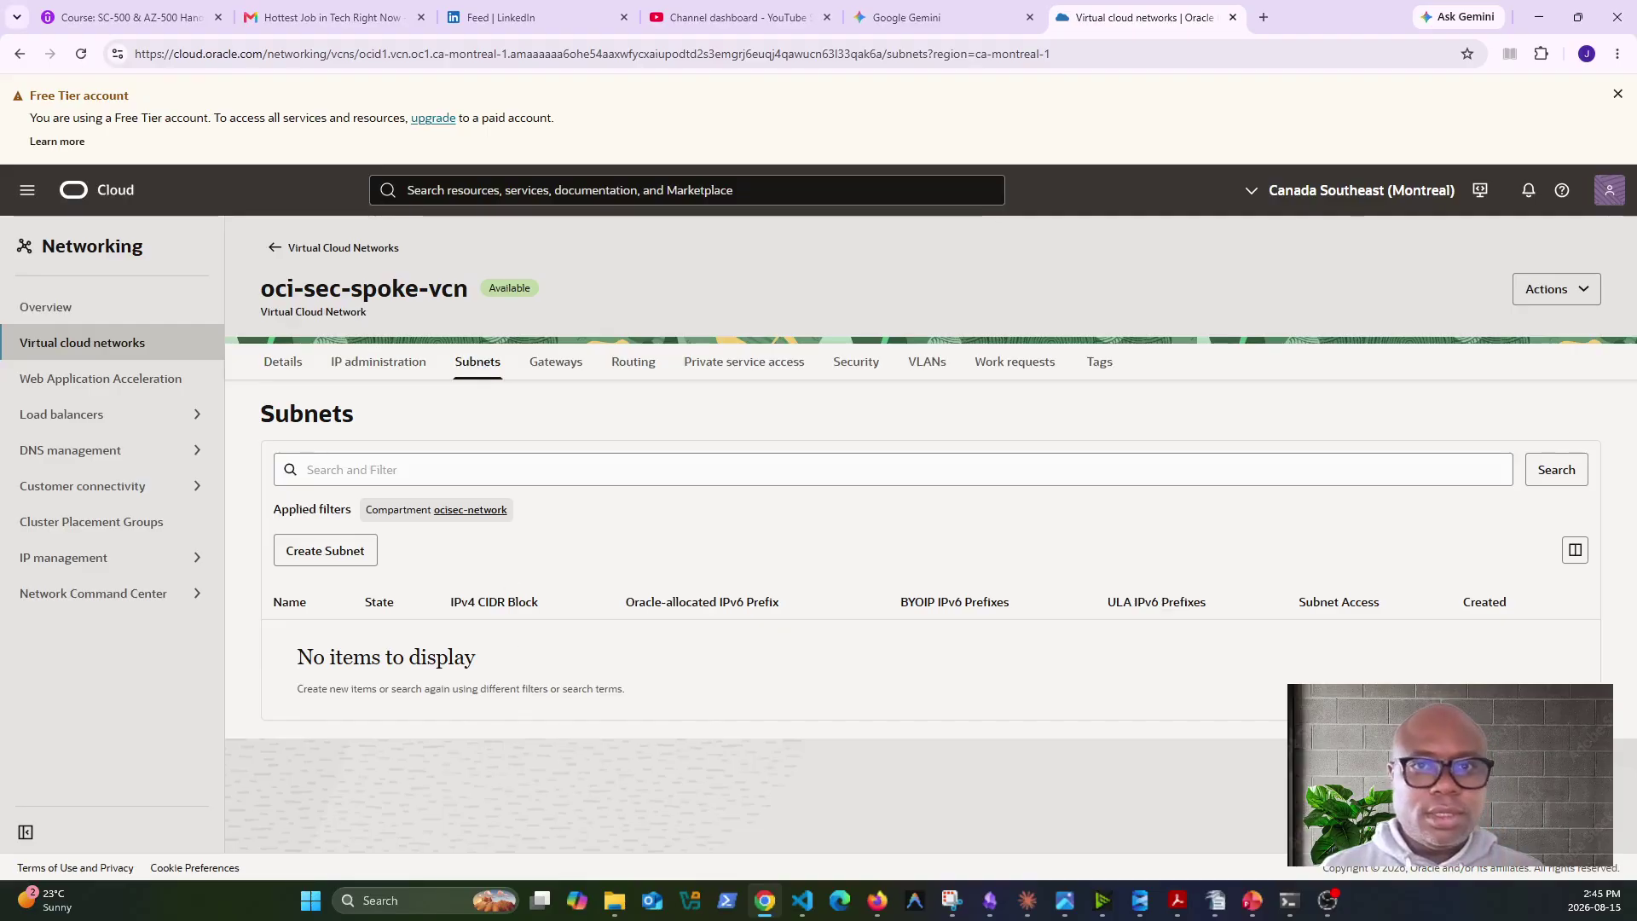
pyautogui.hotkey('alt', 'Tab')
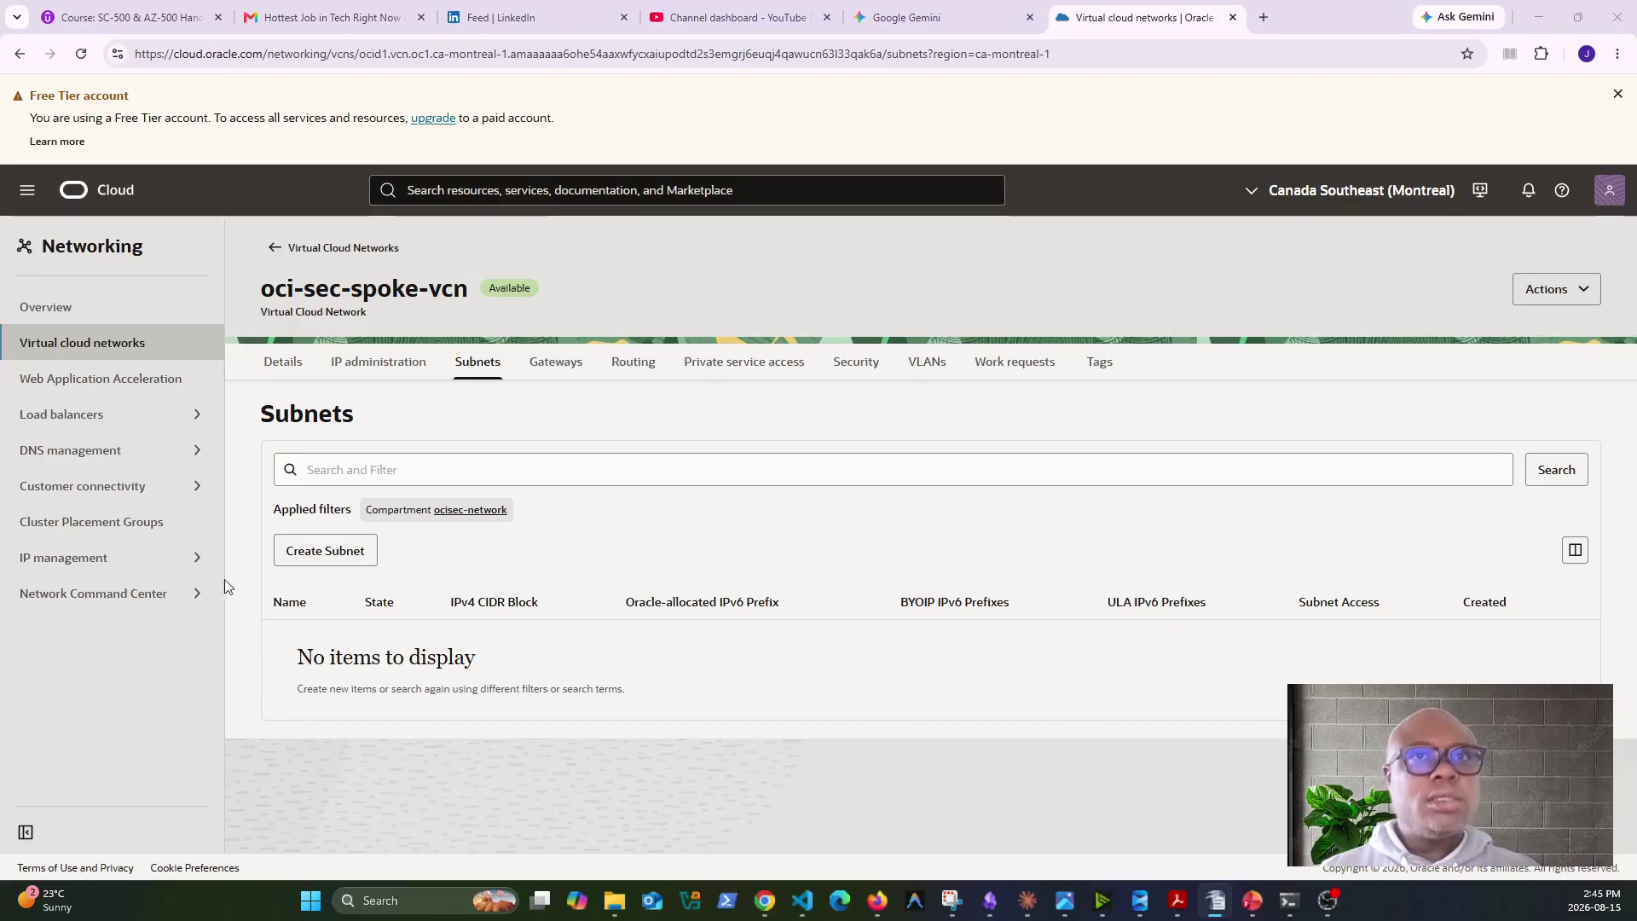
pyautogui.click(310, 553)
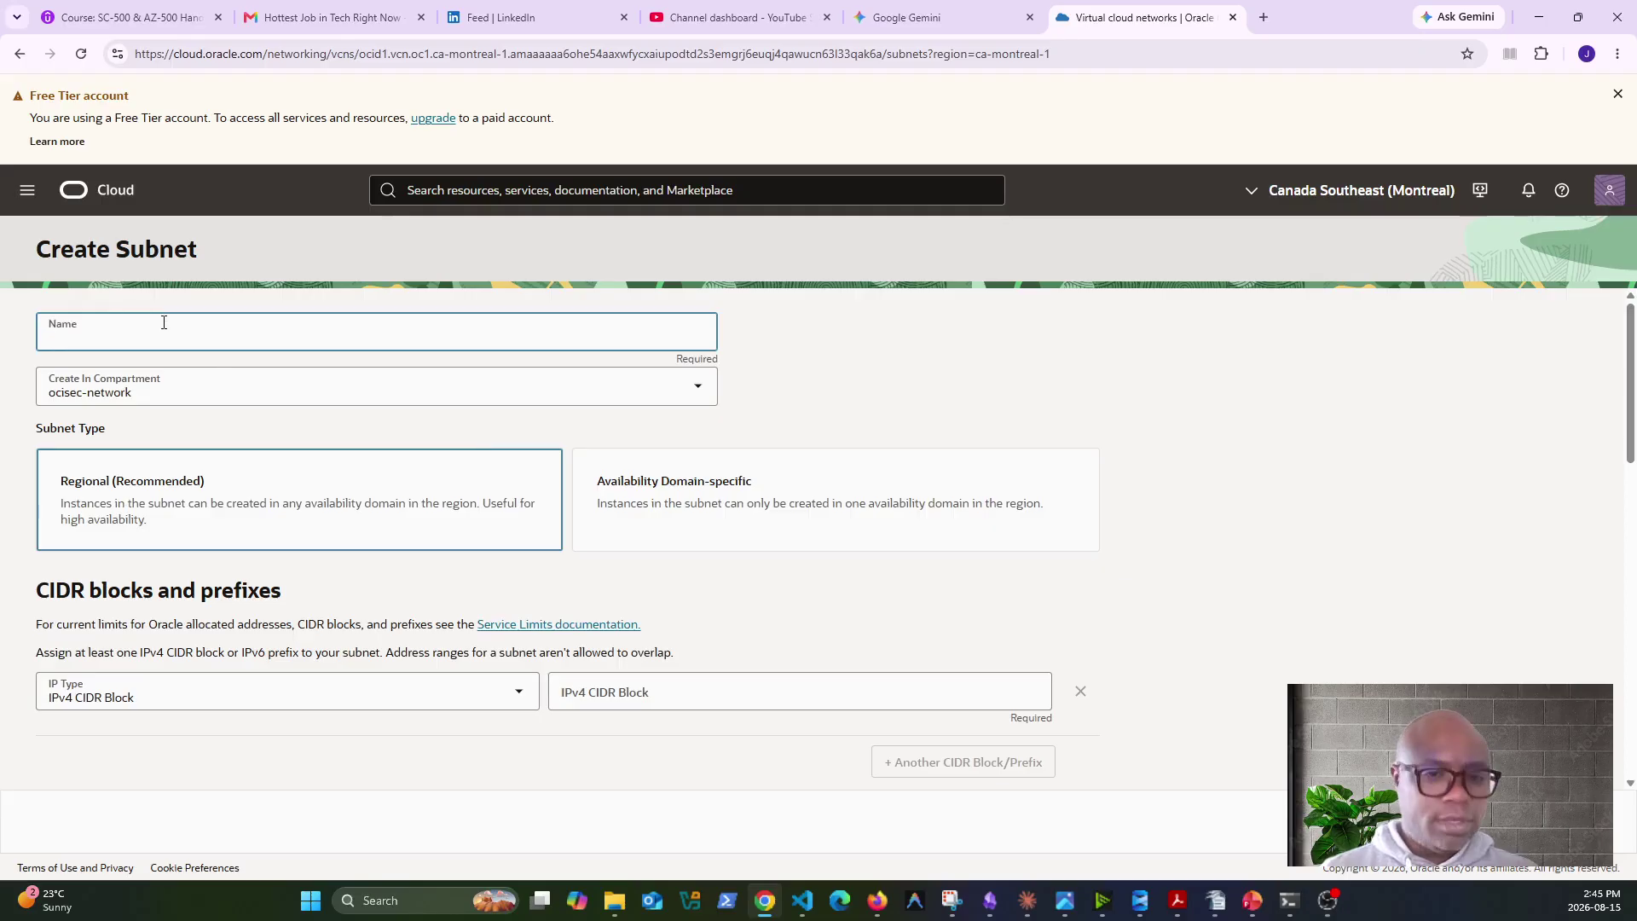
pyautogui.write('54. oci-sec-spoke-app')
pyautogui.click(69, 339)
pyautogui.press('BackSpace')
pyautogui.press('BackSpace')
pyautogui.press('BackSpace')
pyautogui.press('BackSpace')
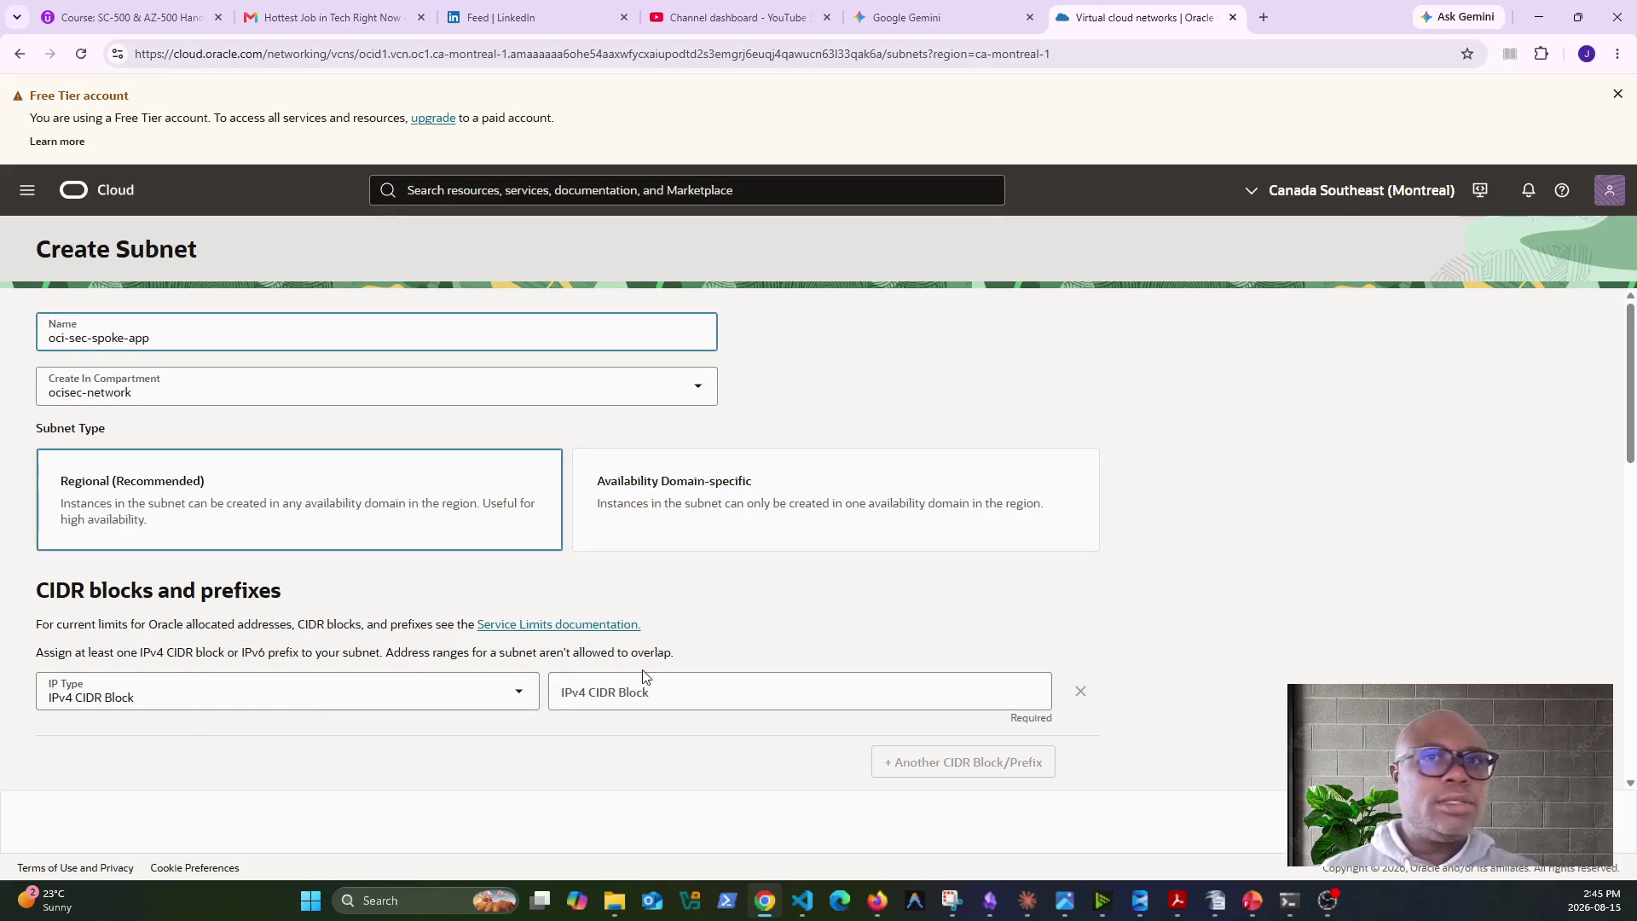
# Assign the IPv4 CIDR block 10.1.0.0/24 to the new oci-sec-spoke-app subnet.
pyautogui.click(662, 689)
pyautogui.write('10')
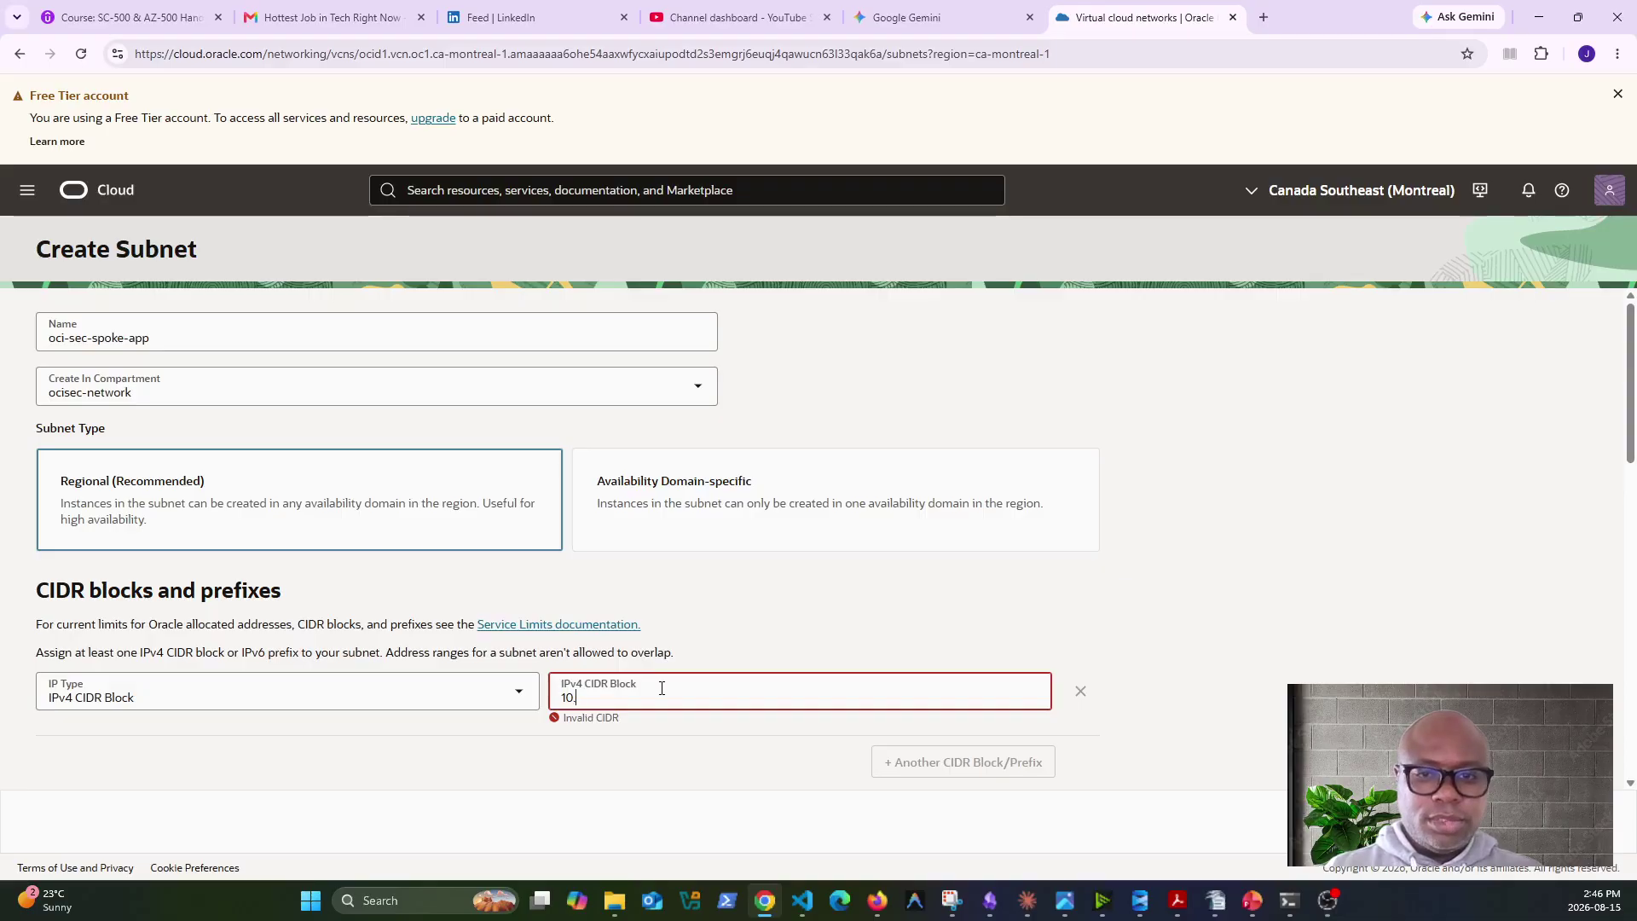
pyautogui.write('.1.0')
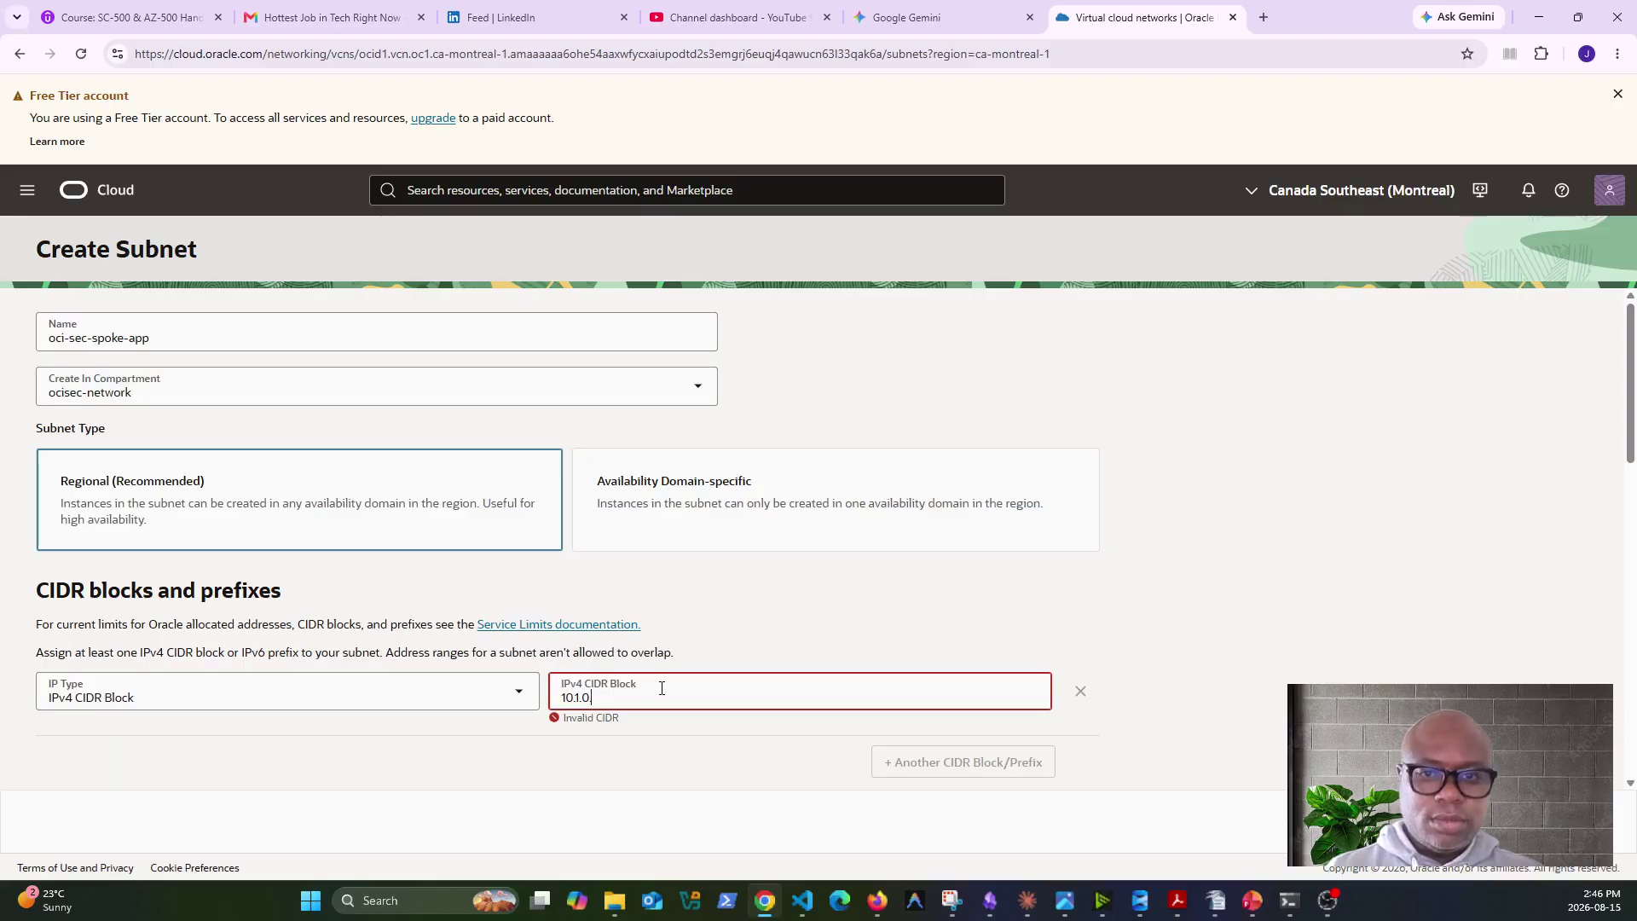
pyautogui.write('.0/24')
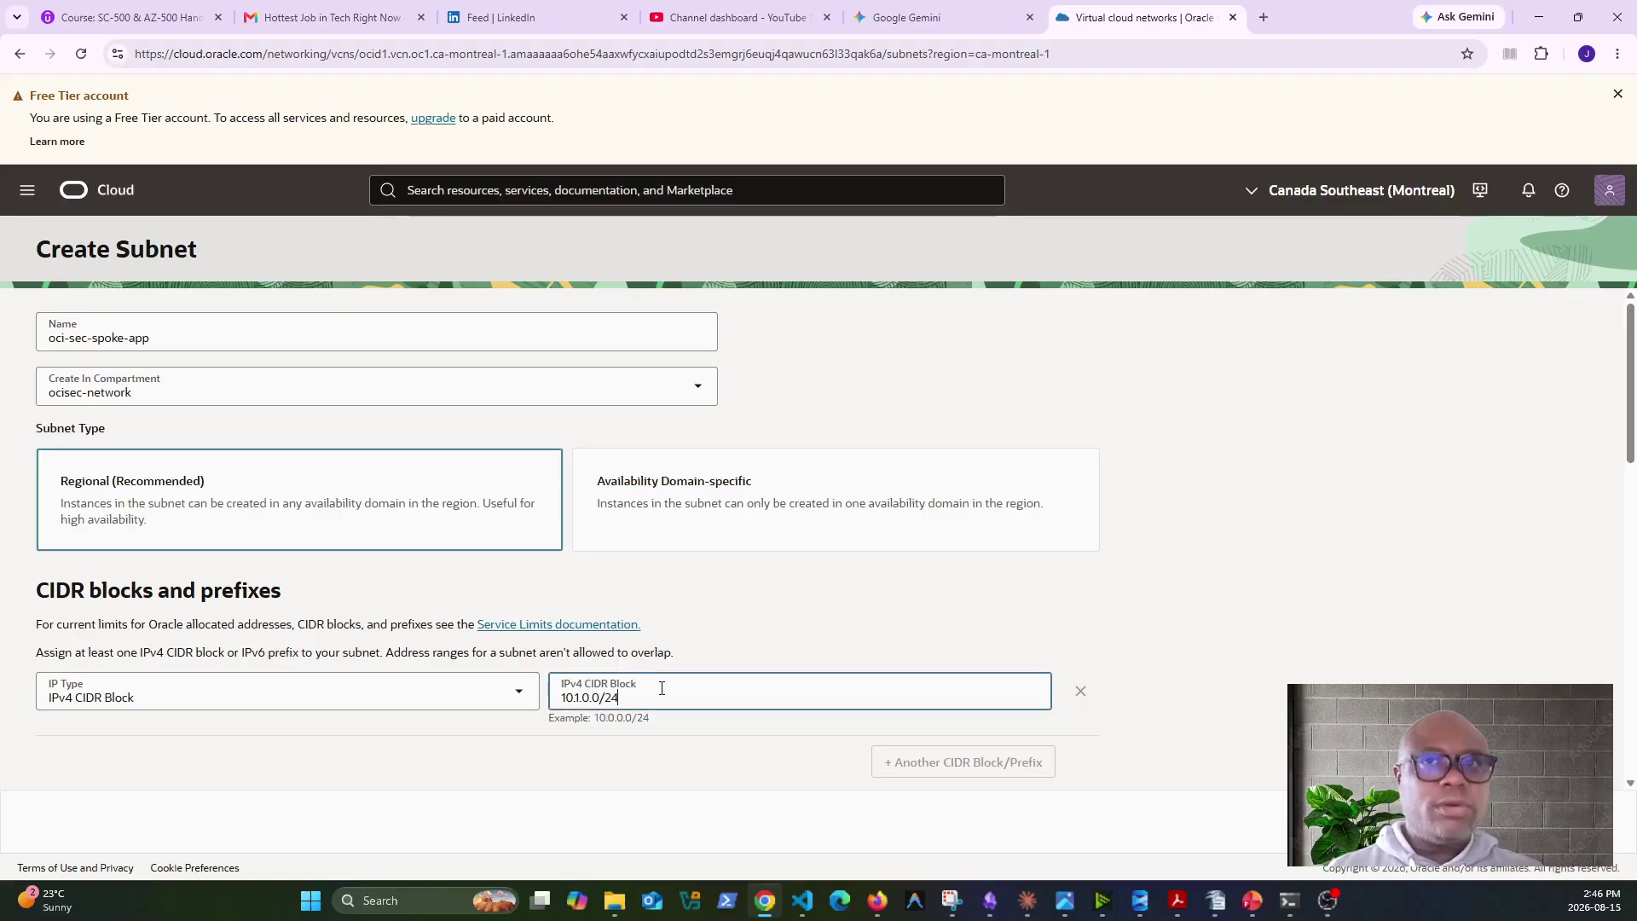
pyautogui.click(1179, 698)
# Use the default route table for oci-sec-spoke-vcn and make the app subnet private.
pyautogui.scroll(-3, 1179, 698)
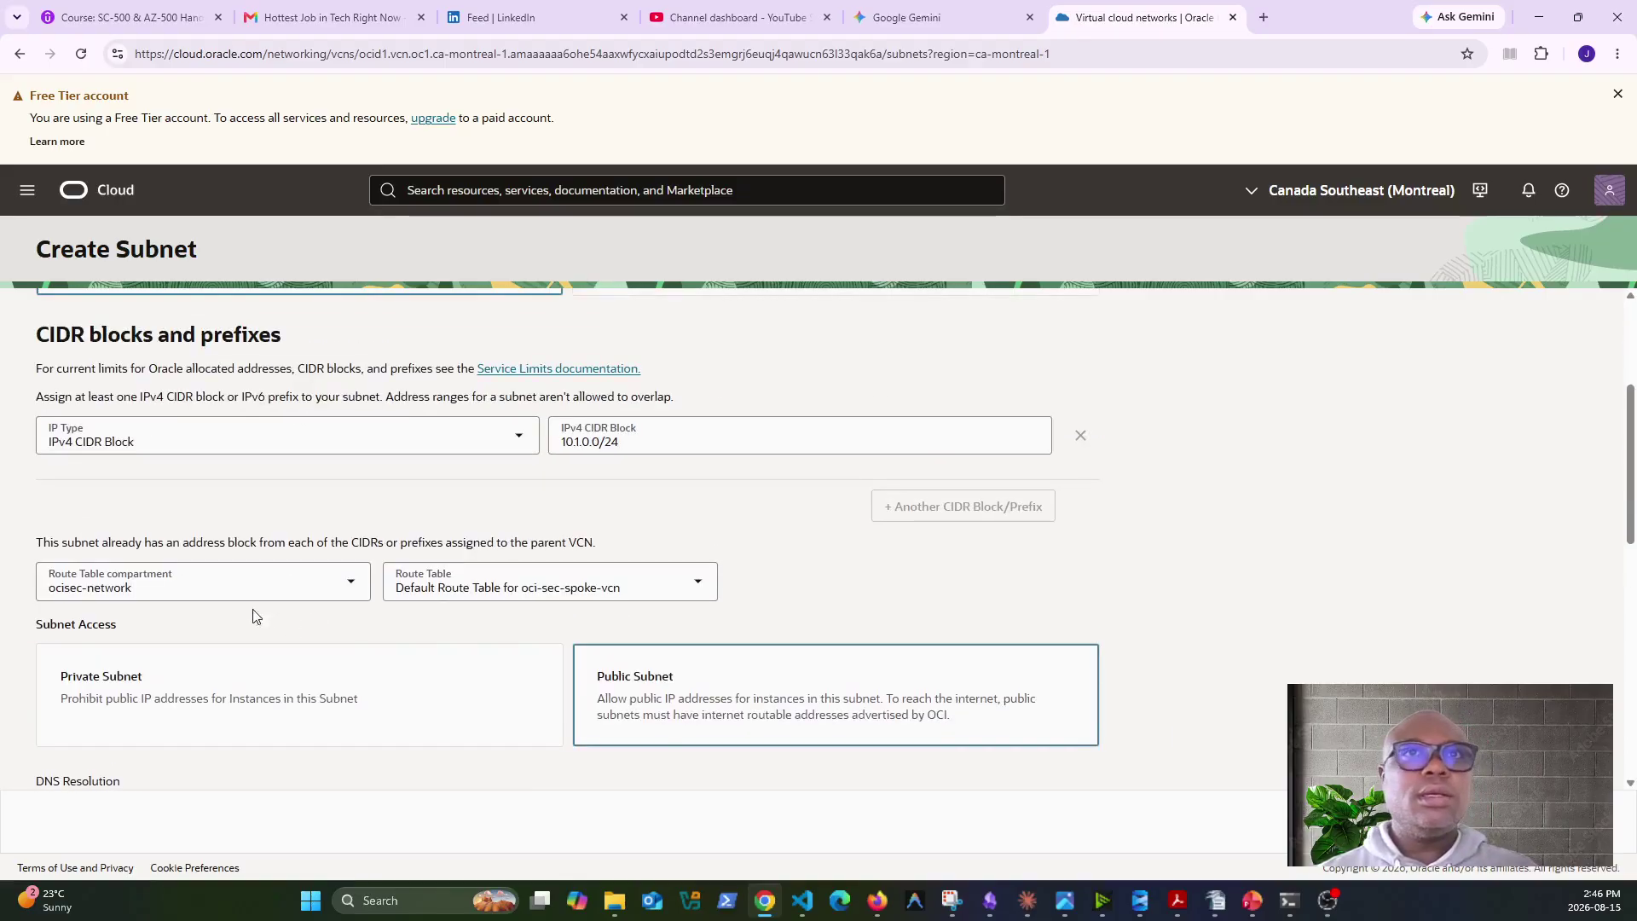
pyautogui.click(577, 585)
pyautogui.click(512, 632)
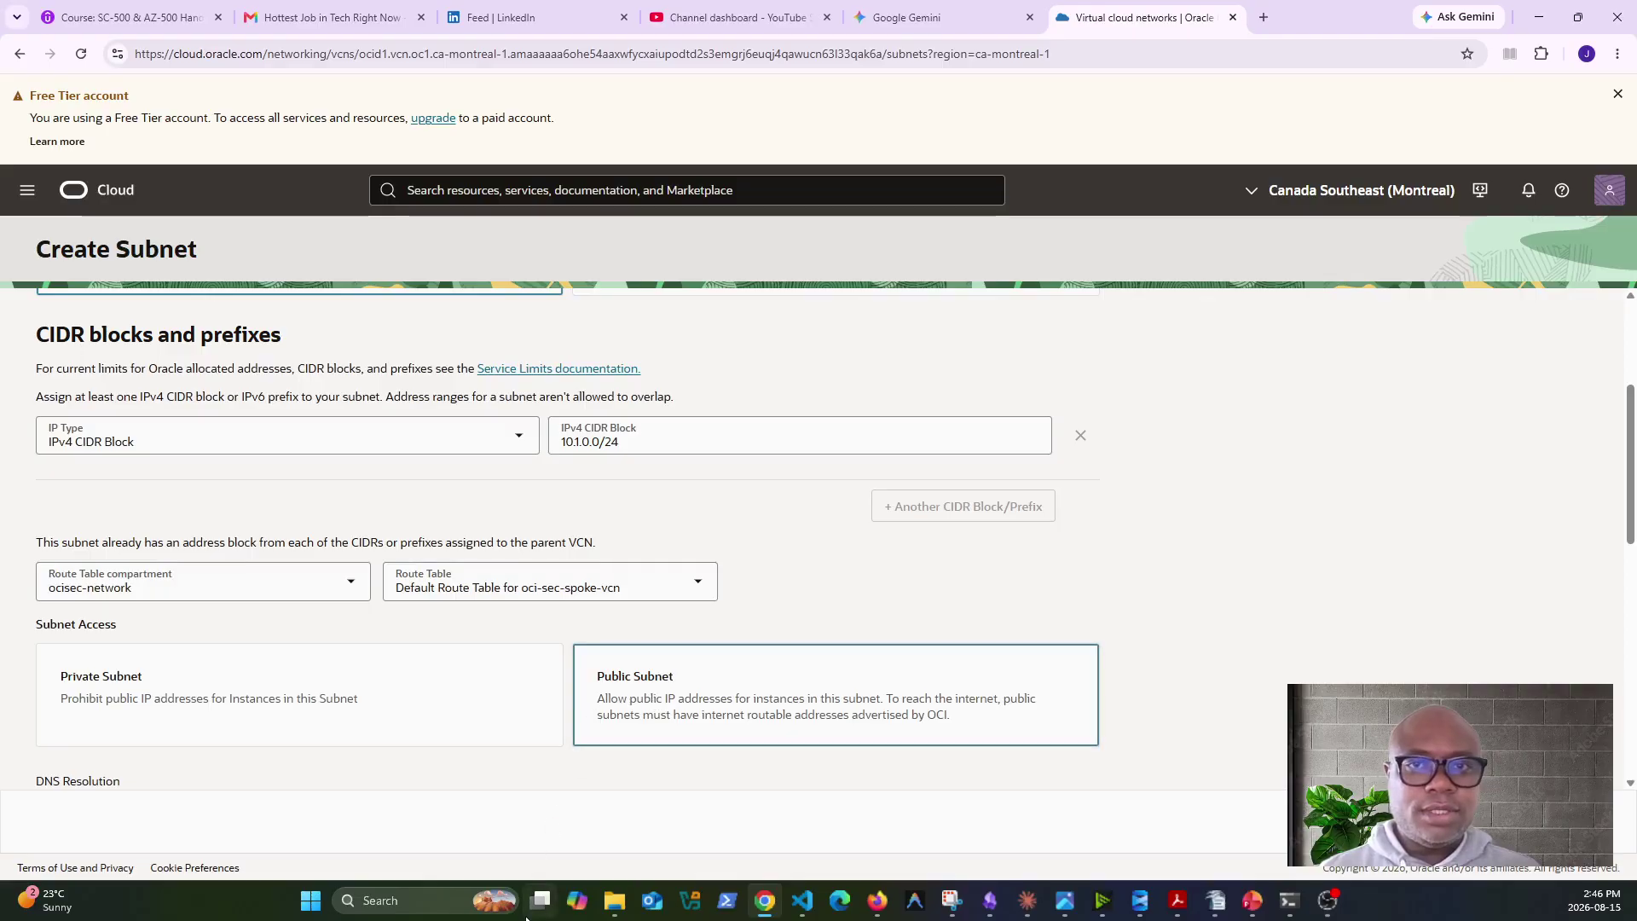
pyautogui.click(270, 724)
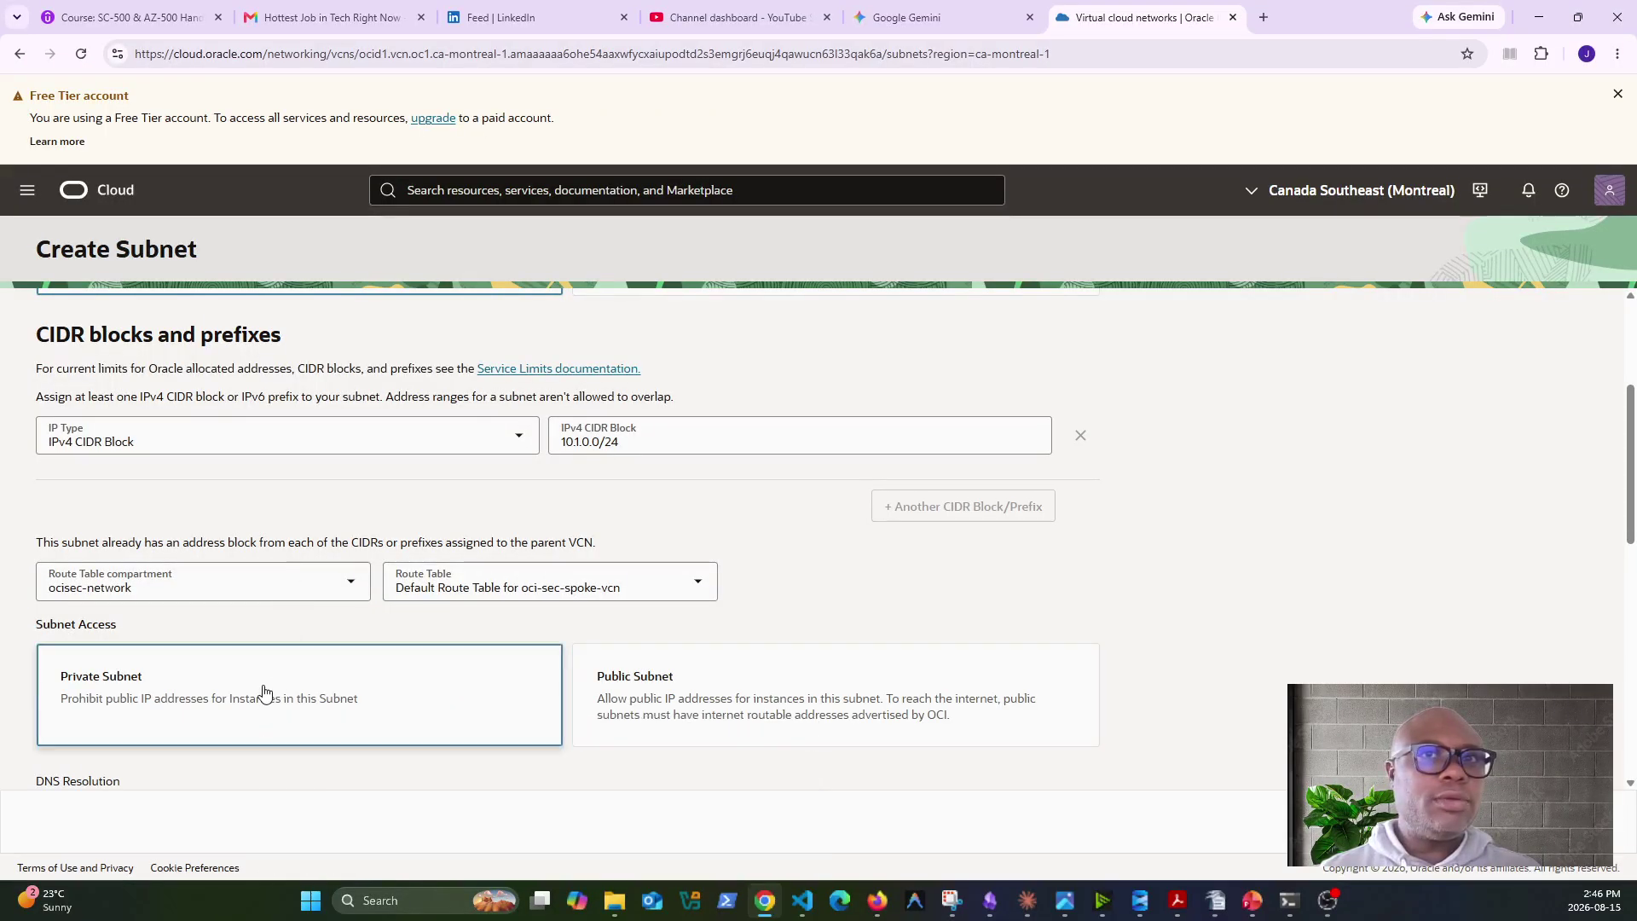
# Set the app subnet's DNS label to 'app', then create the subnet and reload the subnet list.
pyautogui.scroll(-3, 699, 648)
pyautogui.scroll(-1, 695, 701)
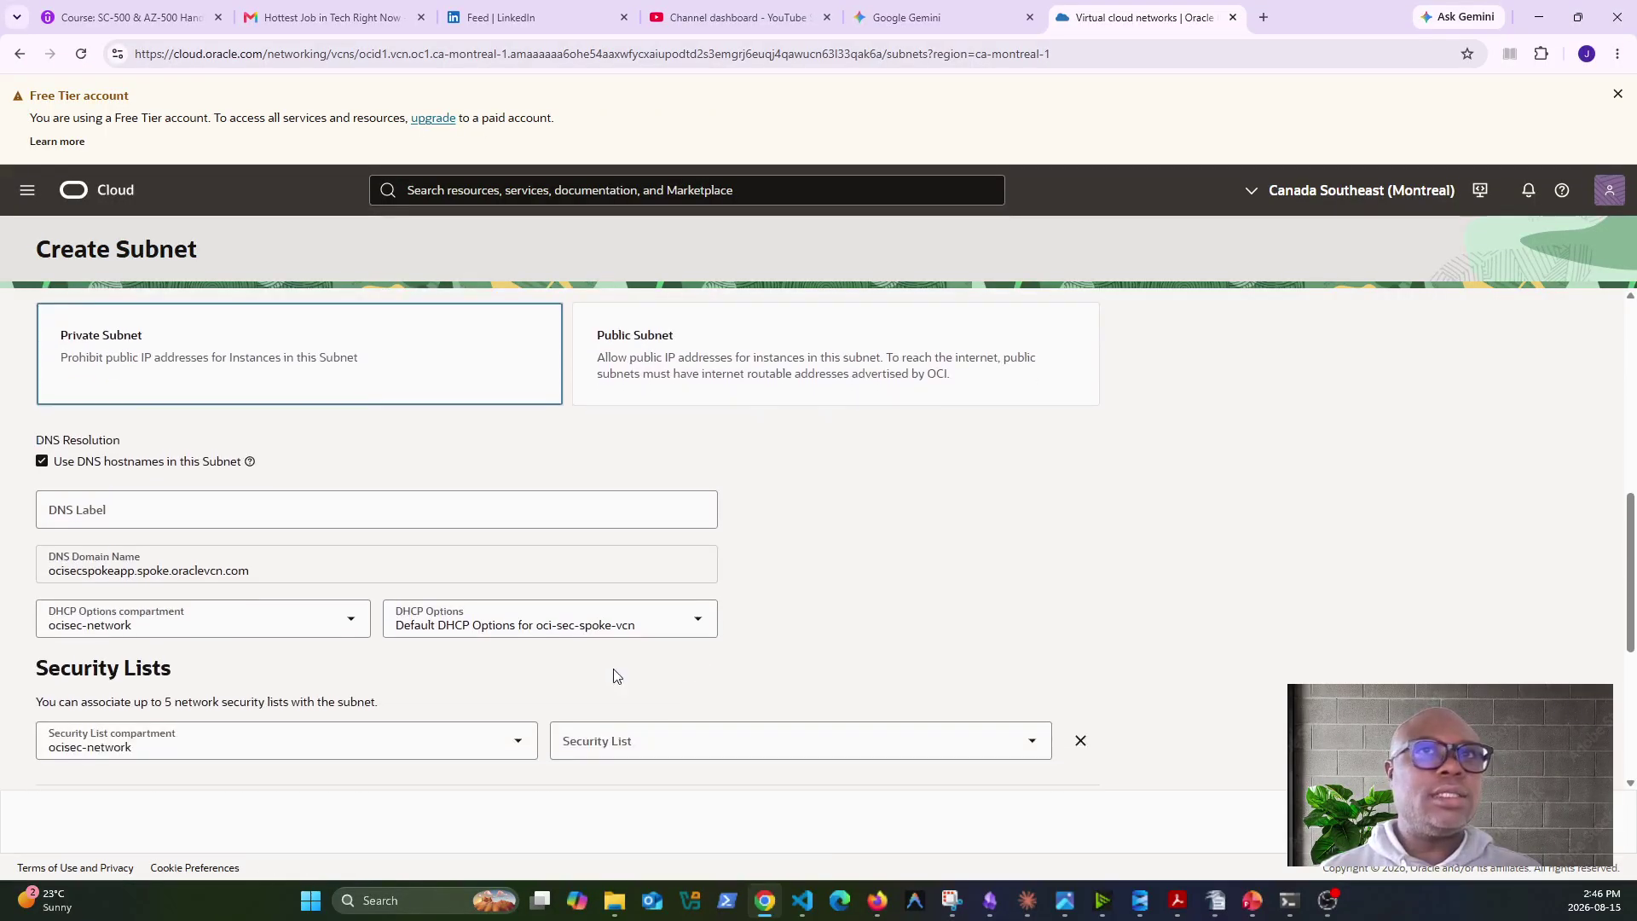
pyautogui.click(189, 510)
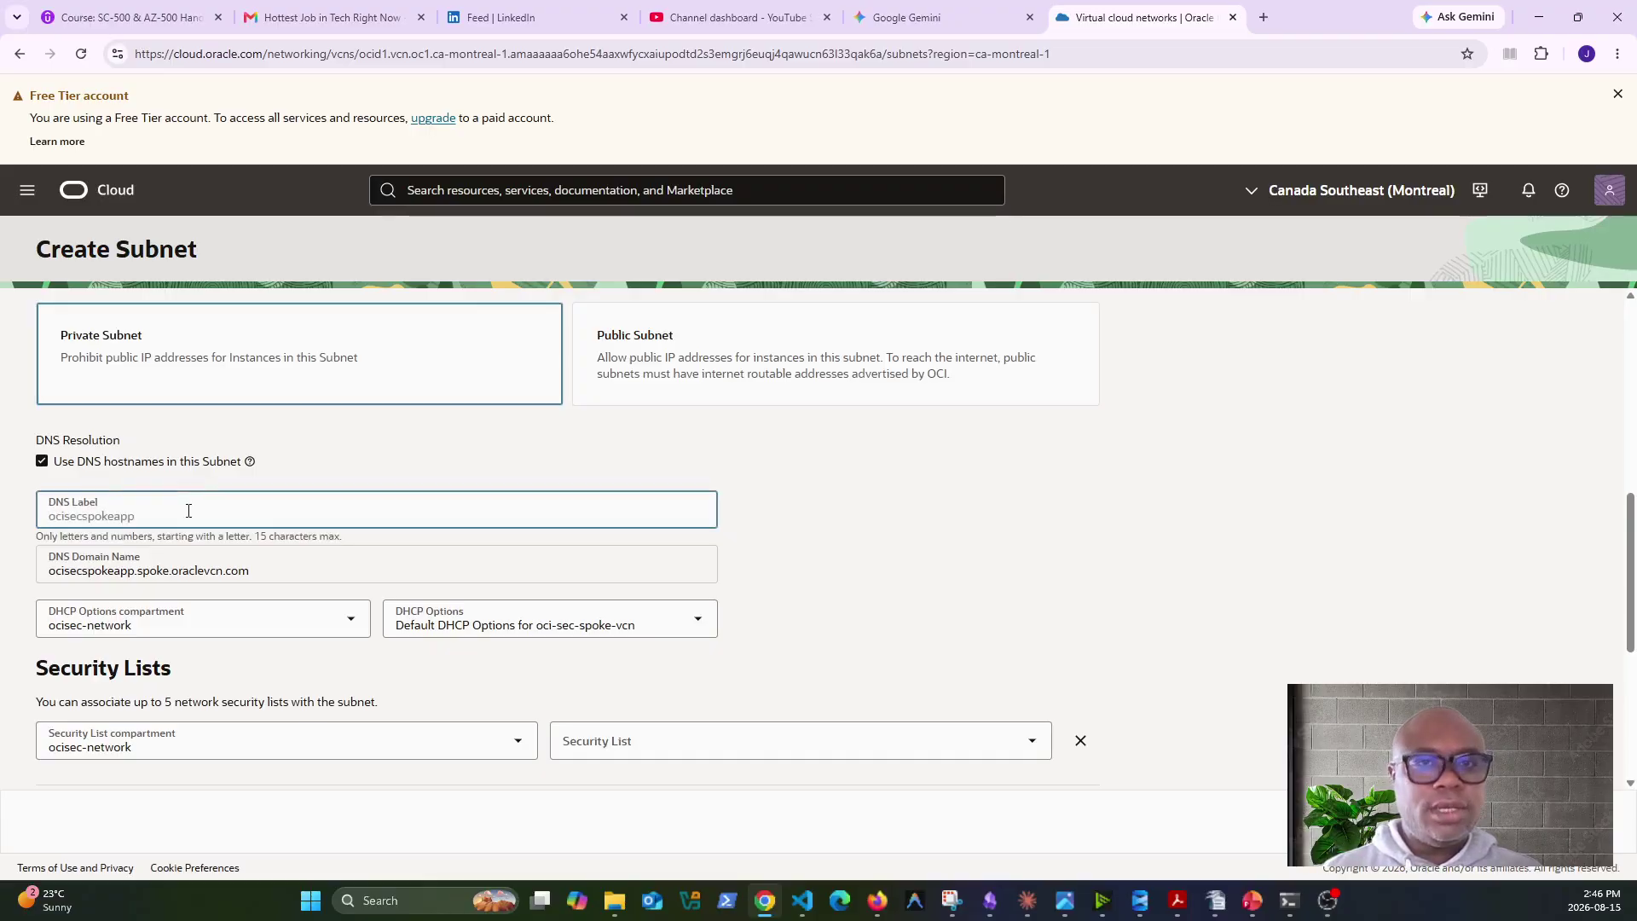
pyautogui.write('app')
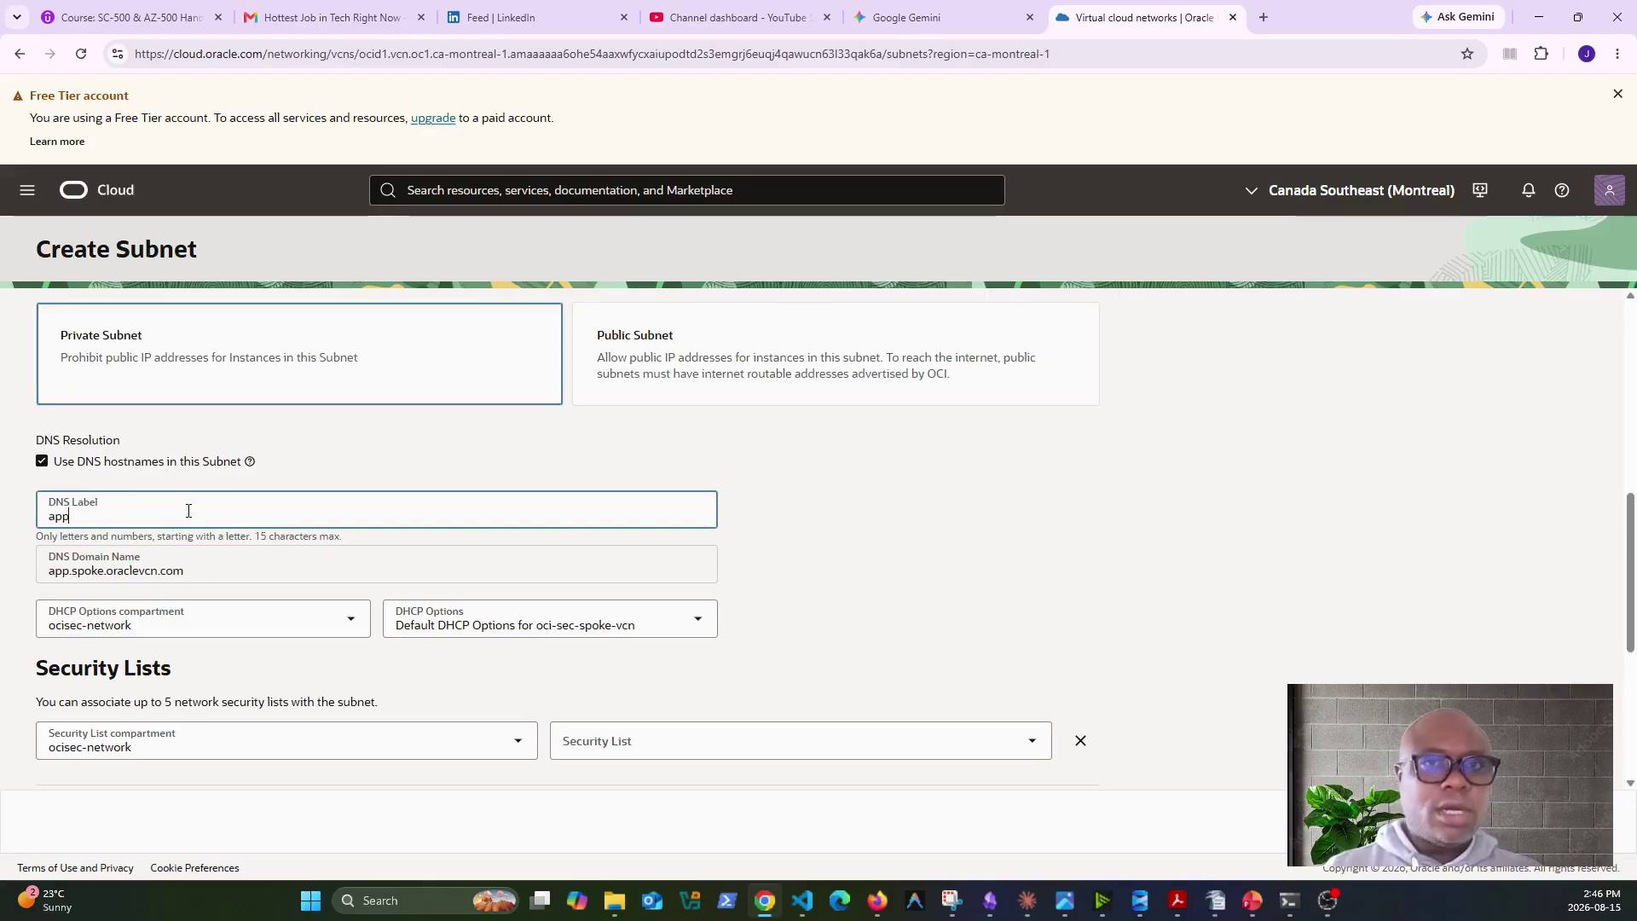
pyautogui.scroll(-2, 857, 612)
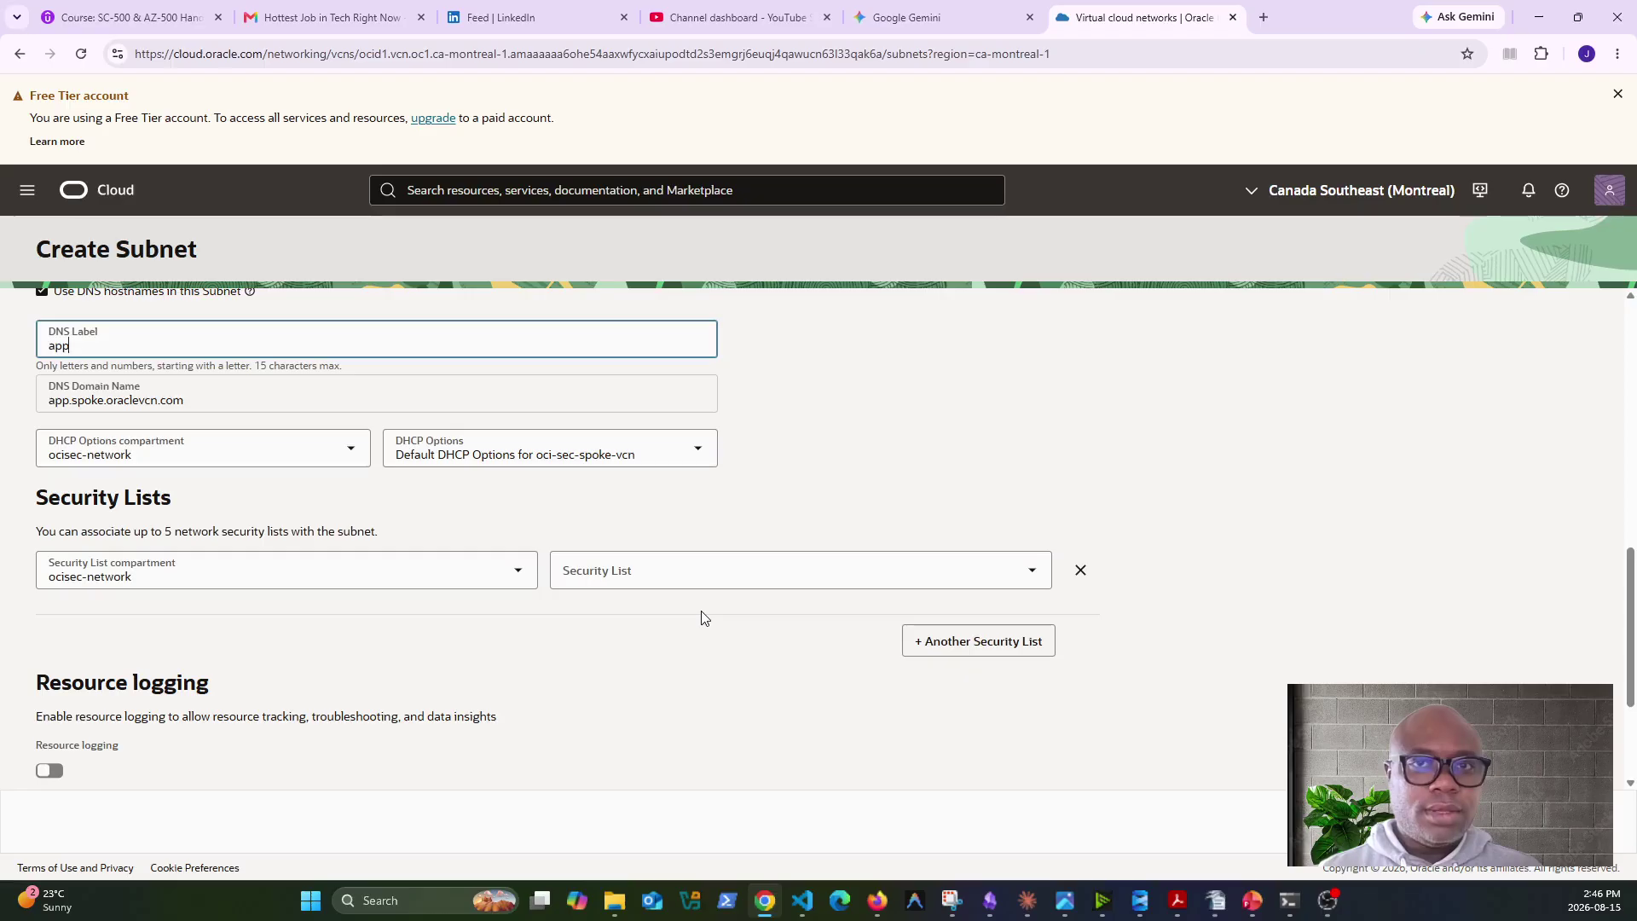
pyautogui.scroll(-2, 968, 707)
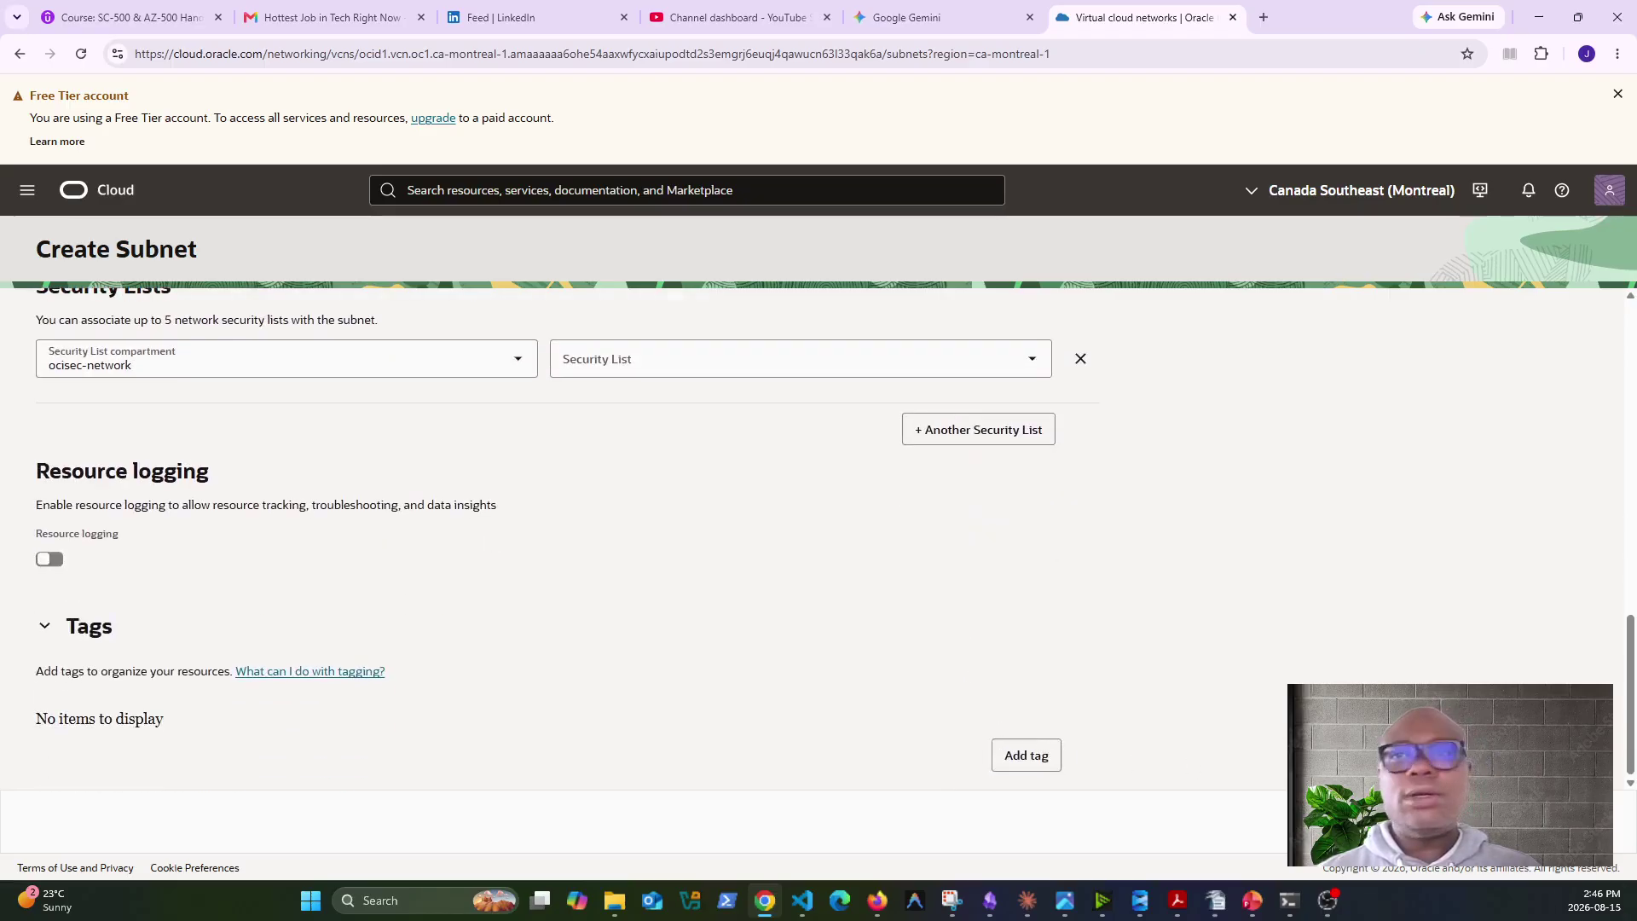
pyautogui.click(1550, 821)
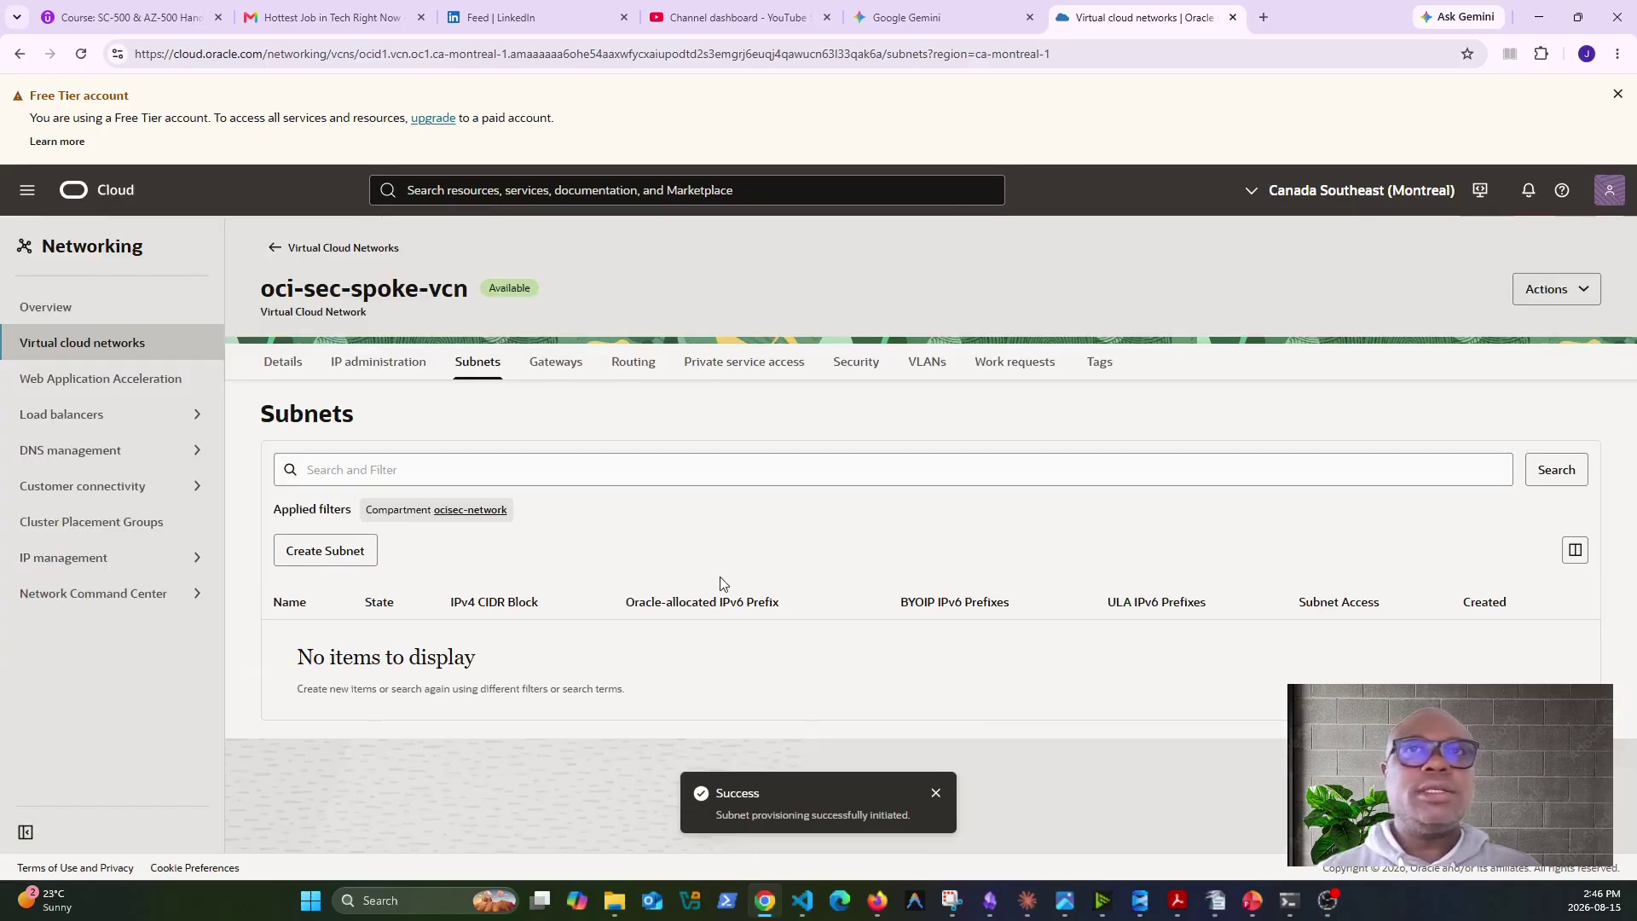
pyautogui.click(81, 54)
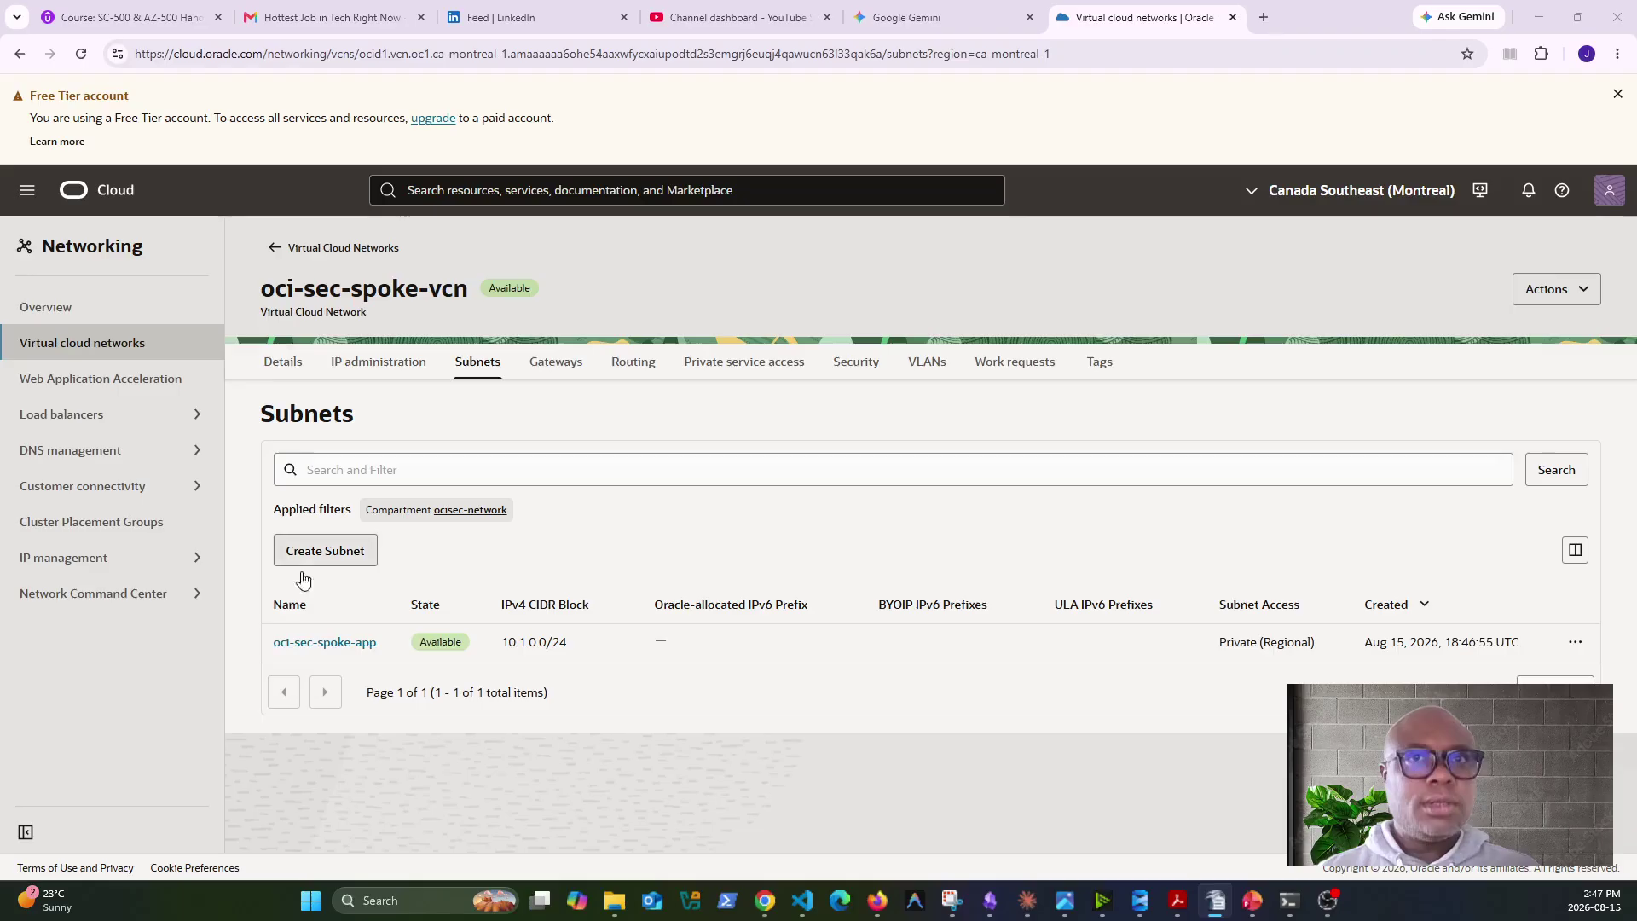
# Start another subnet in oci-sec-spoke-vcn and name it oci-sec-spoke-db.
pyautogui.click(319, 553)
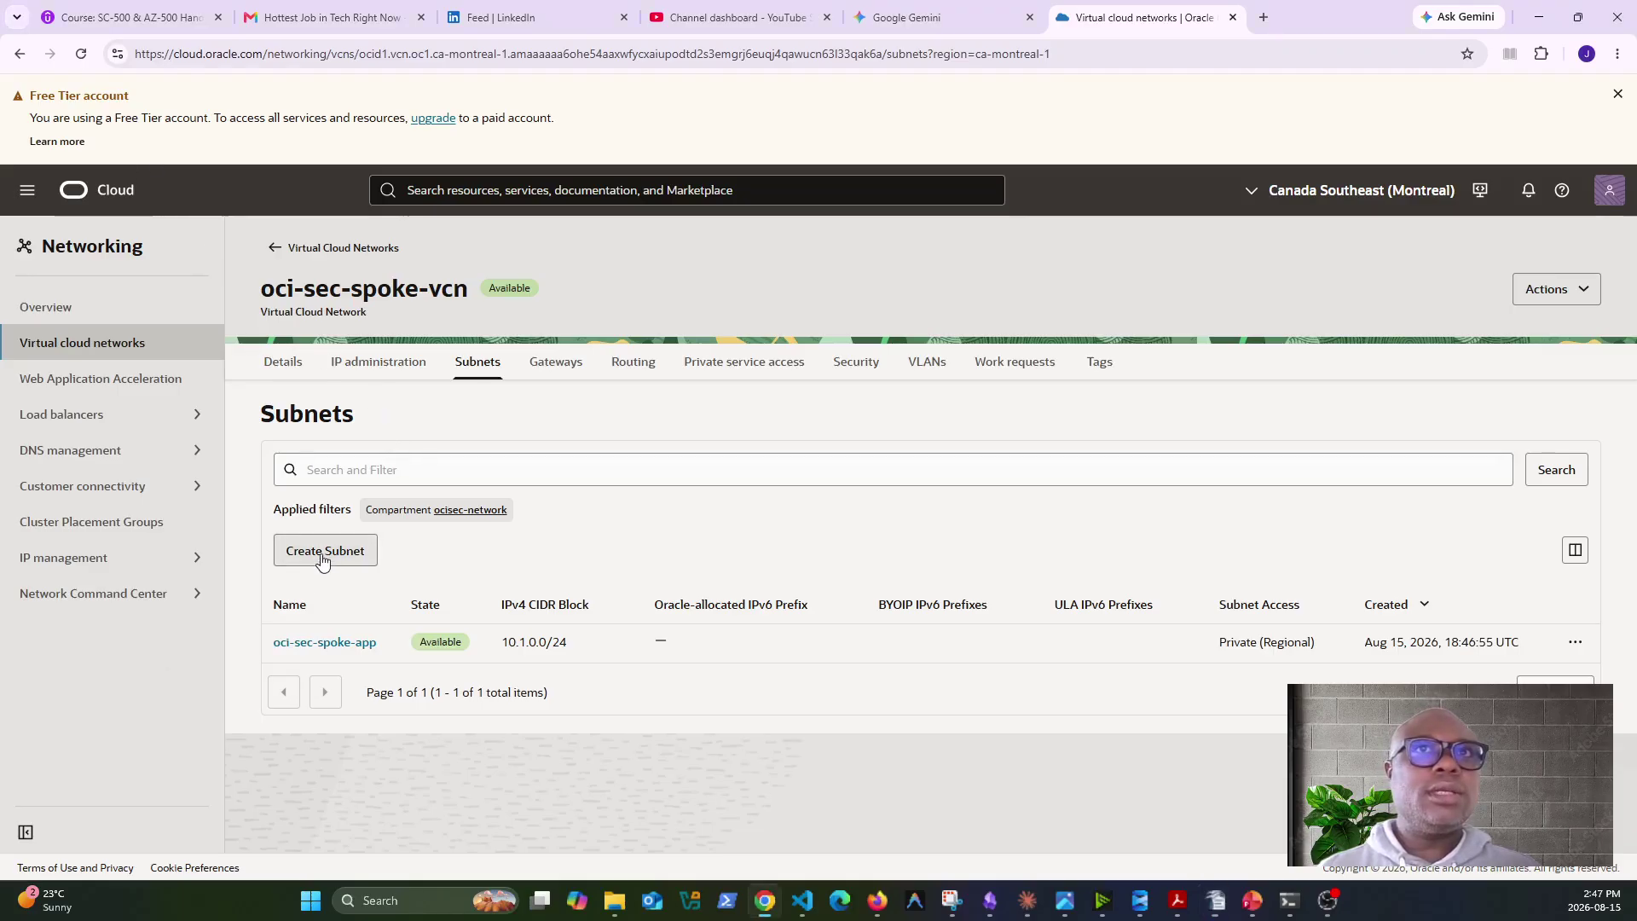
pyautogui.click(134, 341)
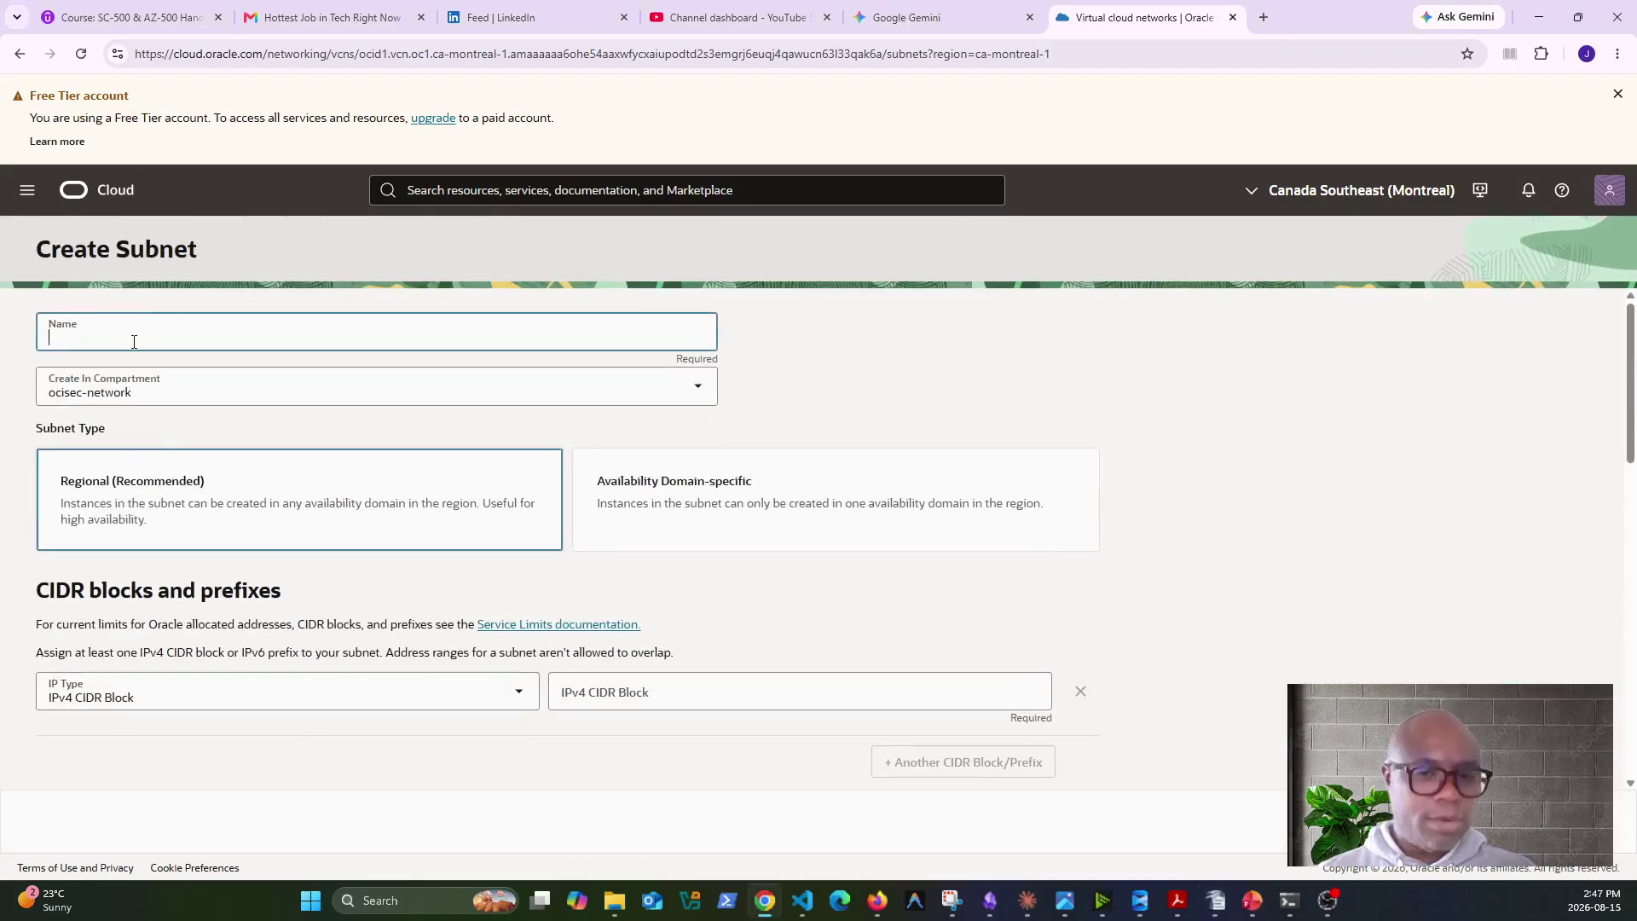
pyautogui.write('55. oci-sec-spoke-db')
pyautogui.click(69, 336)
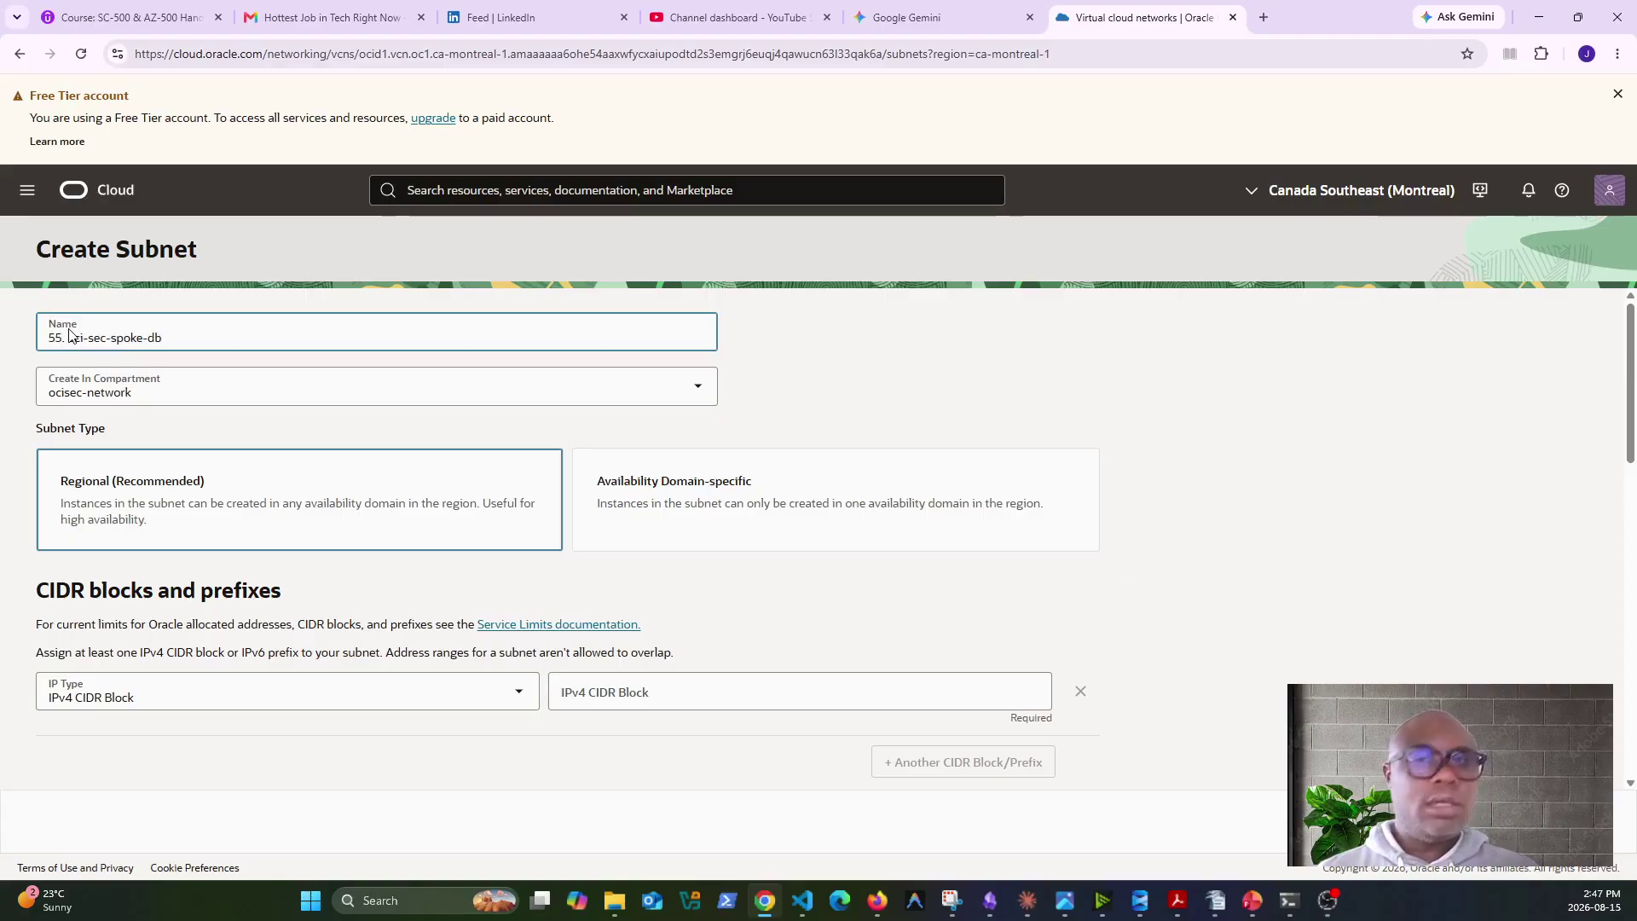
pyautogui.press('BackSpace')
pyautogui.press('BackSpace')
pyautogui.press('BackSpace')
pyautogui.press('BackSpace')
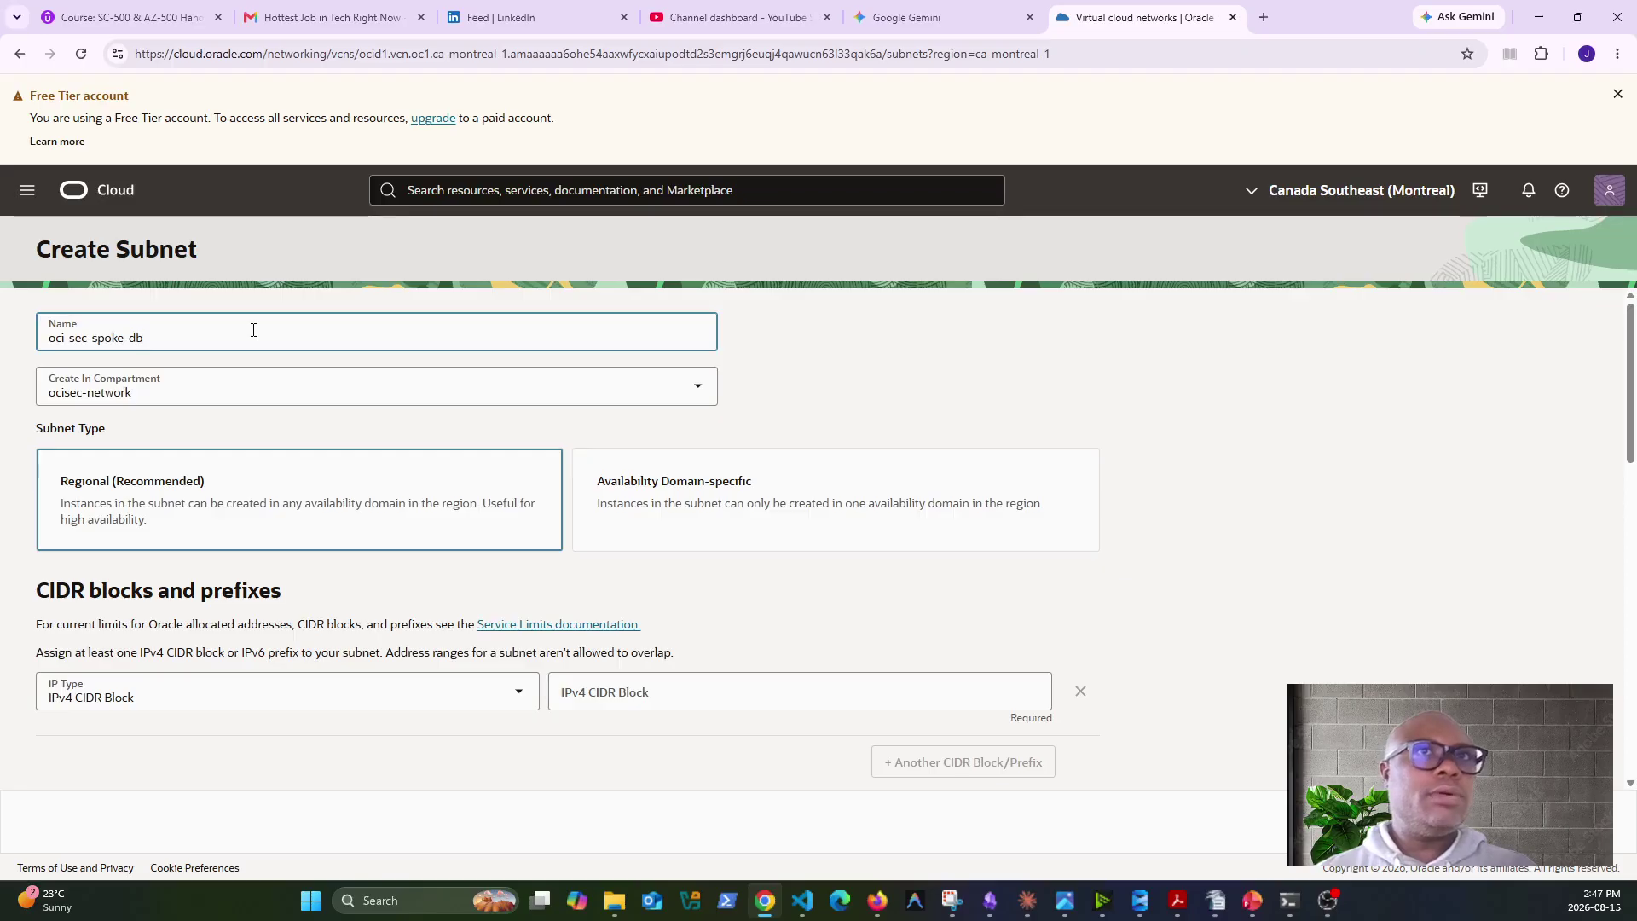
pyautogui.click(251, 332)
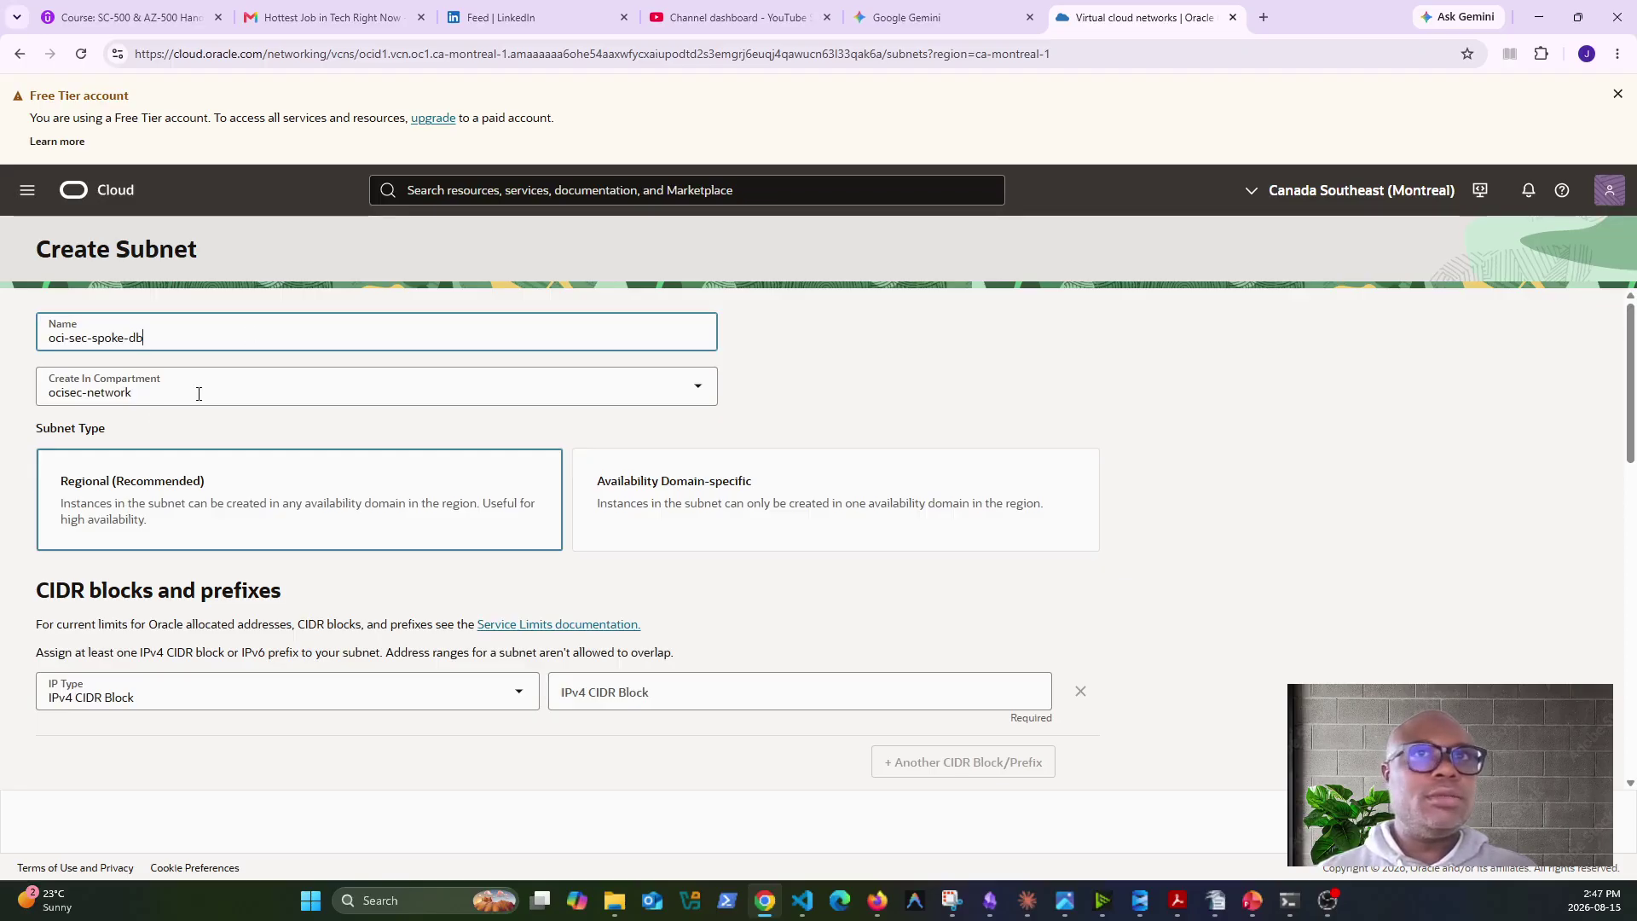
# Assign the IPv4 CIDR block 10.1.1.0/24 to the database subnet.
pyautogui.scroll(-2, 478, 580)
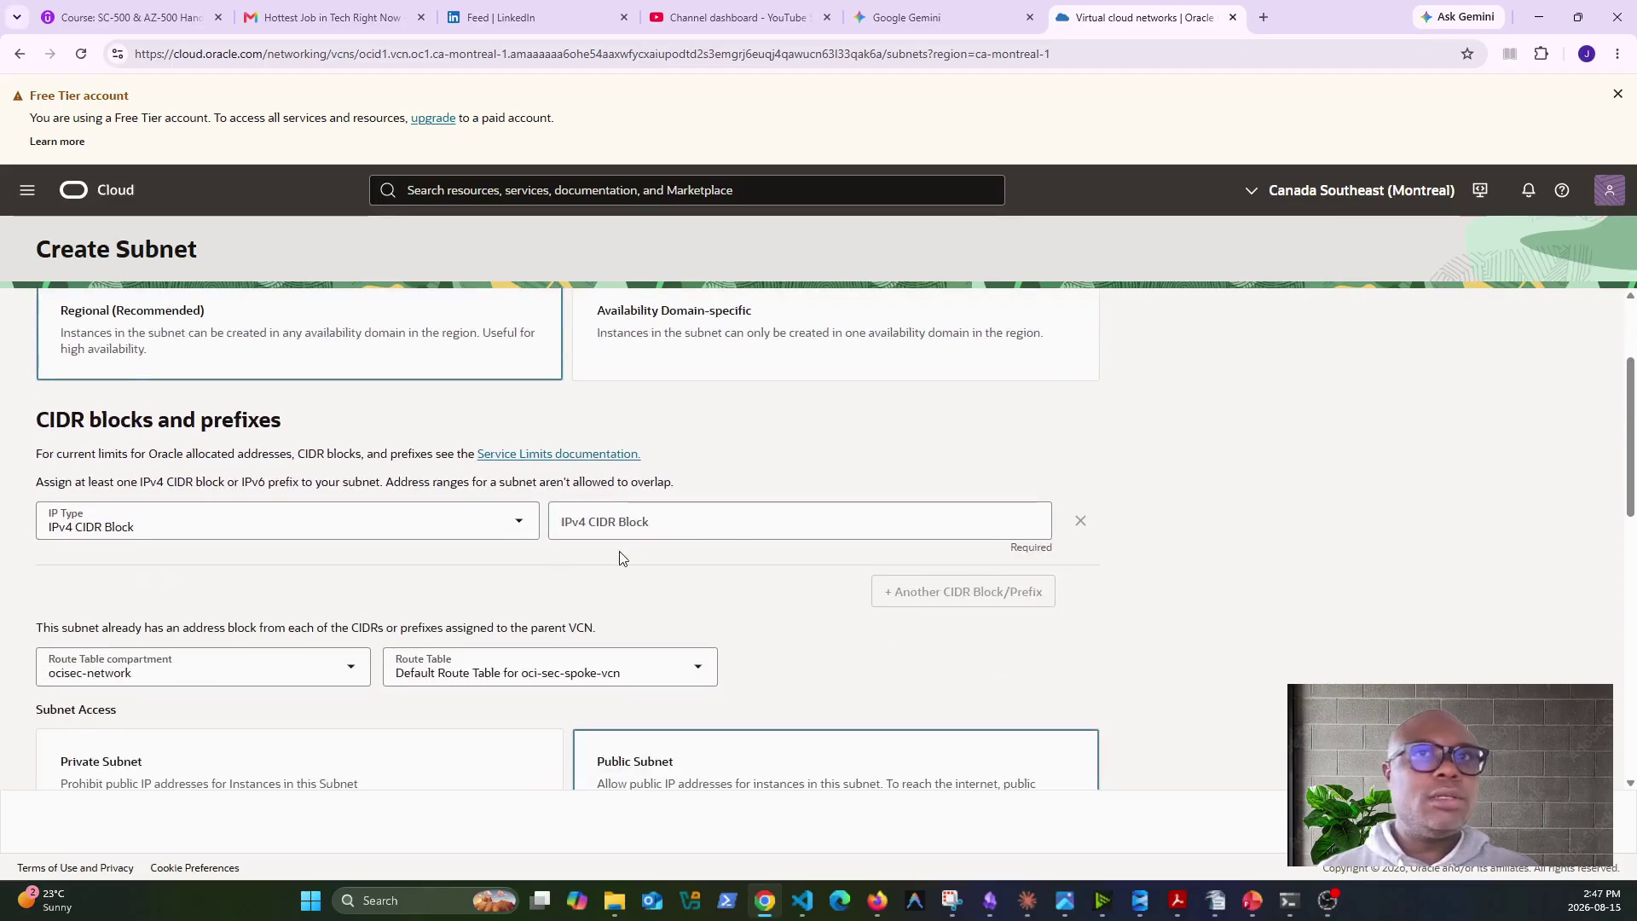
pyautogui.click(647, 526)
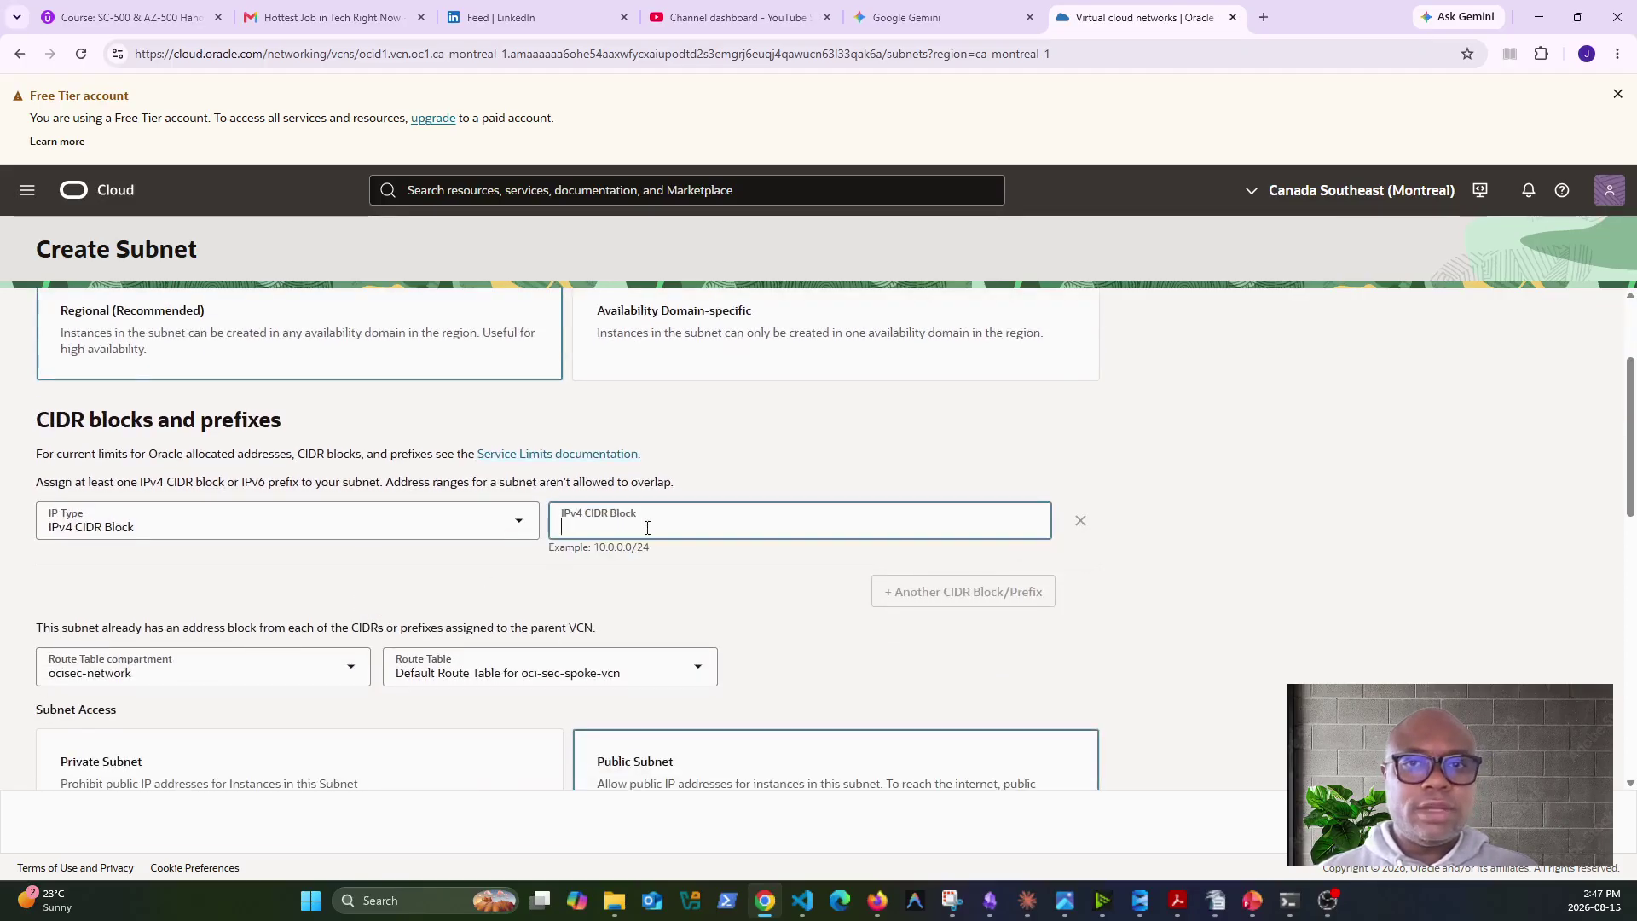
pyautogui.write('10')
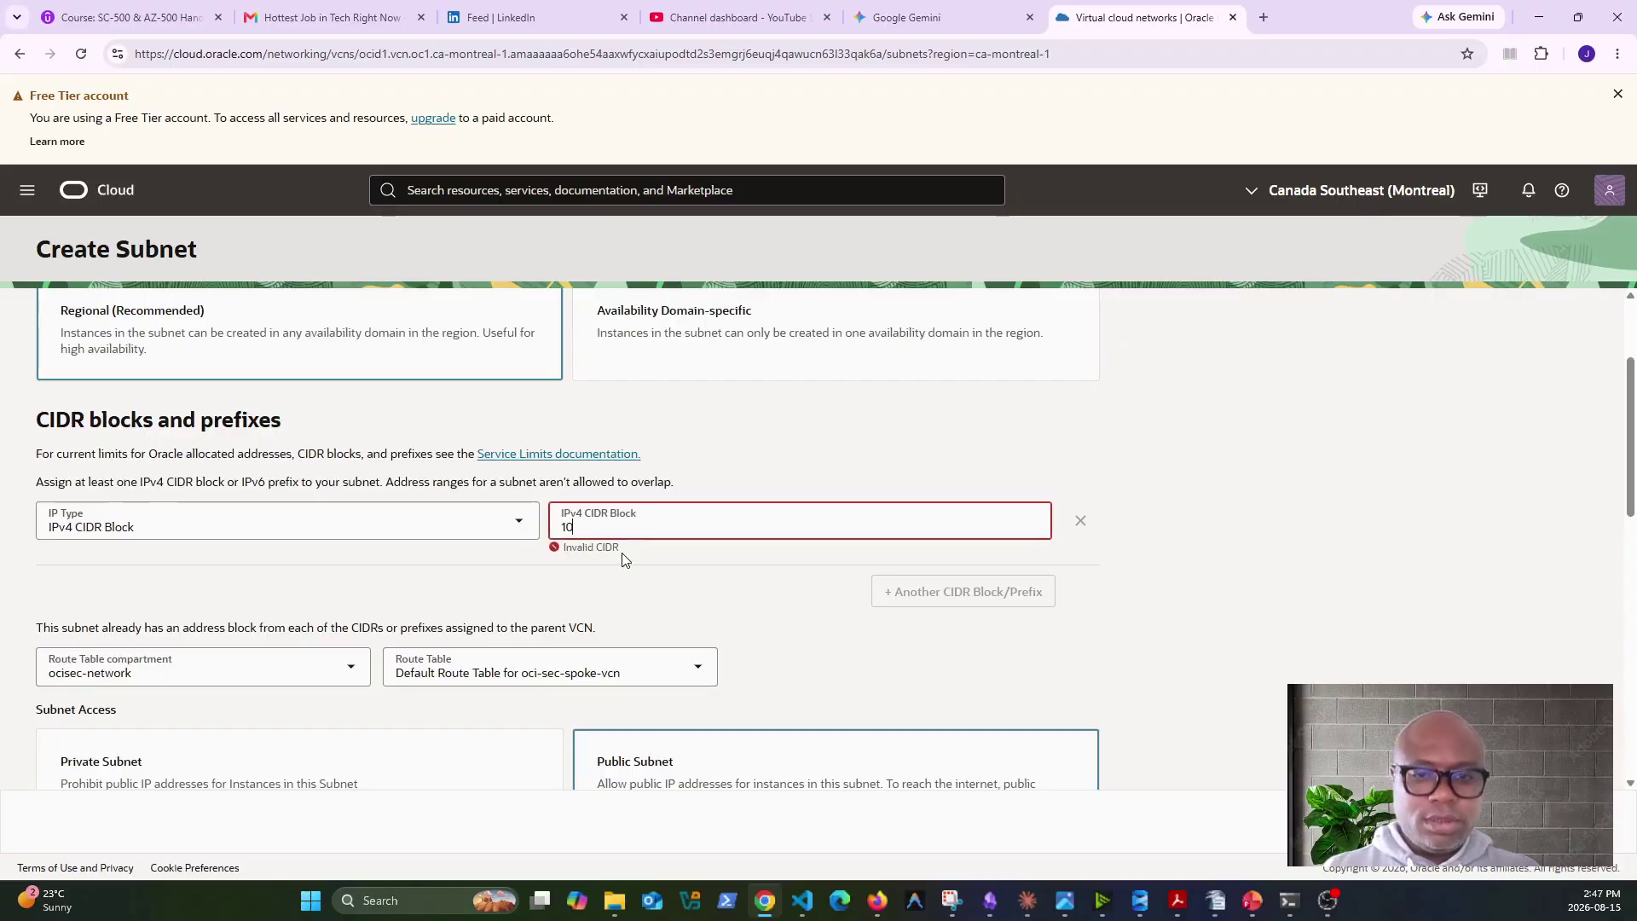
pyautogui.write('.1.1.')
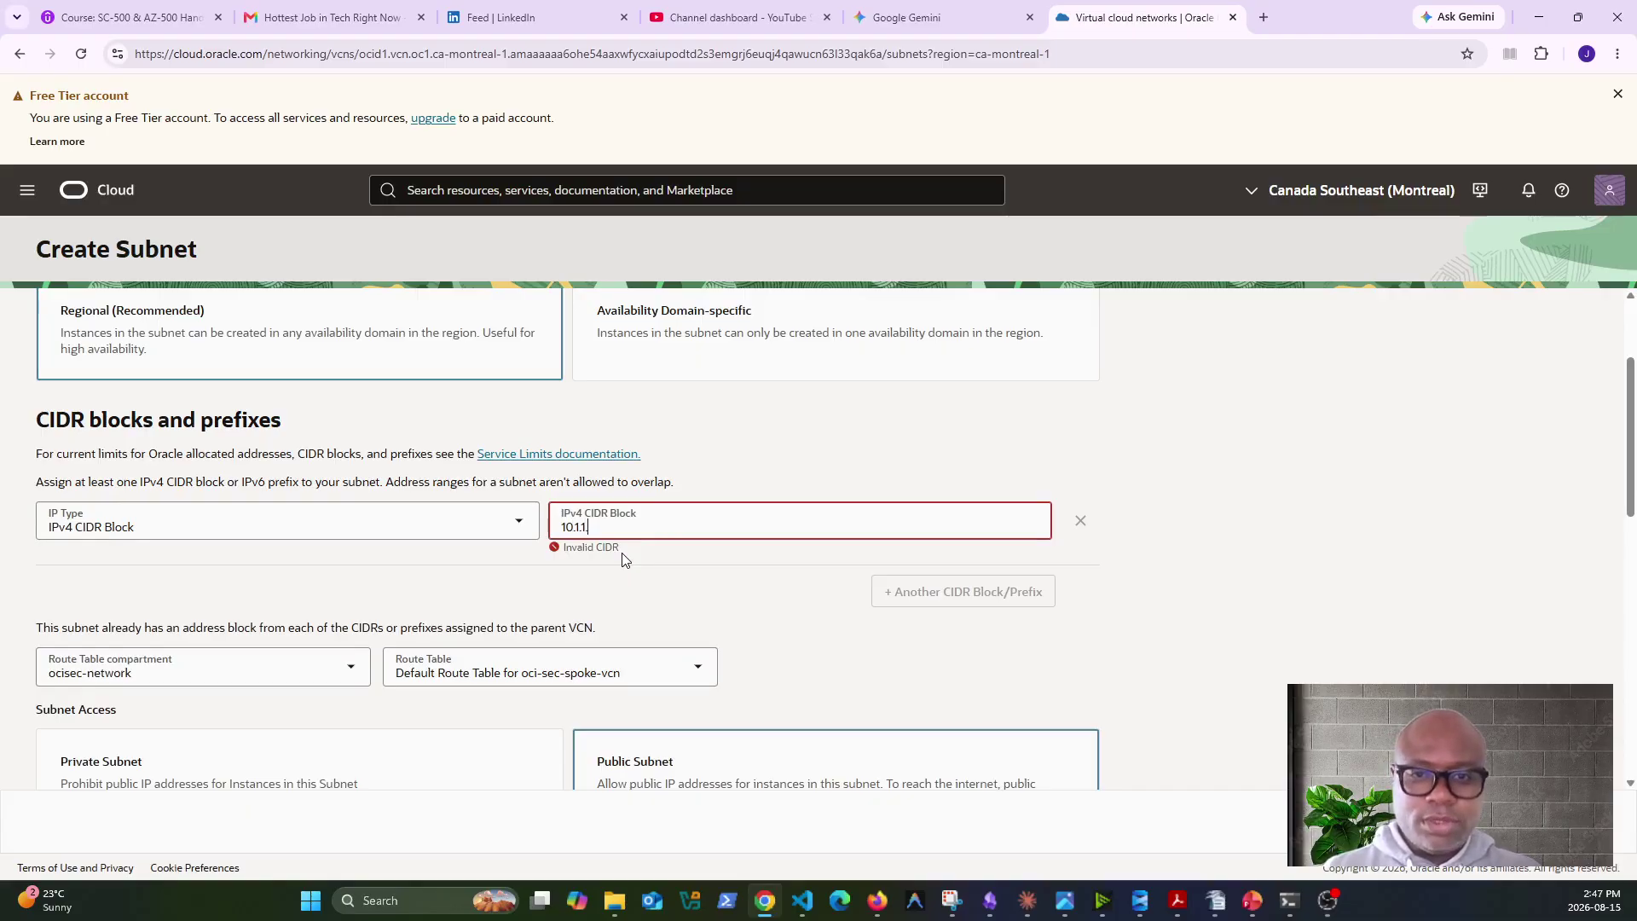
pyautogui.write('0/24')
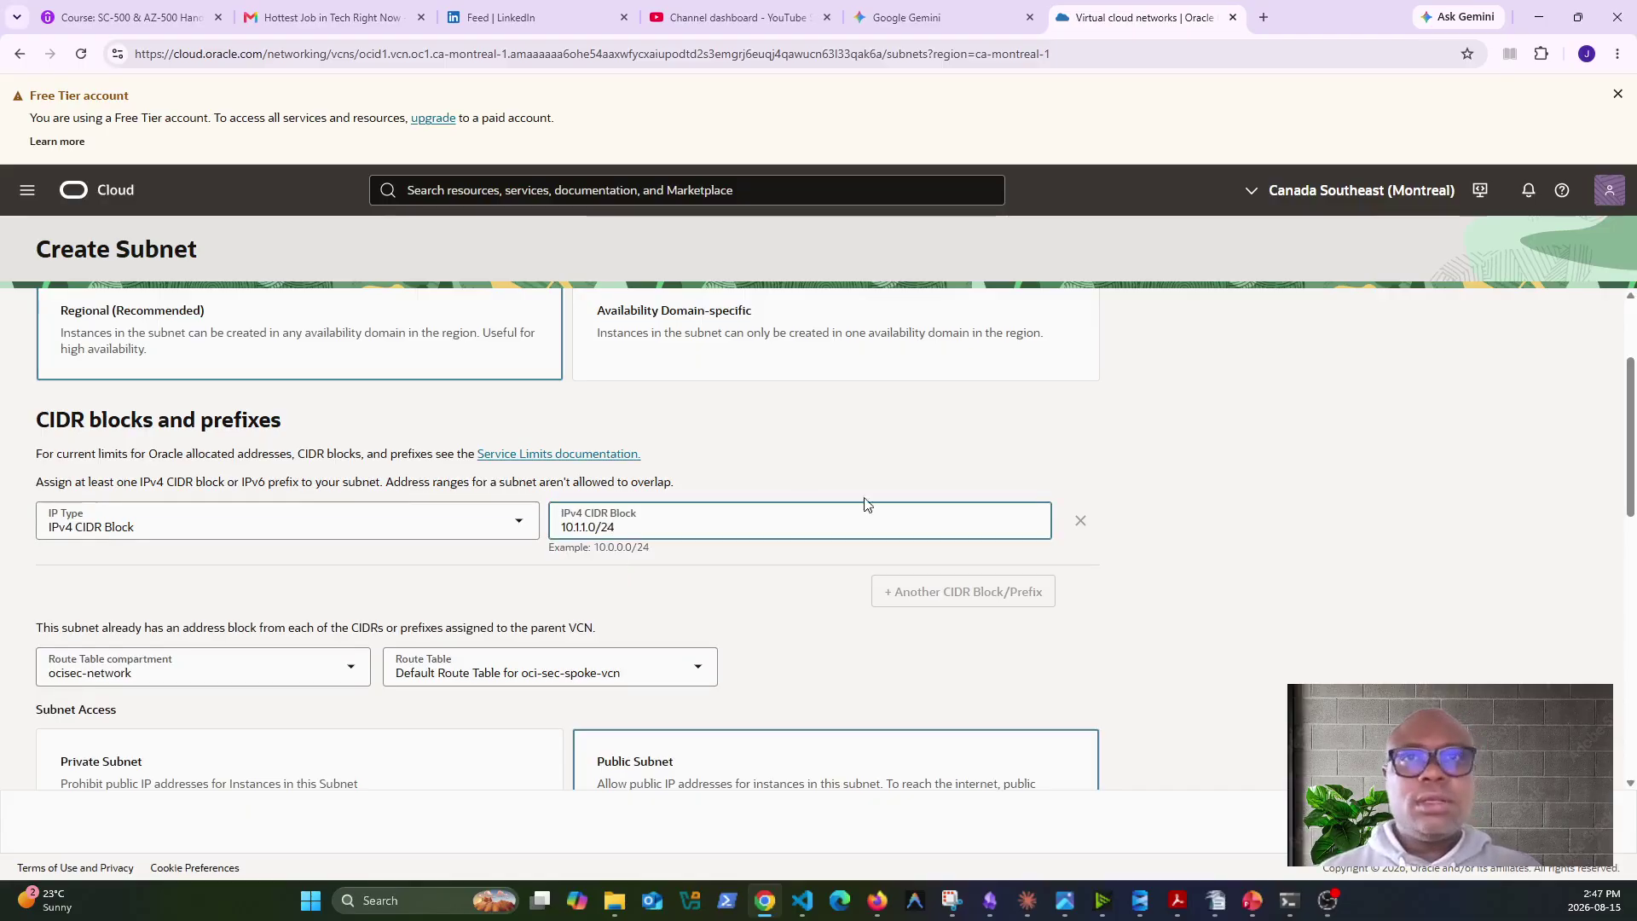
pyautogui.click(1191, 558)
# Make the oci-sec-spoke-db subnet private and set its DNS label to 'db'.
pyautogui.scroll(-3, 522, 566)
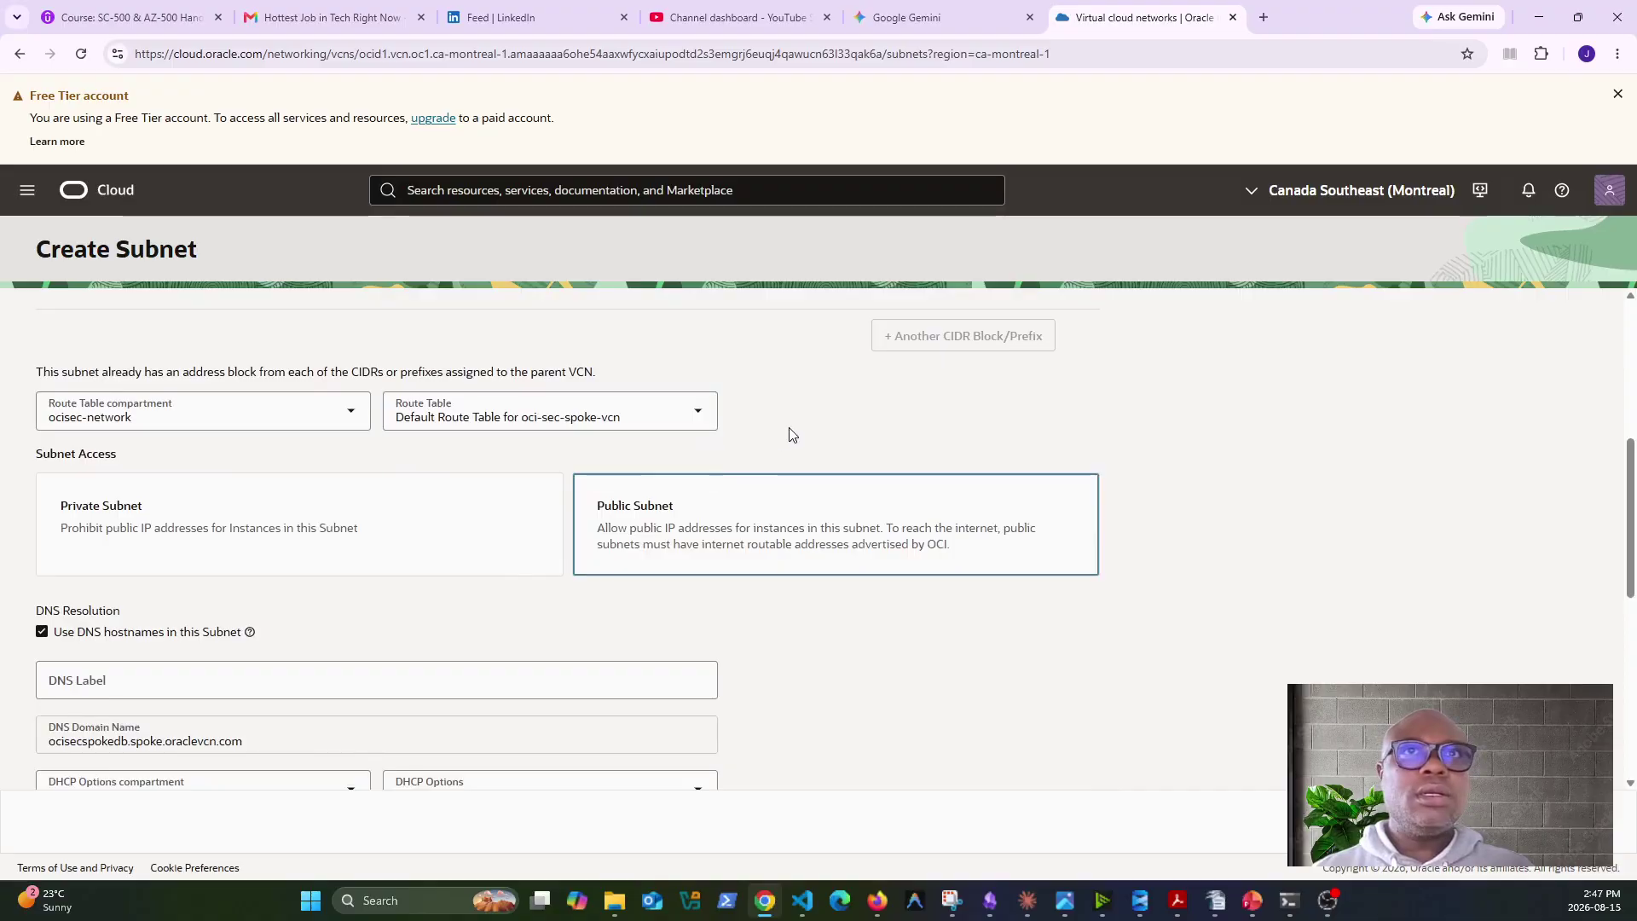
pyautogui.click(354, 561)
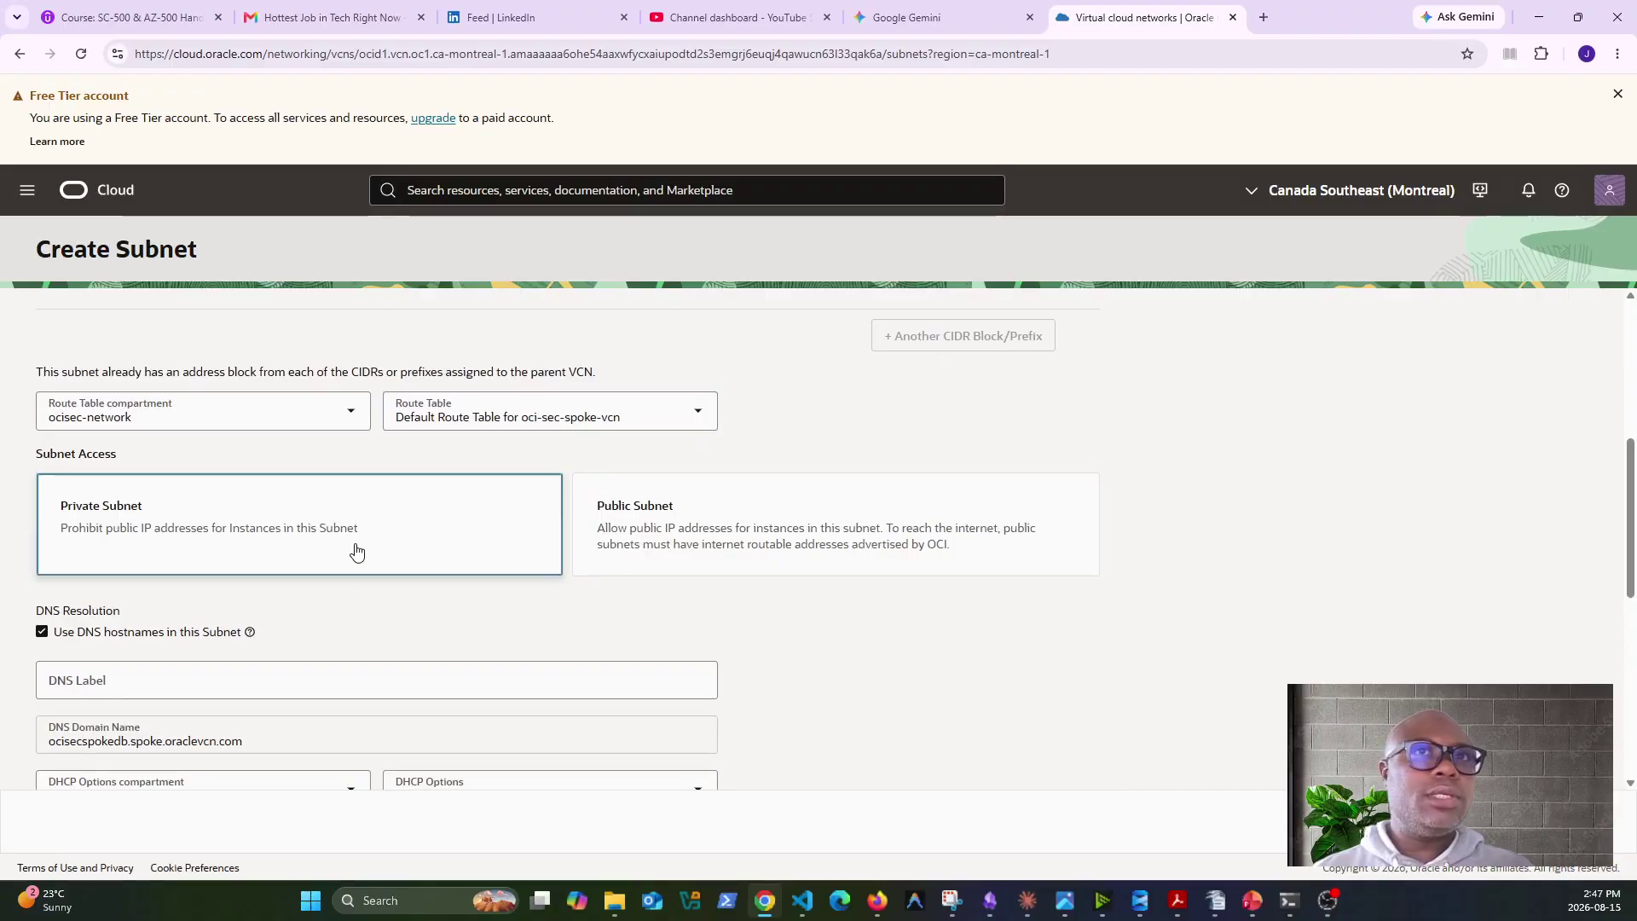
pyautogui.scroll(-3, 475, 621)
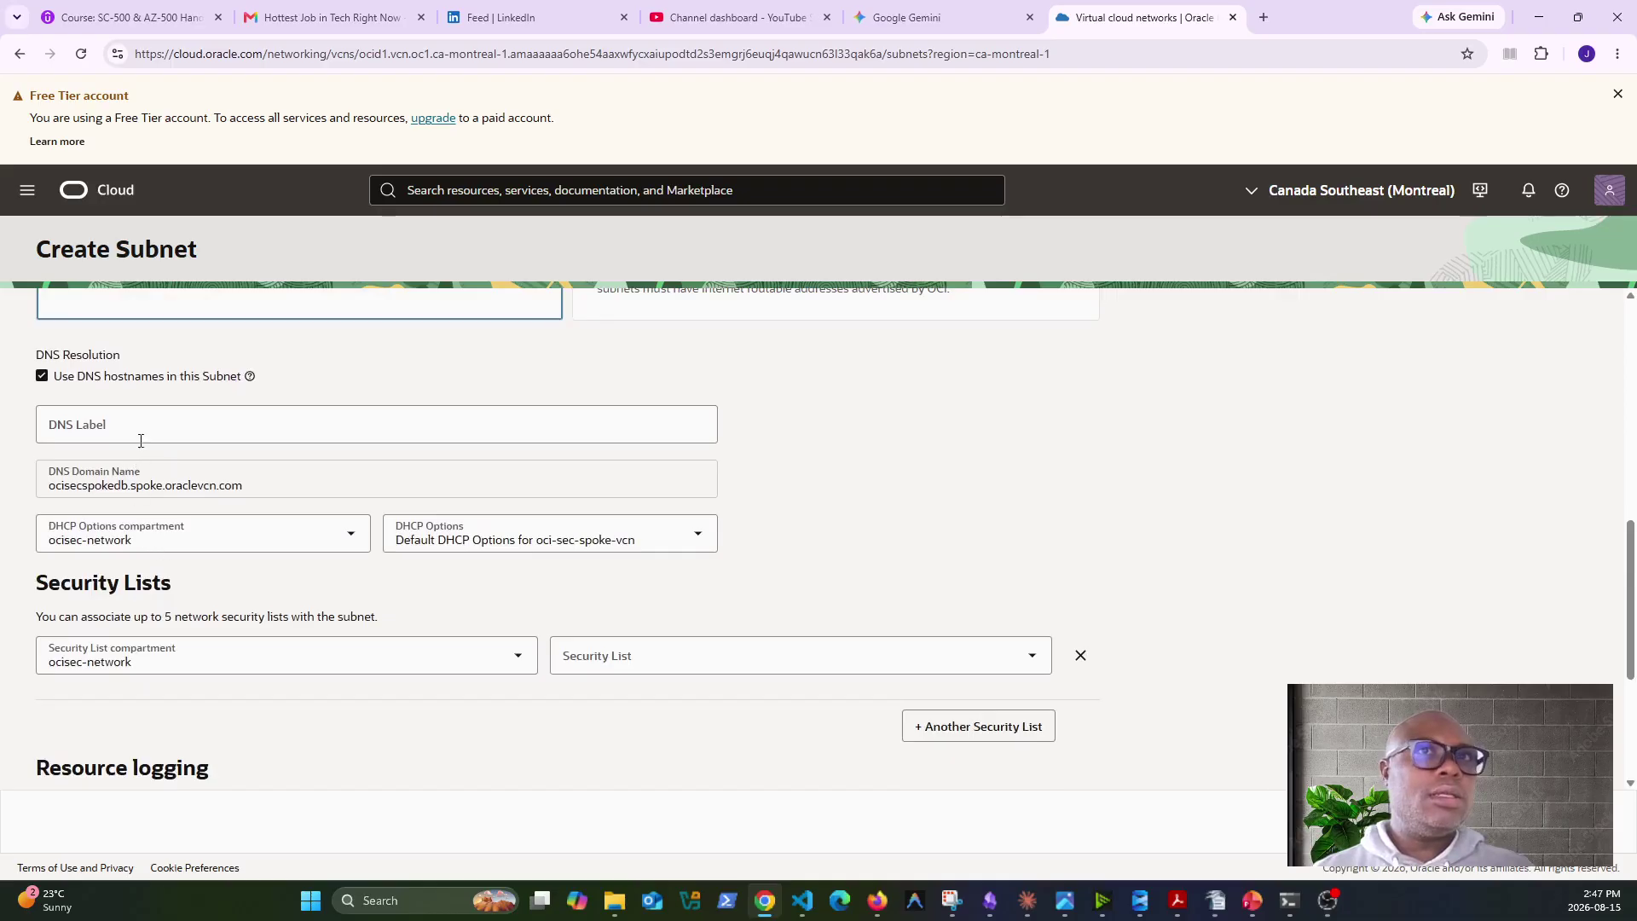
pyautogui.click(141, 436)
pyautogui.write('db')
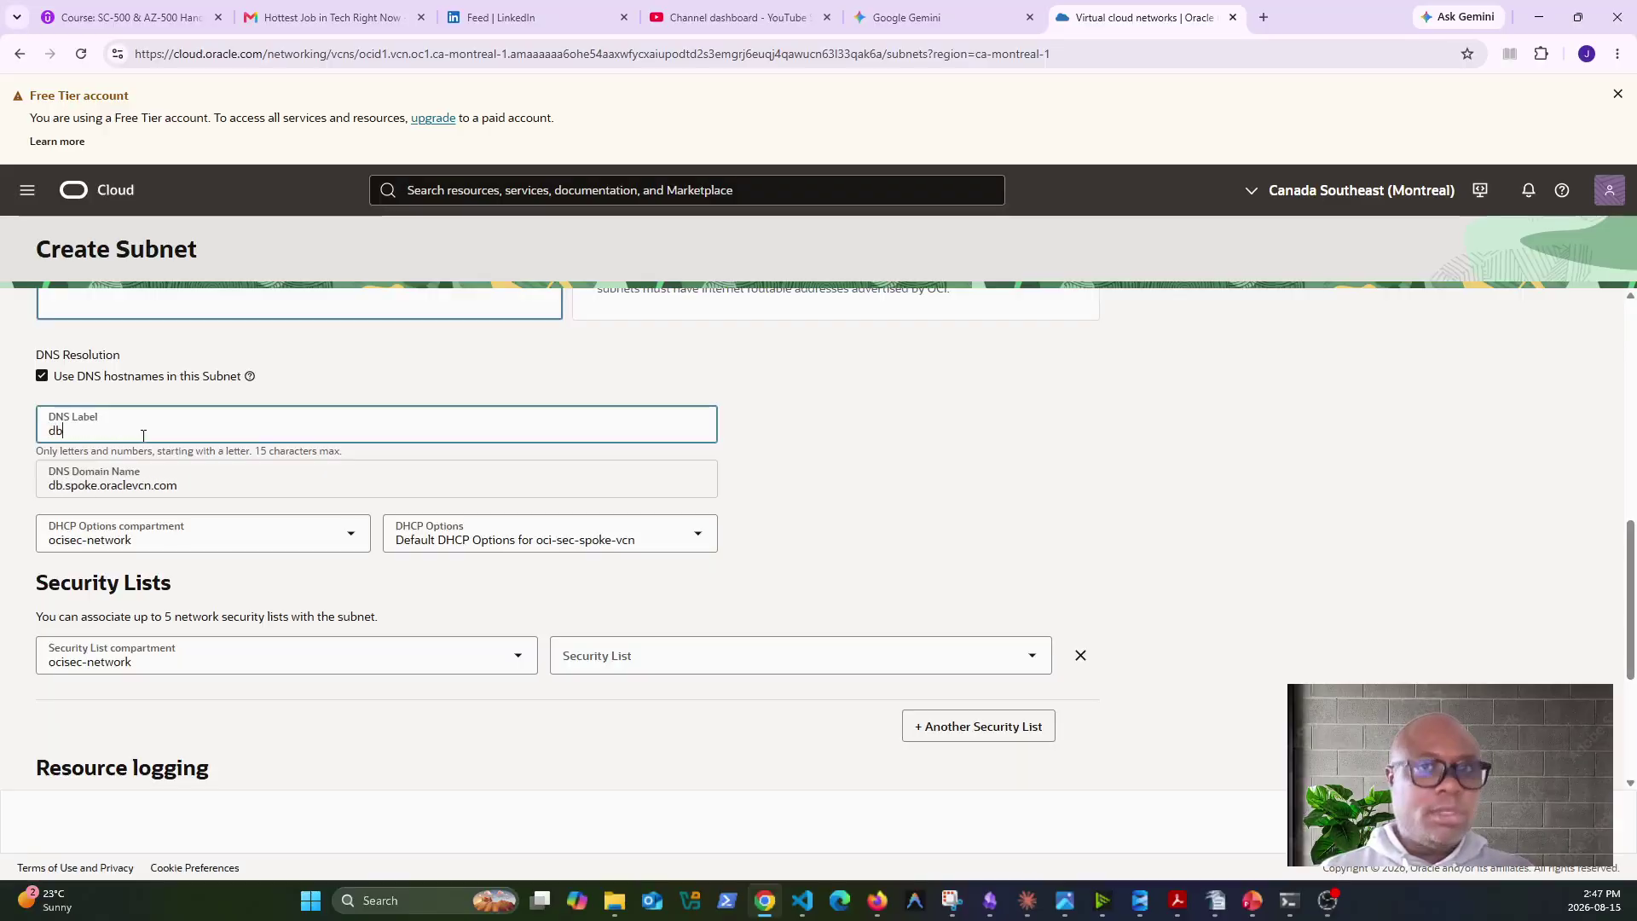
pyautogui.click(891, 510)
pyautogui.scroll(-3, 840, 523)
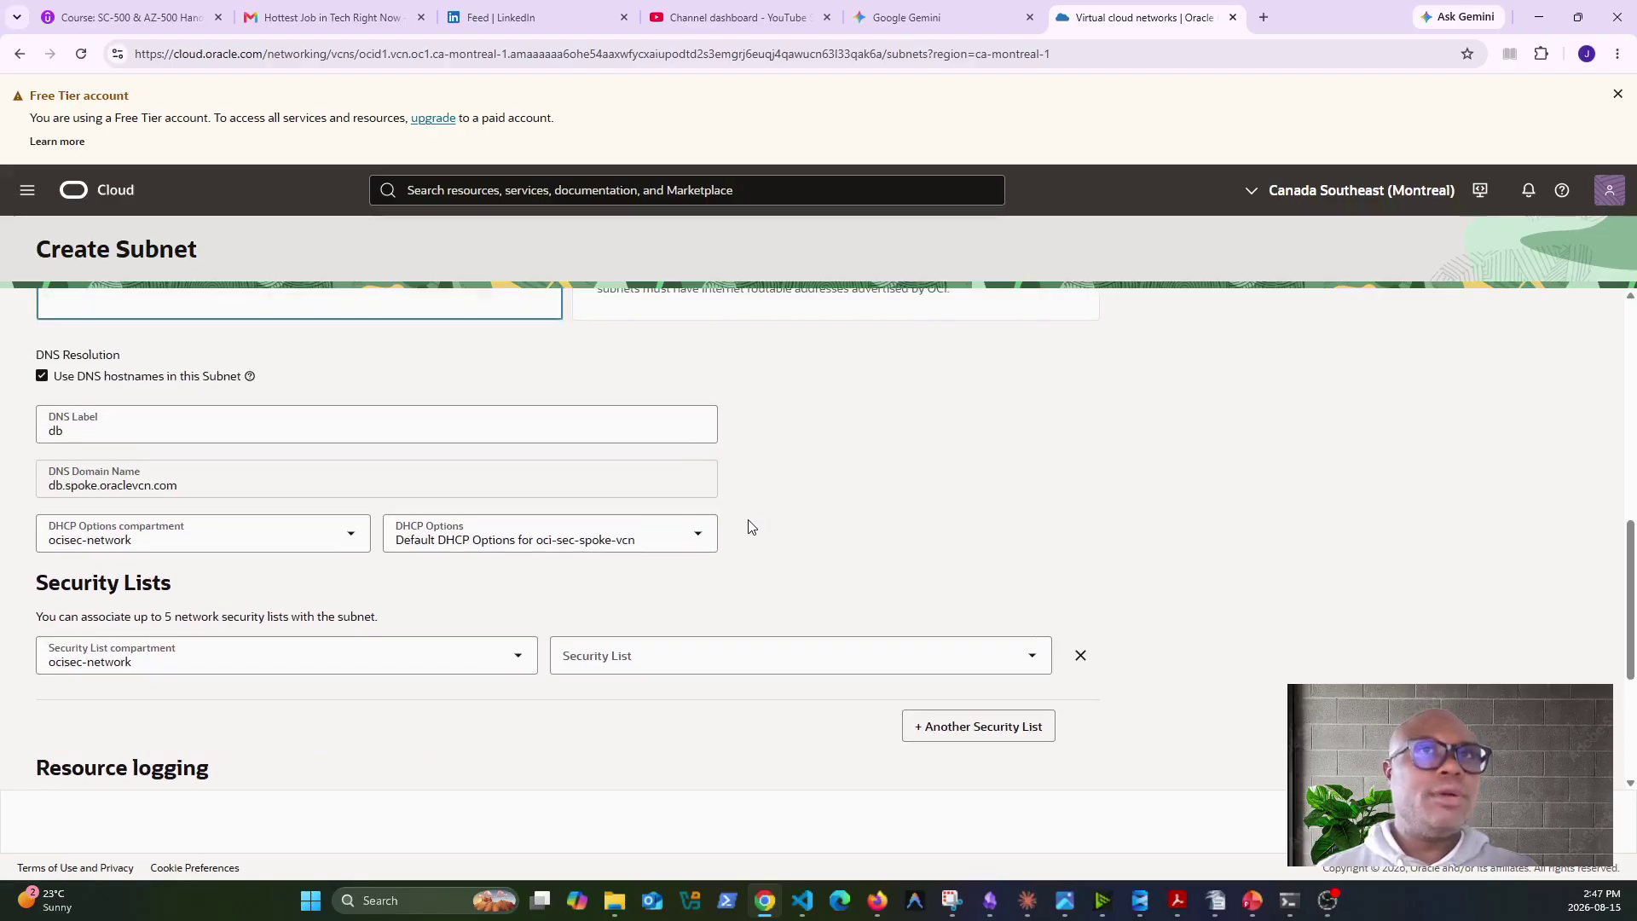
pyautogui.scroll(-3, 740, 532)
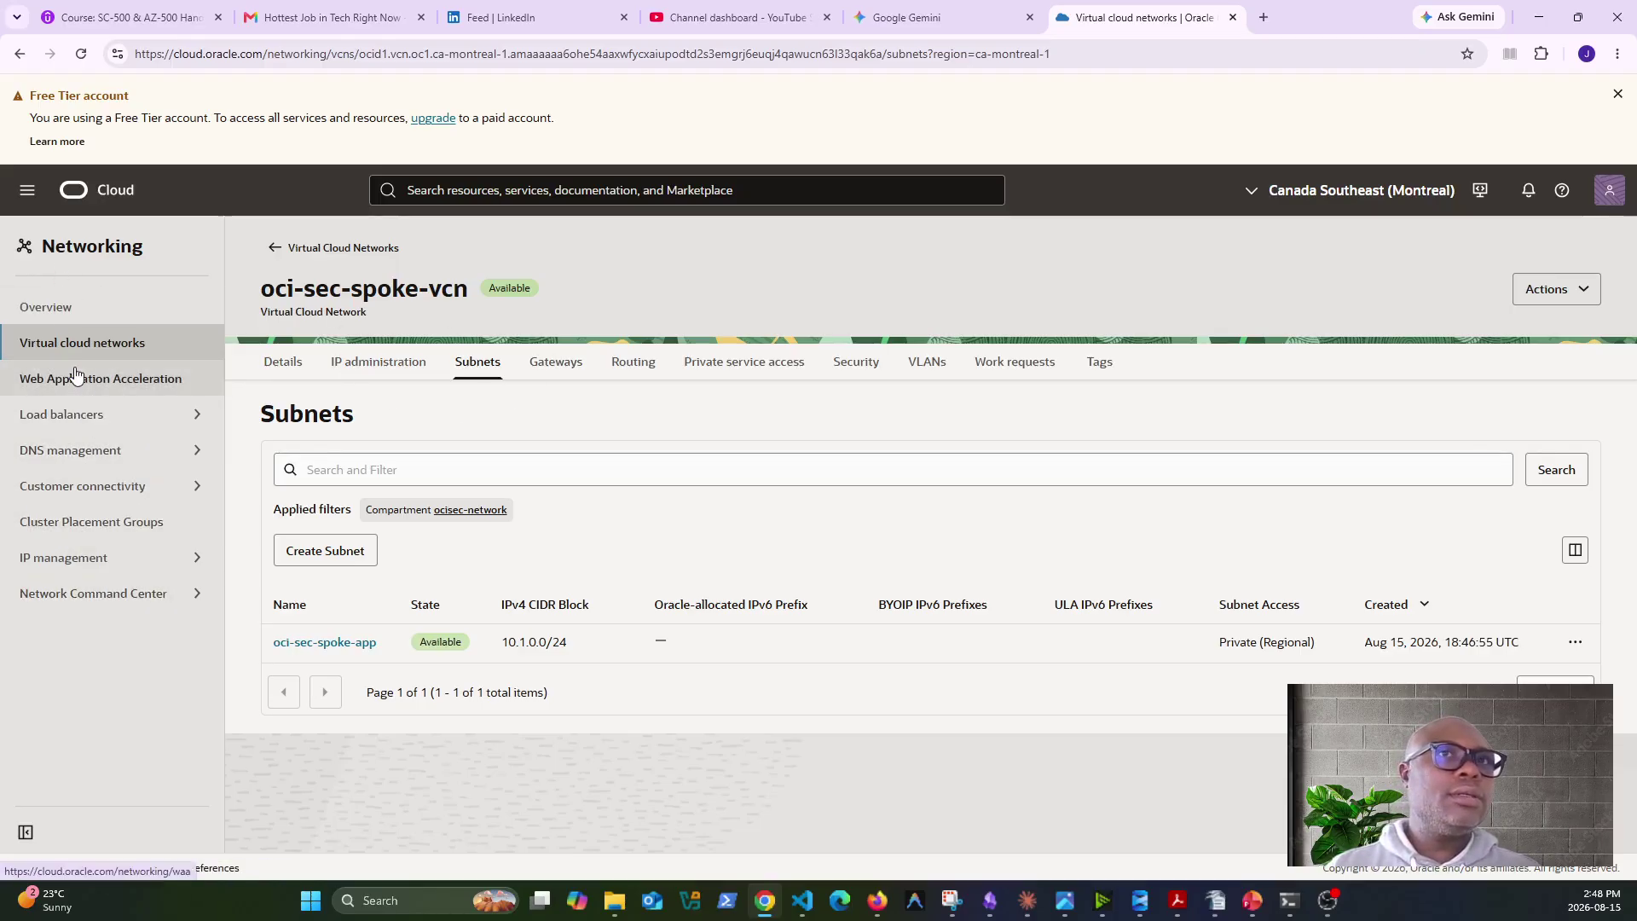
# Under customer connectivity, start a new dynamic routing gateway and name it oci-sec-drg.
pyautogui.click(103, 494)
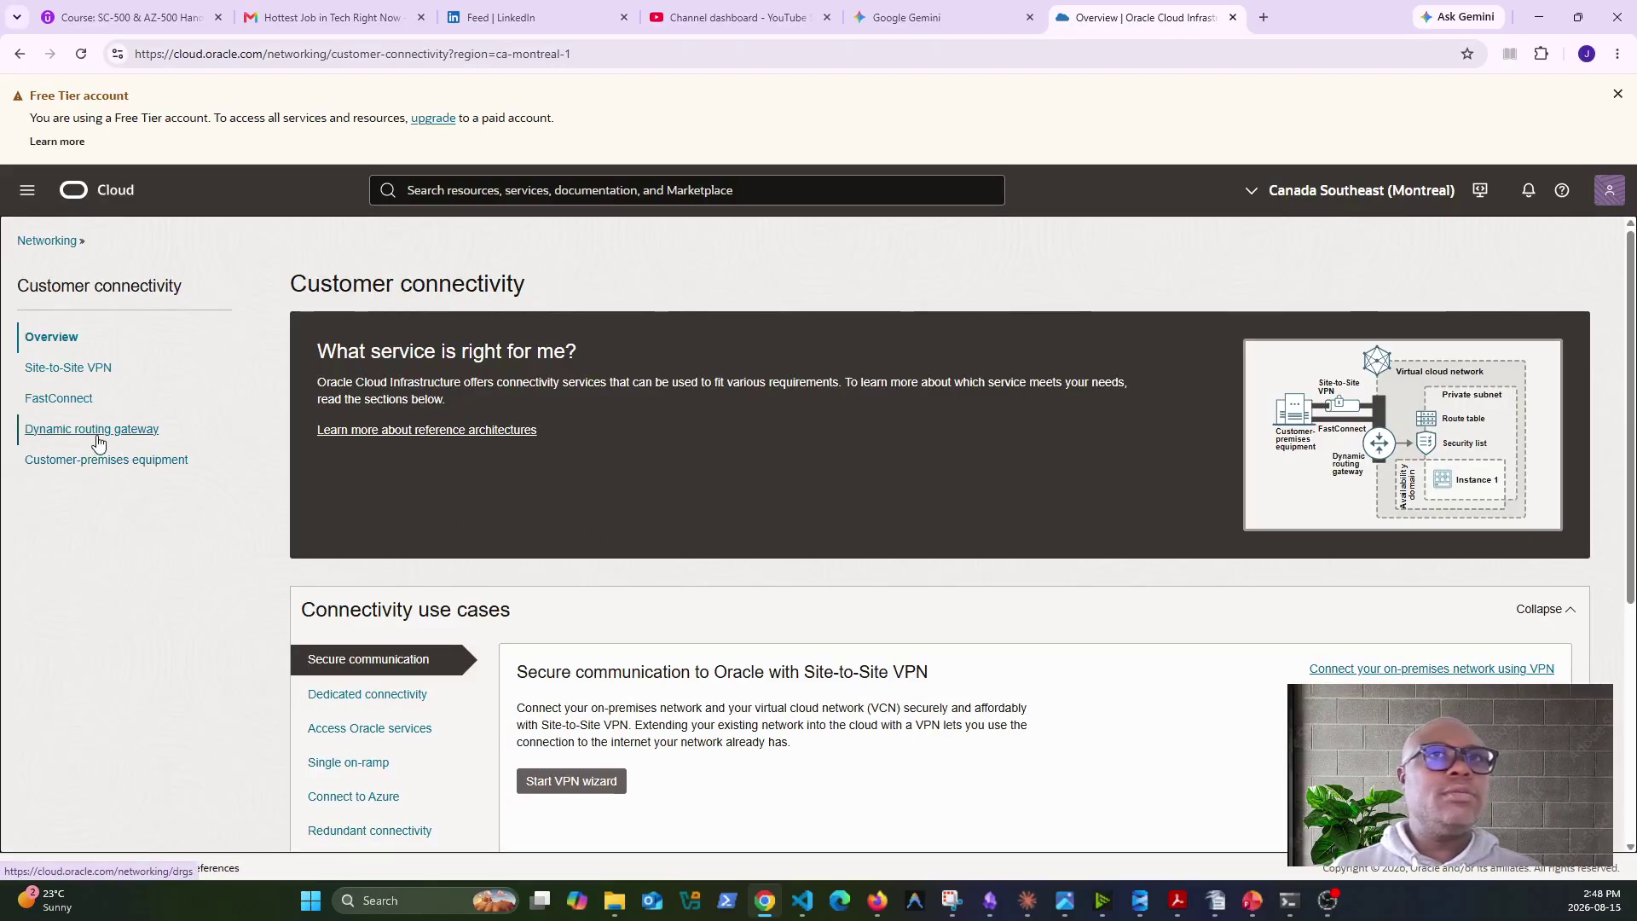
pyautogui.click(104, 436)
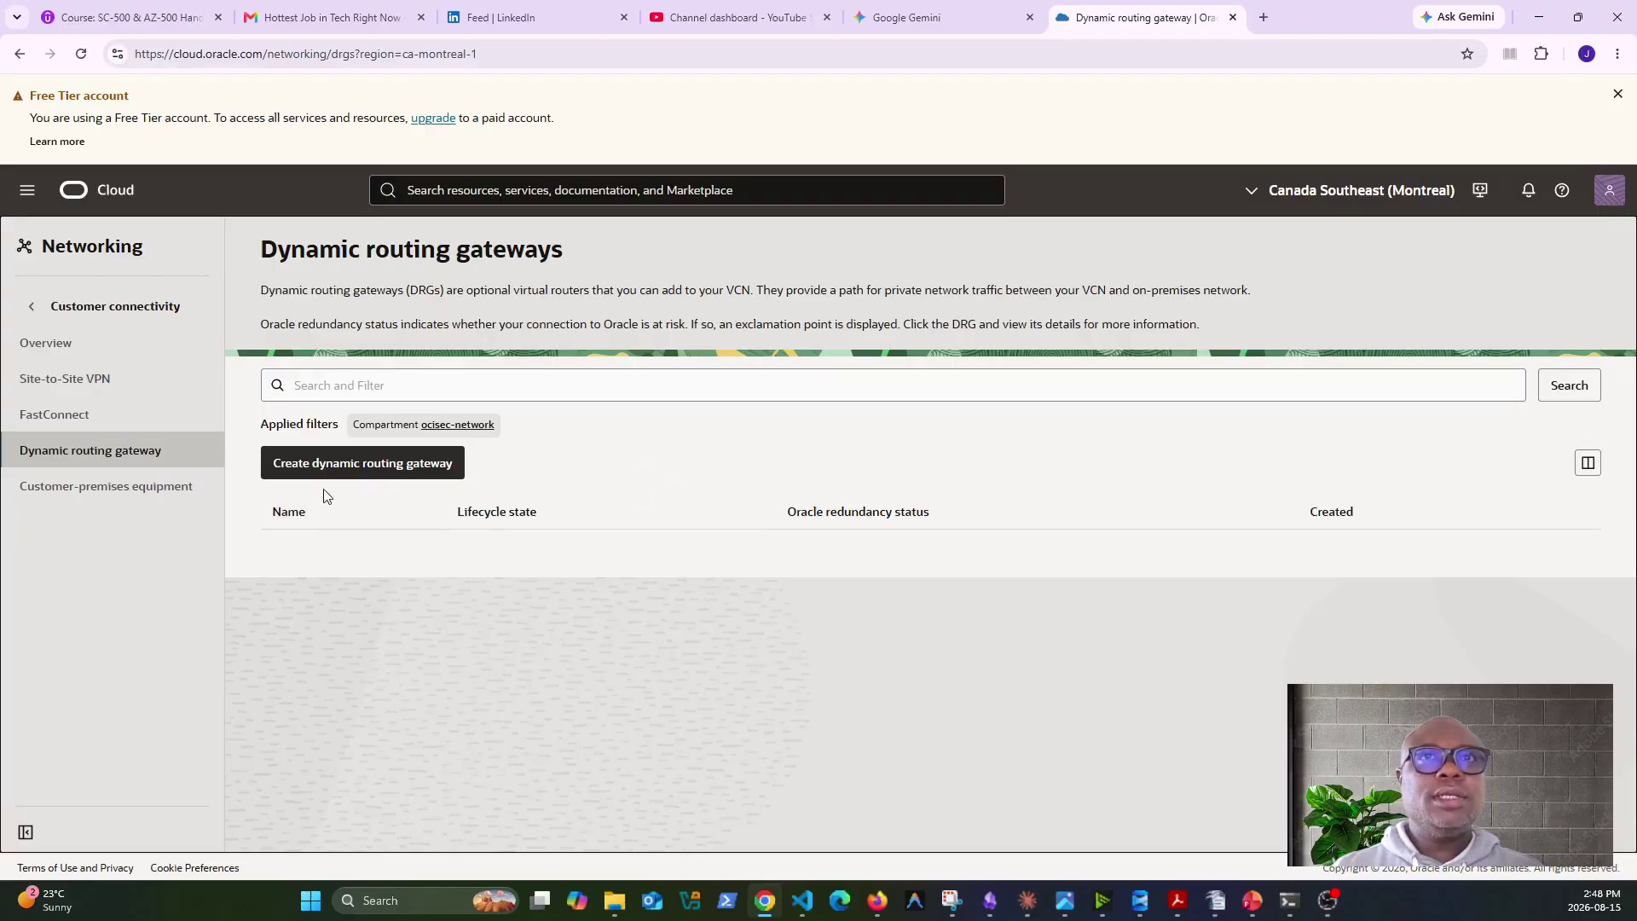
pyautogui.click(376, 462)
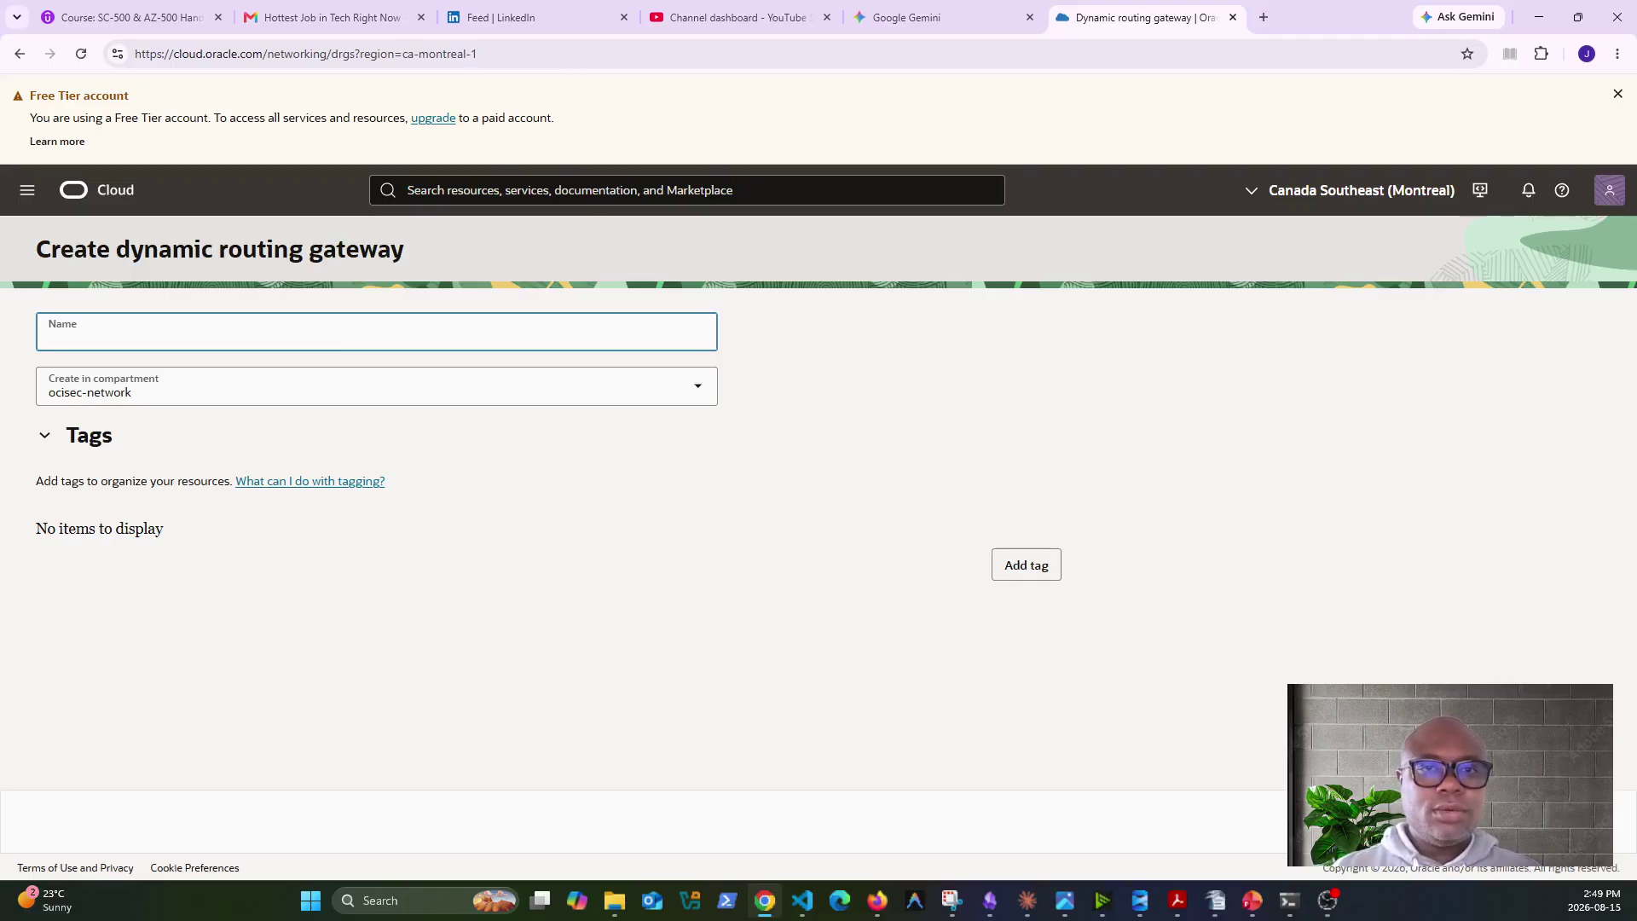
pyautogui.hotkey('alt', 'Tab')
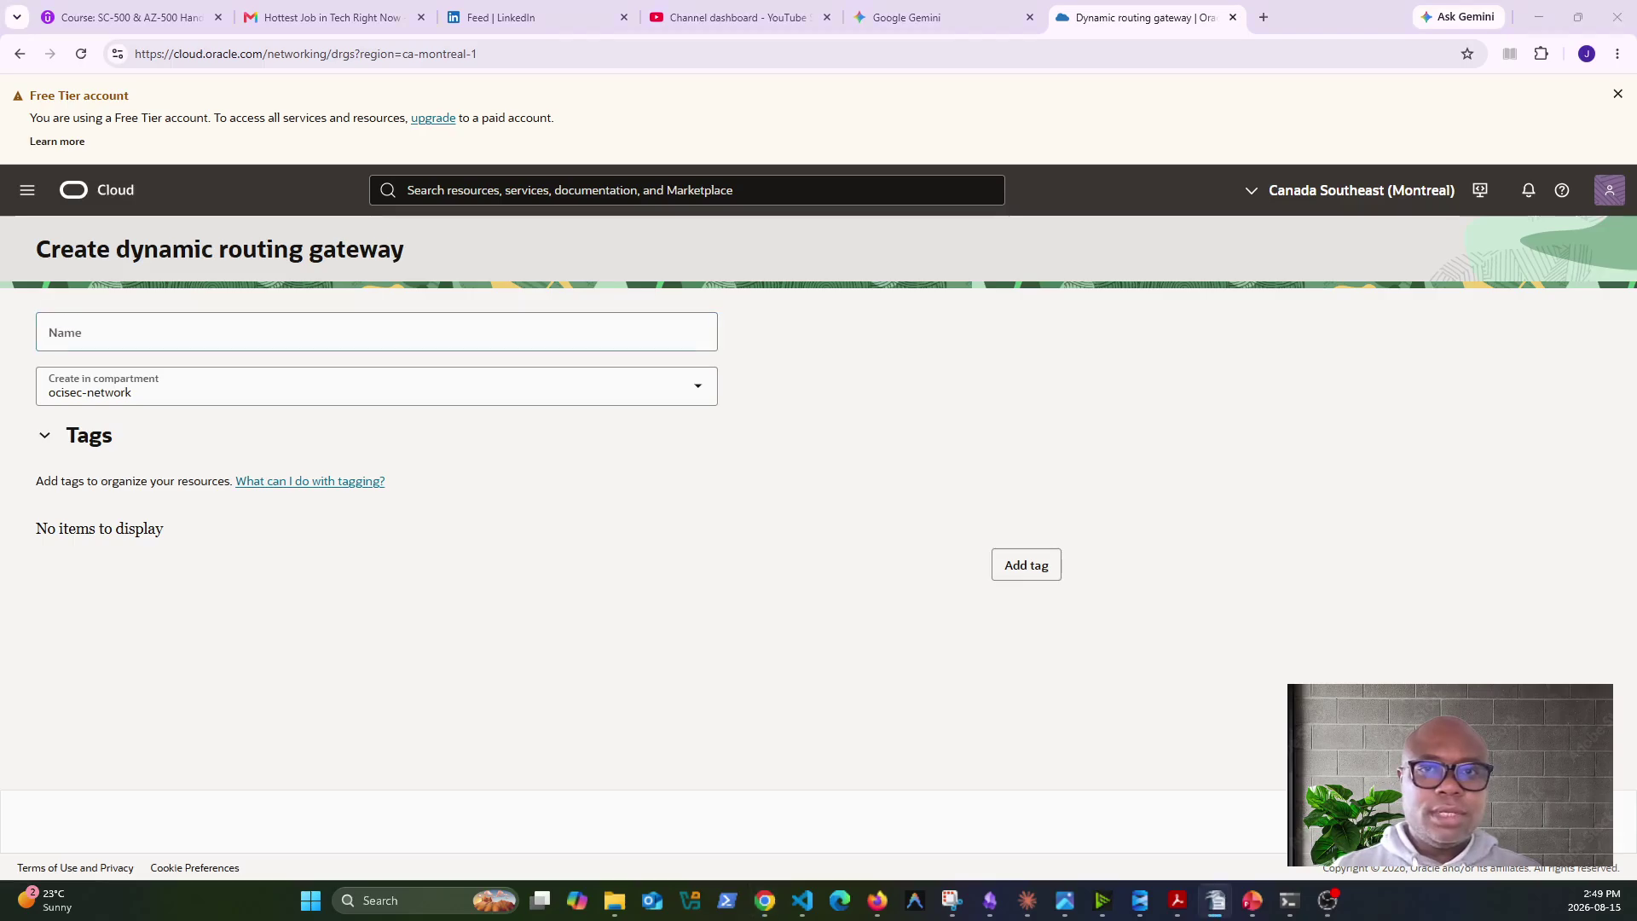
pyautogui.click(256, 332)
pyautogui.write('56. oci-sec-drg')
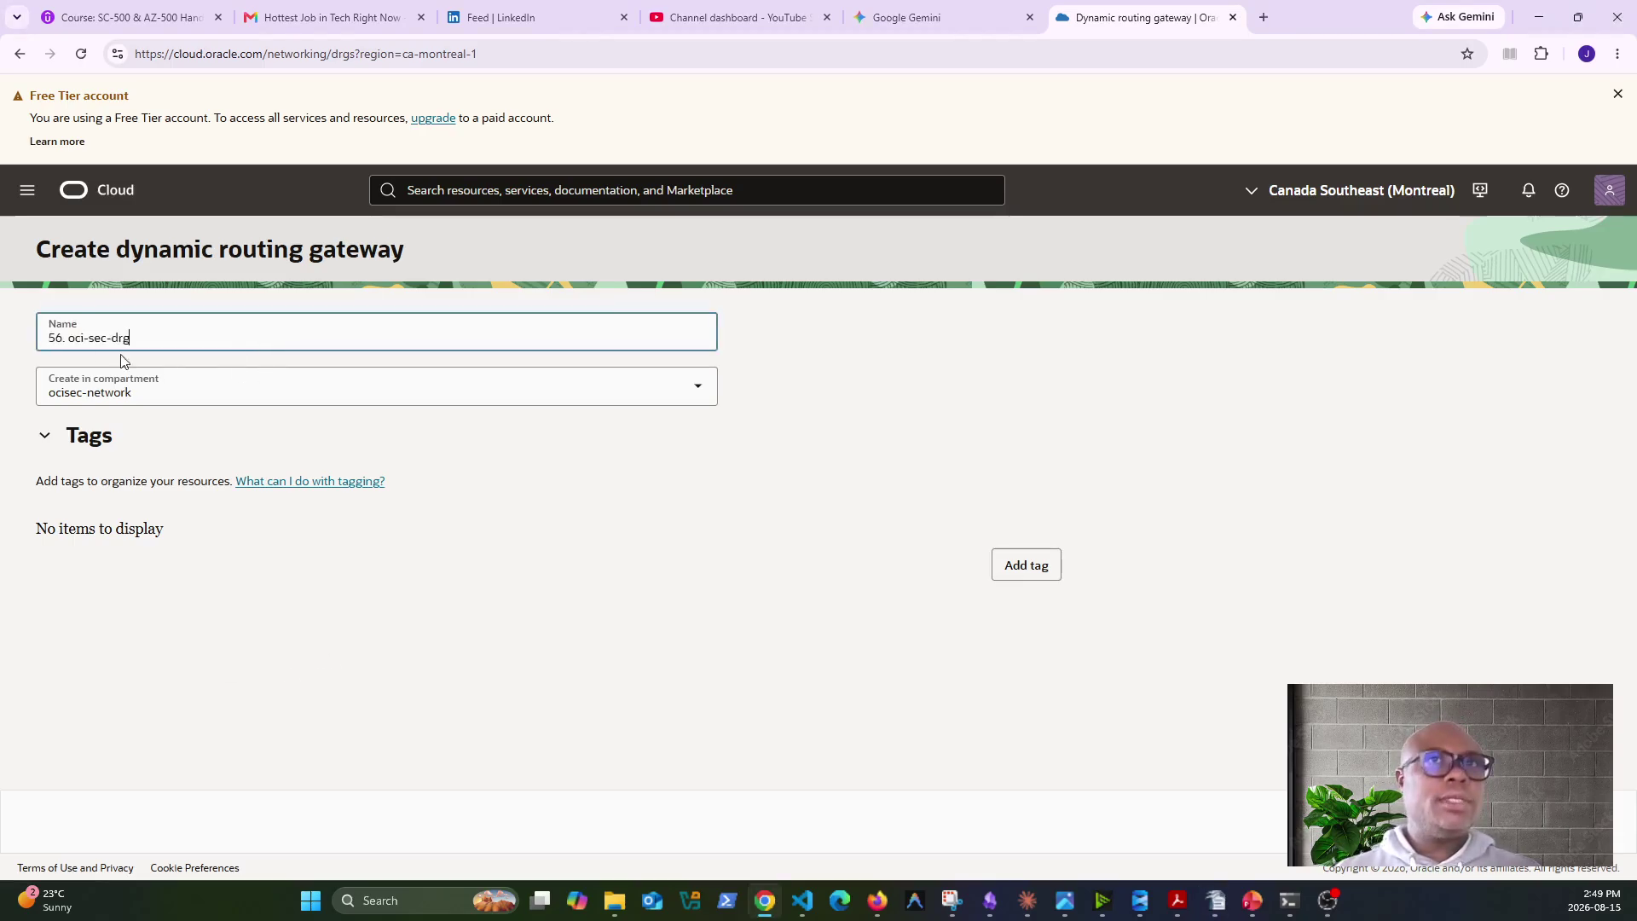
pyautogui.click(68, 340)
pyautogui.press('BackSpace')
pyautogui.press('BackSpace')
pyautogui.press('BackSpace')
pyautogui.press('BackSpace')
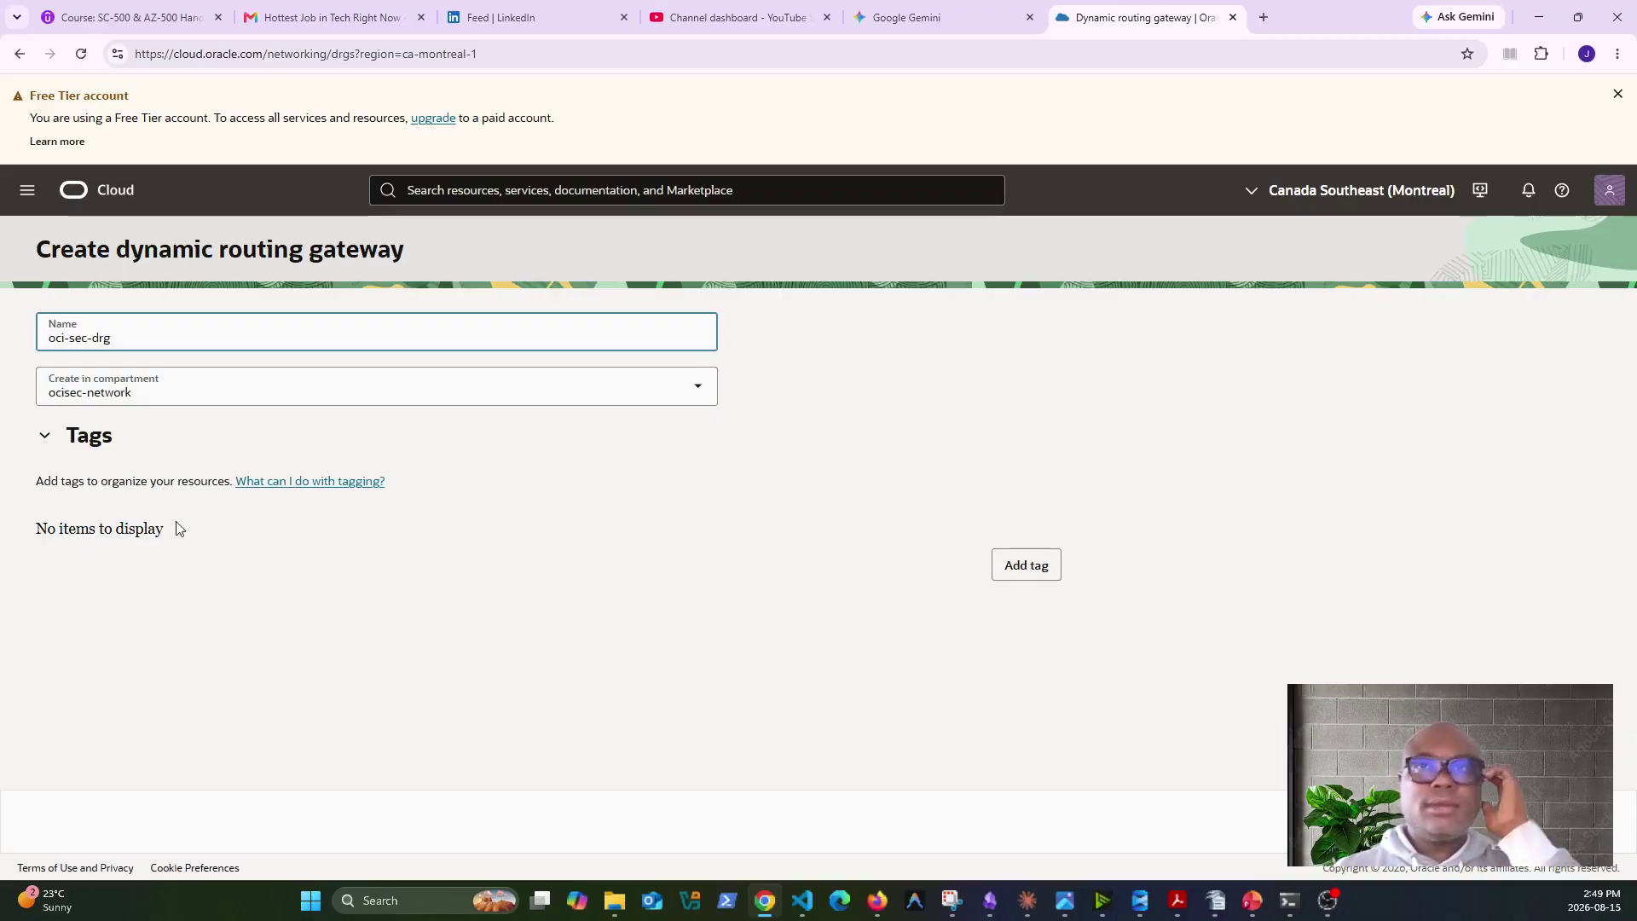
# Create the dynamic routing gateway oci-sec-drg in the ocisec-network compartment and refresh its details.
pyautogui.click(695, 387)
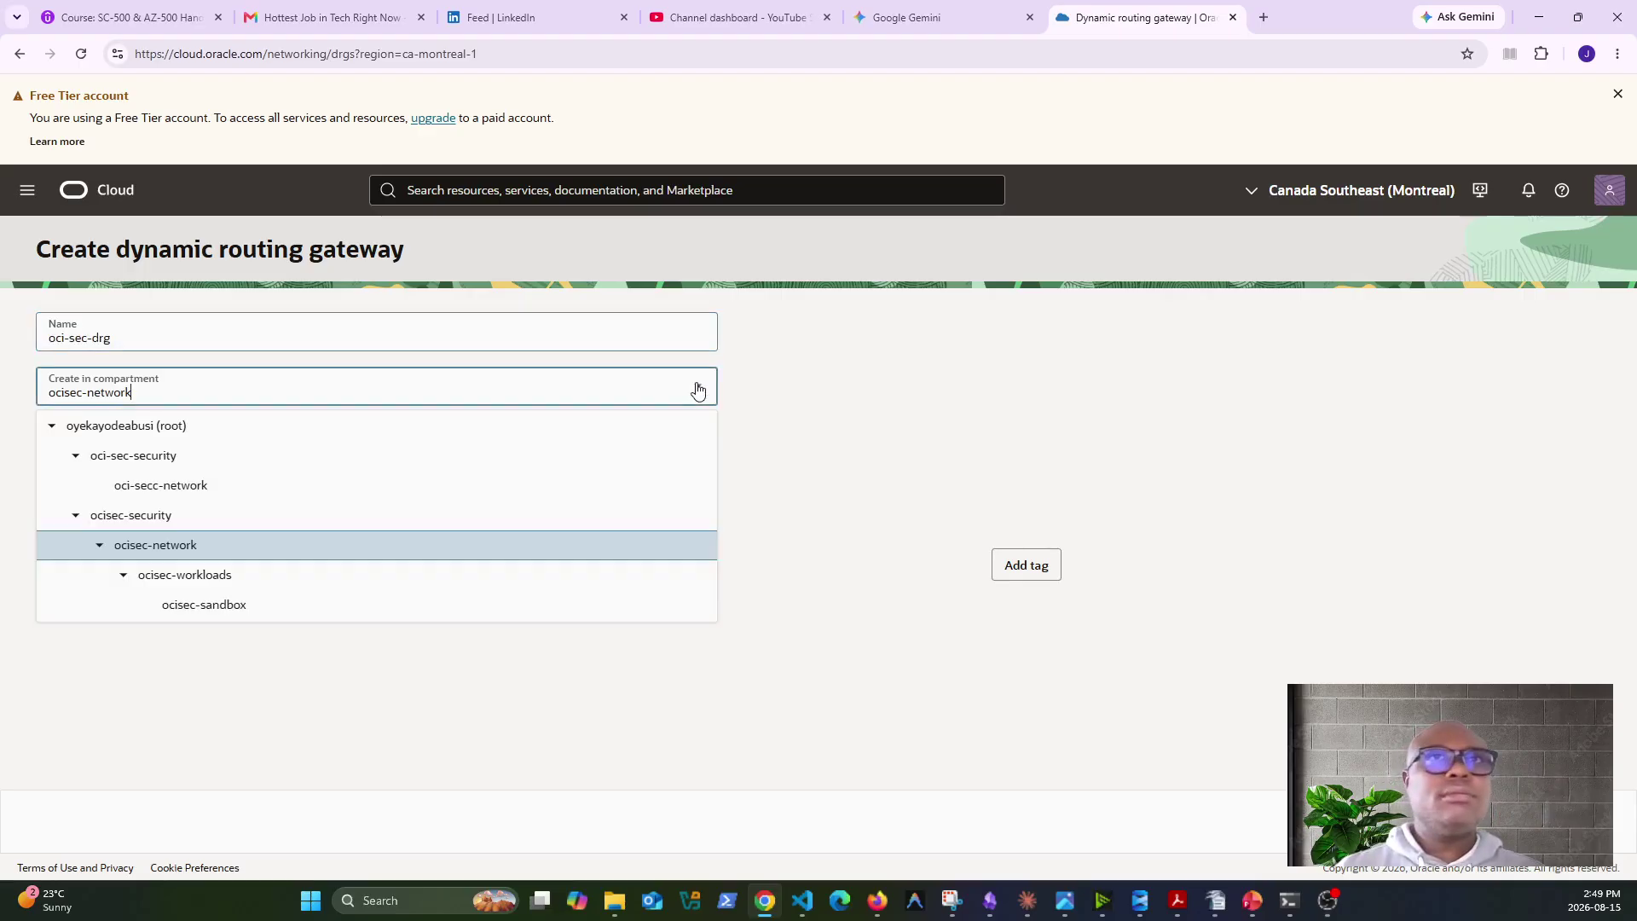
pyautogui.click(882, 503)
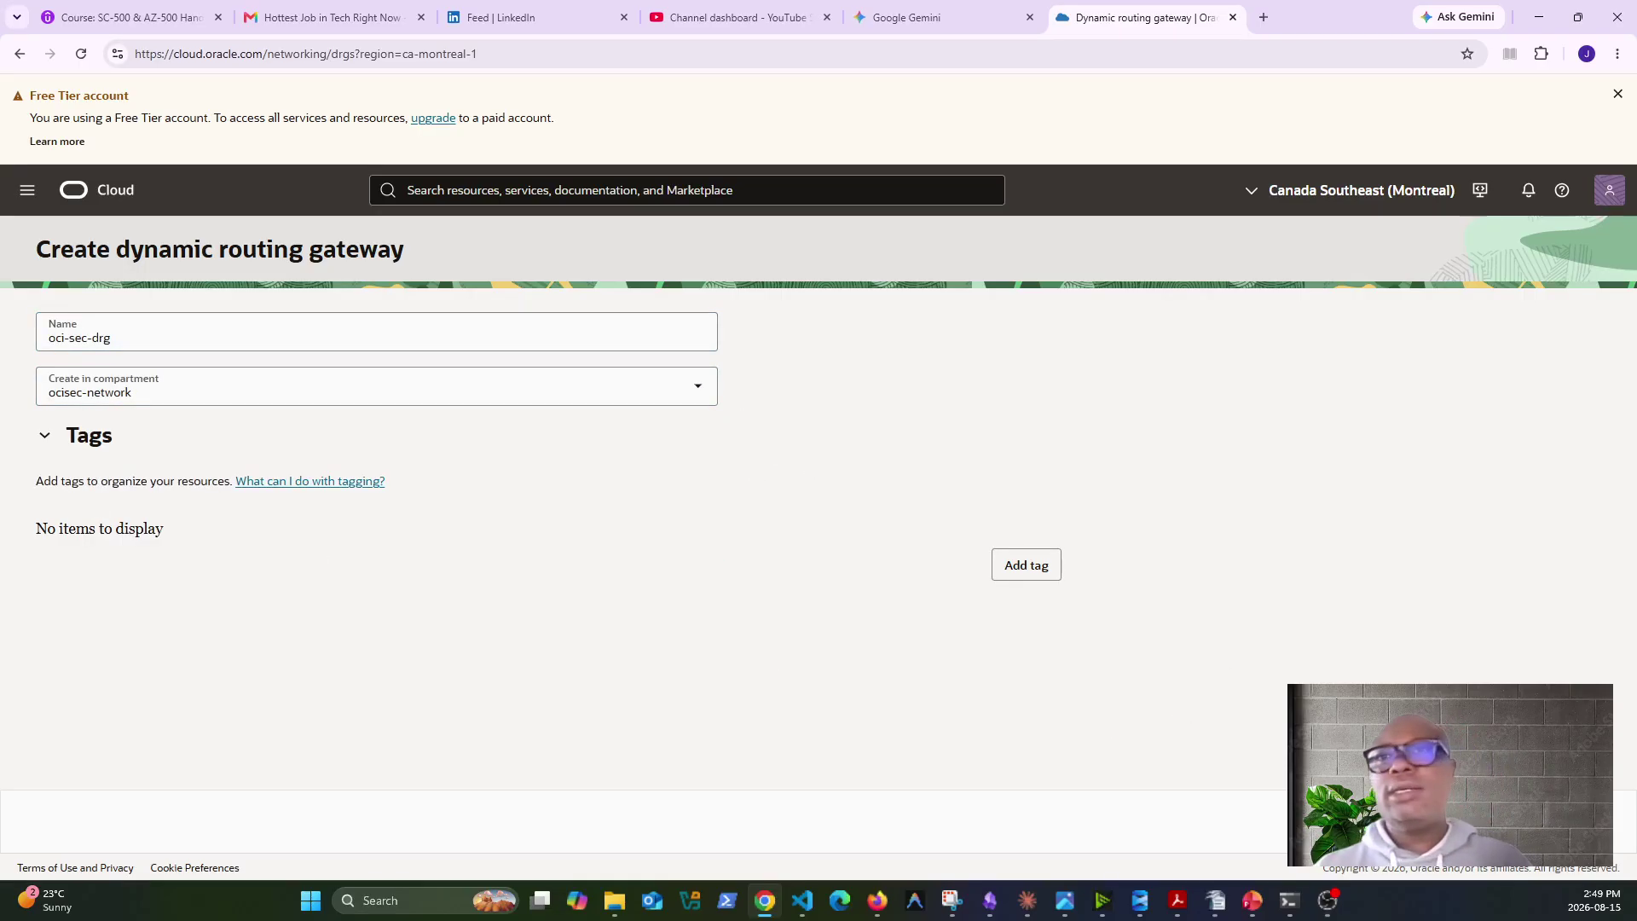
pyautogui.click(1449, 821)
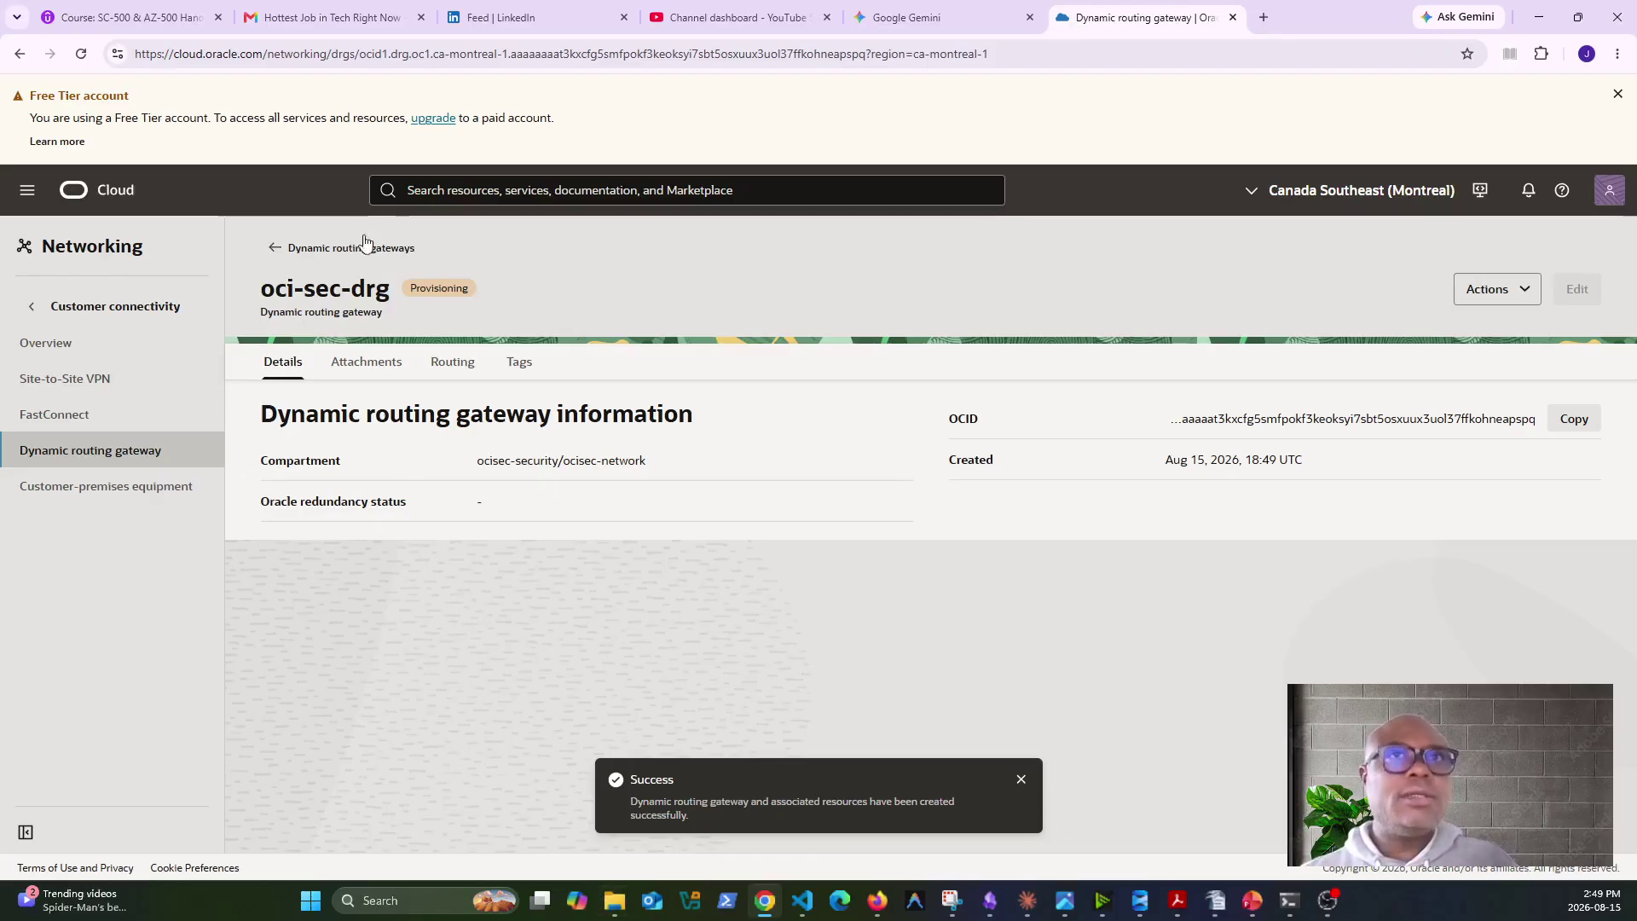
pyautogui.click(84, 58)
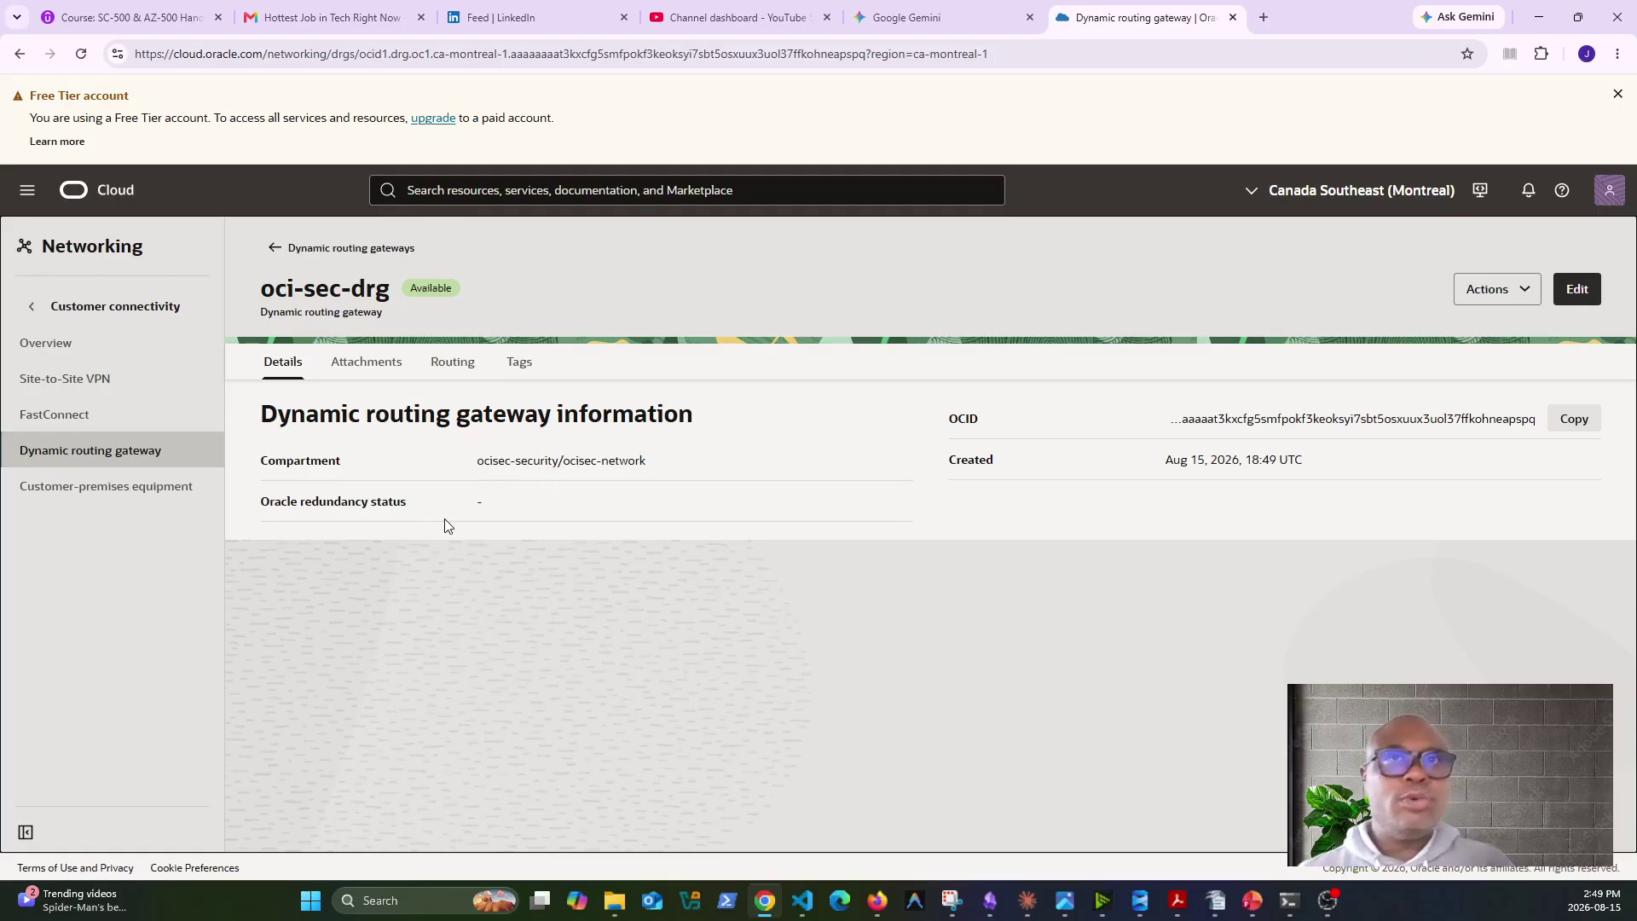
# Attach oci-sec-hub-vcn to oci-sec-drg with a VCN attachment named hub-attach, keeping the default DRG route table.
pyautogui.click(379, 369)
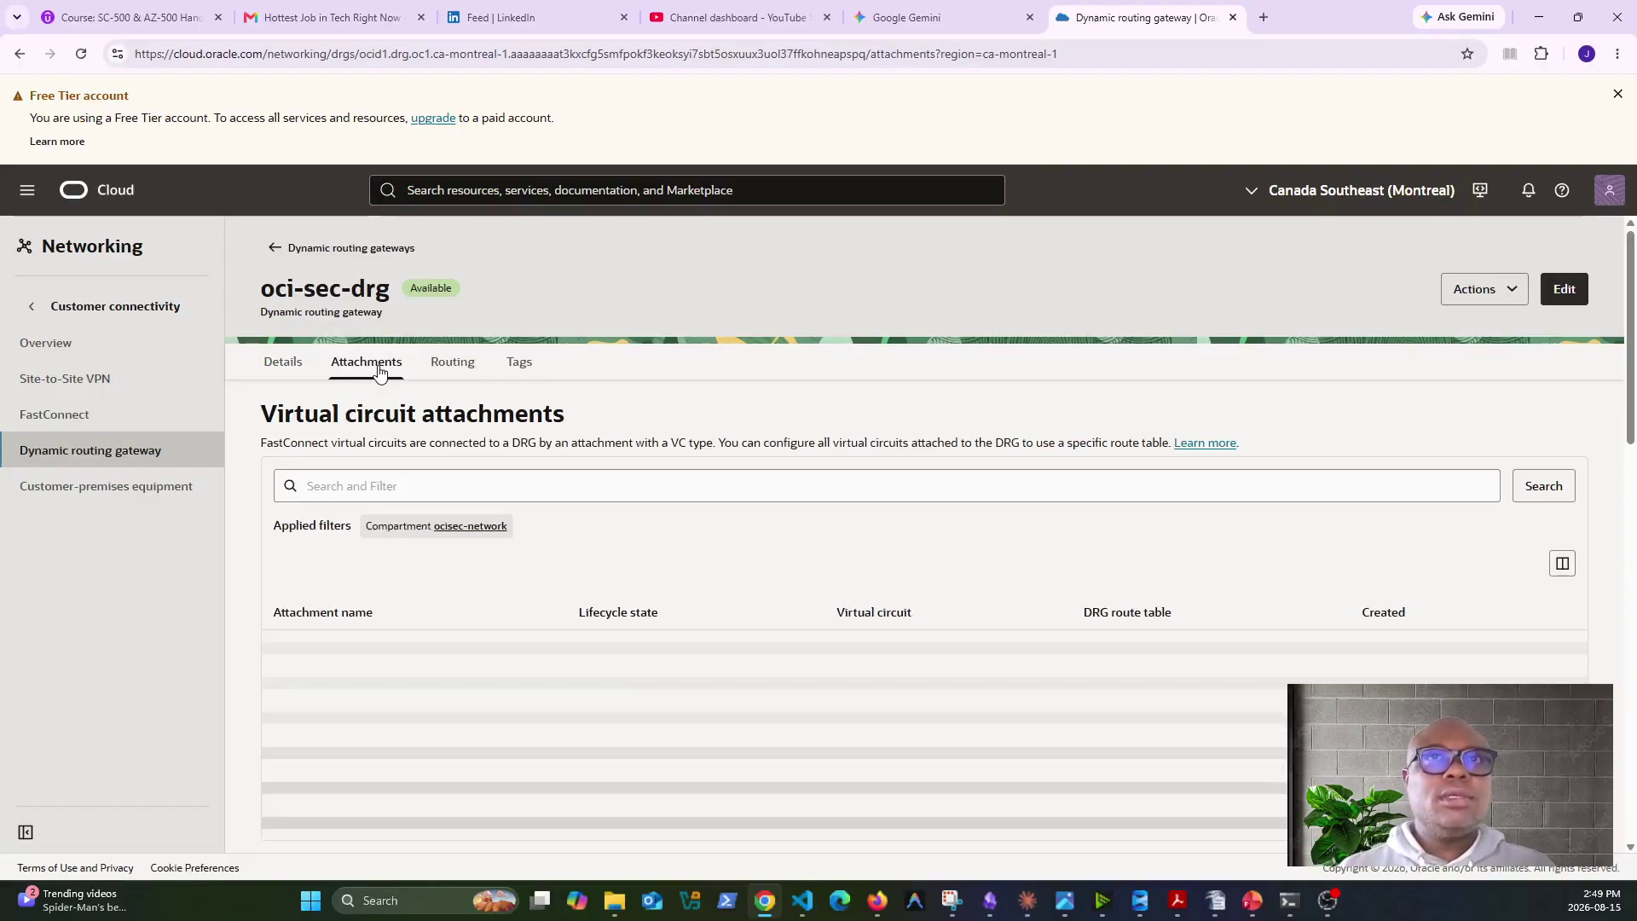
pyautogui.click(463, 366)
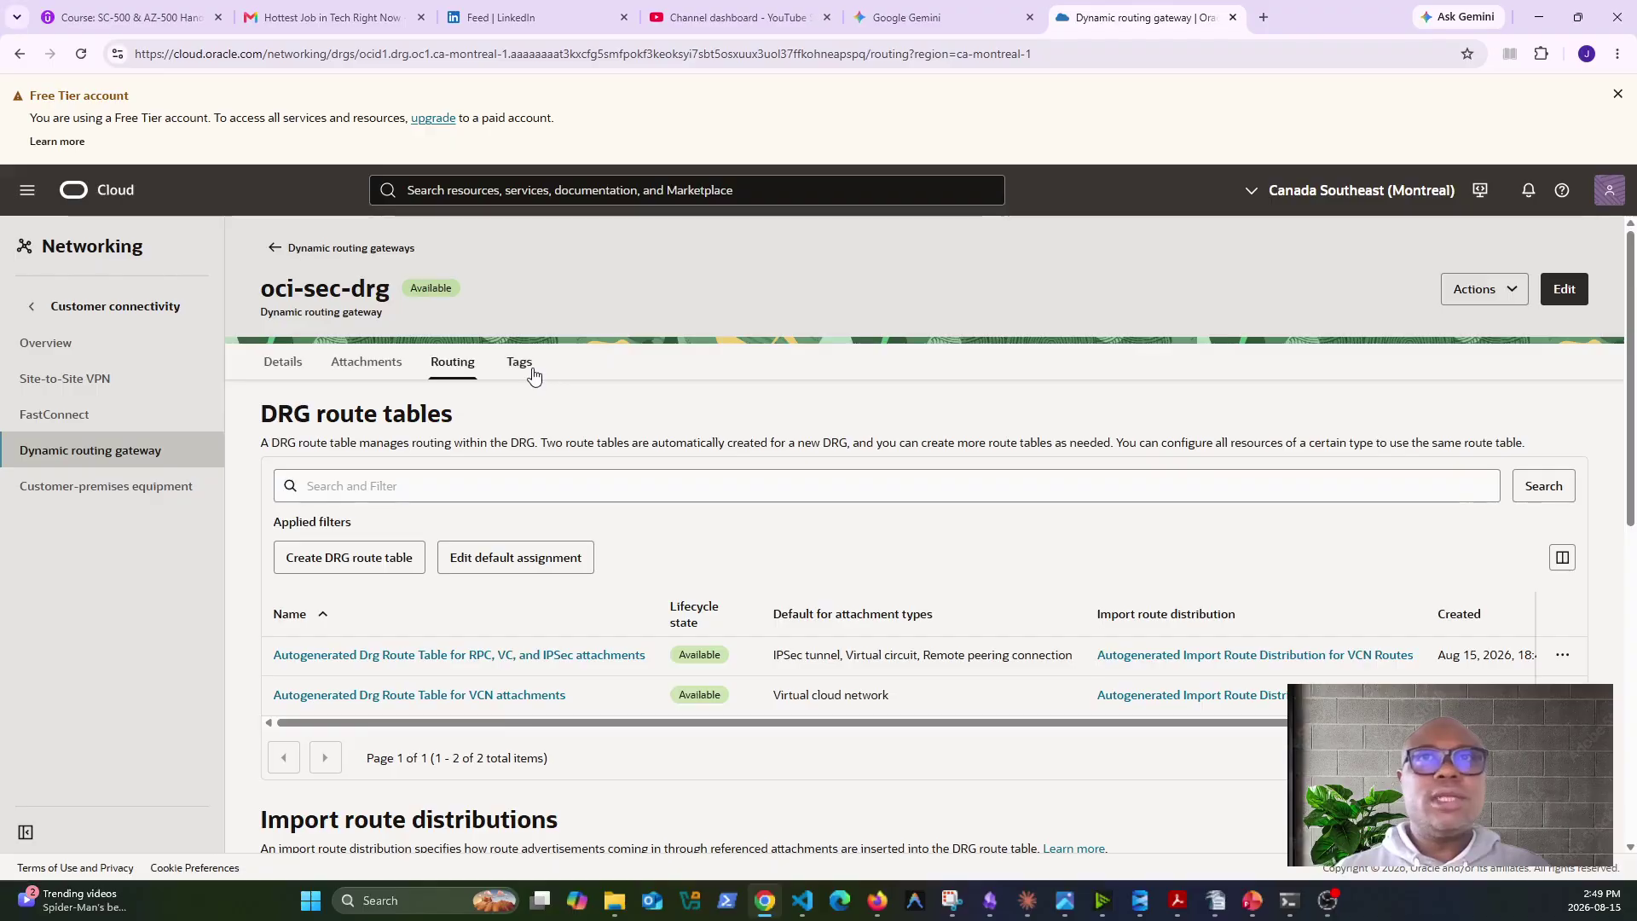
pyautogui.click(367, 367)
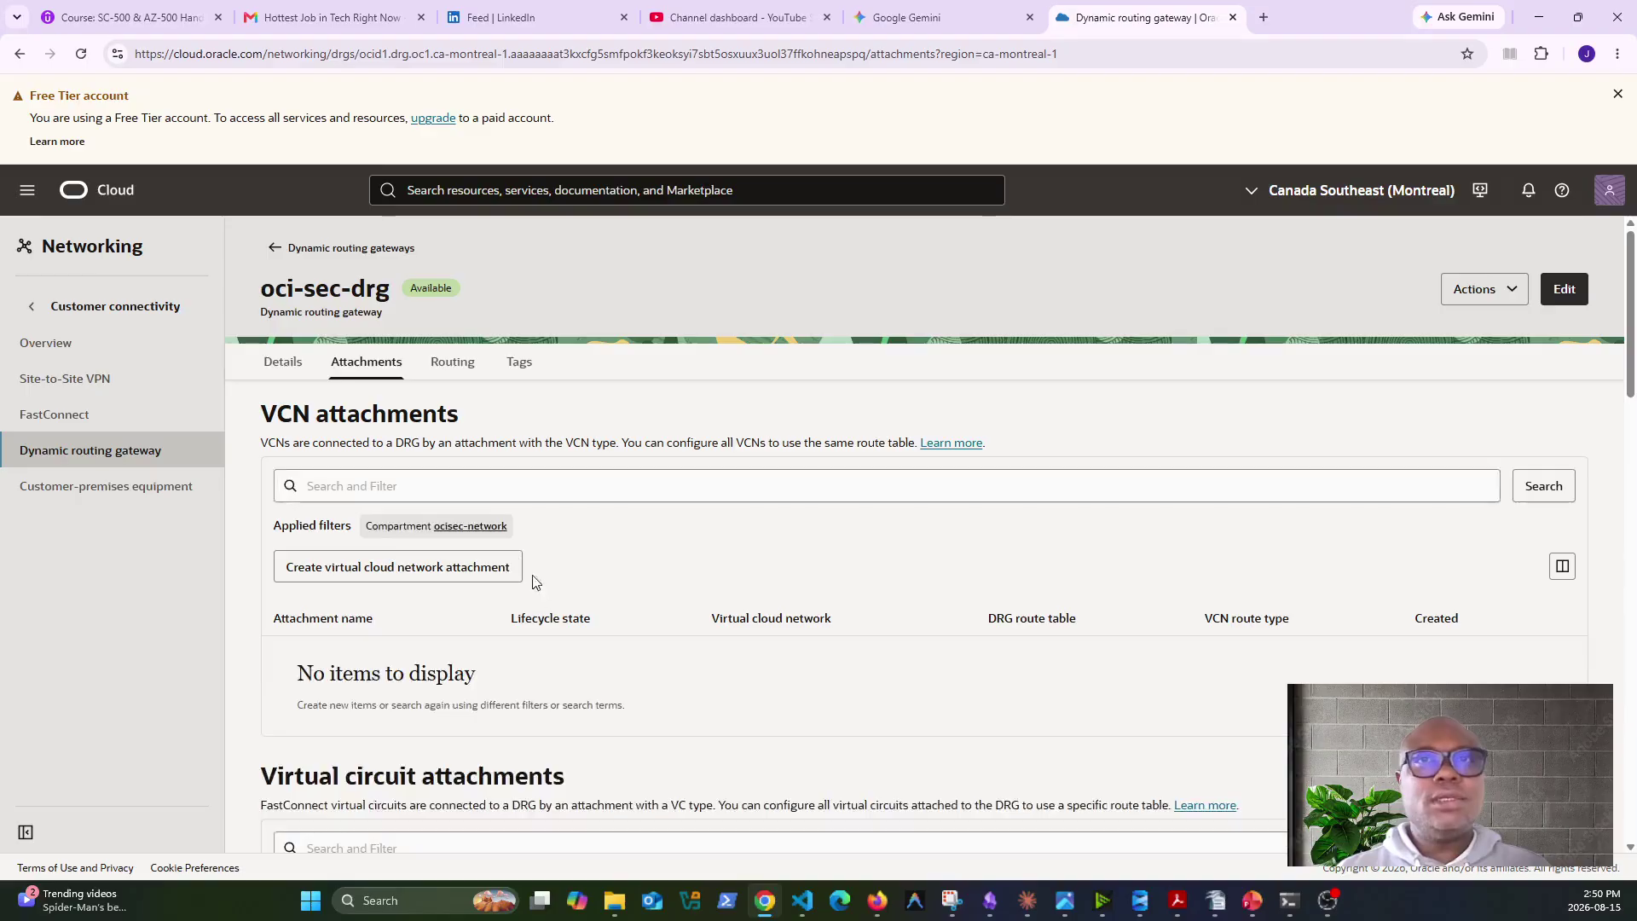
pyautogui.scroll(-3, 535, 582)
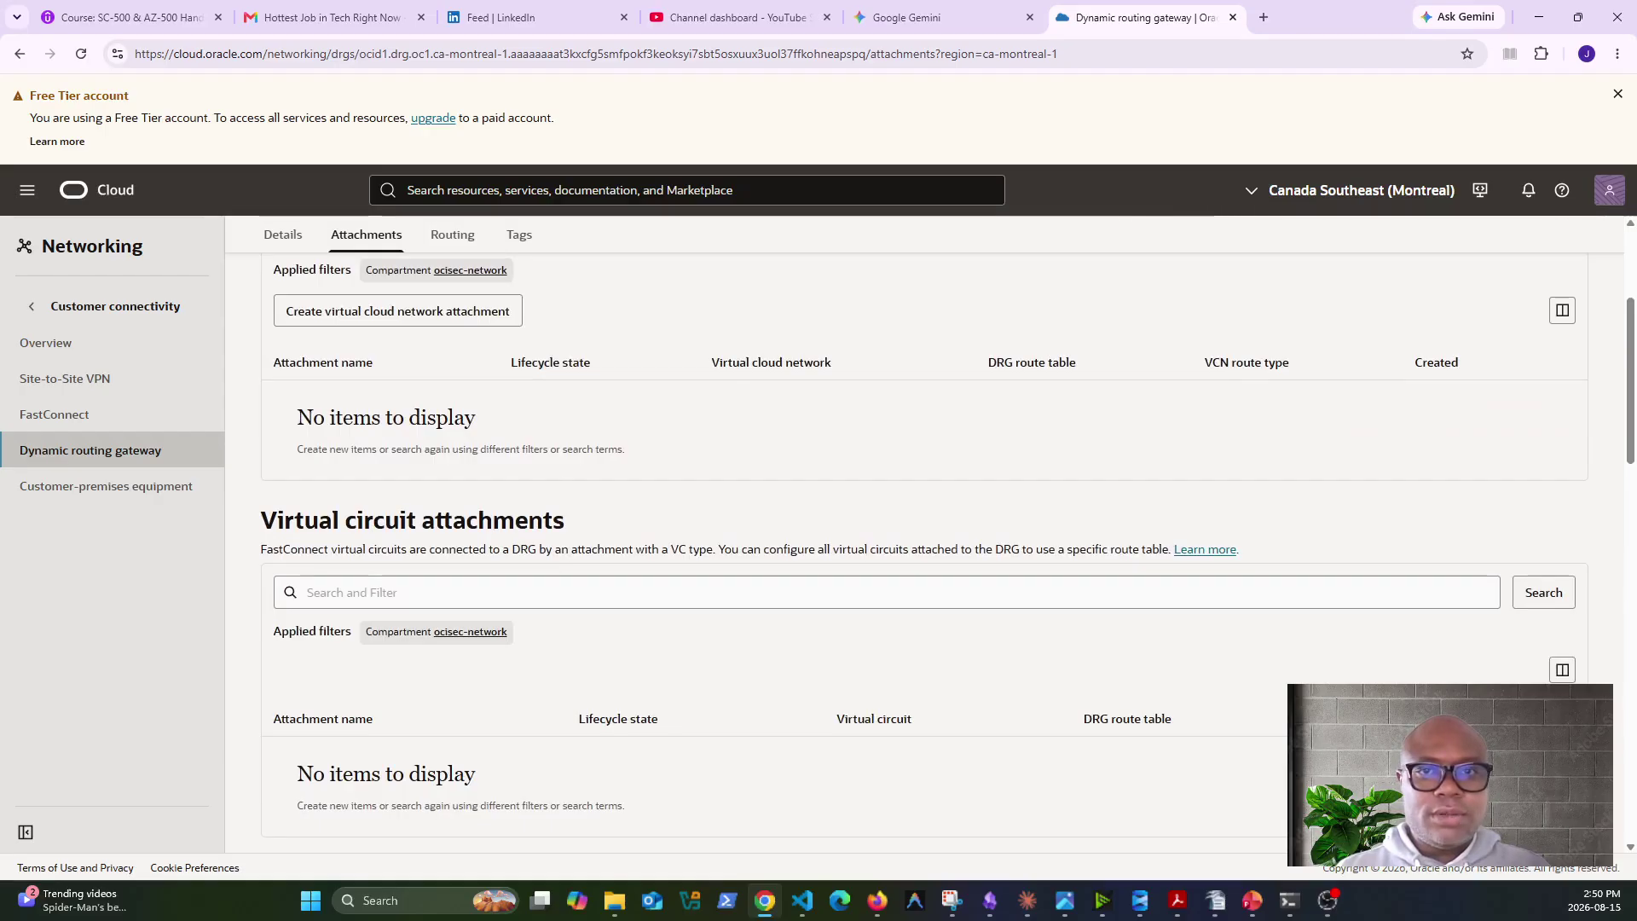
pyautogui.hotkey('alt', 'Tab')
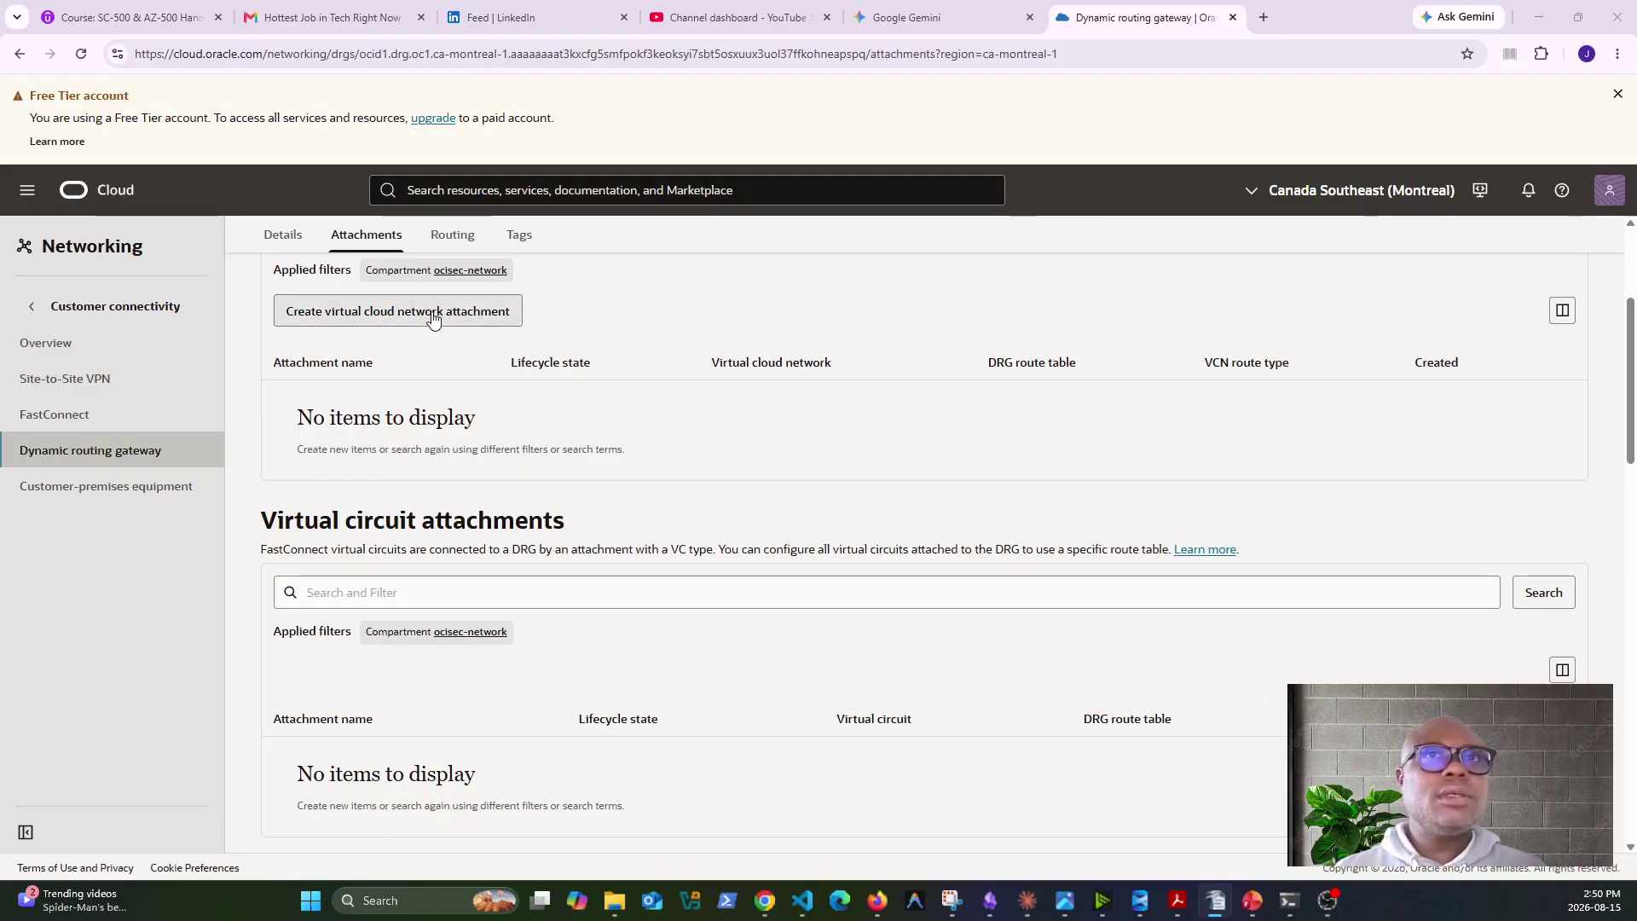
pyautogui.scroll(1, 433, 319)
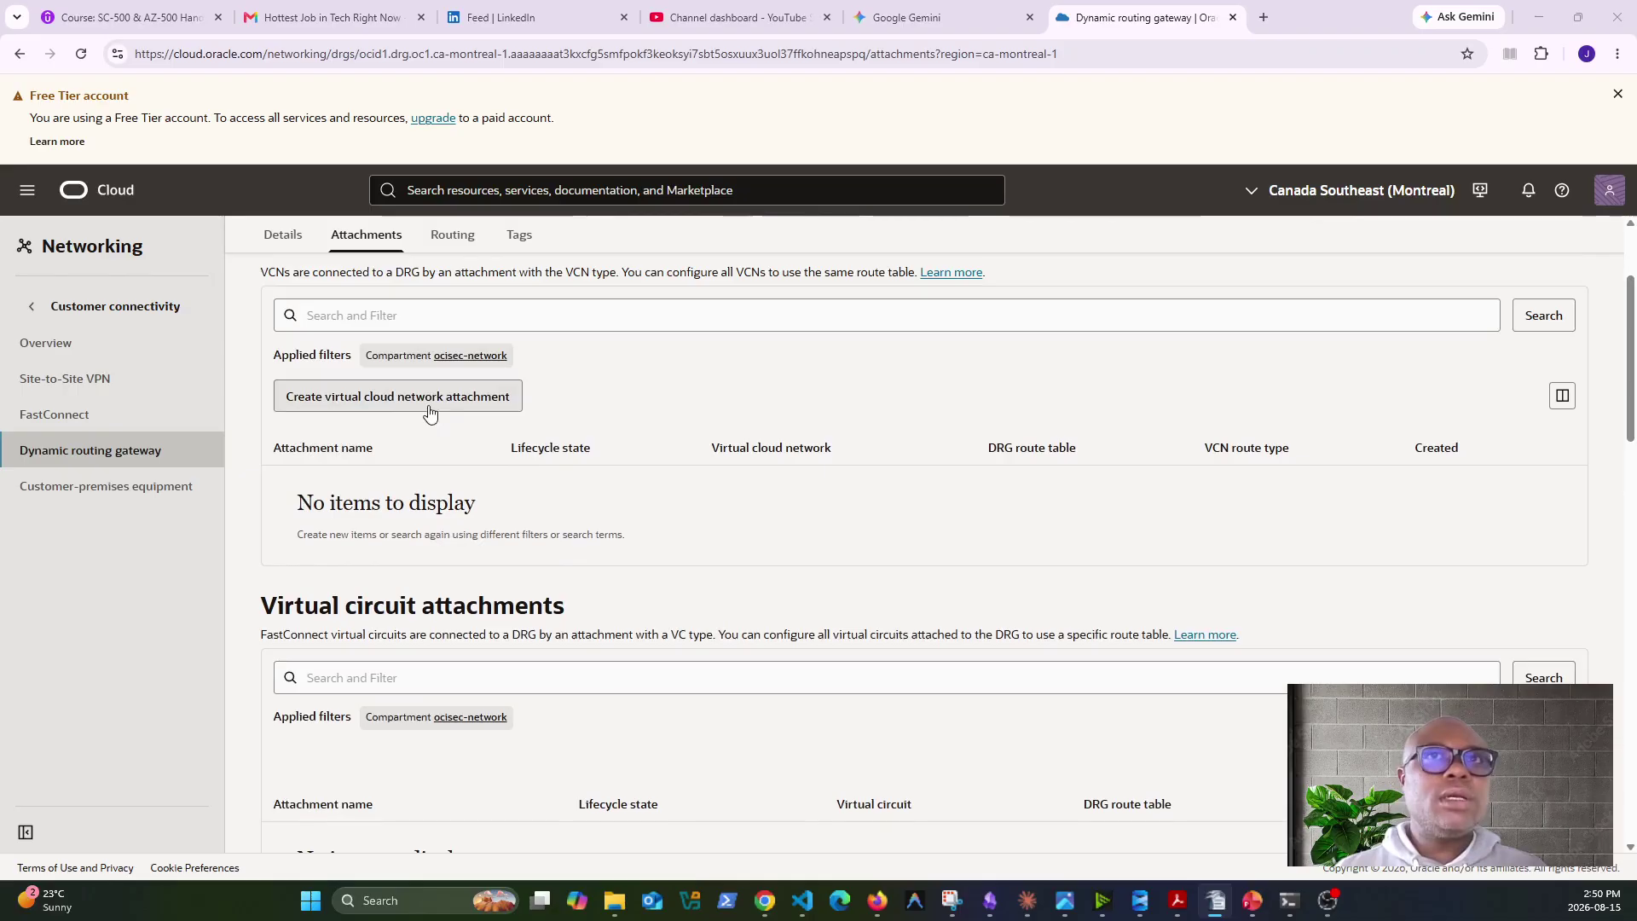
pyautogui.click(429, 411)
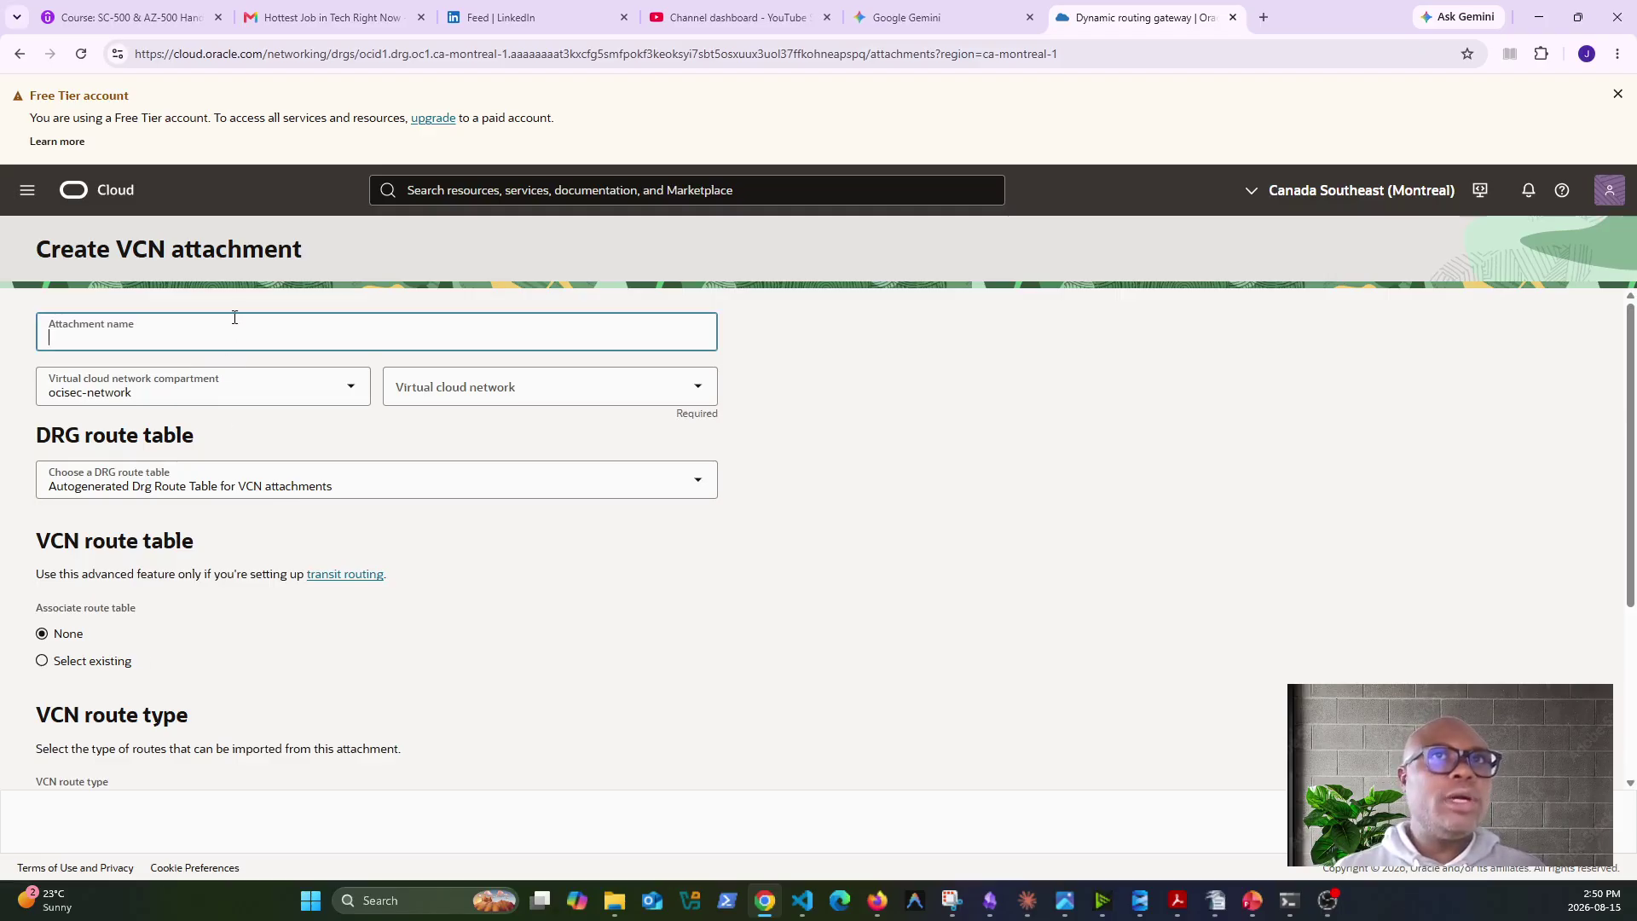
pyautogui.write('hub-atta')
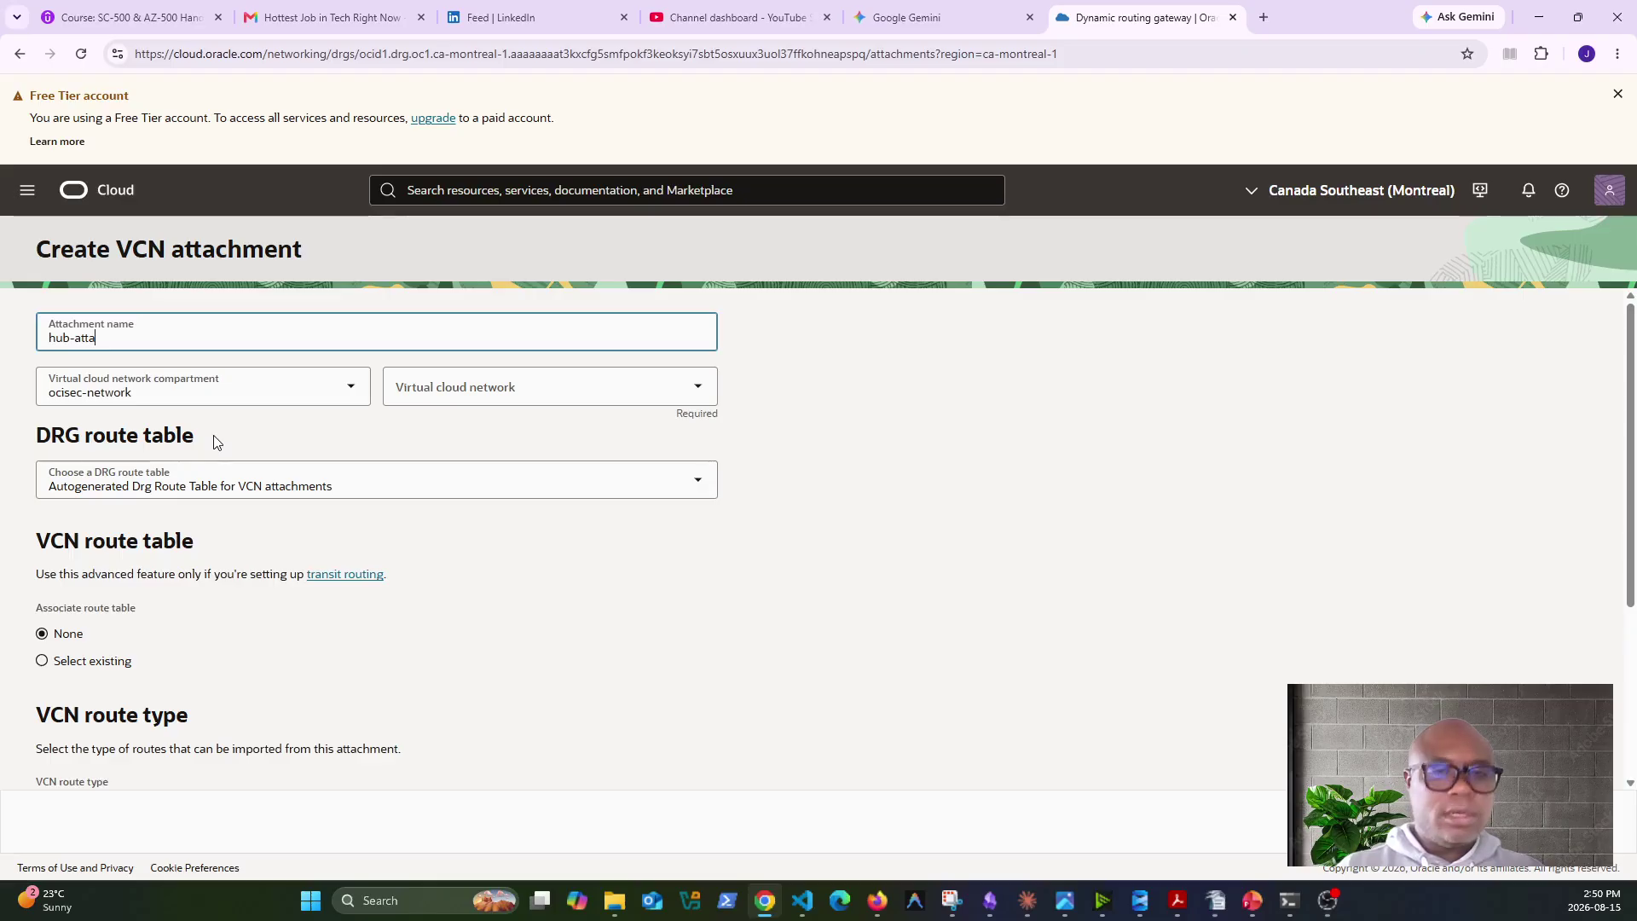
pyautogui.write('ch')
pyautogui.click(521, 394)
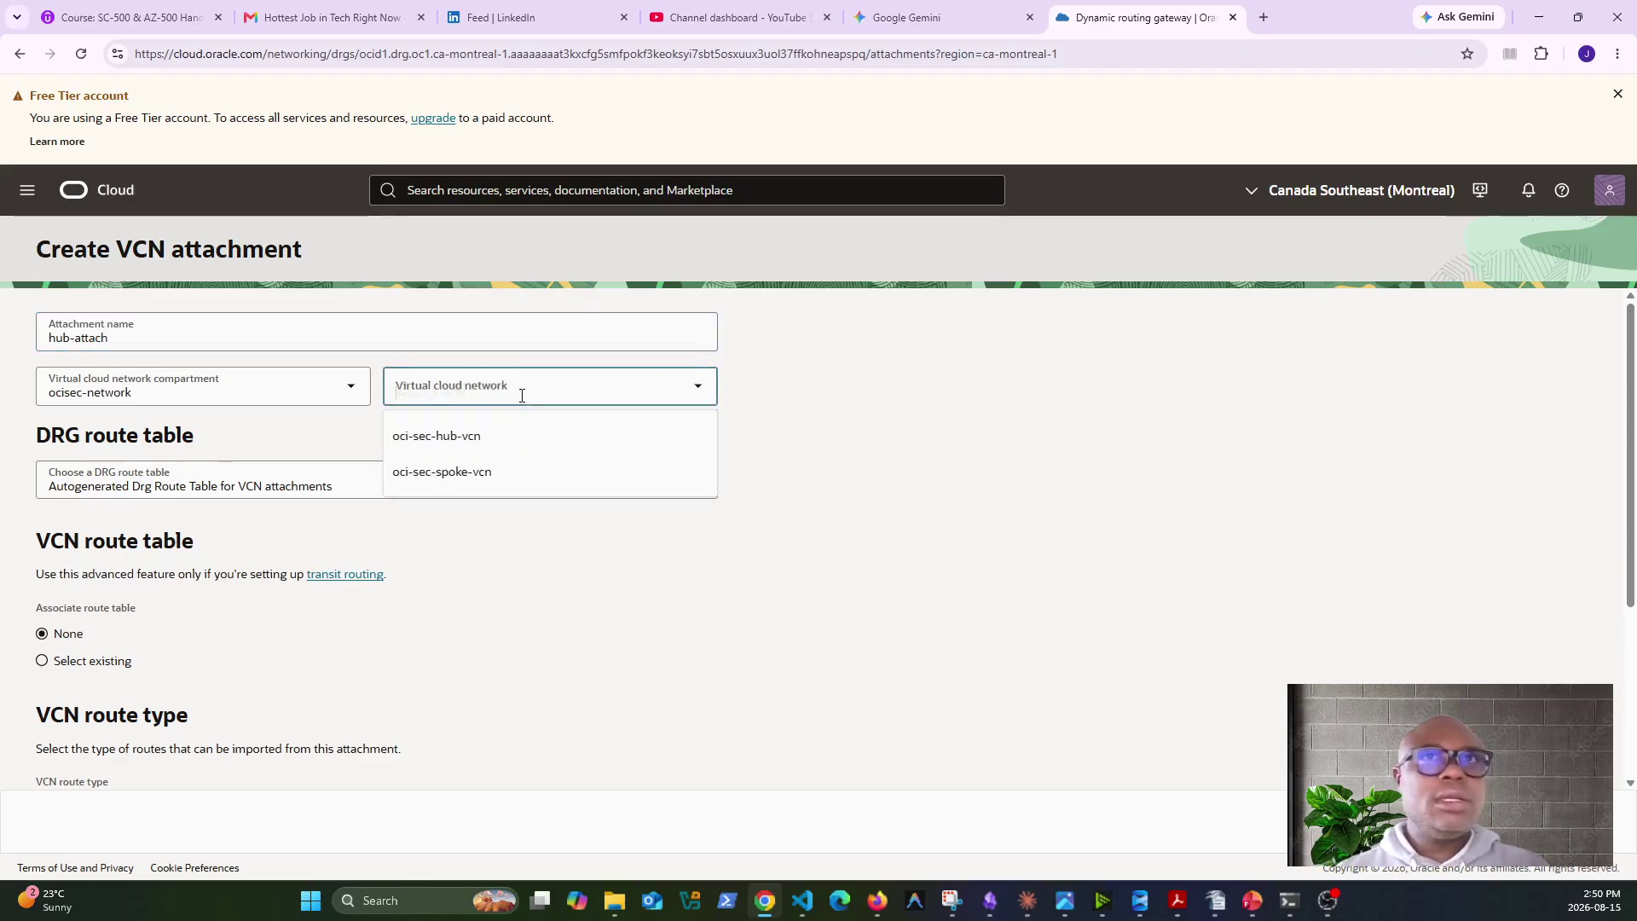
pyautogui.click(472, 435)
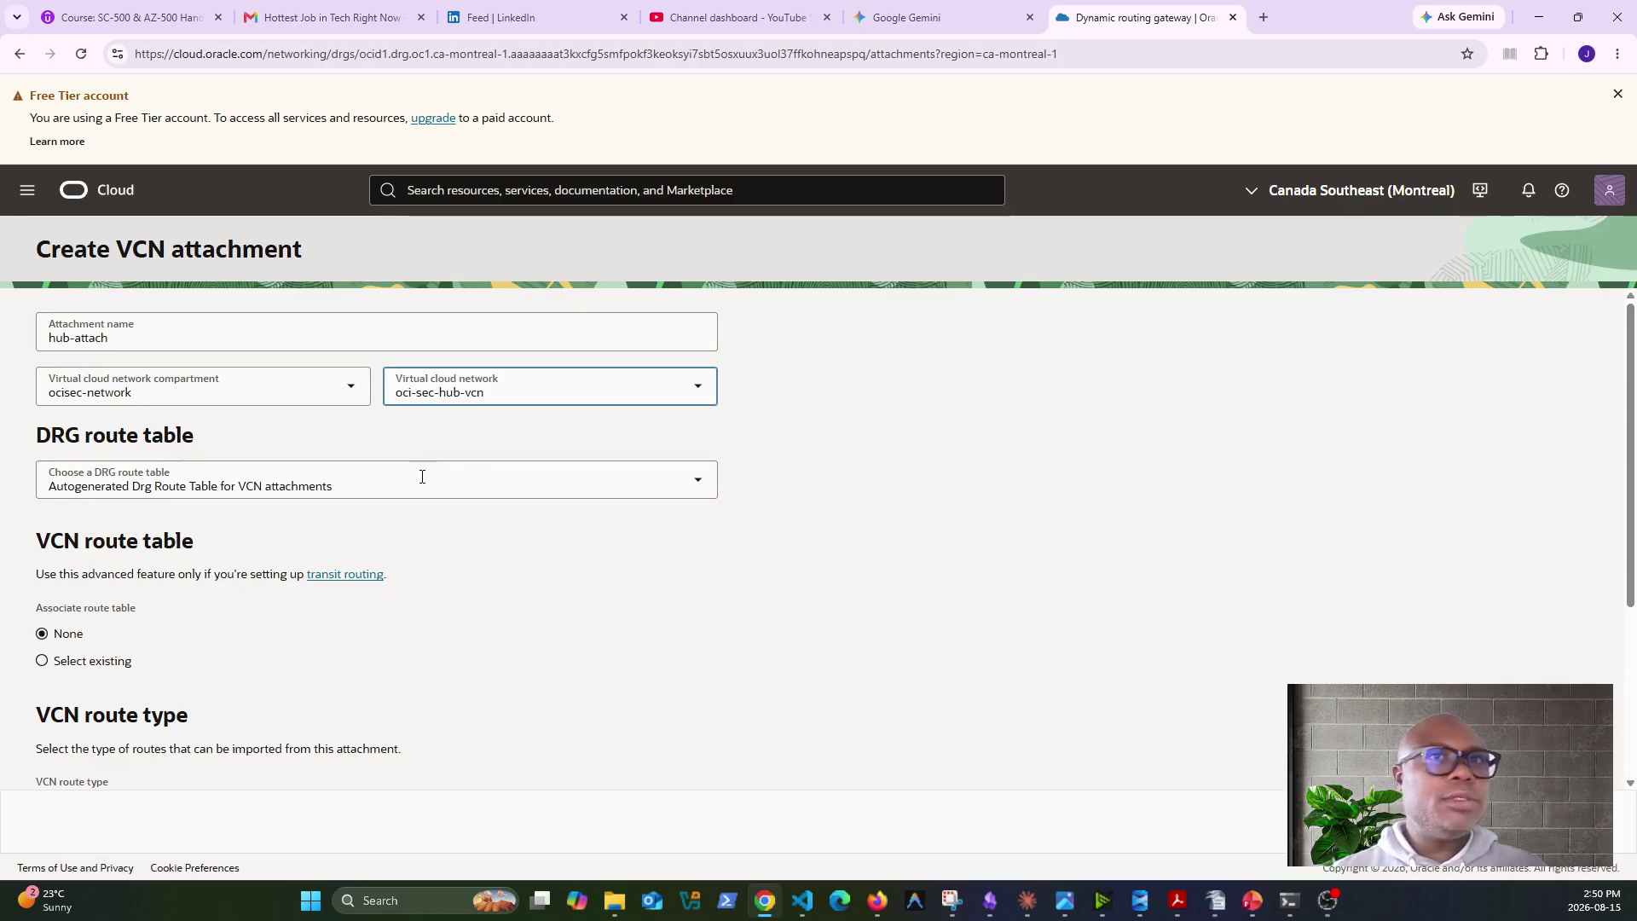
pyautogui.scroll(-3, 664, 587)
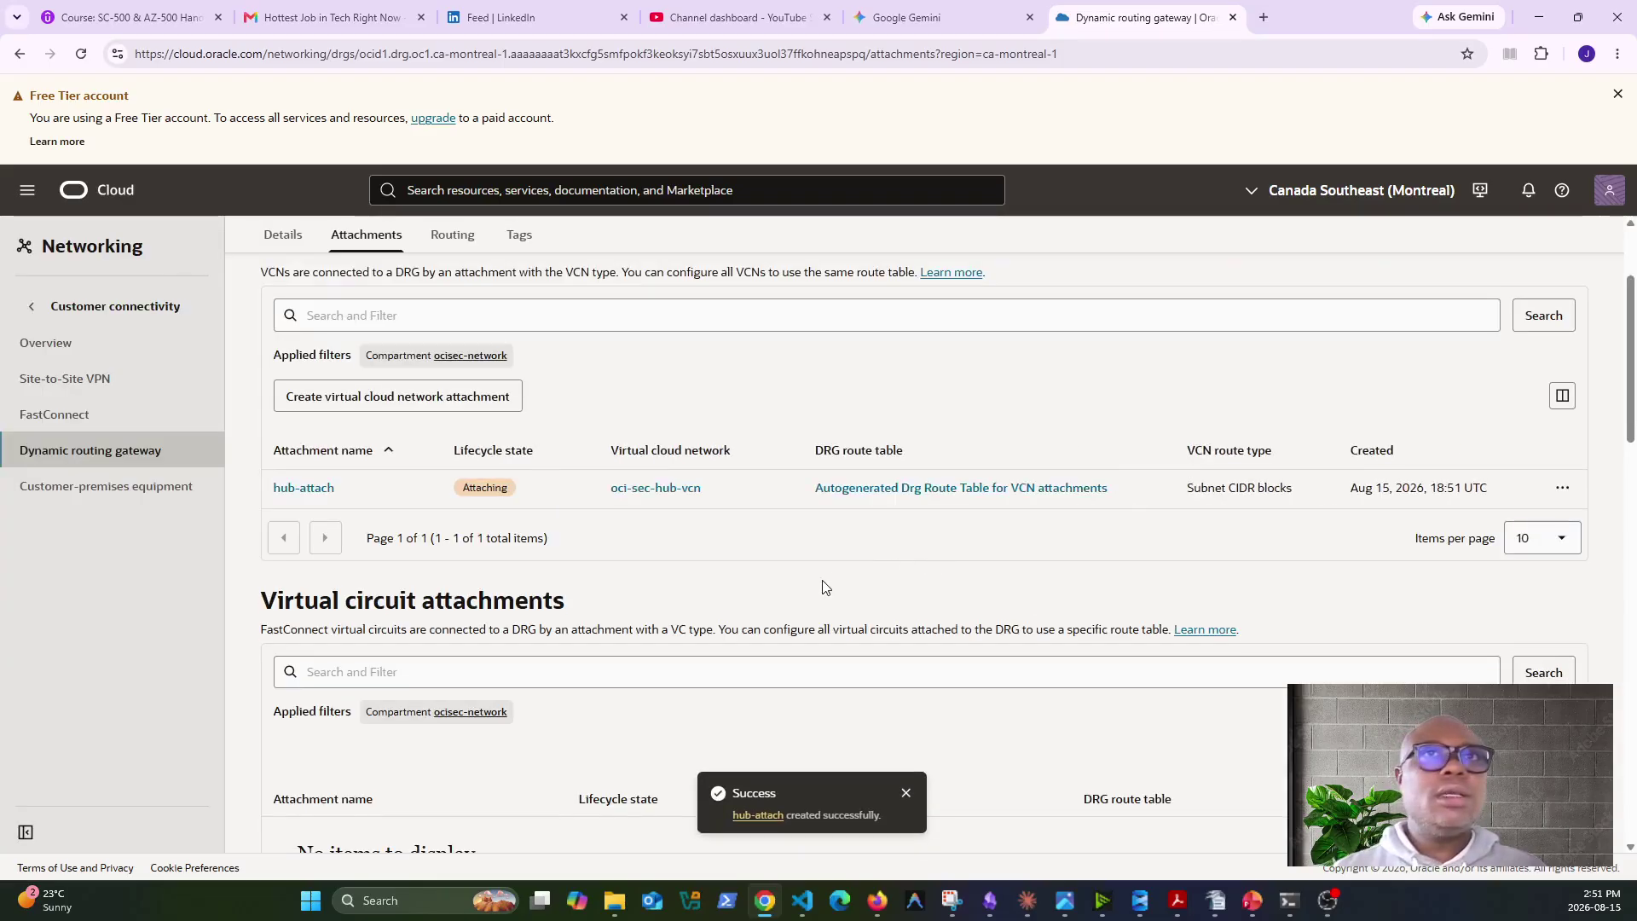
# Attach oci-sec-spoke-vcn to the gateway with a second VCN attachment named spoke-attach.
pyautogui.click(385, 397)
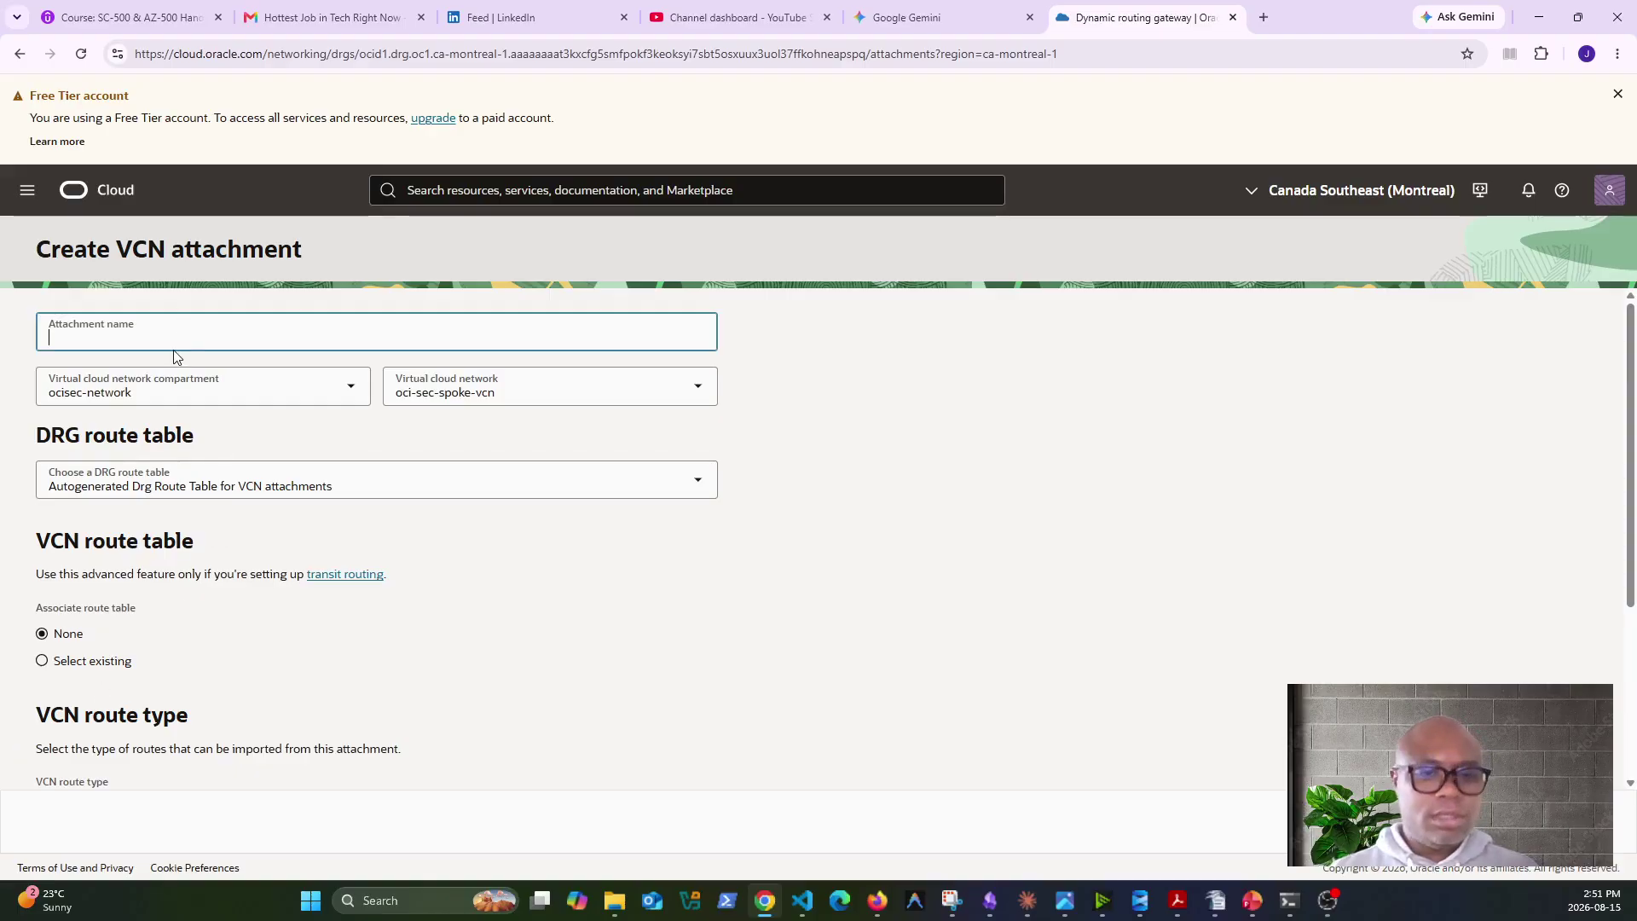
pyautogui.write('spoke-attach')
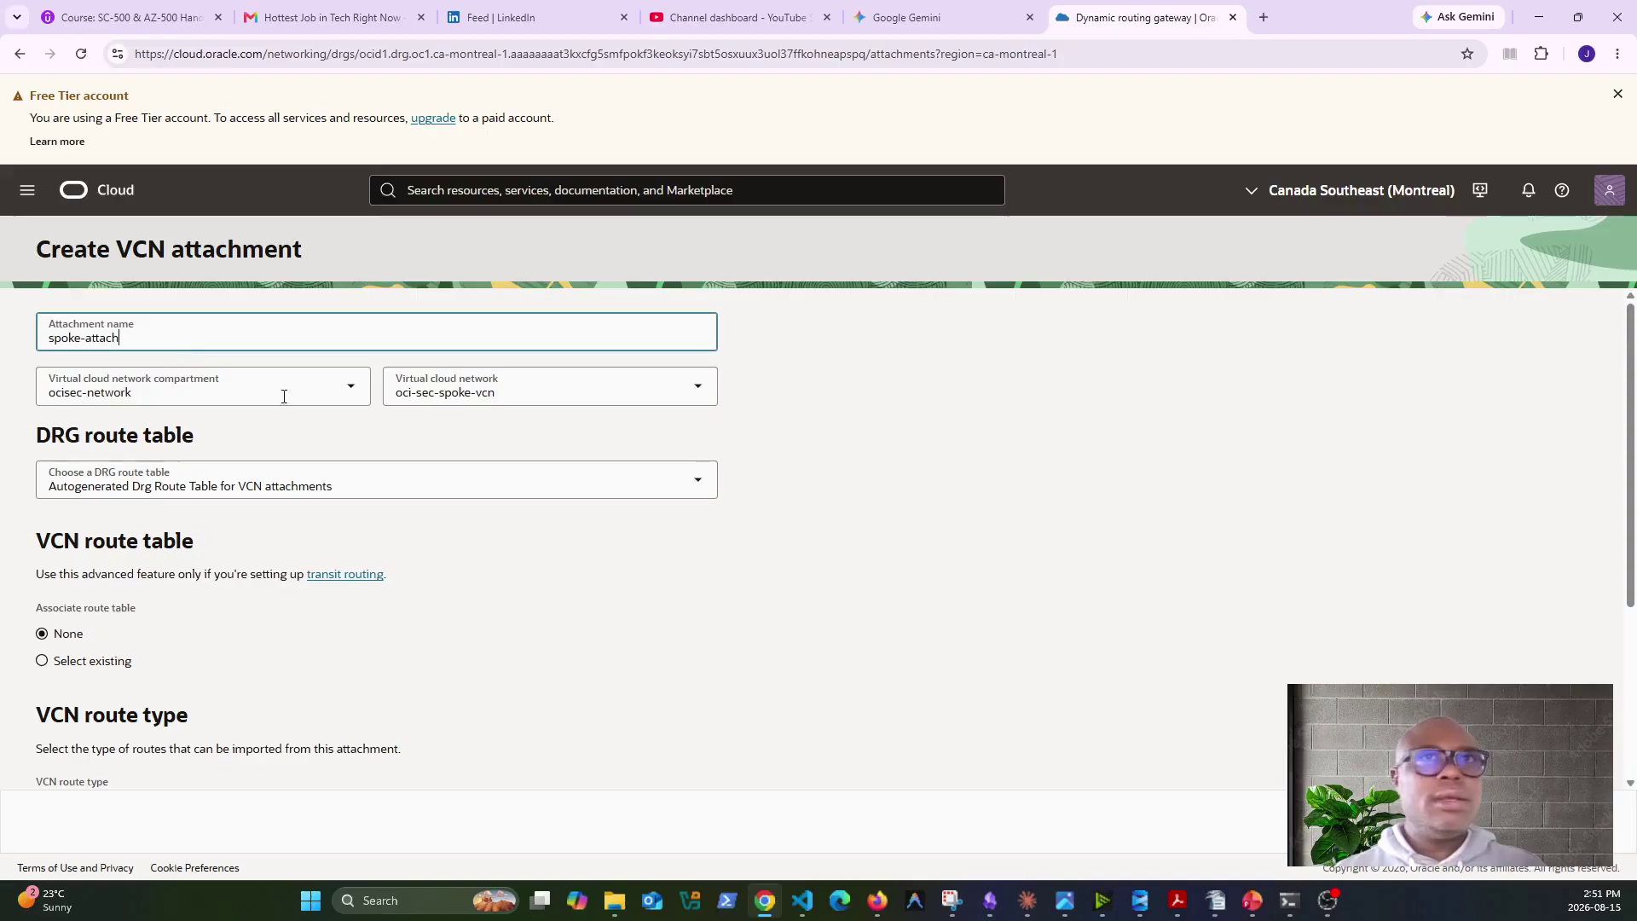
pyautogui.click(525, 394)
pyautogui.click(503, 443)
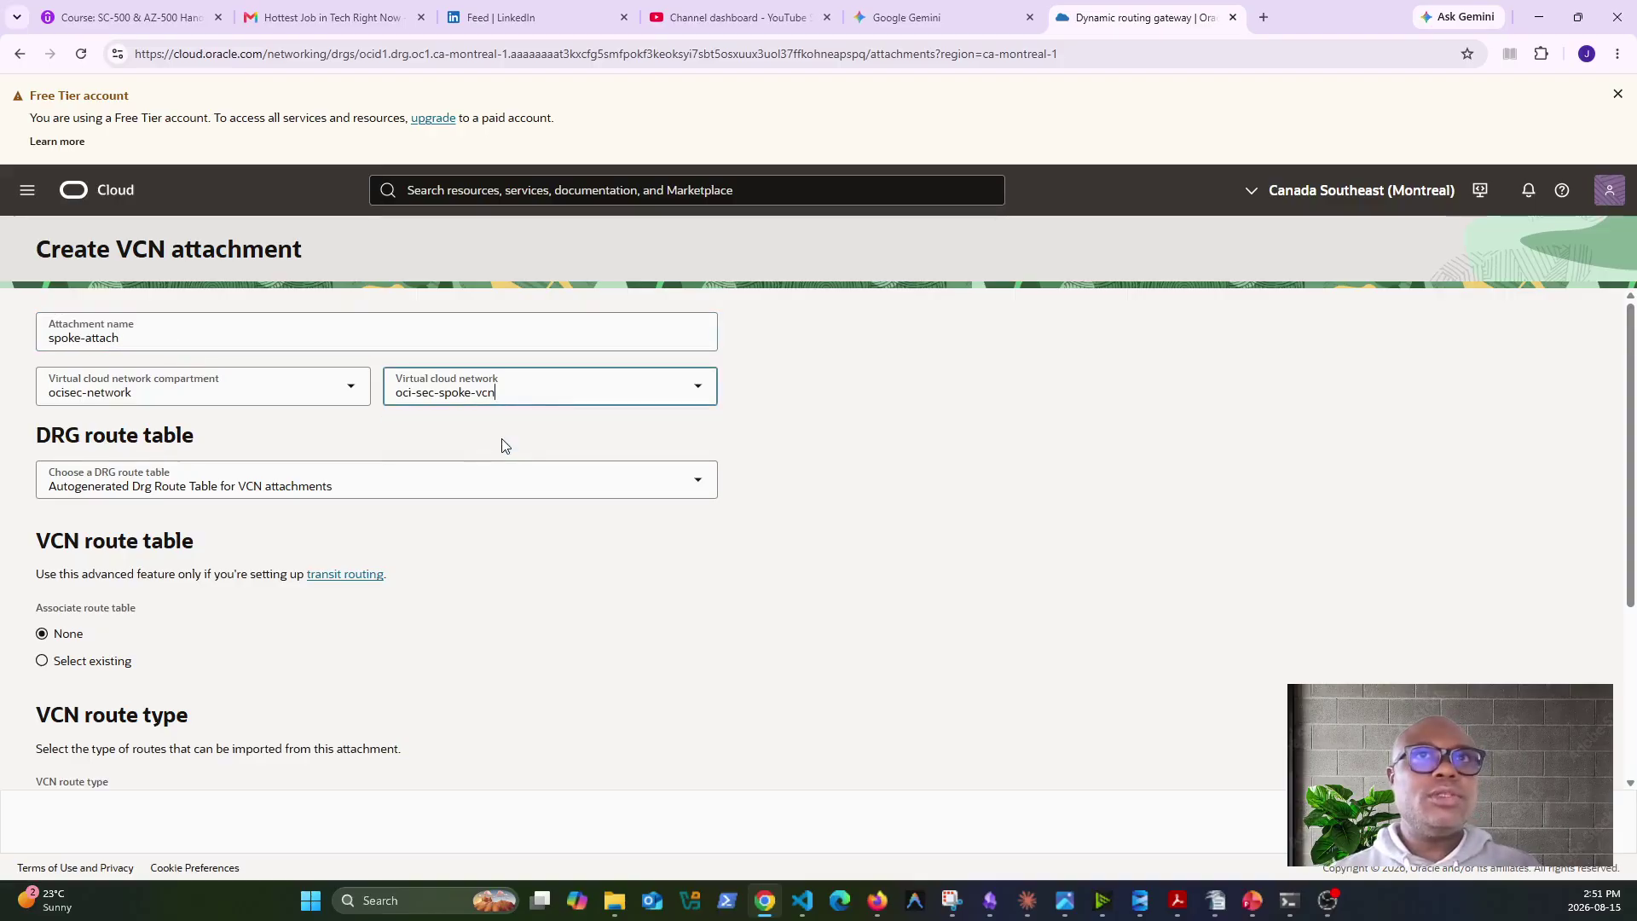
pyautogui.scroll(-3, 345, 494)
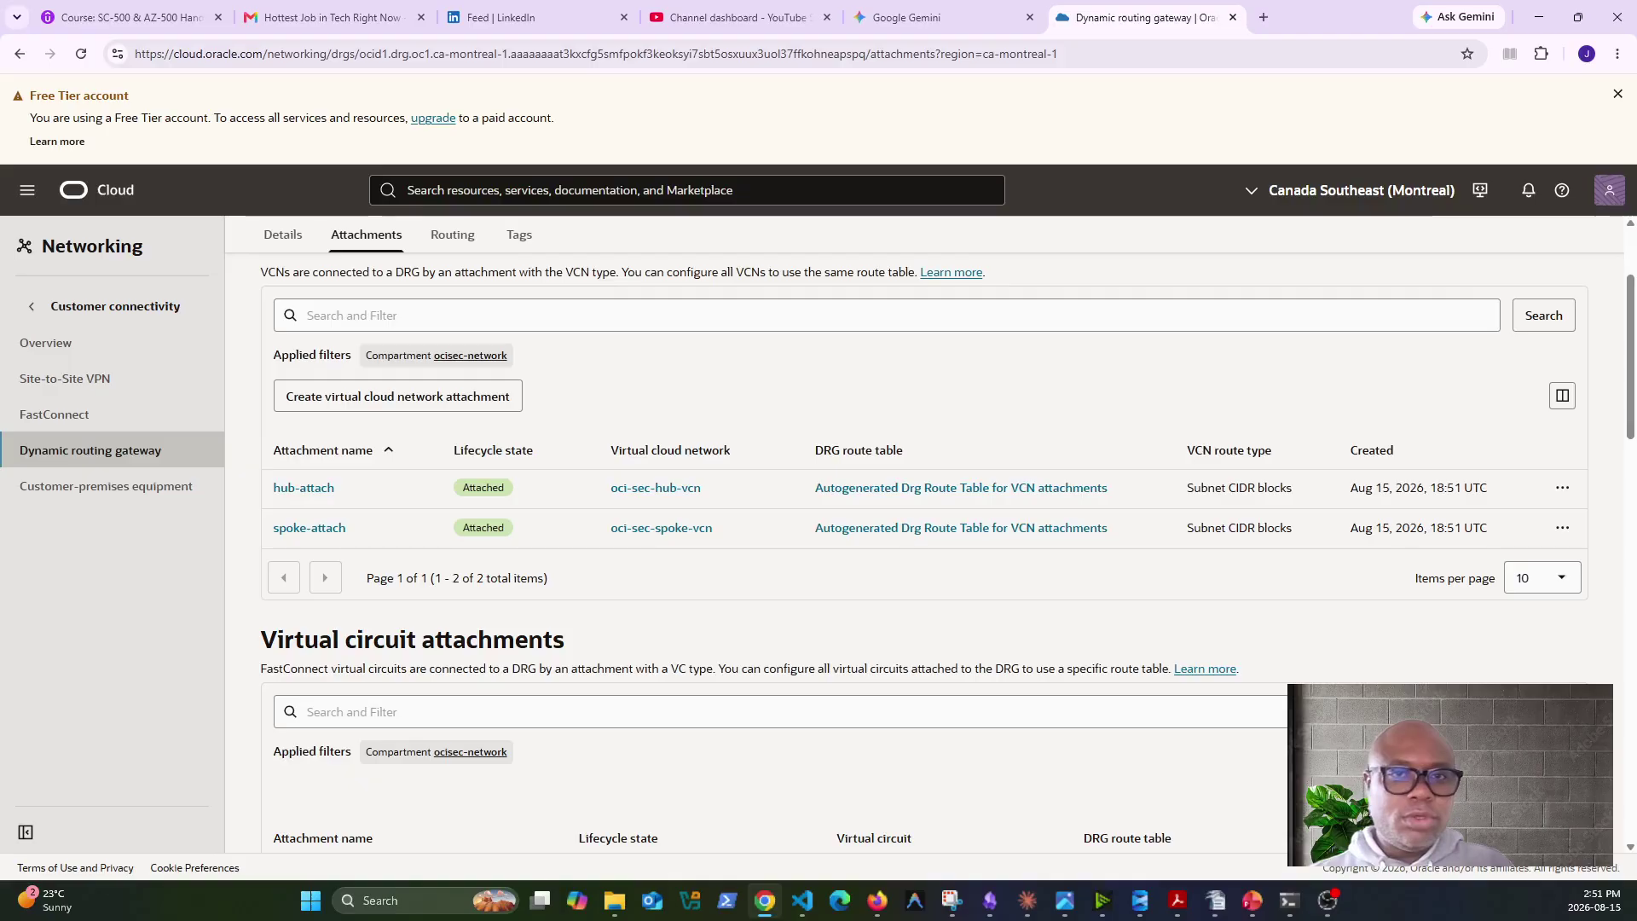
pyautogui.hotkey('alt', 'Tab')
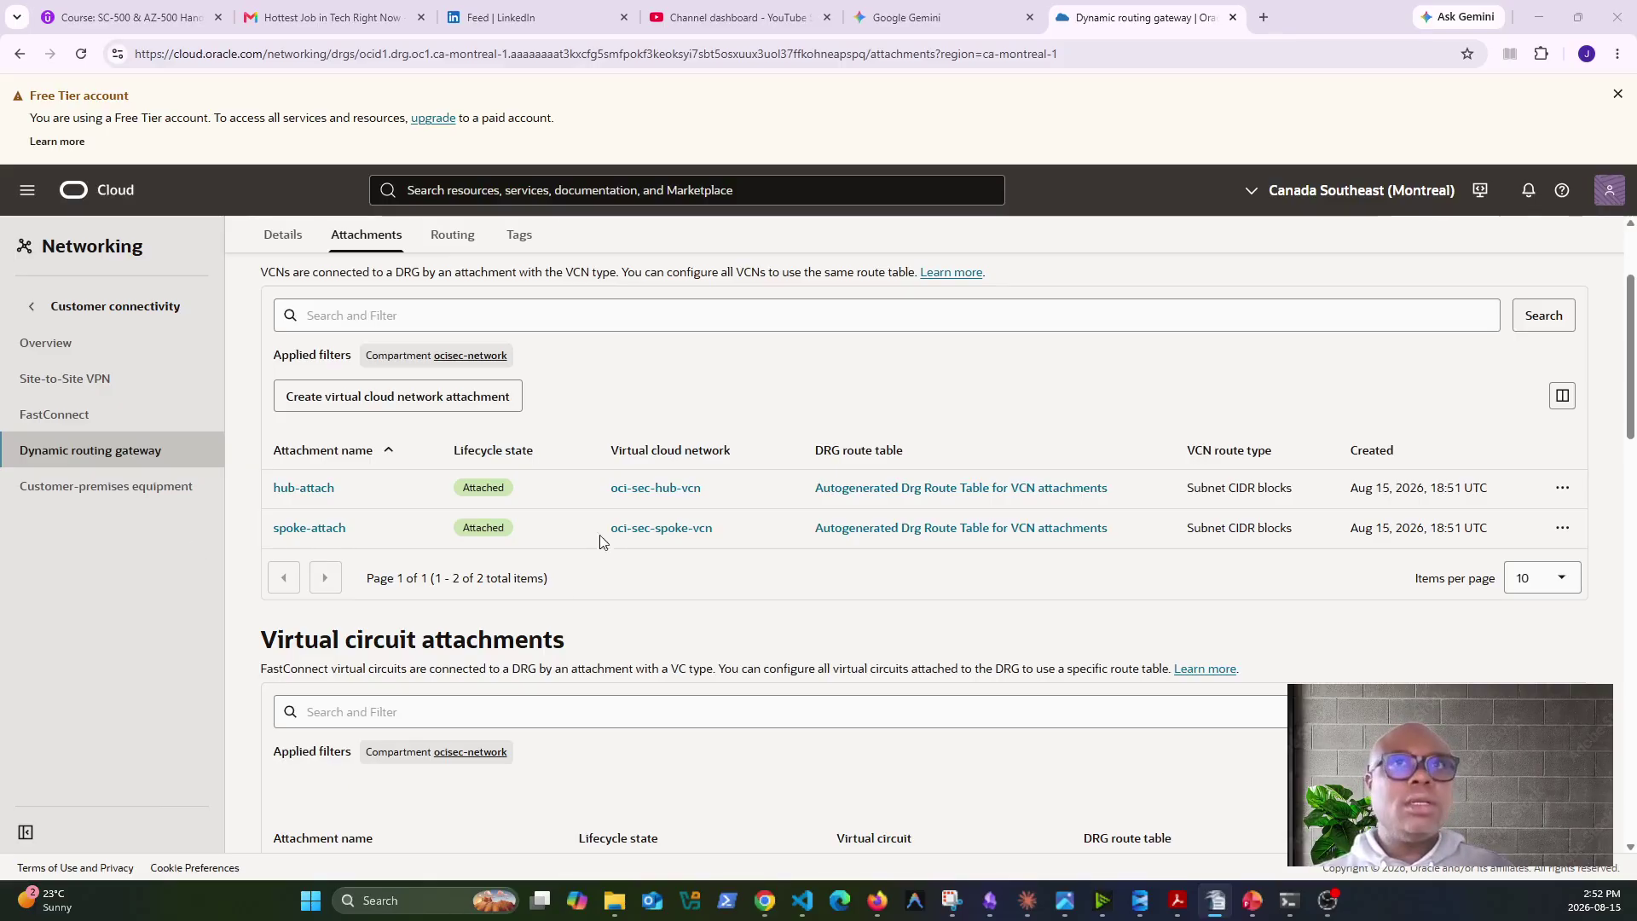
# Start a new DRG route table in oci-sec-drg's routing and name it oci-sec-spoke-rt.
pyautogui.click(324, 537)
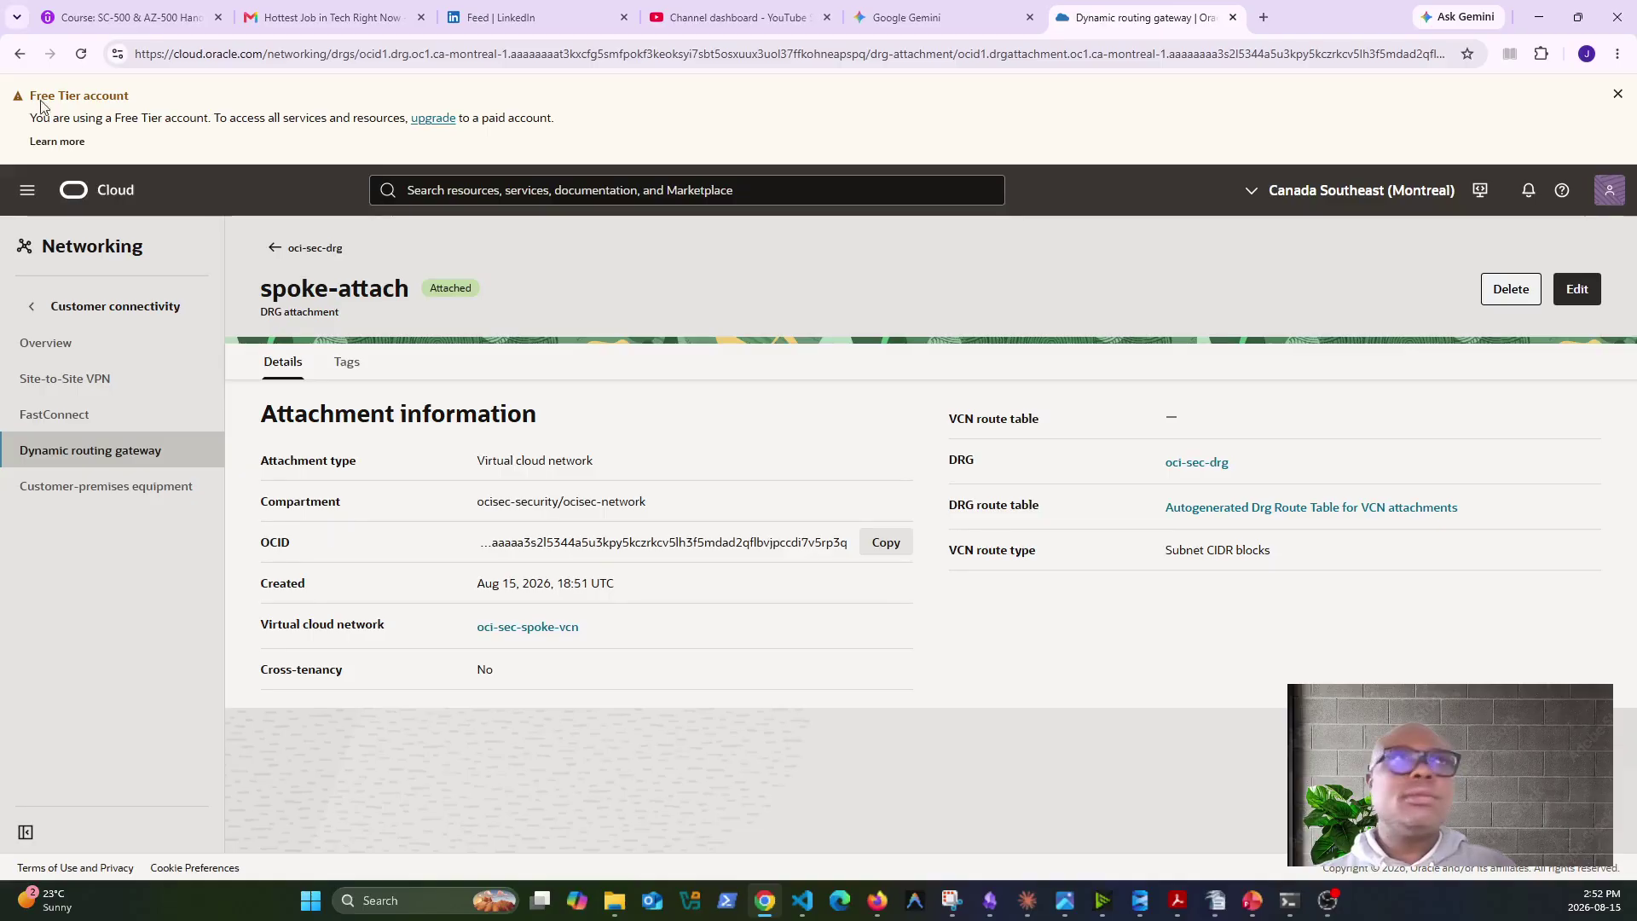
pyautogui.click(20, 54)
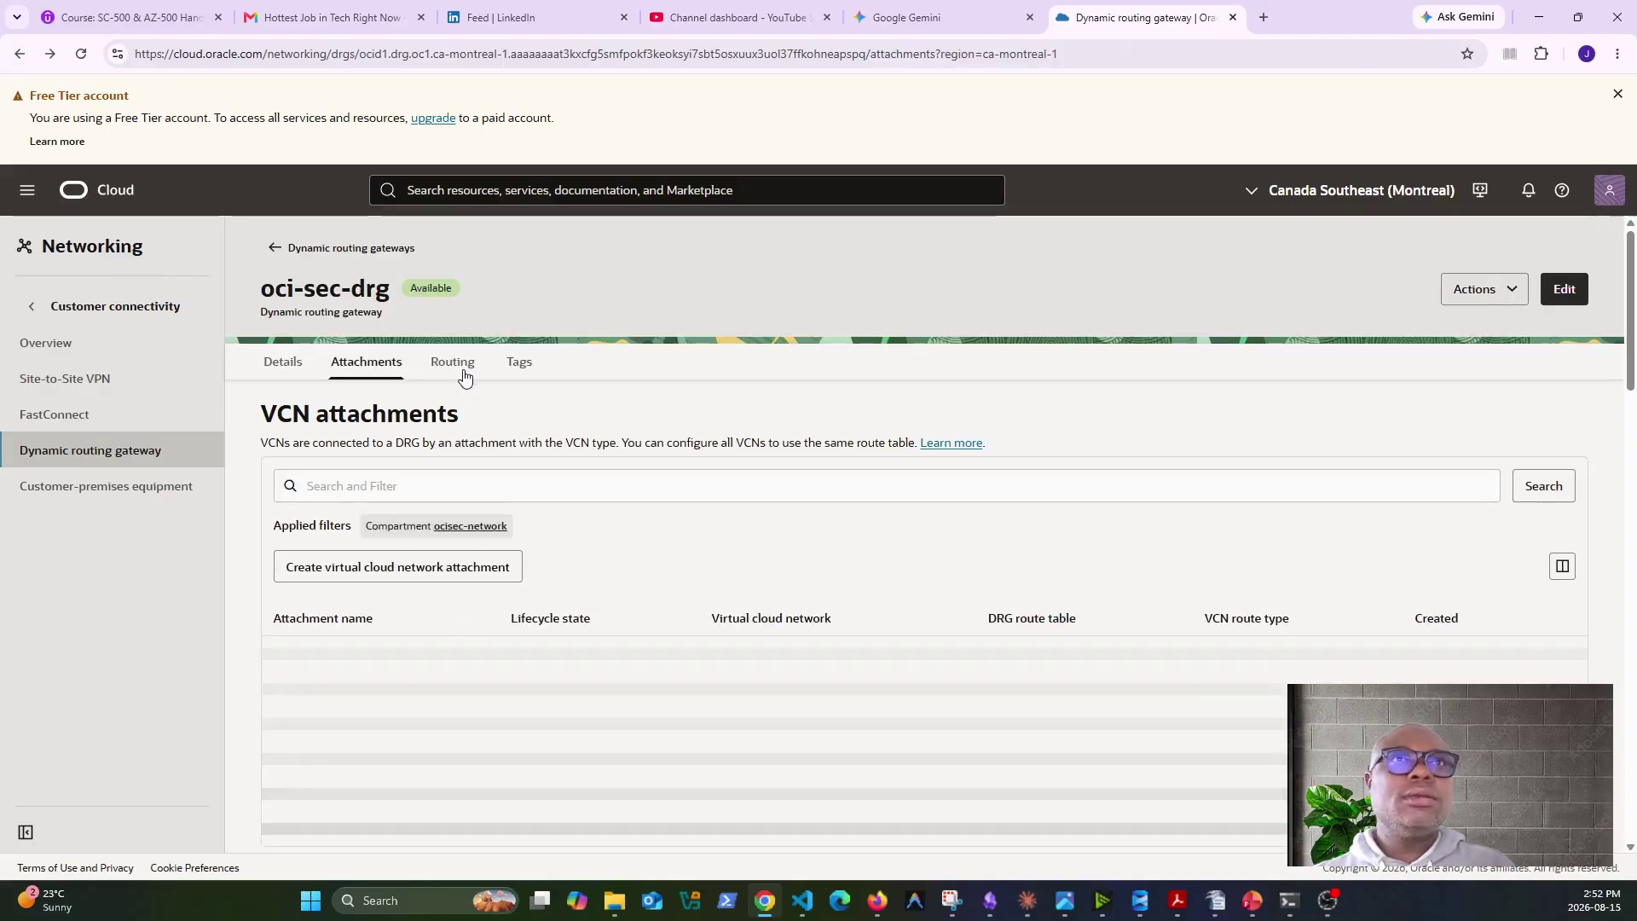
pyautogui.click(454, 363)
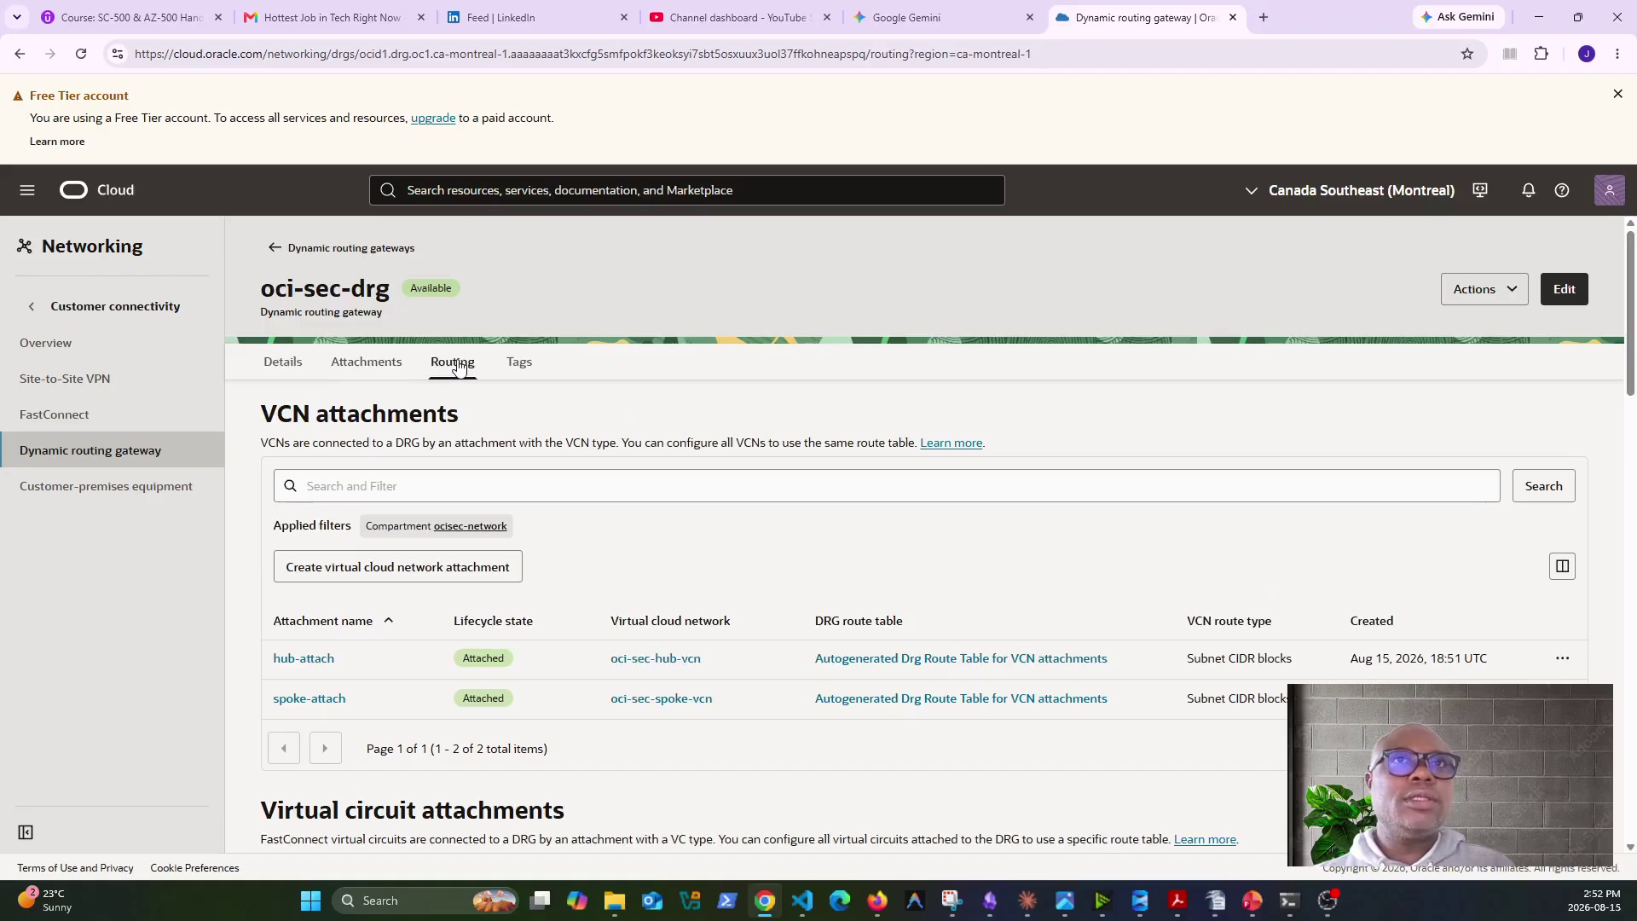
pyautogui.scroll(-2, 588, 534)
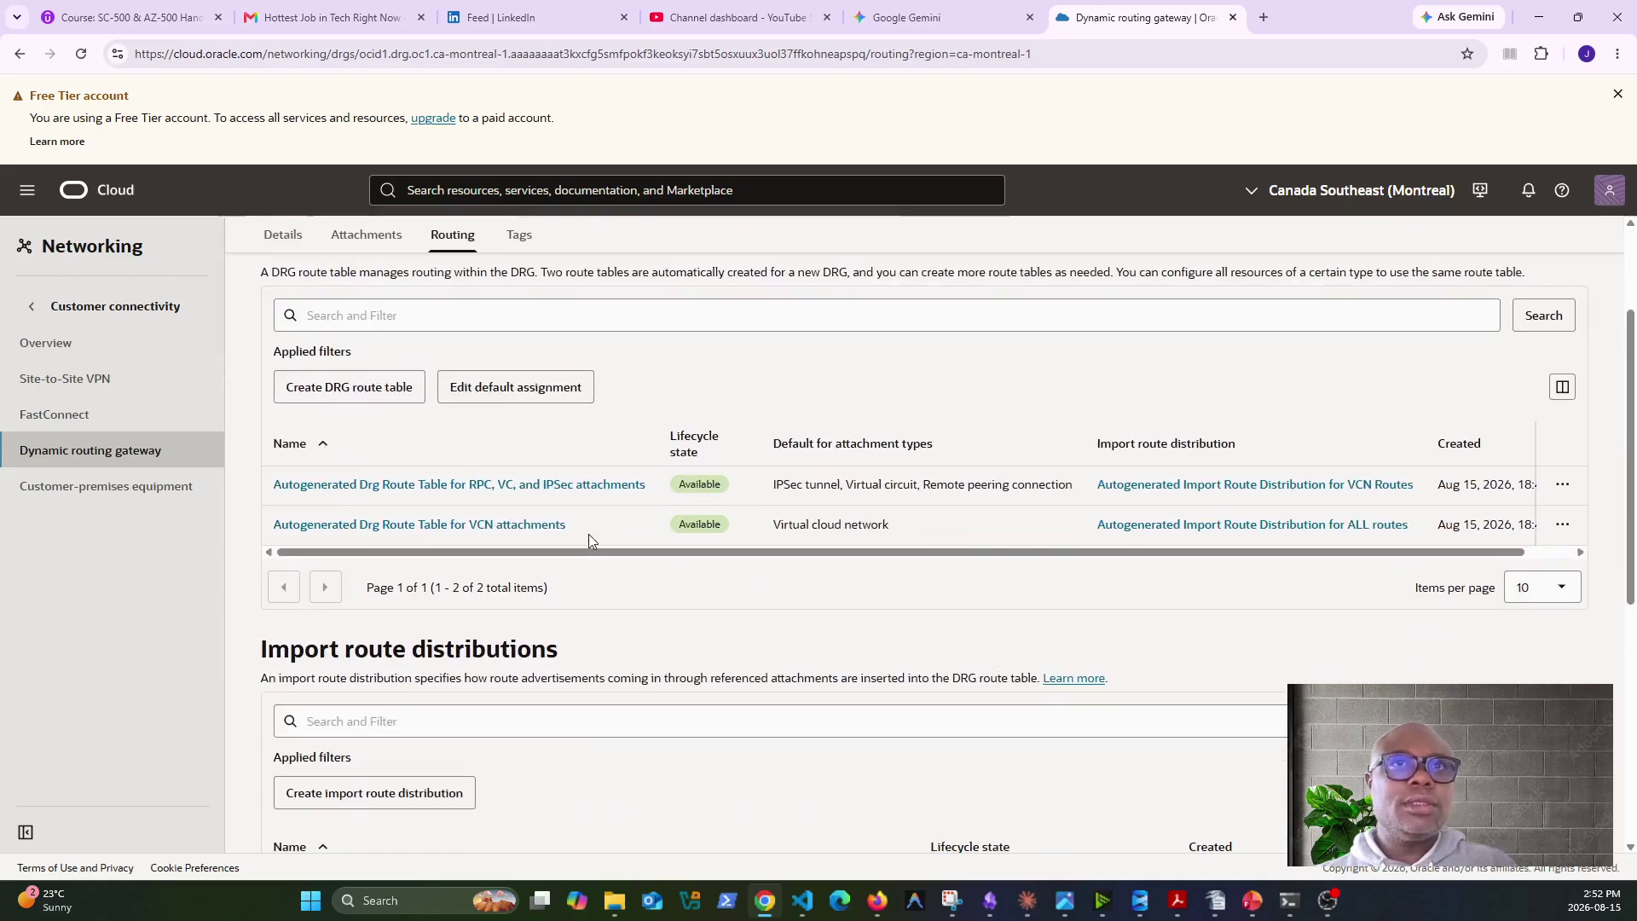
pyautogui.click(367, 399)
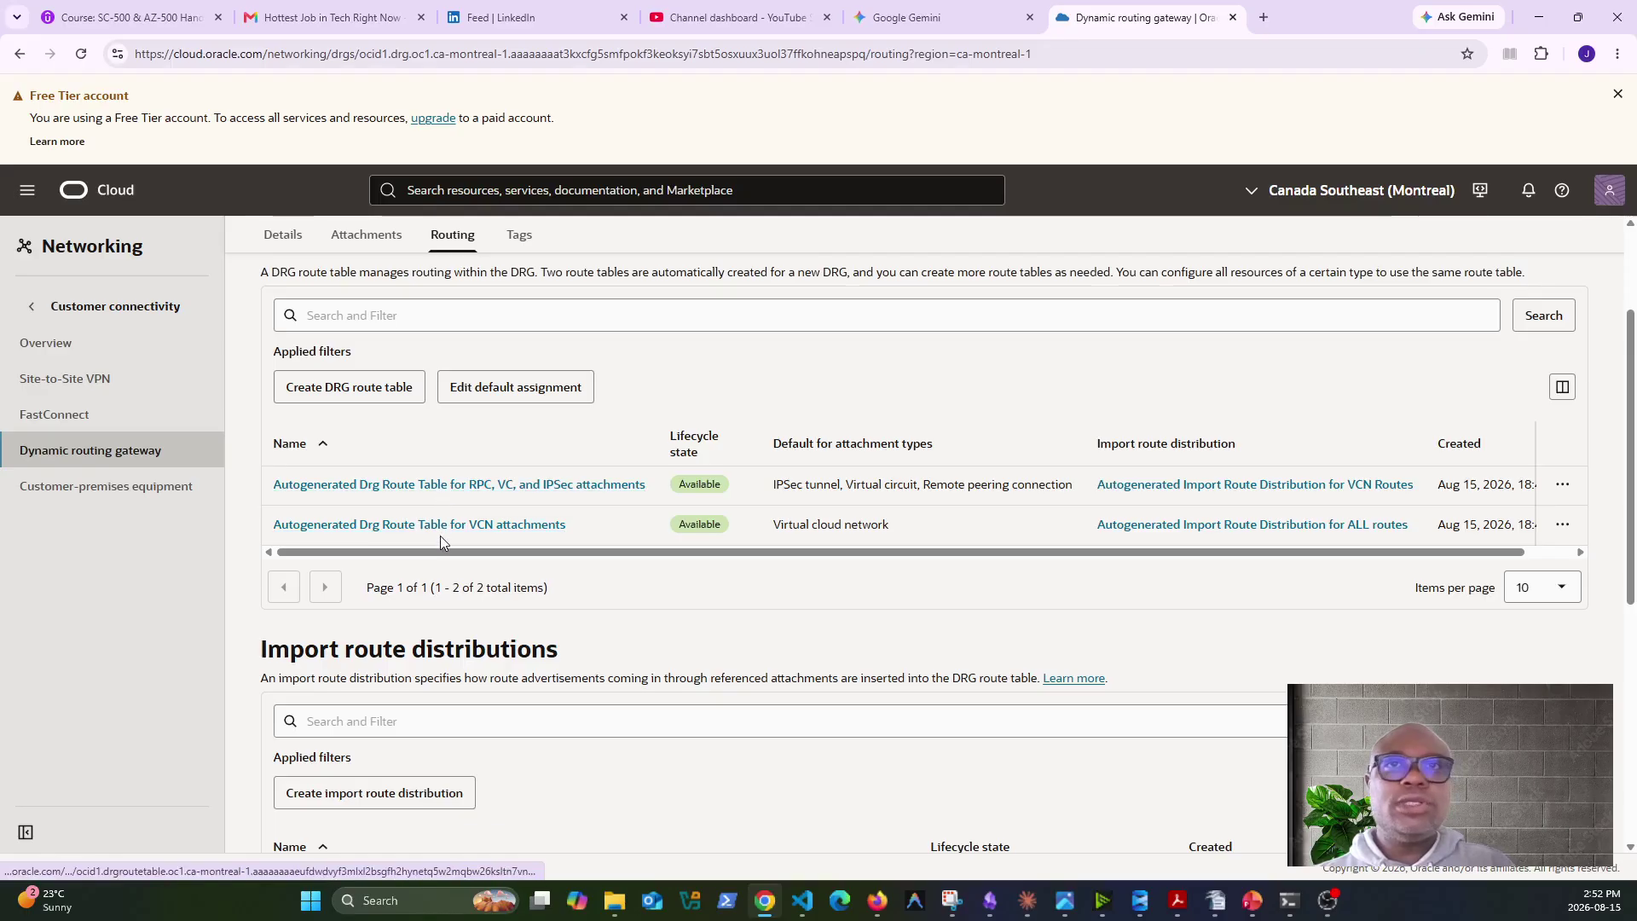
pyautogui.click(386, 390)
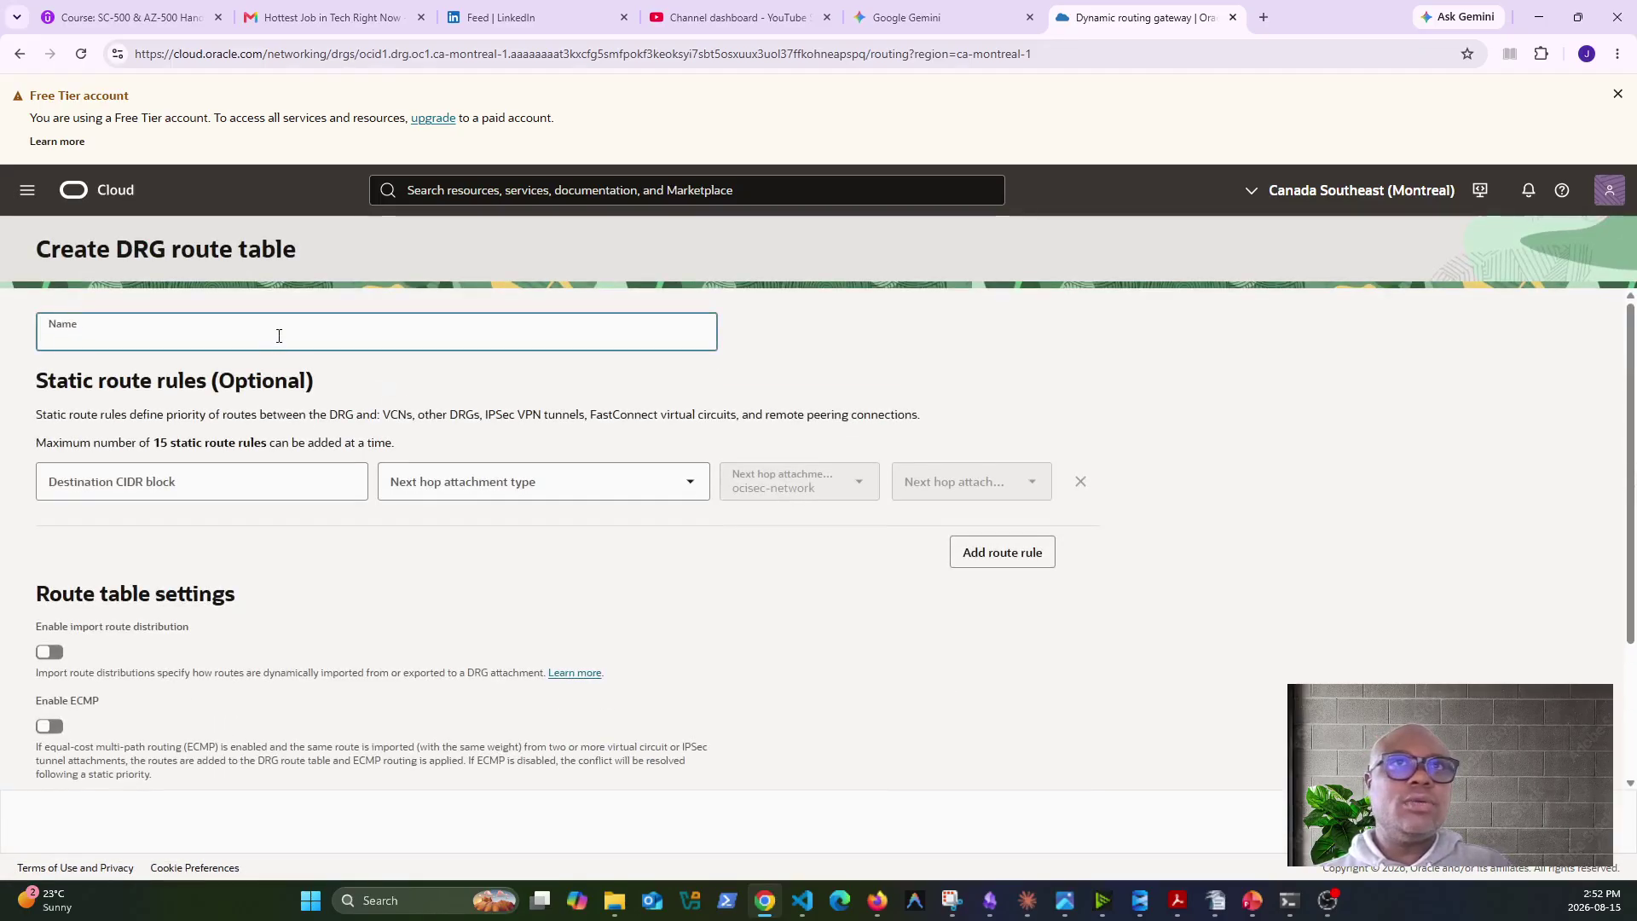
pyautogui.write('60. oci-sec-spoke-rt.')
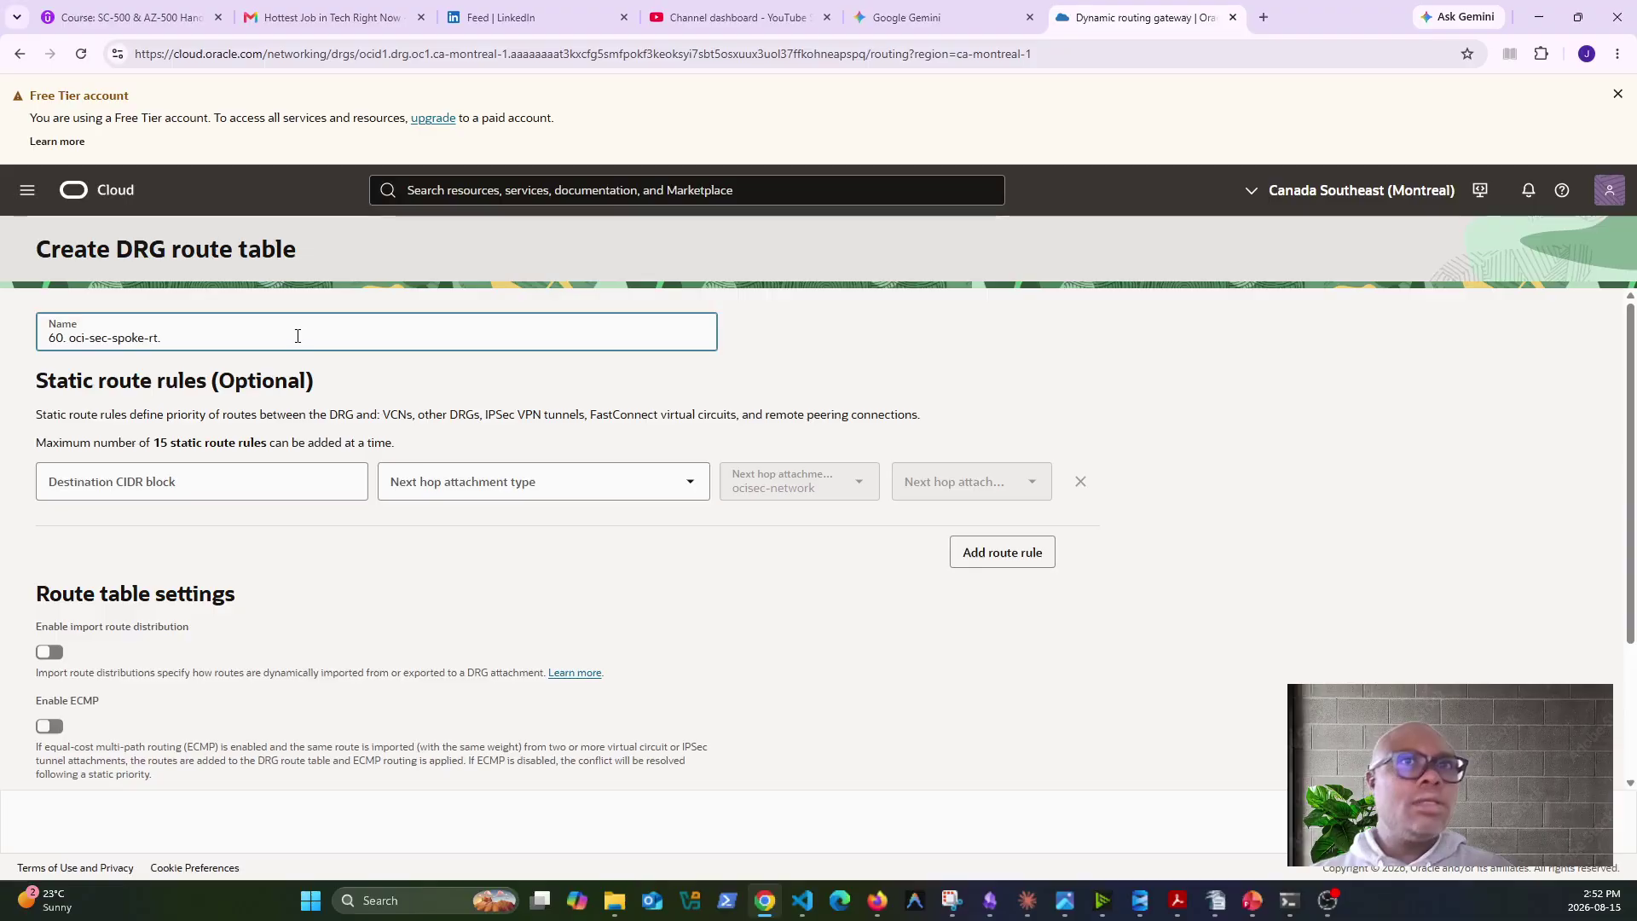
pyautogui.click(72, 337)
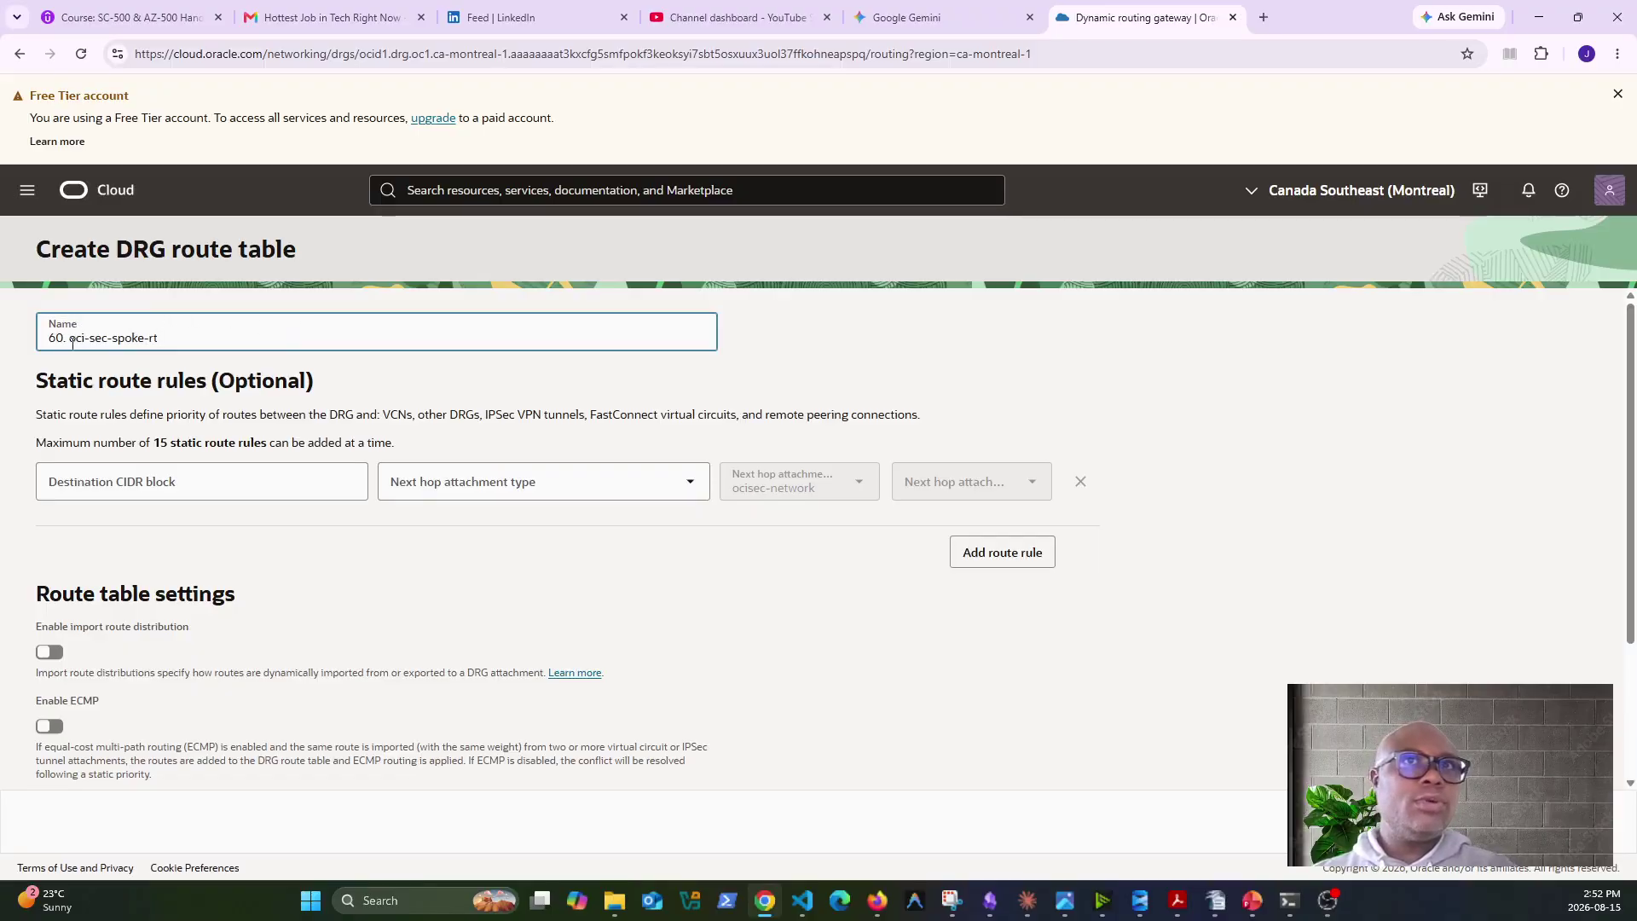
pyautogui.press('BackSpace')
pyautogui.press('BackSpace')
pyautogui.press('BackSpace')
pyautogui.press('BackSpace')
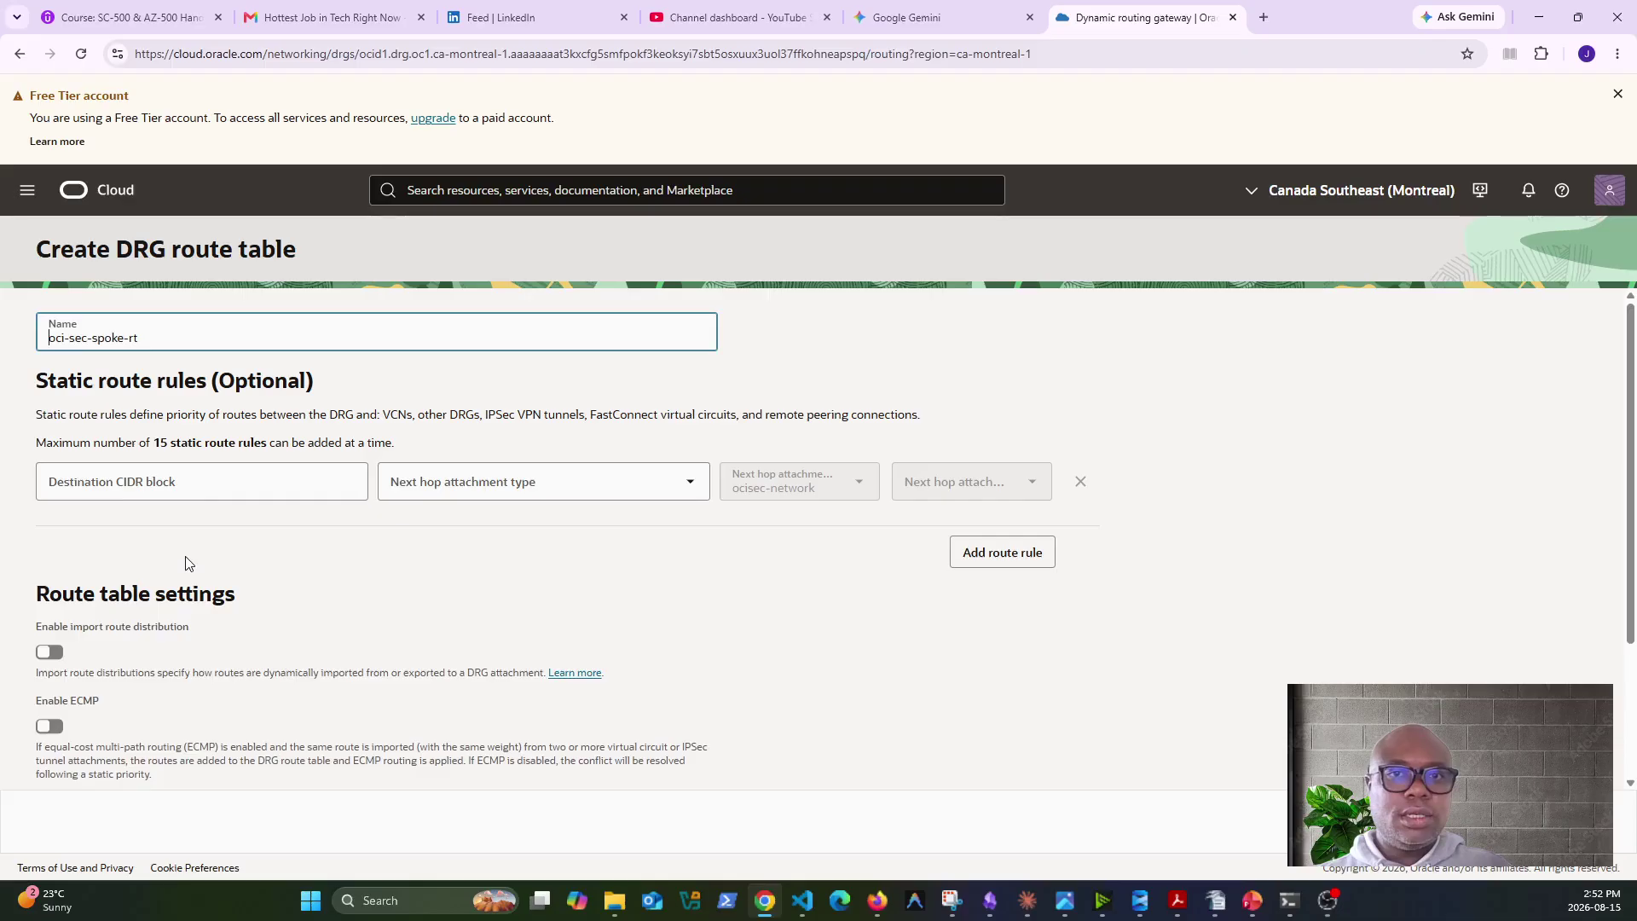
# Give the new DRG route table a static route rule for 0.0.0.0/0 with a virtual cloud network as next hop type.
pyautogui.click(220, 488)
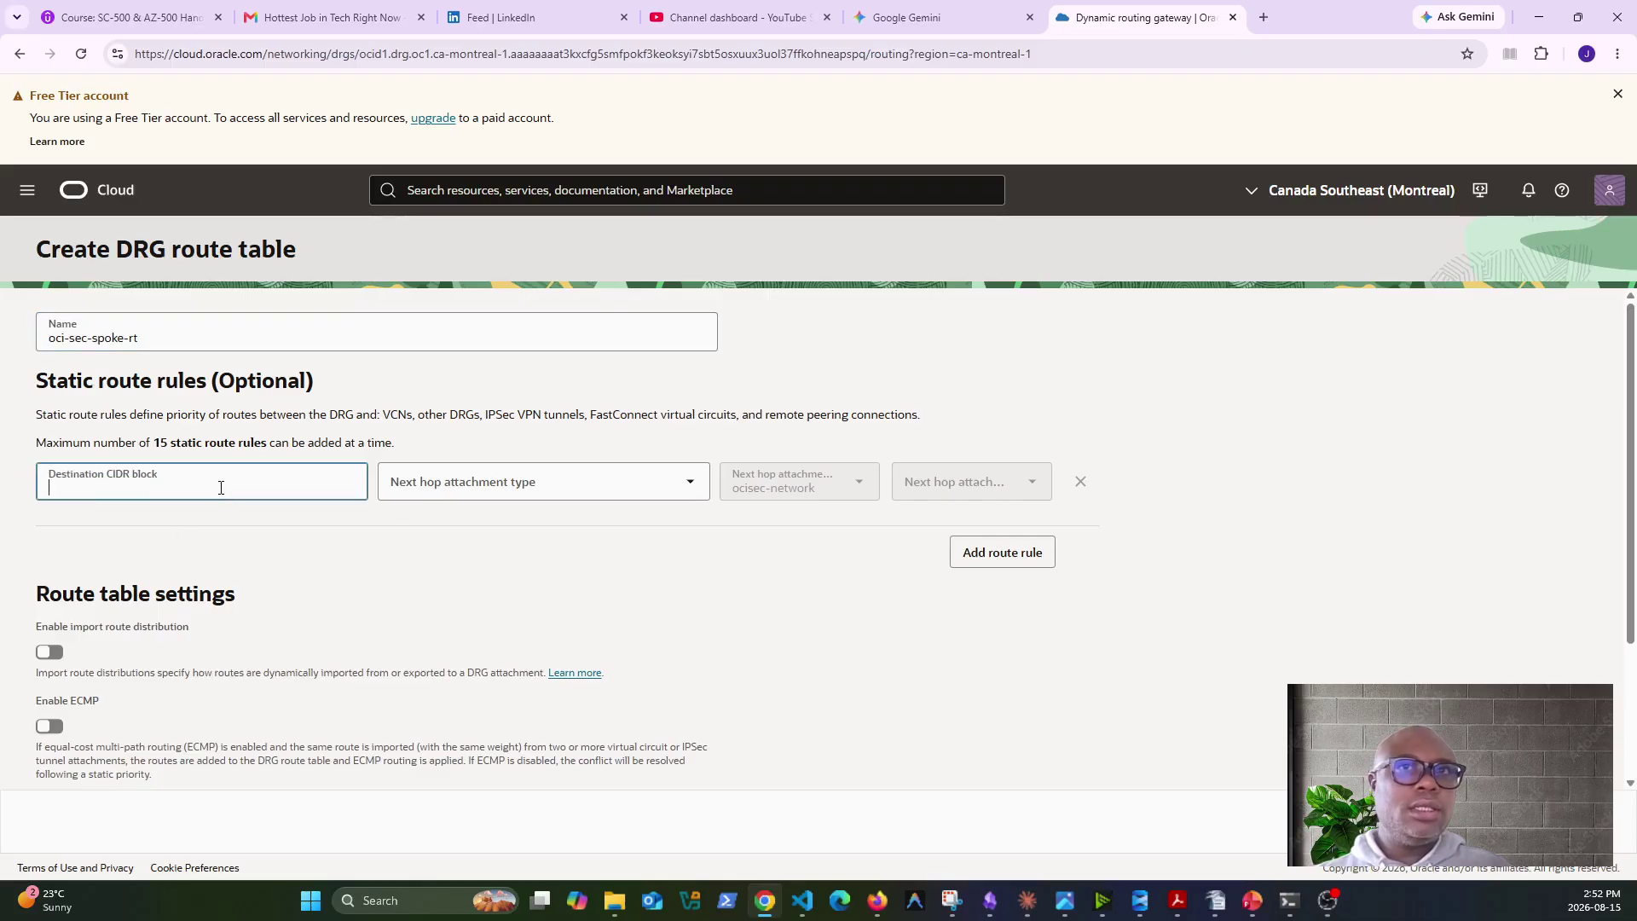
pyautogui.write('10')
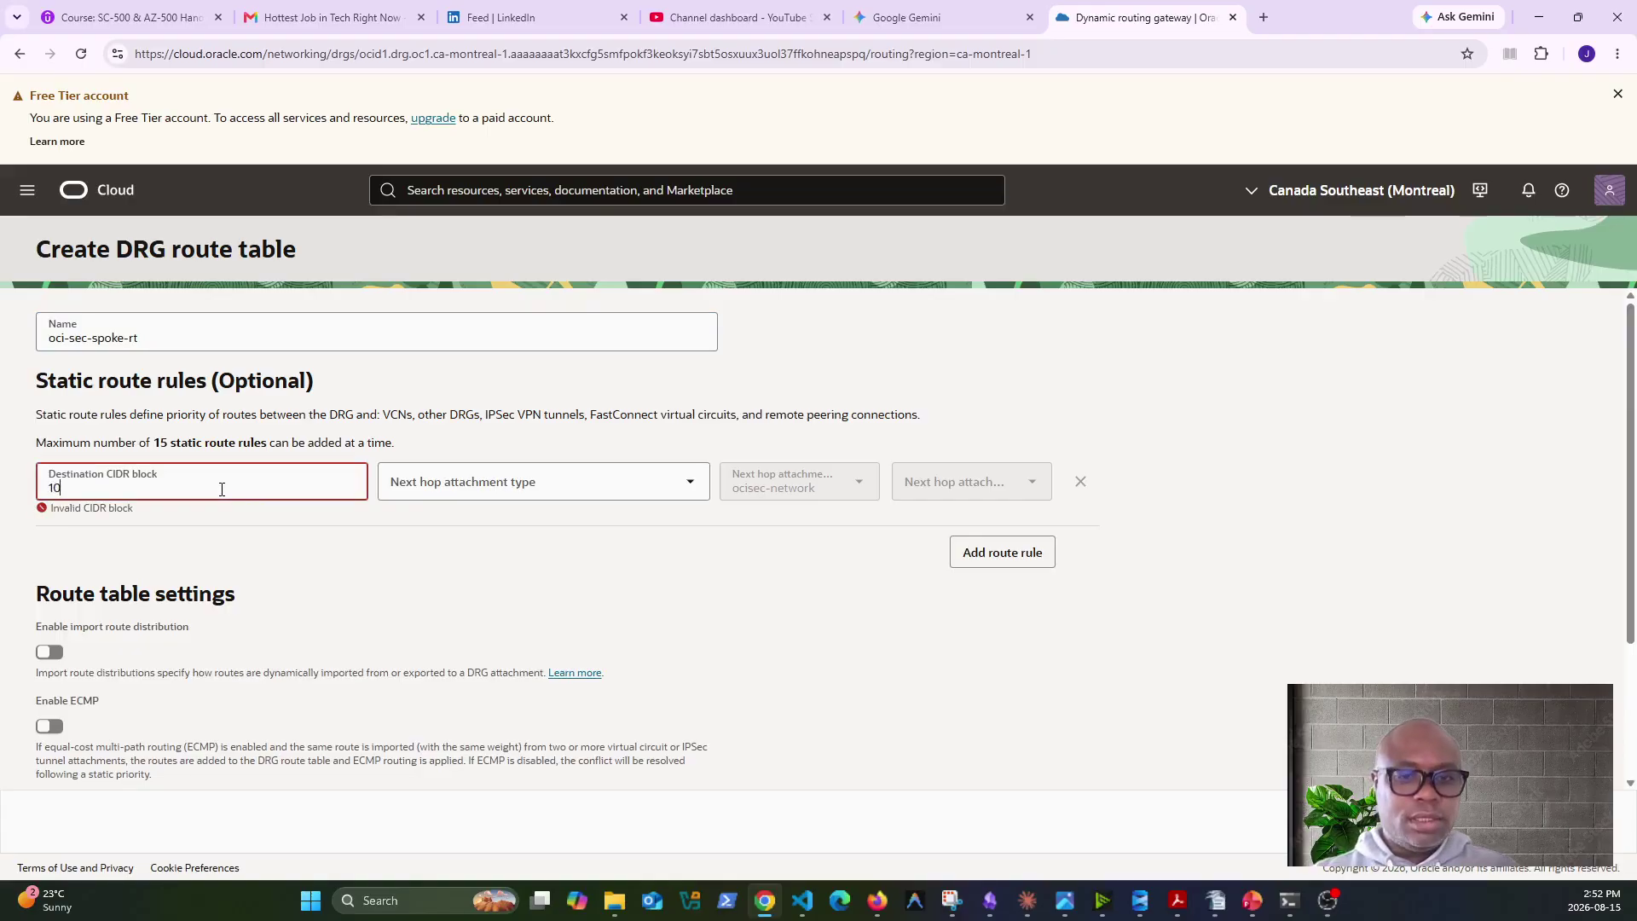
pyautogui.press('BackSpace')
pyautogui.press('BackSpace')
pyautogui.write('0')
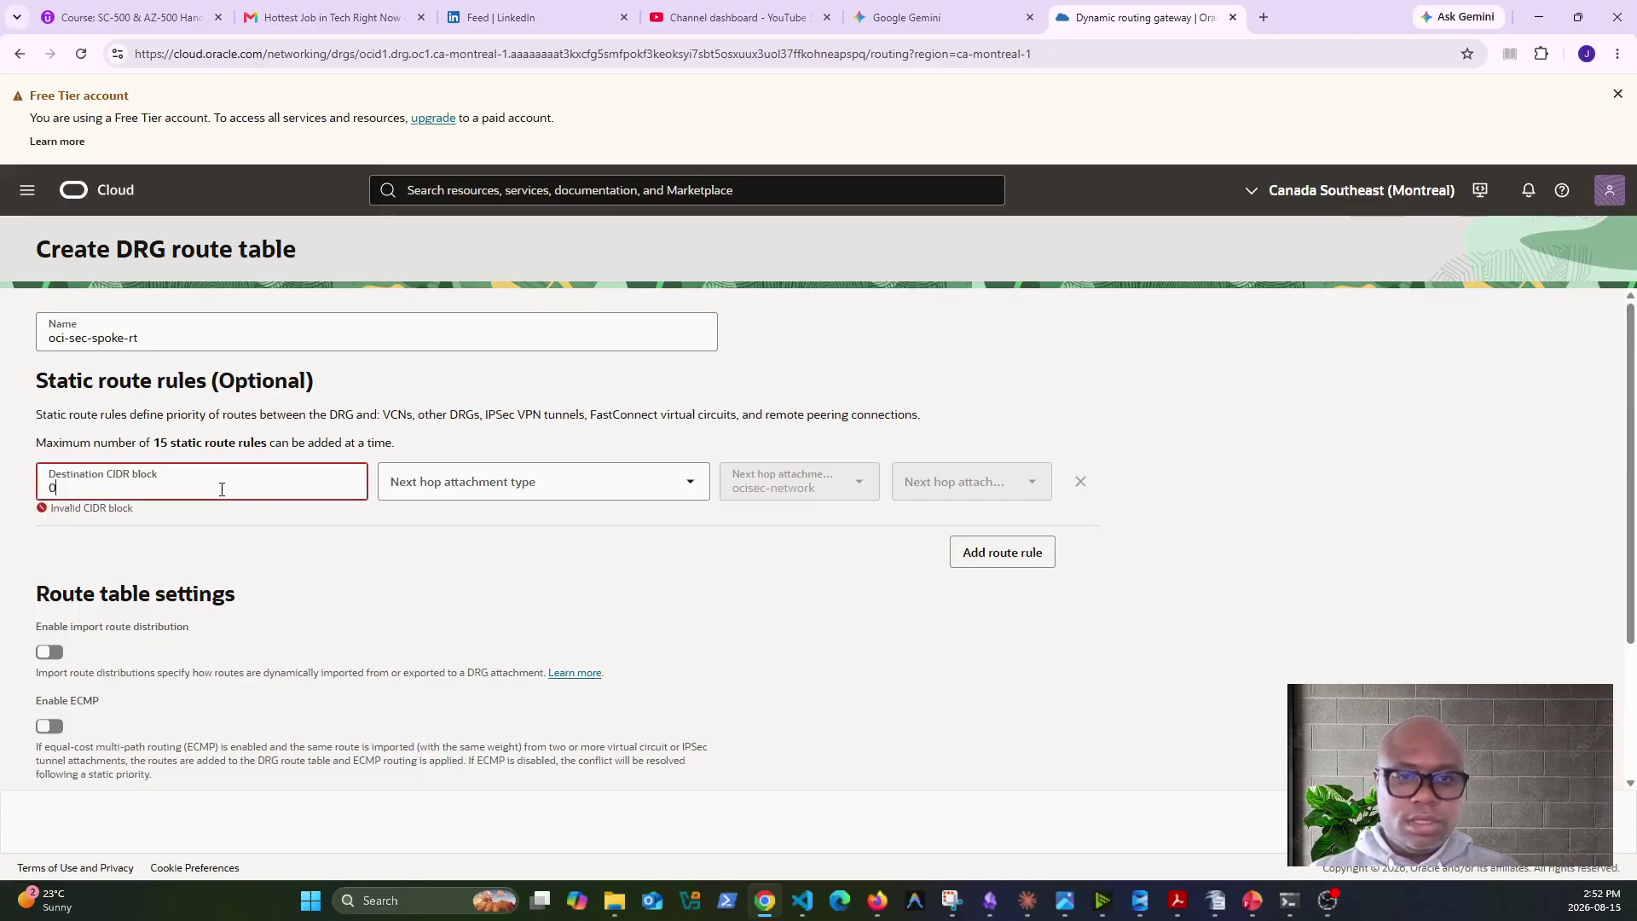
pyautogui.write('.0.0.0')
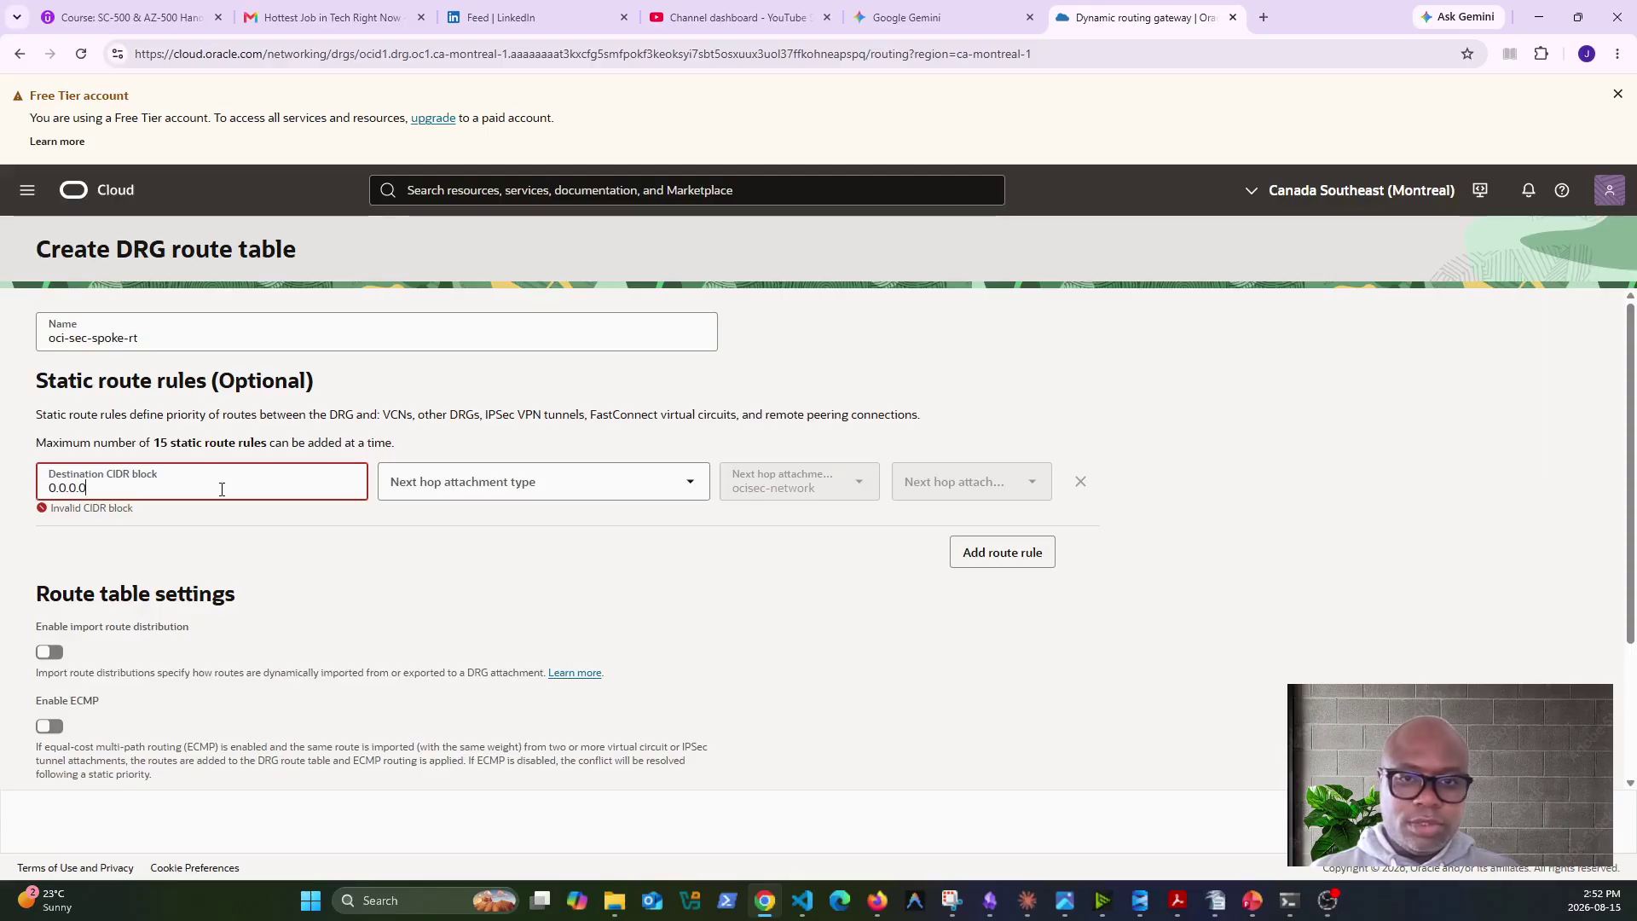
pyautogui.write('/0')
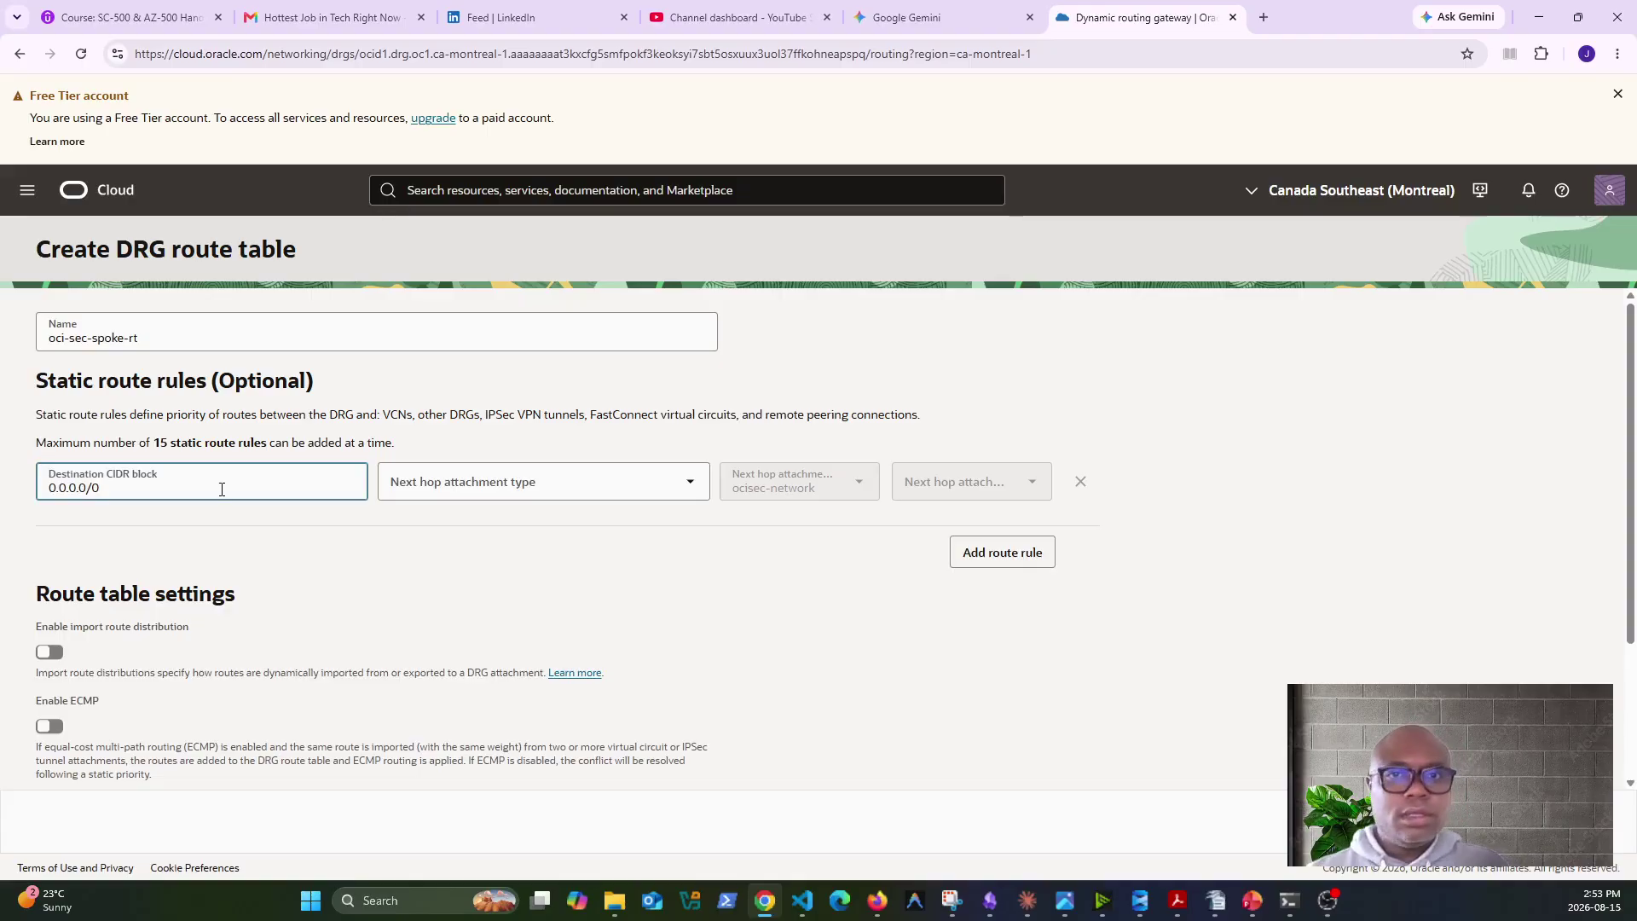
pyautogui.click(602, 484)
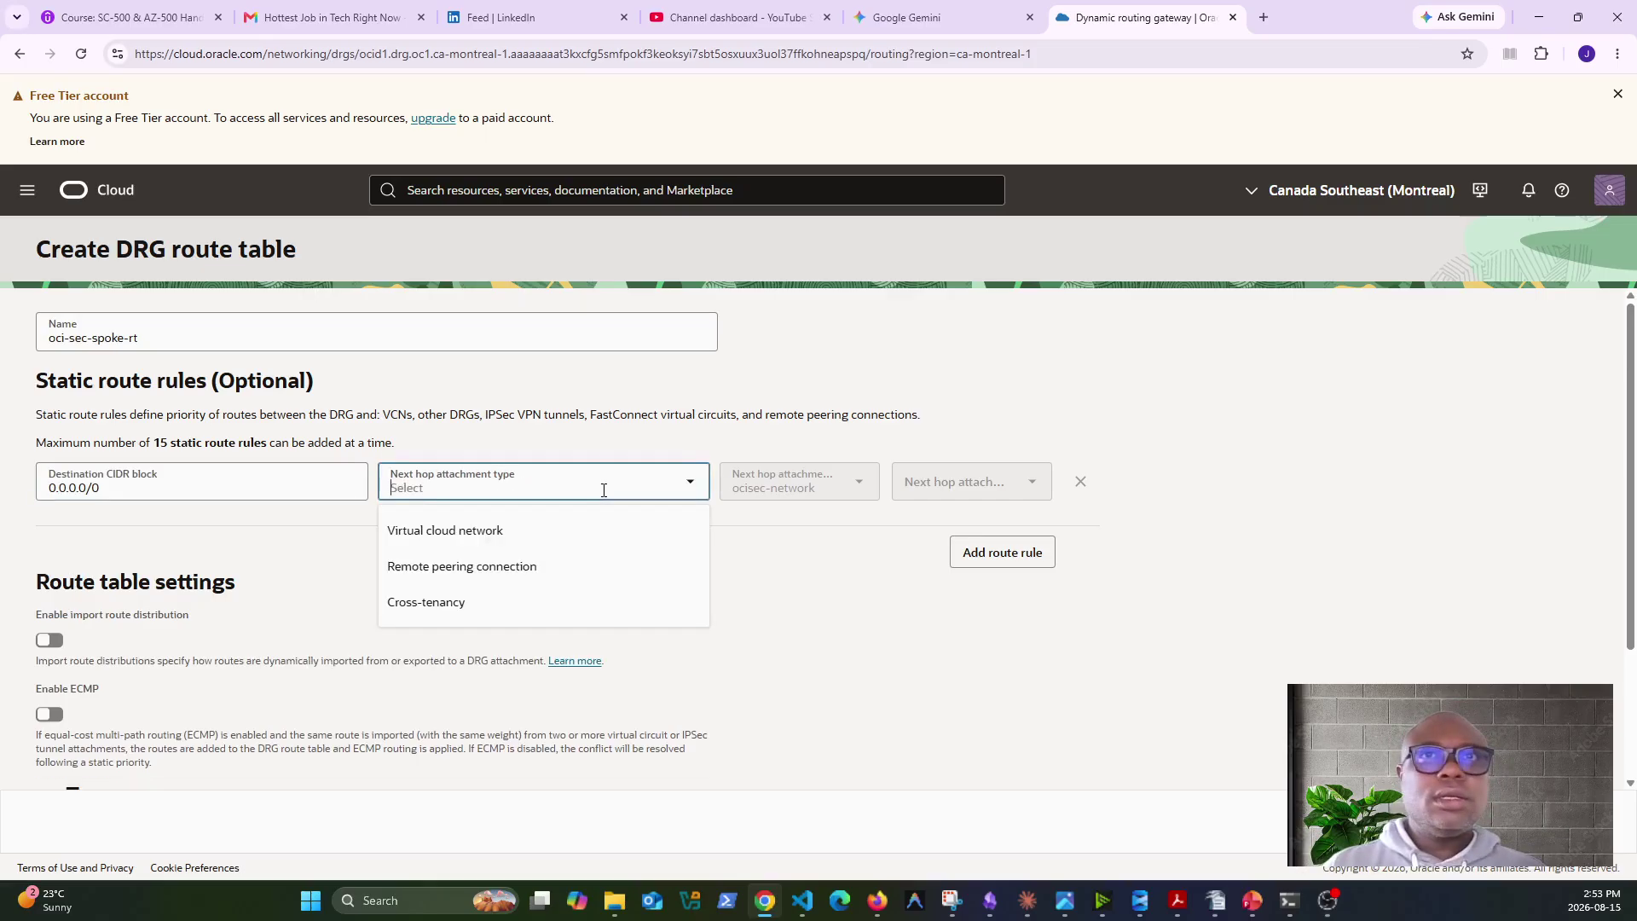
pyautogui.click(535, 531)
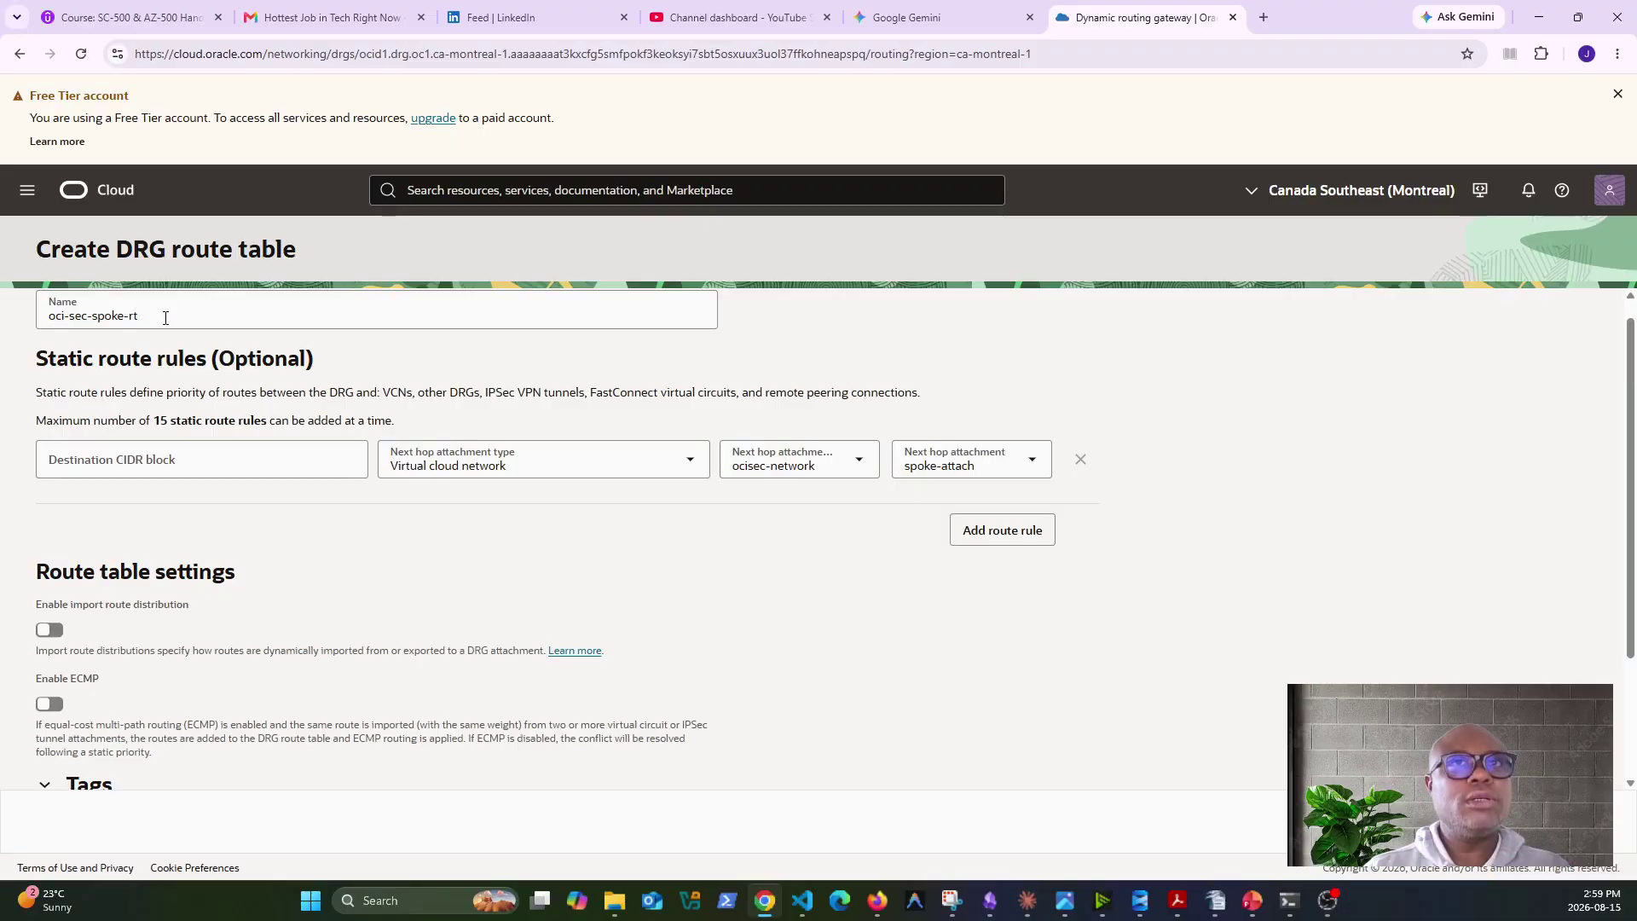
# Try to create the oci-sec-spoke-rt route table with a static rule sending 0.0.0.0/0 to the spoke-attach attachment.
pyautogui.click(186, 454)
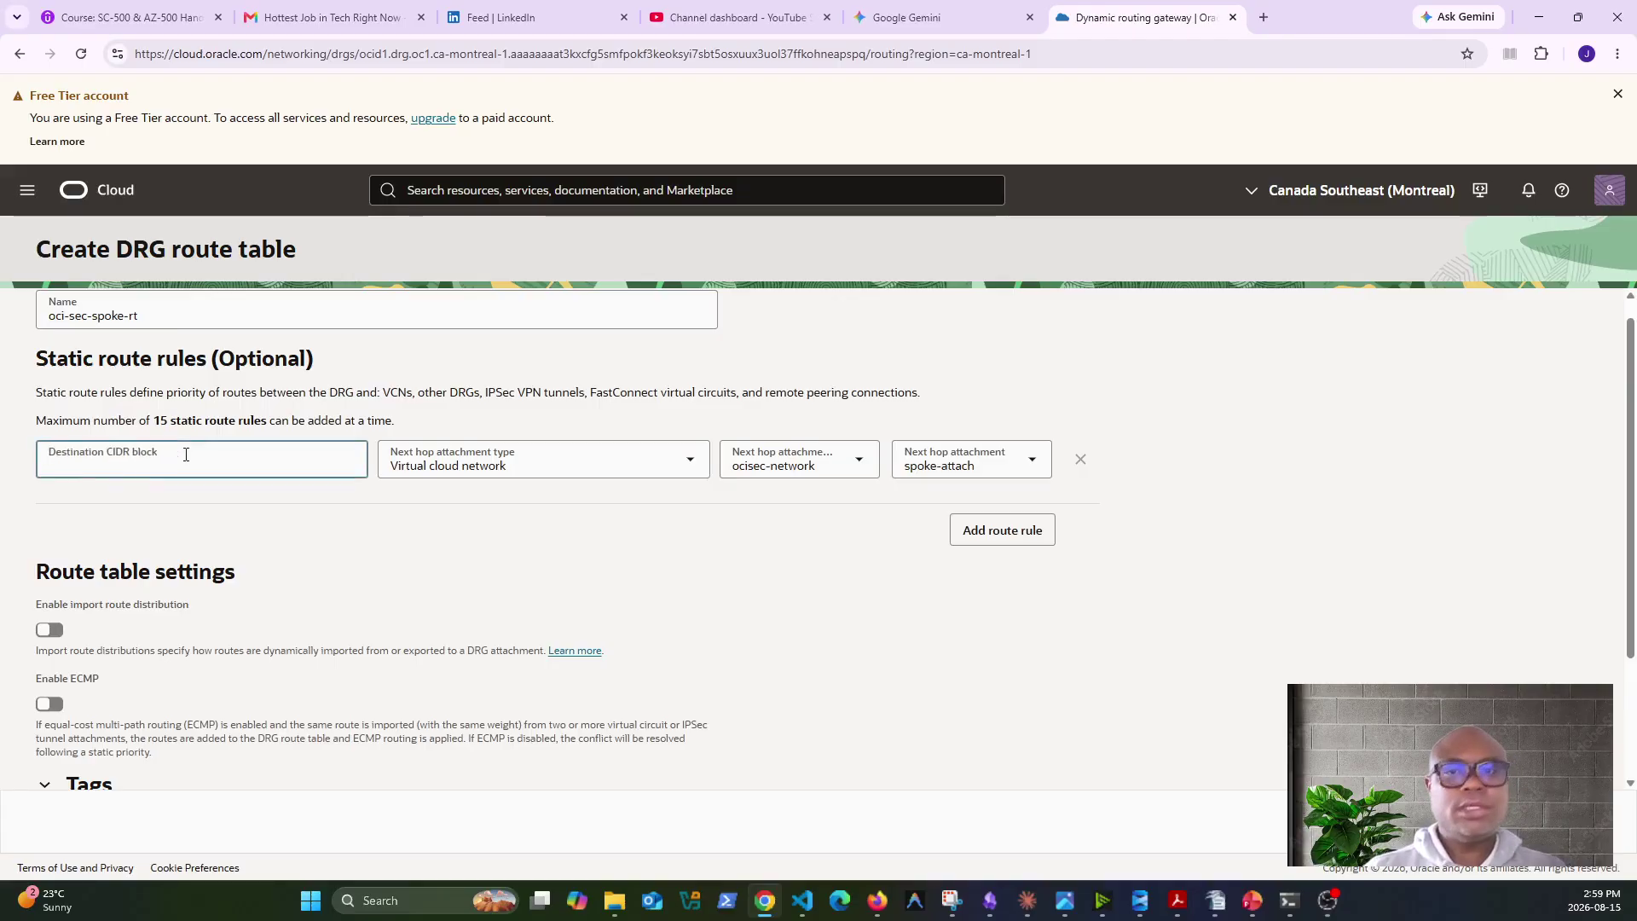
pyautogui.write('0')
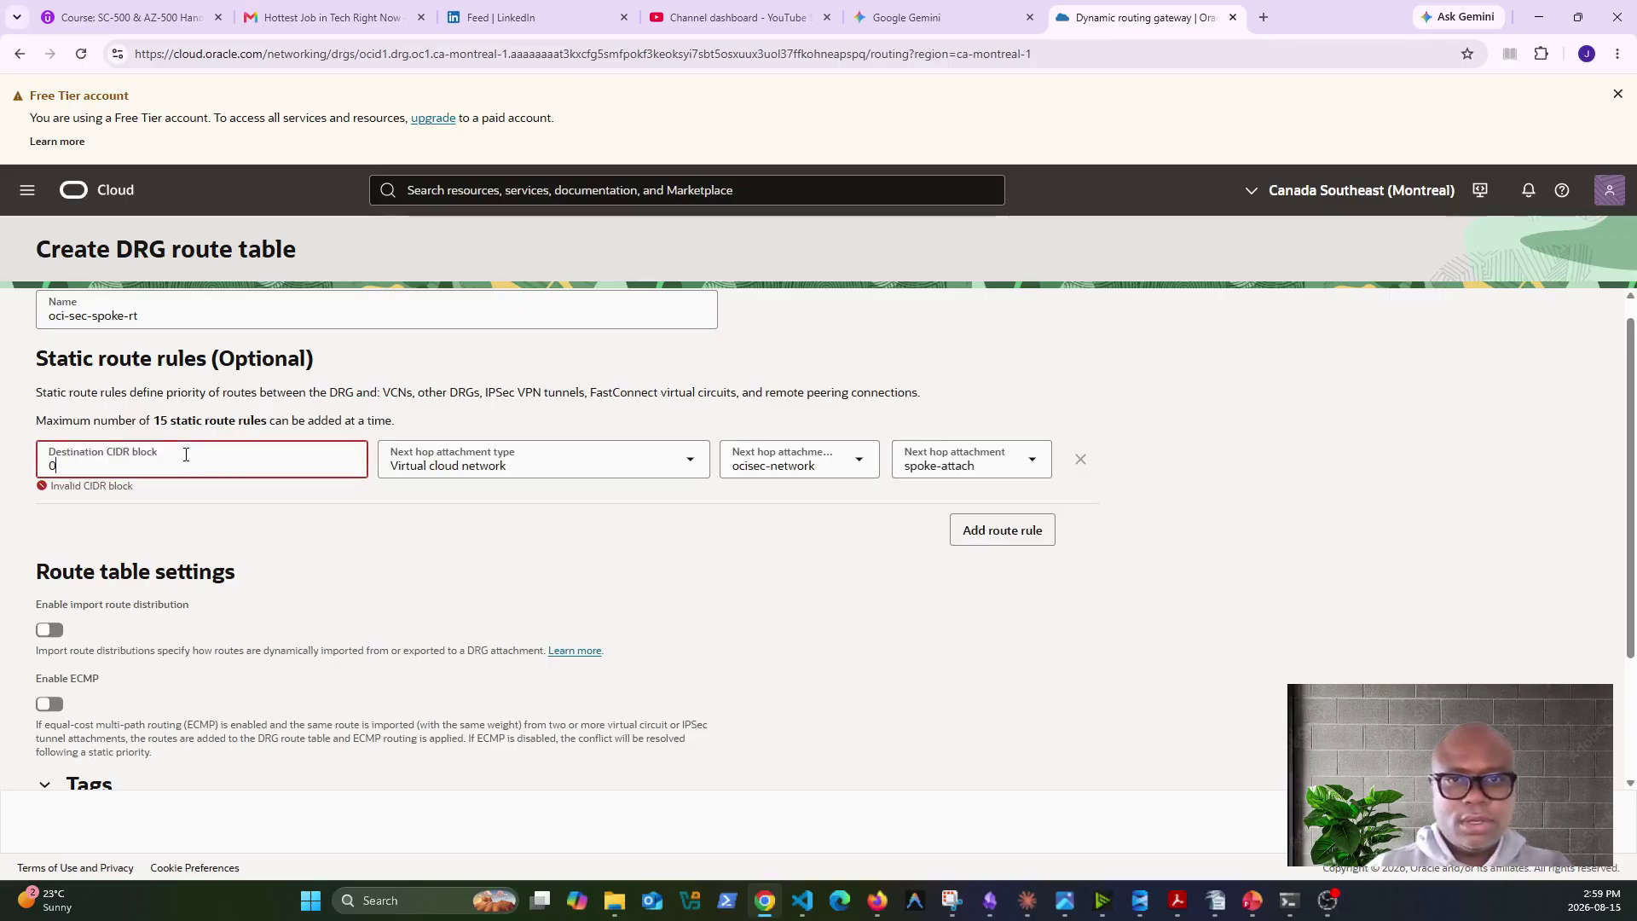
pyautogui.write('.0.0')
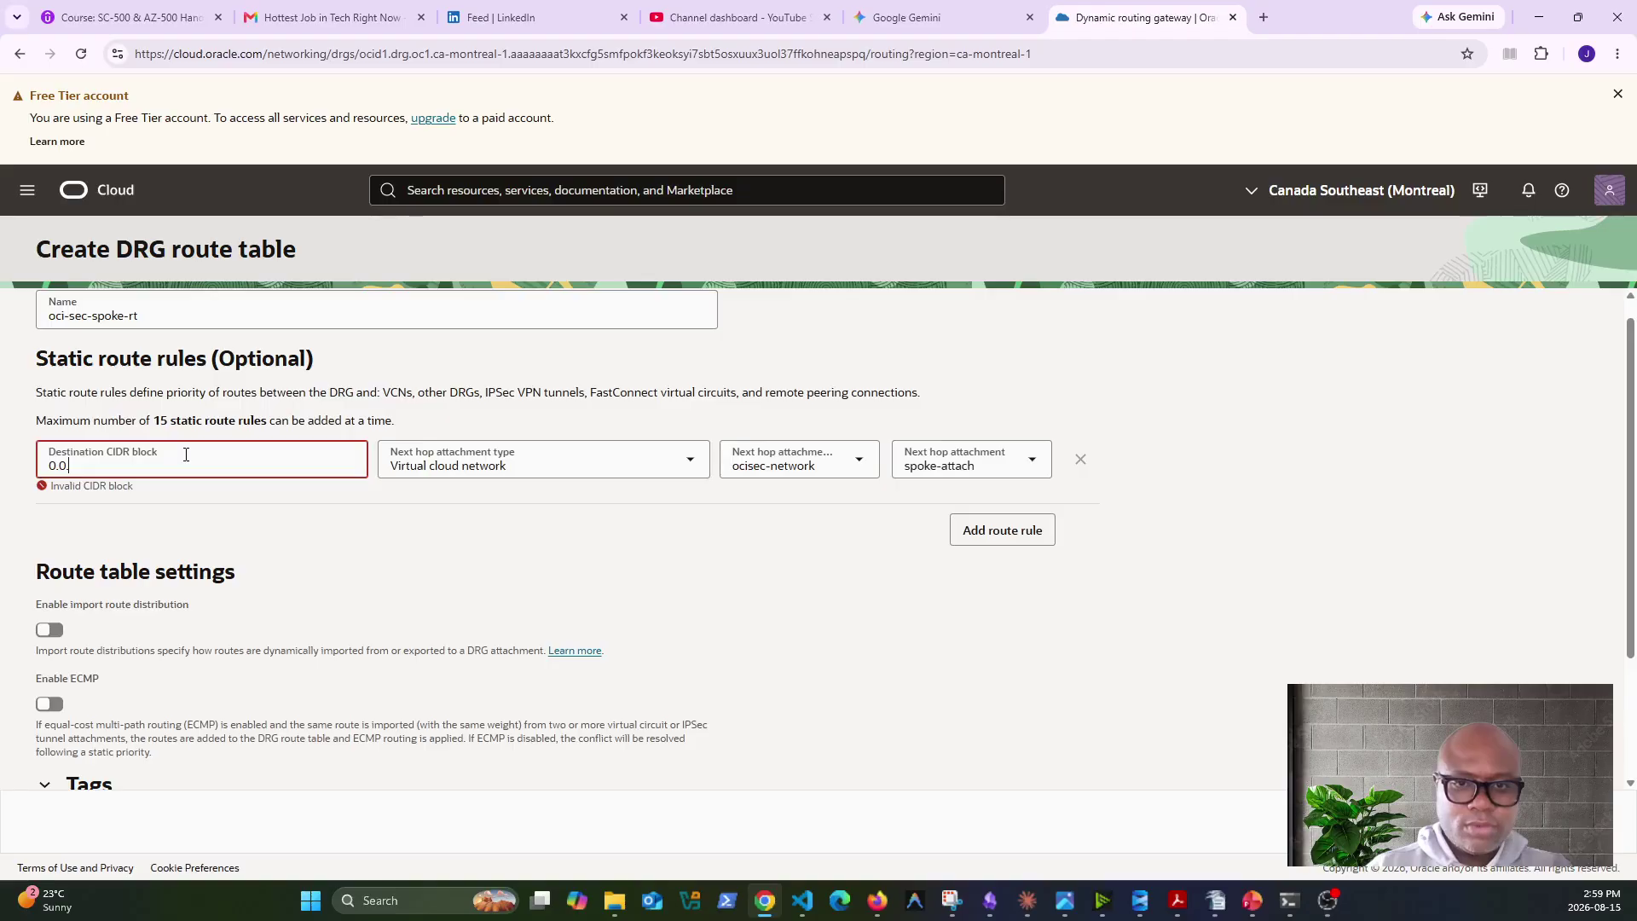
pyautogui.write('/0')
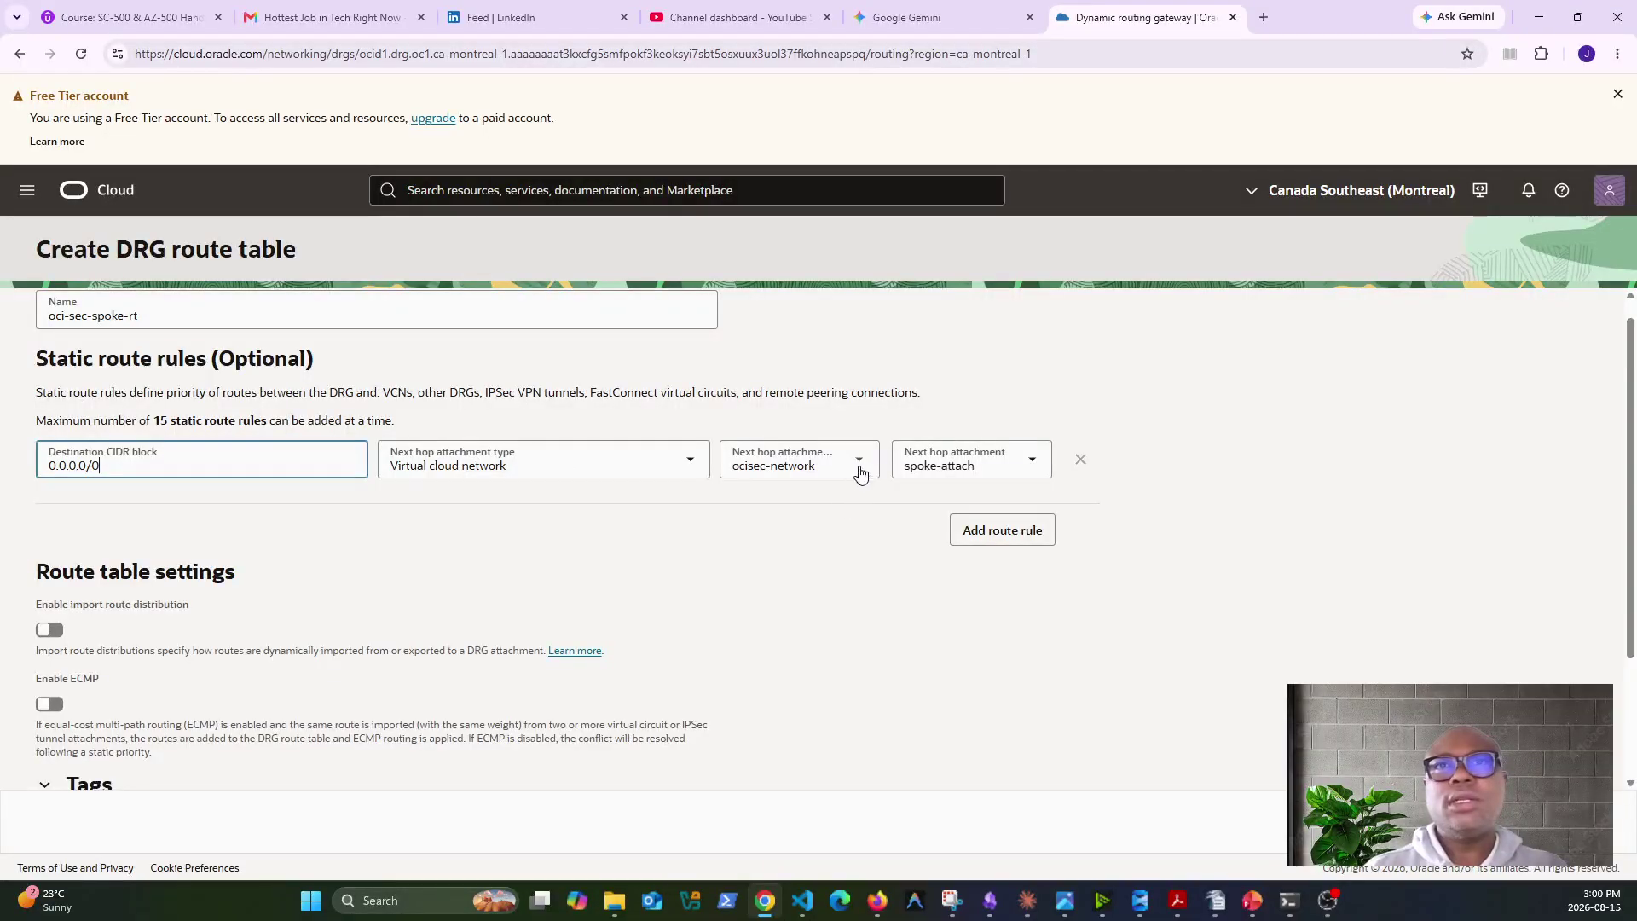
pyautogui.click(1018, 464)
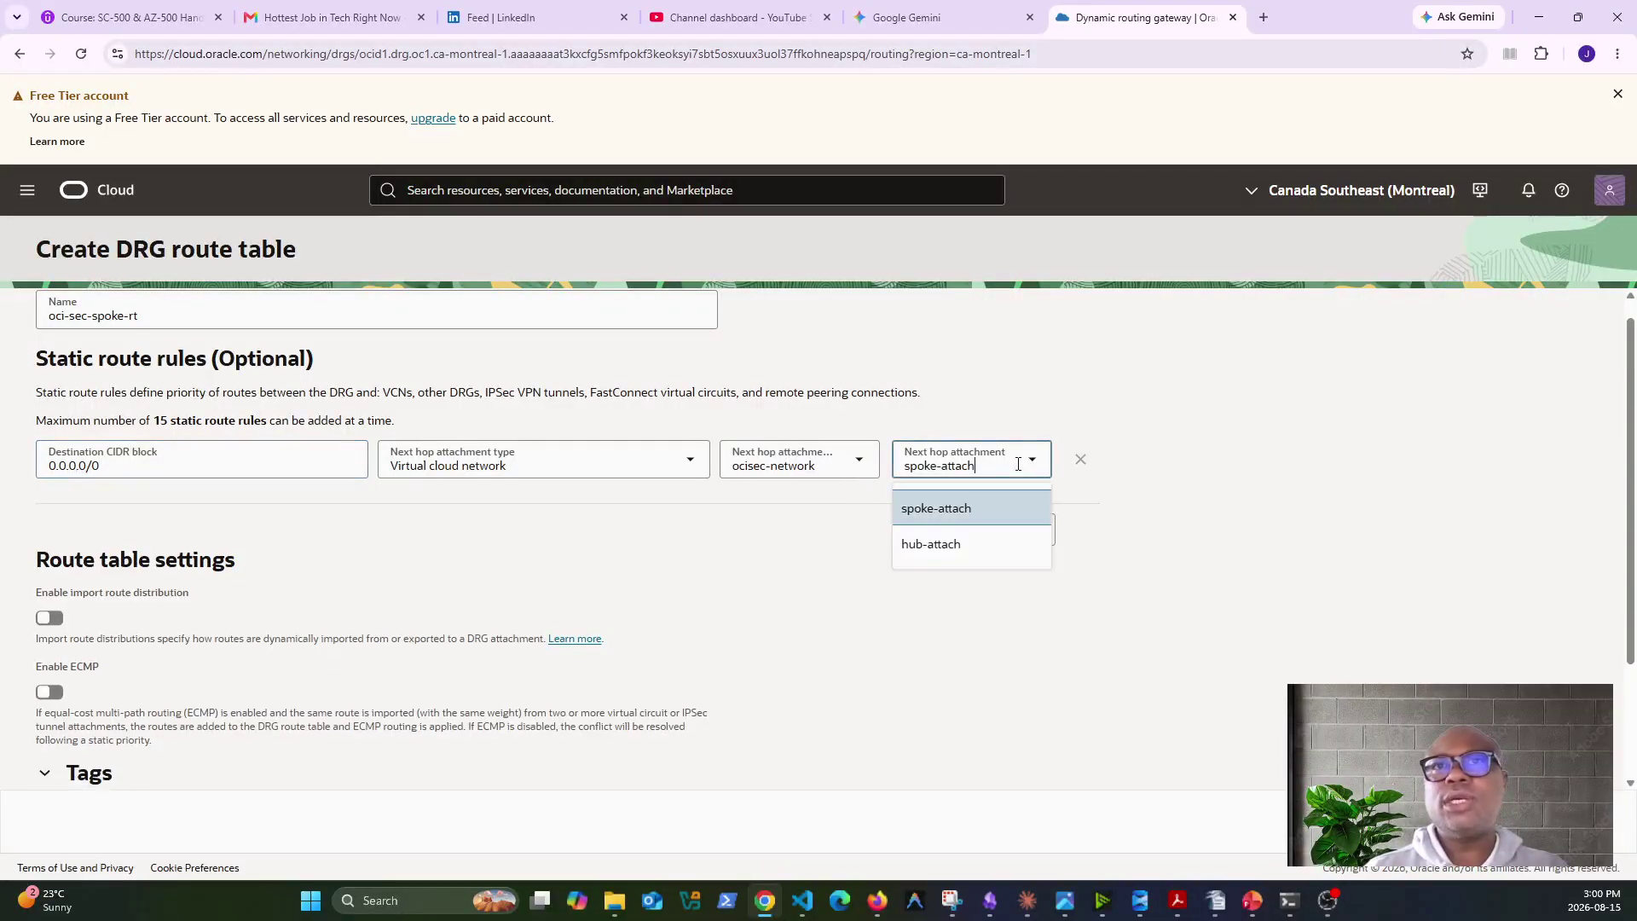
pyautogui.click(969, 509)
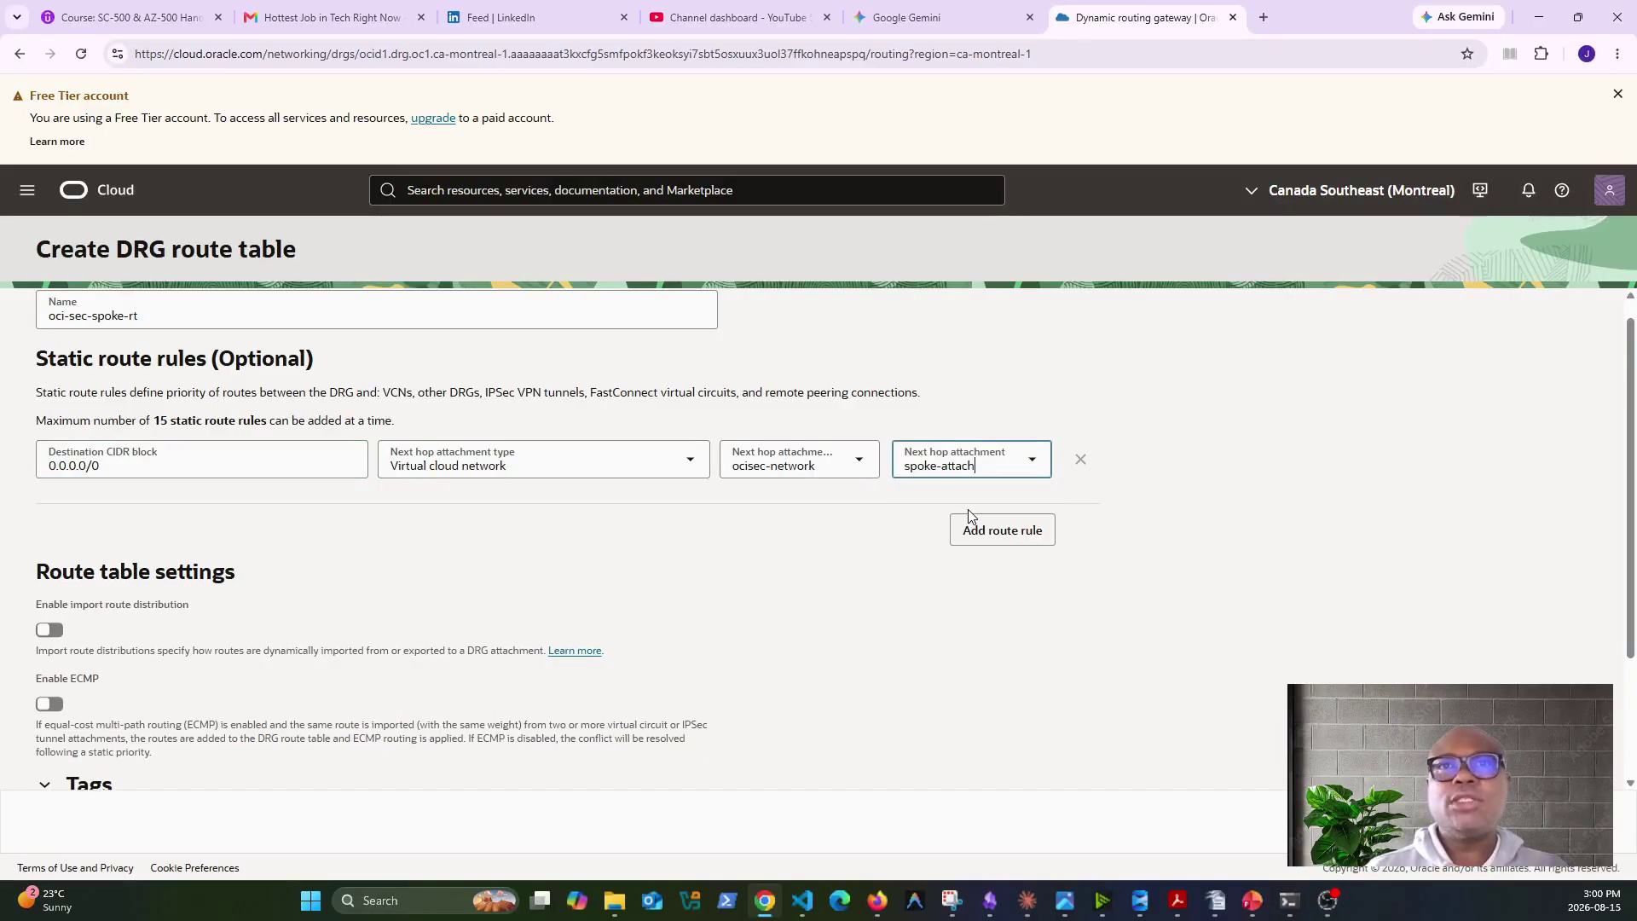
pyautogui.click(1574, 821)
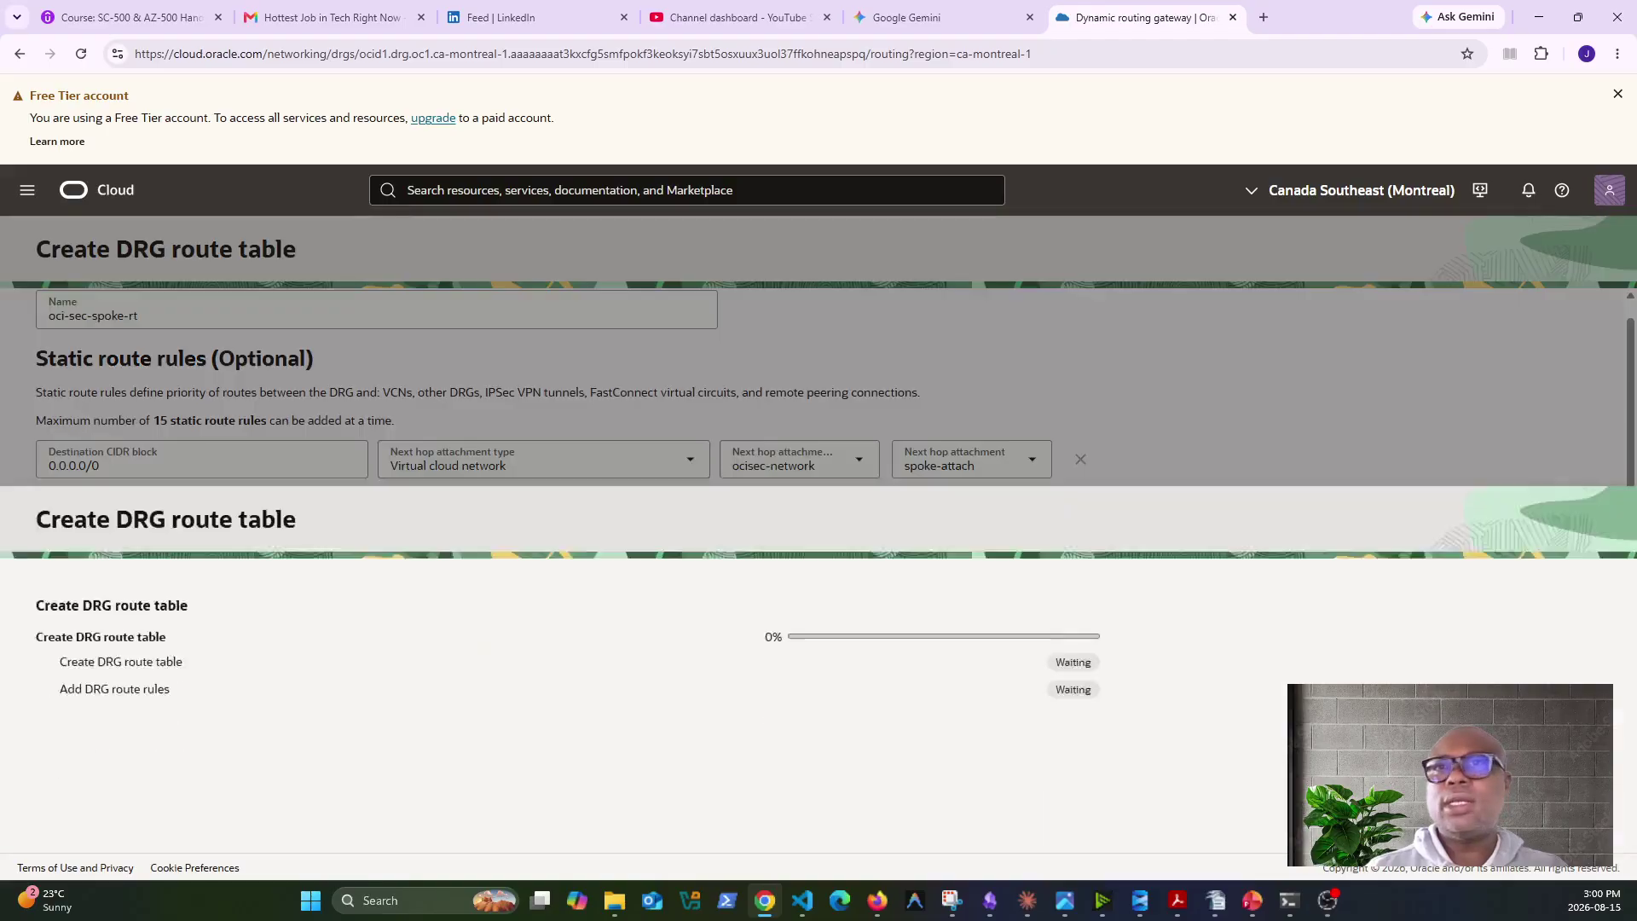
pyautogui.scroll(-2, 736, 627)
pyautogui.scroll(2, 740, 628)
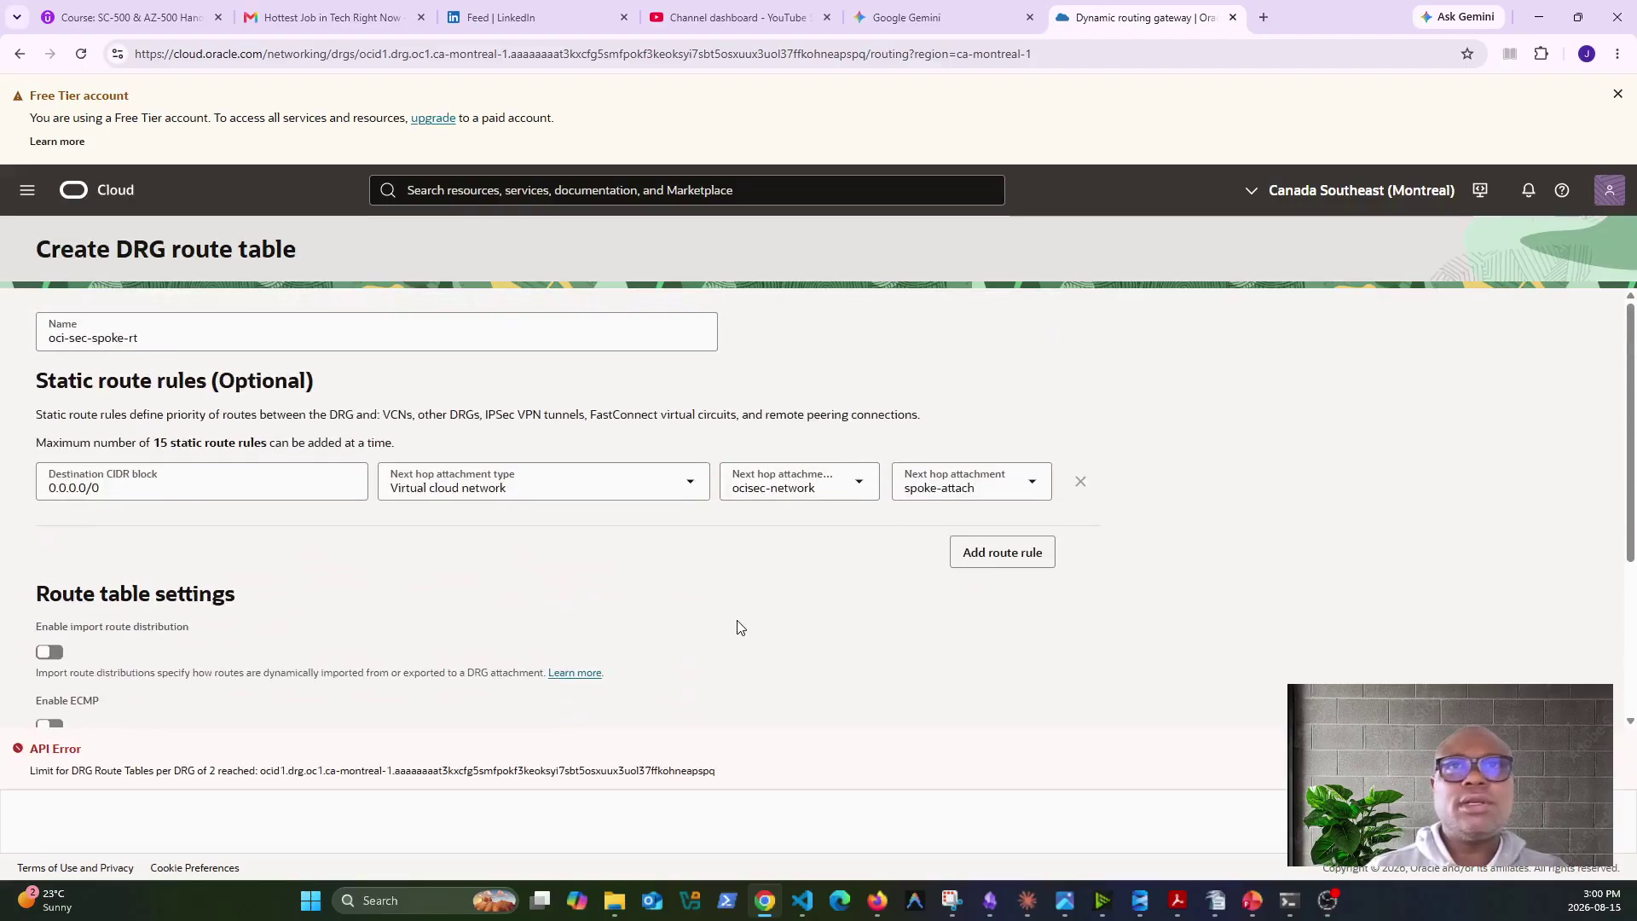
pyautogui.scroll(-1, 740, 629)
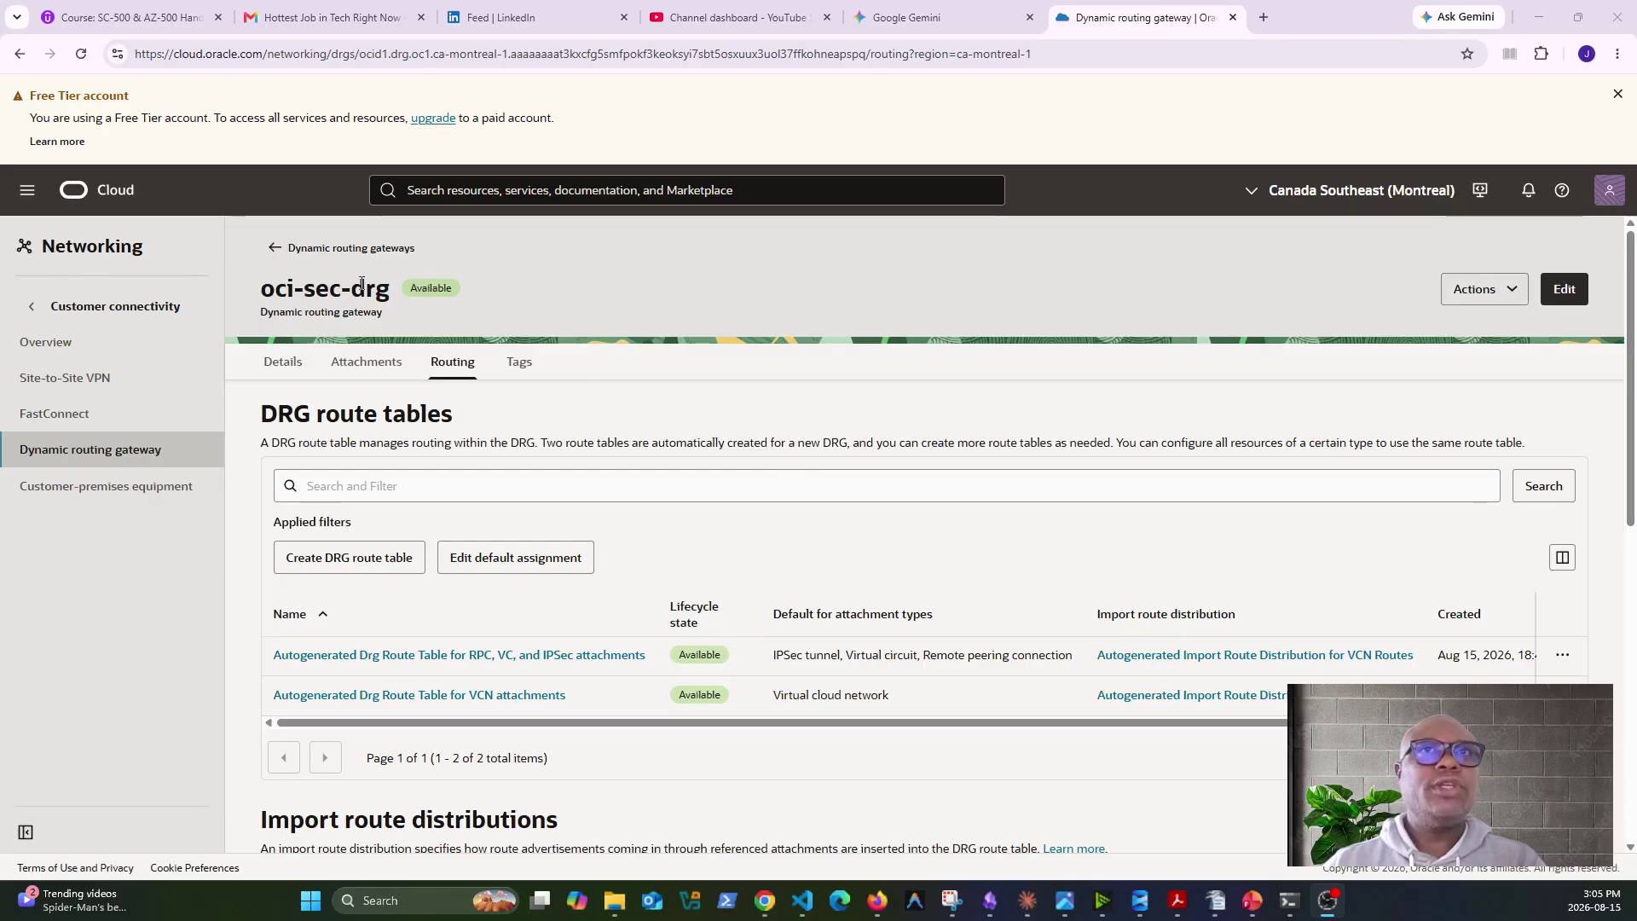
# Check the VCN attachments of oci-sec-drg and open the static route rules of its autogenerated route table for VCN attachments.
pyautogui.click(368, 366)
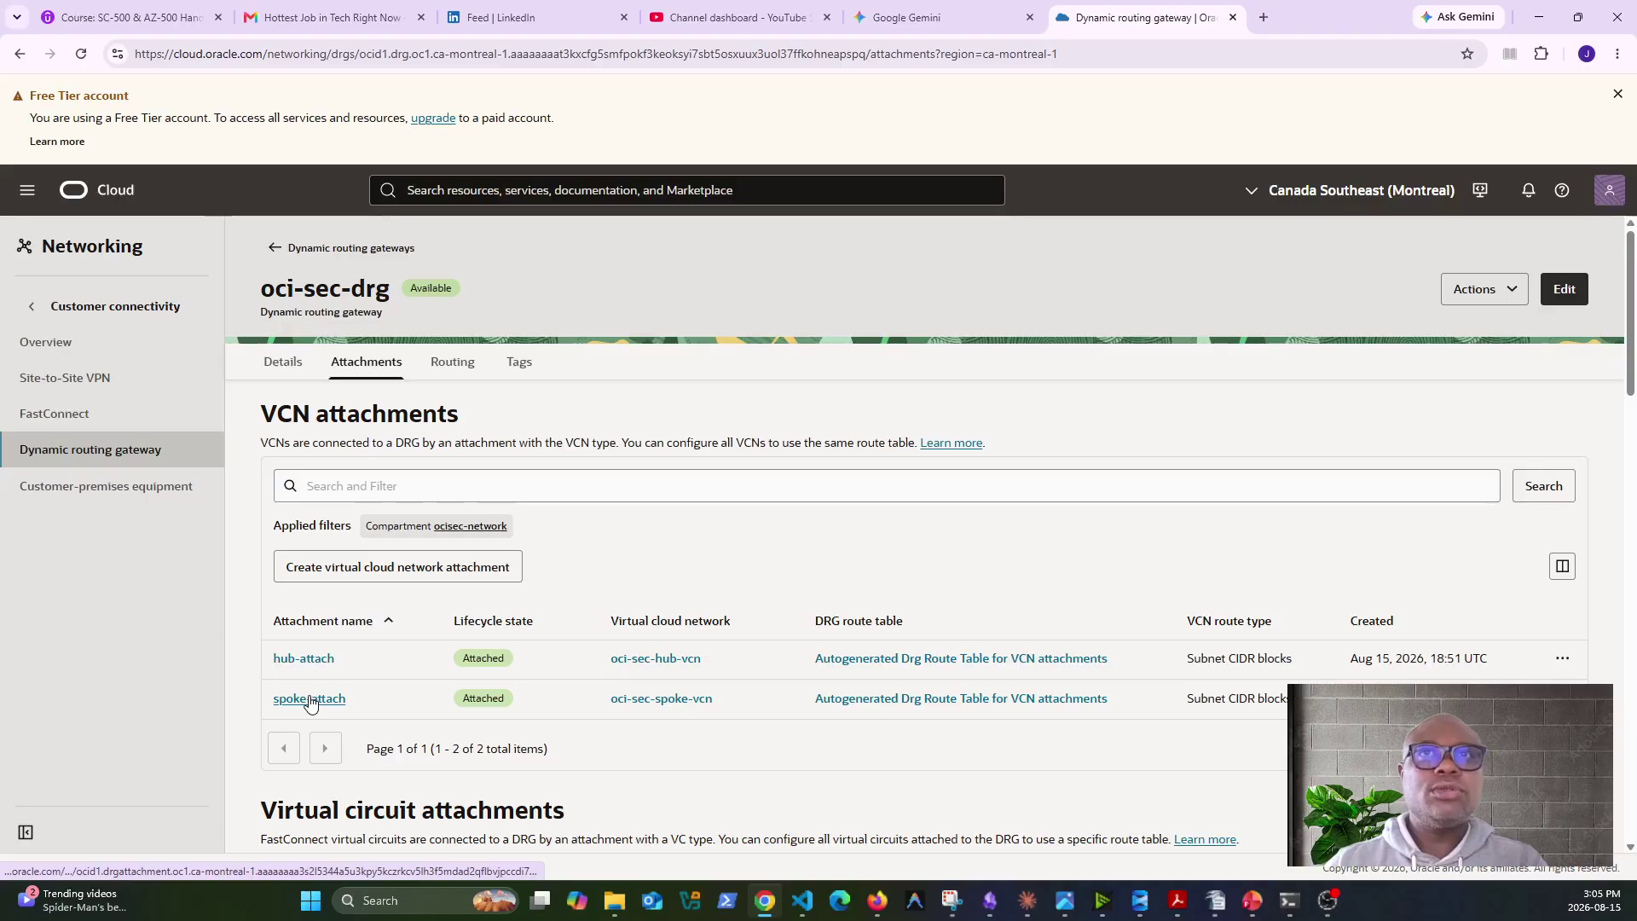
pyautogui.click(457, 363)
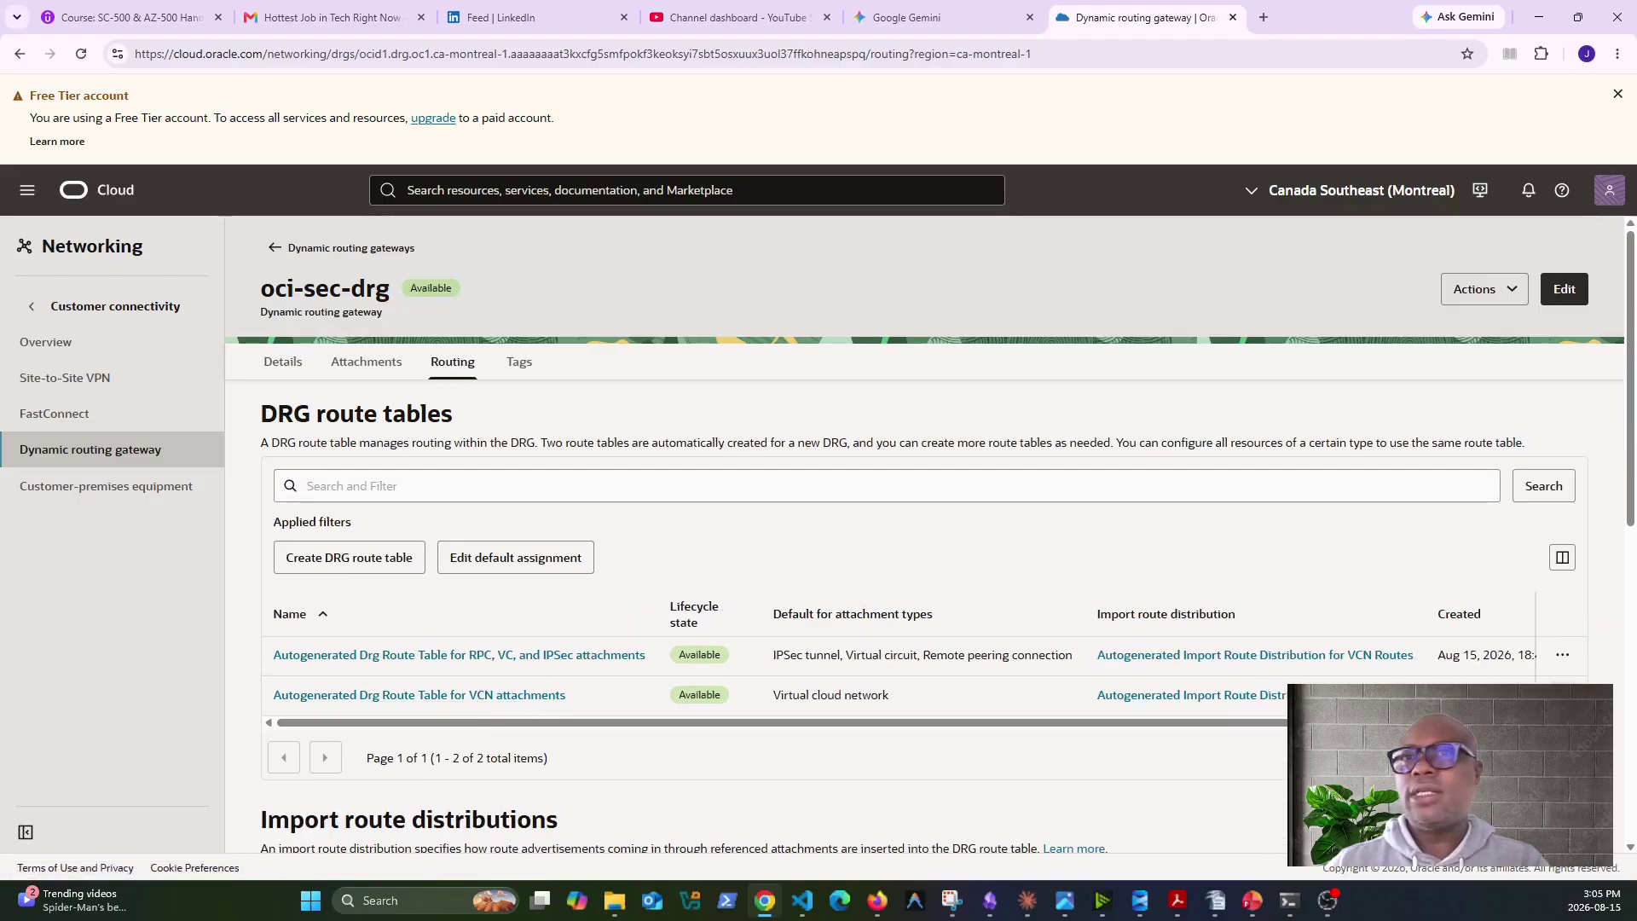
pyautogui.click(460, 695)
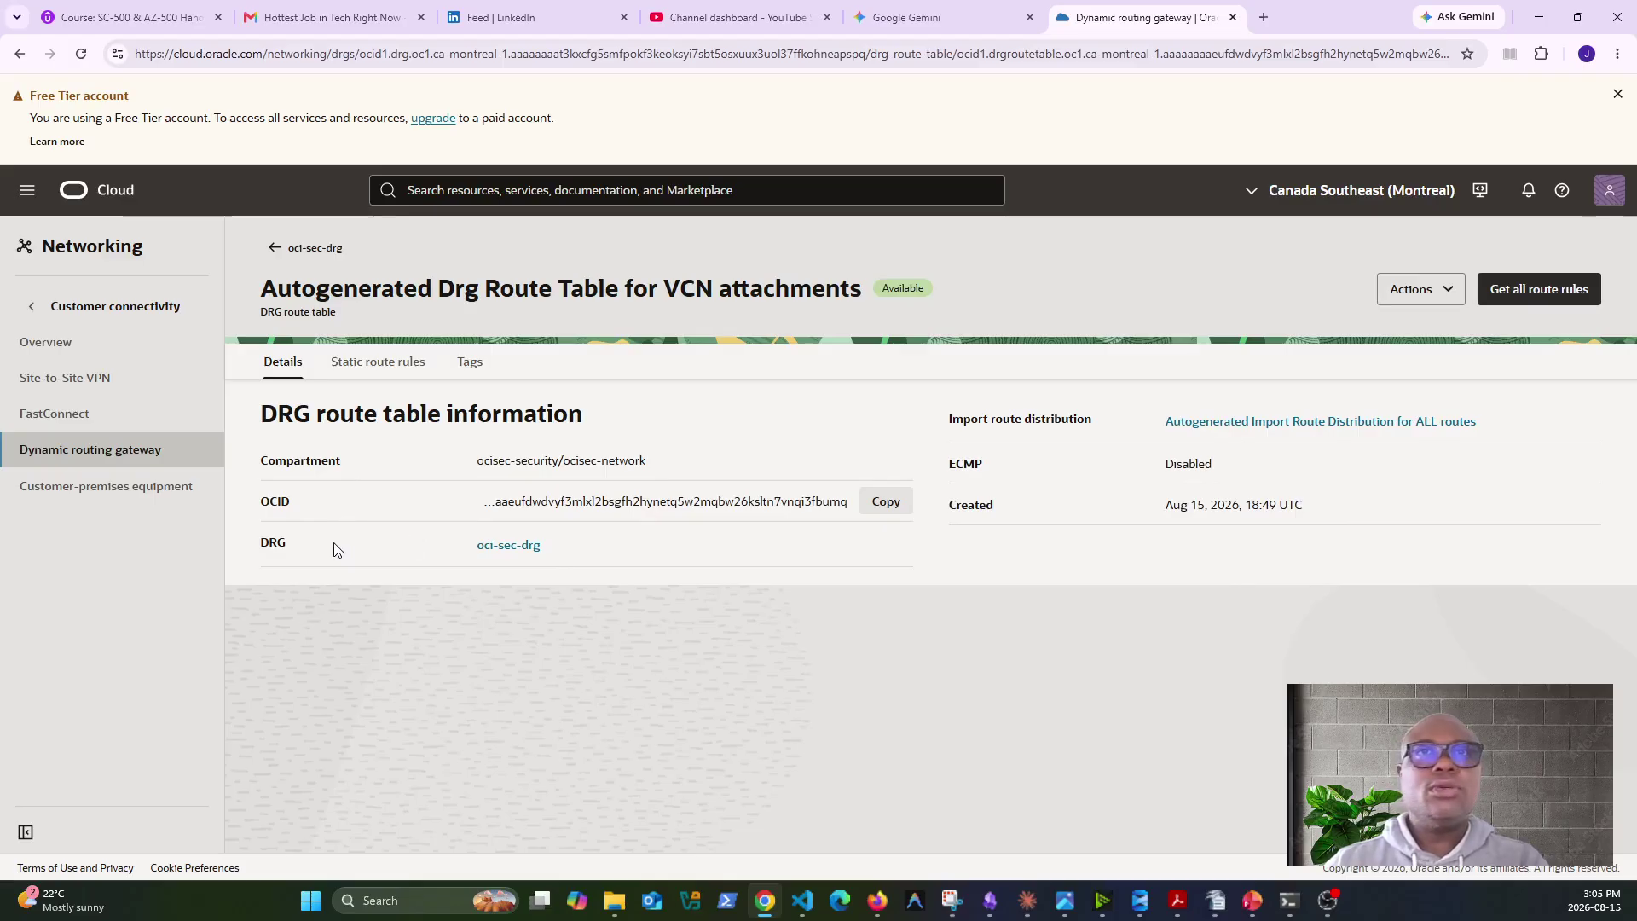
pyautogui.click(385, 363)
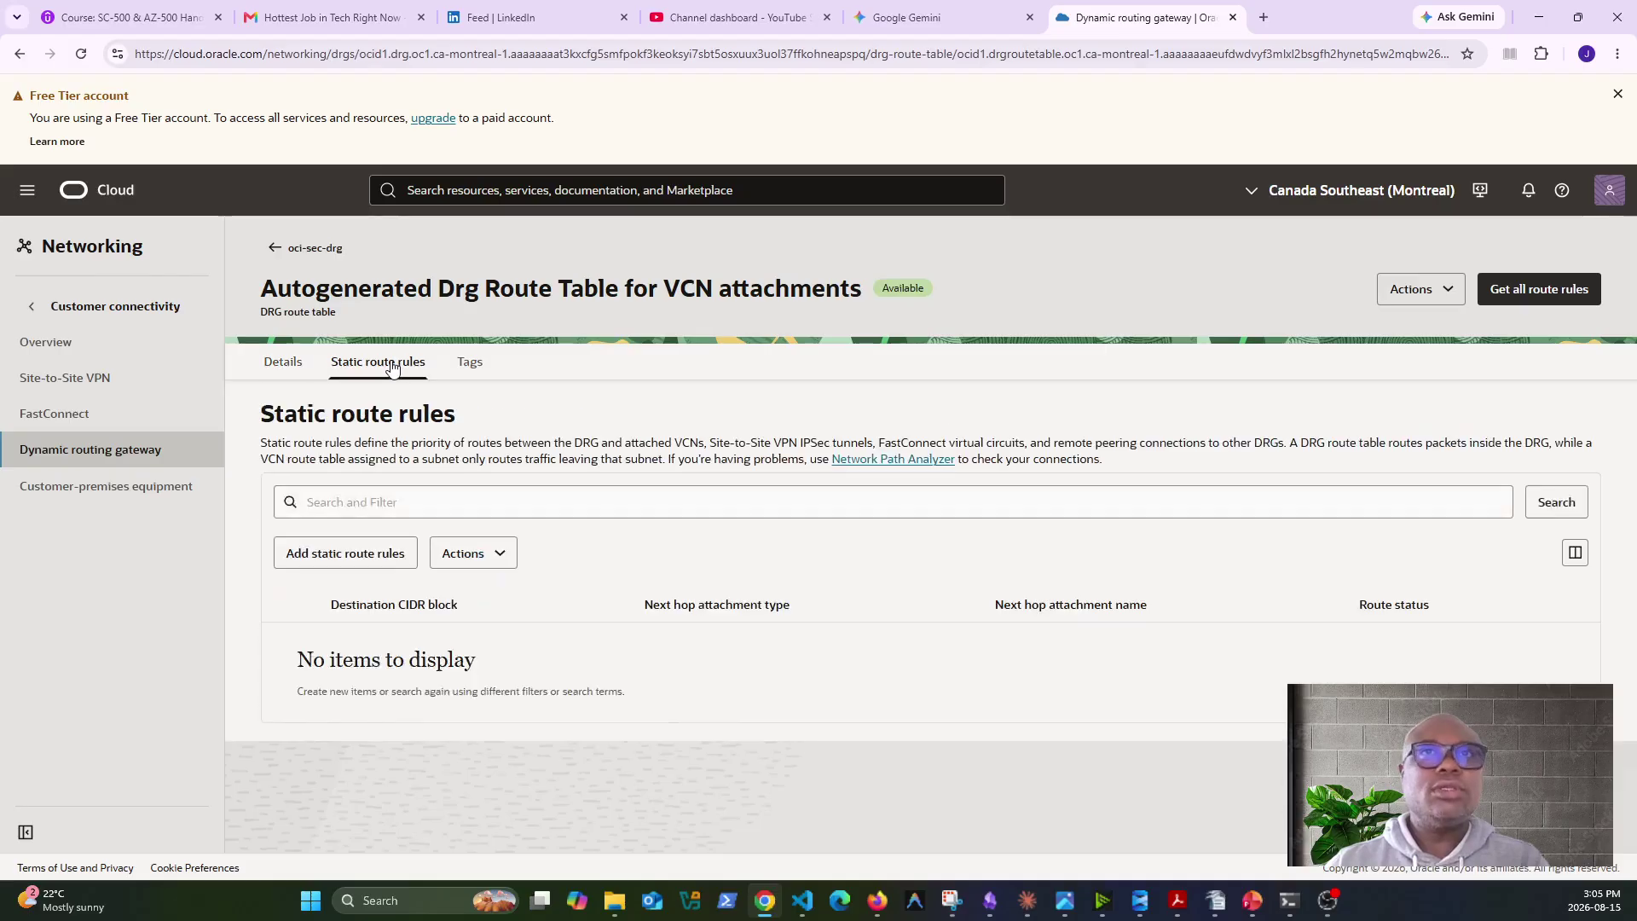
# Add a static route rule for destination 0.0.0.0/0 with next hop type Virtual Cloud Network and the spoke-attach attachment.
pyautogui.click(380, 561)
pyautogui.click(483, 354)
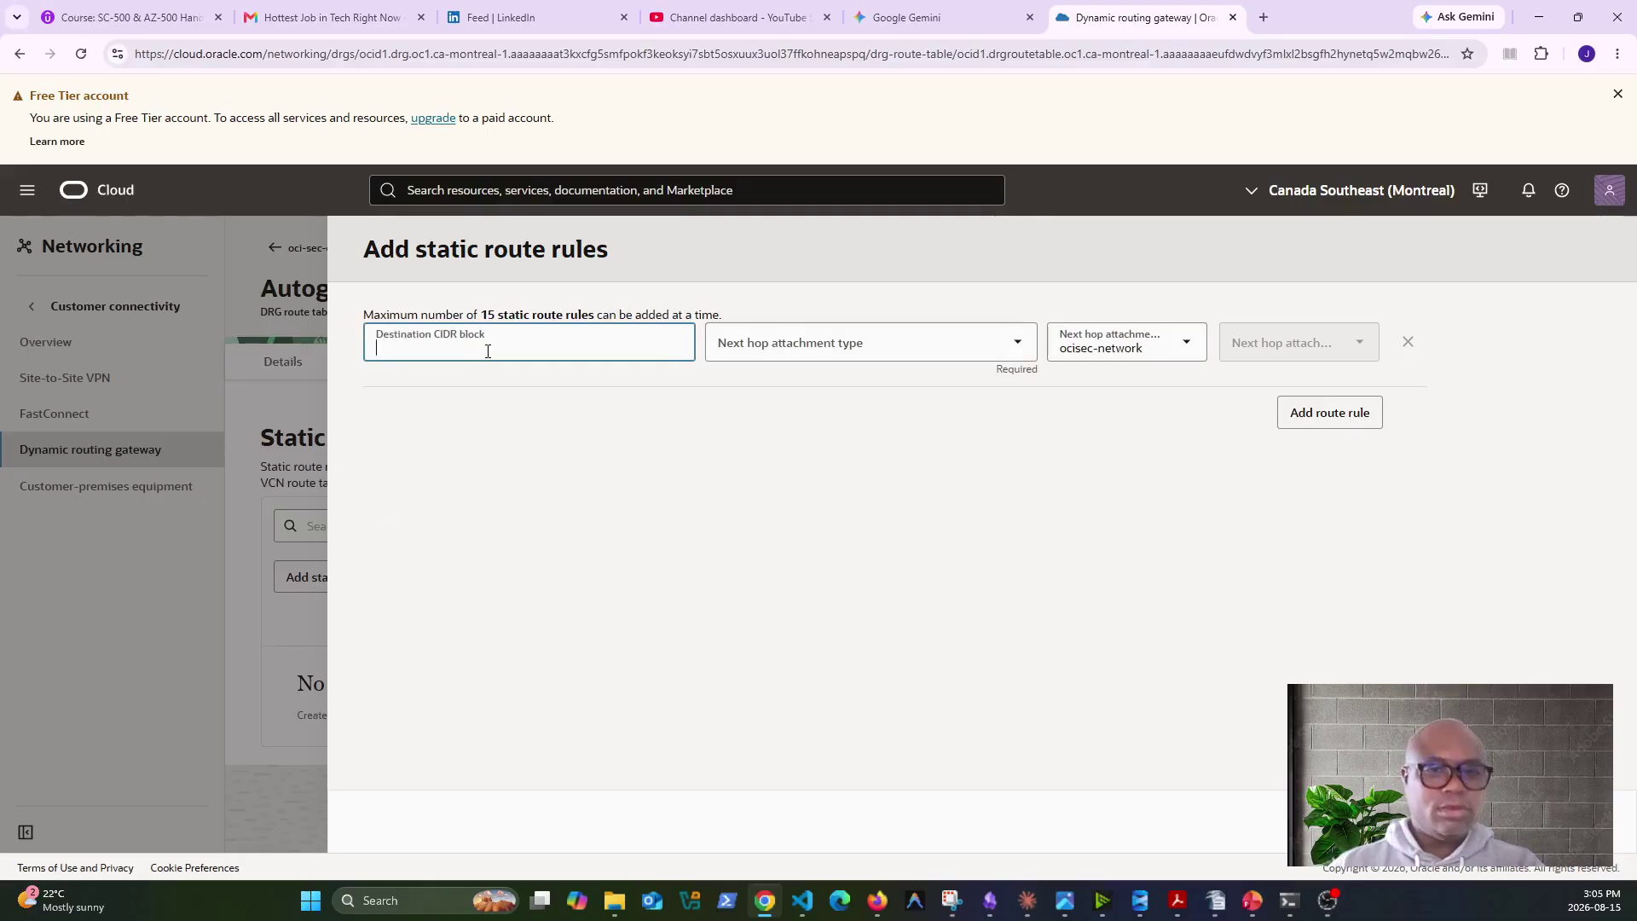
pyautogui.write('0.0')
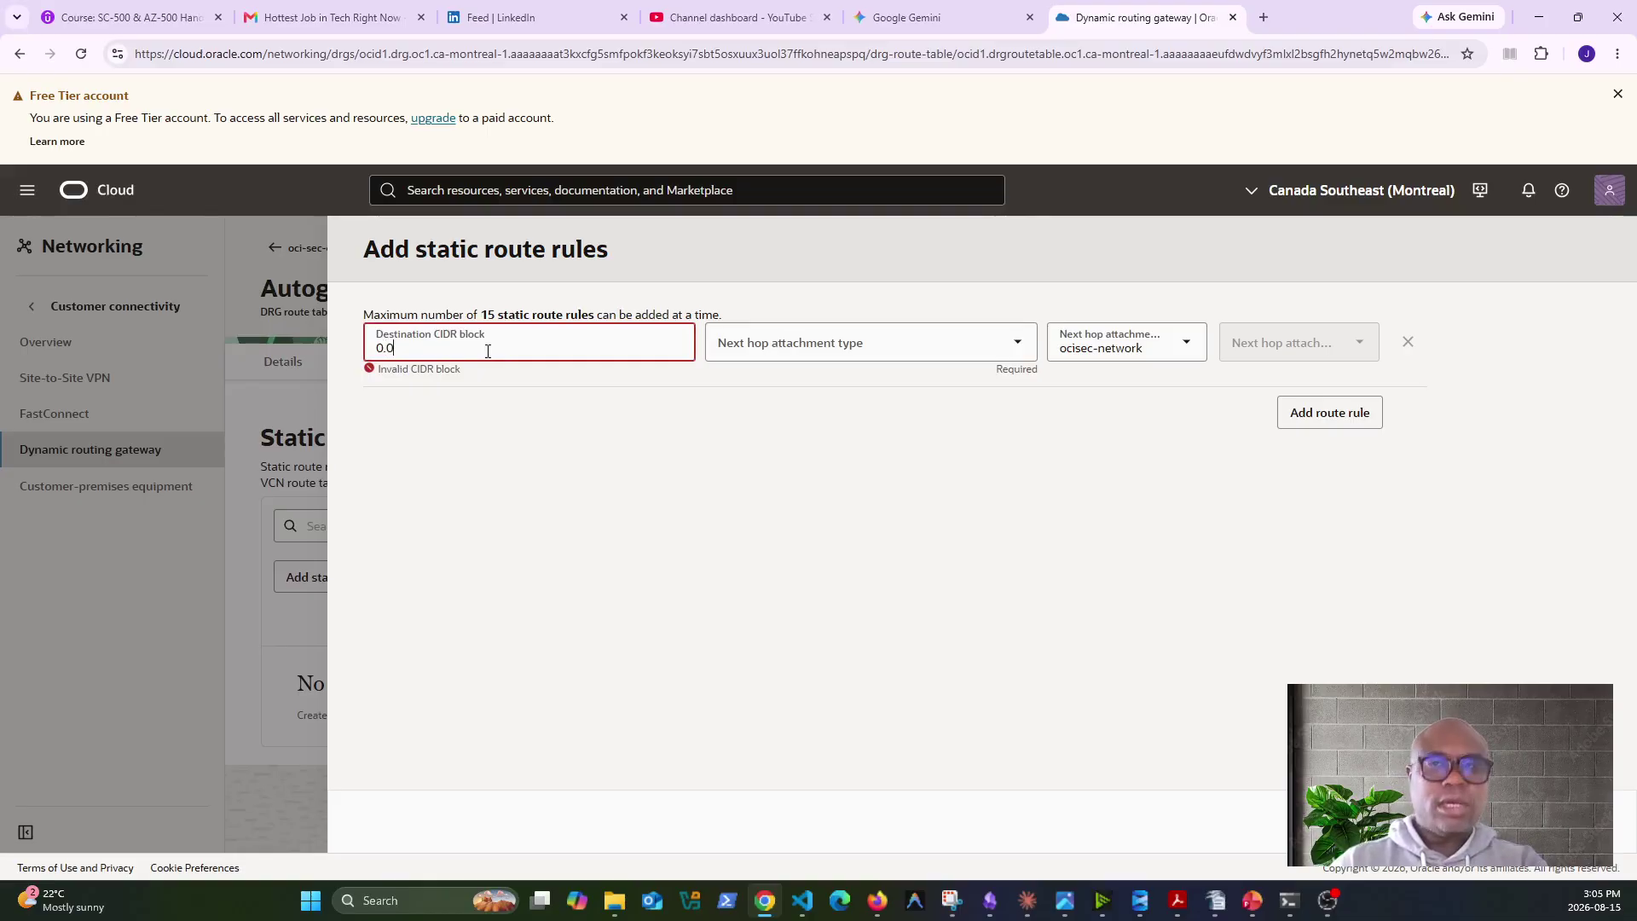
pyautogui.write('.0.0/0')
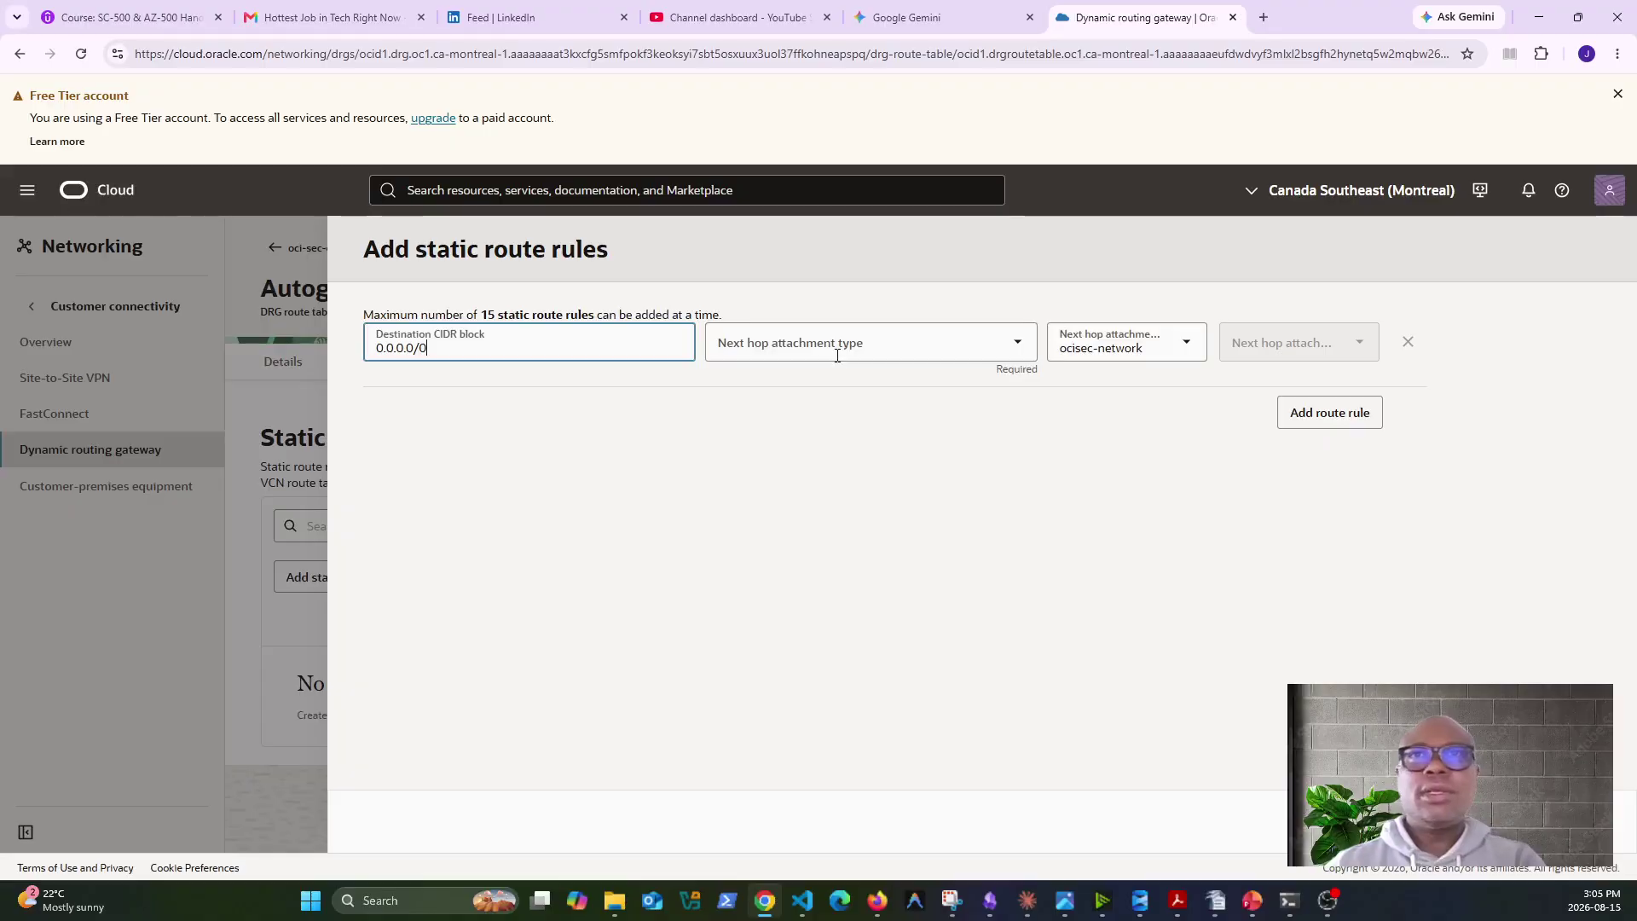
pyautogui.click(836, 346)
pyautogui.click(806, 389)
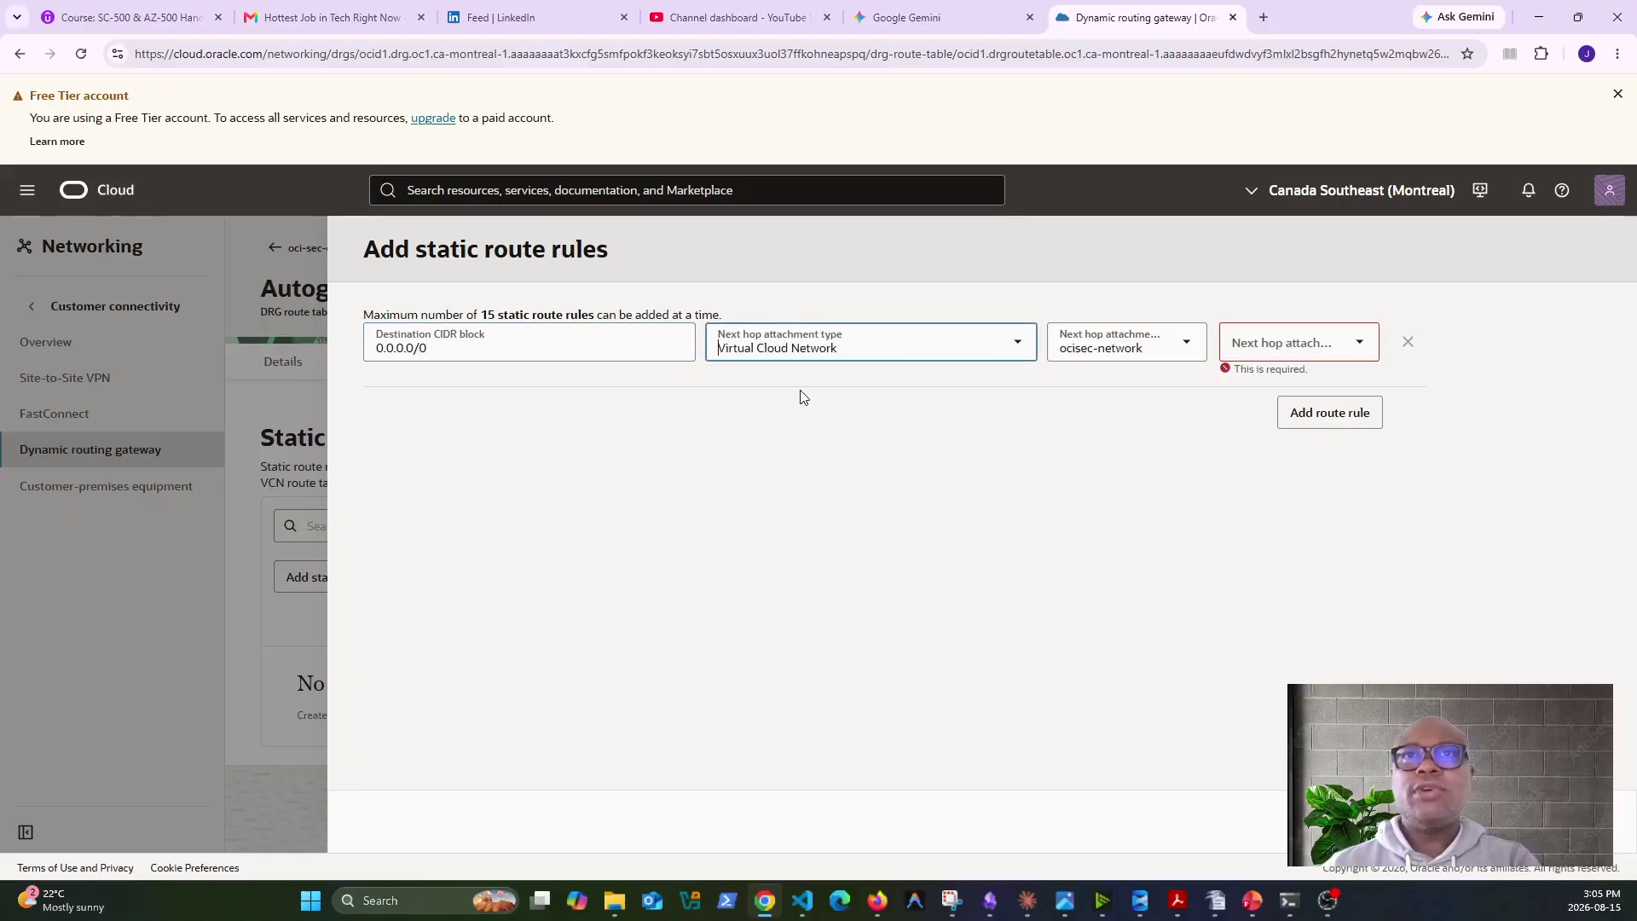
pyautogui.click(1274, 349)
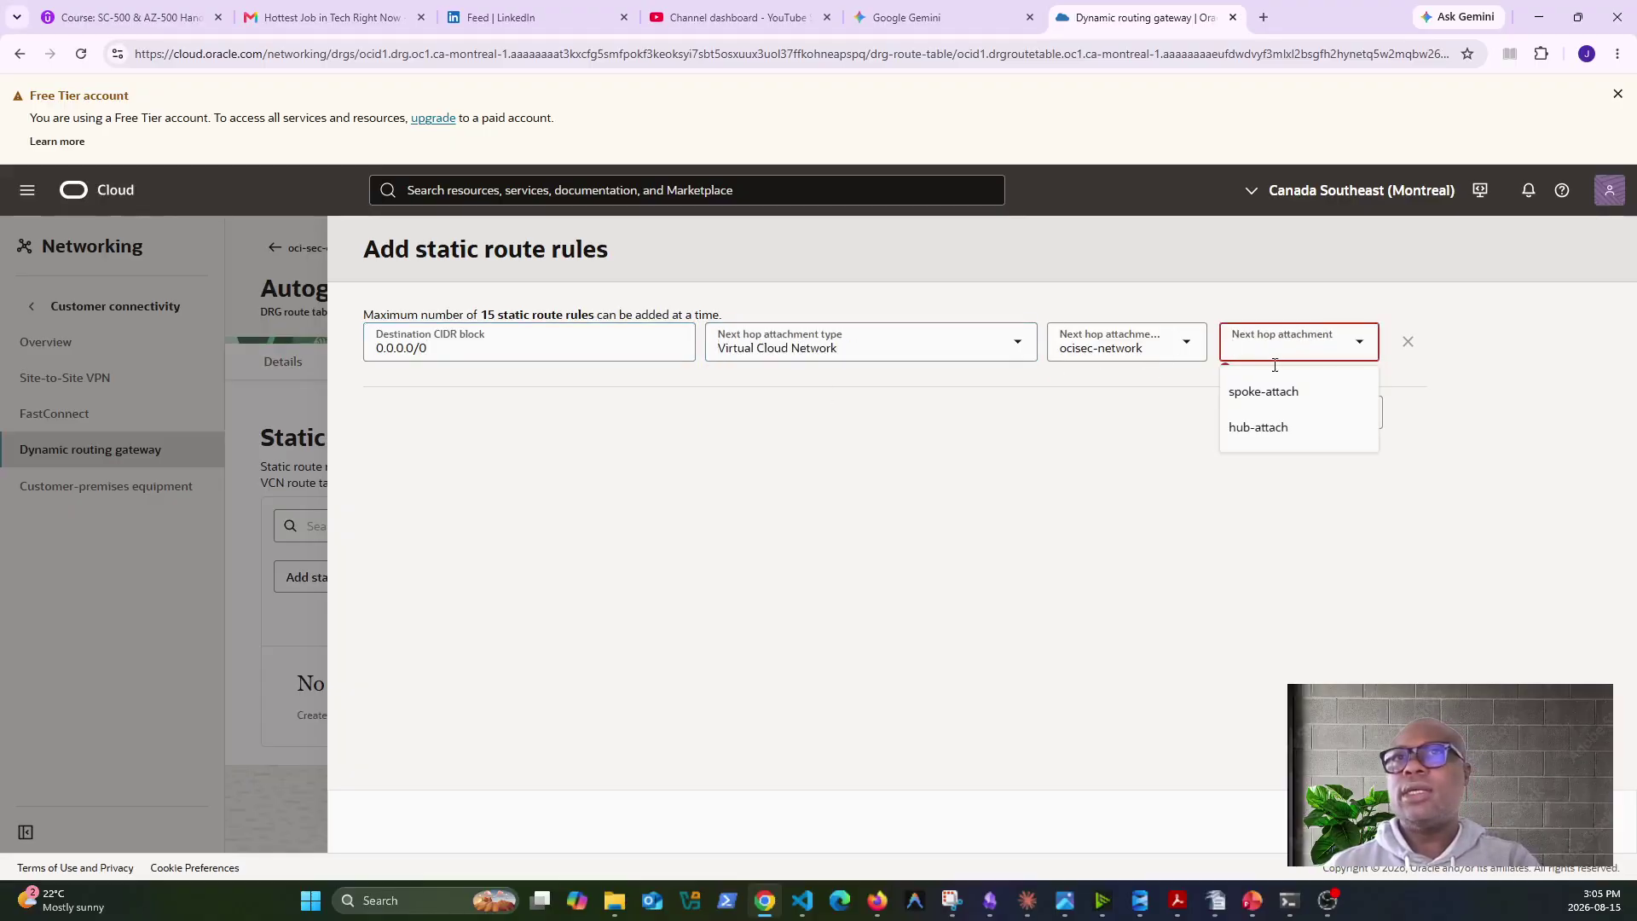
pyautogui.click(1276, 393)
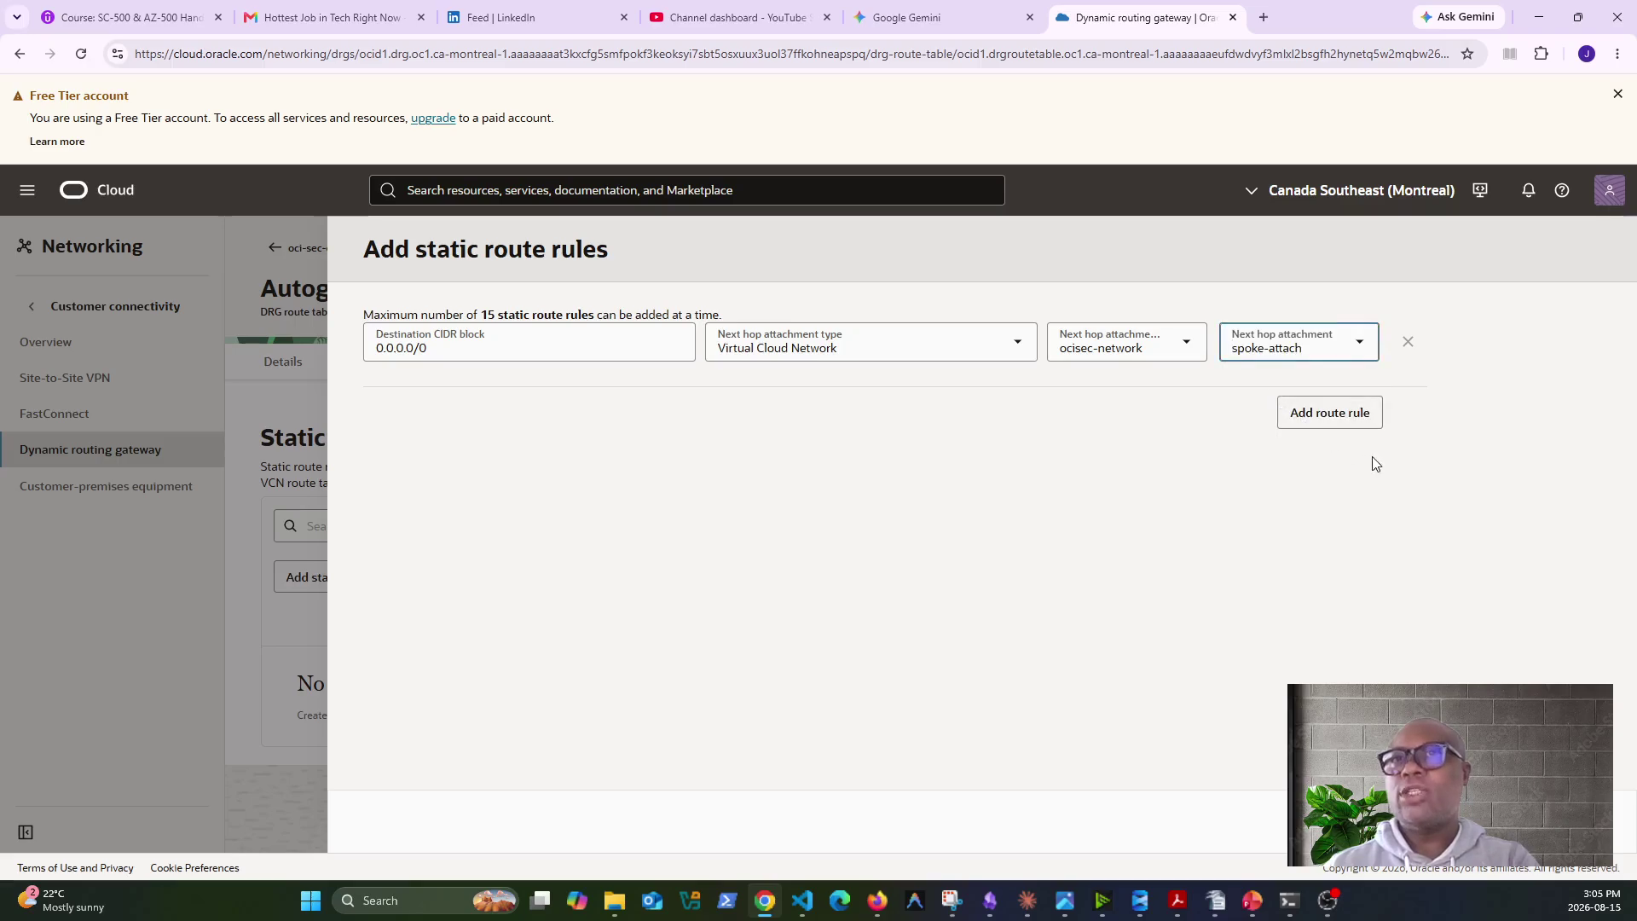
pyautogui.click(1561, 821)
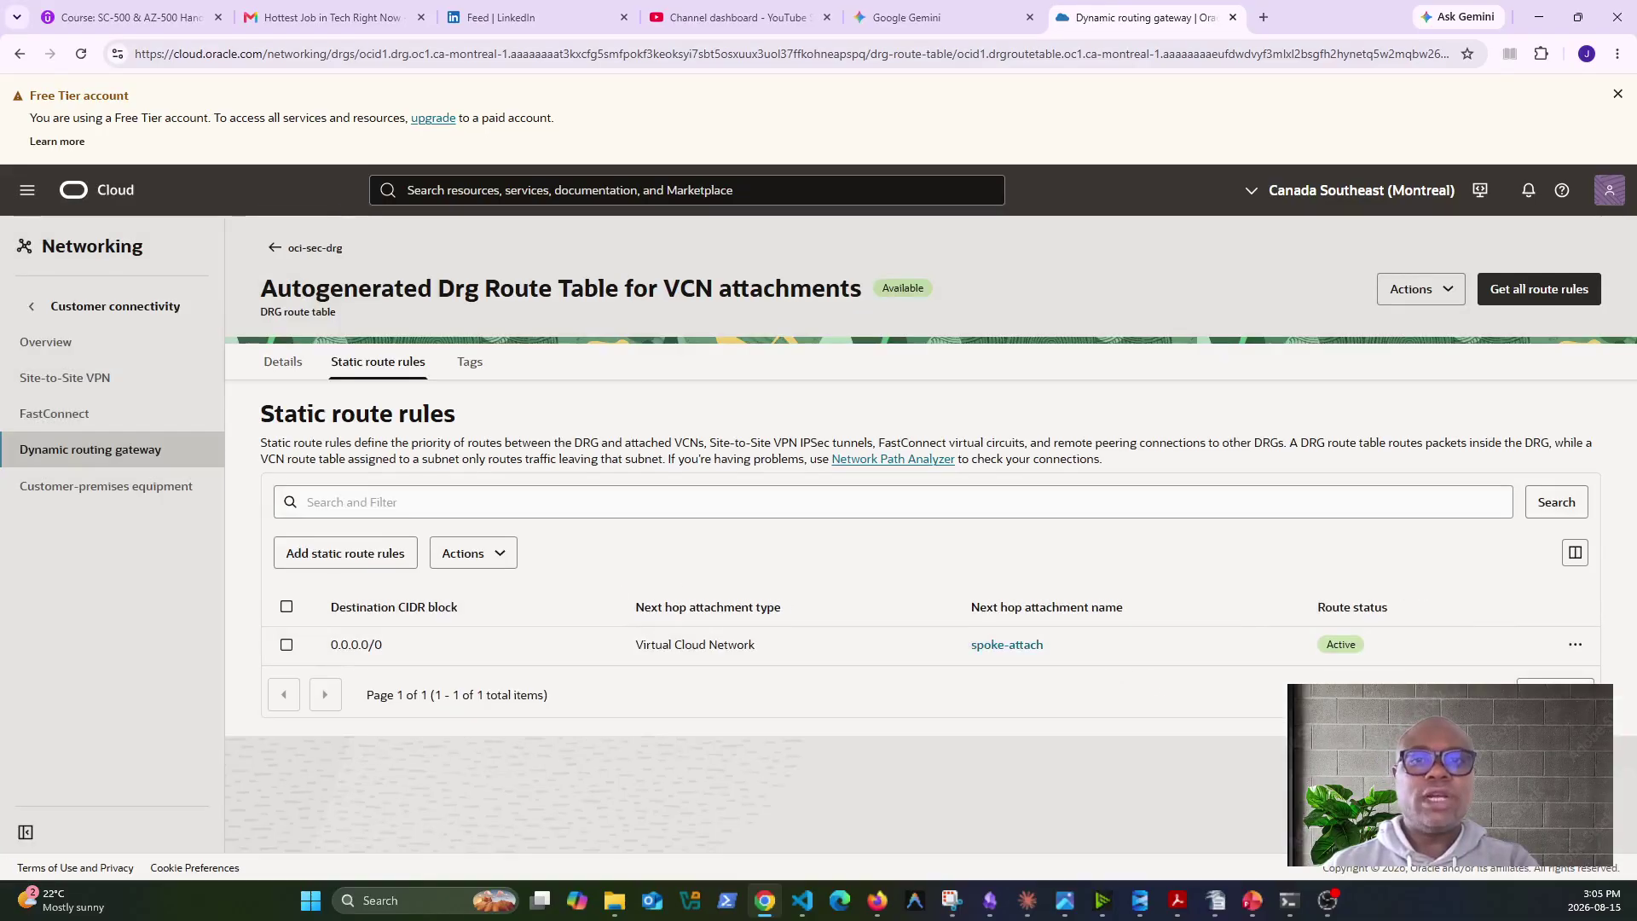
# Leave the gateway's routing and open the list of virtual cloud networks.
pyautogui.hotkey('alt', 'Tab')
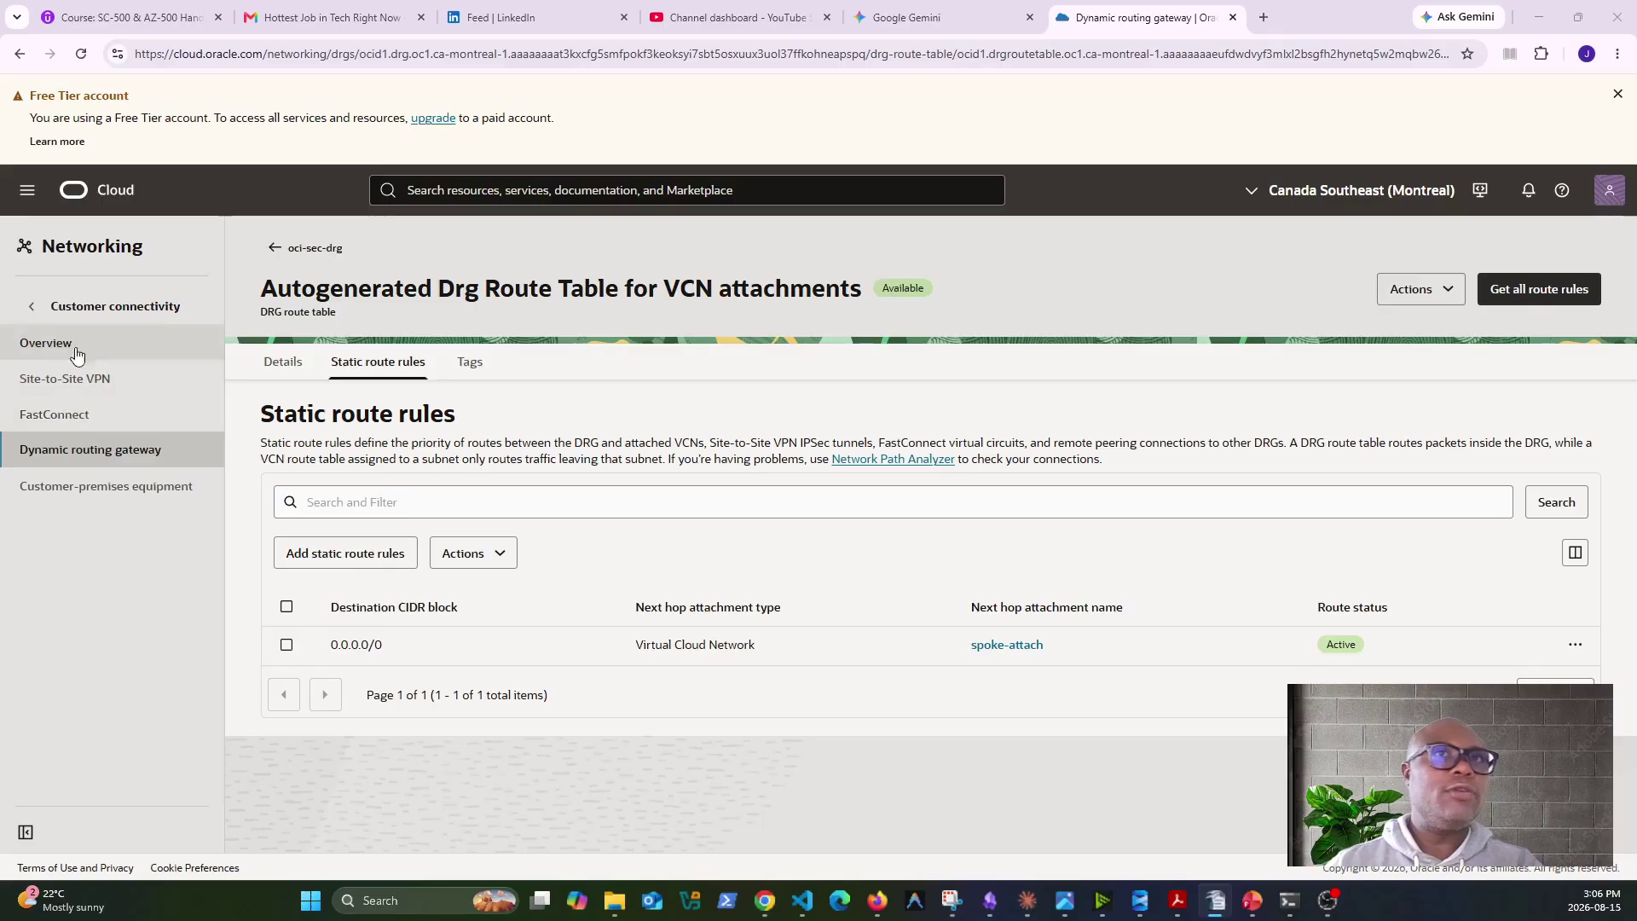
pyautogui.click(286, 247)
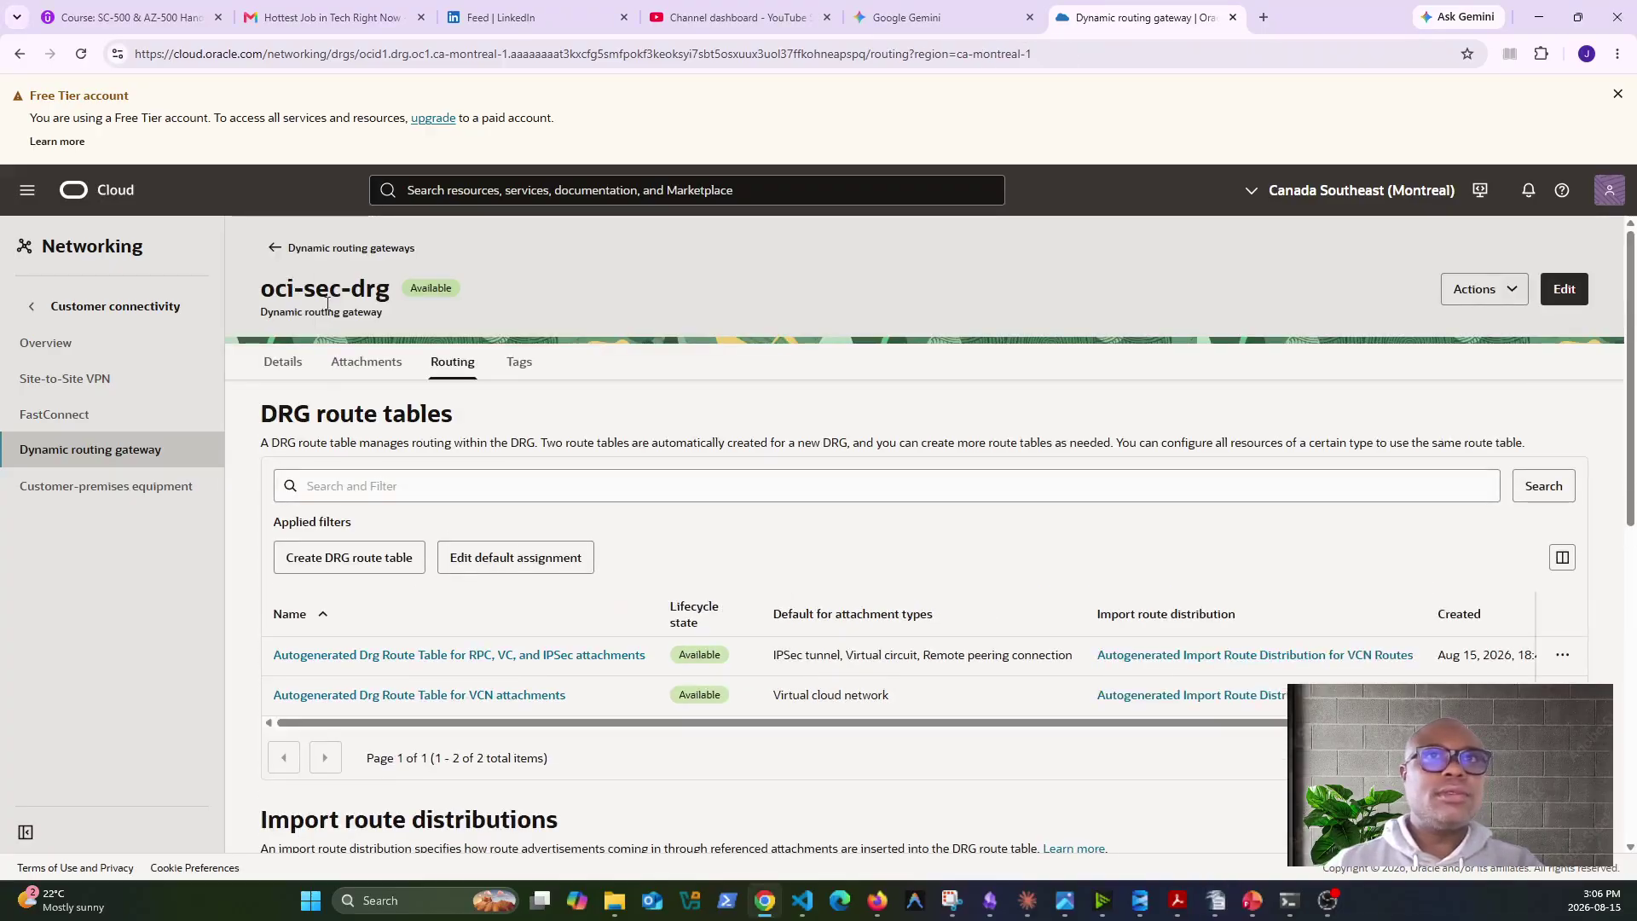
pyautogui.click(32, 305)
pyautogui.click(81, 342)
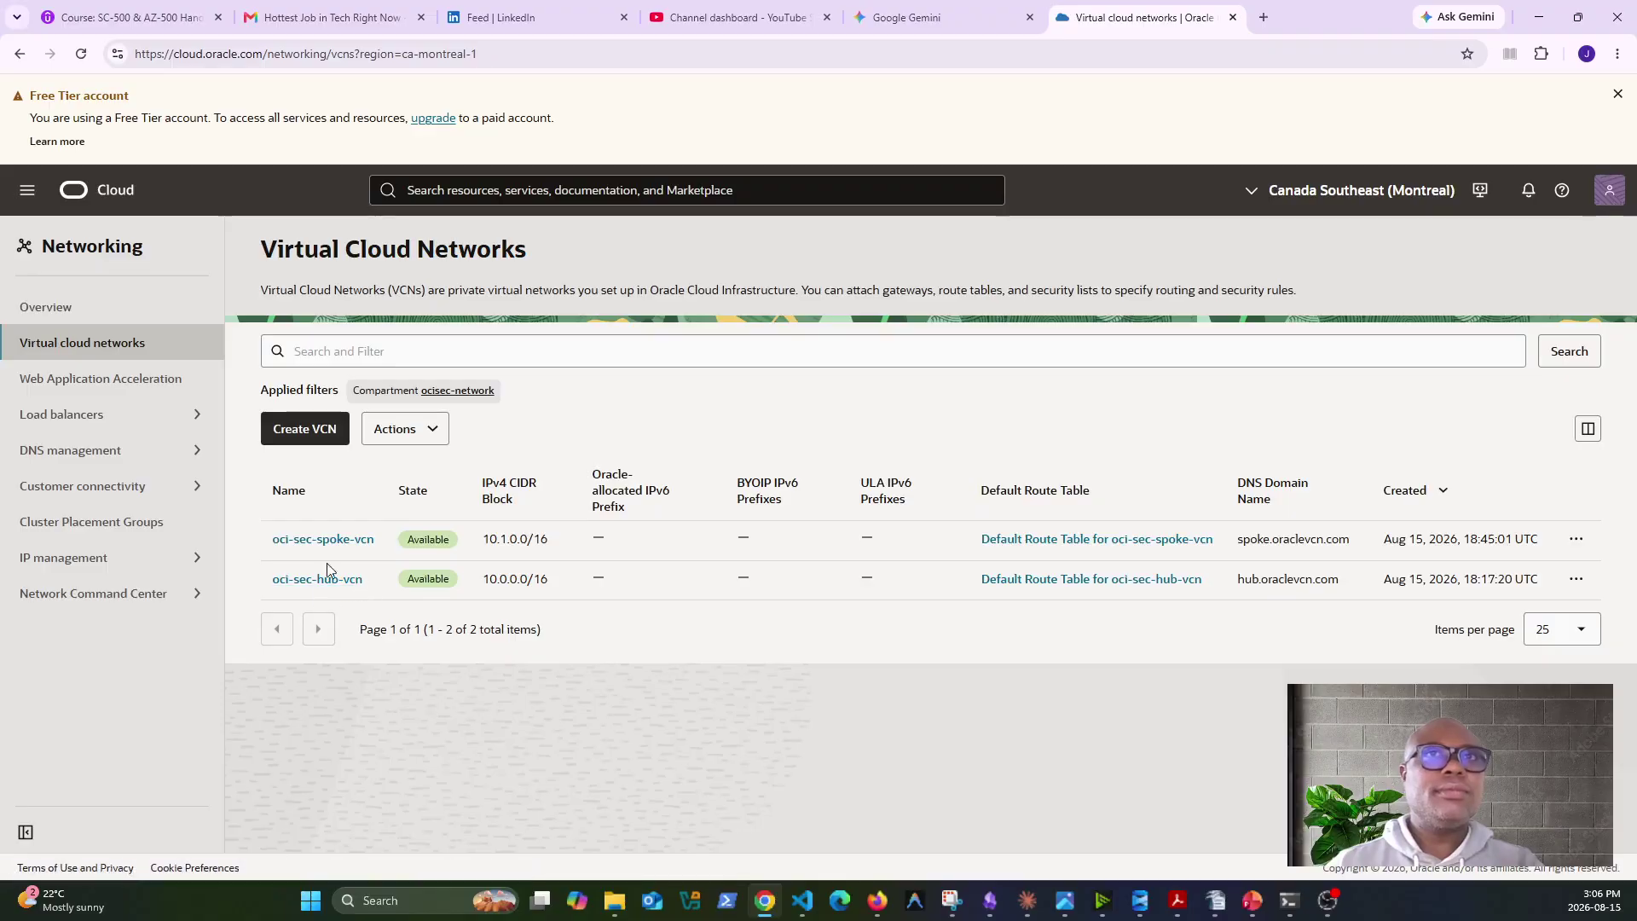
# Open the oci-sec-spoke-db subnet of oci-sec-spoke-vcn for editing.
pyautogui.click(330, 540)
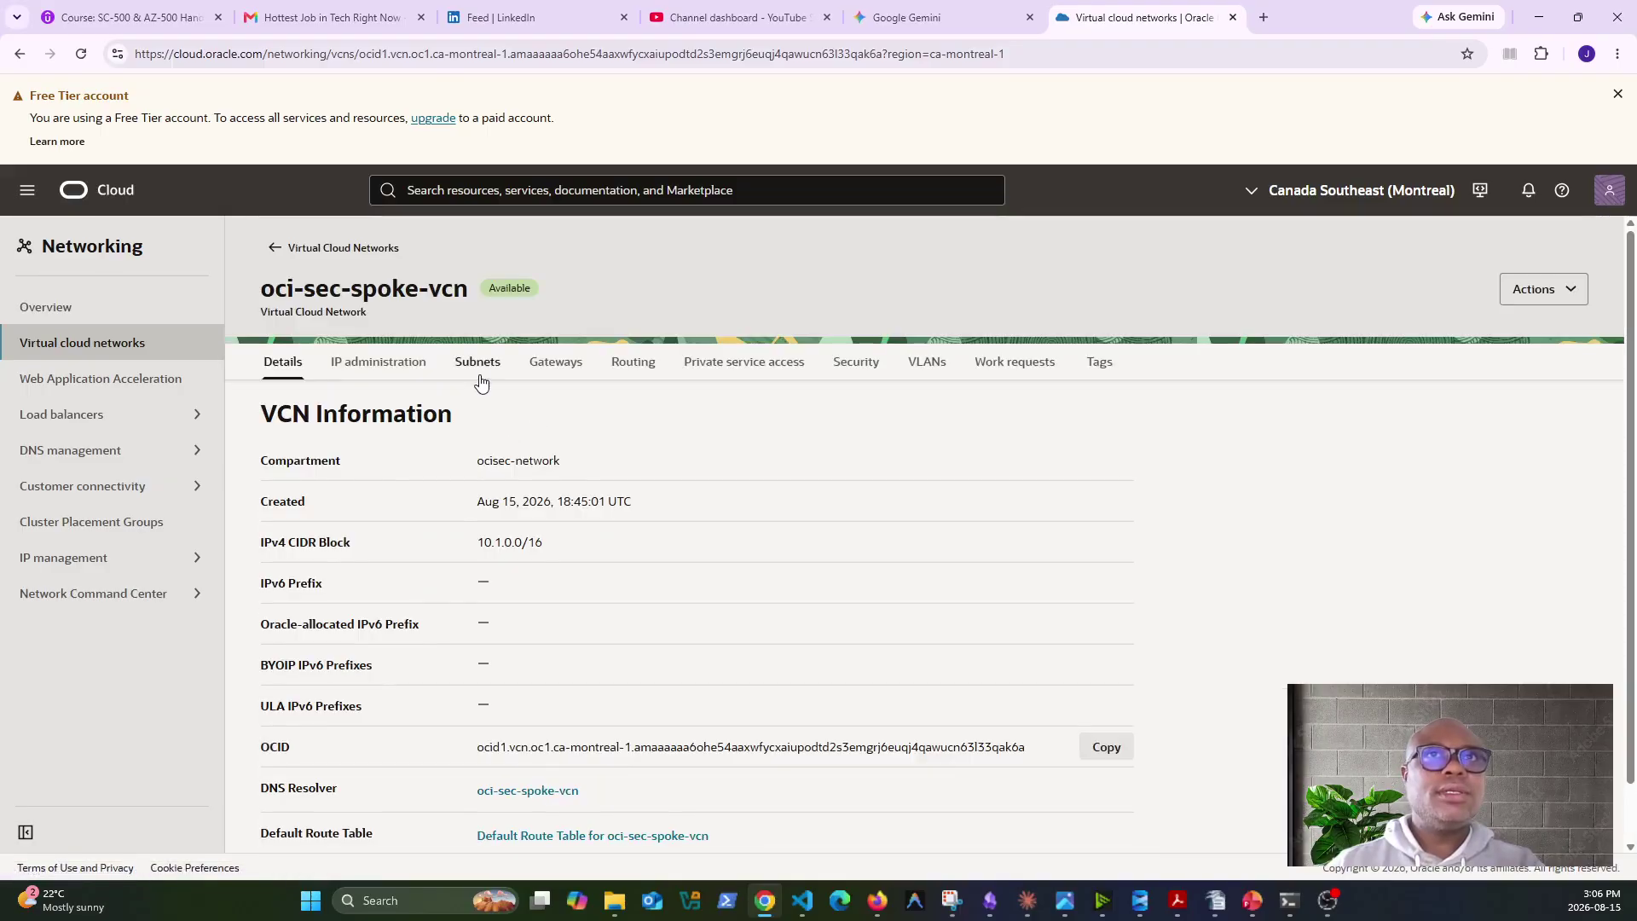
pyautogui.click(478, 375)
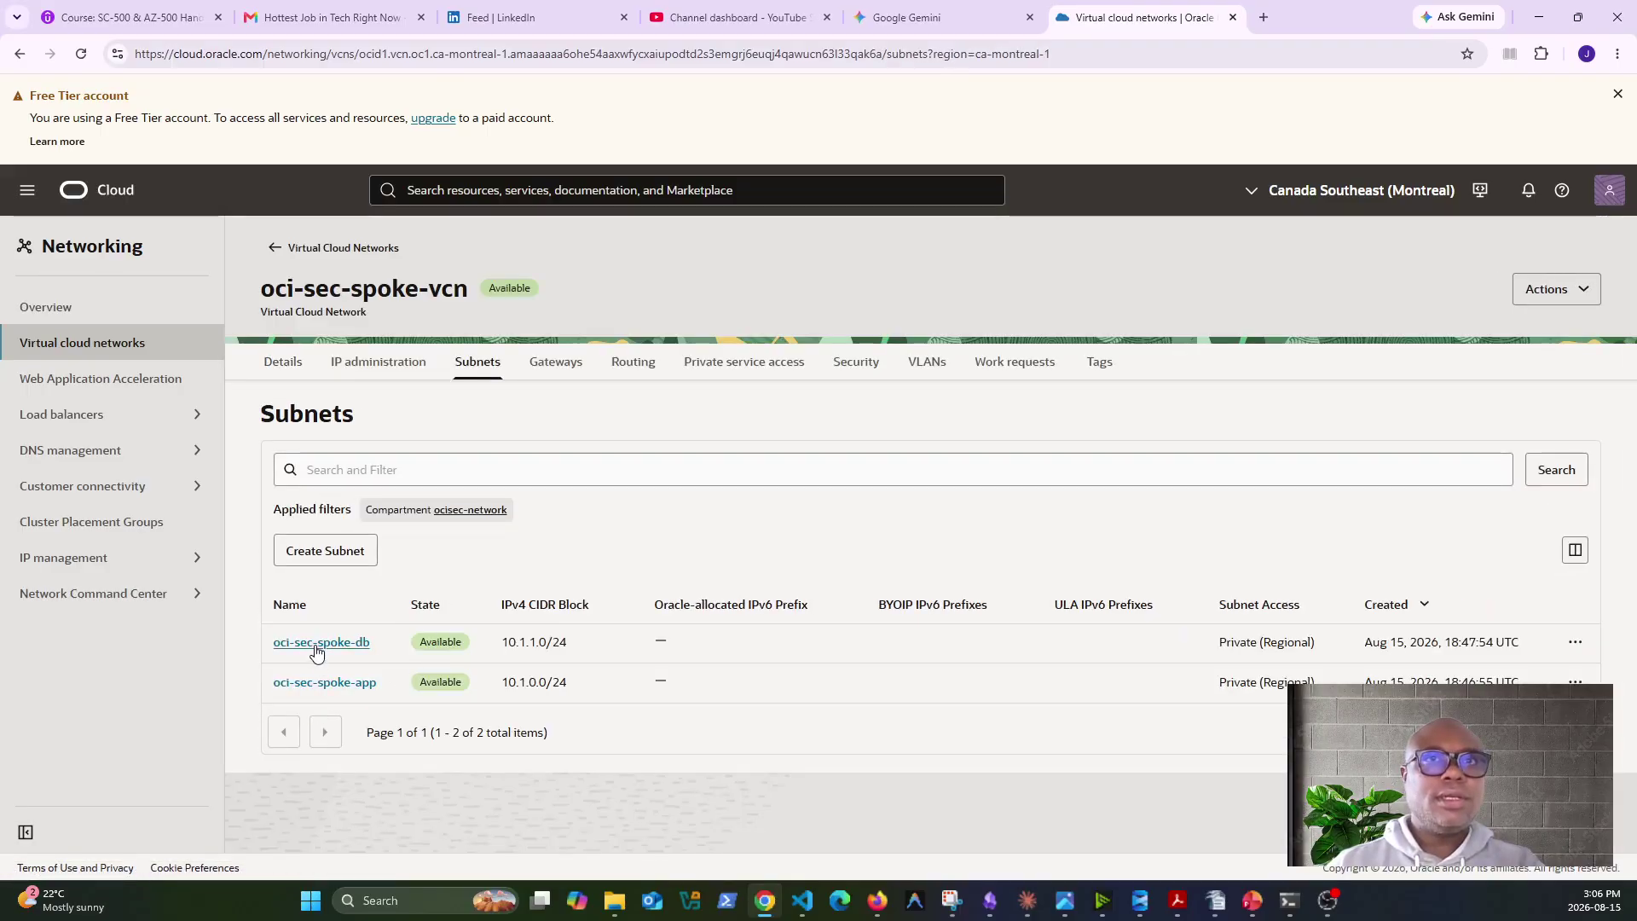
pyautogui.click(317, 645)
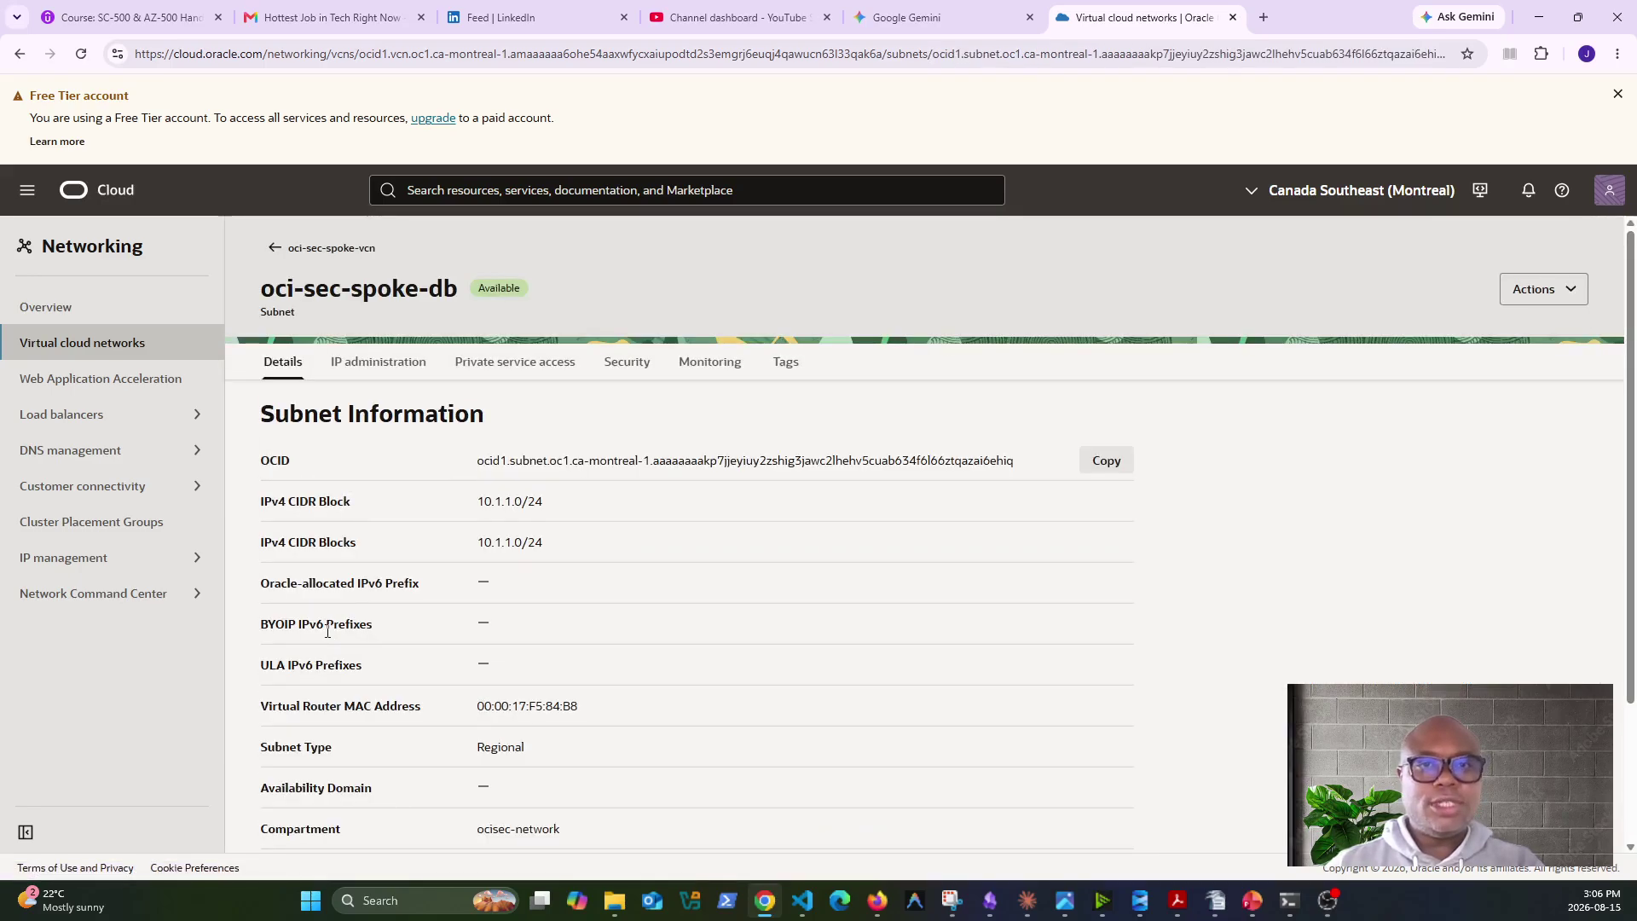
pyautogui.click(1574, 295)
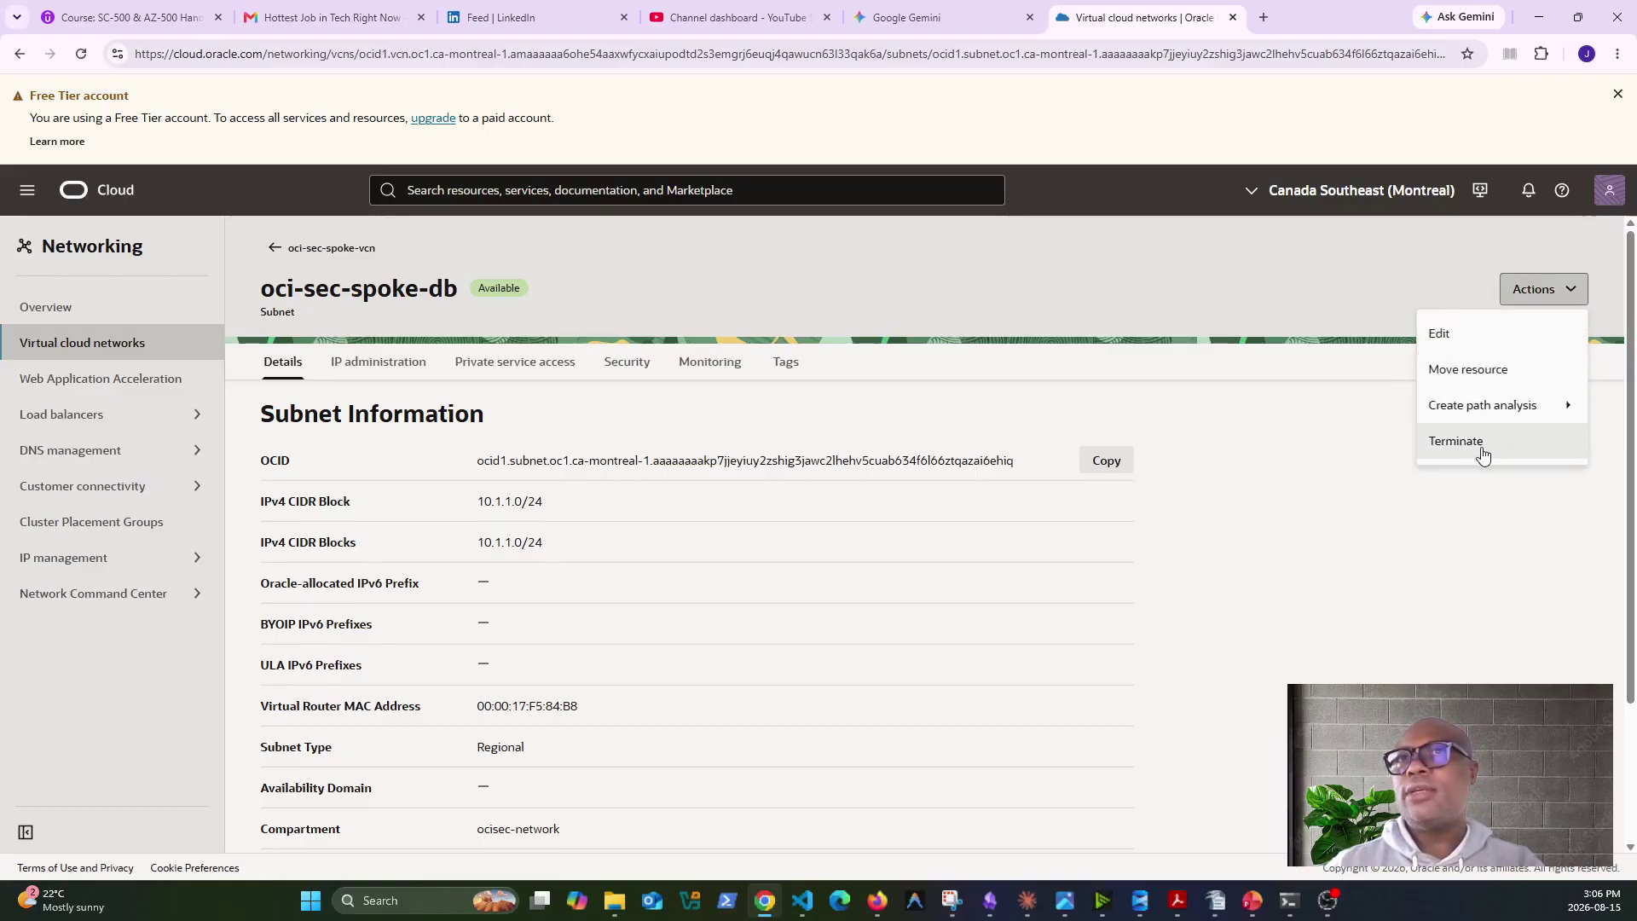
pyautogui.click(1463, 346)
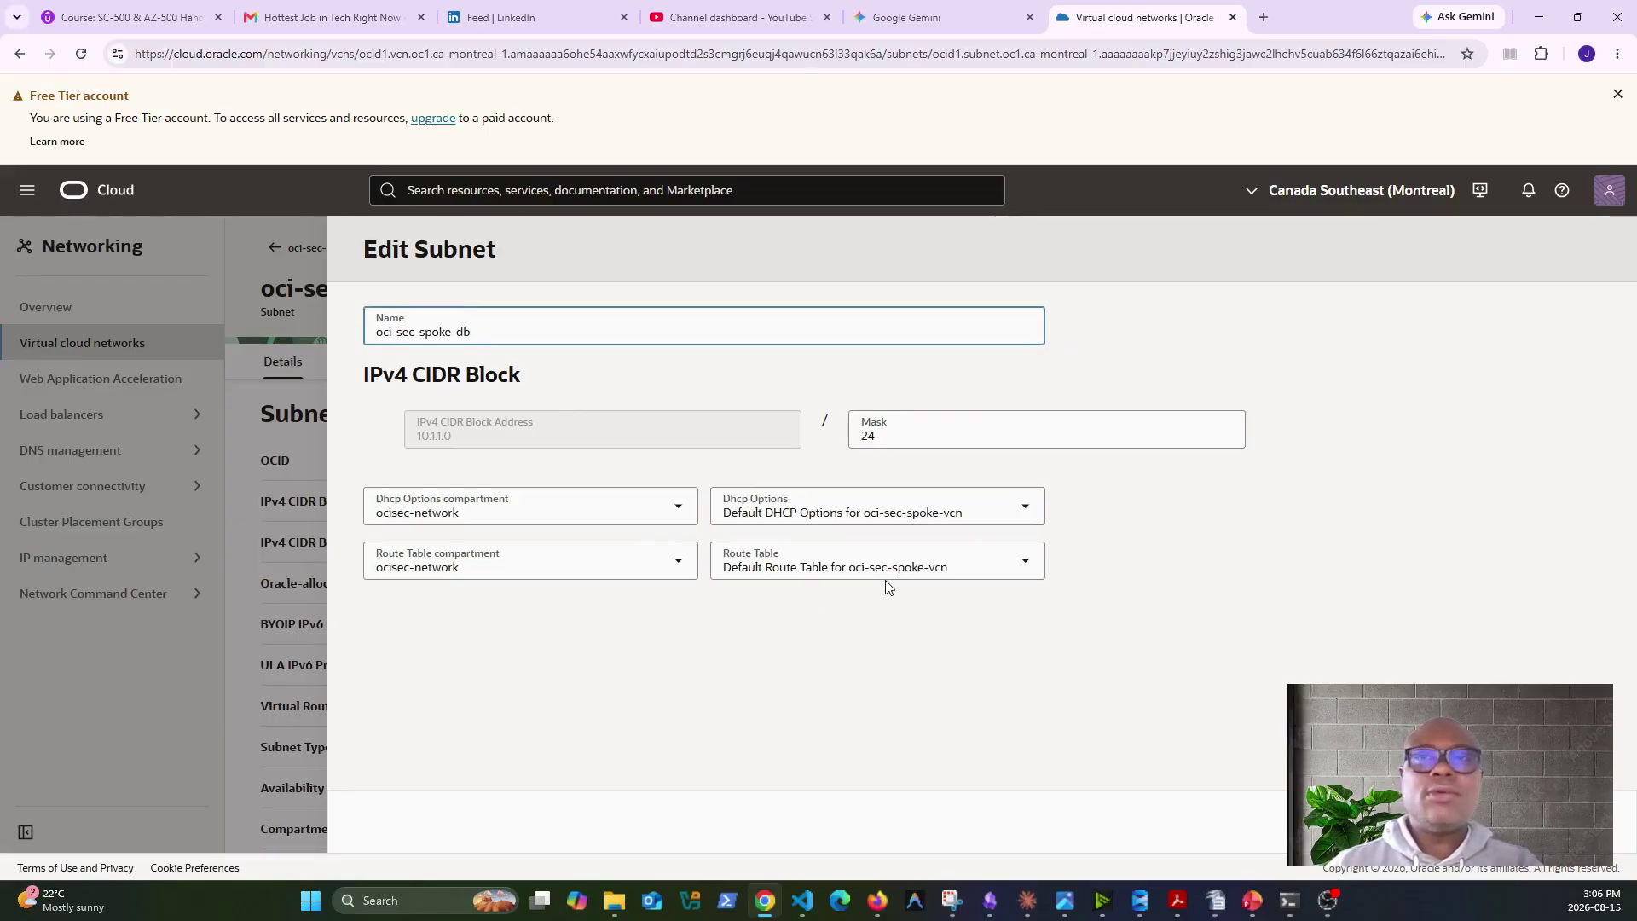
# Check which route tables in the ocisec-network compartment can be assigned to the oci-sec-spoke-db subnet.
pyautogui.click(989, 563)
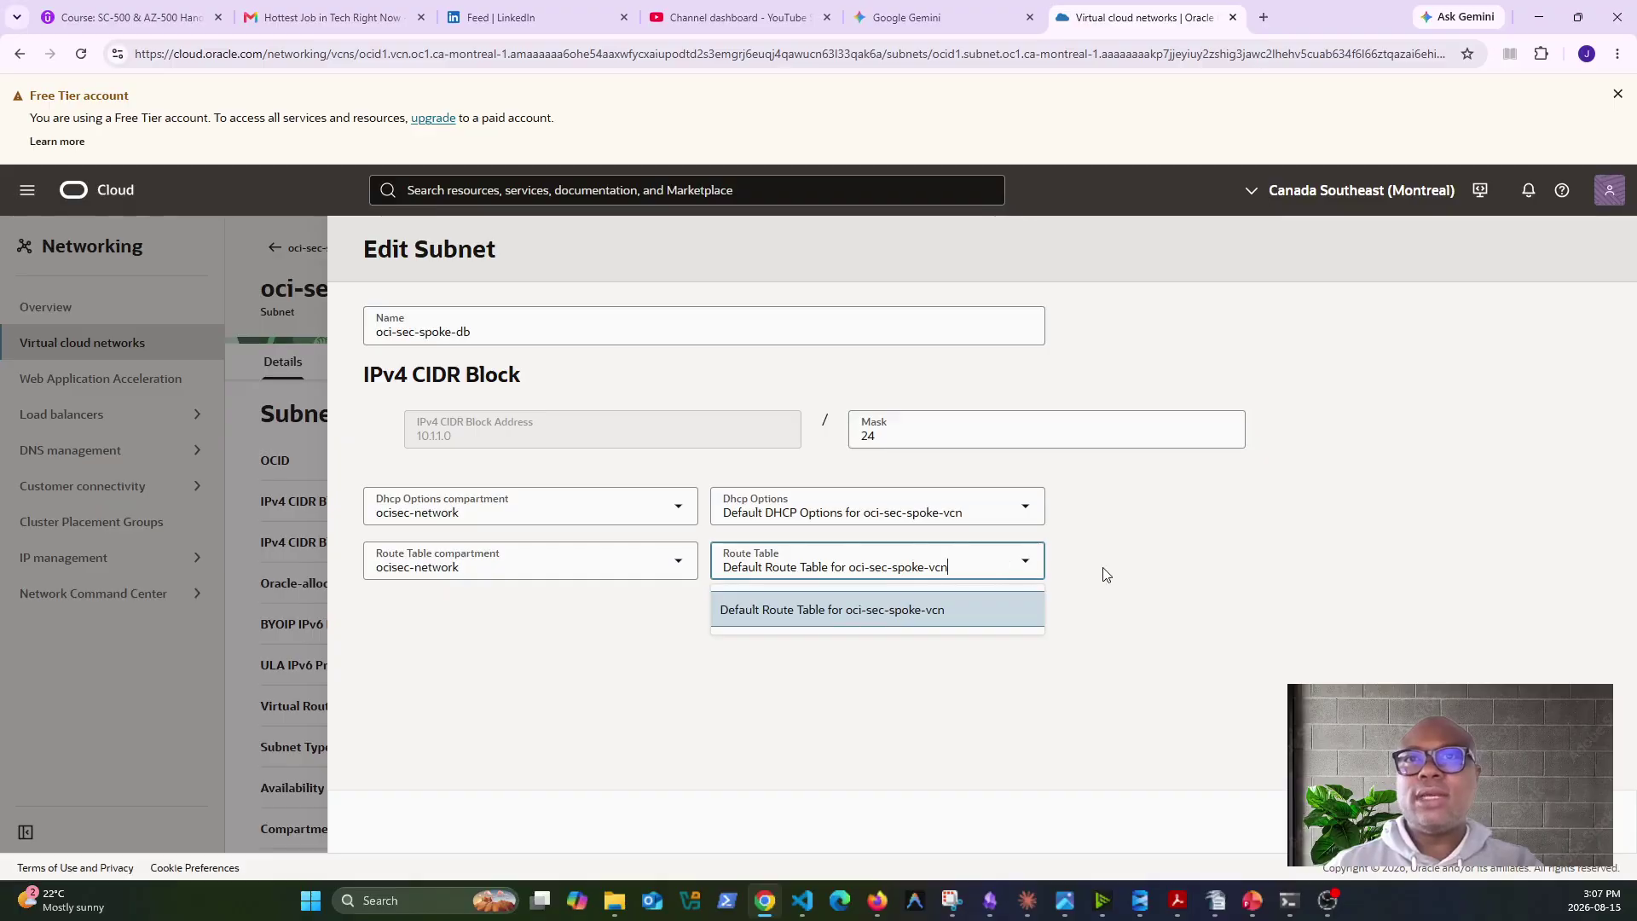
pyautogui.click(945, 611)
pyautogui.click(1025, 570)
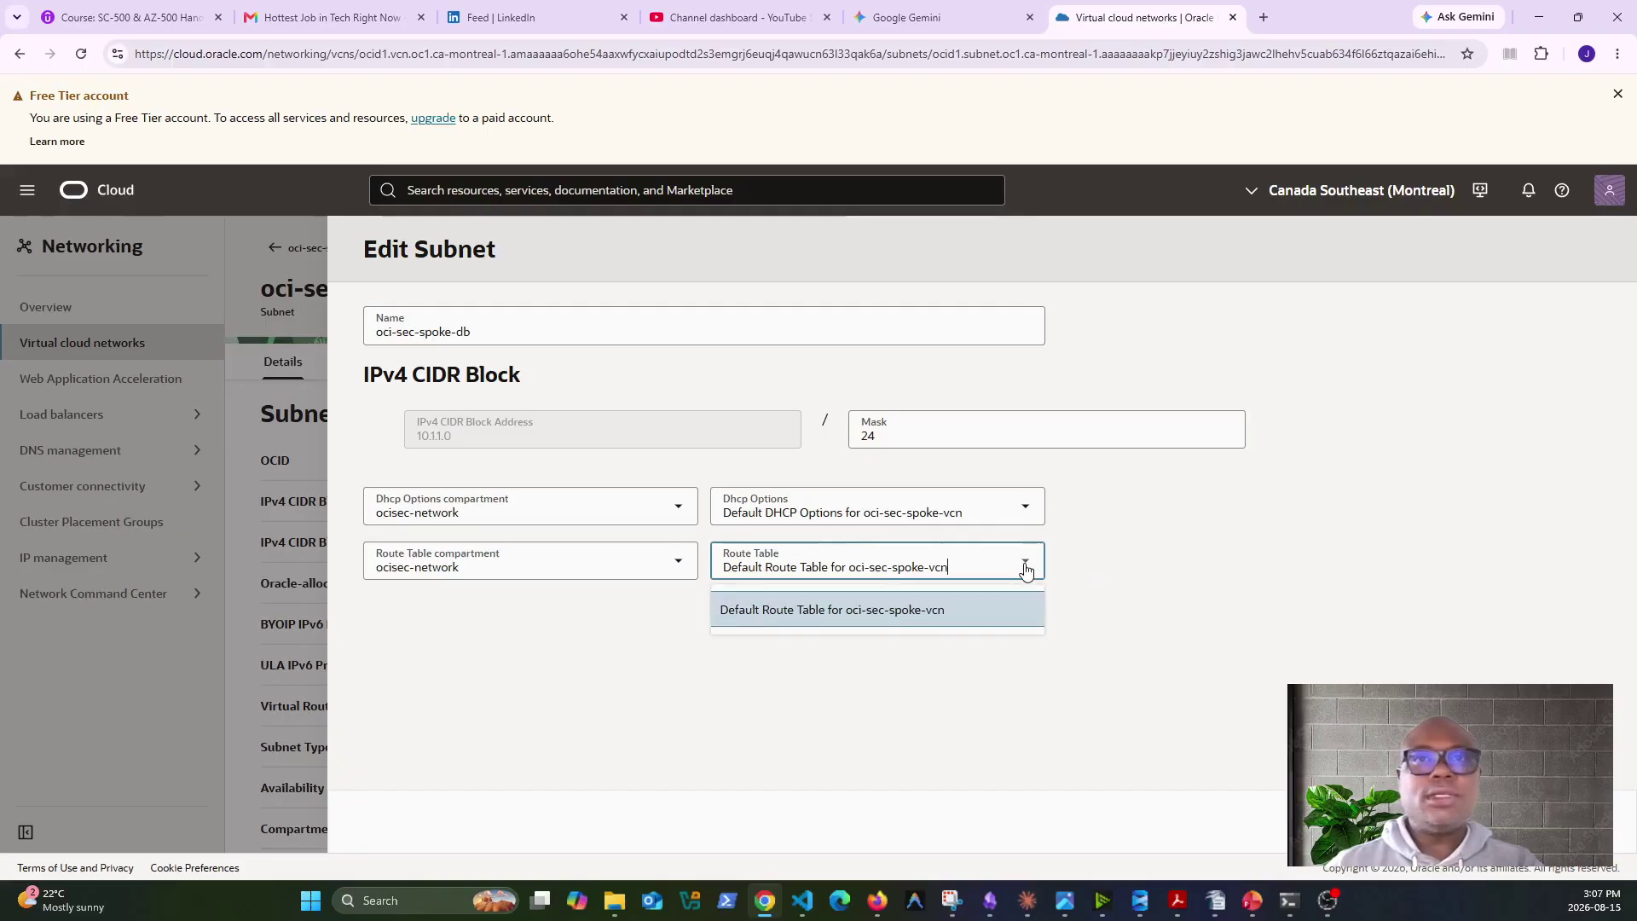
pyautogui.click(979, 611)
pyautogui.click(1151, 560)
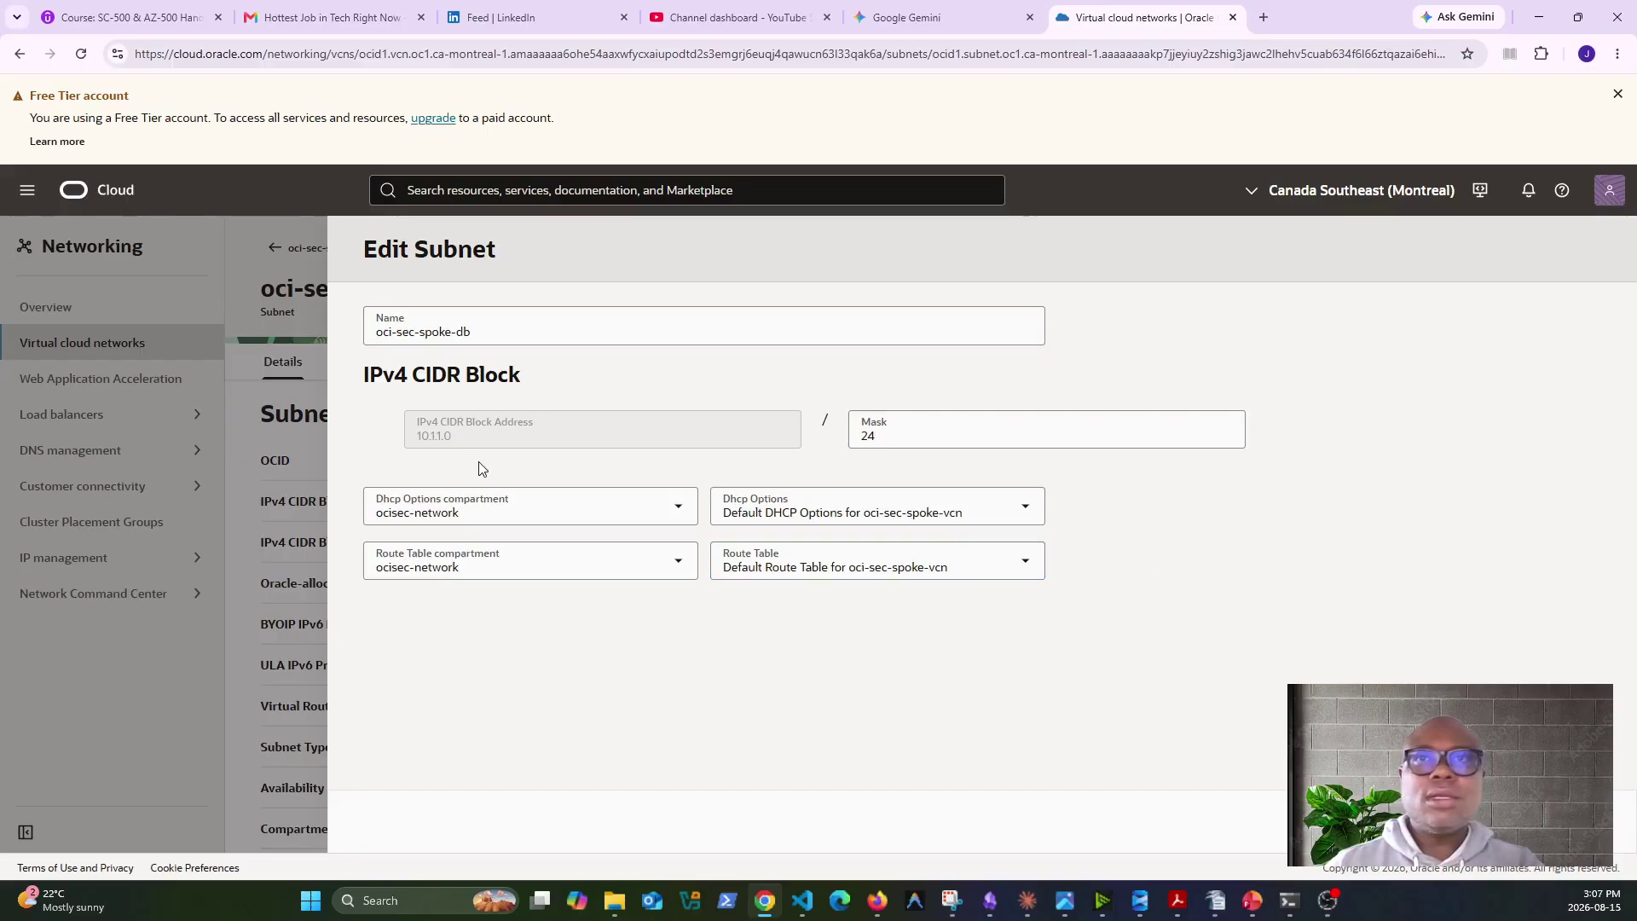
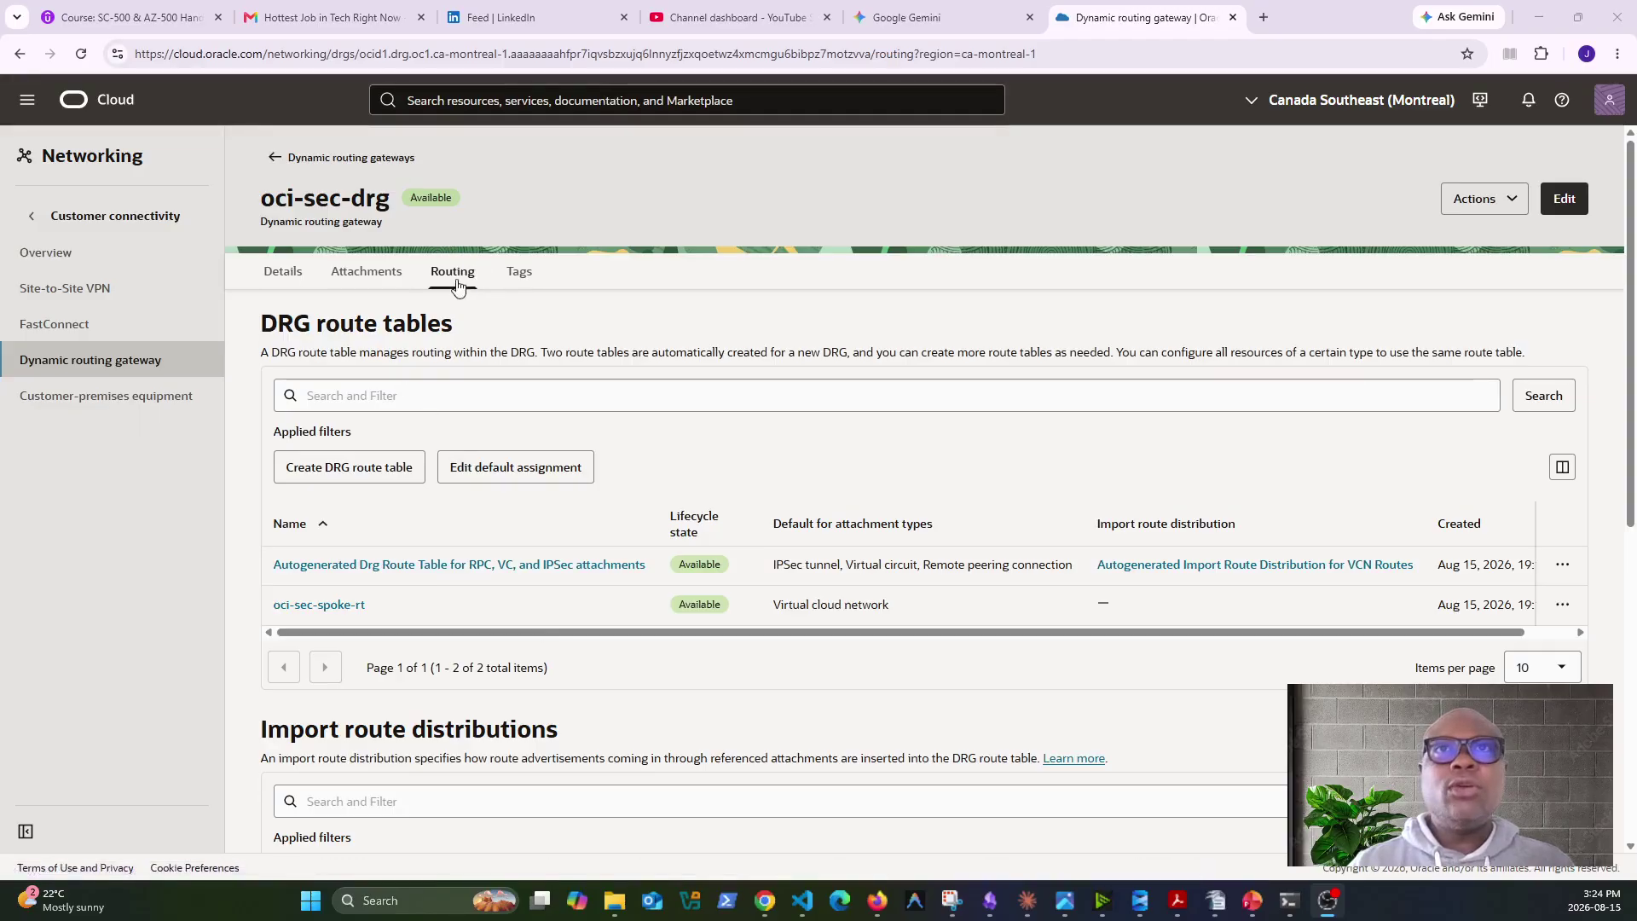
pyautogui.click(363, 470)
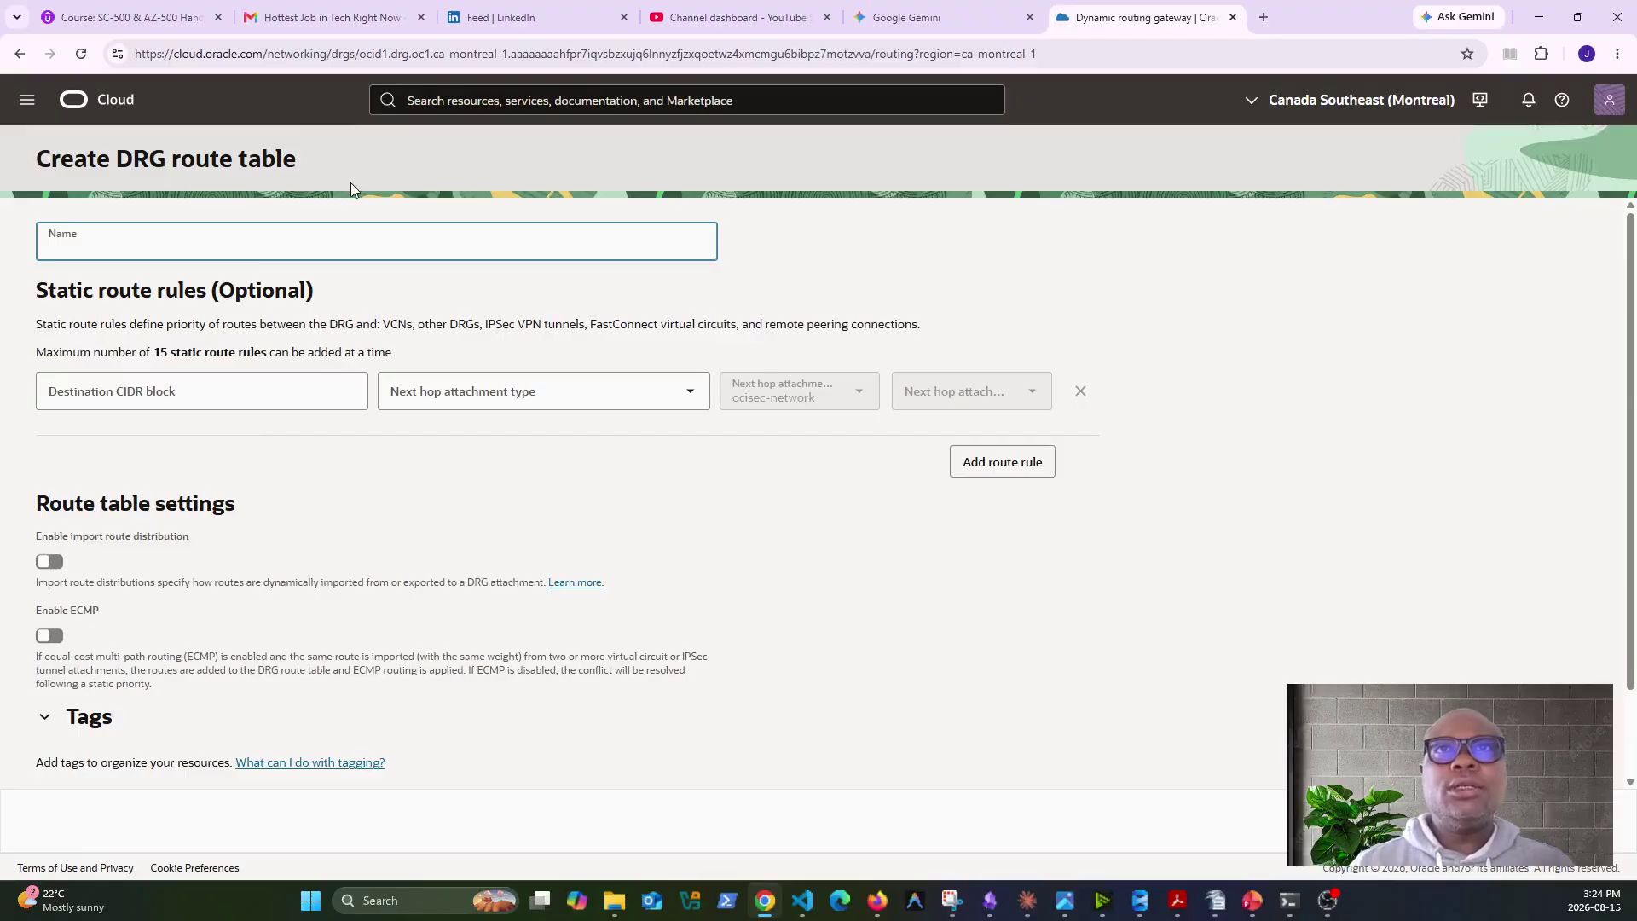
pyautogui.press('Escape')
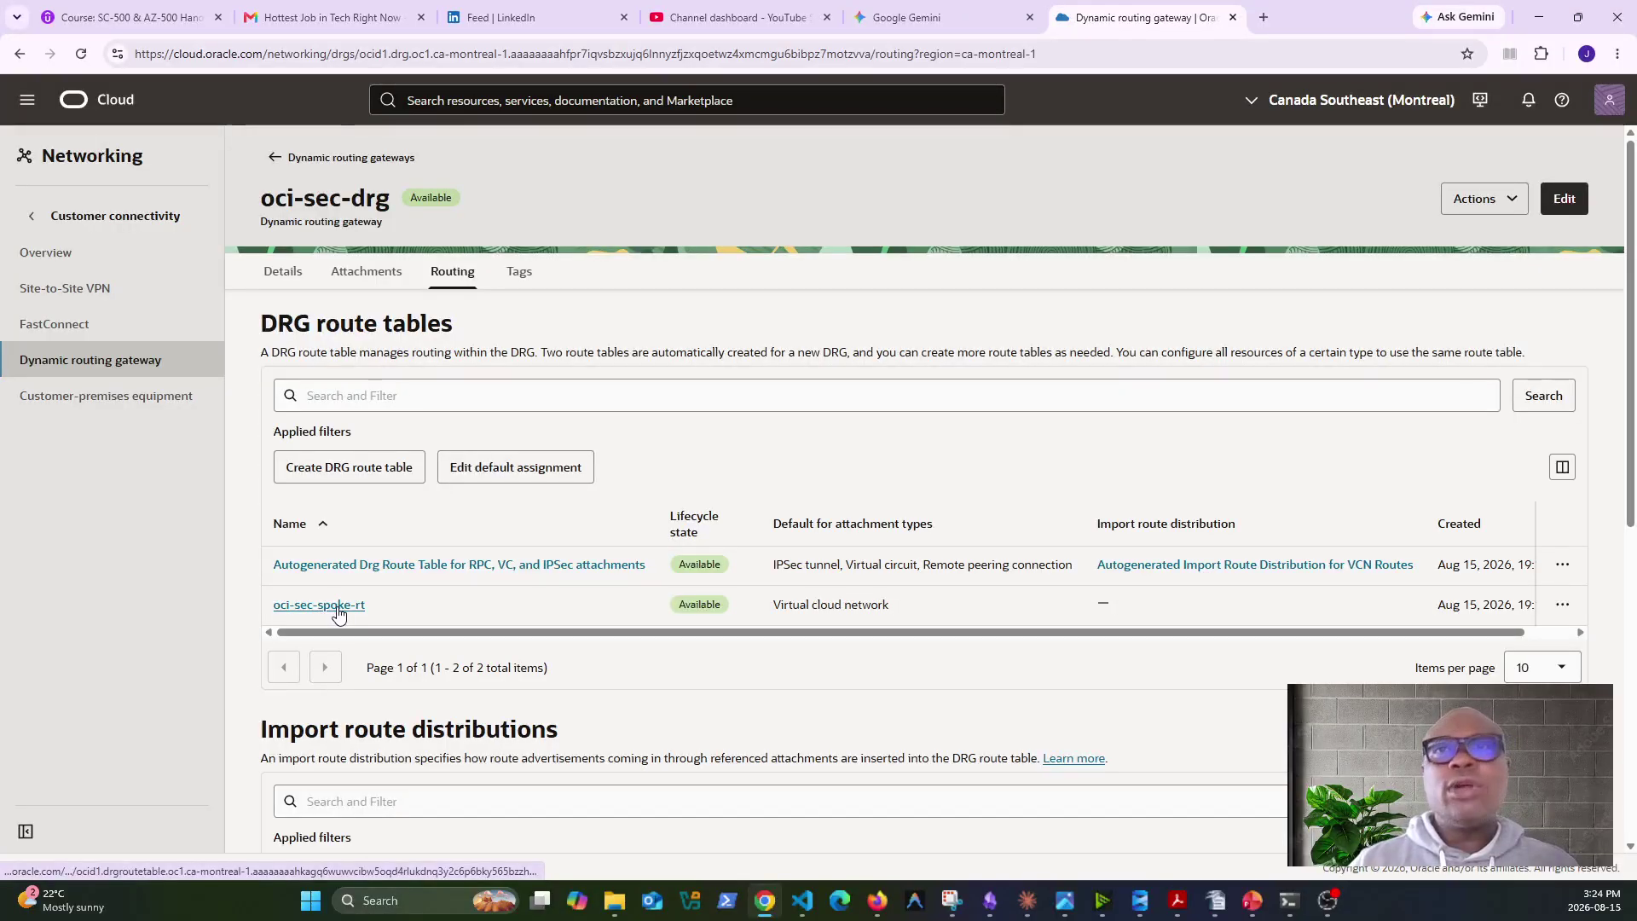
pyautogui.click(384, 564)
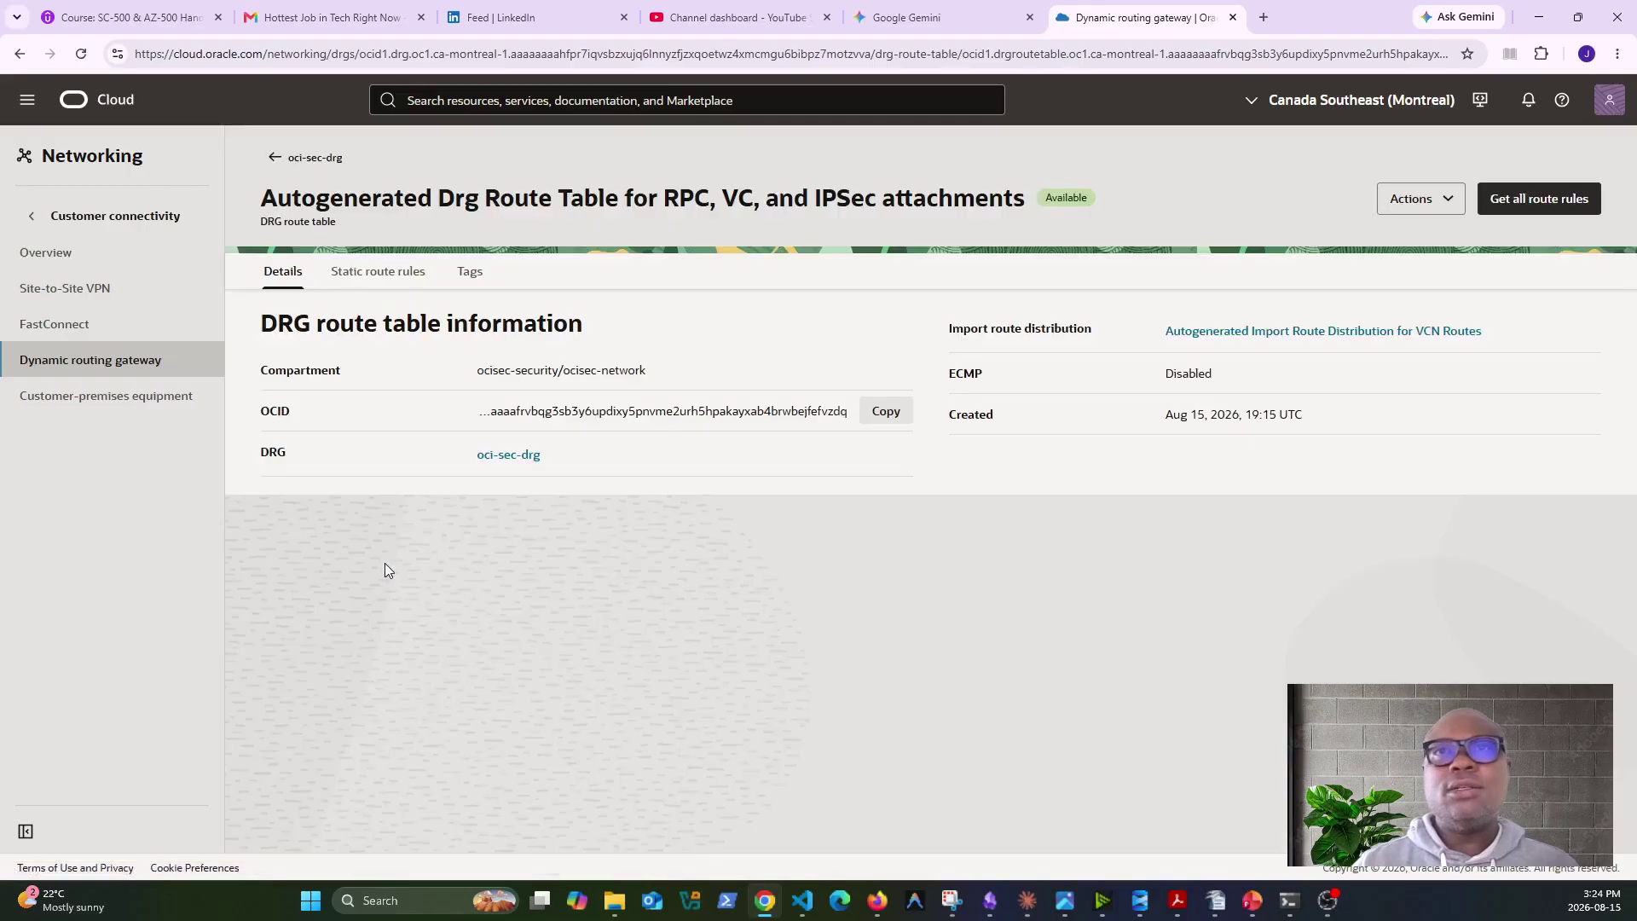
pyautogui.click(1444, 205)
pyautogui.click(1409, 248)
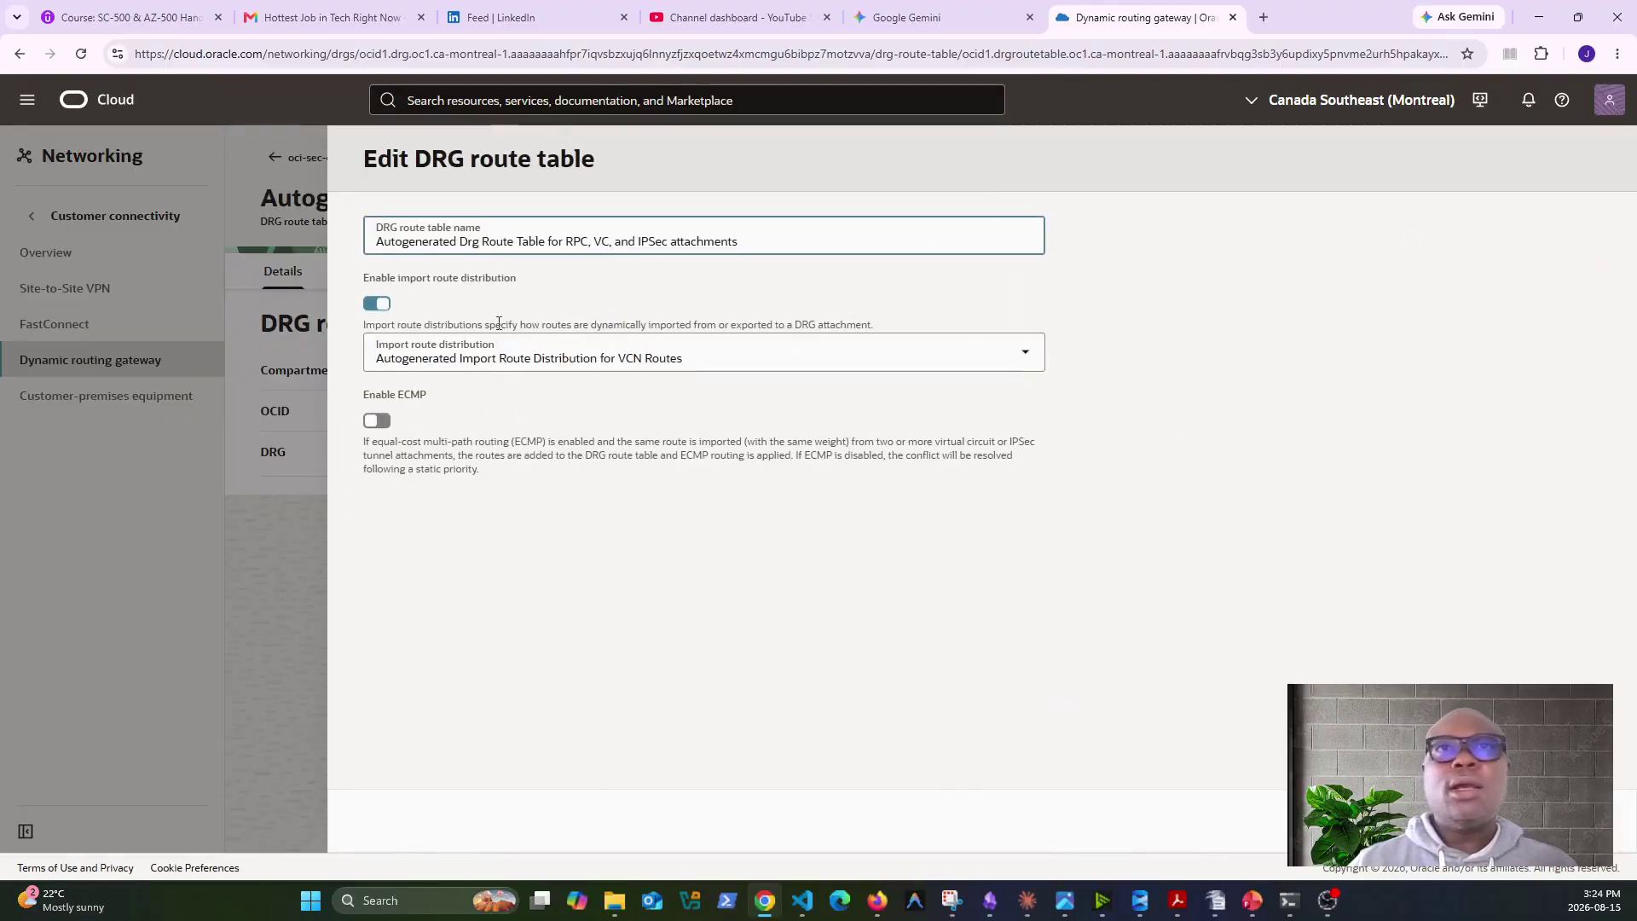
pyautogui.click(379, 306)
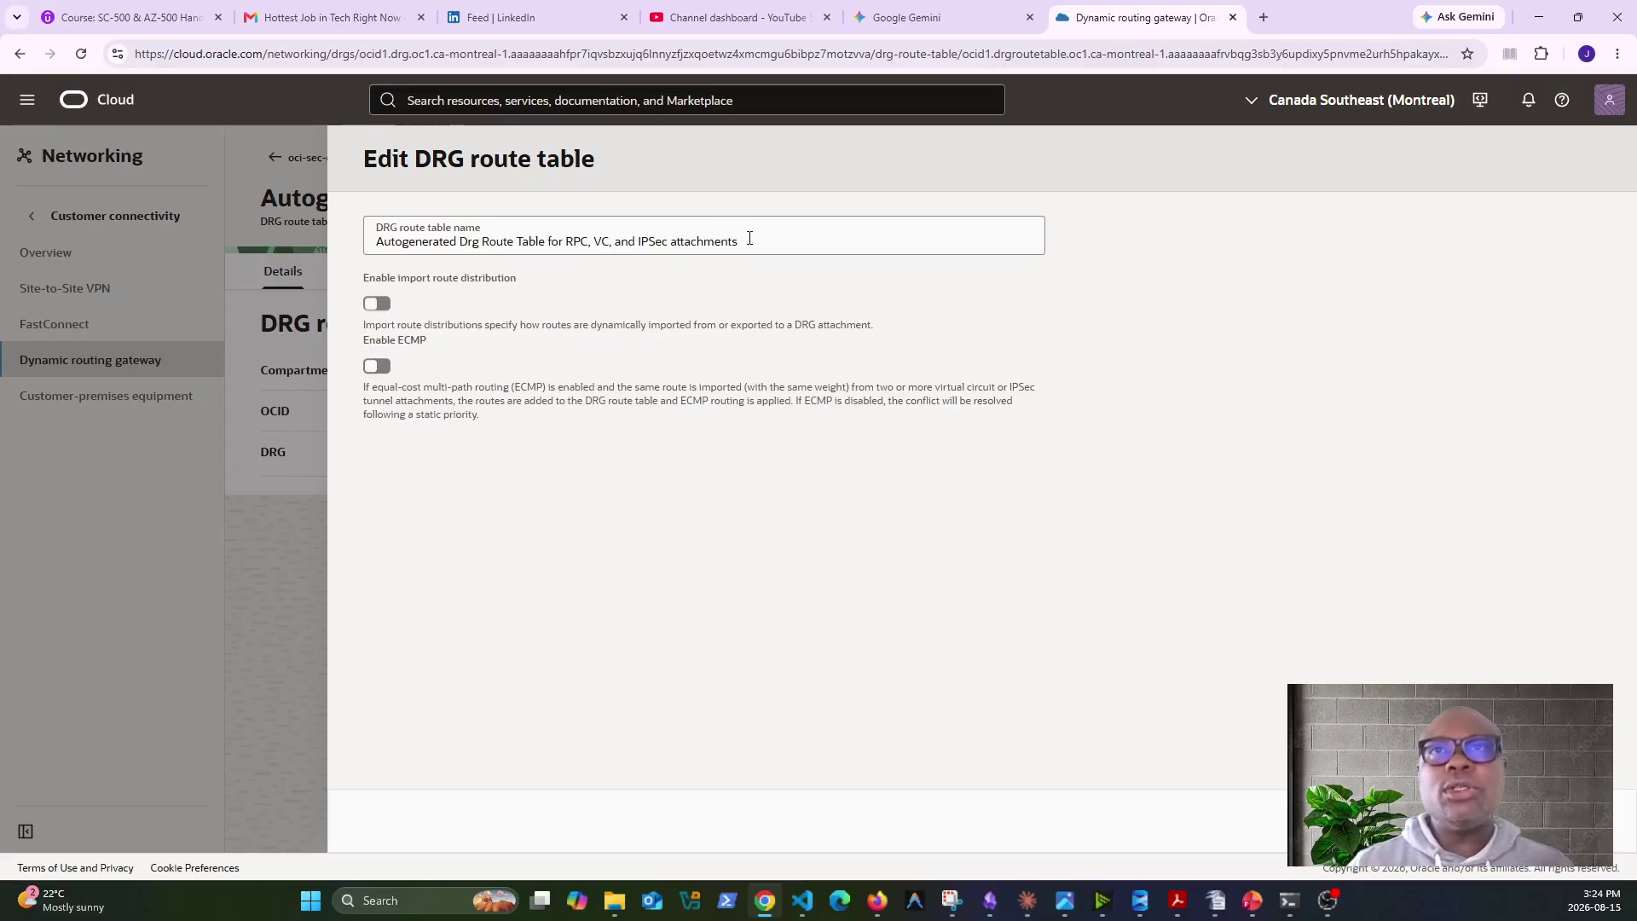
pyautogui.moveTo(750, 238); pyautogui.dragTo(371, 245)
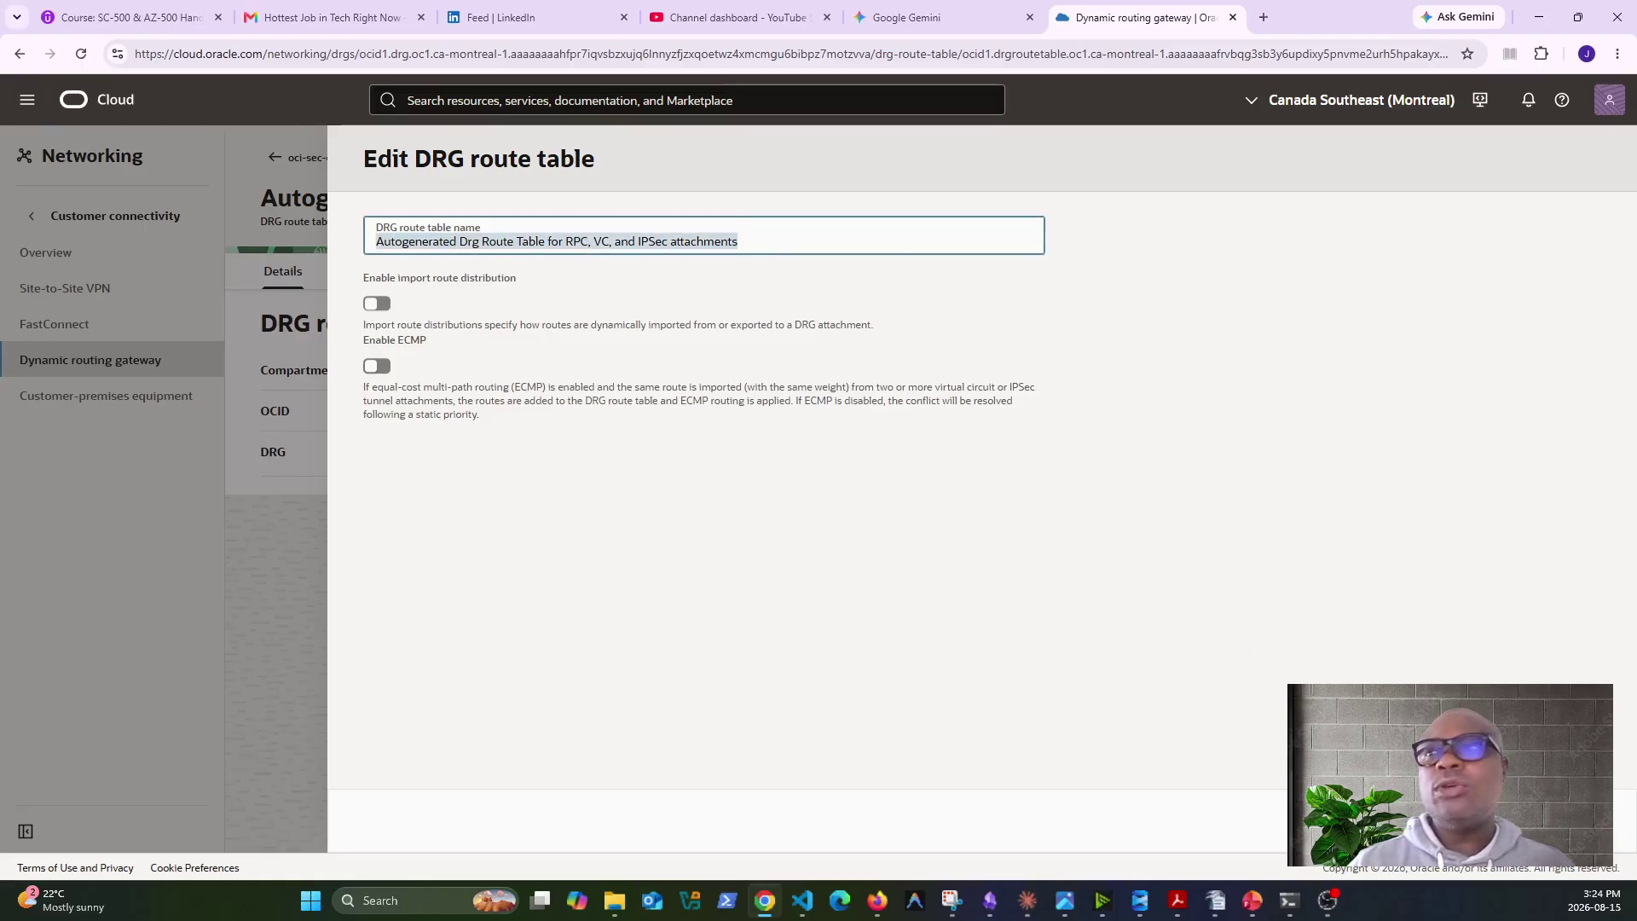
pyautogui.press('Escape')
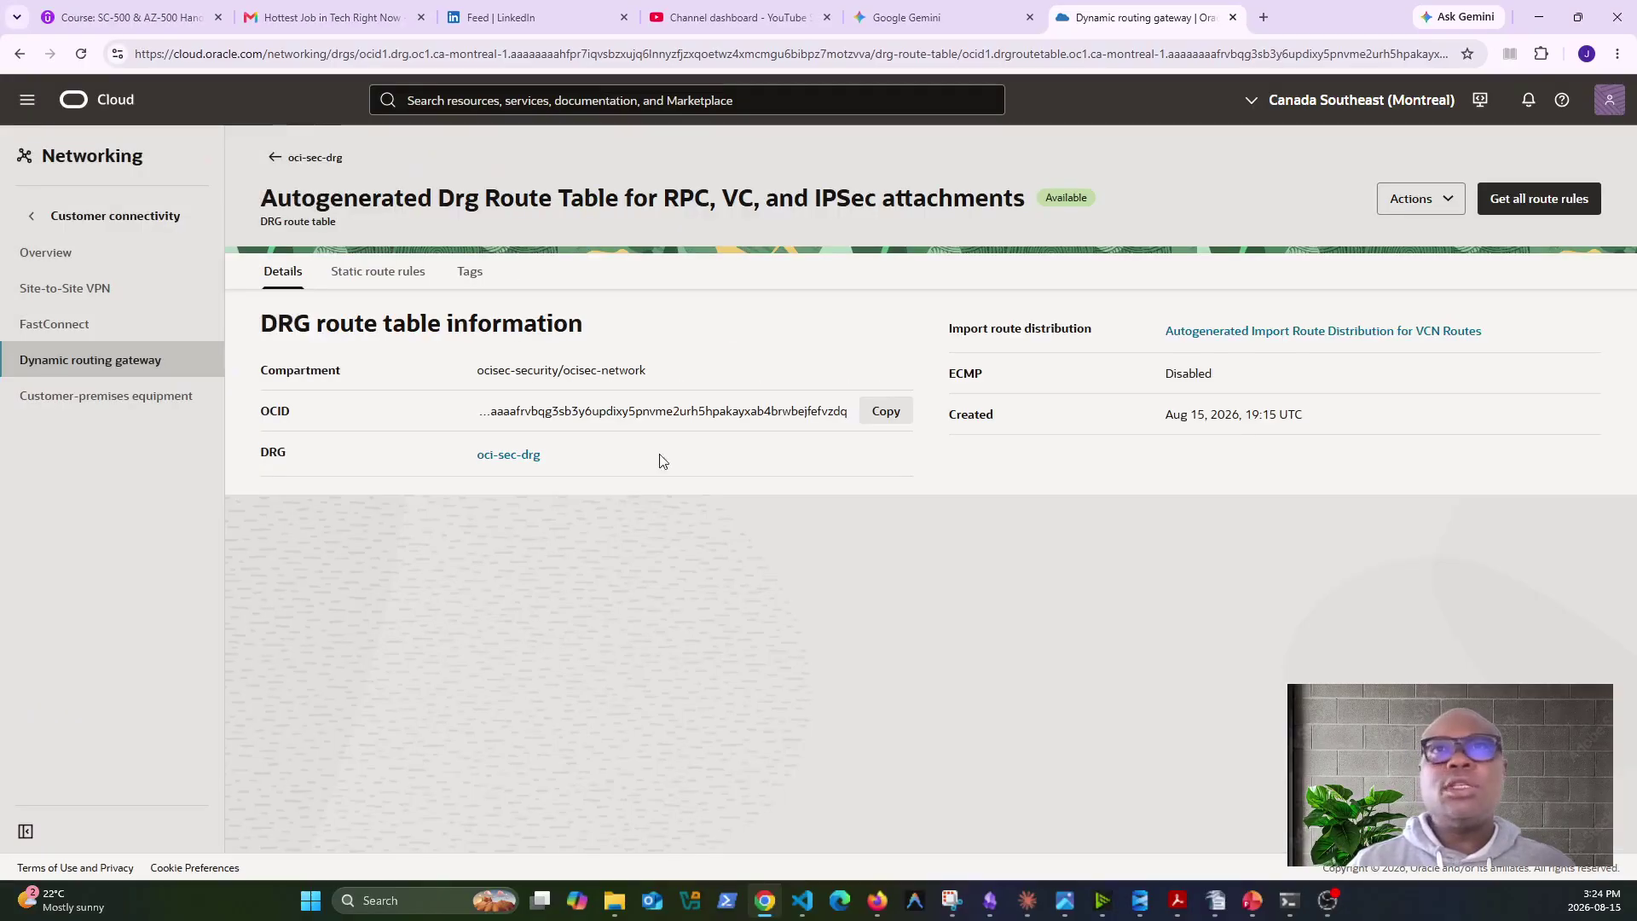
# Return to the oci-sec-drg gateway and review its DRG route tables and VCN attachments.
pyautogui.click(514, 455)
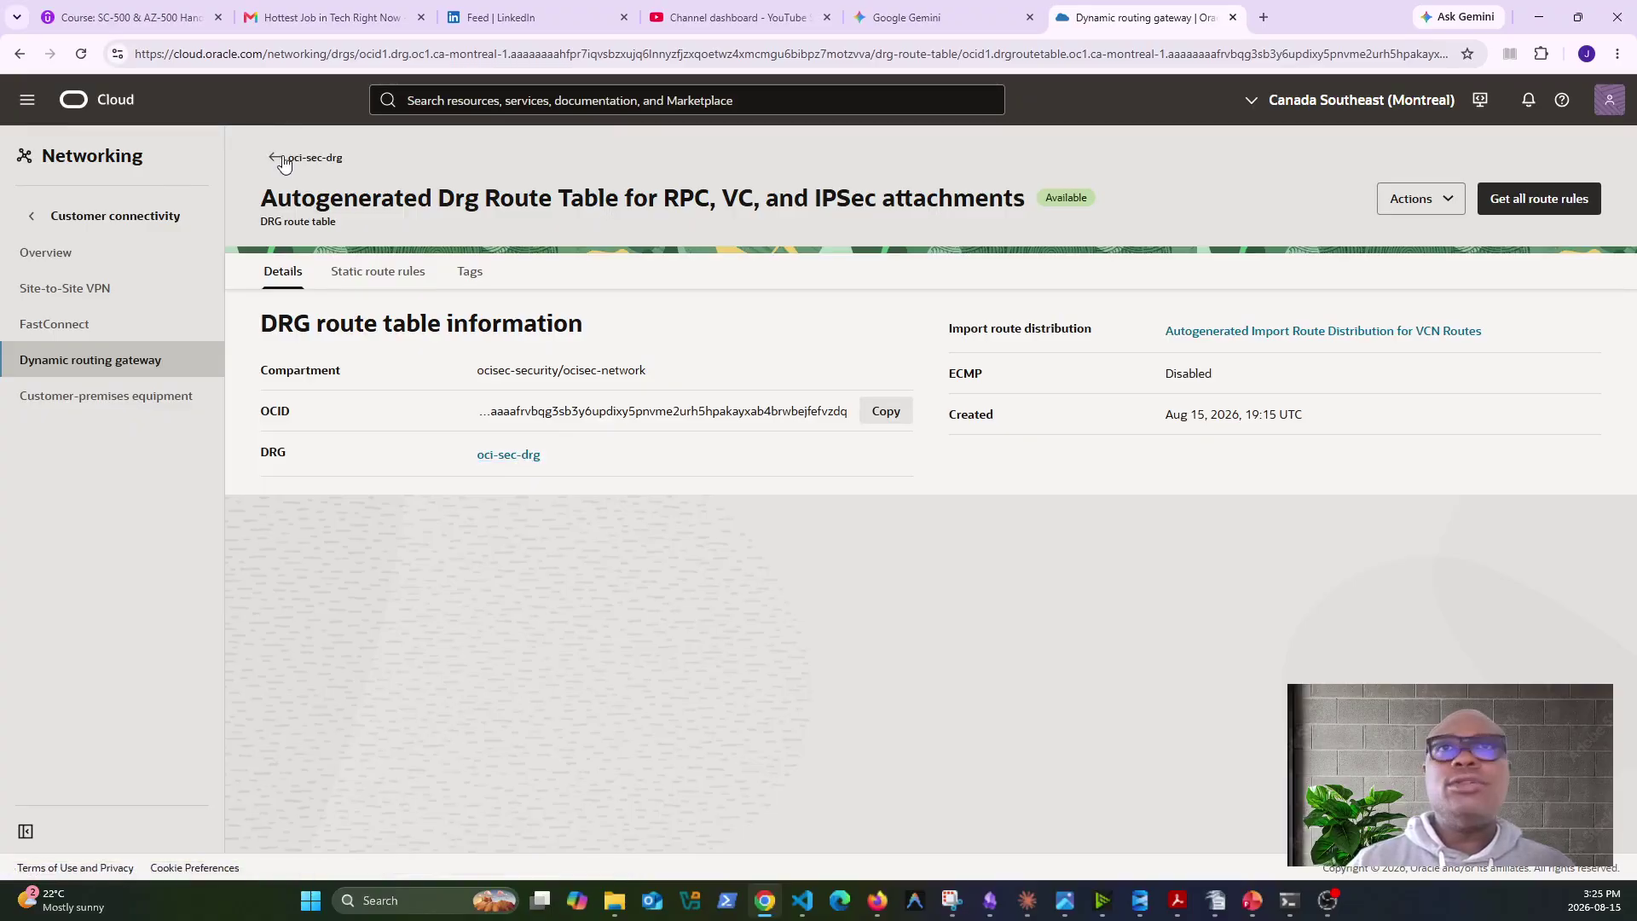
pyautogui.click(501, 465)
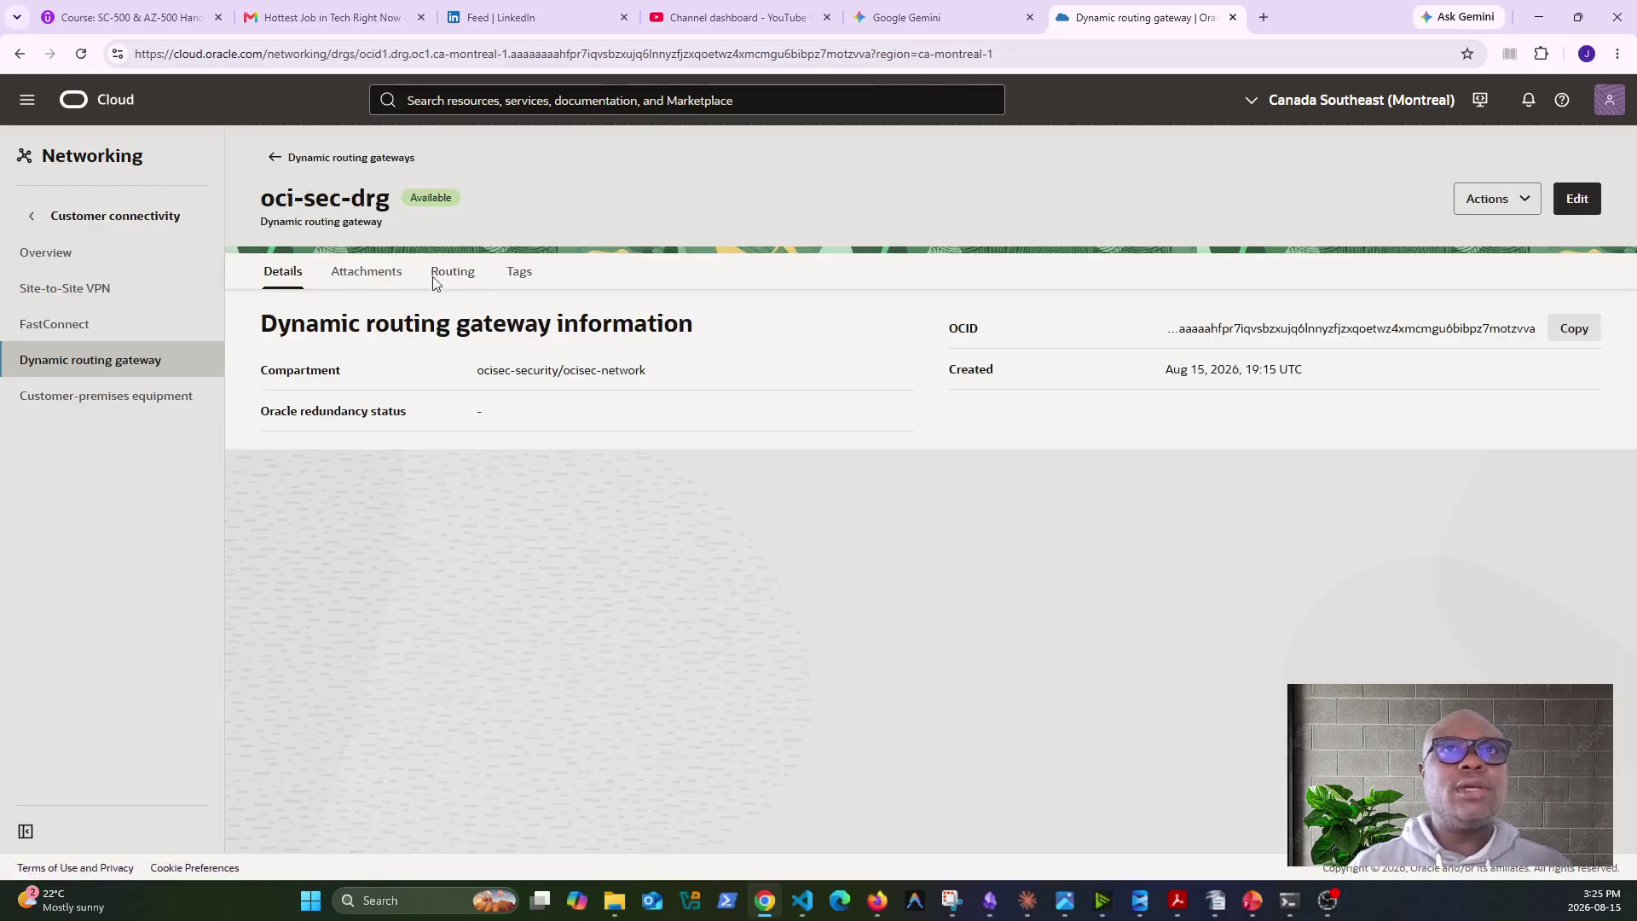
pyautogui.click(445, 275)
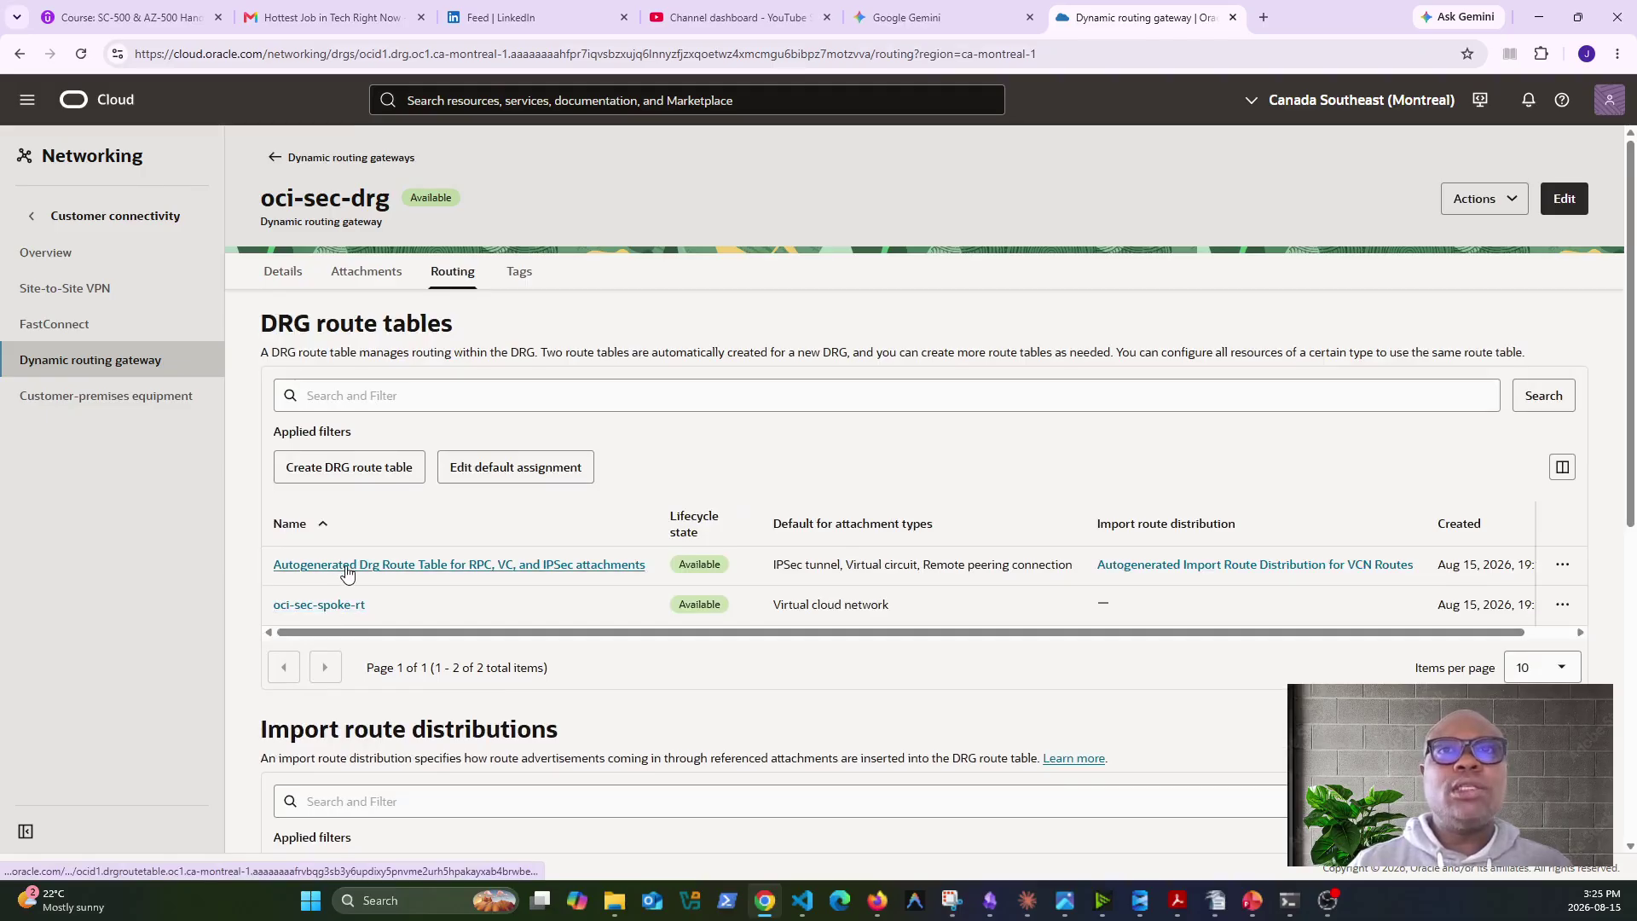
pyautogui.click(367, 275)
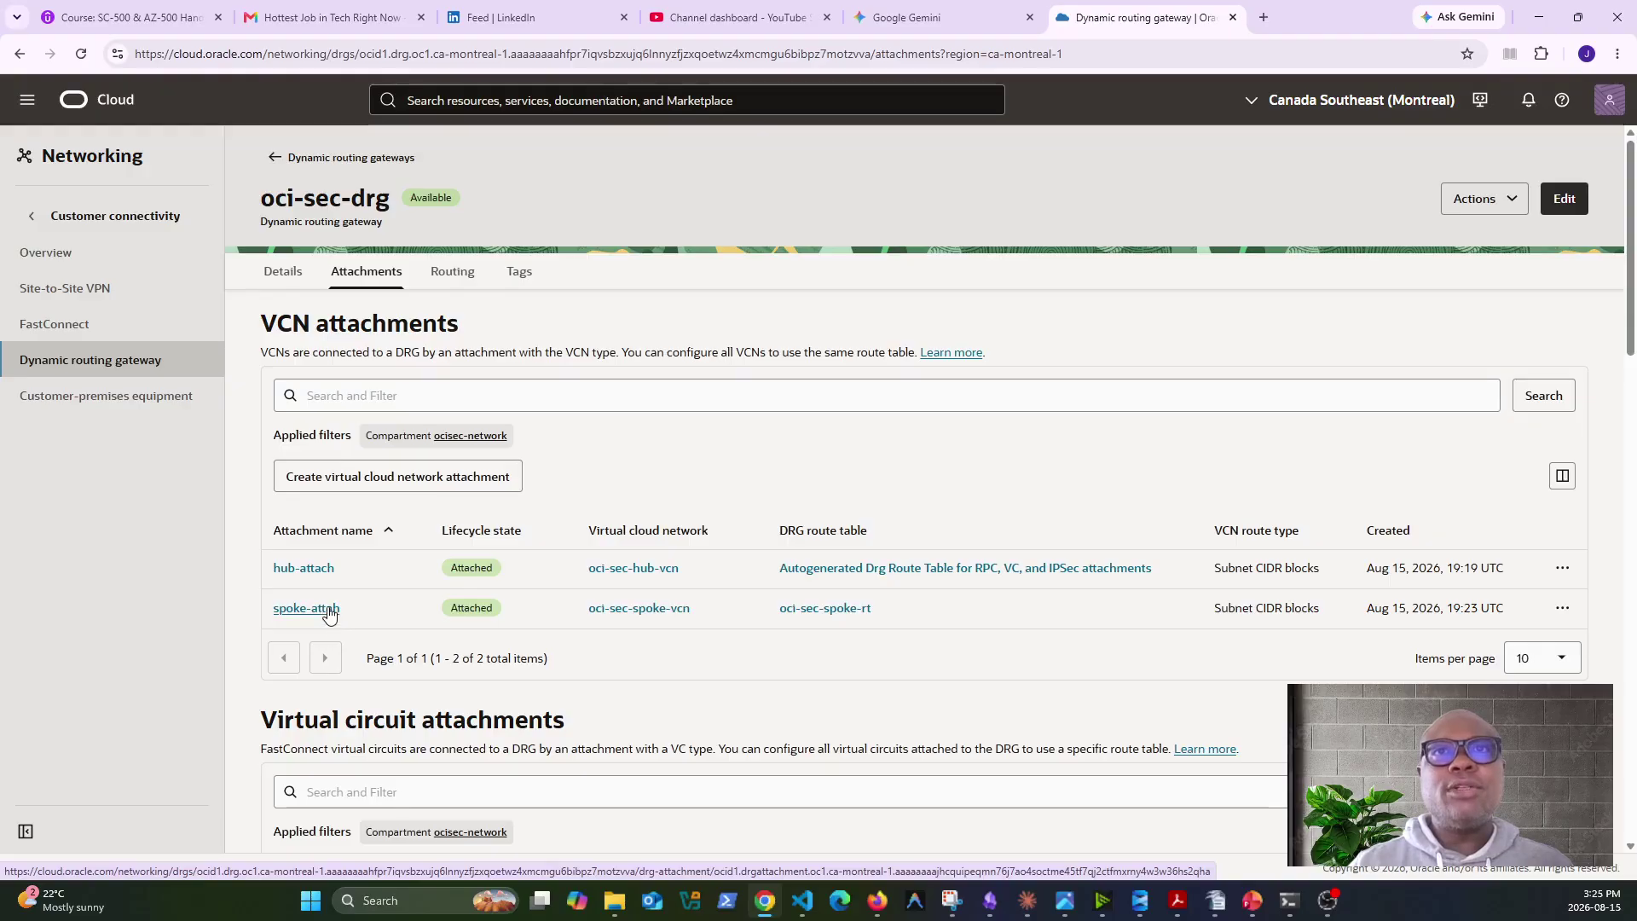
# Start a static route rule in the oci-sec-spoke-rt DRG route table with destination CIDR block 0.0.0.0/0.
pyautogui.click(443, 272)
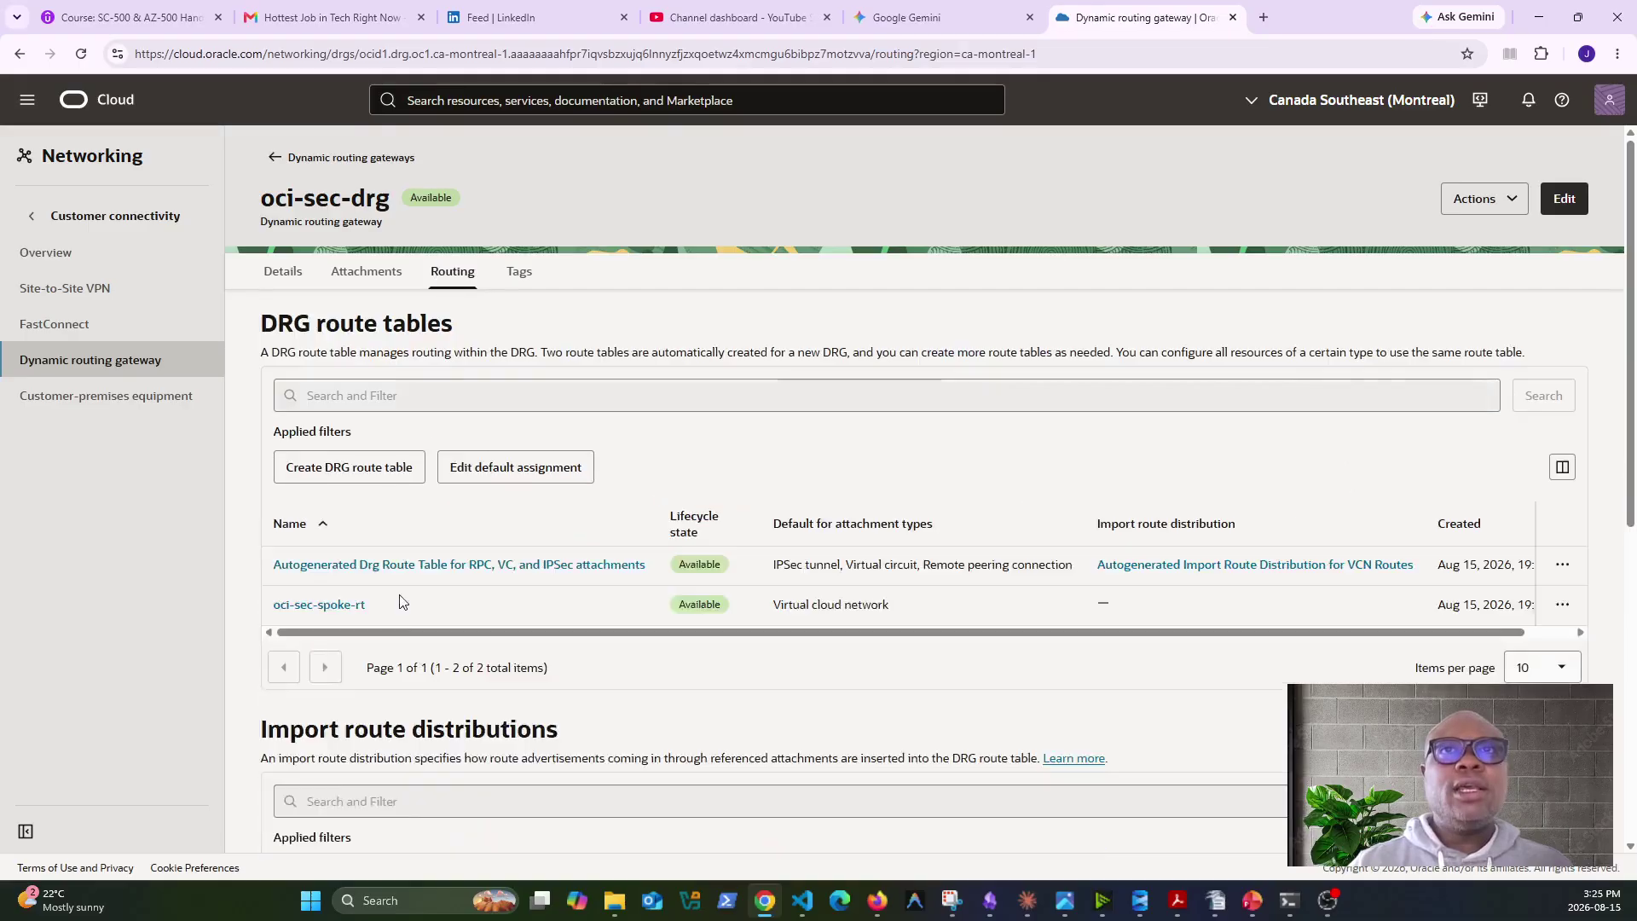
pyautogui.click(321, 611)
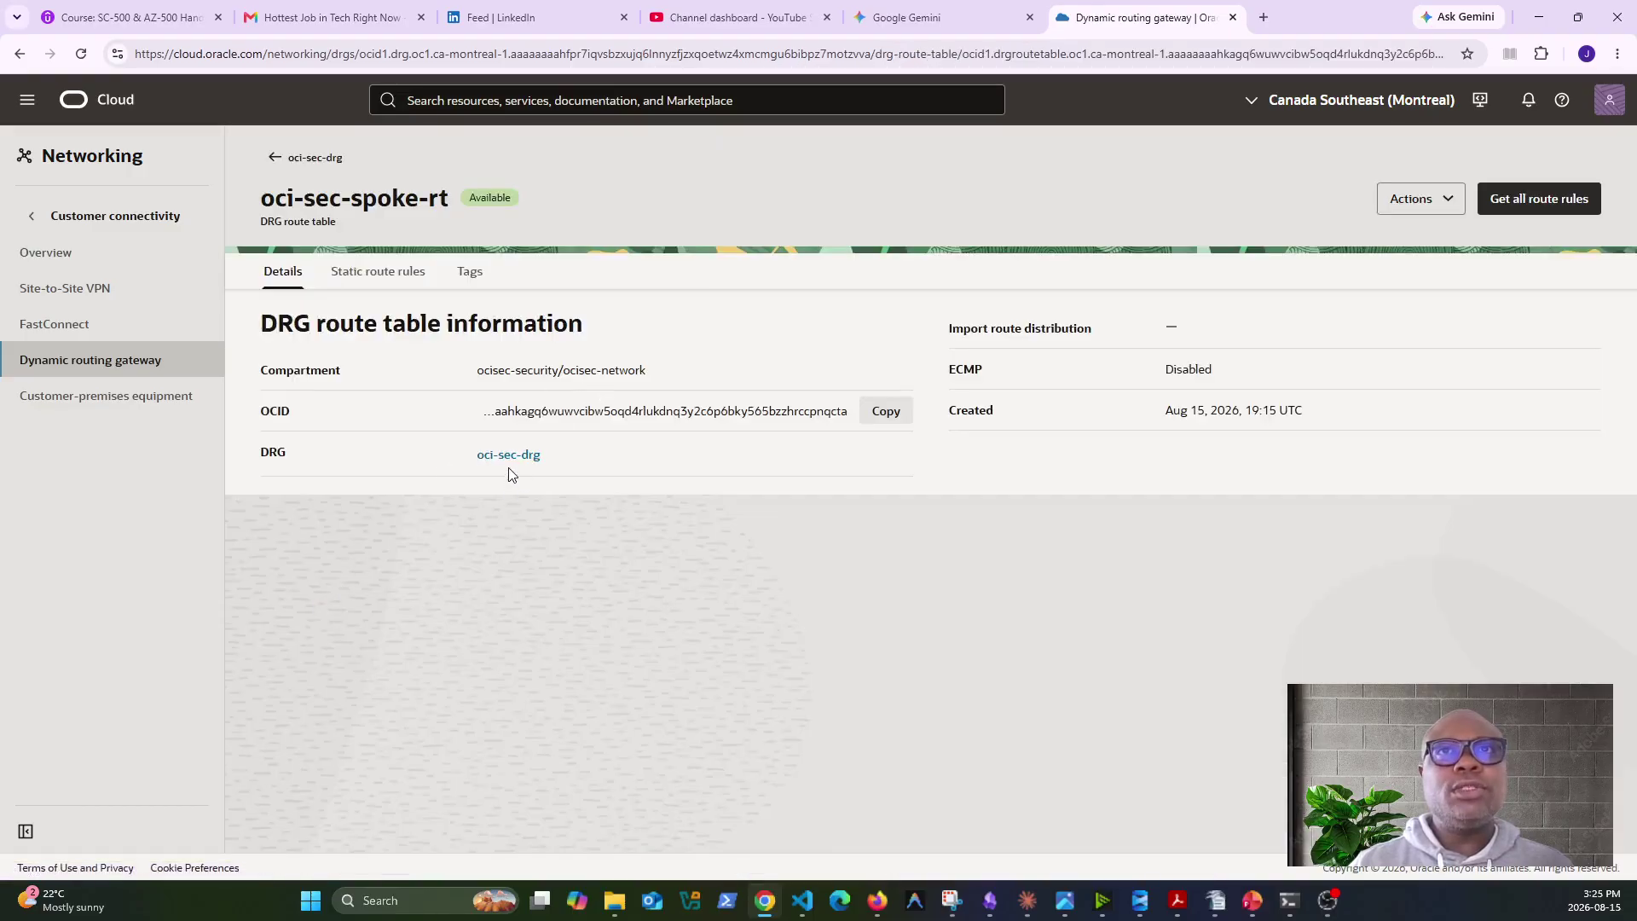
pyautogui.click(382, 273)
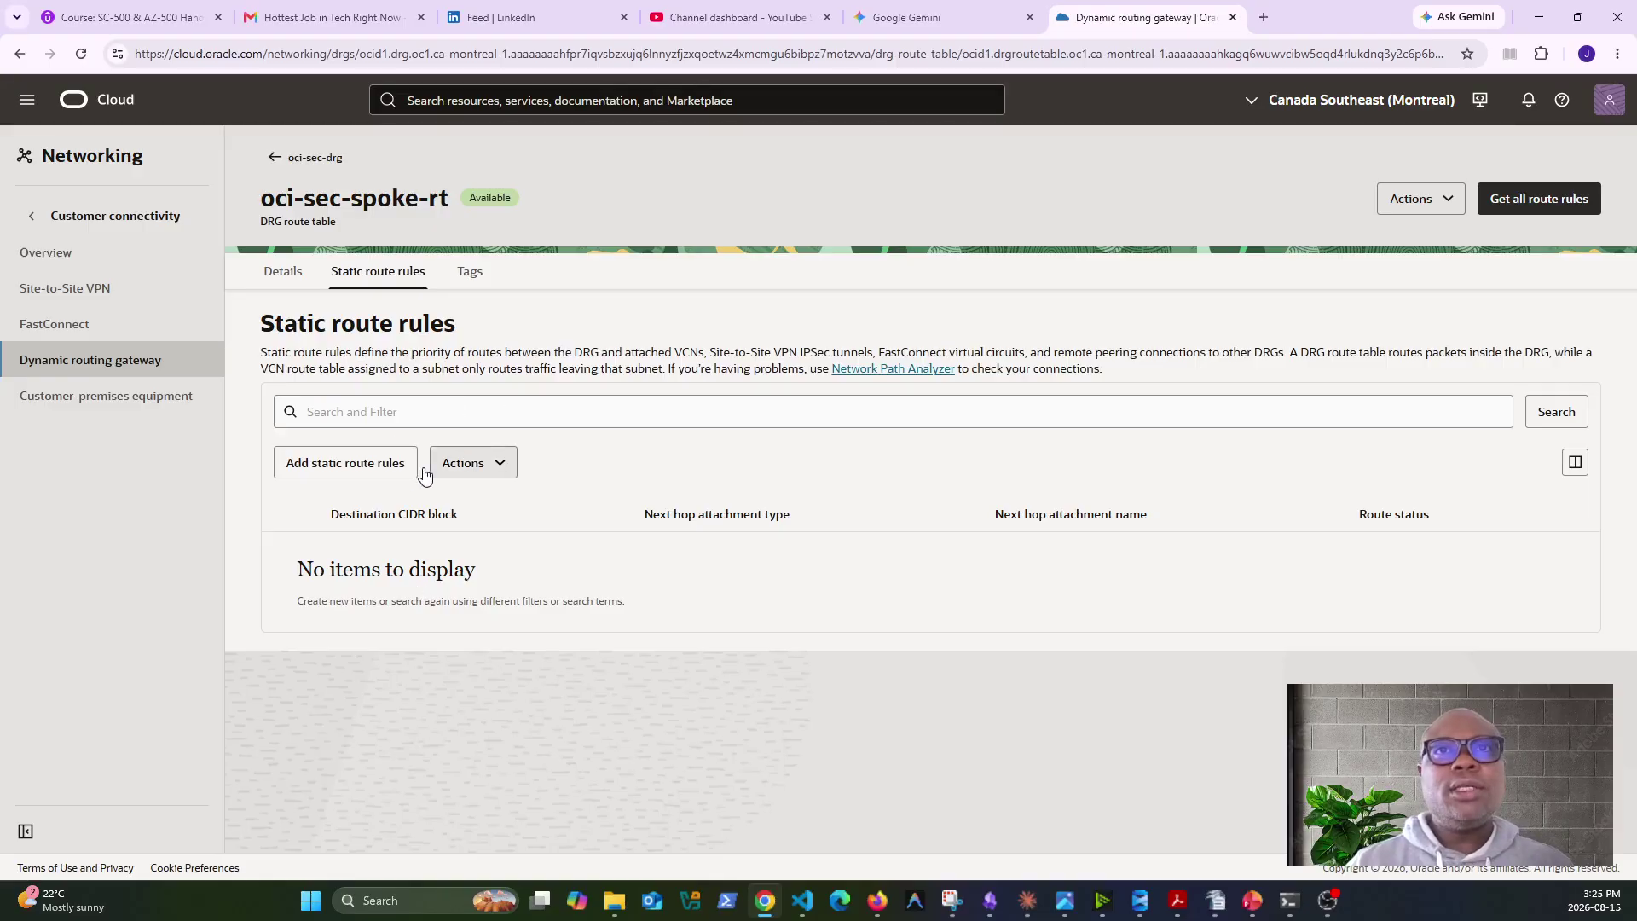
pyautogui.click(388, 462)
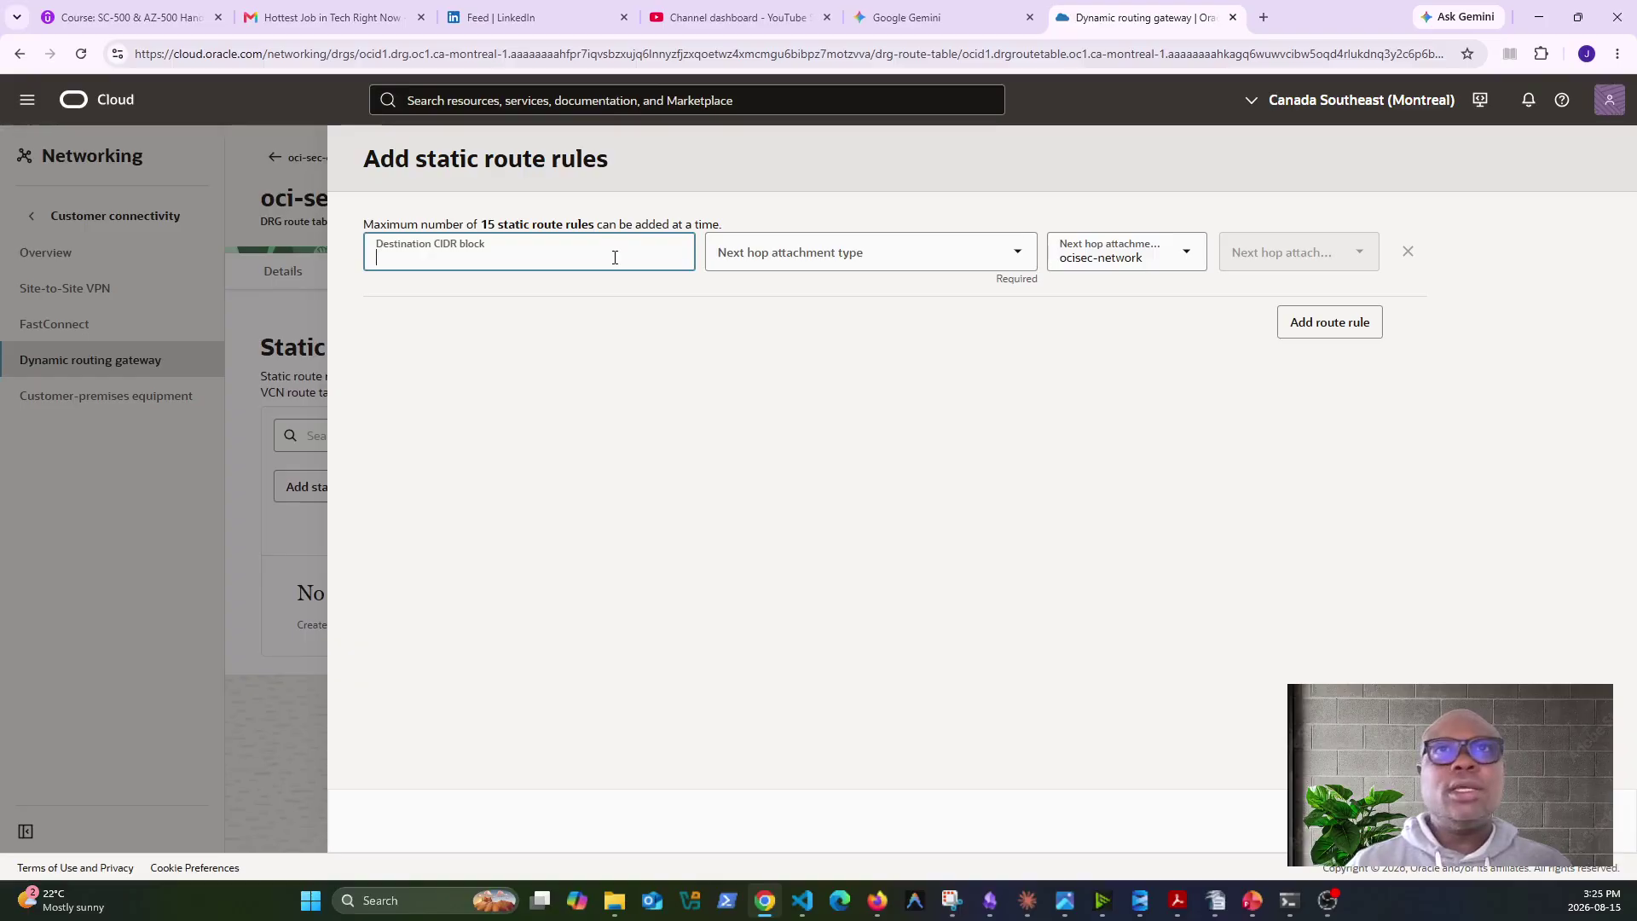
pyautogui.write('0')
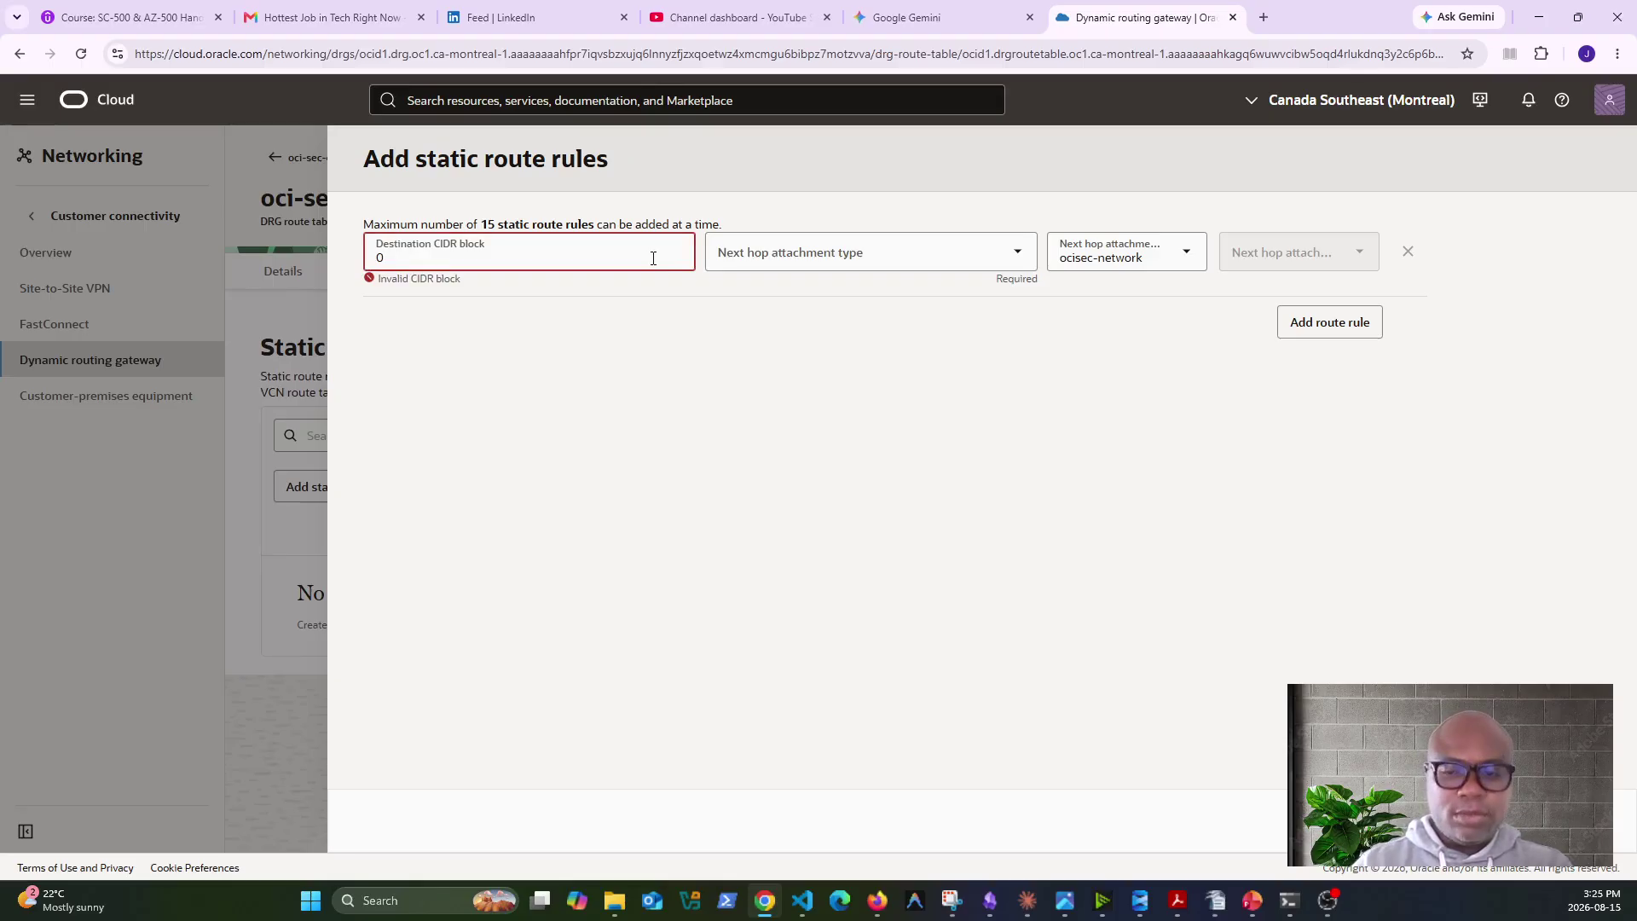
pyautogui.write('.0.')
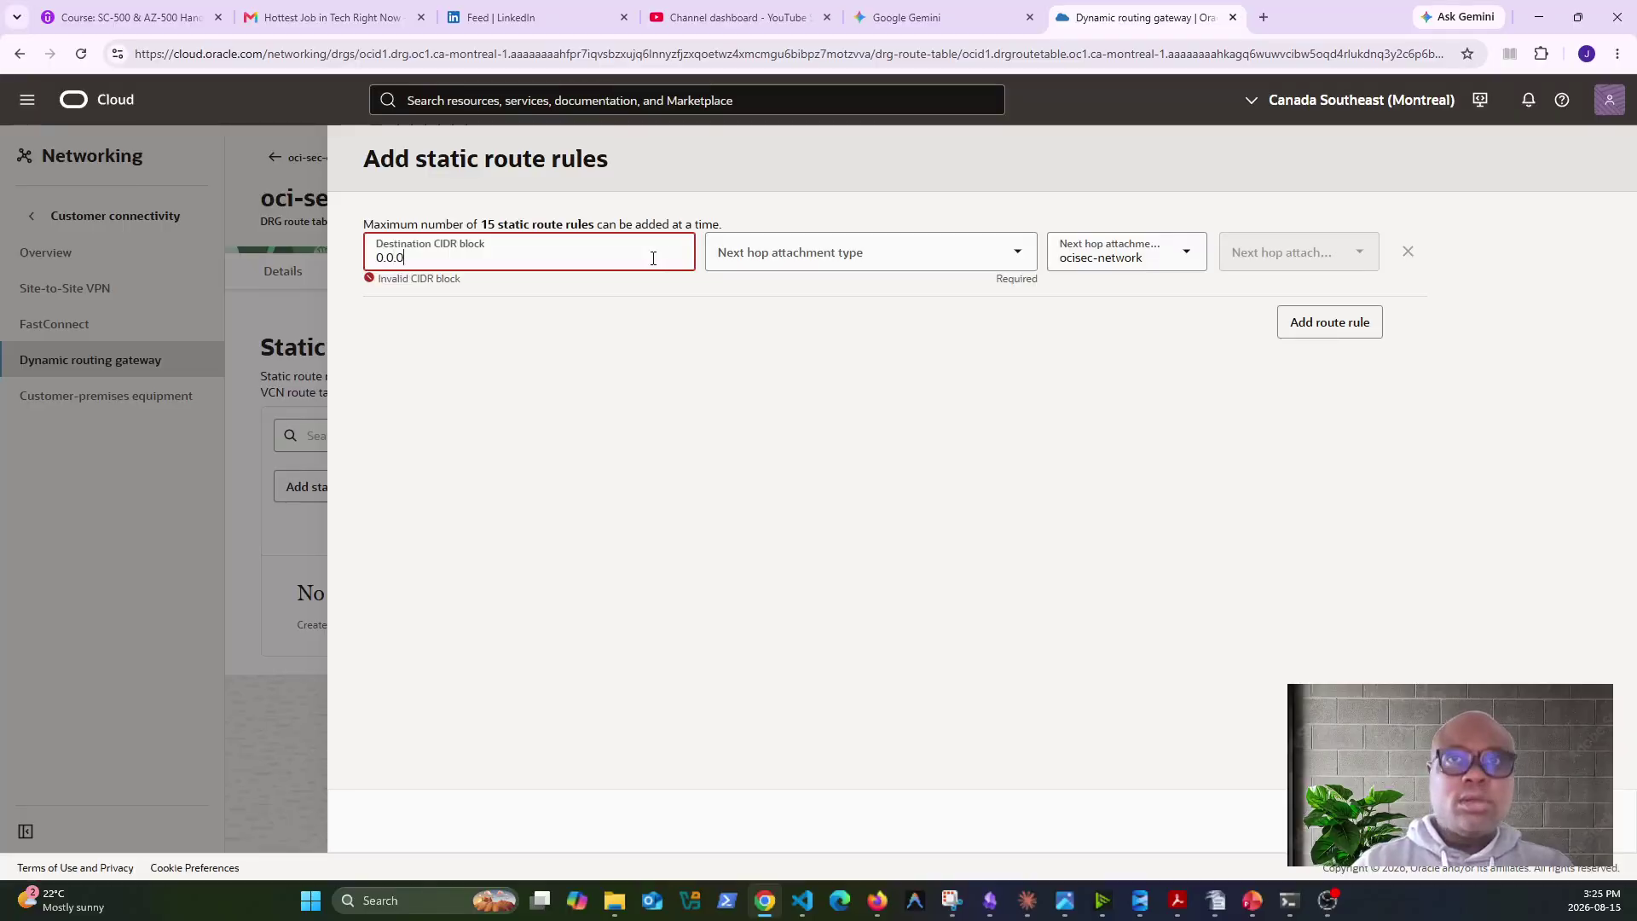
pyautogui.write('0.0/0')
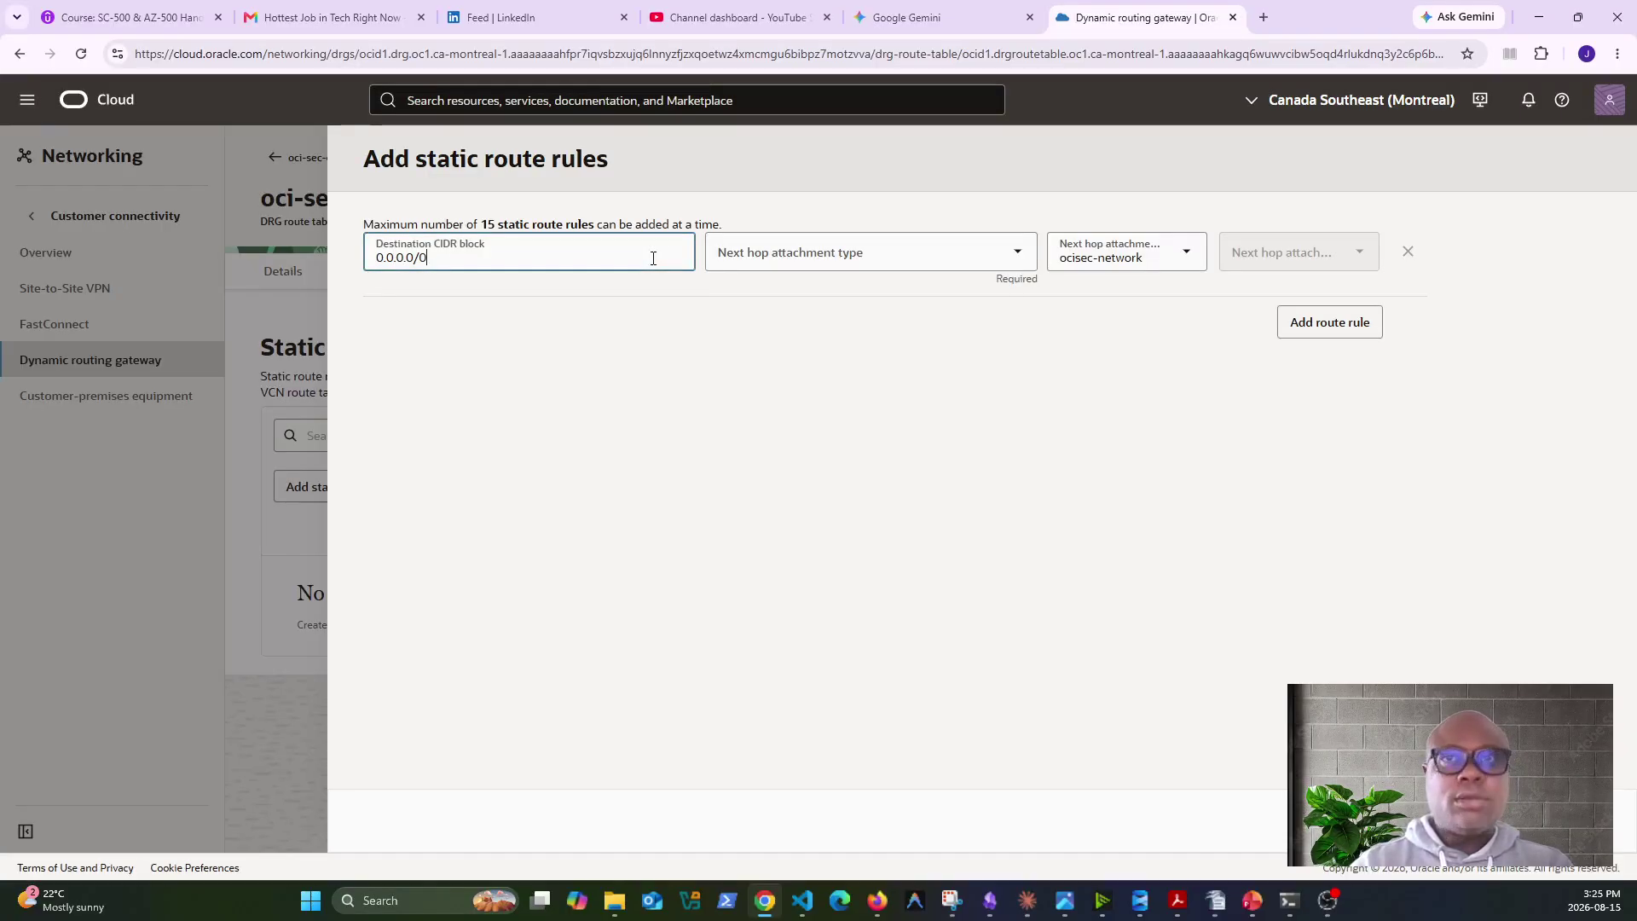
# Set the static rule's next hop to the Virtual Cloud Network attachment spoke-attah in the ocisec-network compartment.
pyautogui.click(792, 256)
pyautogui.click(788, 301)
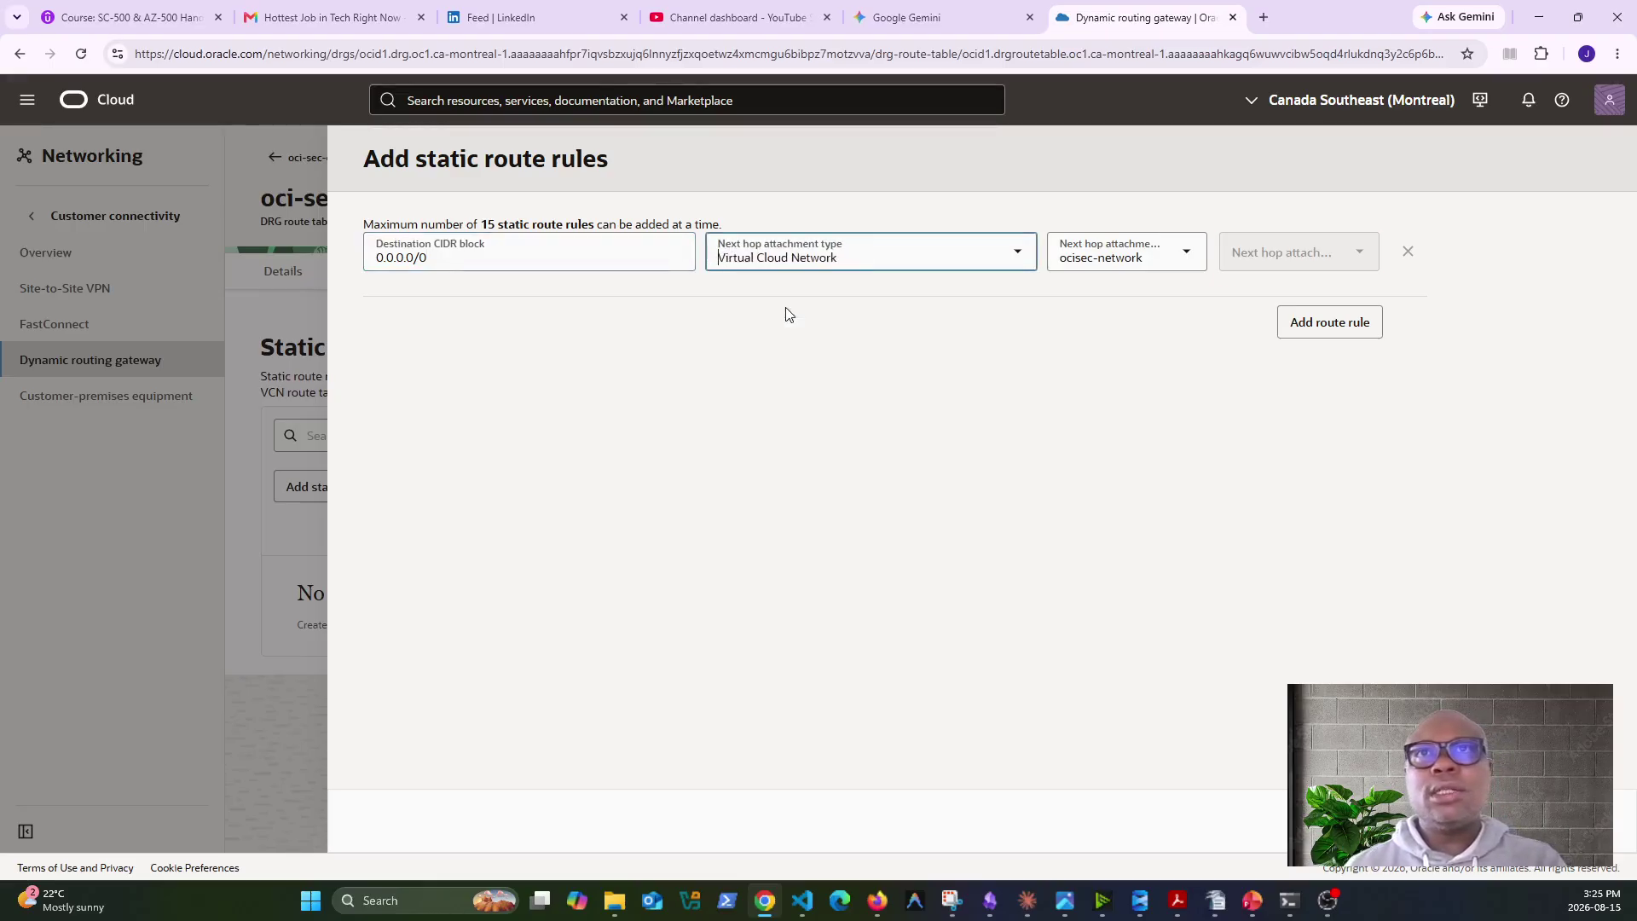
pyautogui.click(1132, 258)
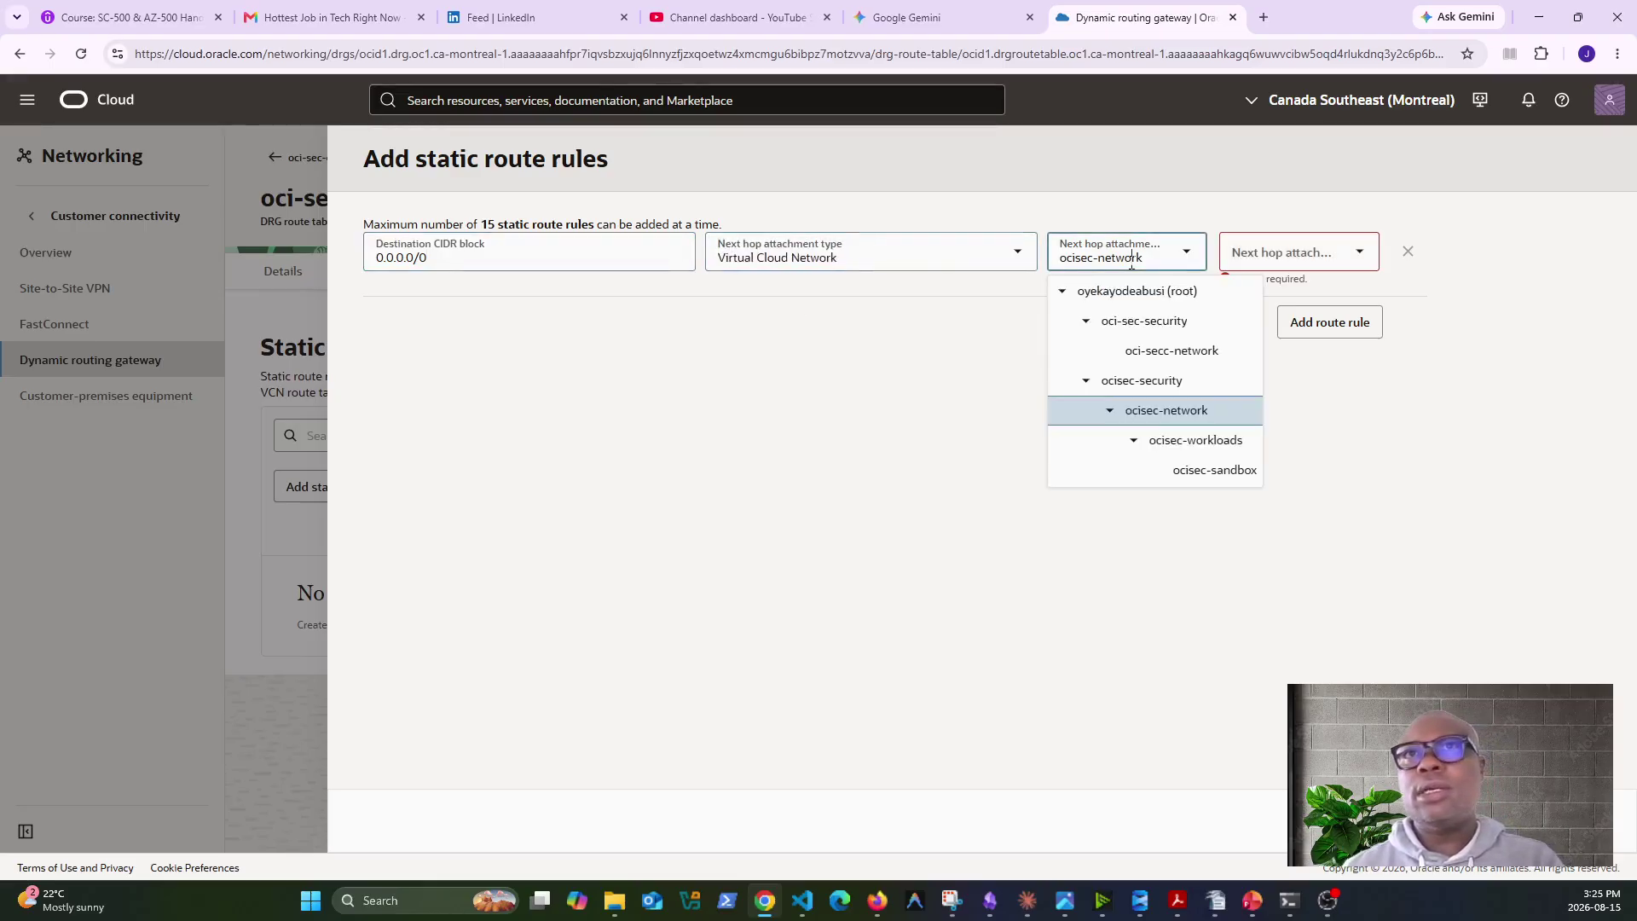
pyautogui.click(1287, 251)
pyautogui.click(1278, 298)
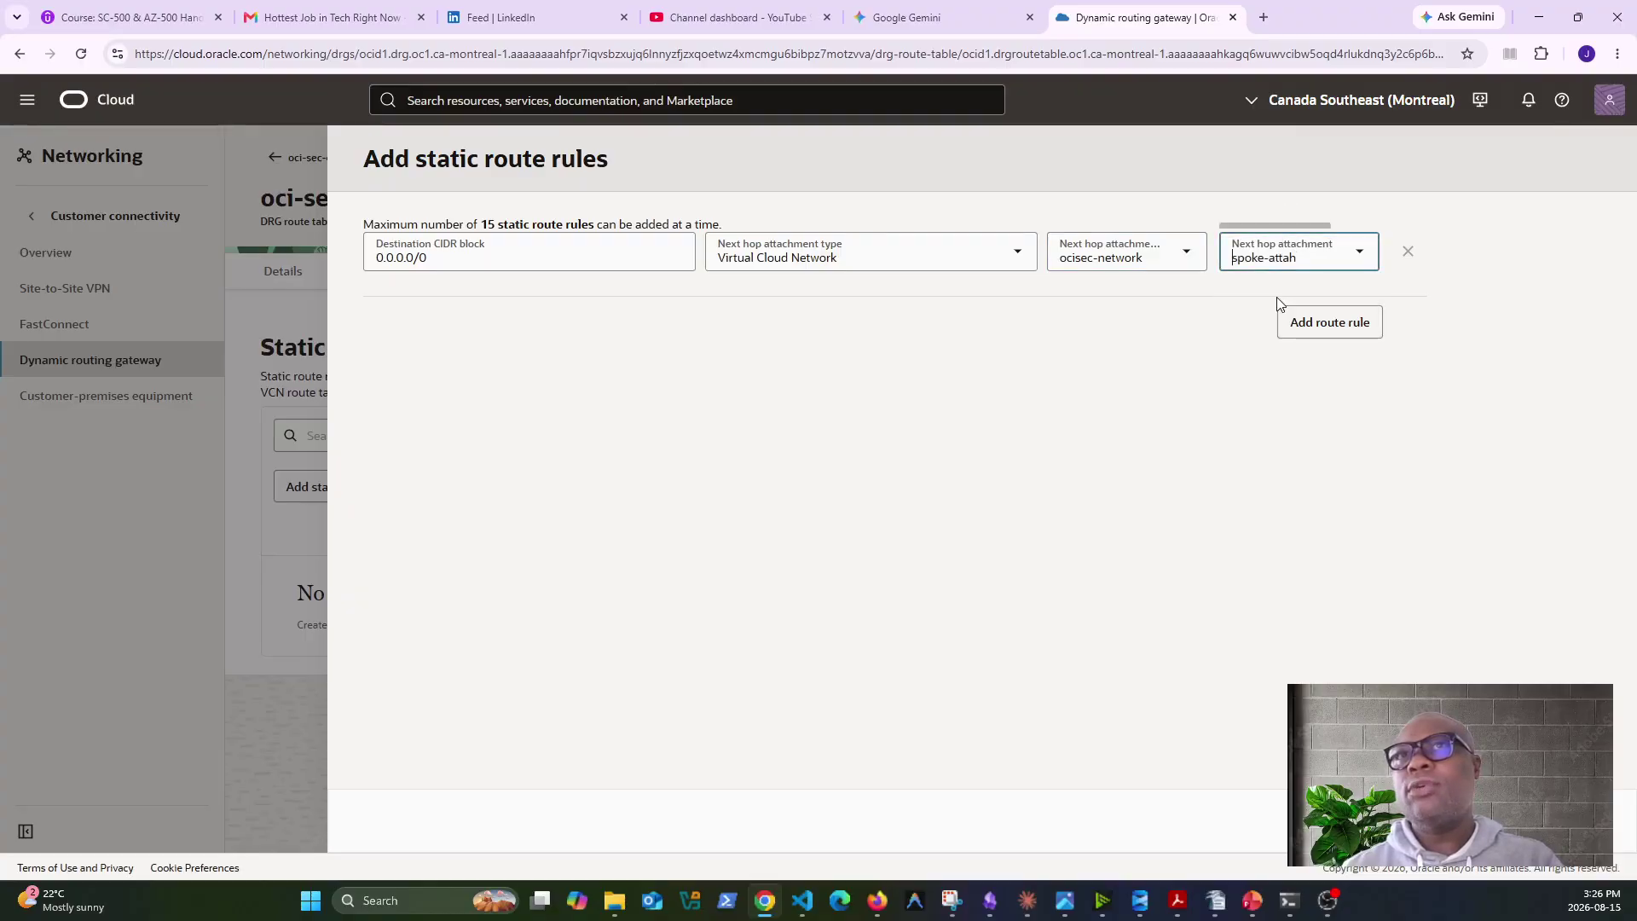
pyautogui.press('Return')
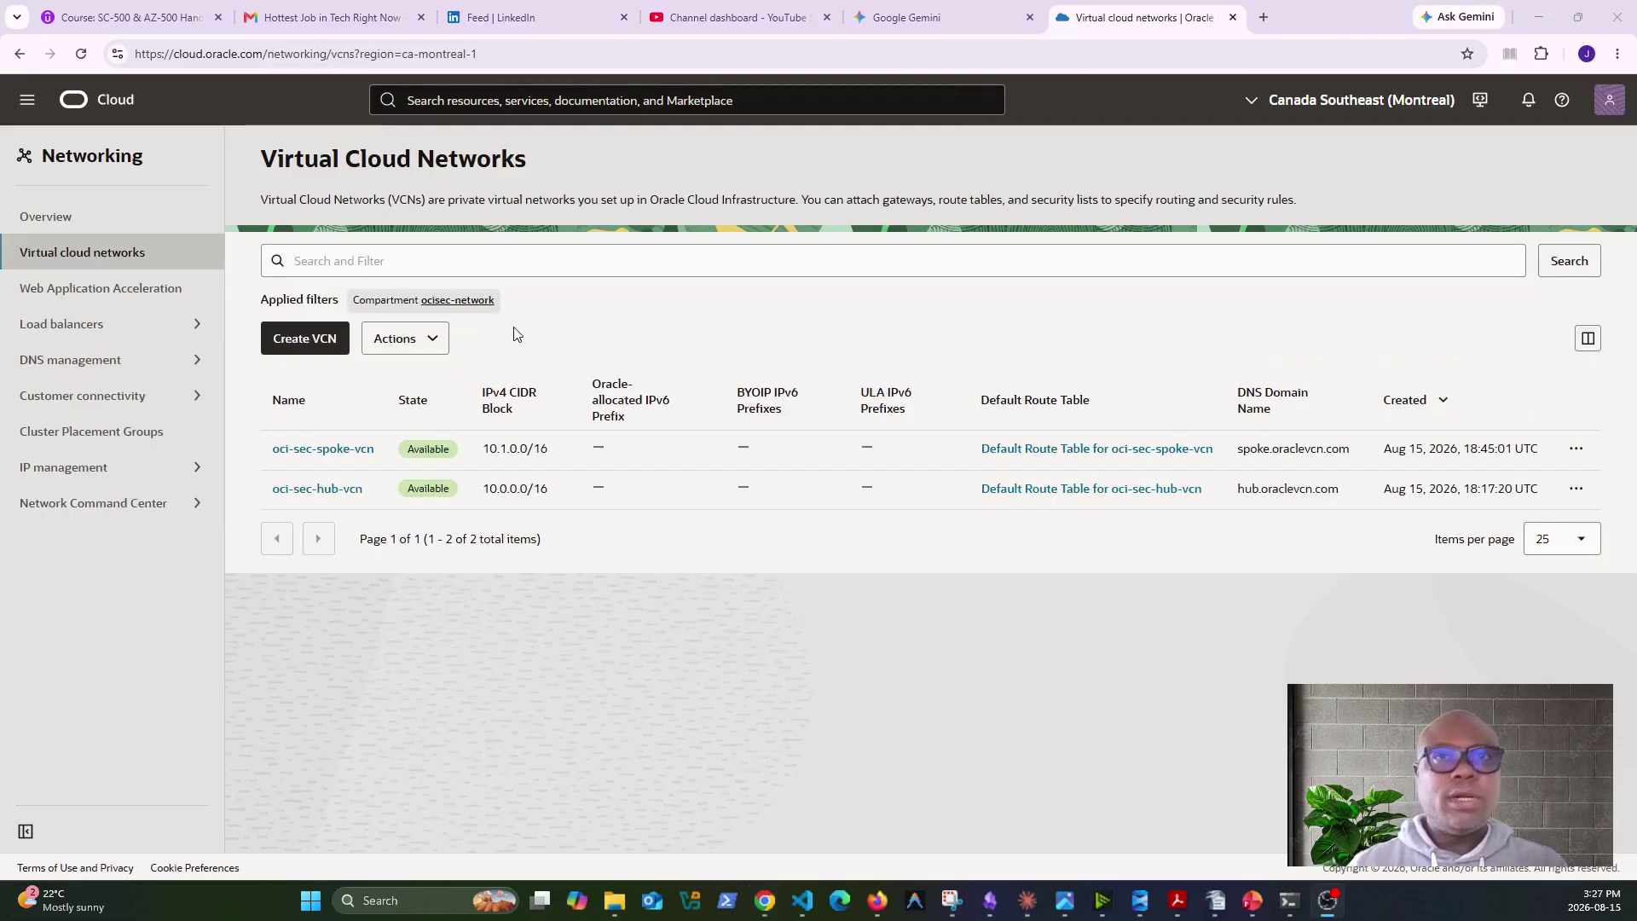
# Open the oci-sec-spoke-db subnet of oci-sec-spoke-vcn and check which route table it uses.
pyautogui.click(340, 458)
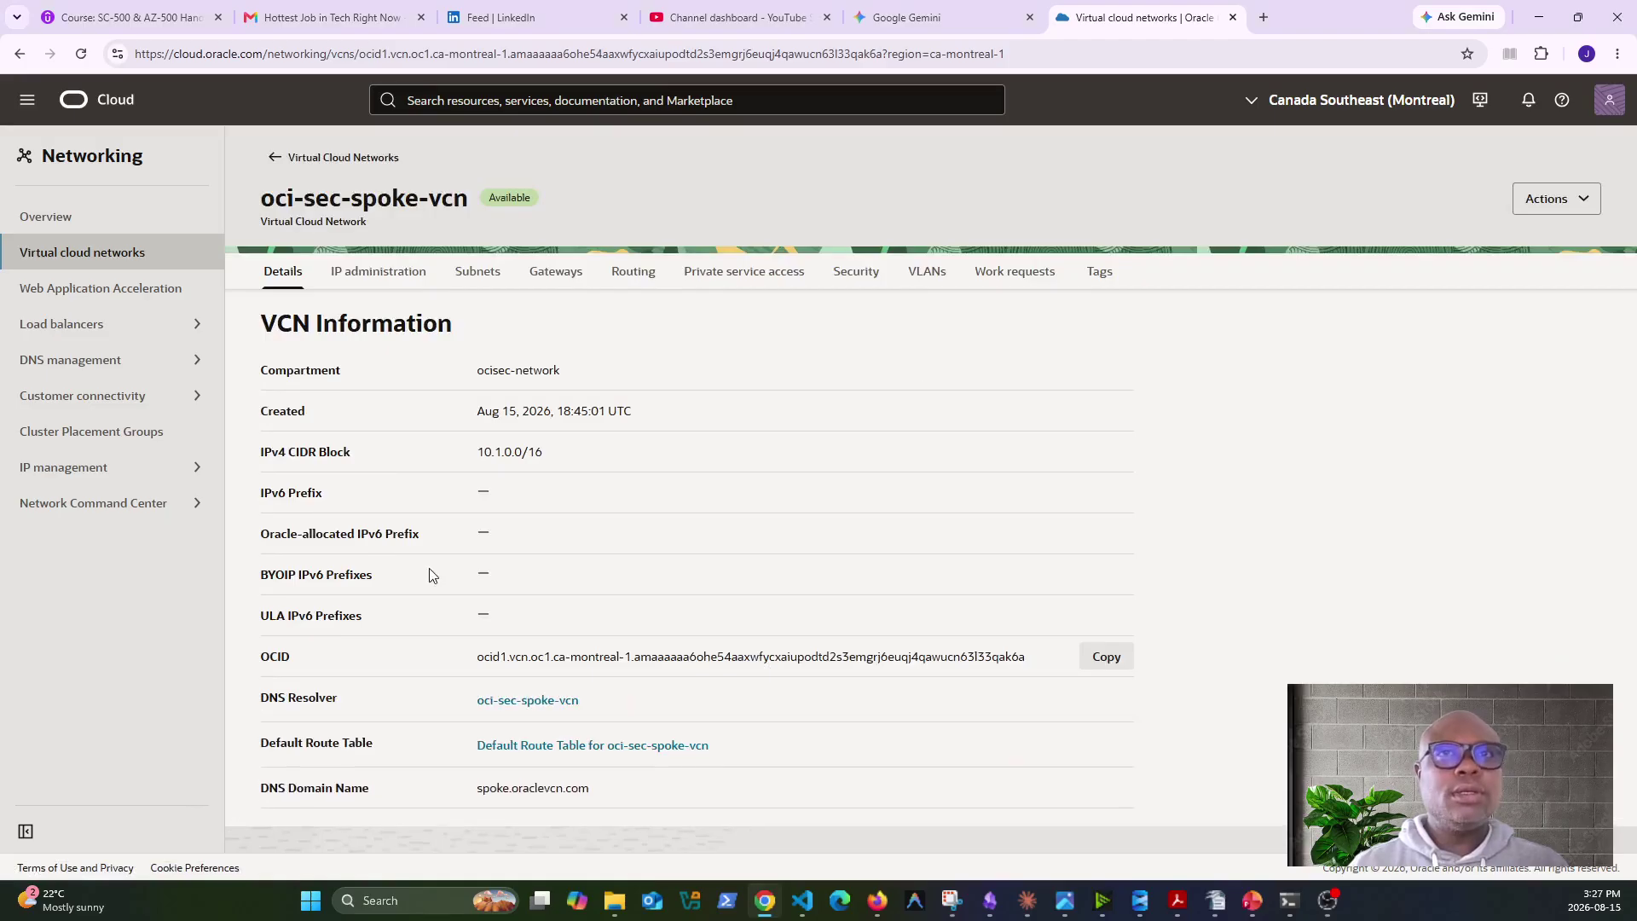
pyautogui.click(479, 274)
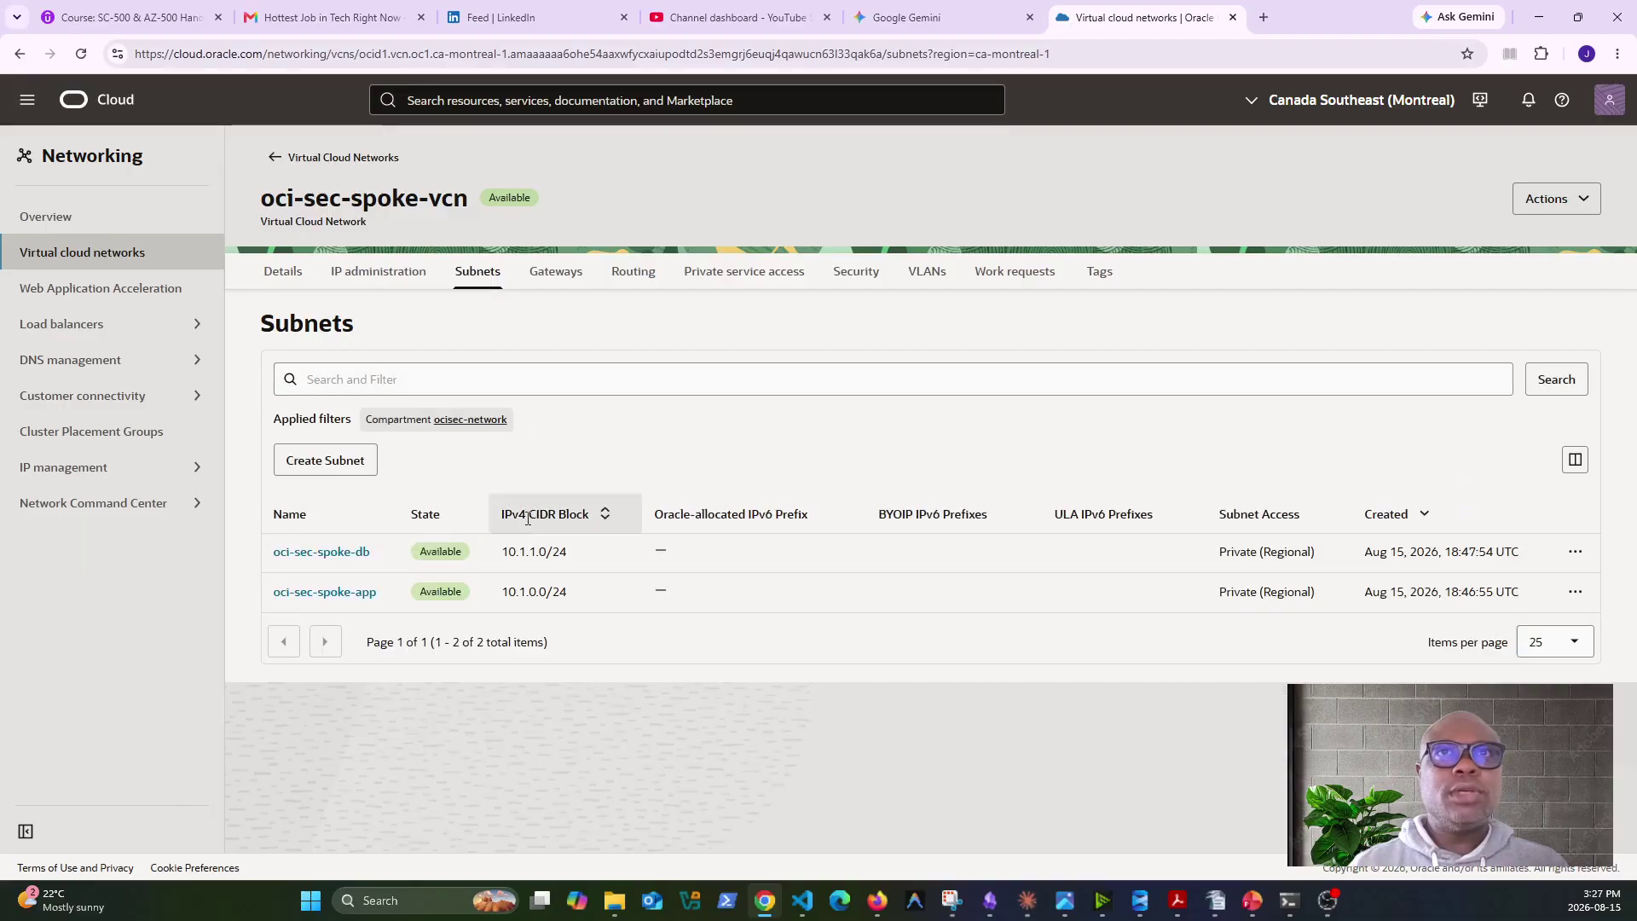
pyautogui.click(331, 552)
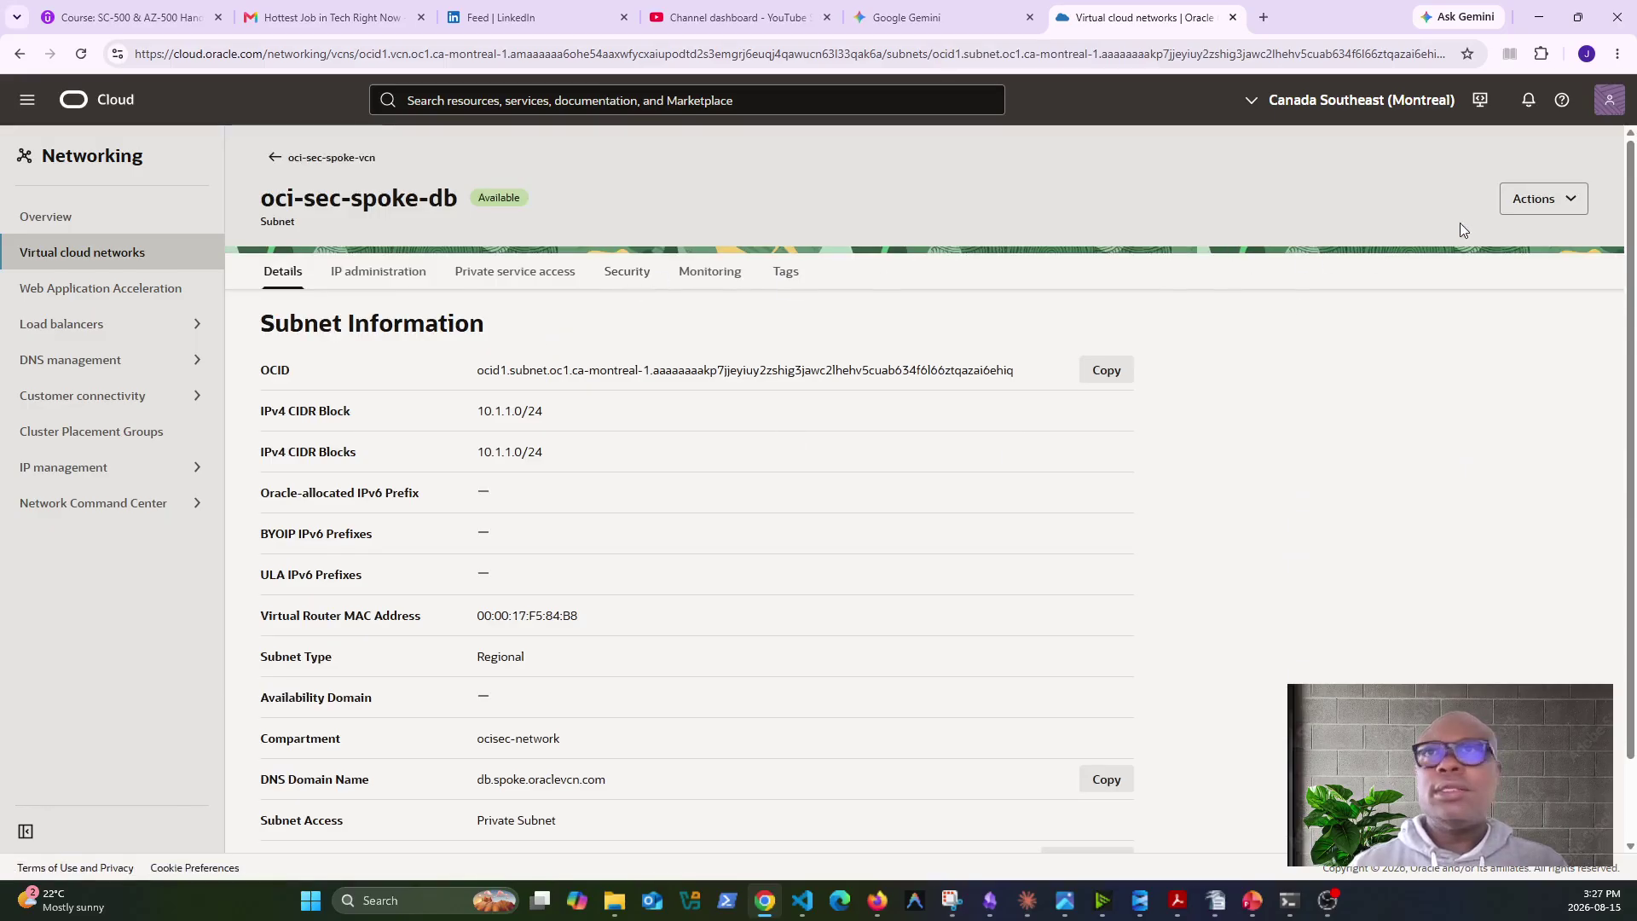
pyautogui.scroll(-1, 582, 594)
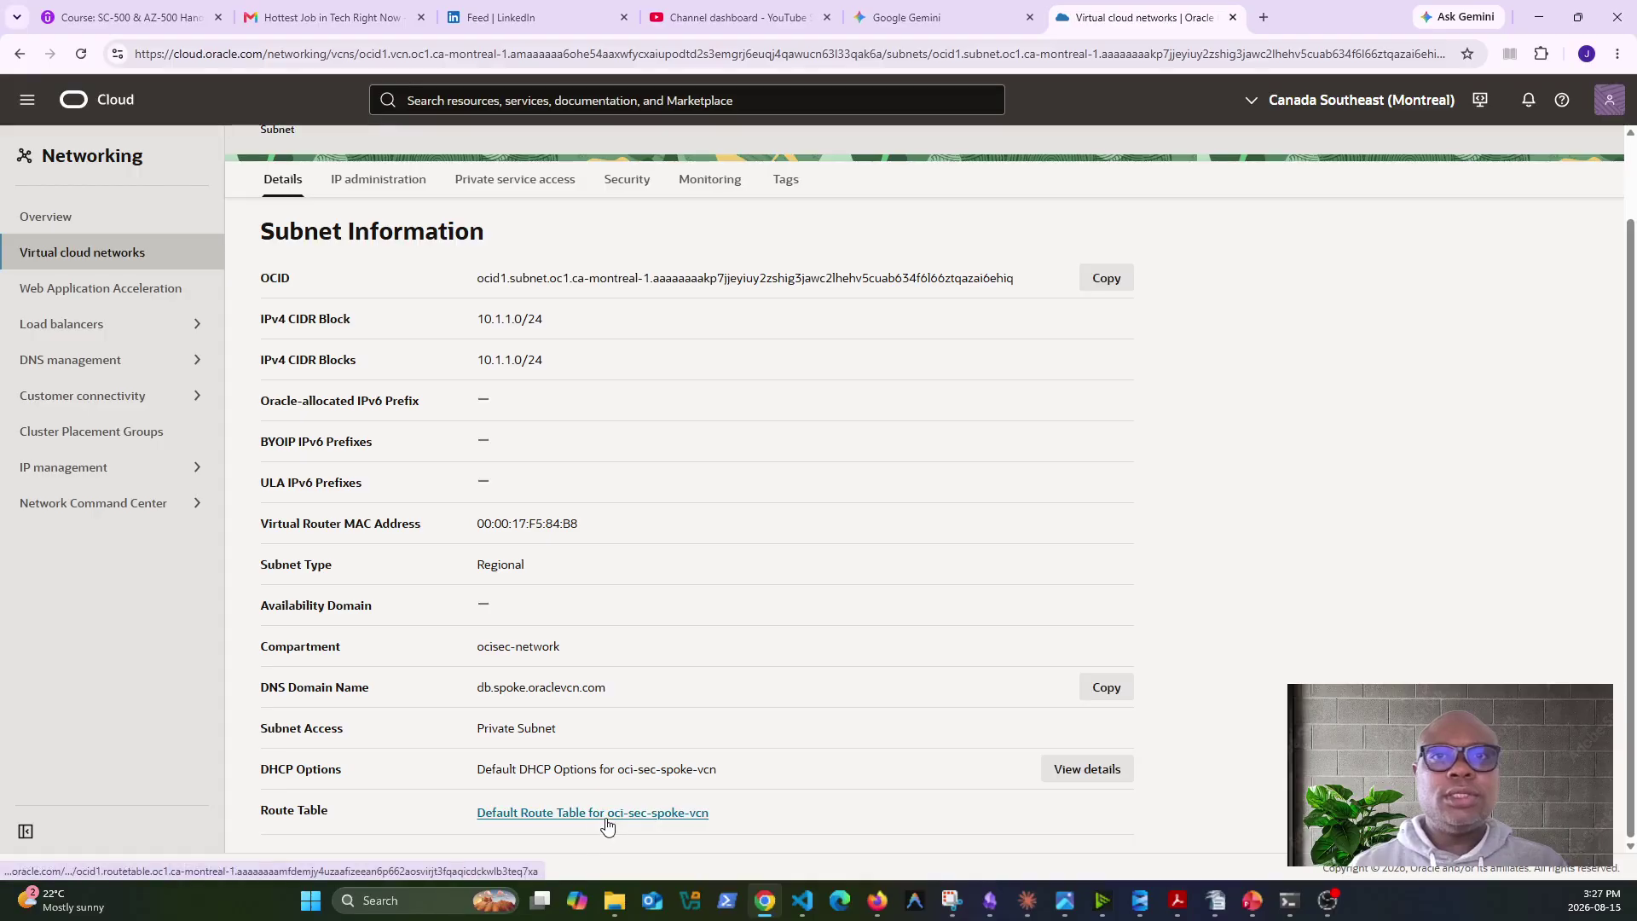
pyautogui.scroll(1, 1492, 317)
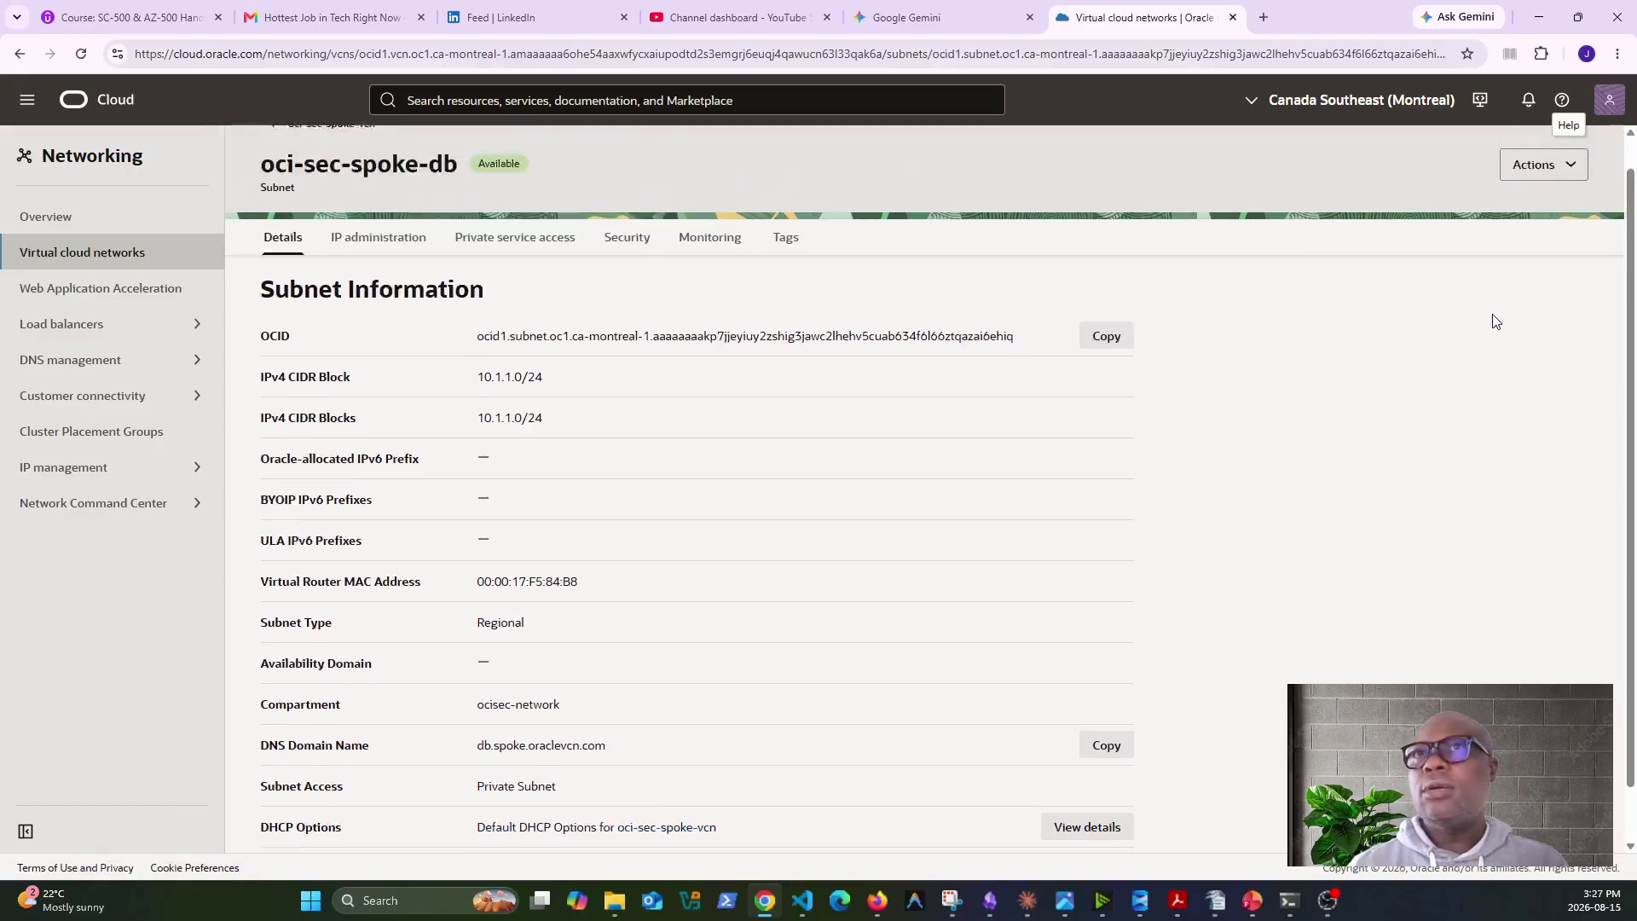
# Edit the oci-sec-spoke-db subnet and check the route tables offered for the ocisec-network compartment.
pyautogui.click(1573, 203)
pyautogui.click(1538, 245)
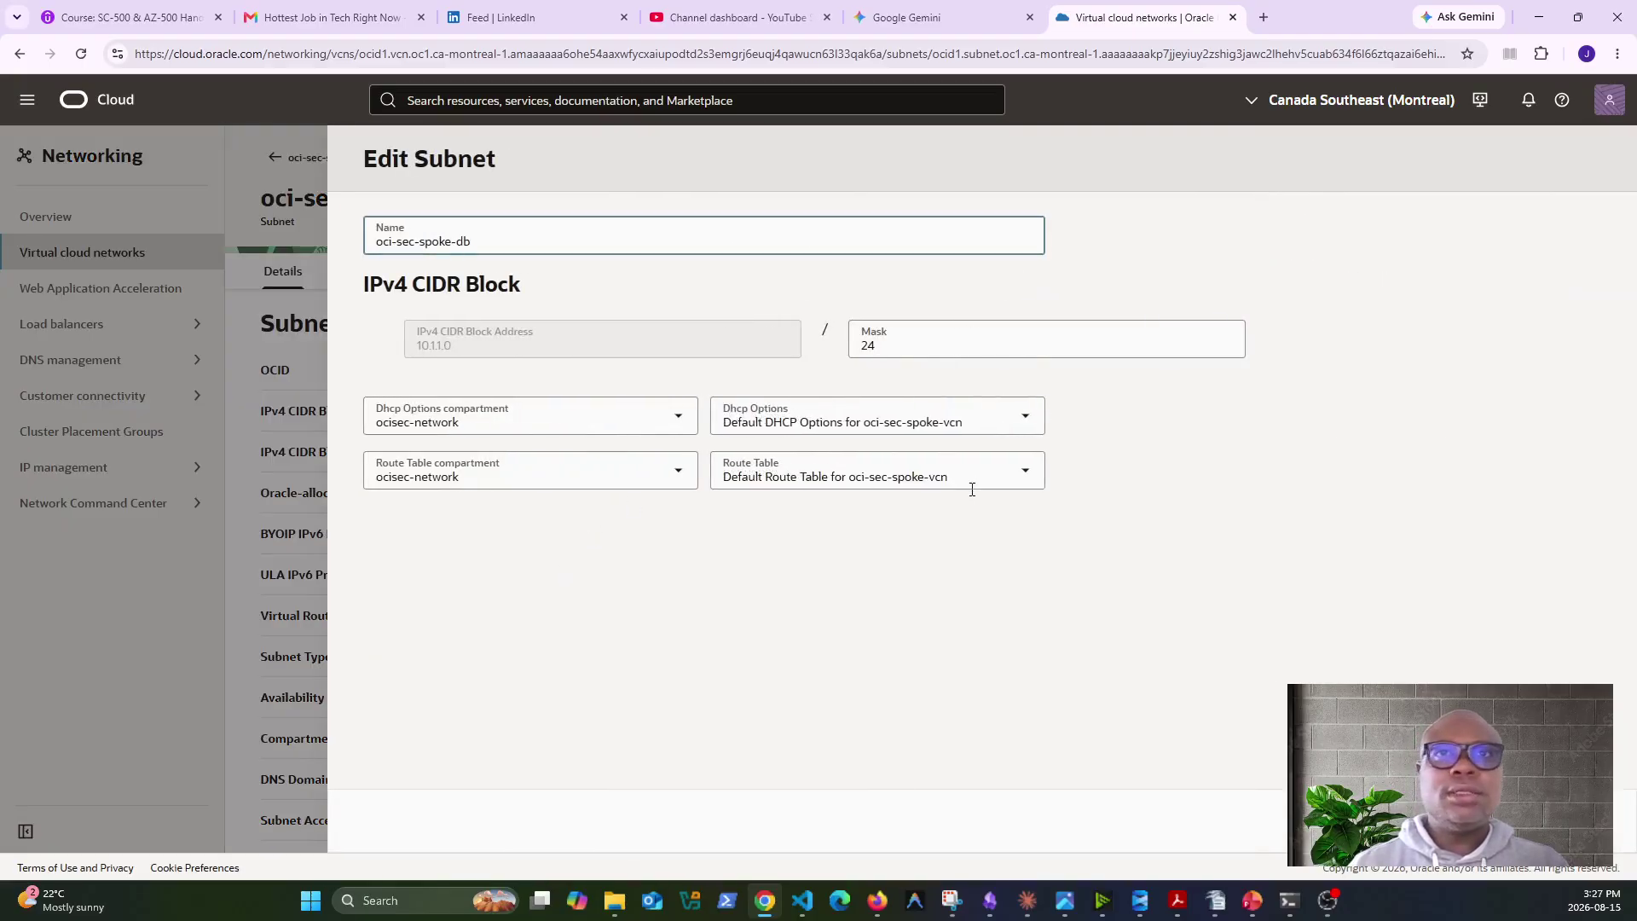
pyautogui.click(979, 476)
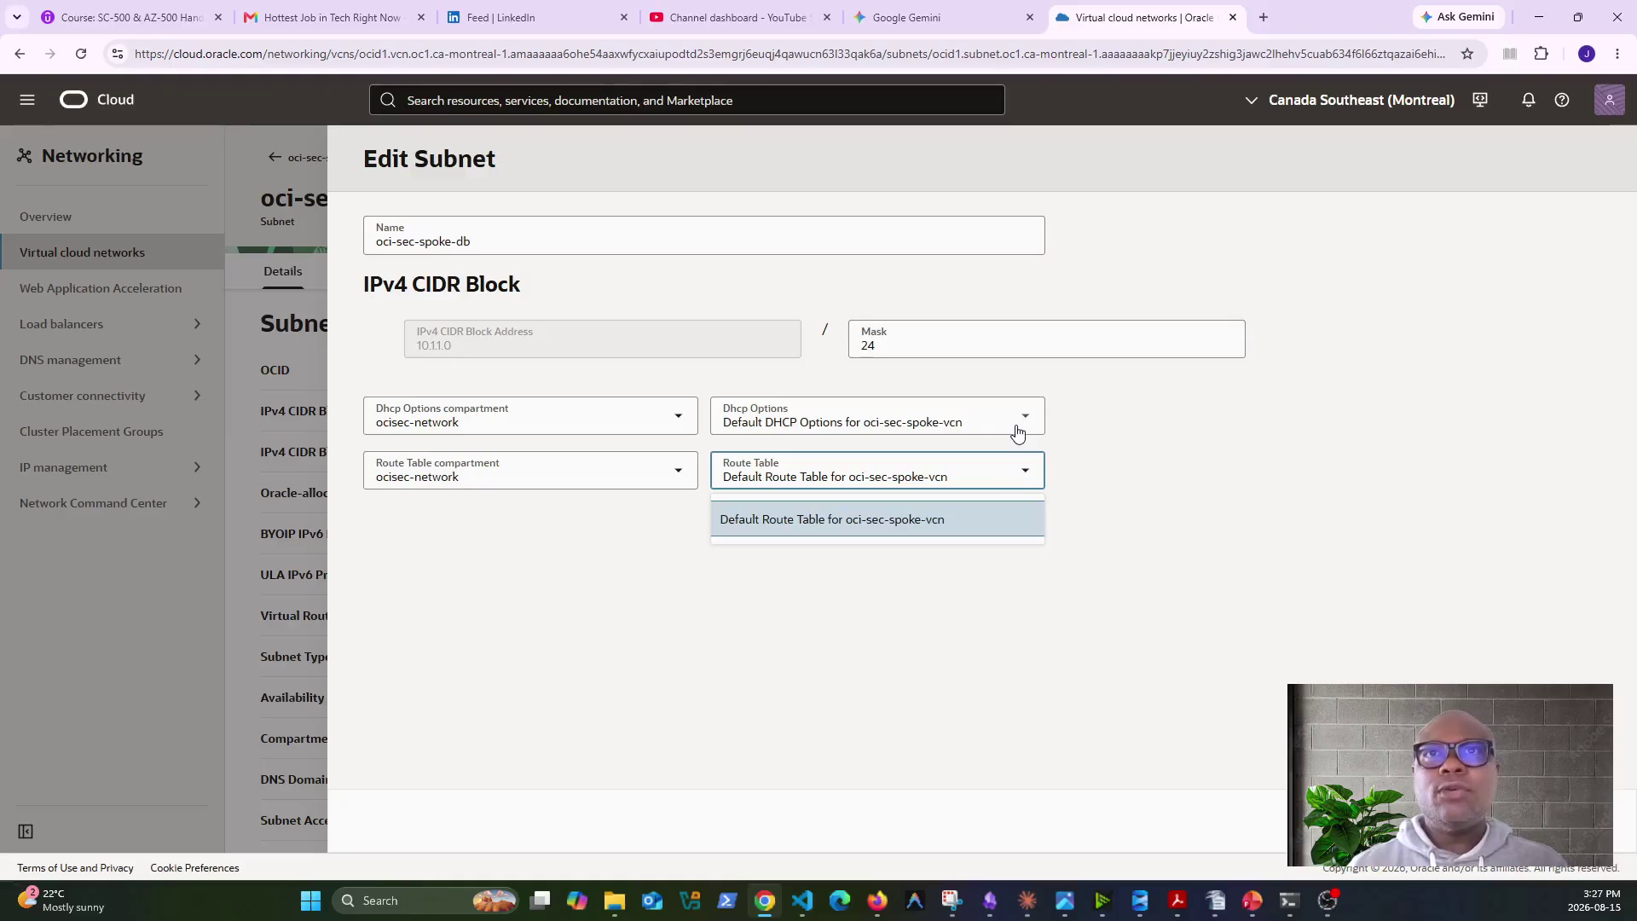
pyautogui.click(960, 524)
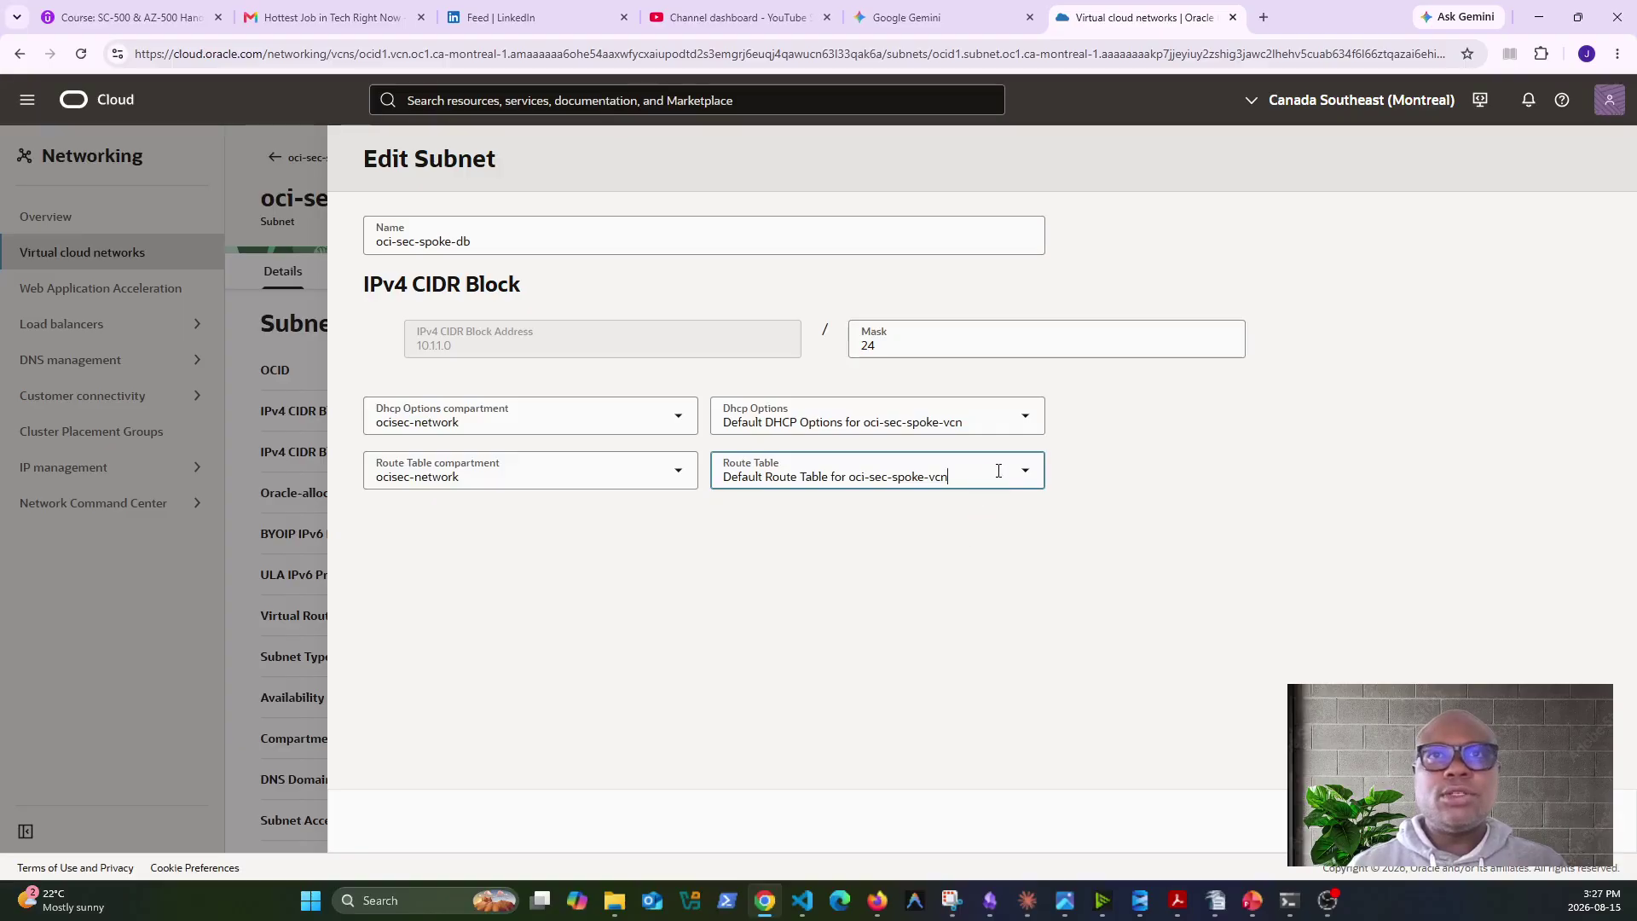
pyautogui.click(683, 473)
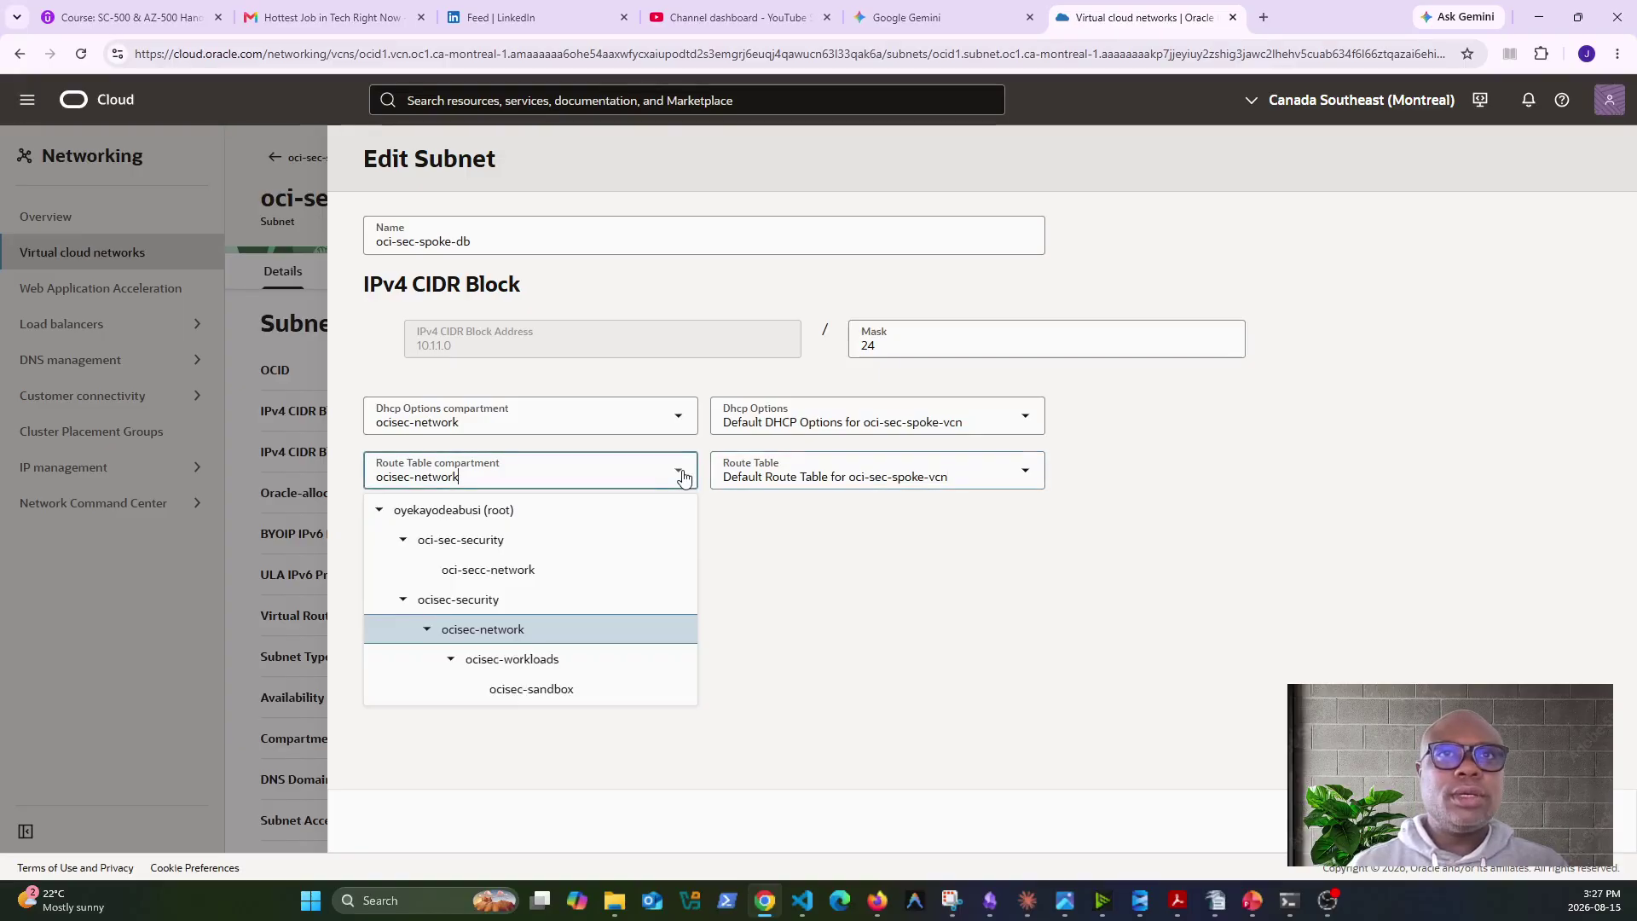
pyautogui.click(545, 627)
pyautogui.click(924, 467)
pyautogui.click(209, 566)
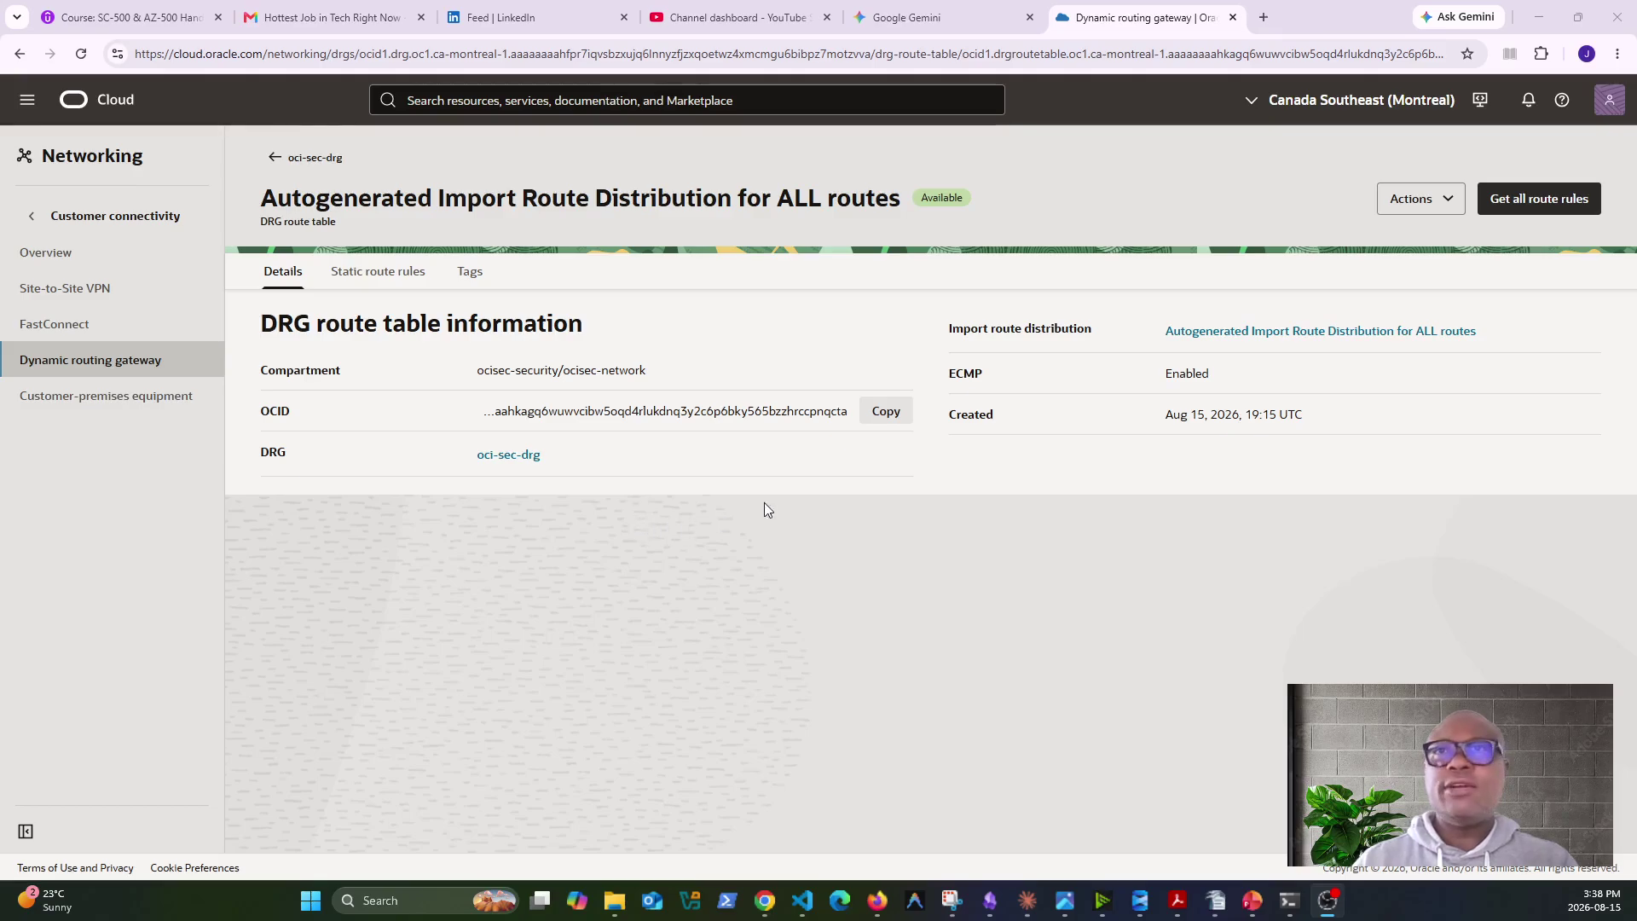
# Return to the oci-sec-drg gateway and review its DRG route tables, import route distributions and VCN attachments.
pyautogui.click(298, 160)
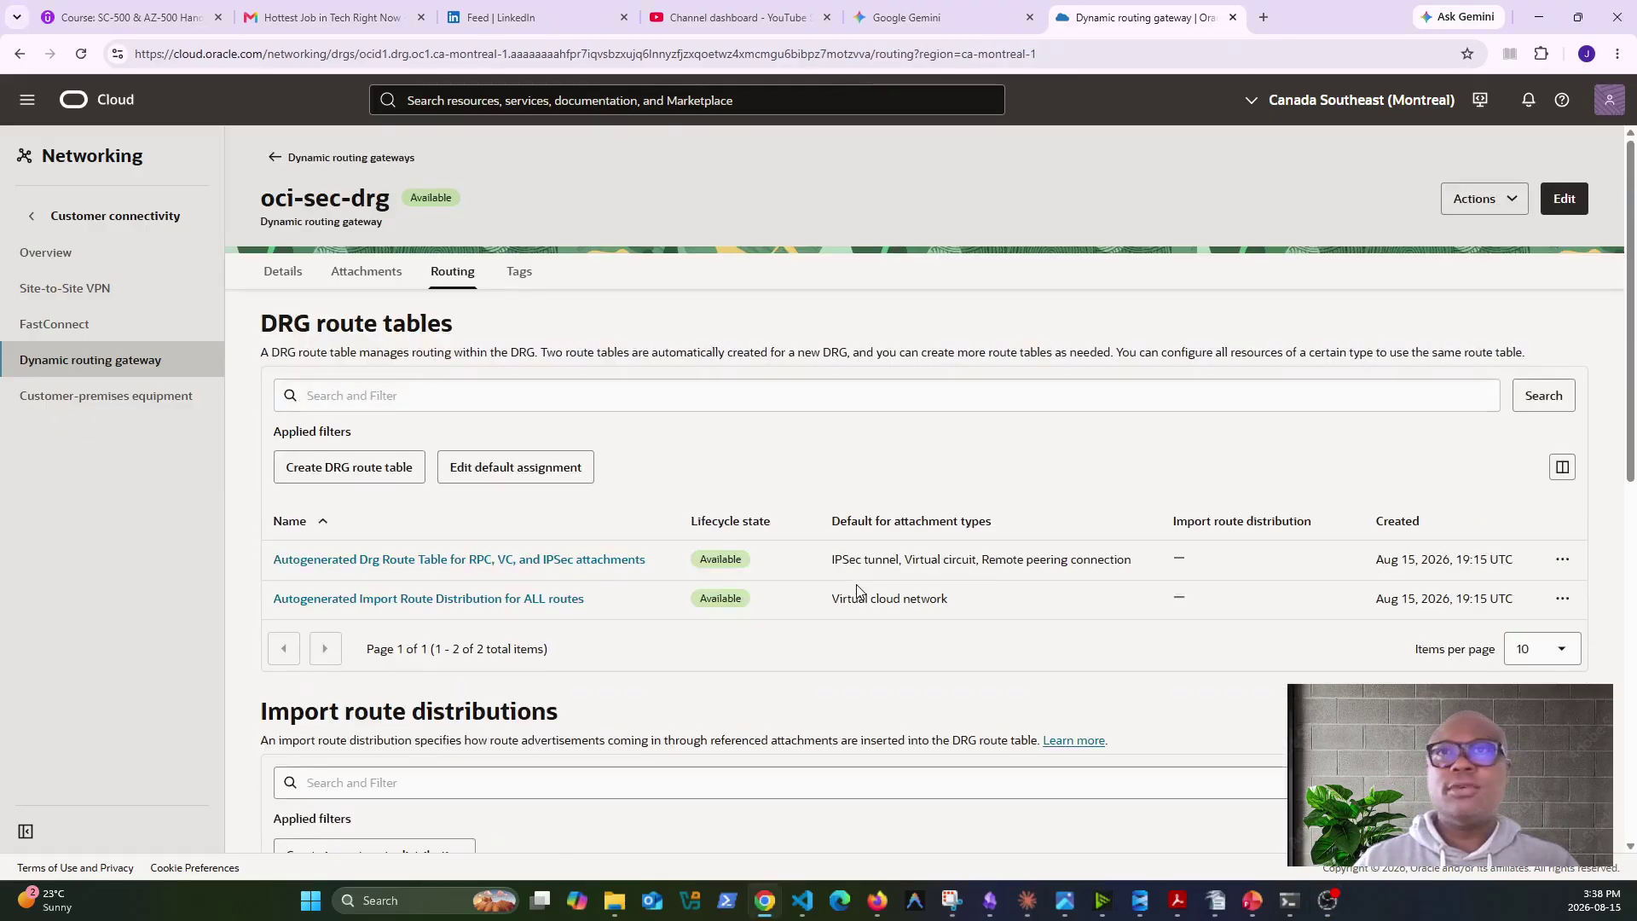
pyautogui.scroll(-1, 792, 570)
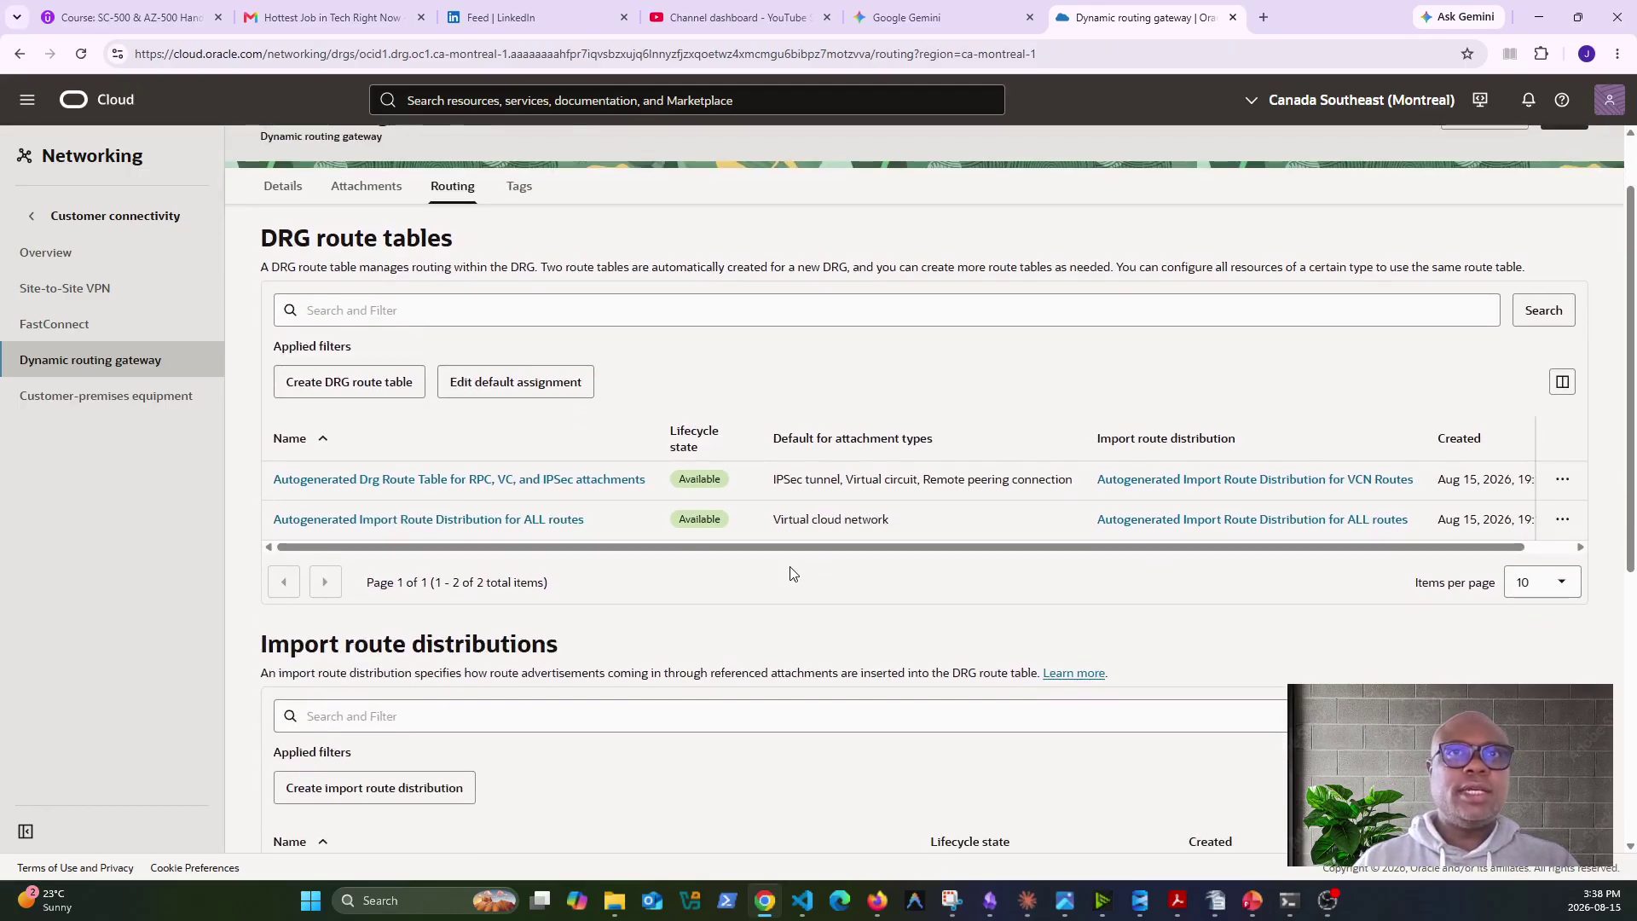
pyautogui.scroll(-3, 791, 573)
pyautogui.scroll(4, 792, 573)
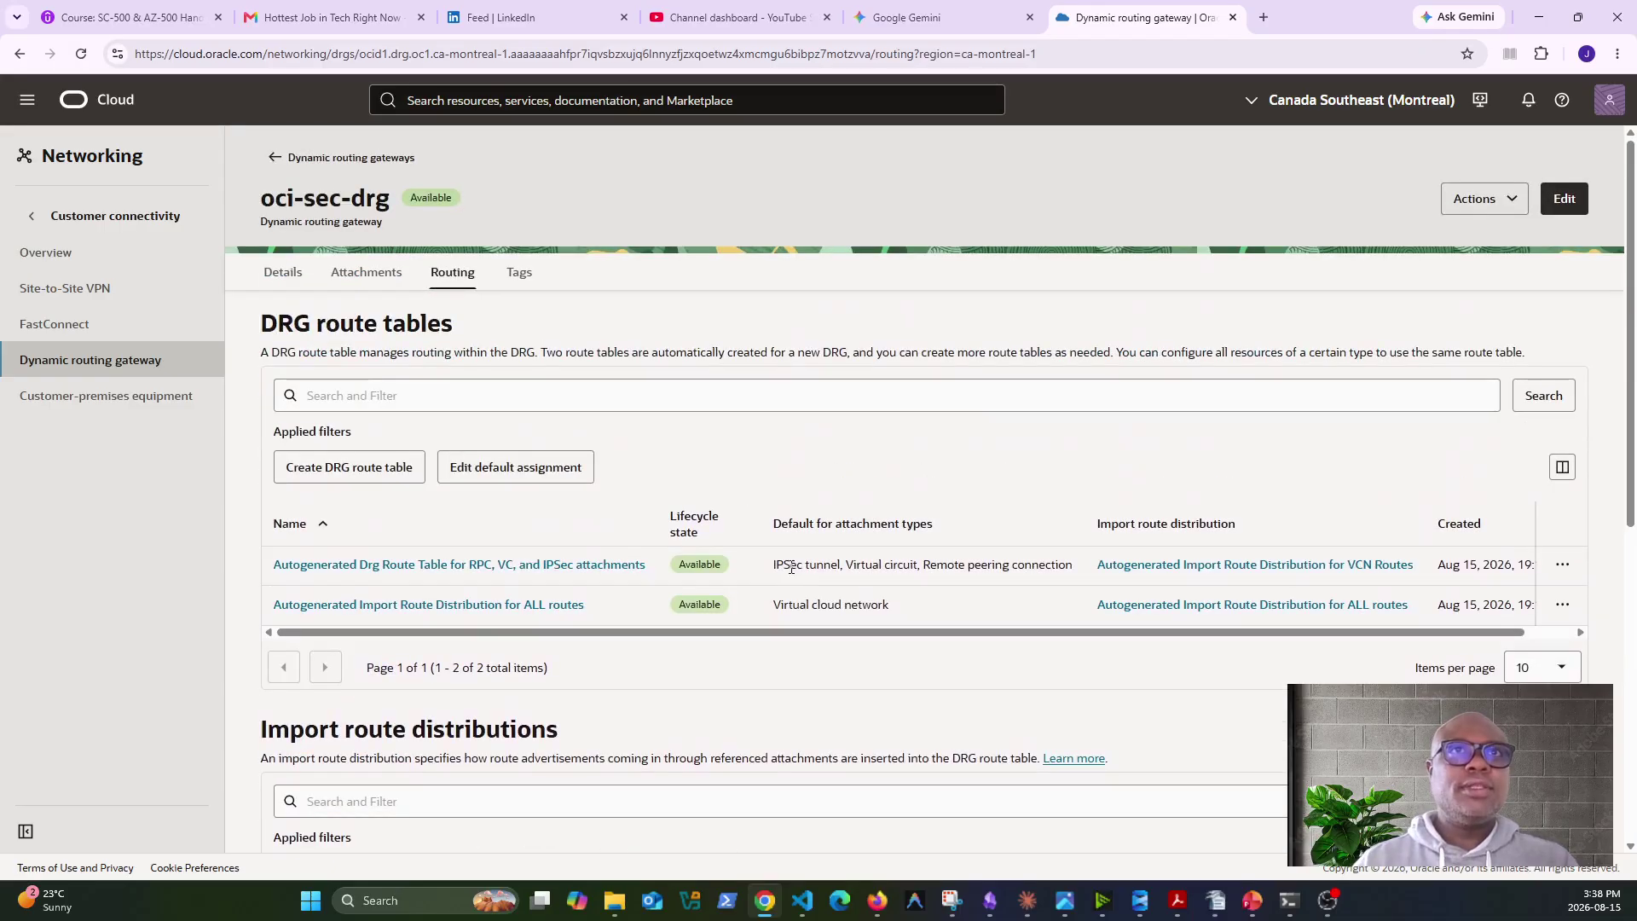
pyautogui.click(346, 275)
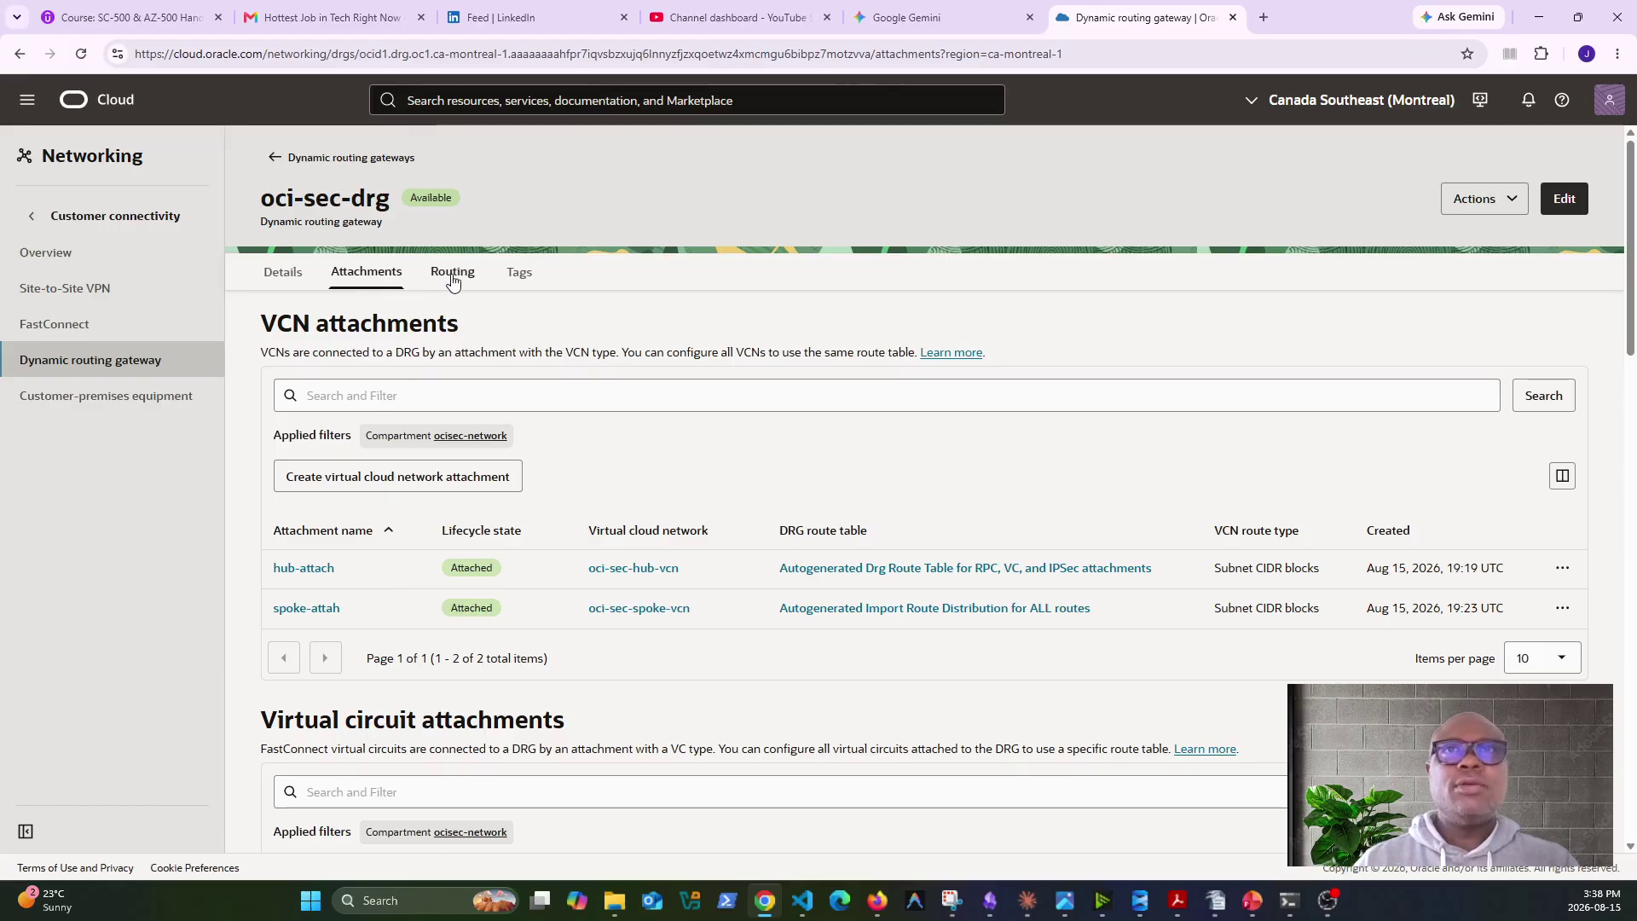
pyautogui.click(452, 273)
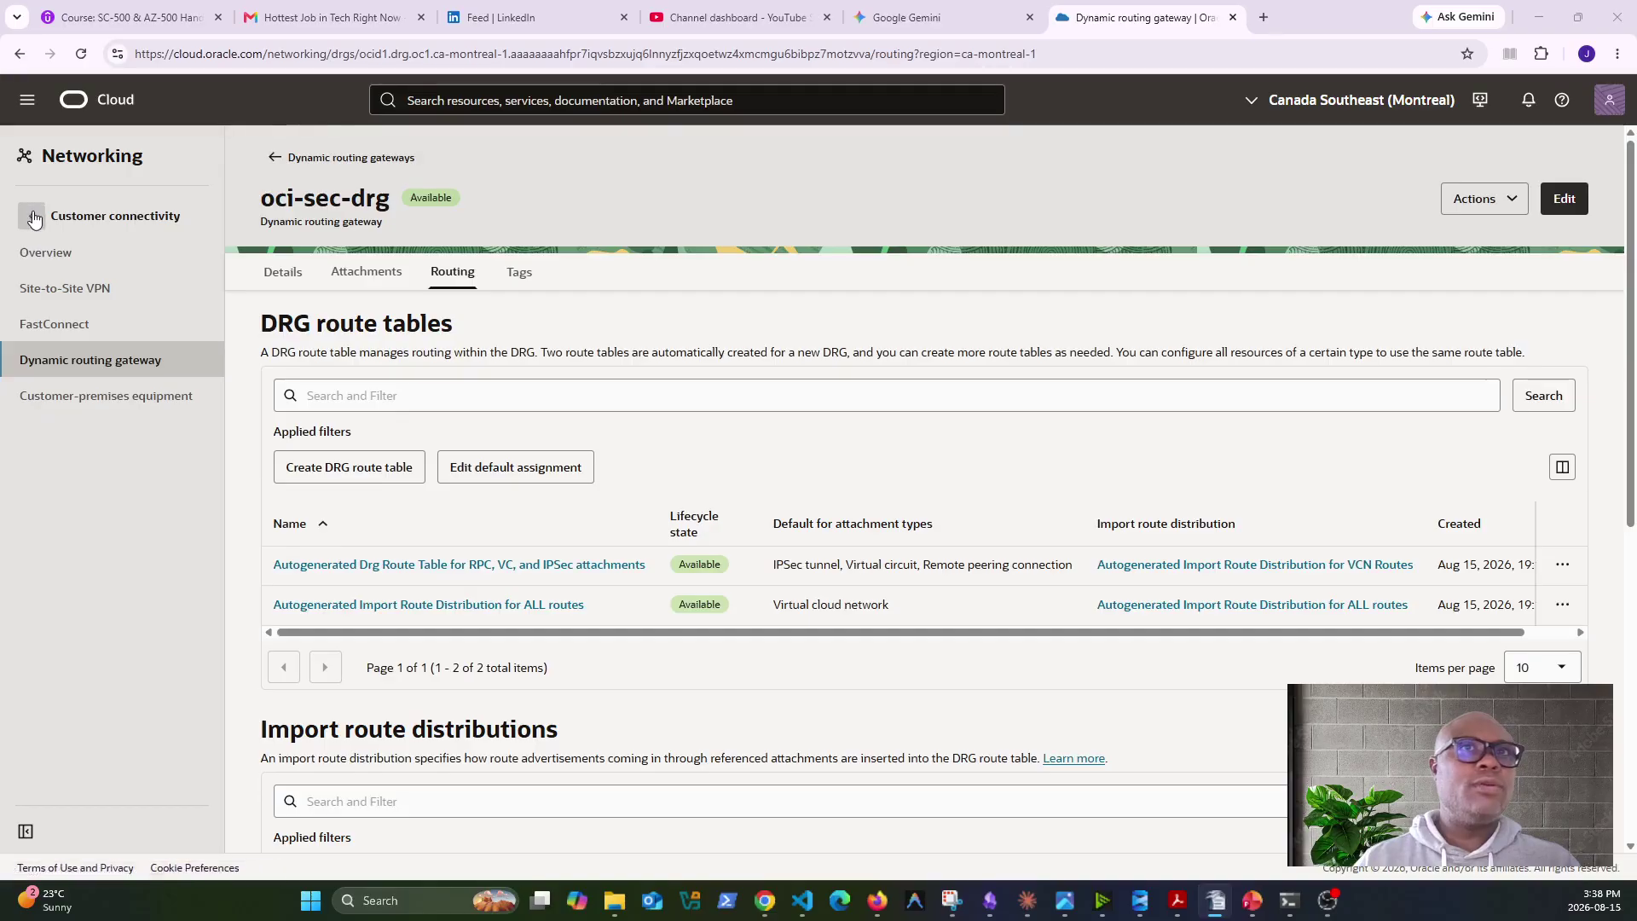
# Start a new route table in the oci-sec-spoke-vcn virtual cloud network.
pyautogui.click(33, 218)
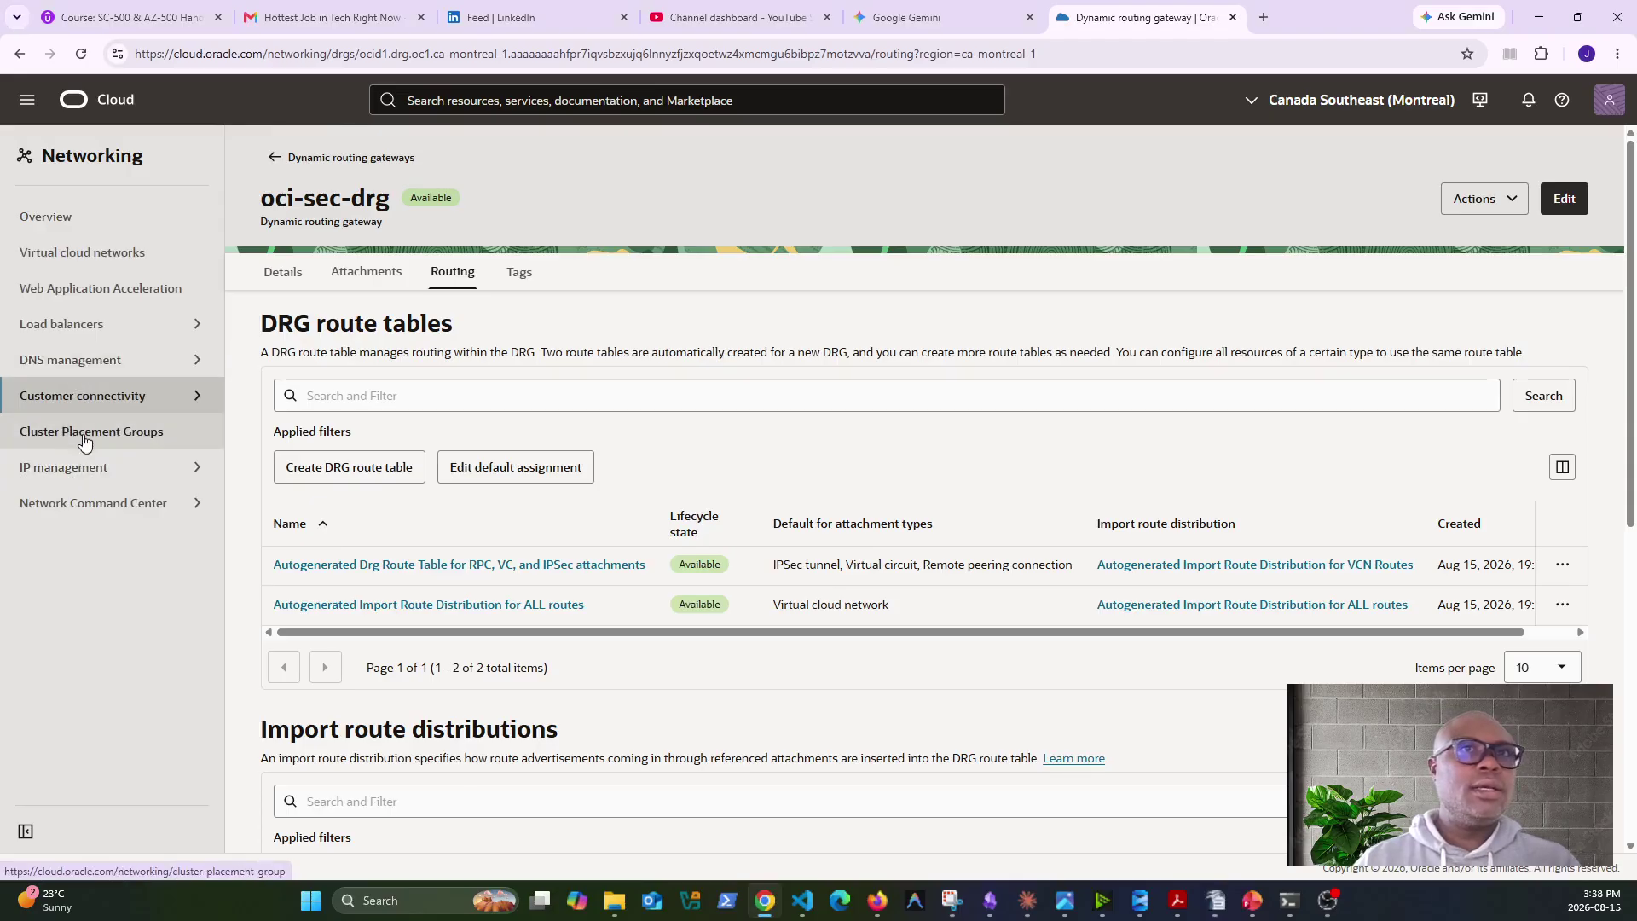
pyautogui.click(68, 252)
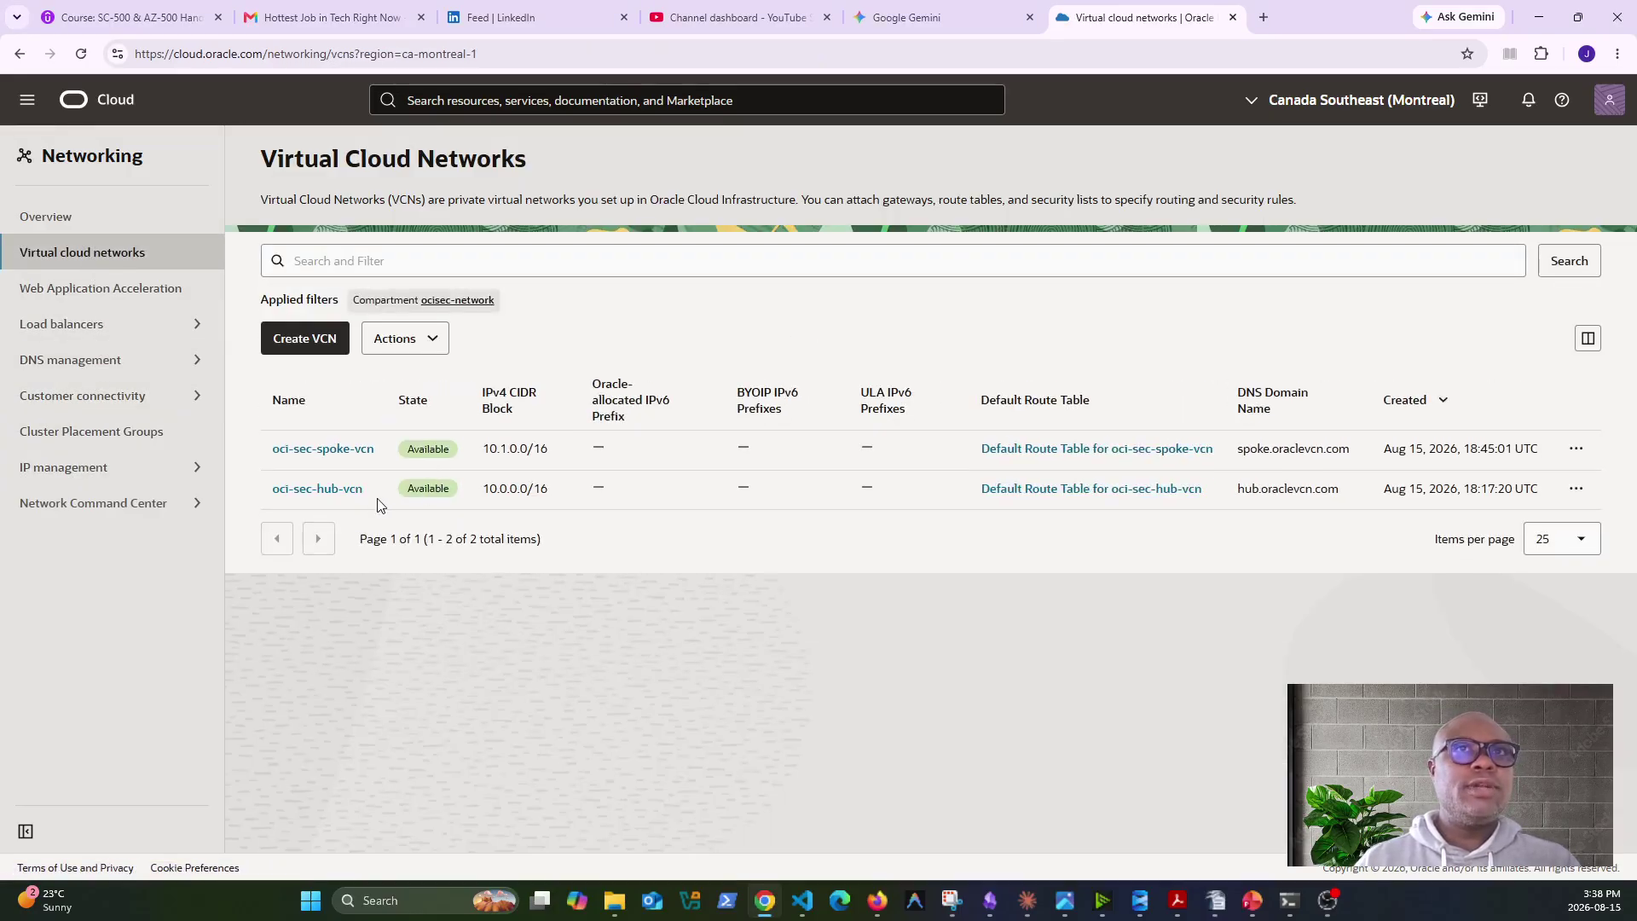
pyautogui.click(339, 450)
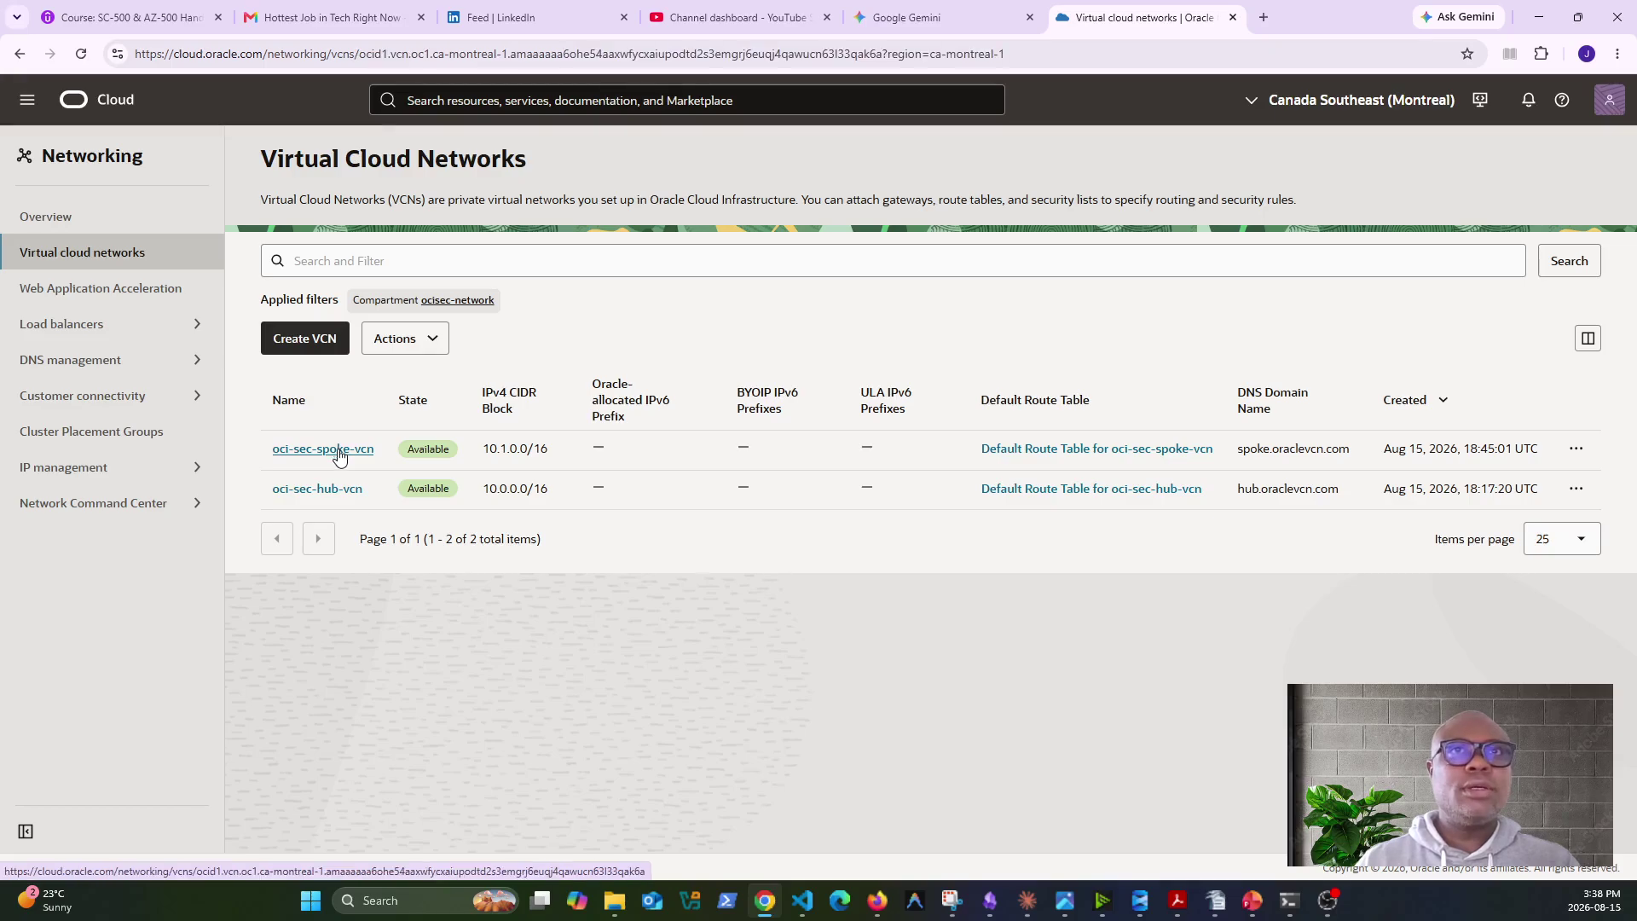
pyautogui.click(631, 273)
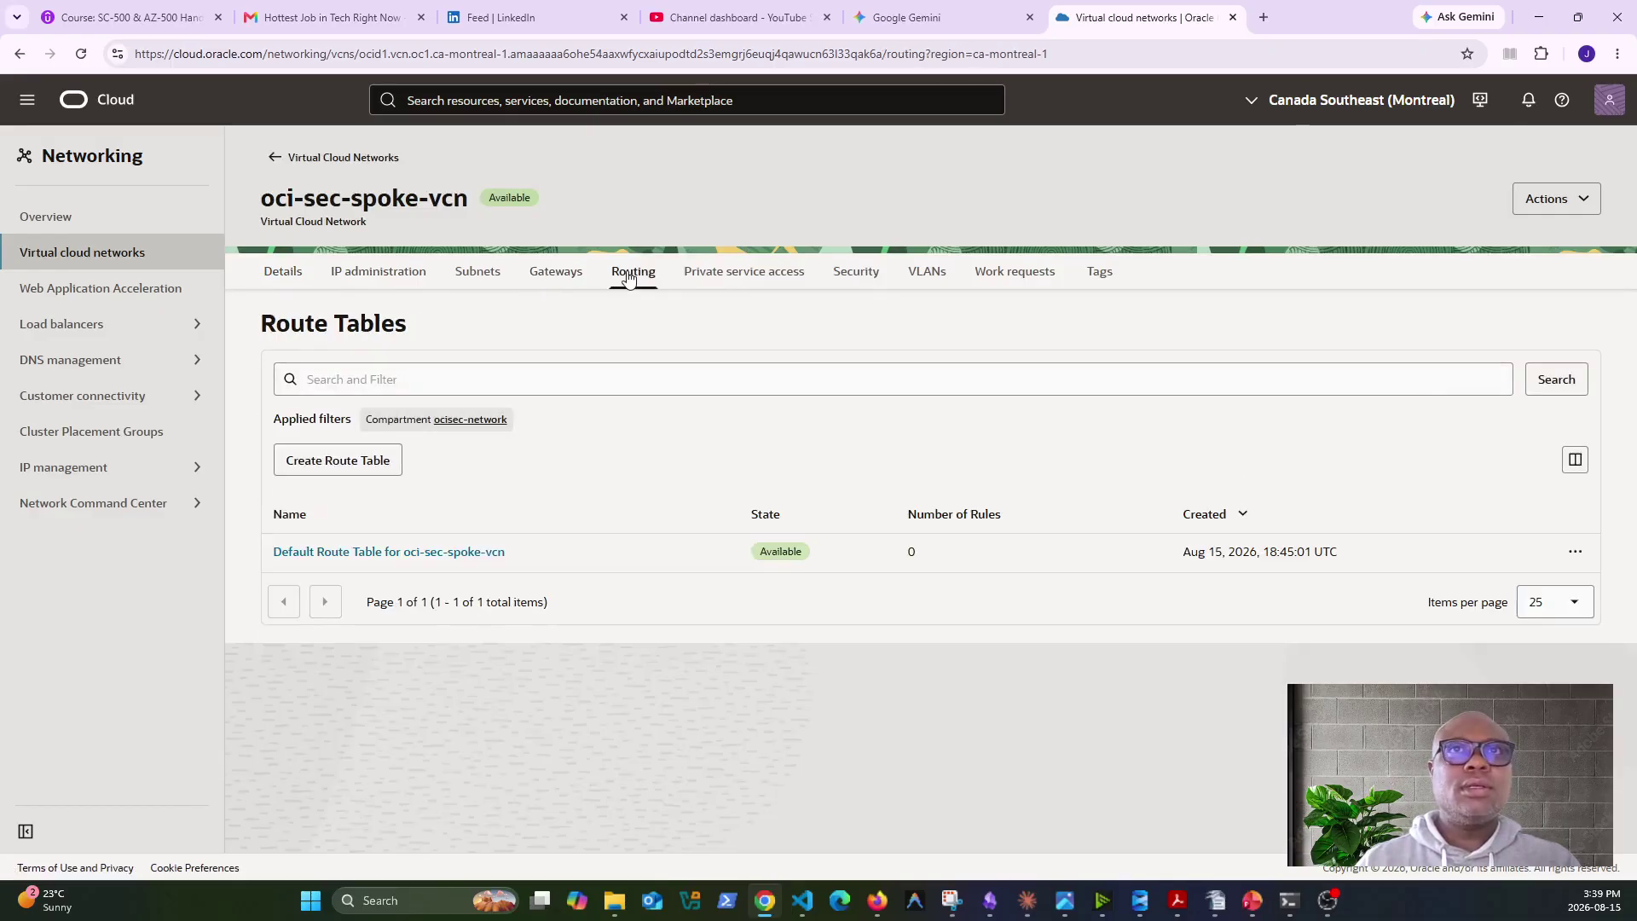
pyautogui.click(338, 462)
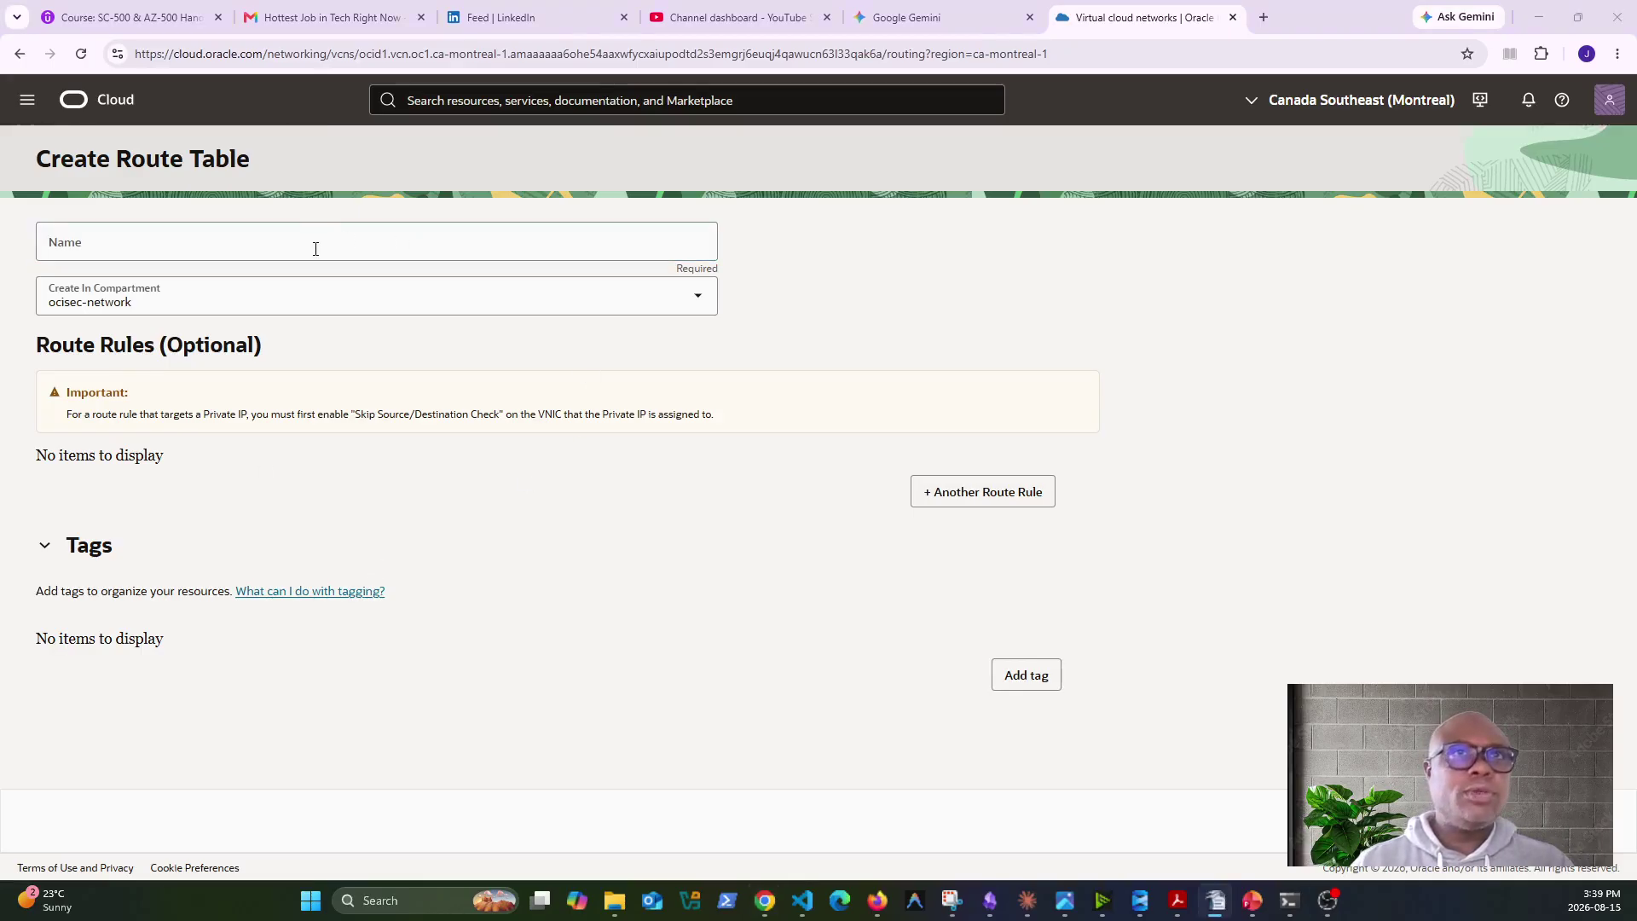
# Name the new route table oci-sec-spoke-rt and keep it in the ocisec-network compartment.
pyautogui.click(315, 249)
pyautogui.write('60. oci-sec-spoke-rt')
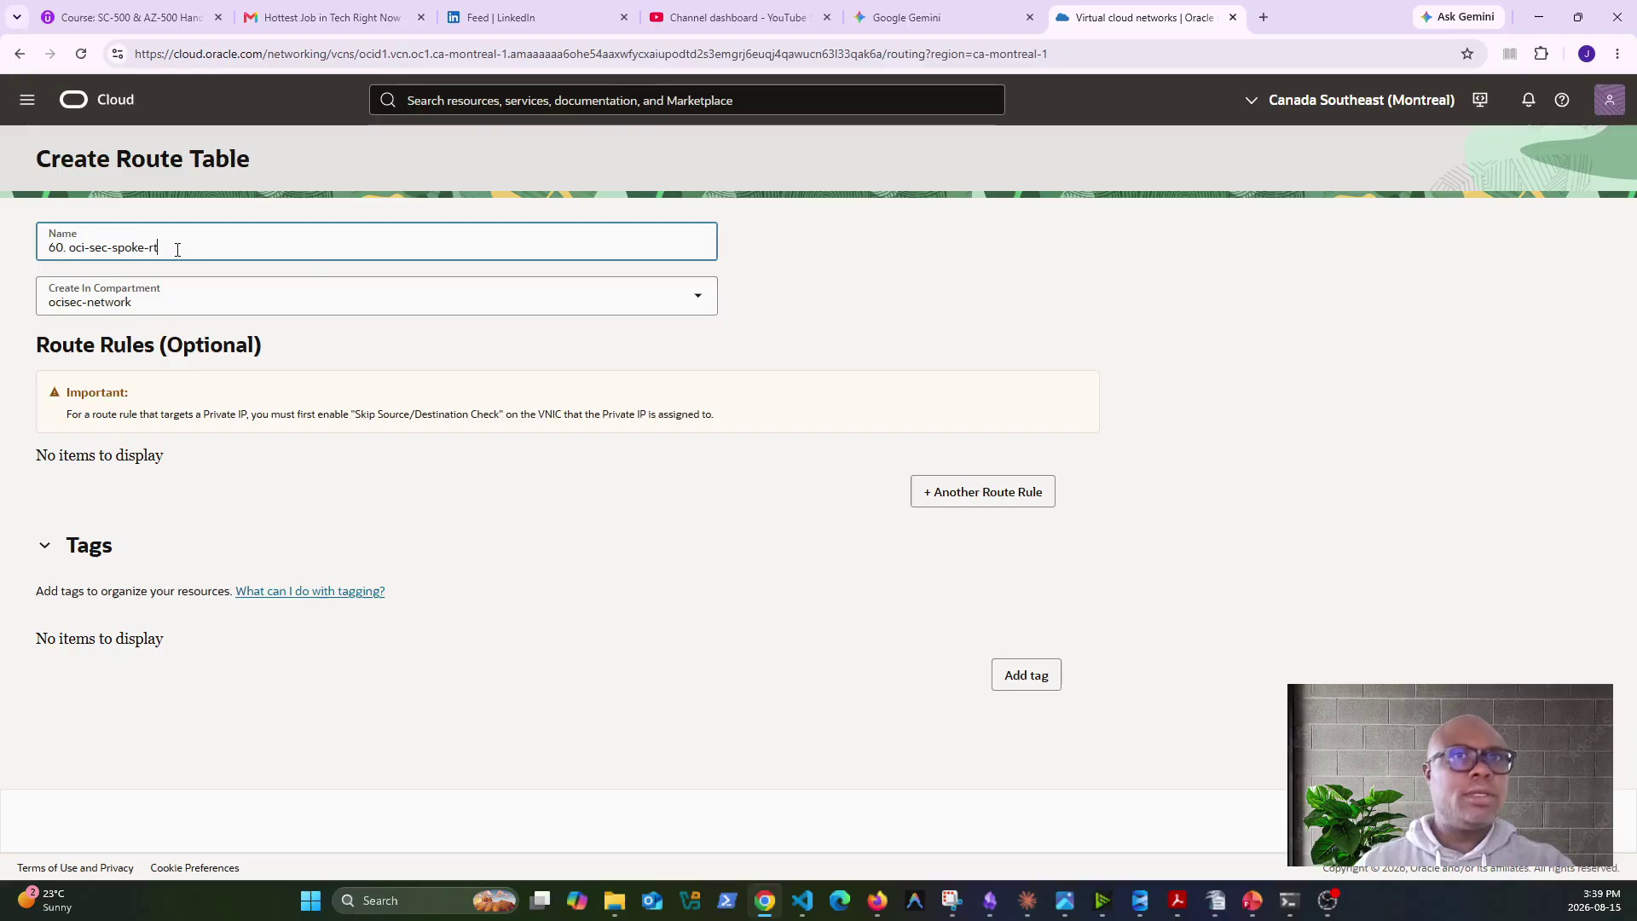
pyautogui.click(71, 247)
pyautogui.press('BackSpace')
pyautogui.press('BackSpace')
pyautogui.press('BackSpace')
pyautogui.press('BackSpace')
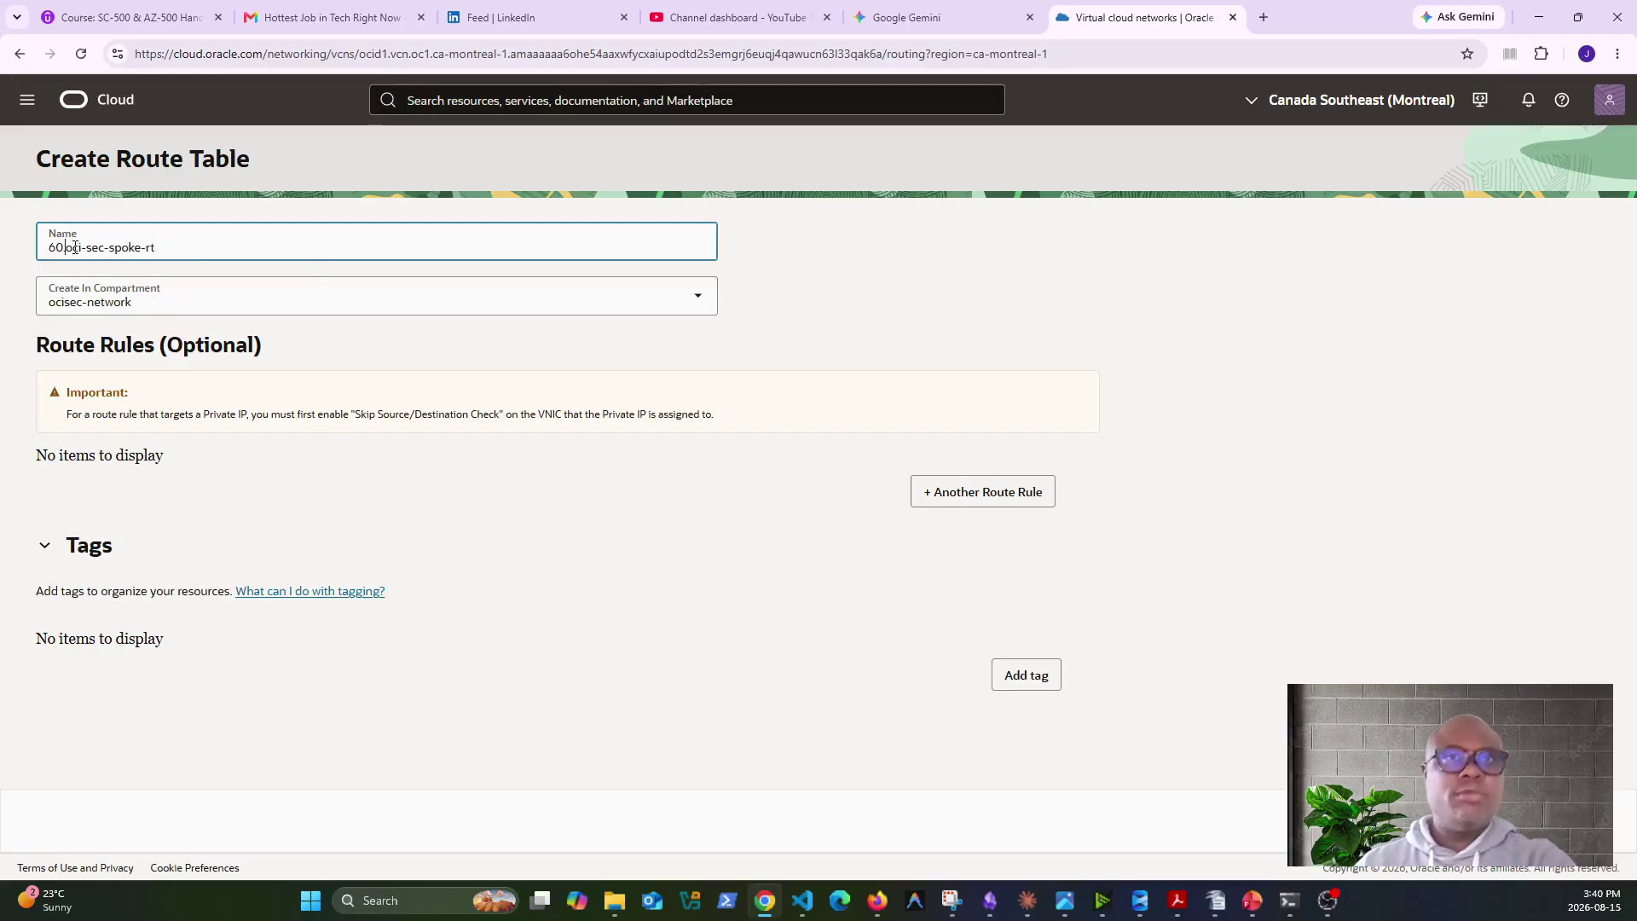
pyautogui.click(665, 303)
pyautogui.click(794, 314)
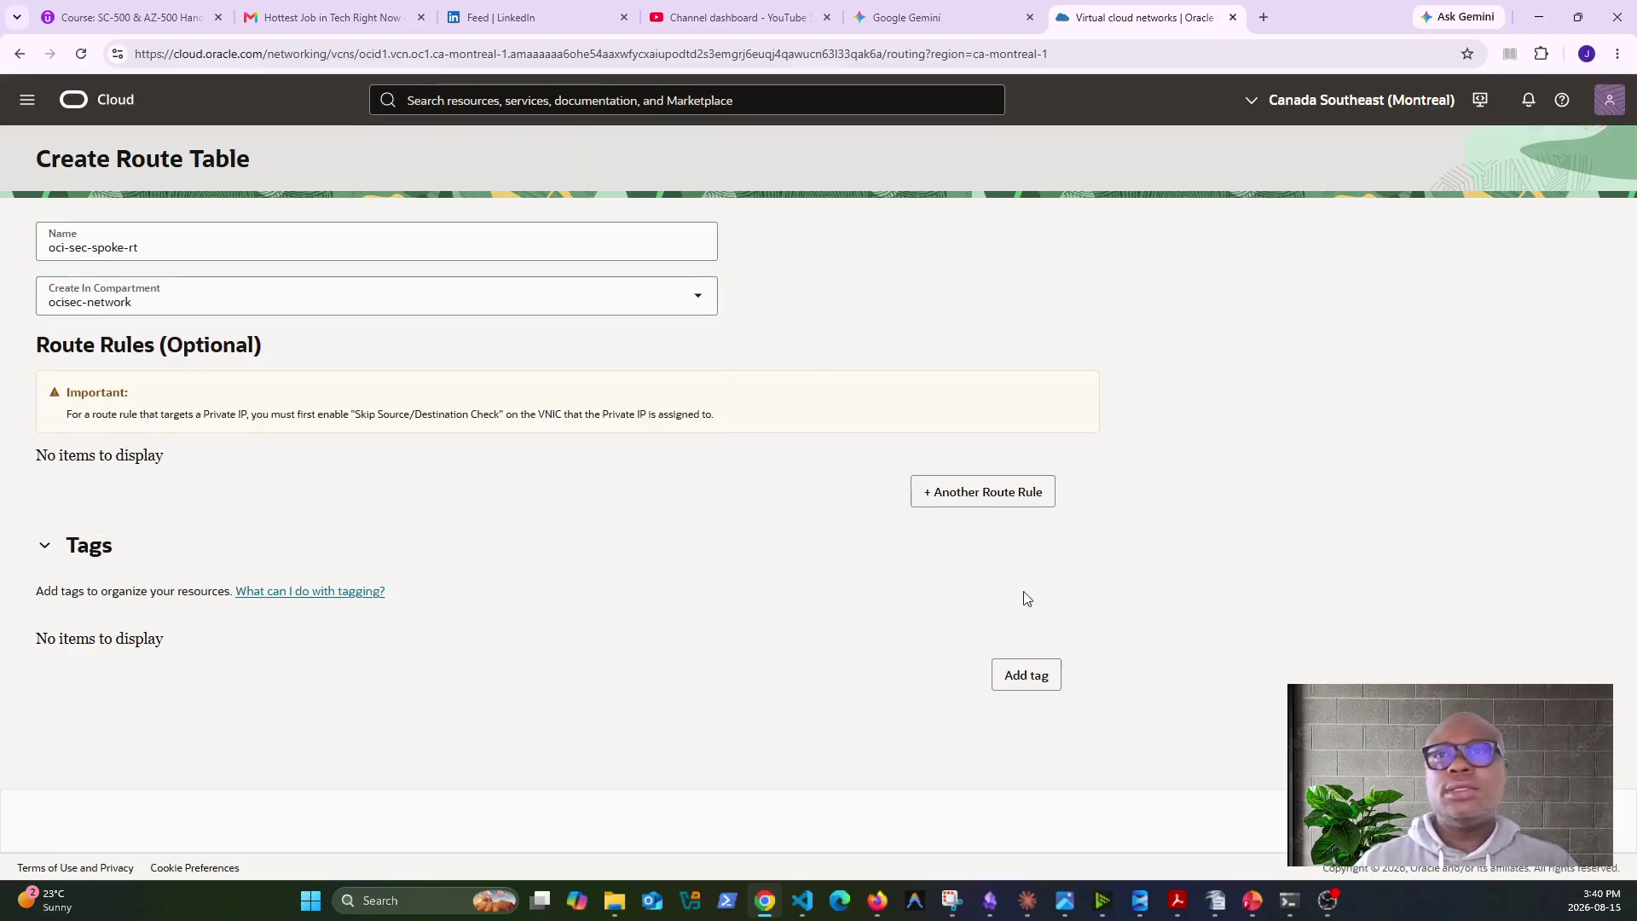
# Add a route rule to the table with Dynamic Routing Gateway as its target type.
pyautogui.click(981, 505)
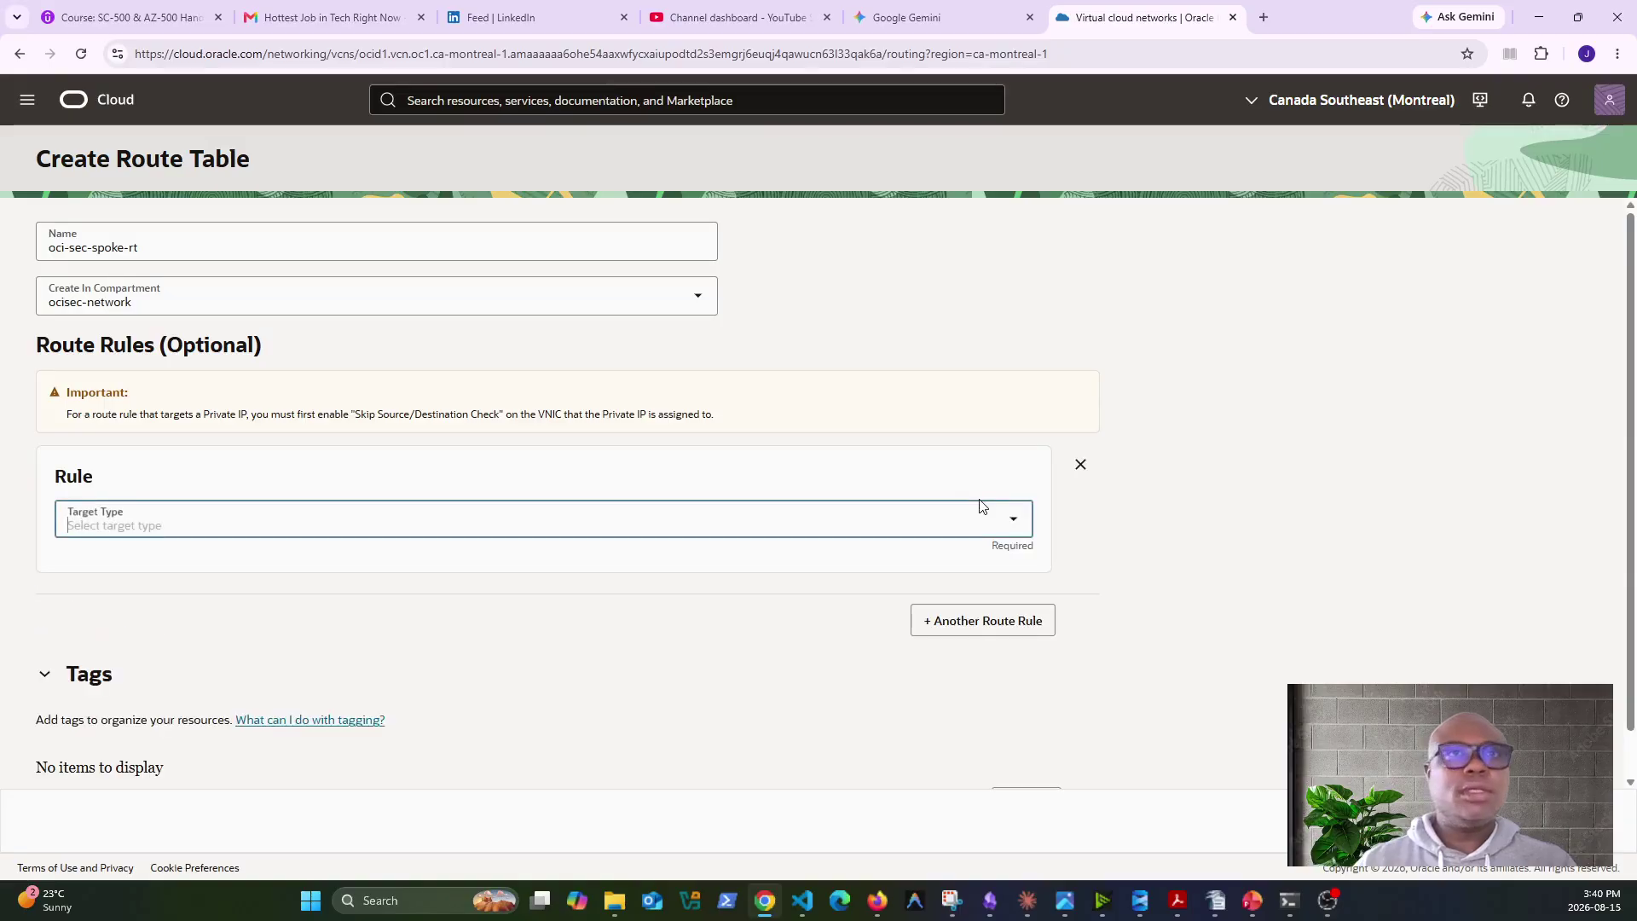
pyautogui.click(1079, 465)
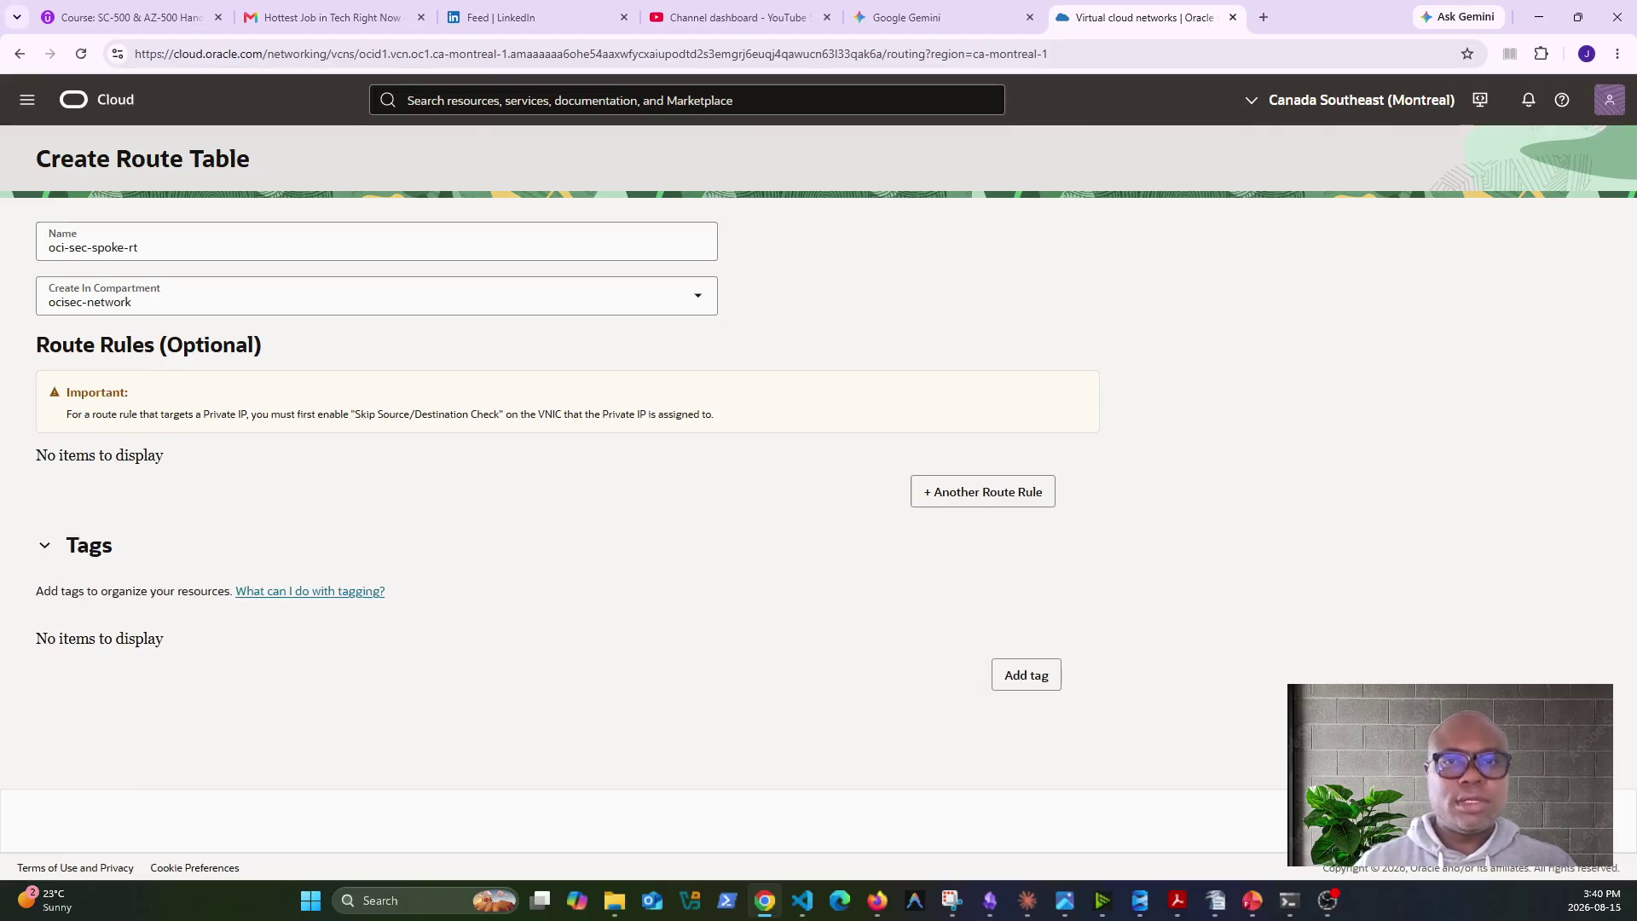
pyautogui.click(972, 495)
pyautogui.click(913, 523)
pyautogui.click(1205, 512)
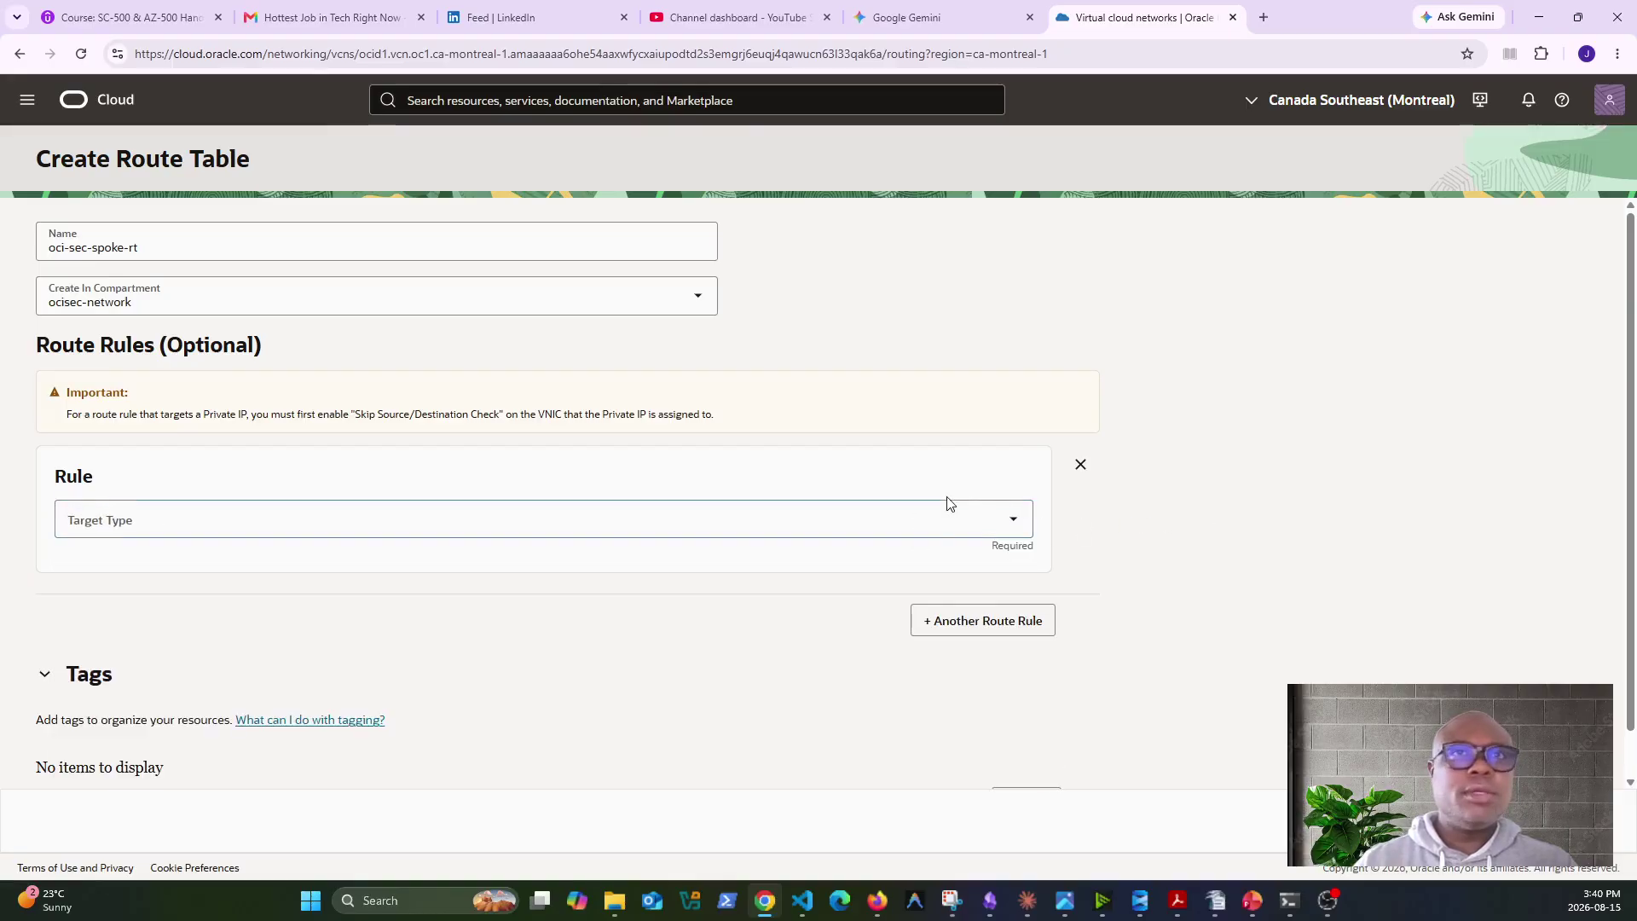
pyautogui.click(1013, 530)
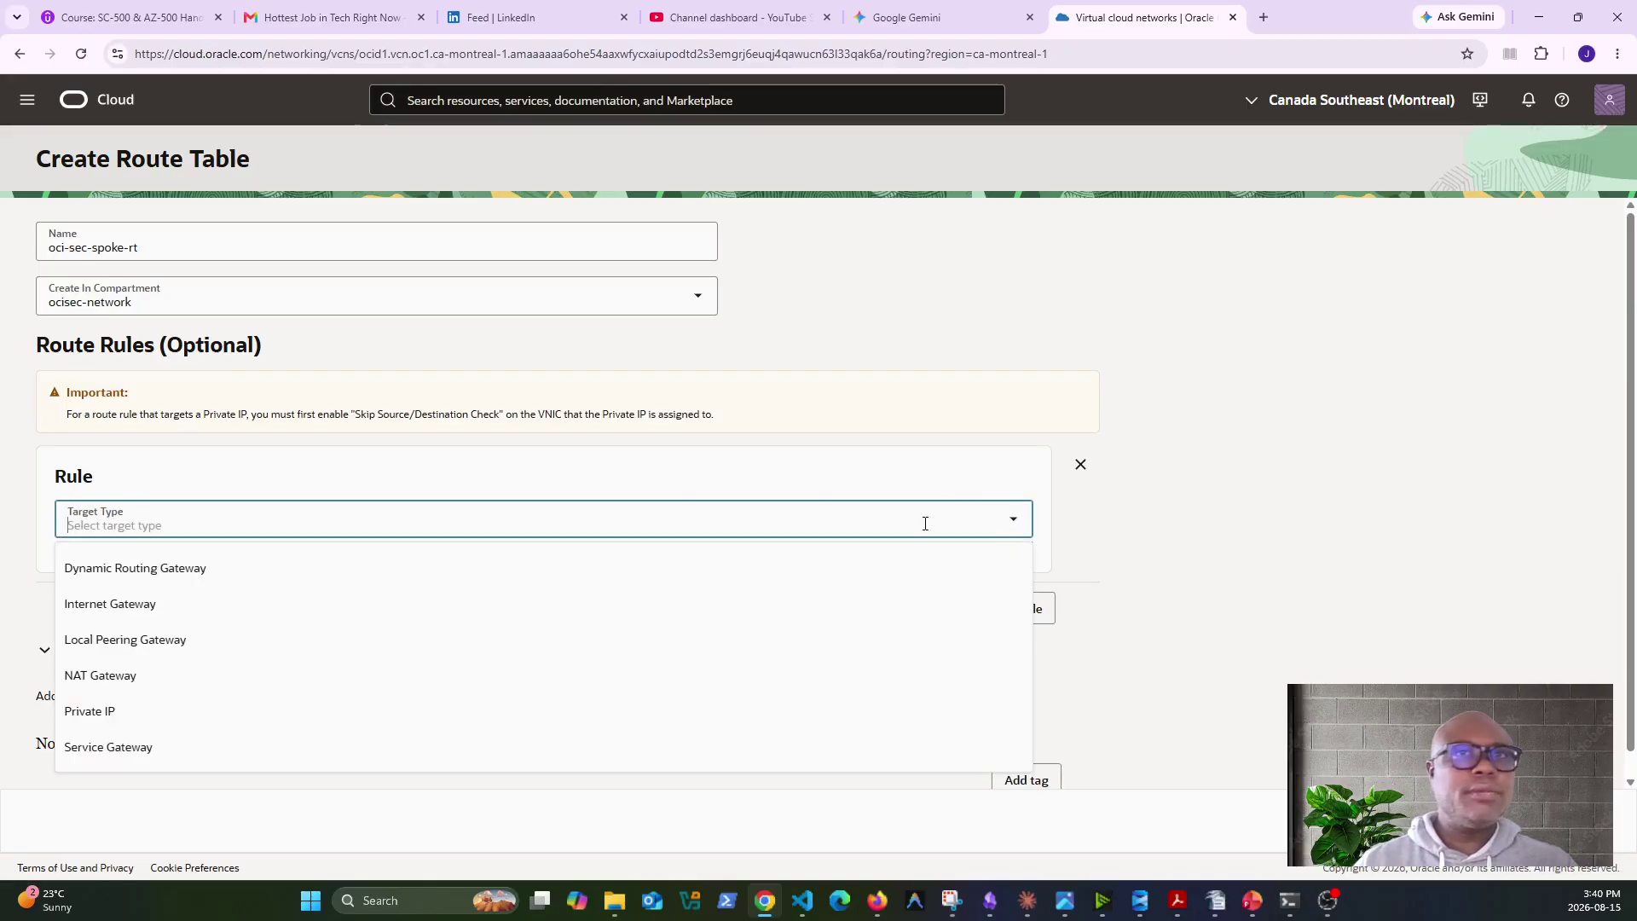
pyautogui.click(179, 568)
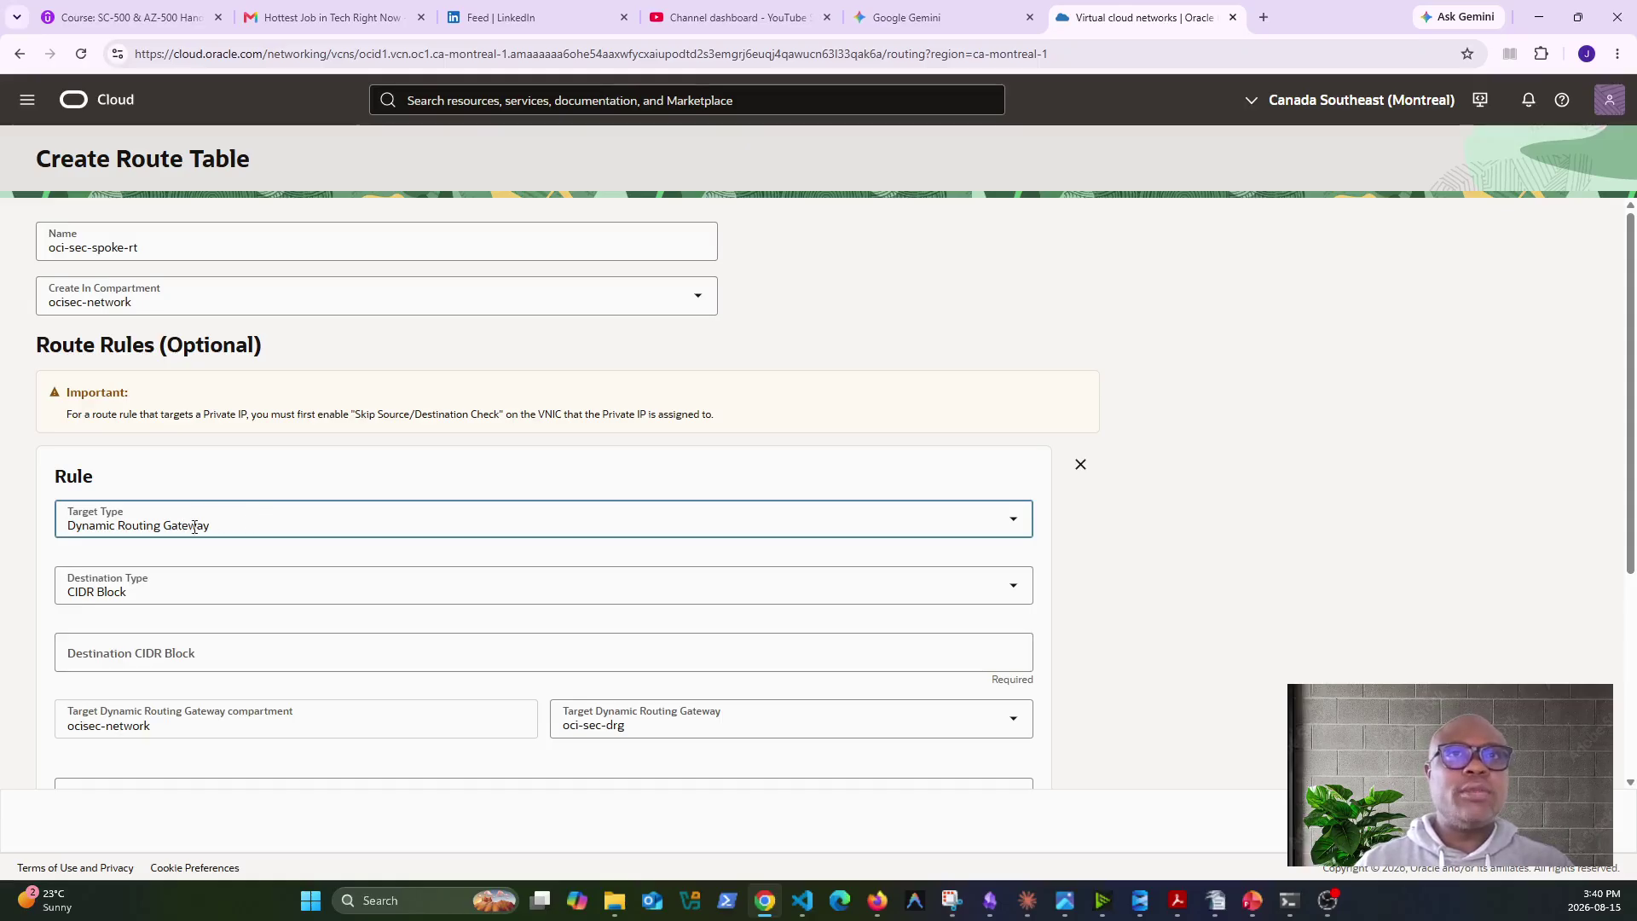
# Set the rule's destination CIDR block to 0.0.0.0/0 with oci-sec-drg as the target gateway, and create the route table.
pyautogui.scroll(-2, 168, 512)
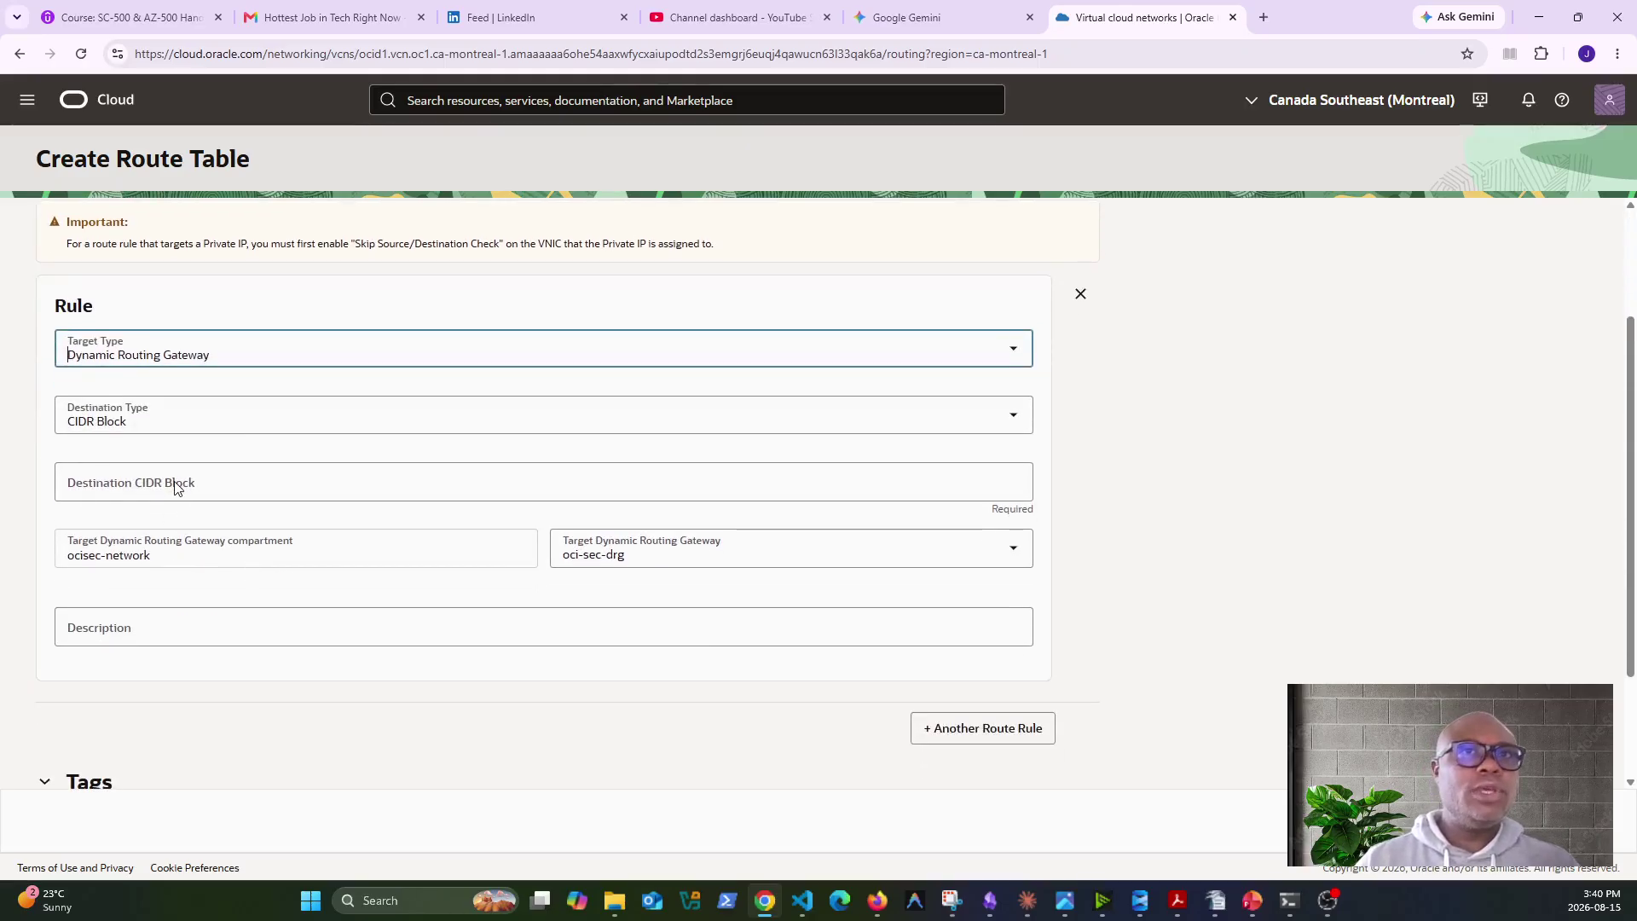
pyautogui.click(175, 486)
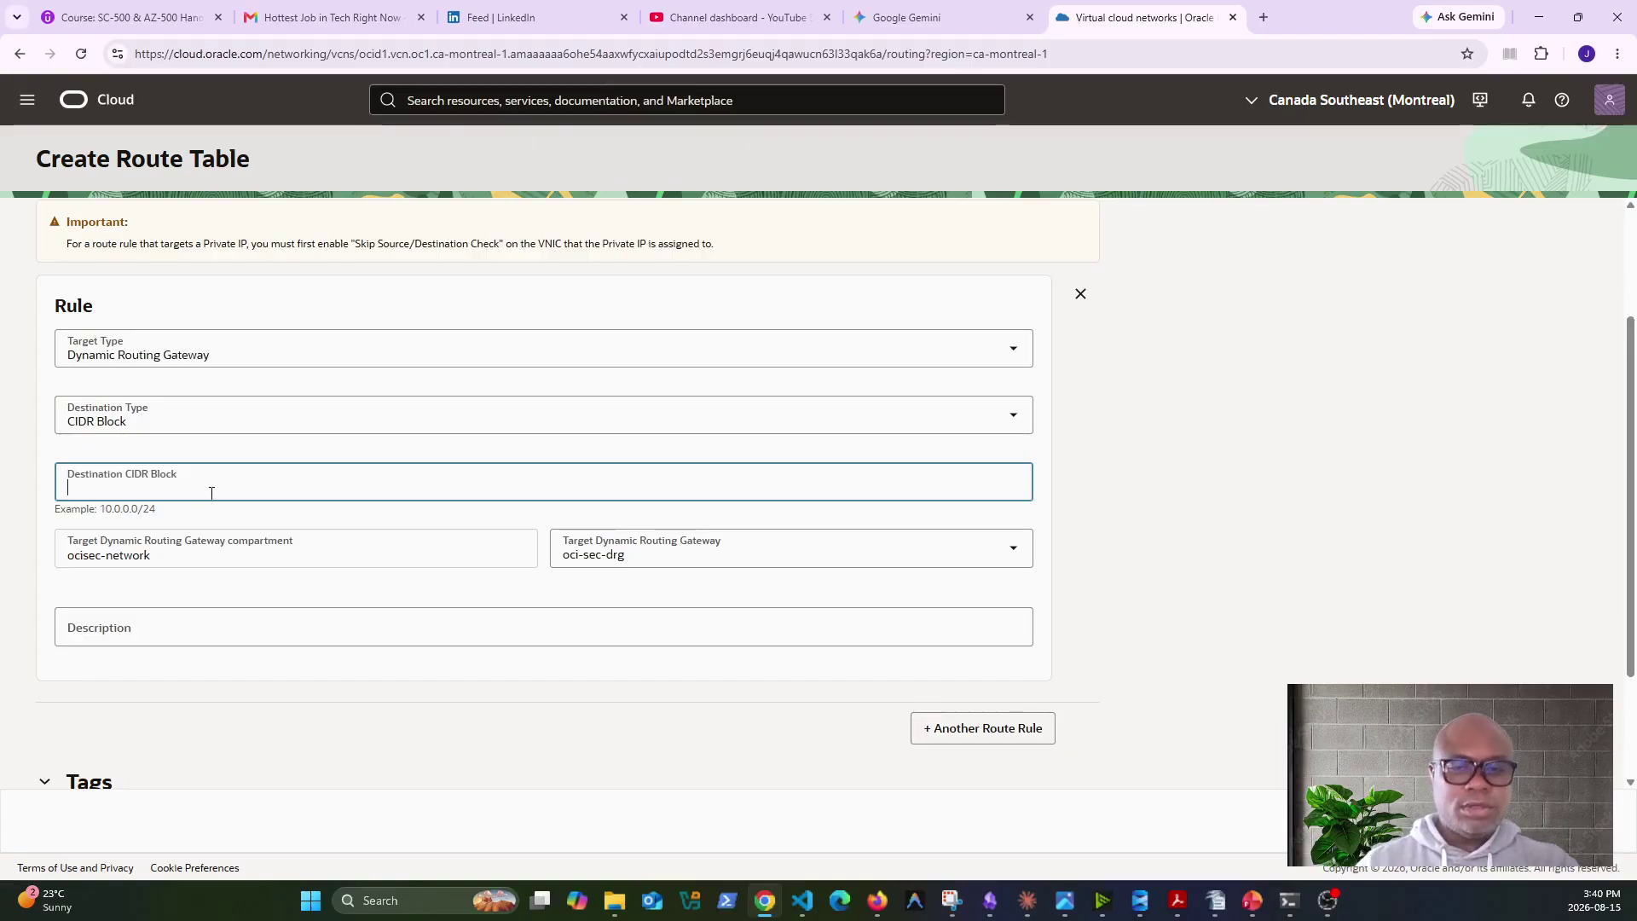
pyautogui.write('0.0')
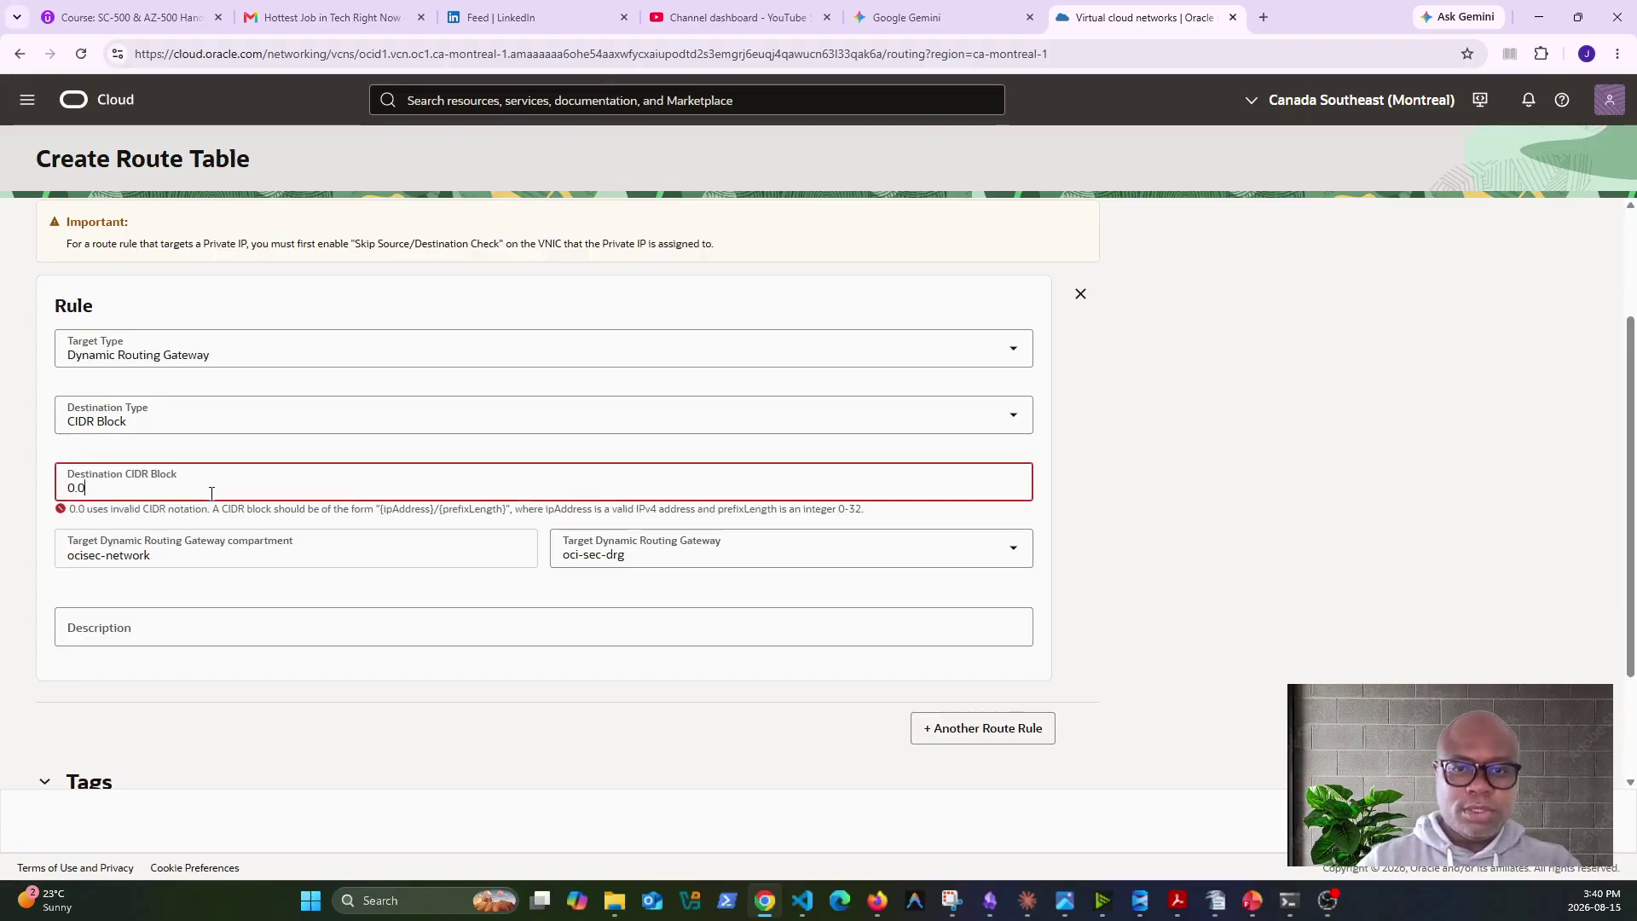
pyautogui.write('.0.0')
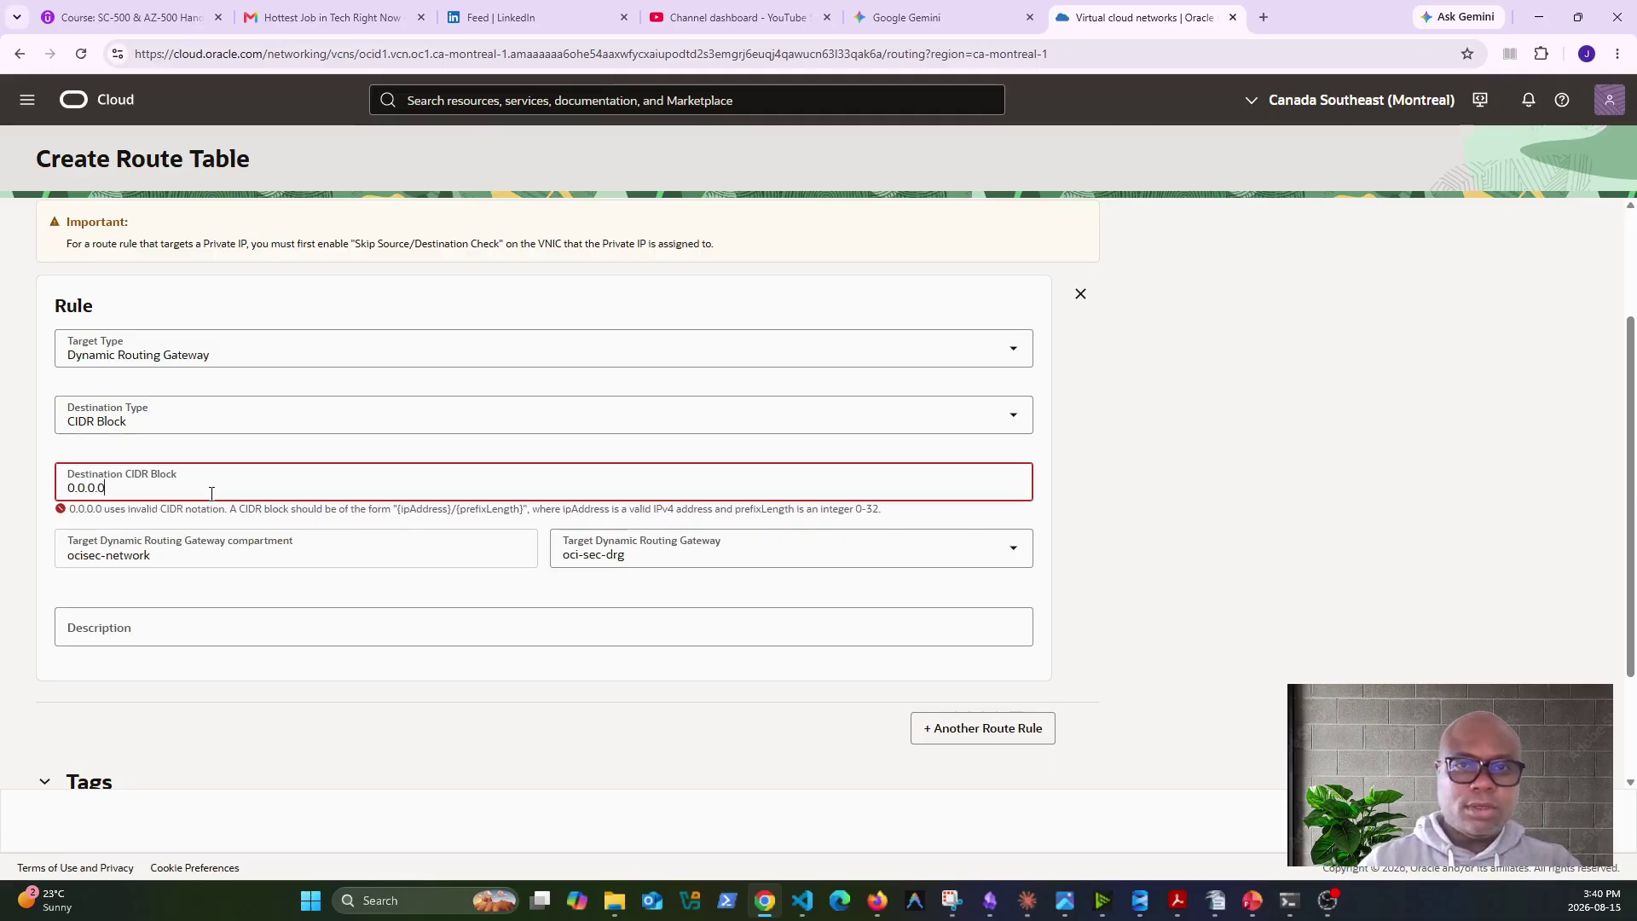
pyautogui.write('/0')
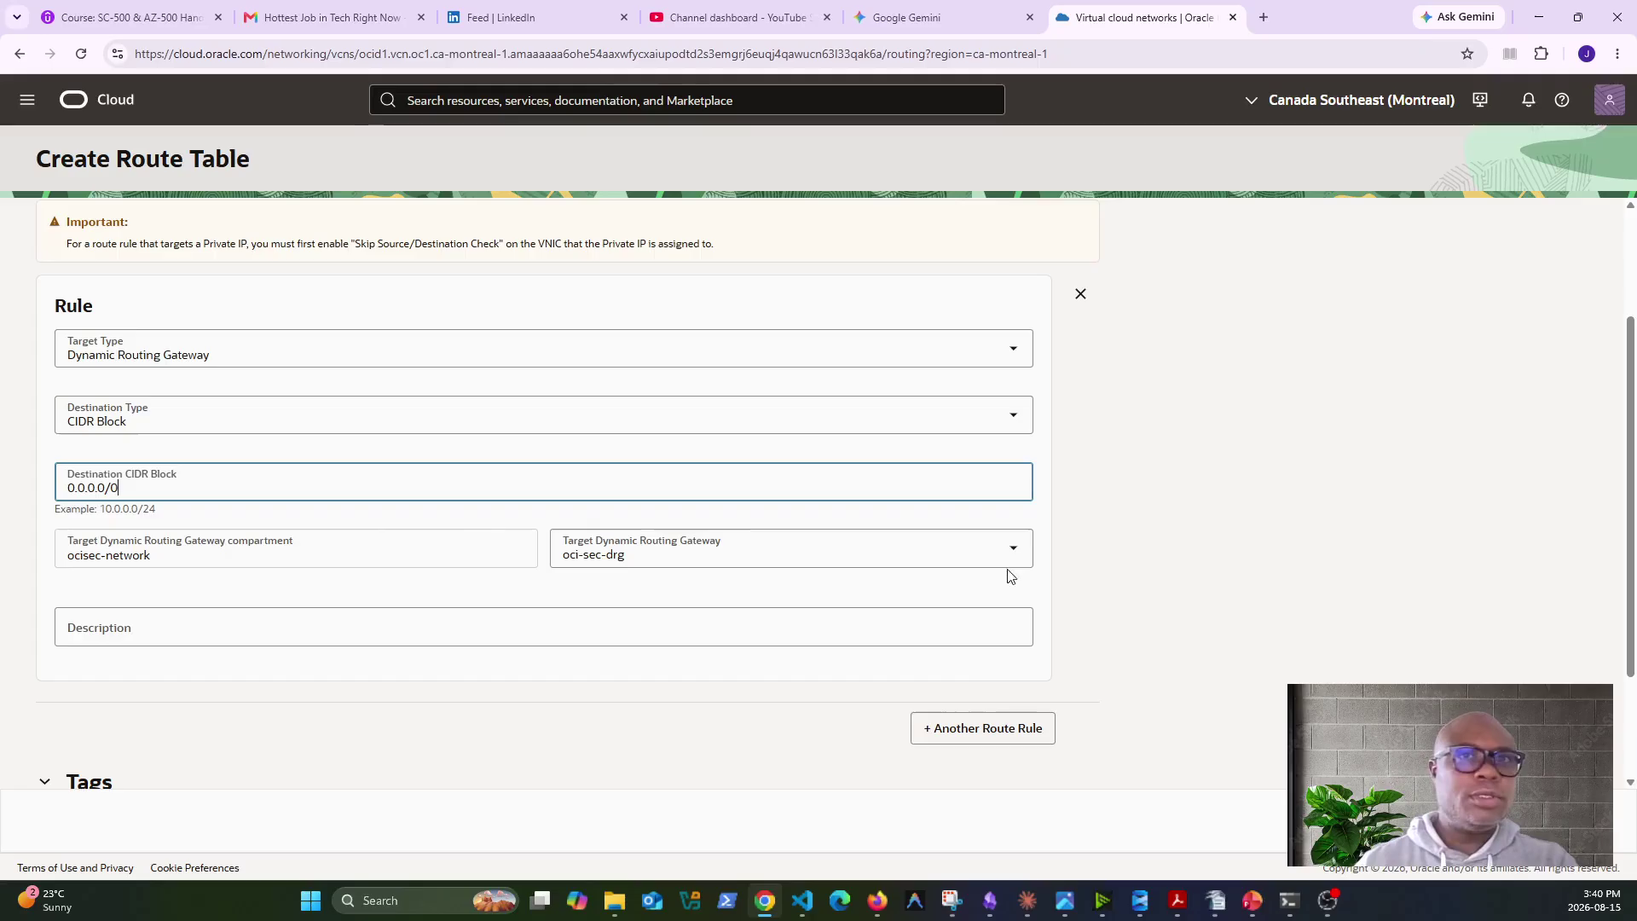
pyautogui.click(717, 553)
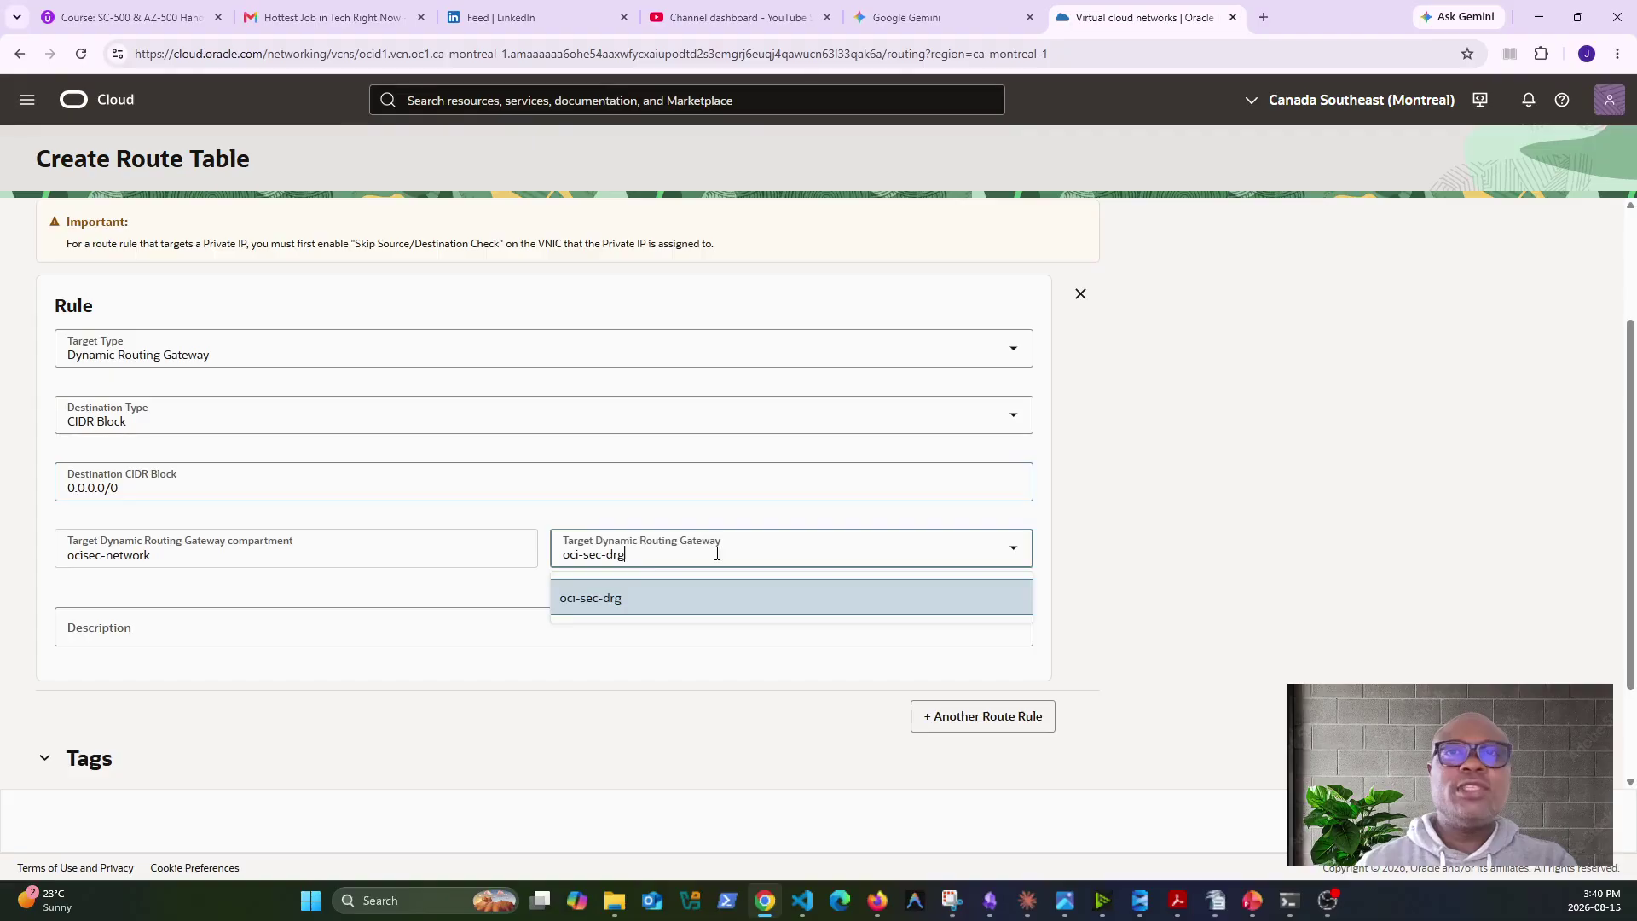
pyautogui.click(622, 598)
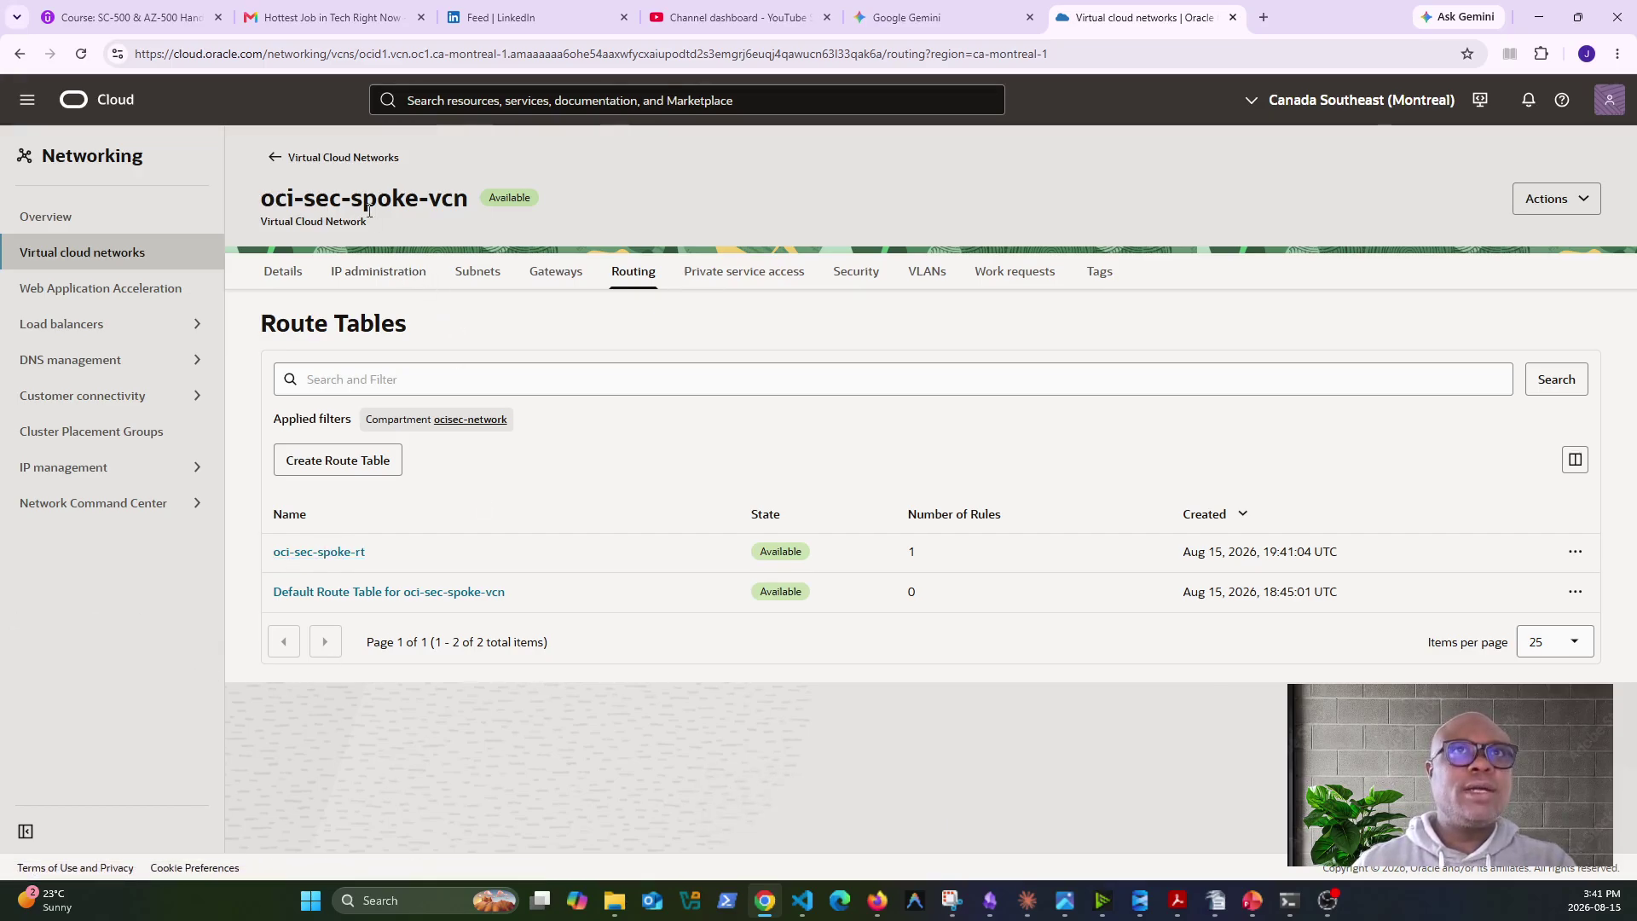
# Assign the oci-sec-spoke-rt route table to the oci-sec-spoke-db subnet and save the change.
pyautogui.click(476, 271)
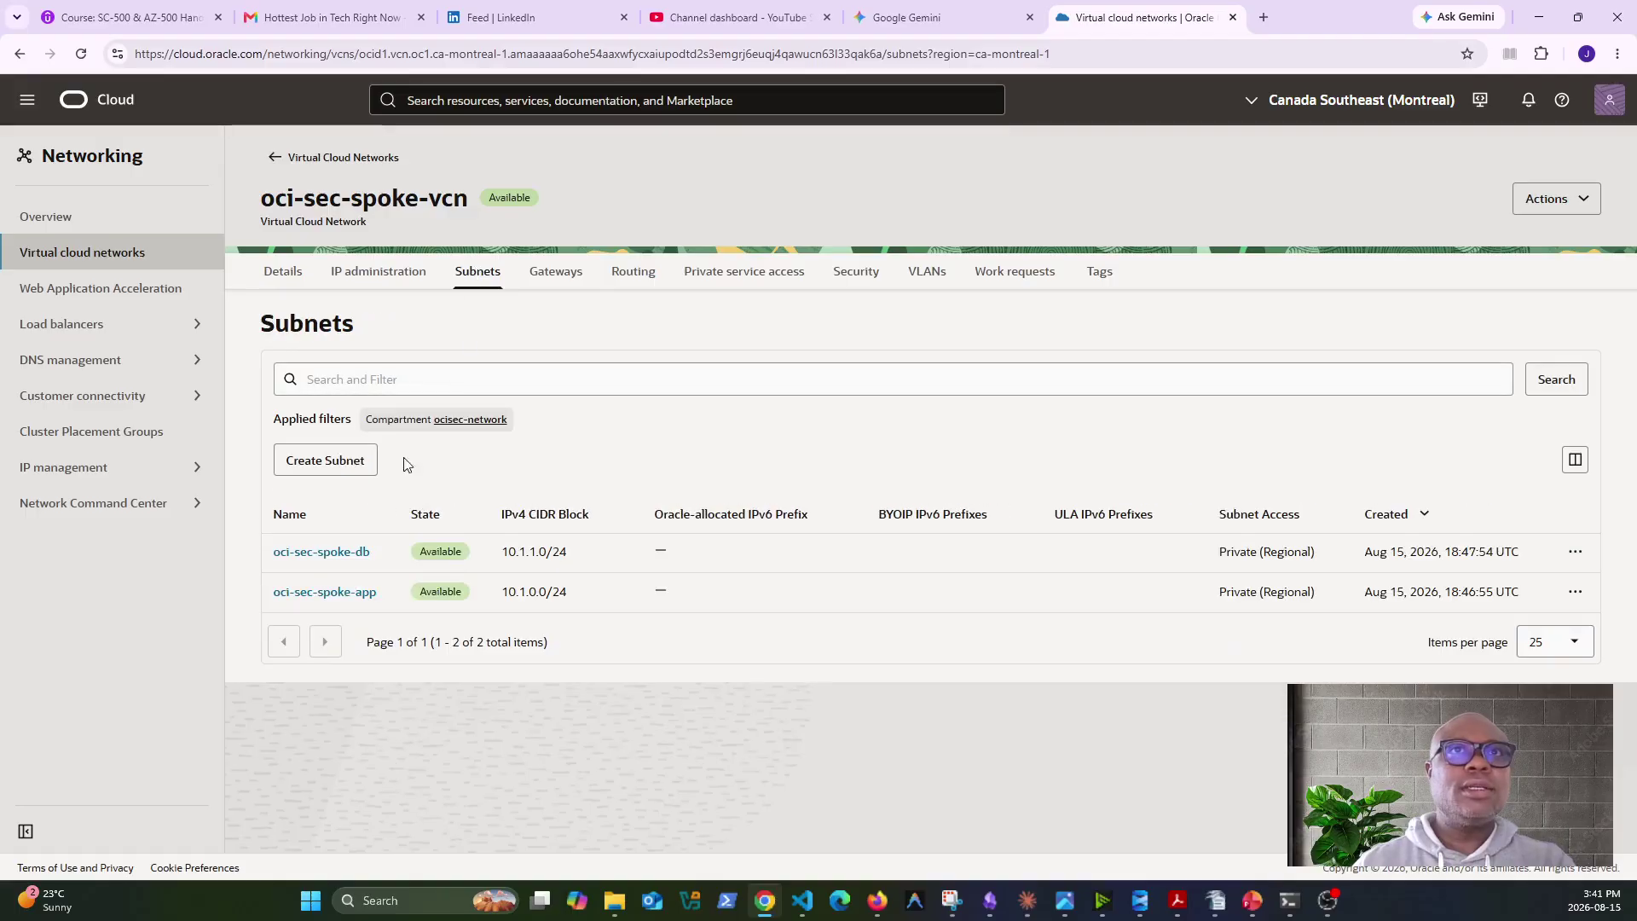
pyautogui.click(312, 553)
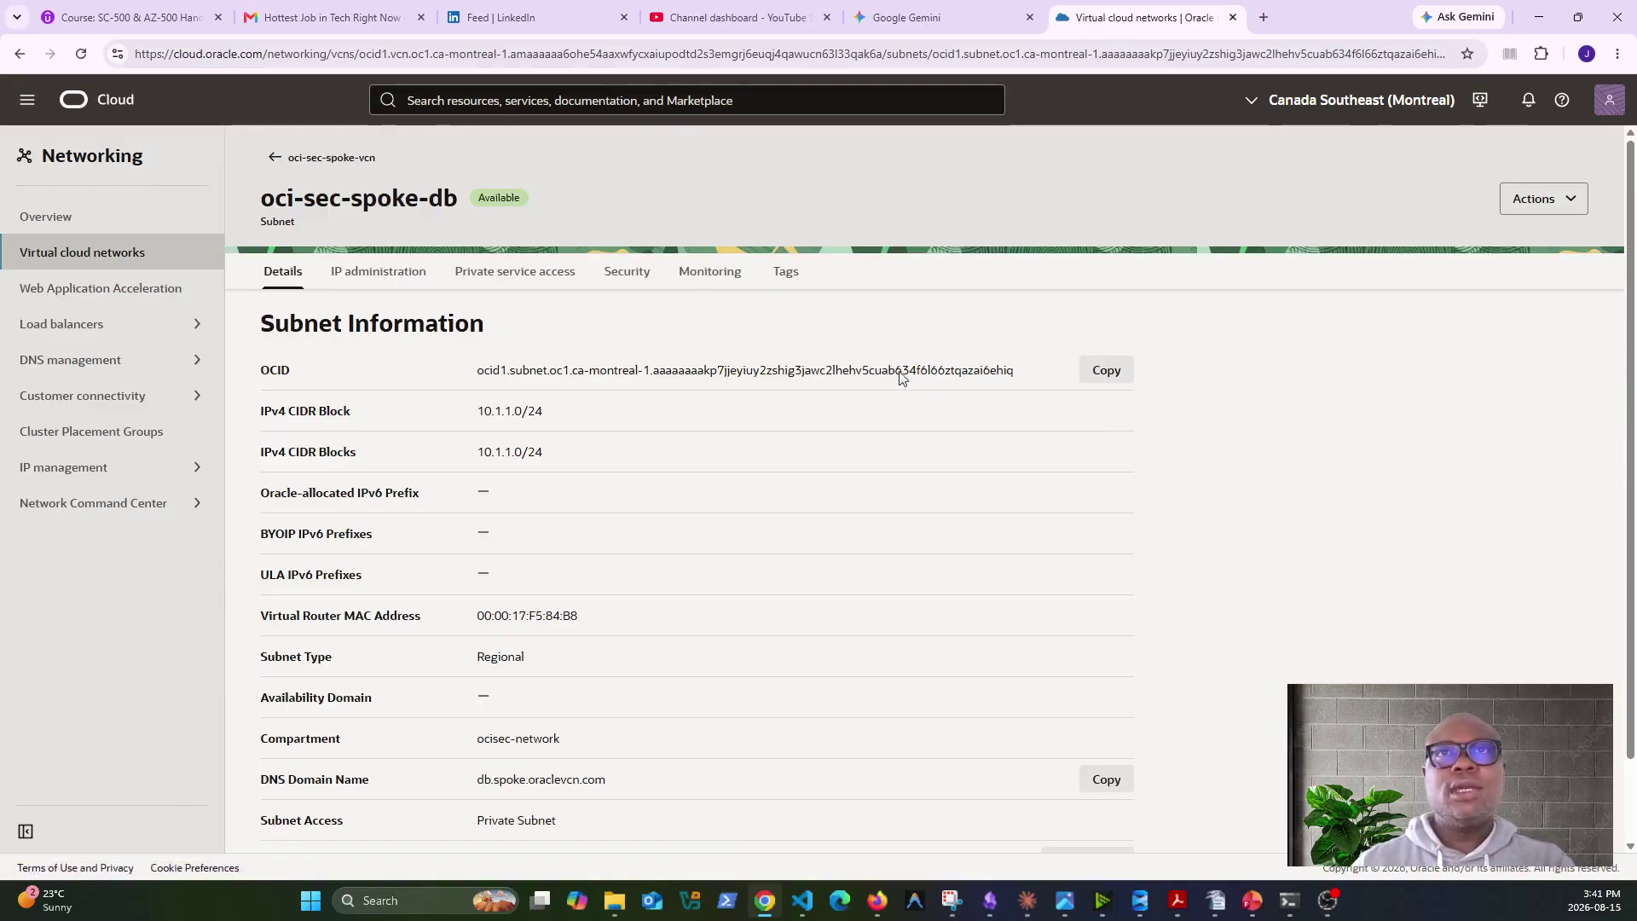
pyautogui.click(1550, 204)
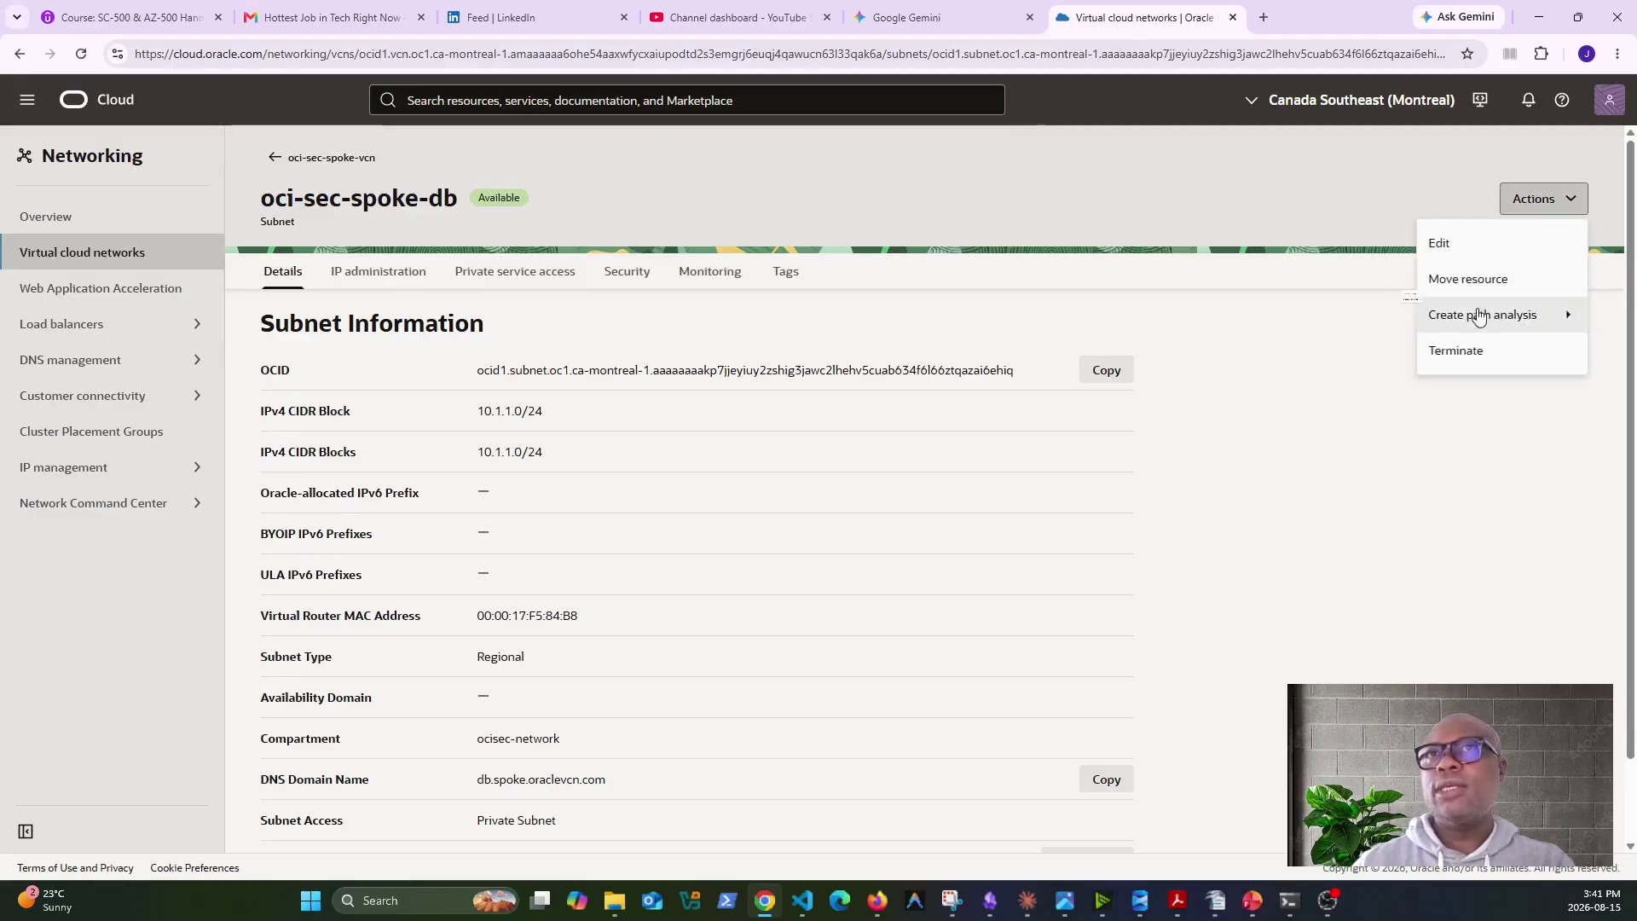
pyautogui.click(1449, 246)
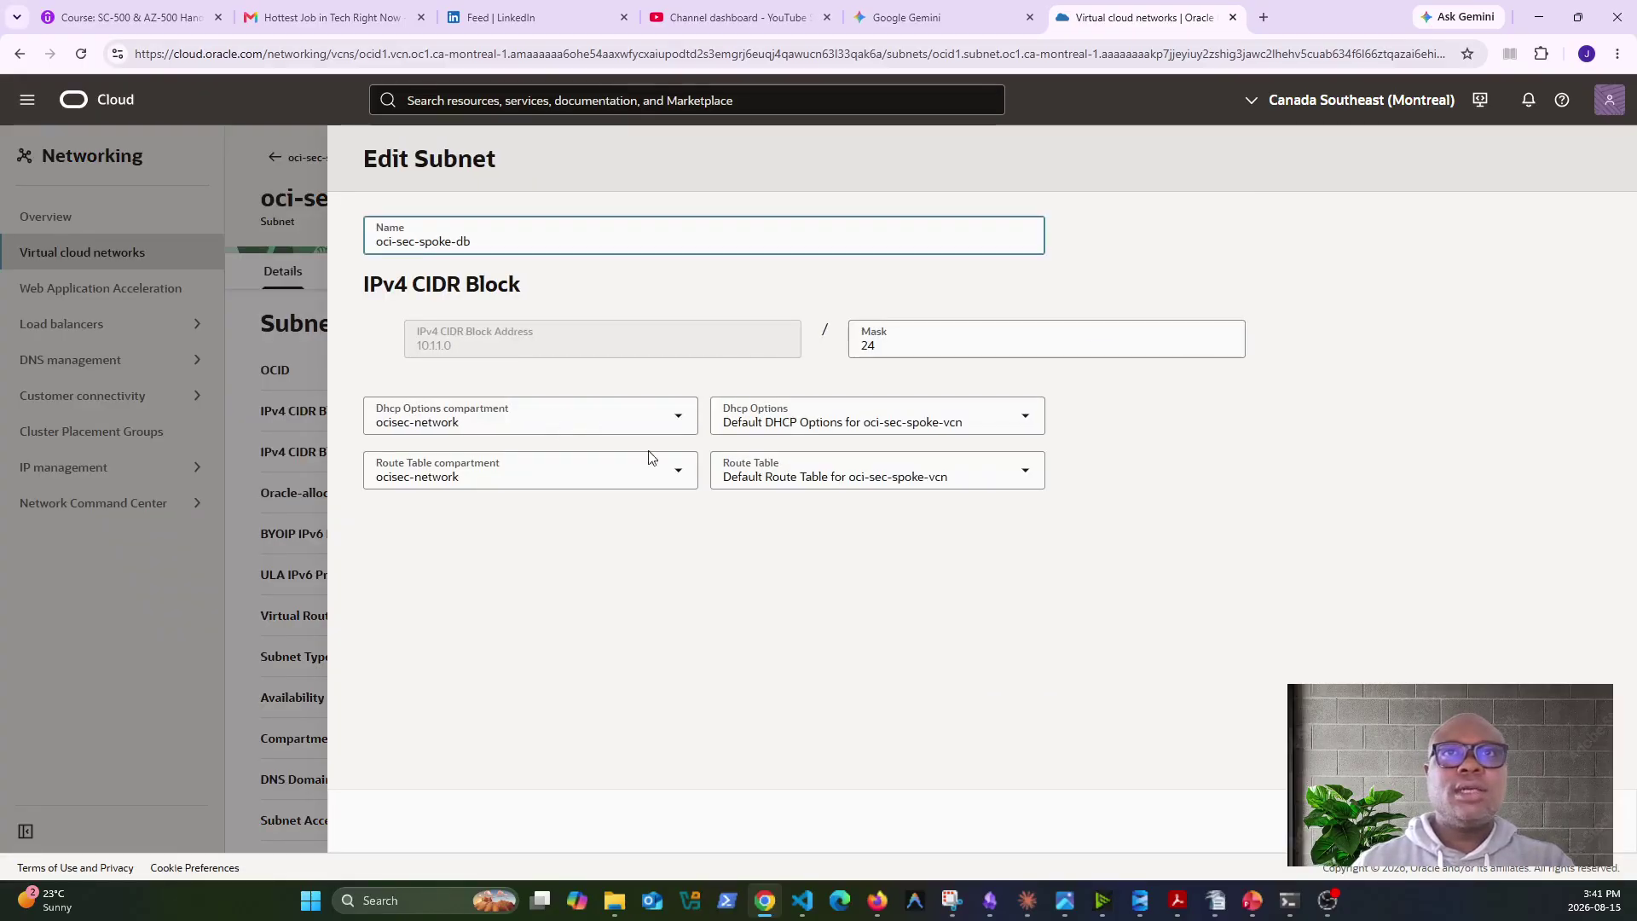
pyautogui.click(930, 484)
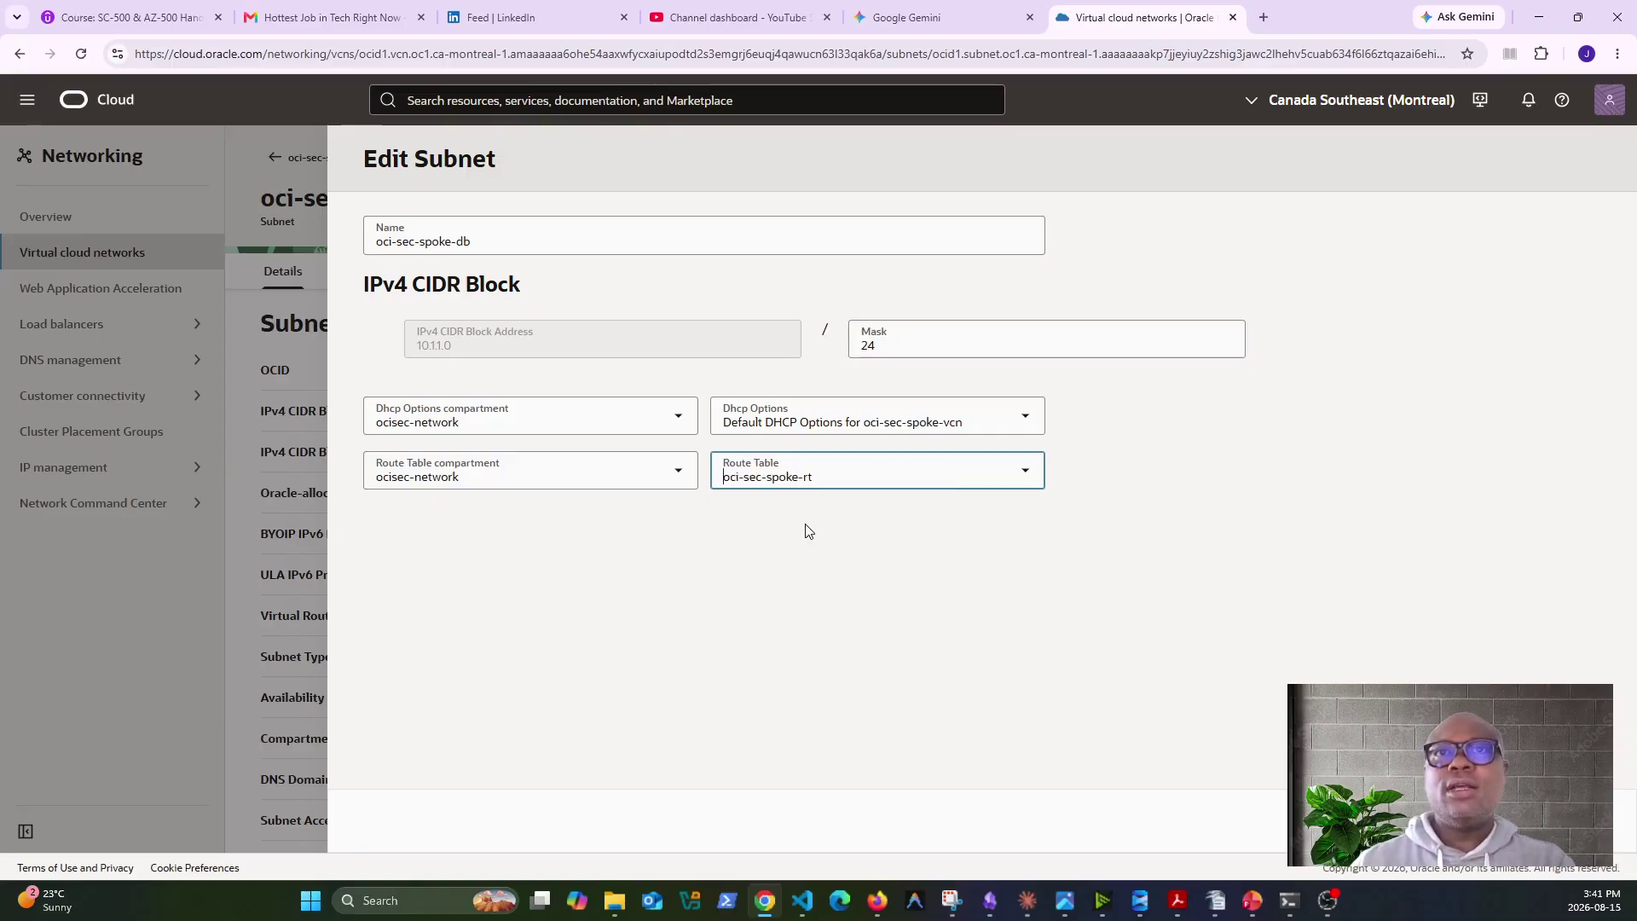
pyautogui.click(807, 524)
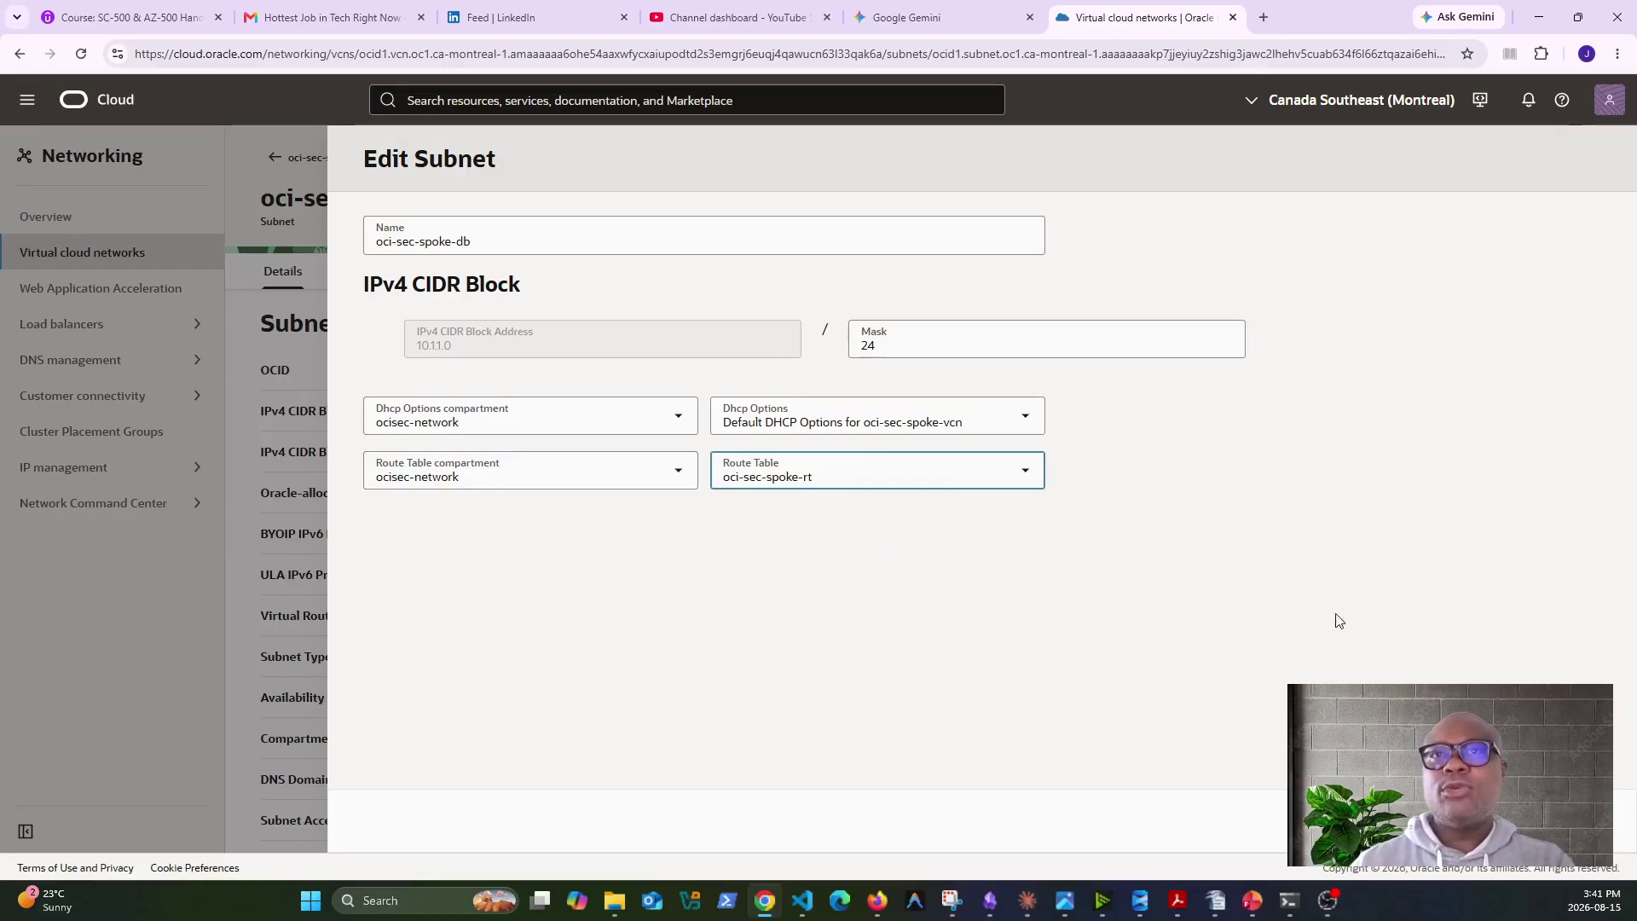
pyautogui.press('Return')
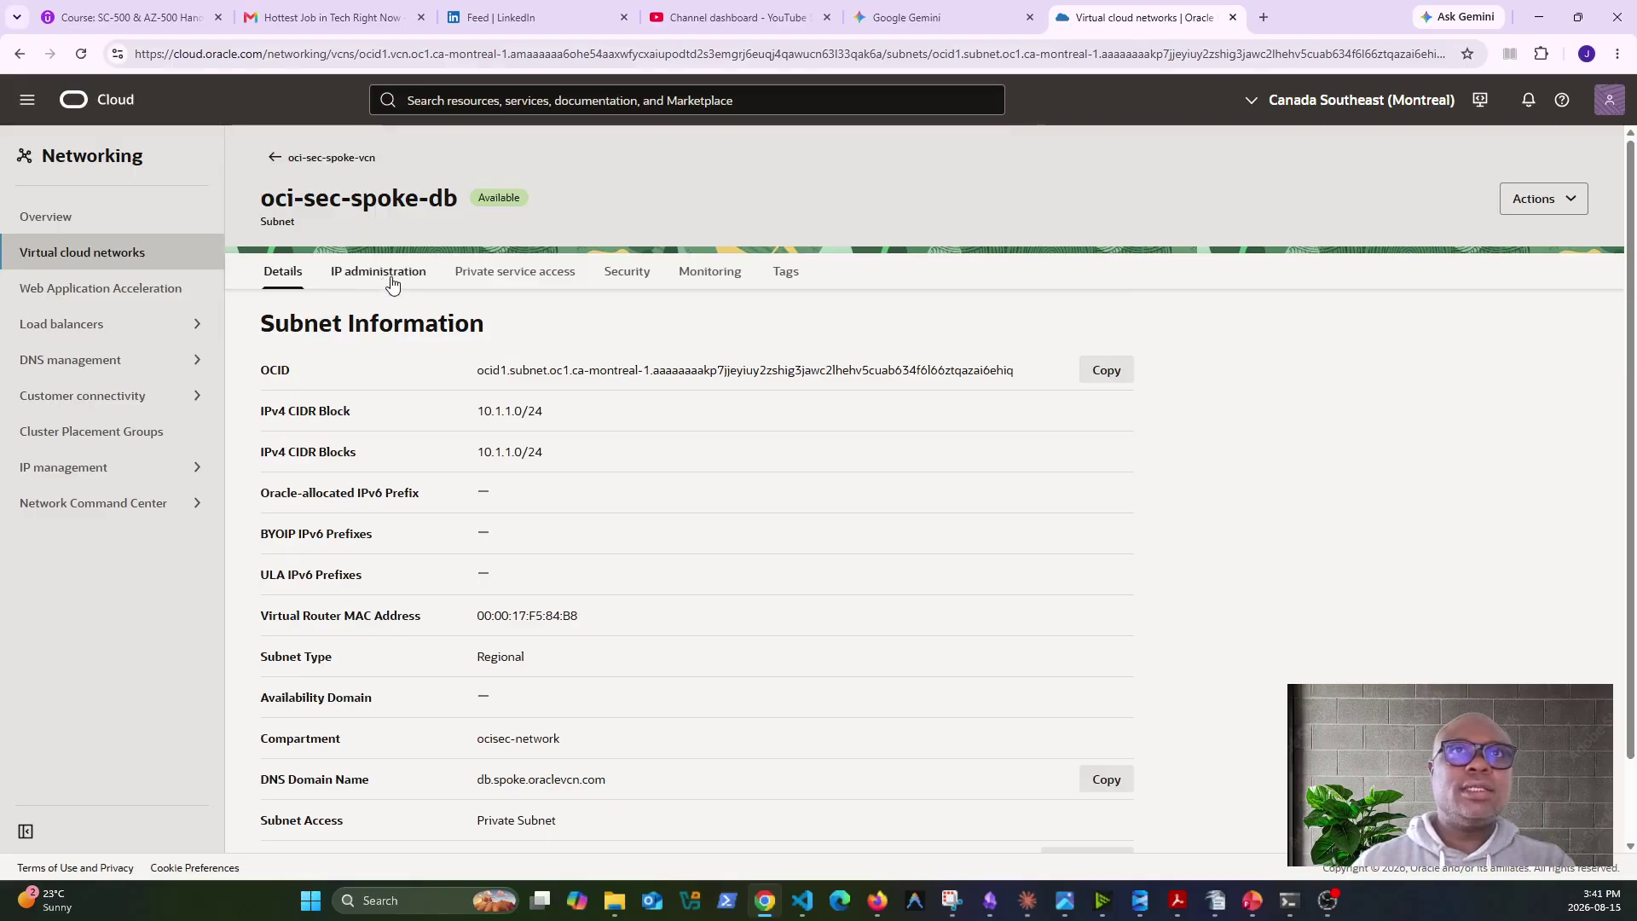
# Edit the oci-sec-spoke-app subnet to use the oci-sec-spoke-rt route table and save it.
pyautogui.click(278, 159)
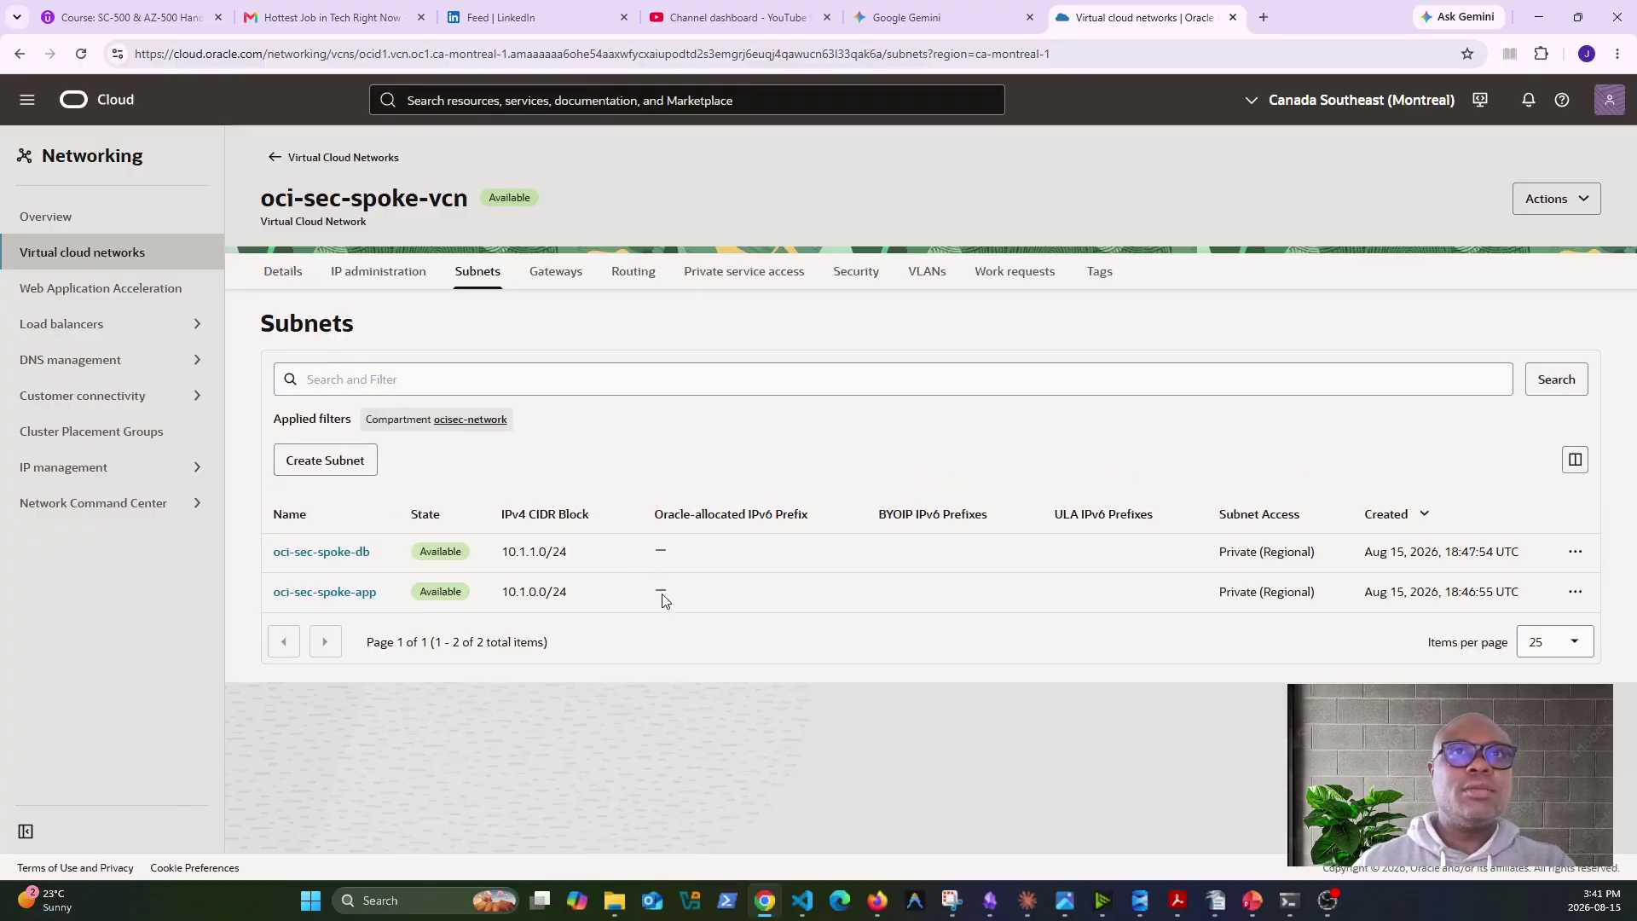
pyautogui.click(337, 597)
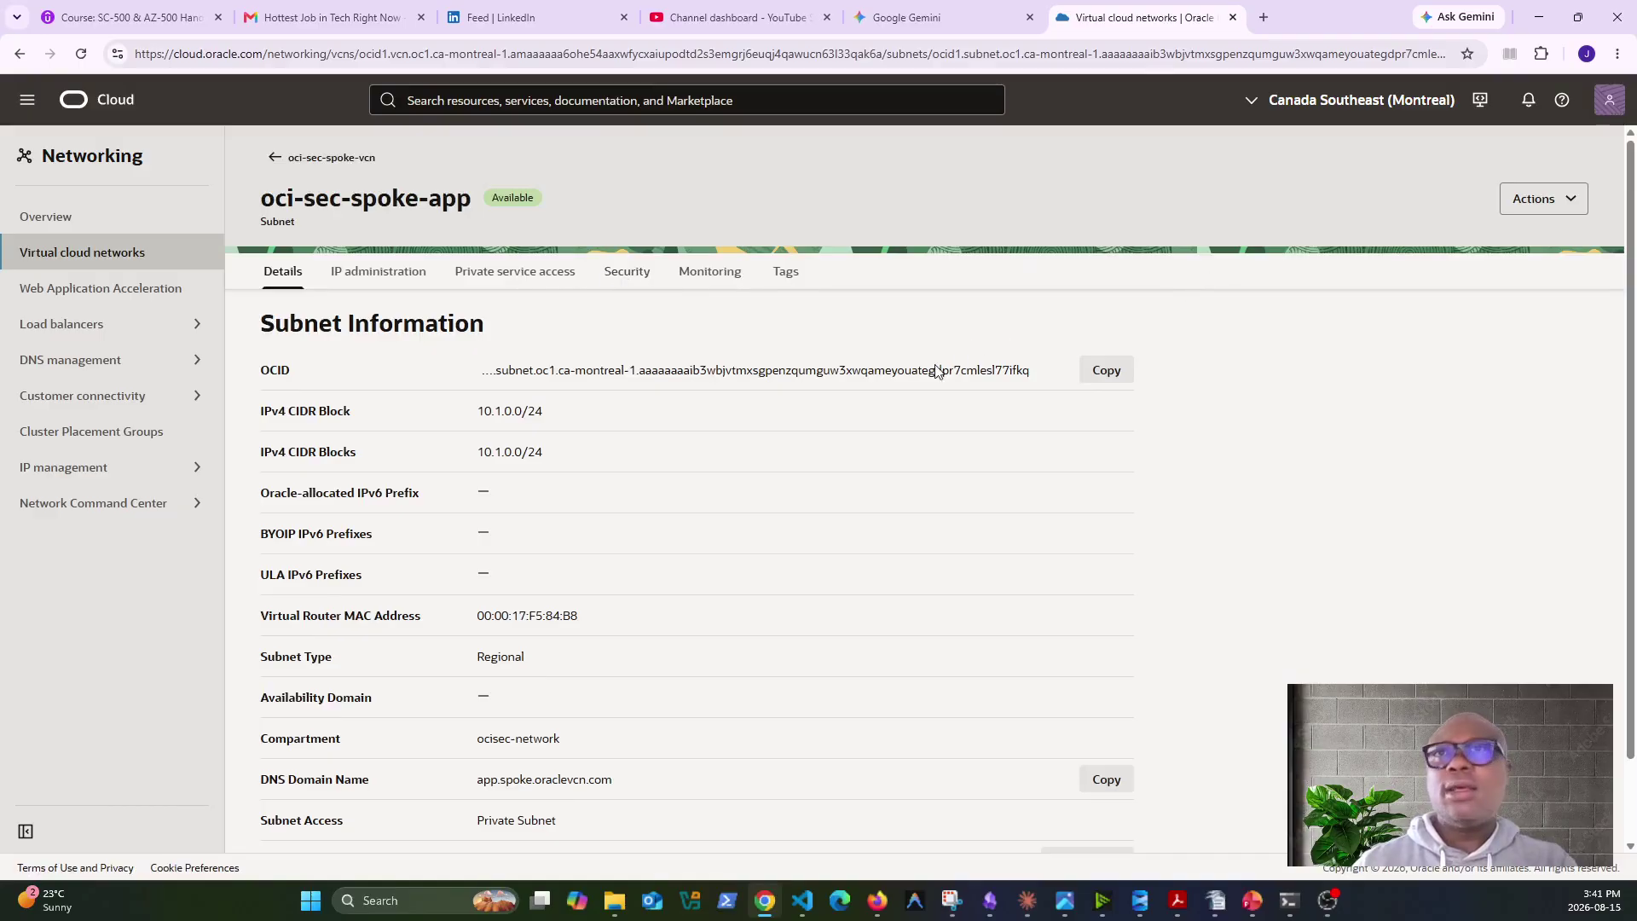
pyautogui.click(1560, 203)
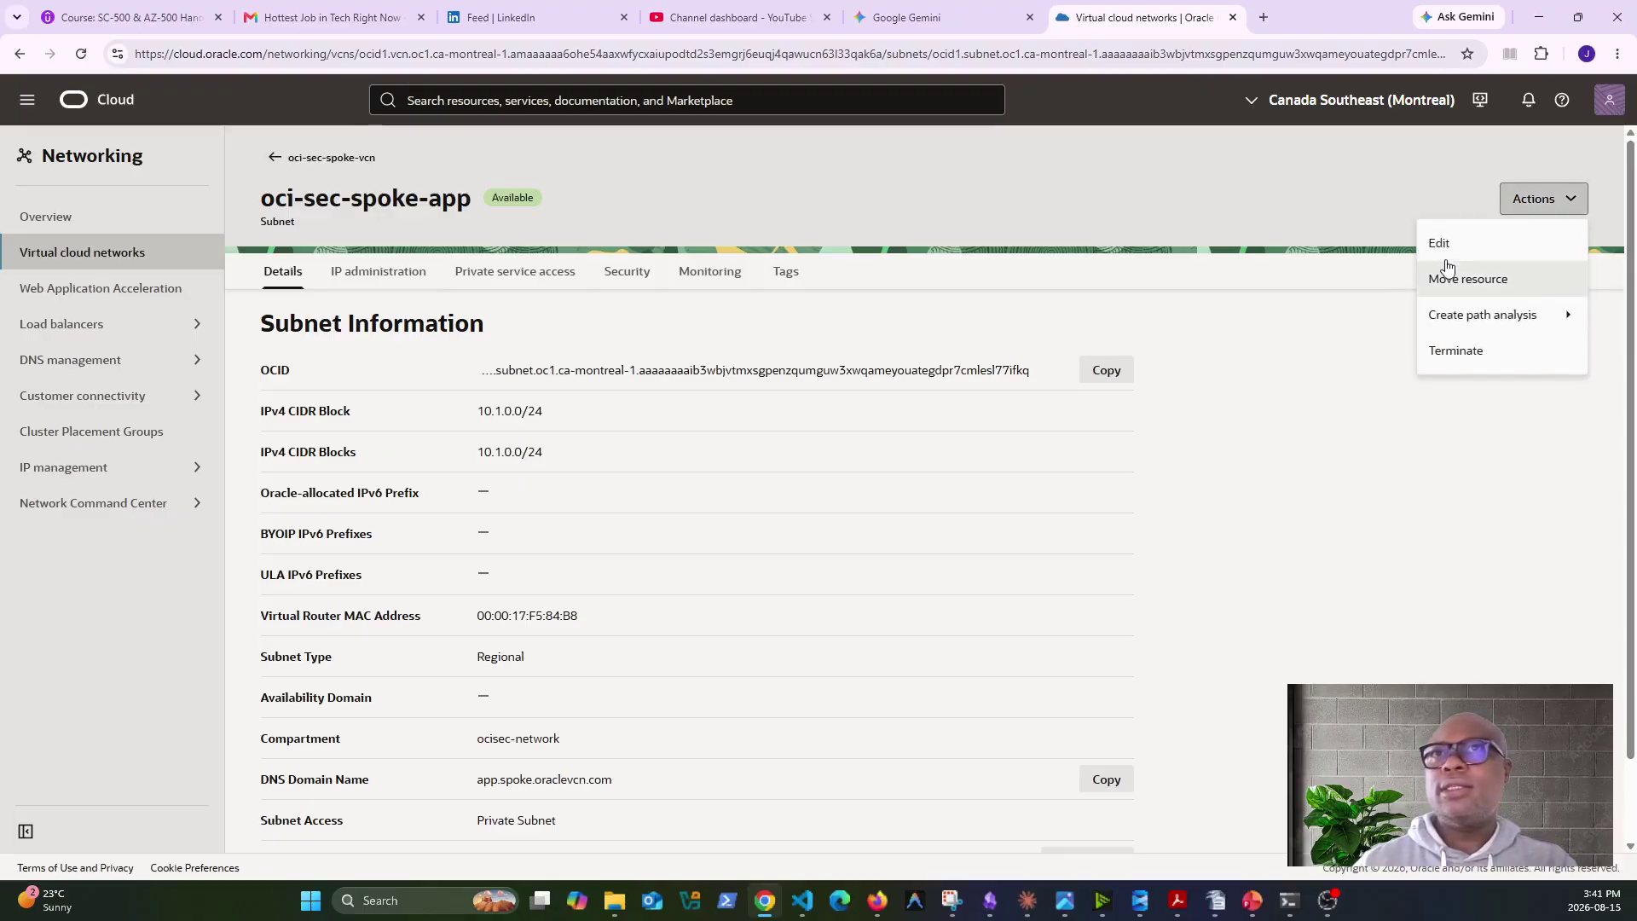
pyautogui.click(1446, 248)
pyautogui.click(779, 473)
pyautogui.click(814, 523)
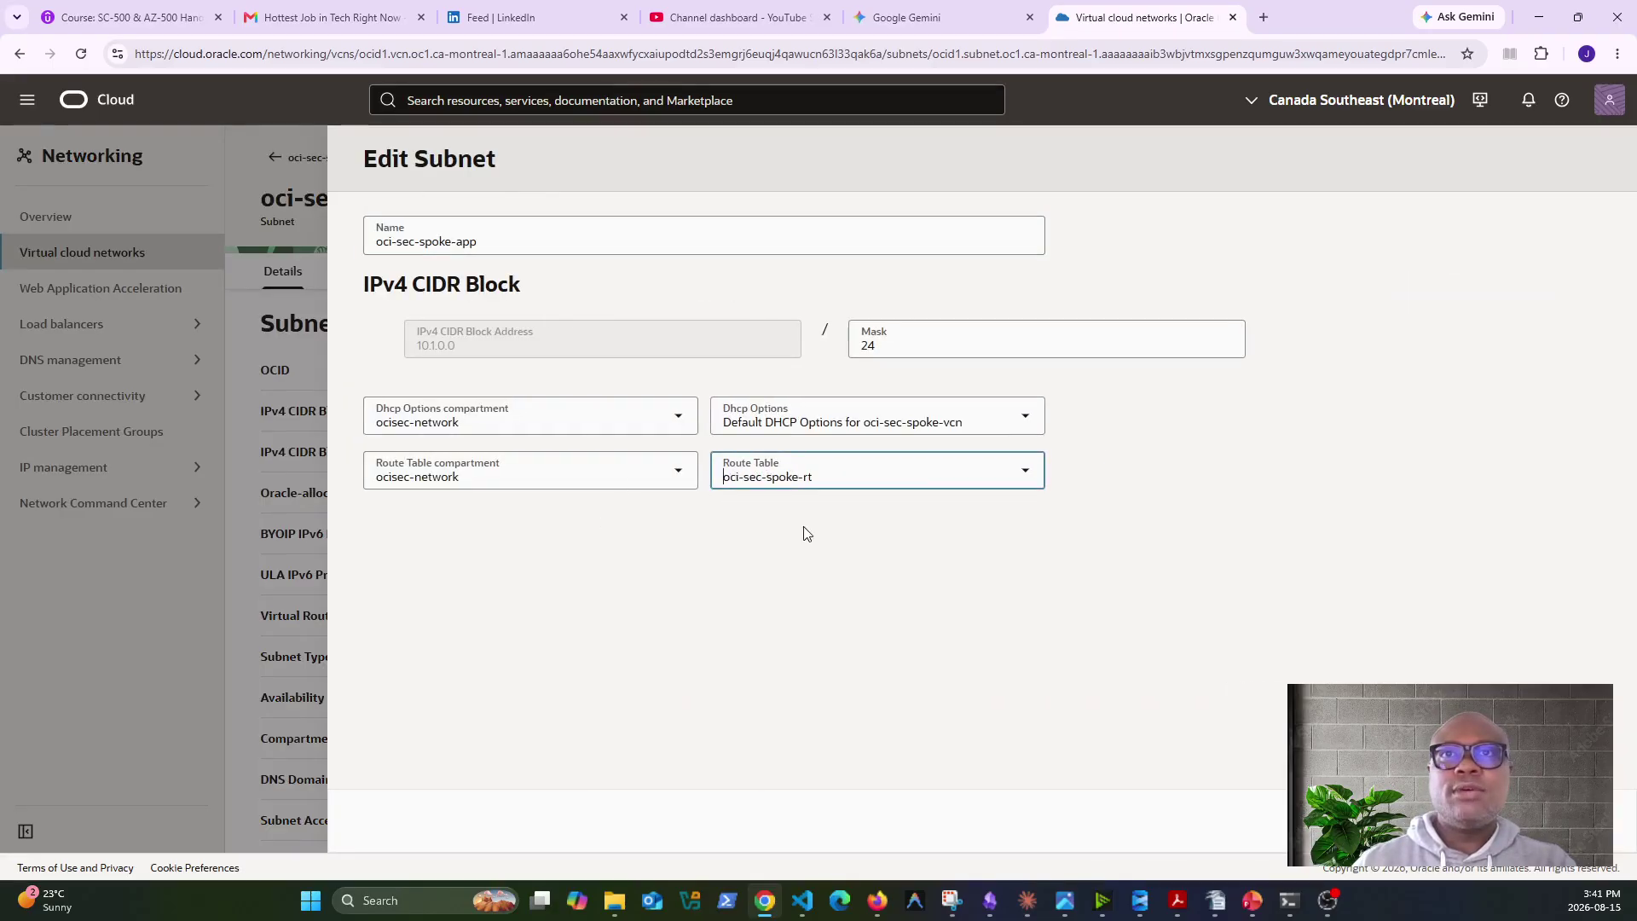
pyautogui.click(1551, 820)
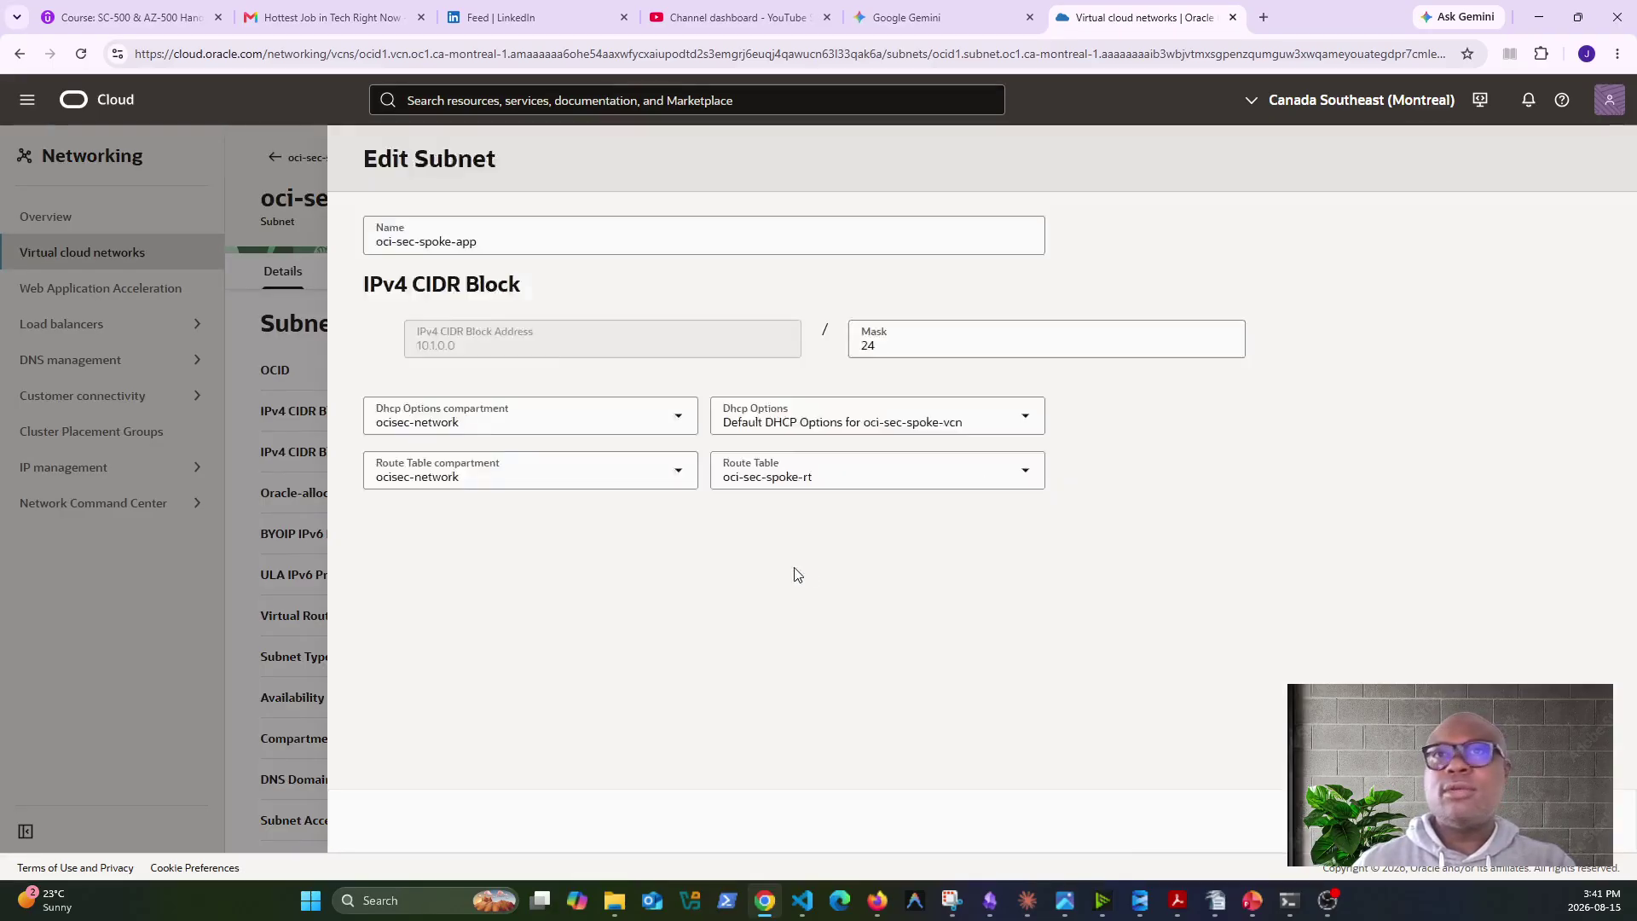
# Check the route table and the security lists of the oci-sec-spoke-app subnet.
pyautogui.scroll(-1, 733, 582)
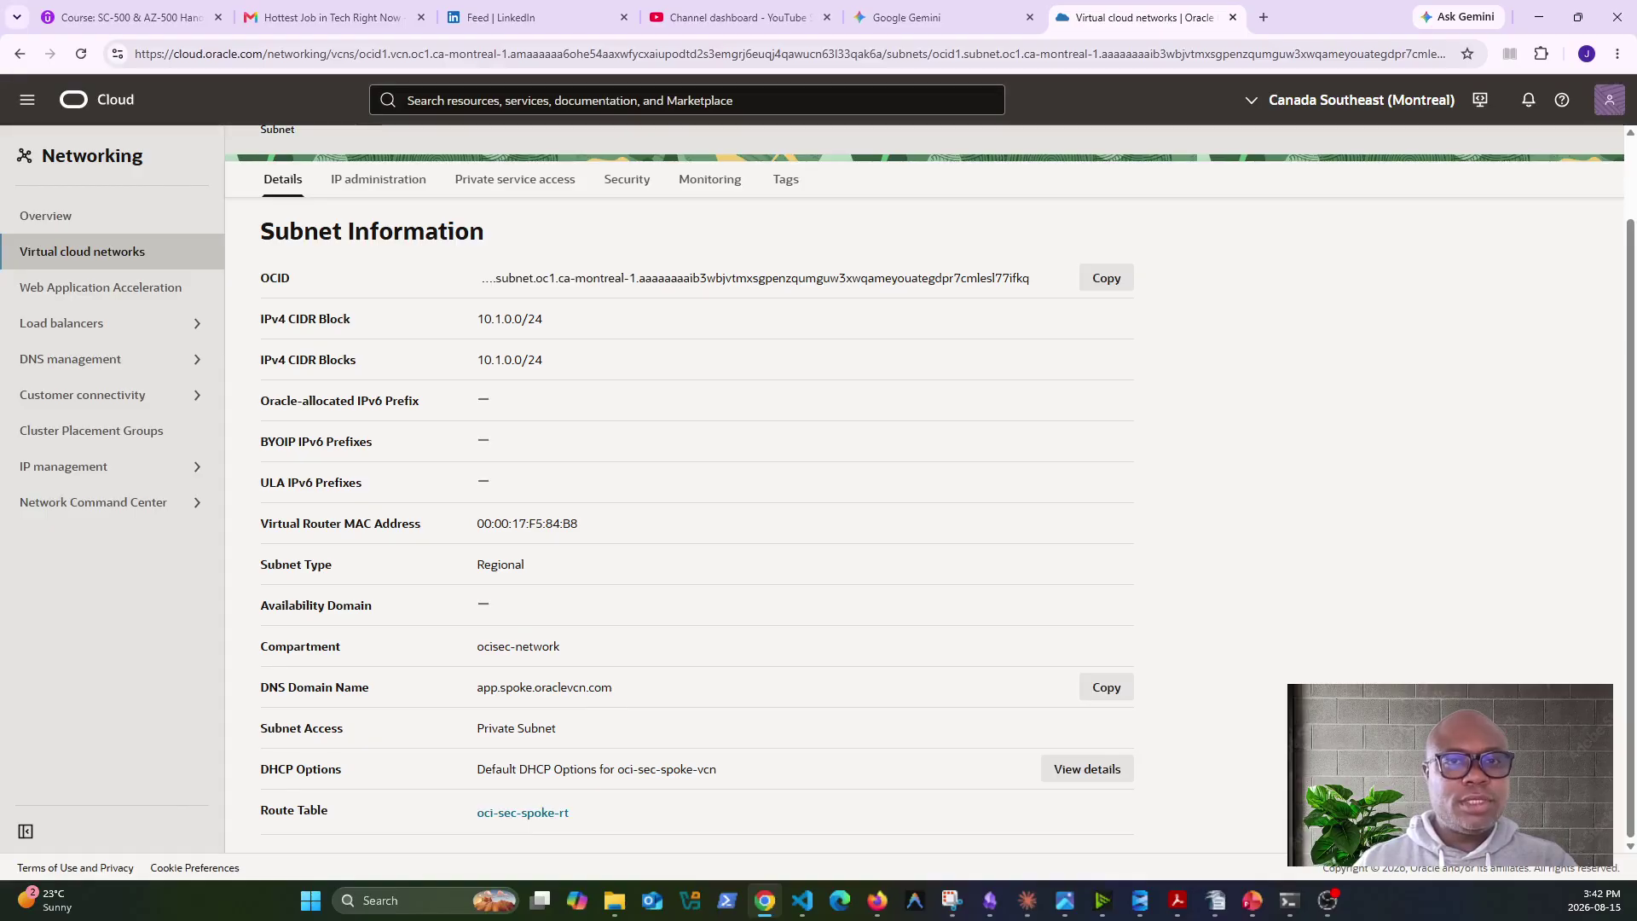
pyautogui.scroll(1, 532, 397)
pyautogui.scroll(2, 532, 401)
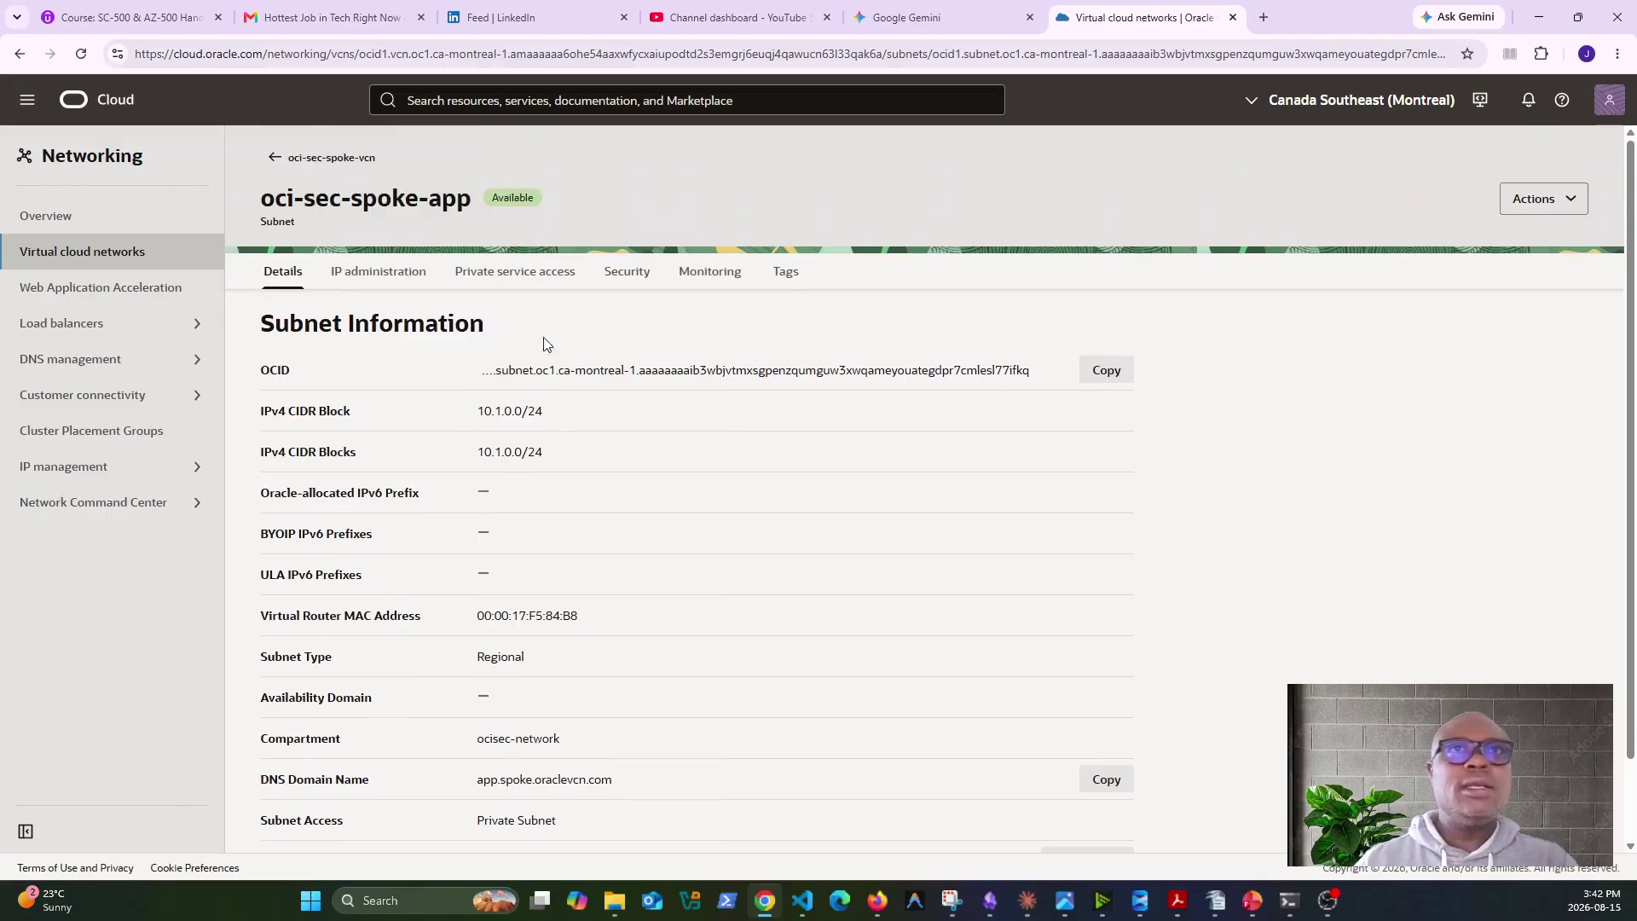
pyautogui.click(633, 274)
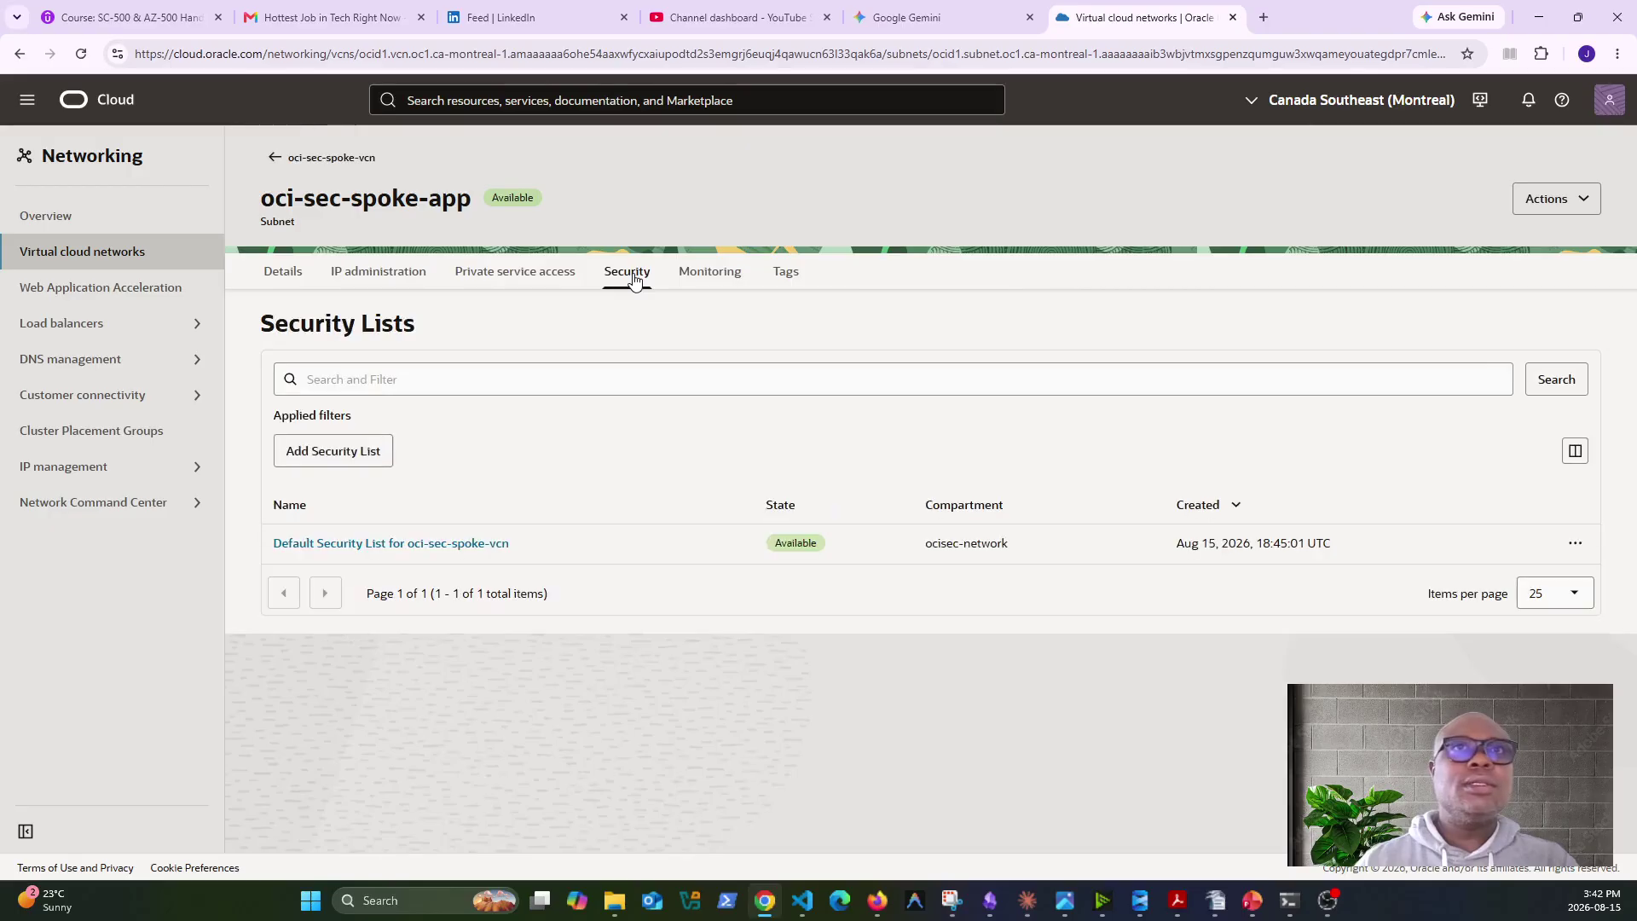
# Start a new network security group in the oci-sec-hub-vcn virtual cloud network.
pyautogui.click(273, 158)
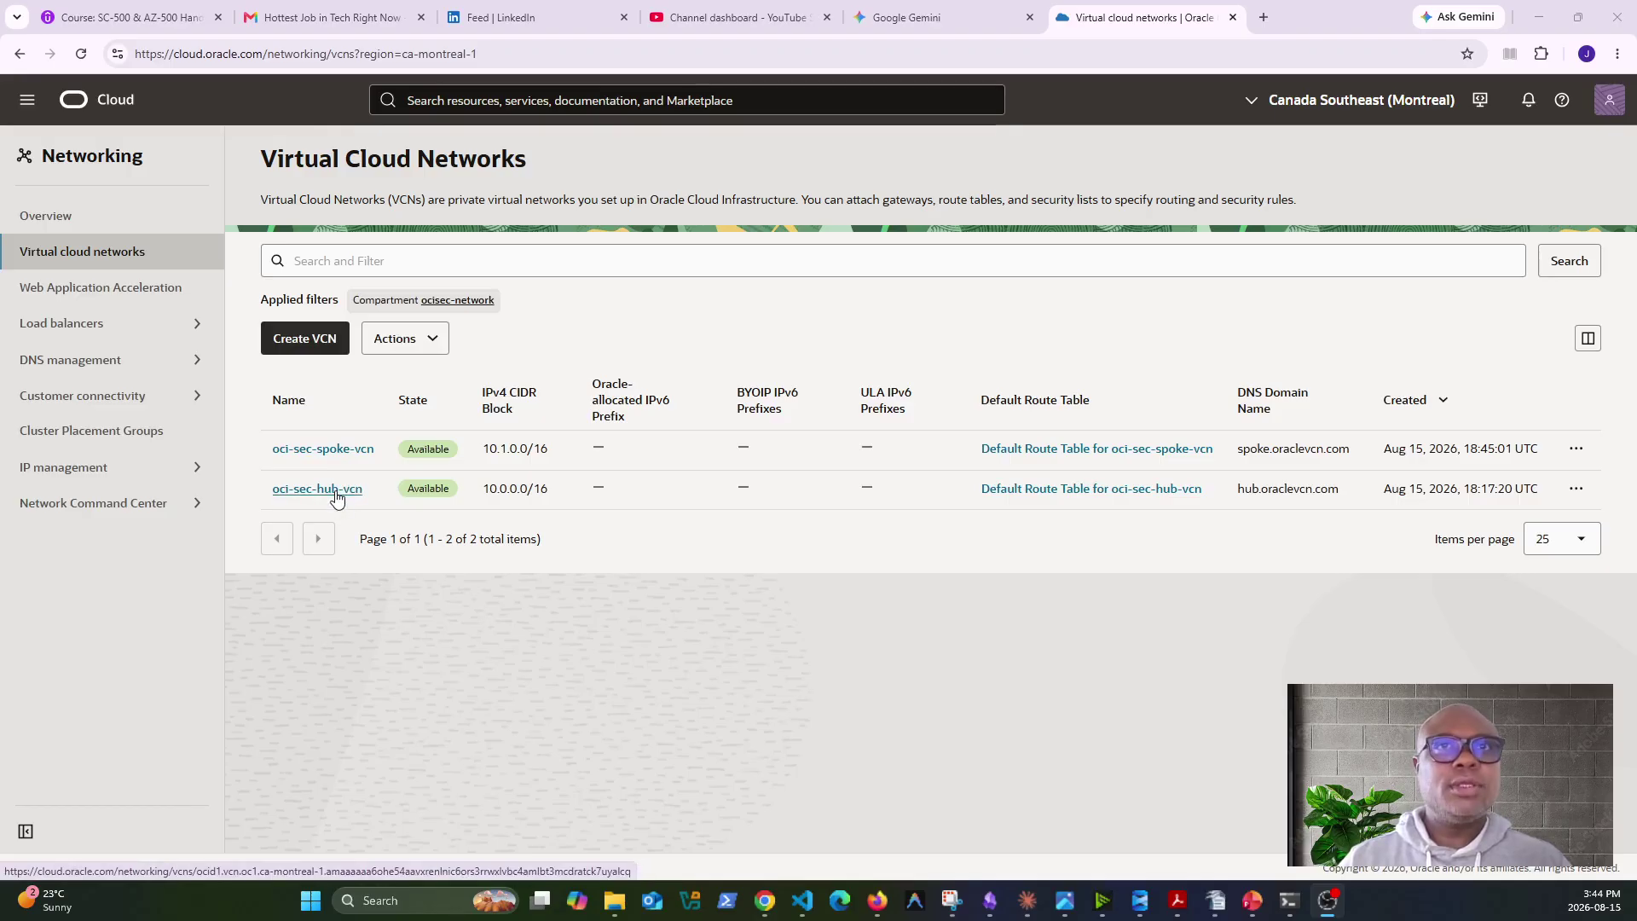
pyautogui.click(336, 493)
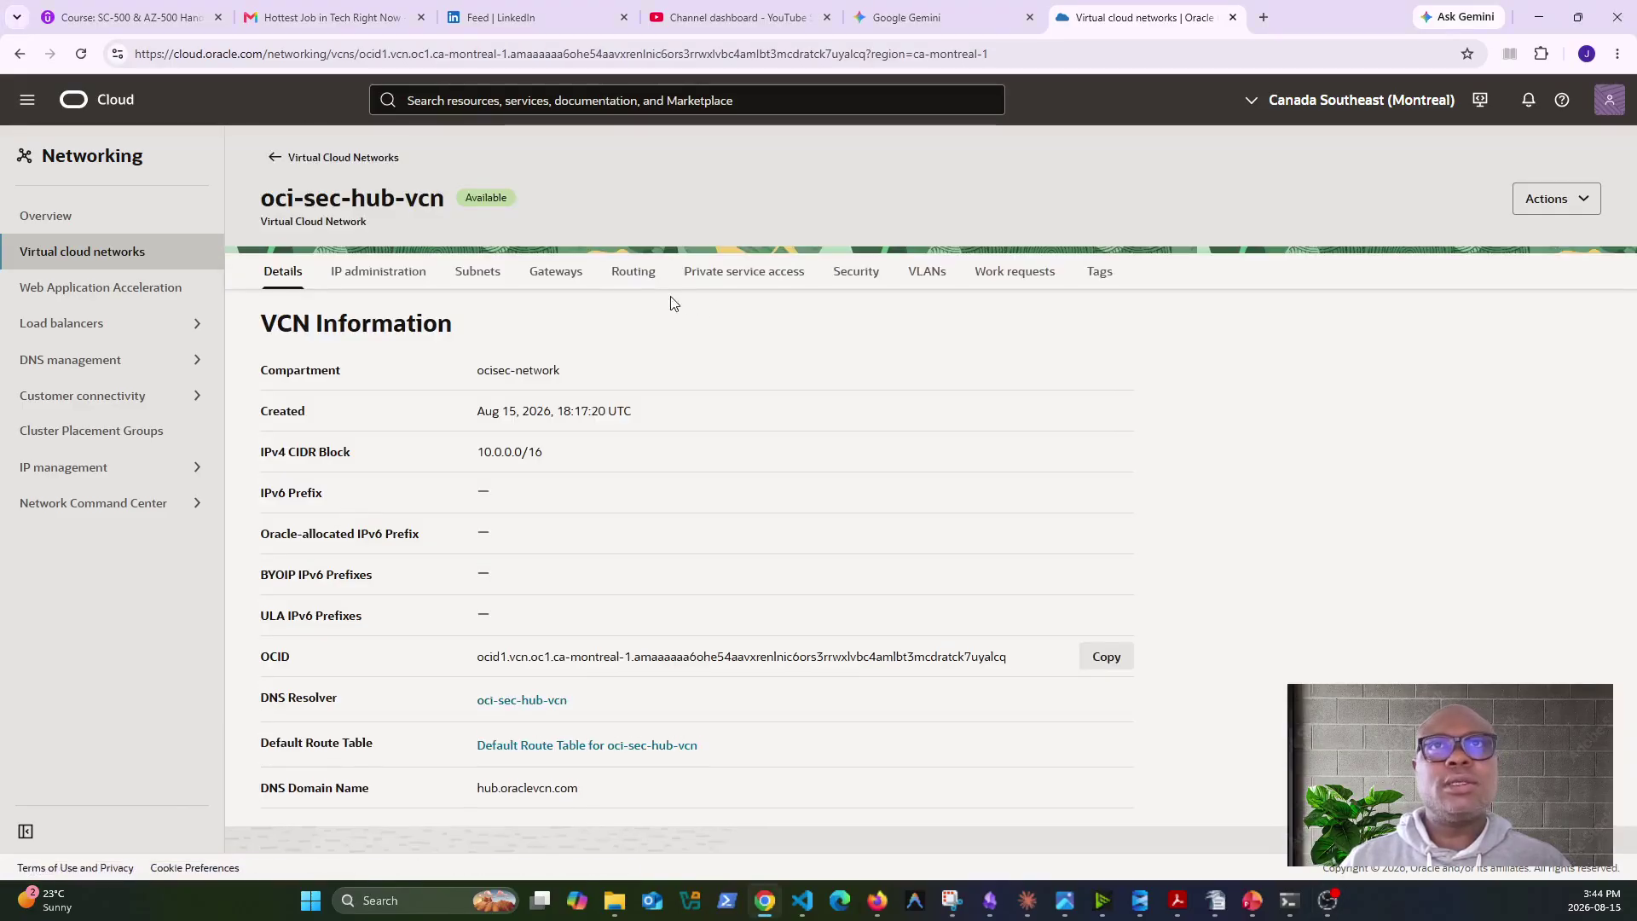
pyautogui.click(856, 290)
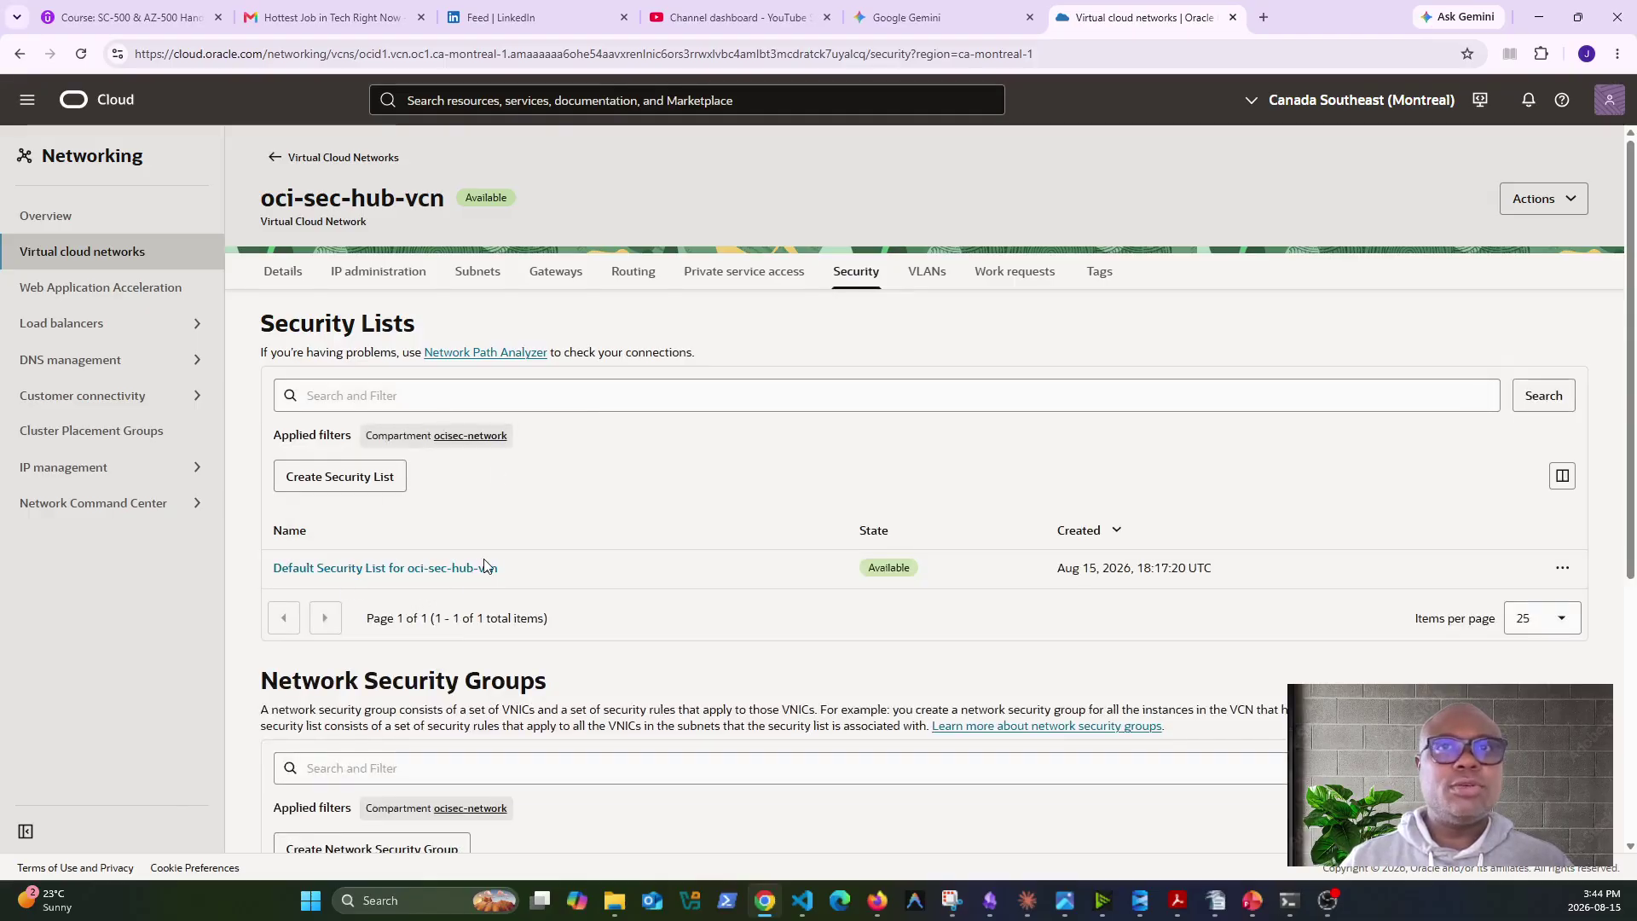
pyautogui.scroll(-5, 484, 564)
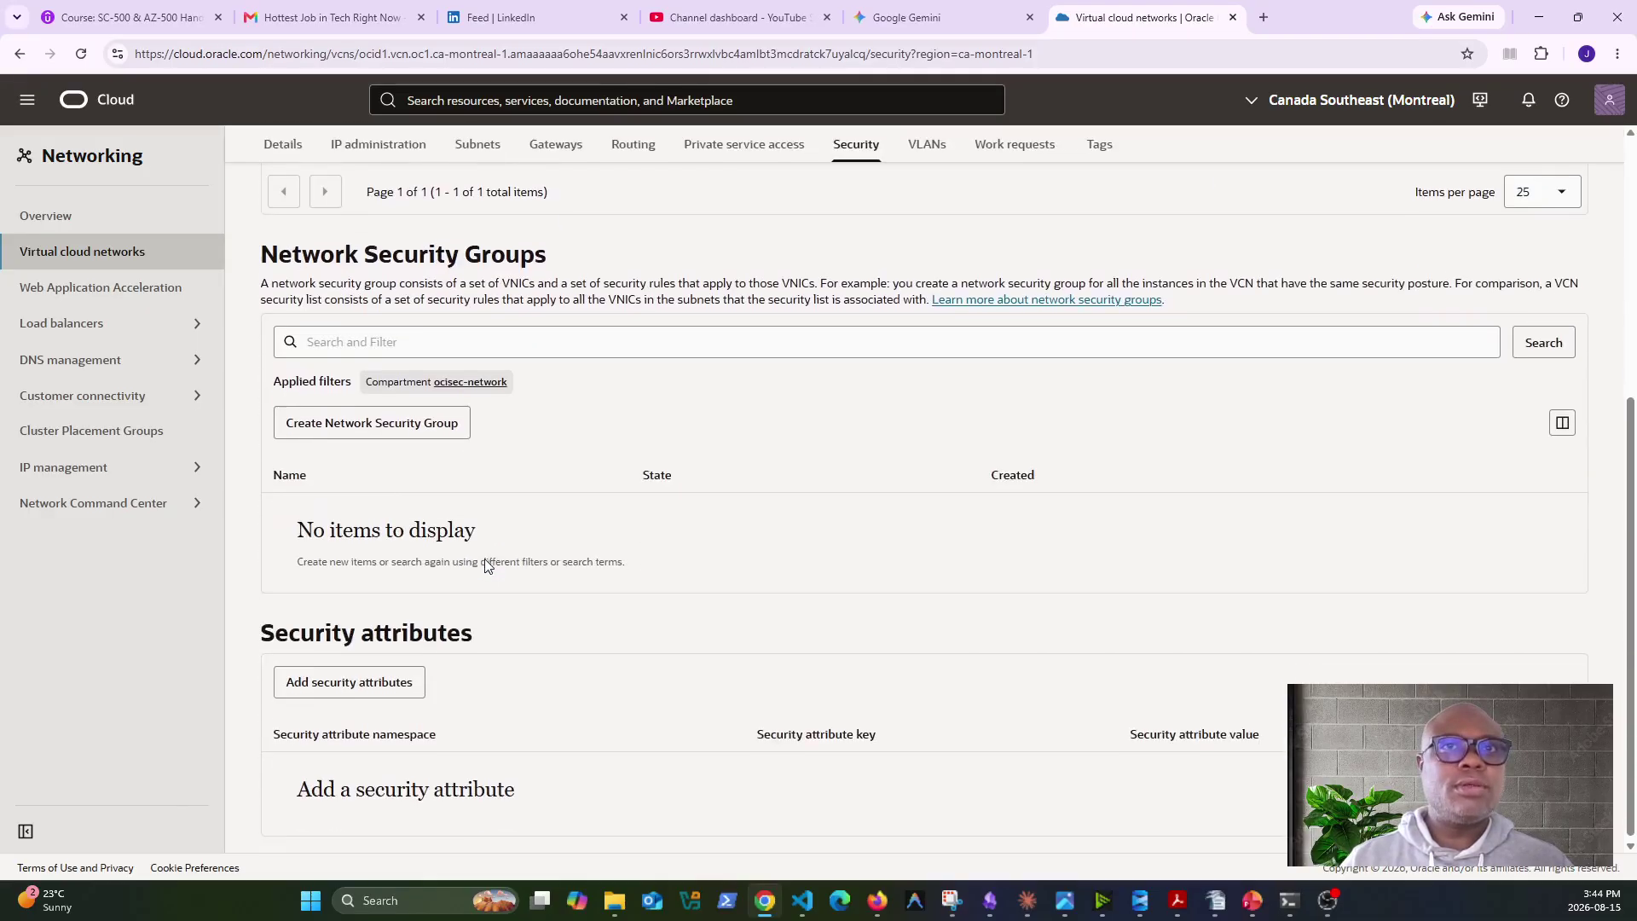
pyautogui.click(346, 423)
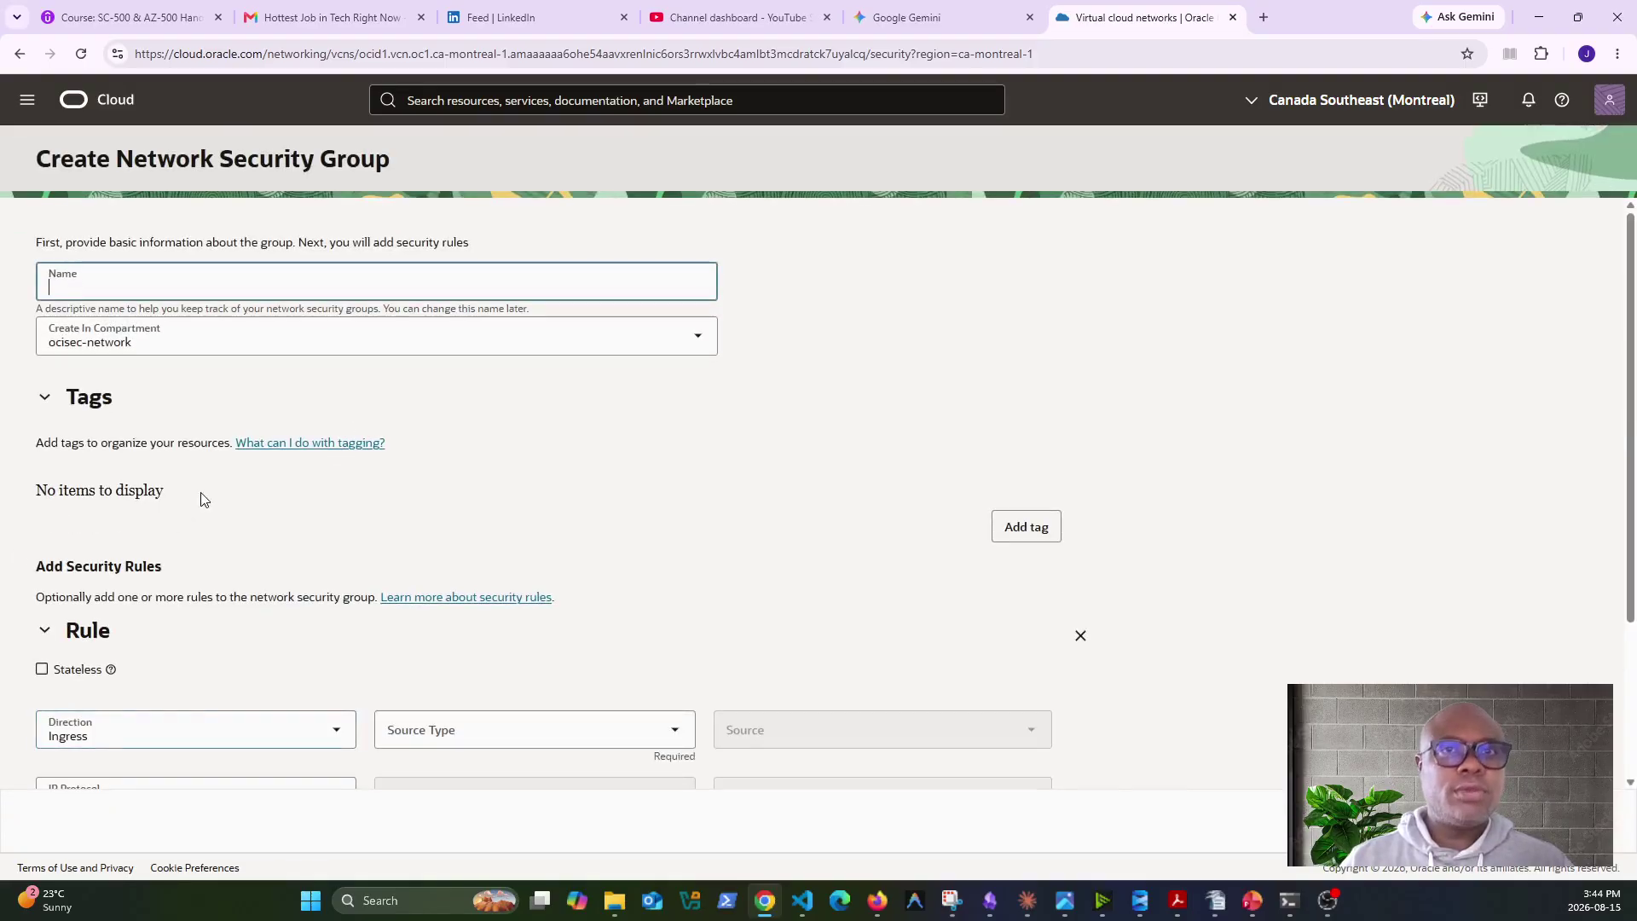
# Name the new network security group oci-sec-nsg-web, without any number prefix.
pyautogui.click(168, 286)
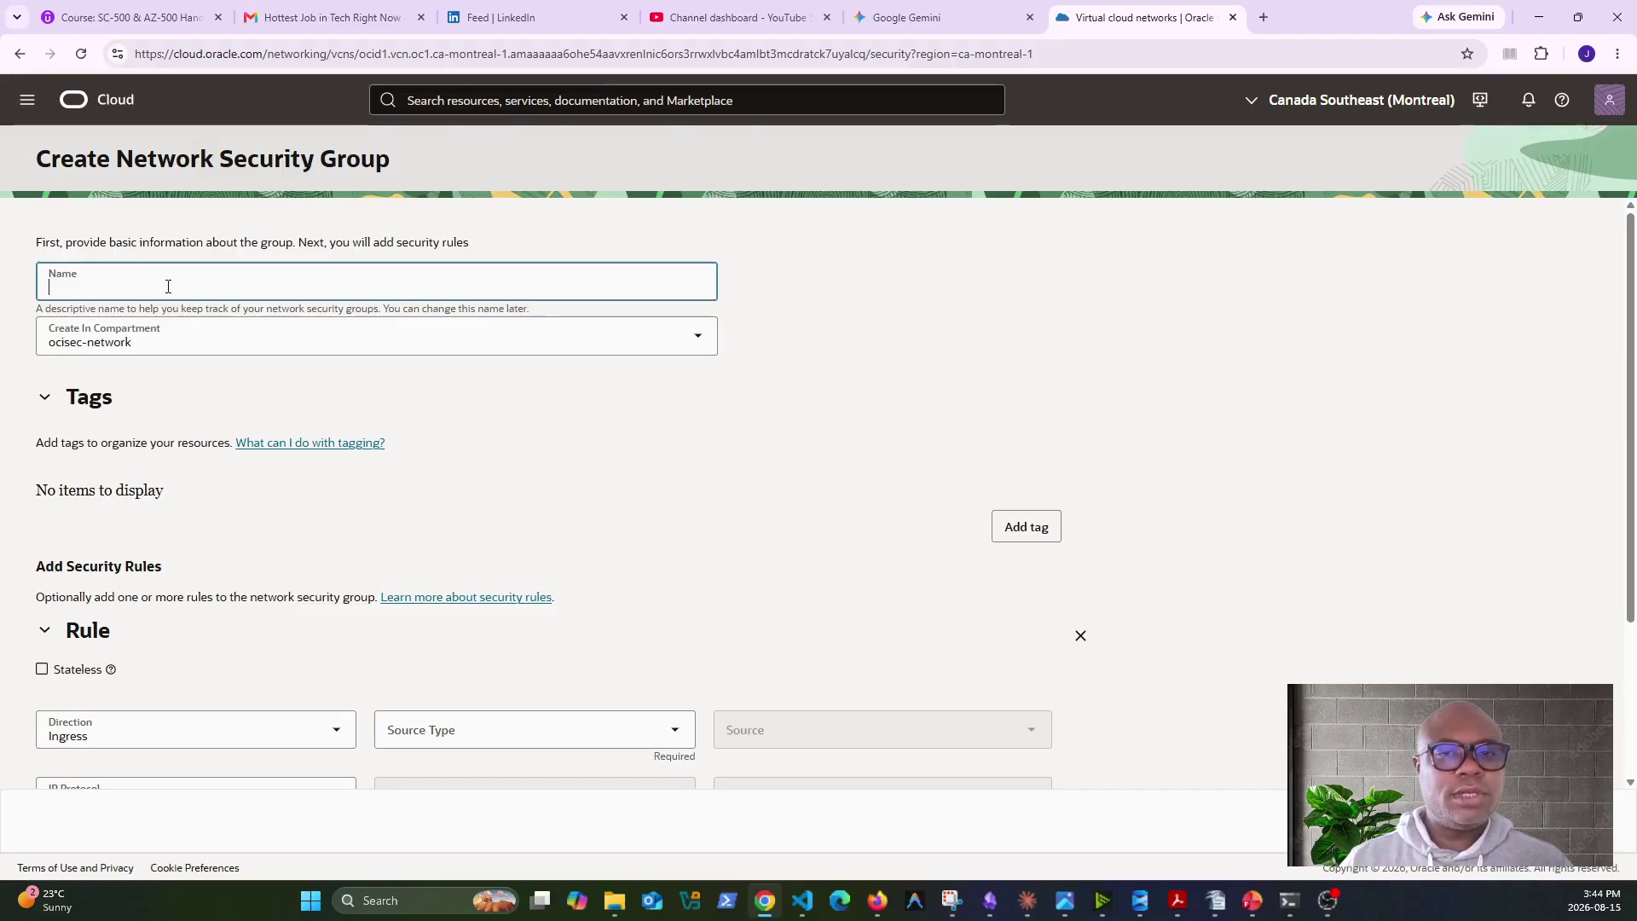
pyautogui.hotkey('alt', 'Tab')
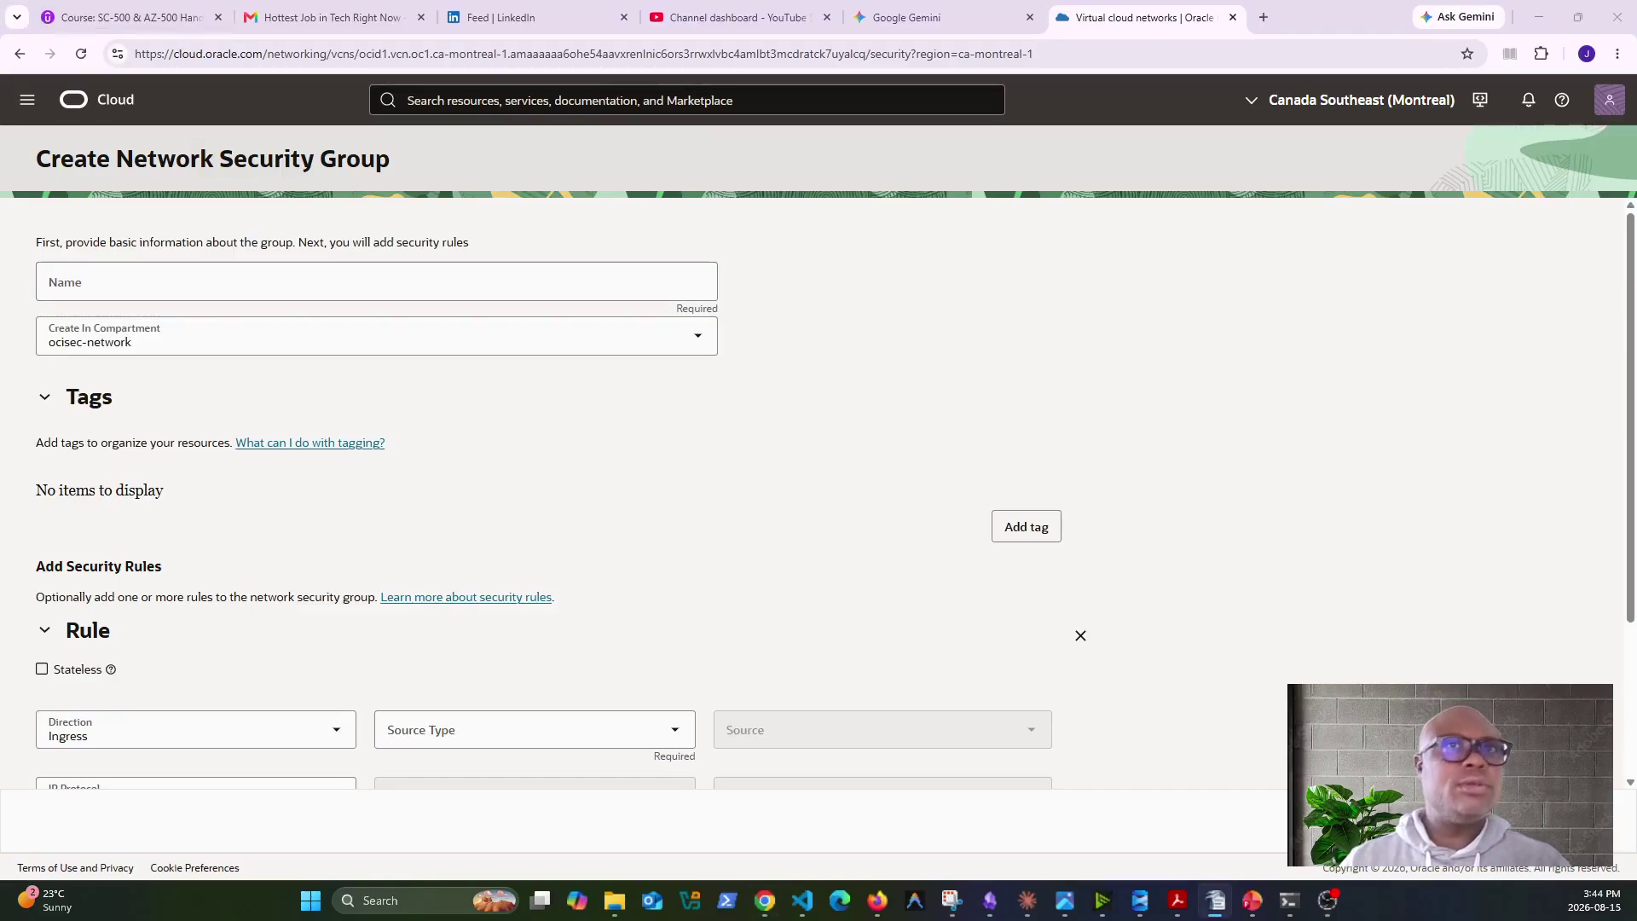
pyautogui.click(394, 270)
pyautogui.write('62. oci-sec-nsg-web')
pyautogui.click(71, 287)
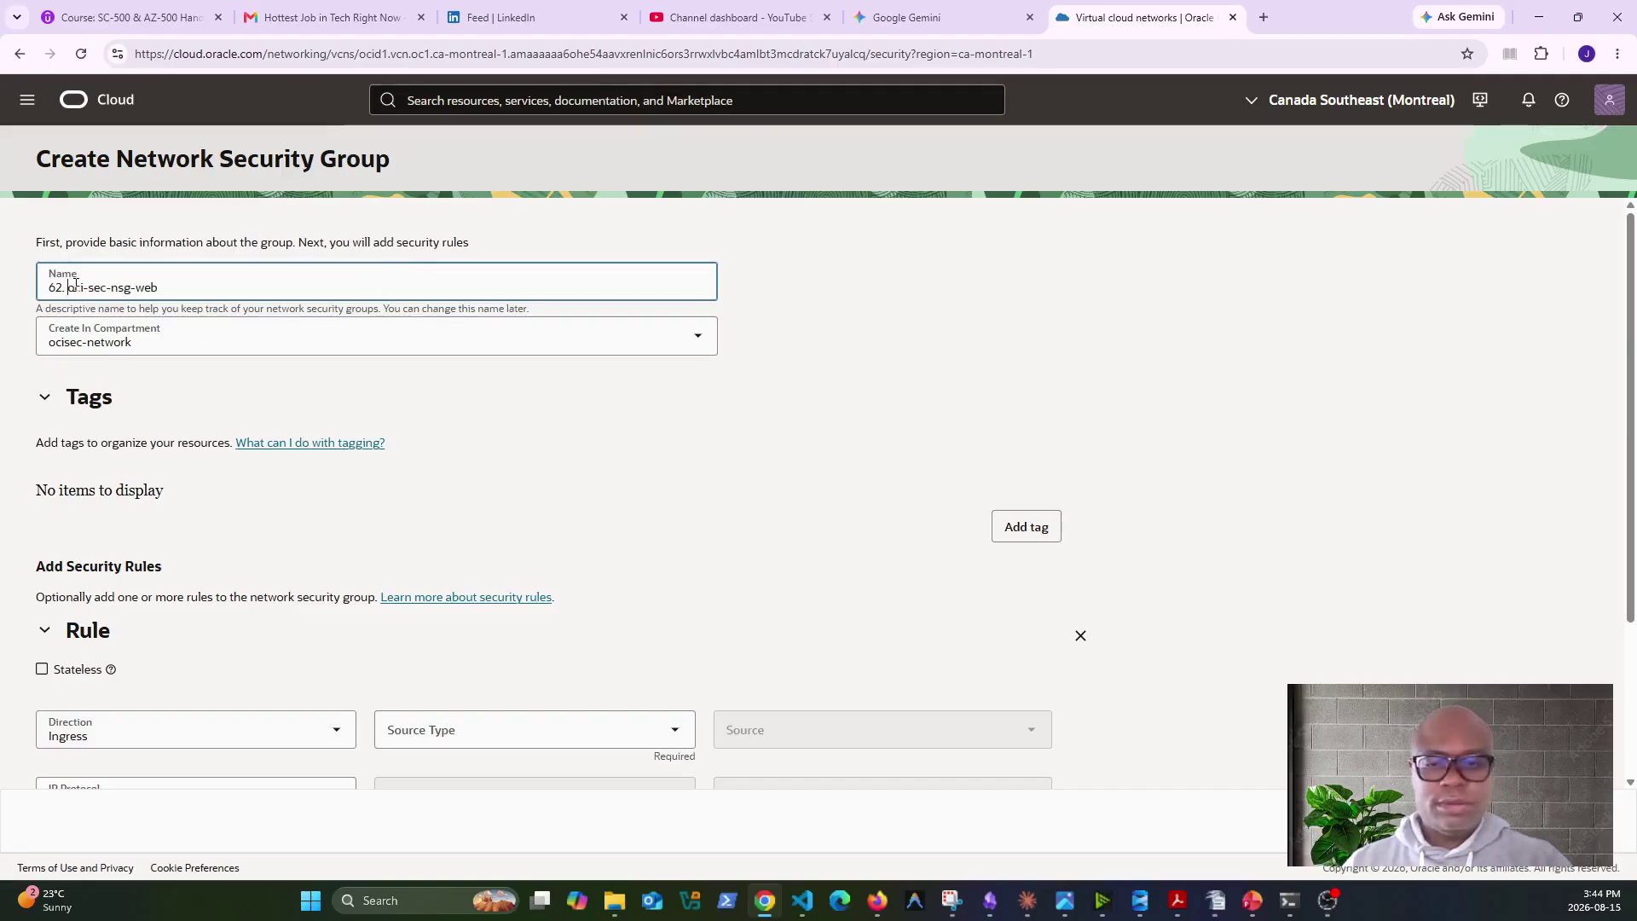
pyautogui.press('BackSpace')
pyautogui.press('BackSpace')
pyautogui.press('BackSpace')
pyautogui.press('BackSpace')
pyautogui.click(561, 415)
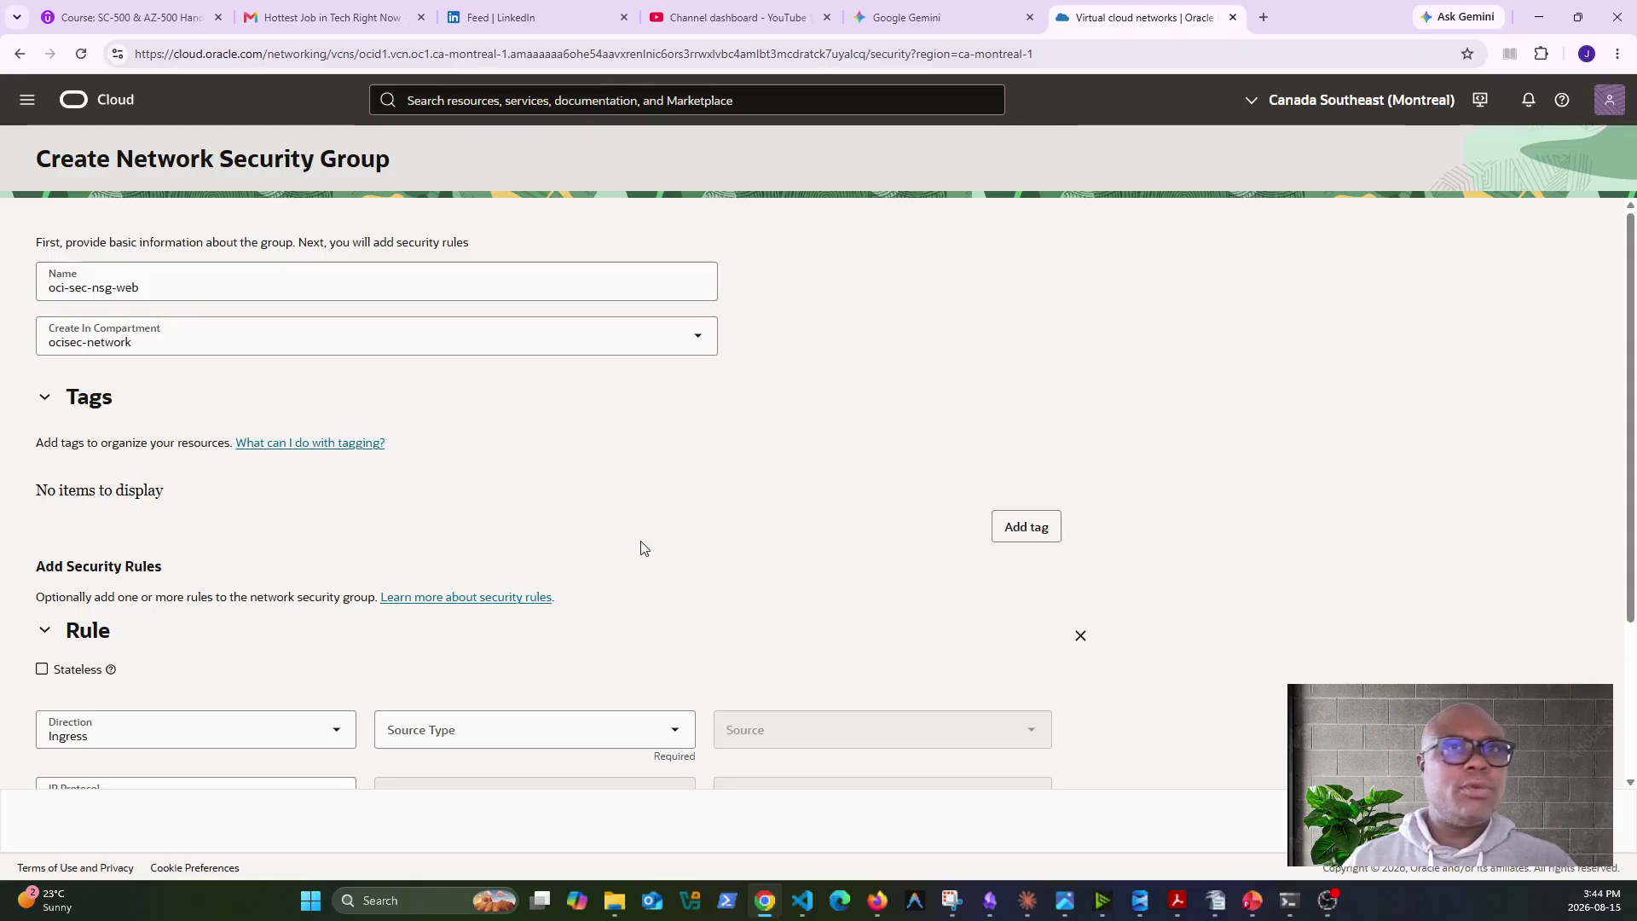
# Remove the optional security rule from the form and create the oci-sec-nsg-web group without rules.
pyautogui.scroll(-3, 654, 545)
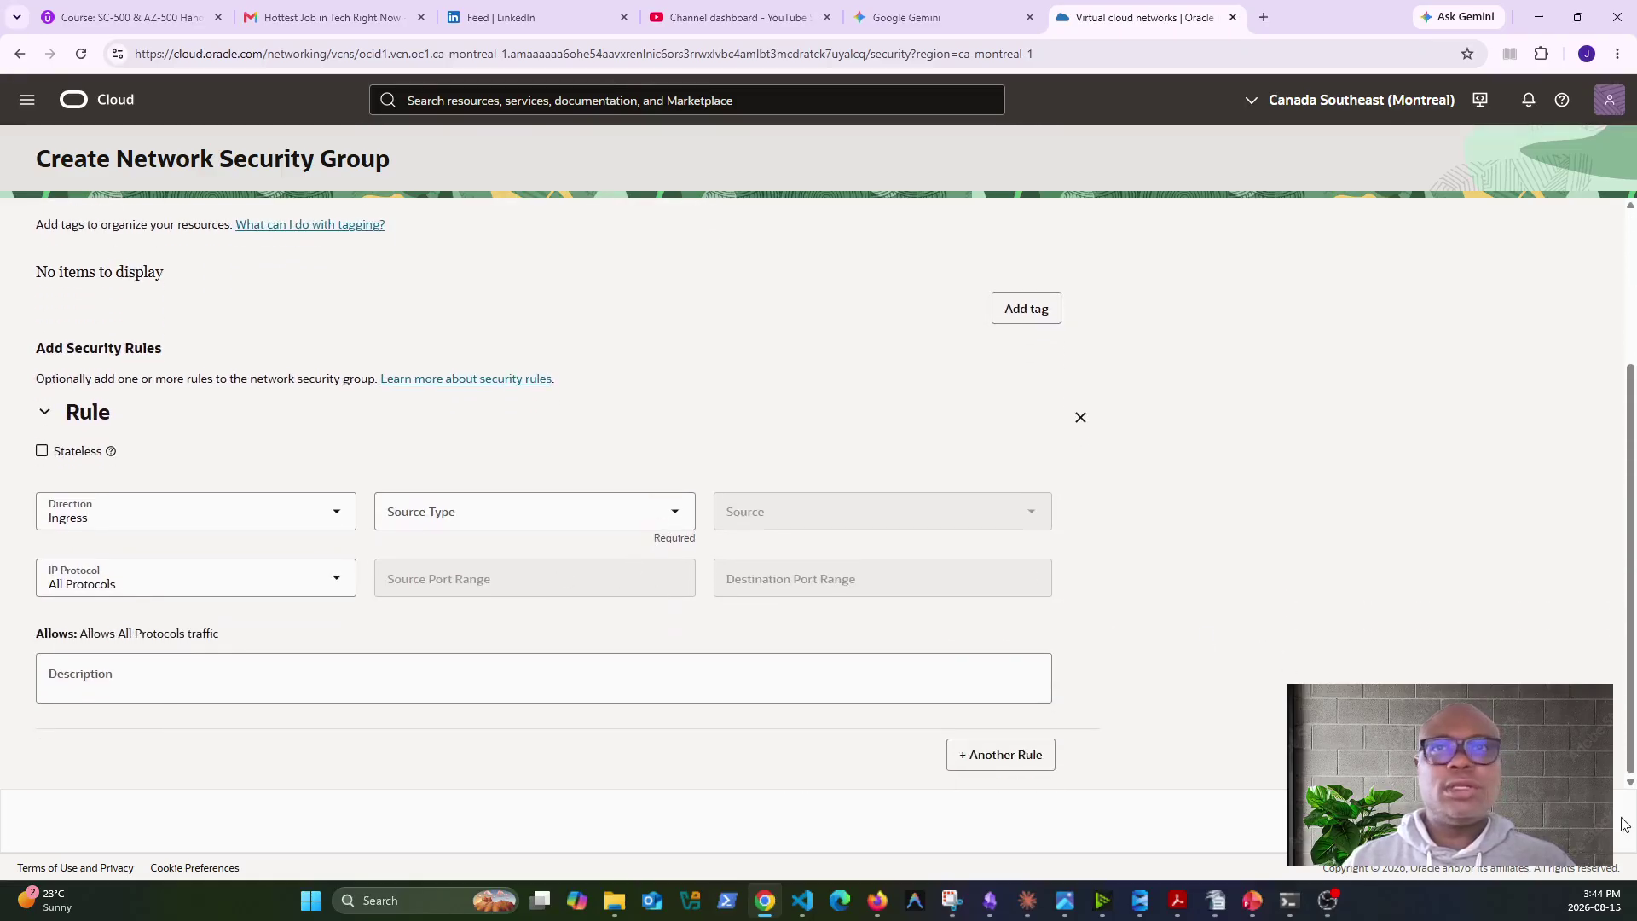
pyautogui.click(651, 511)
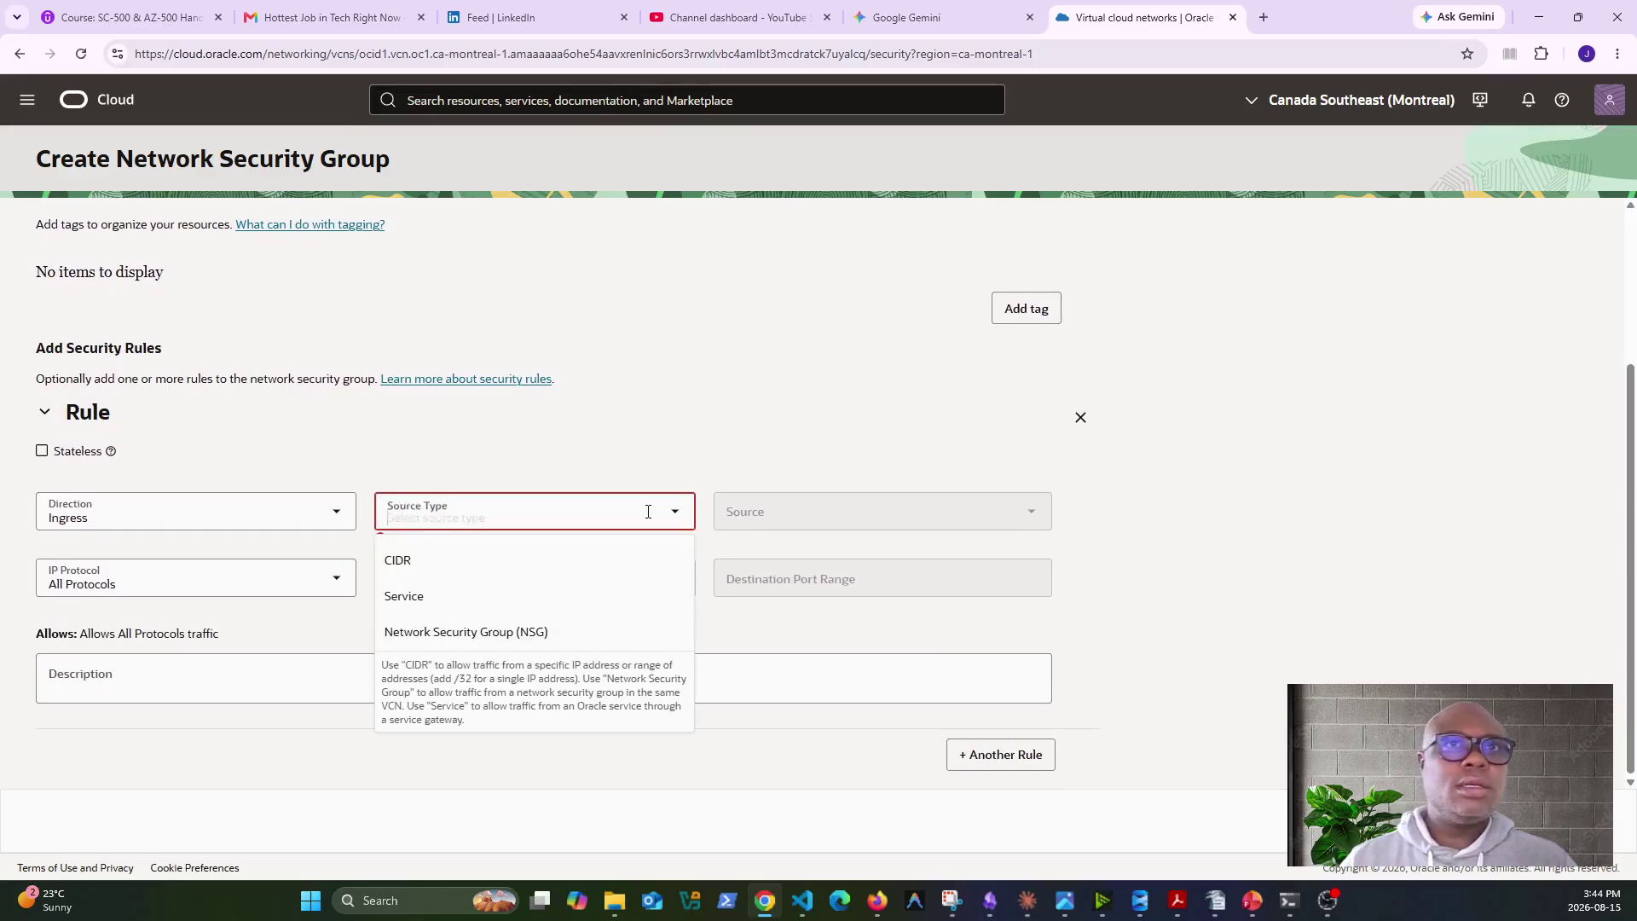
pyautogui.click(475, 629)
pyautogui.click(1080, 418)
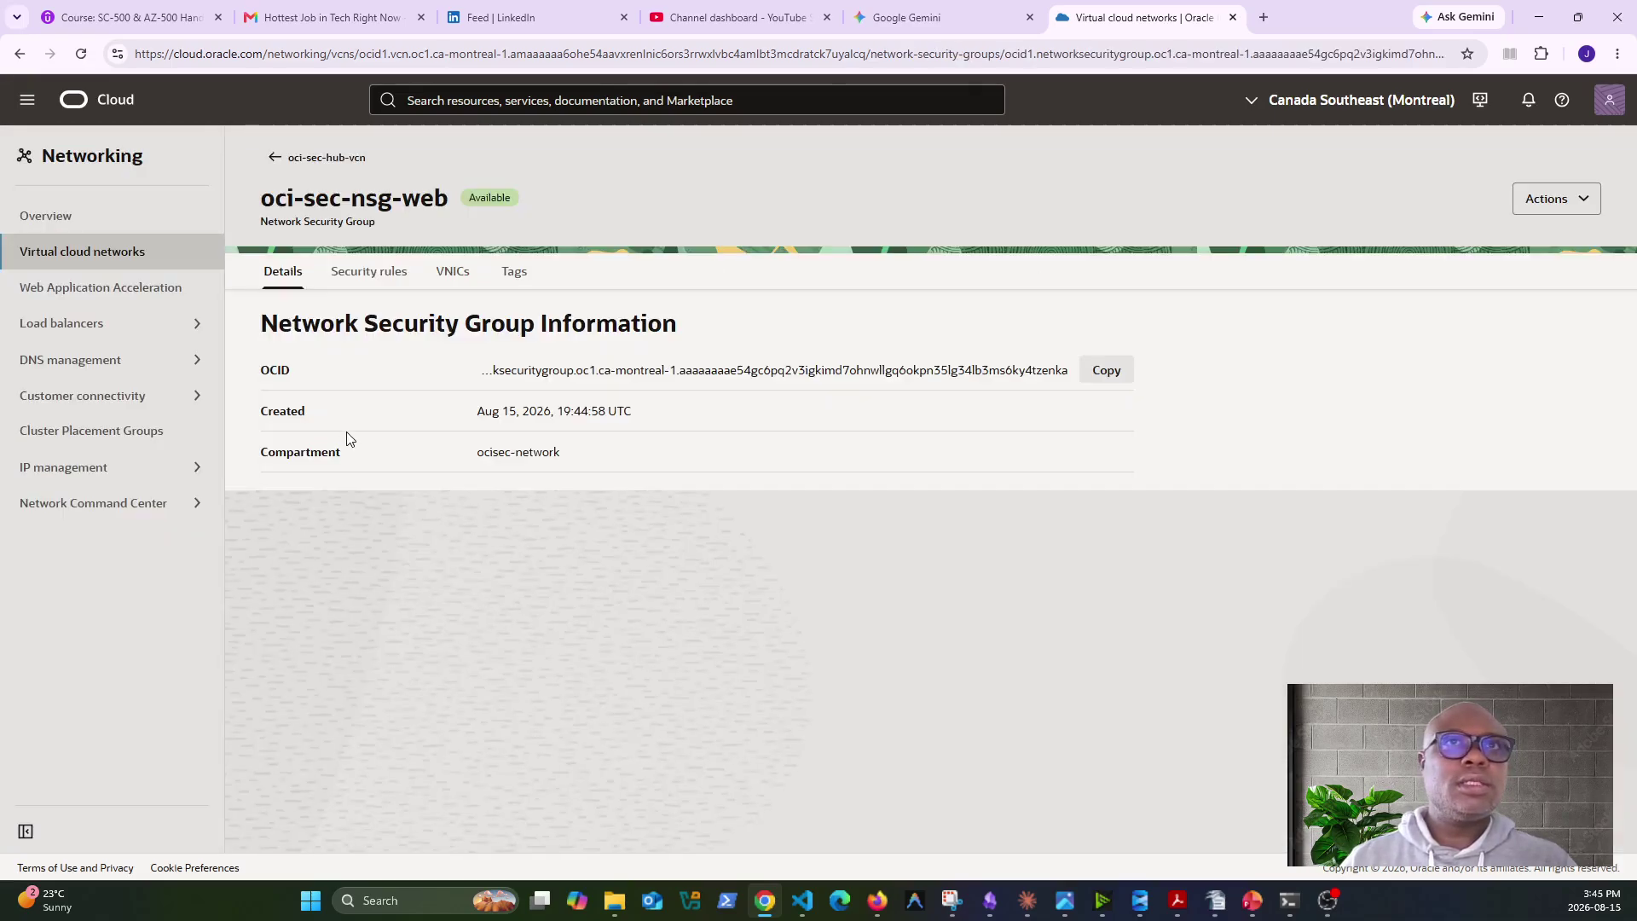
# Start a new network security group in the oci-sec-spoke-vcn virtual cloud network.
pyautogui.click(279, 160)
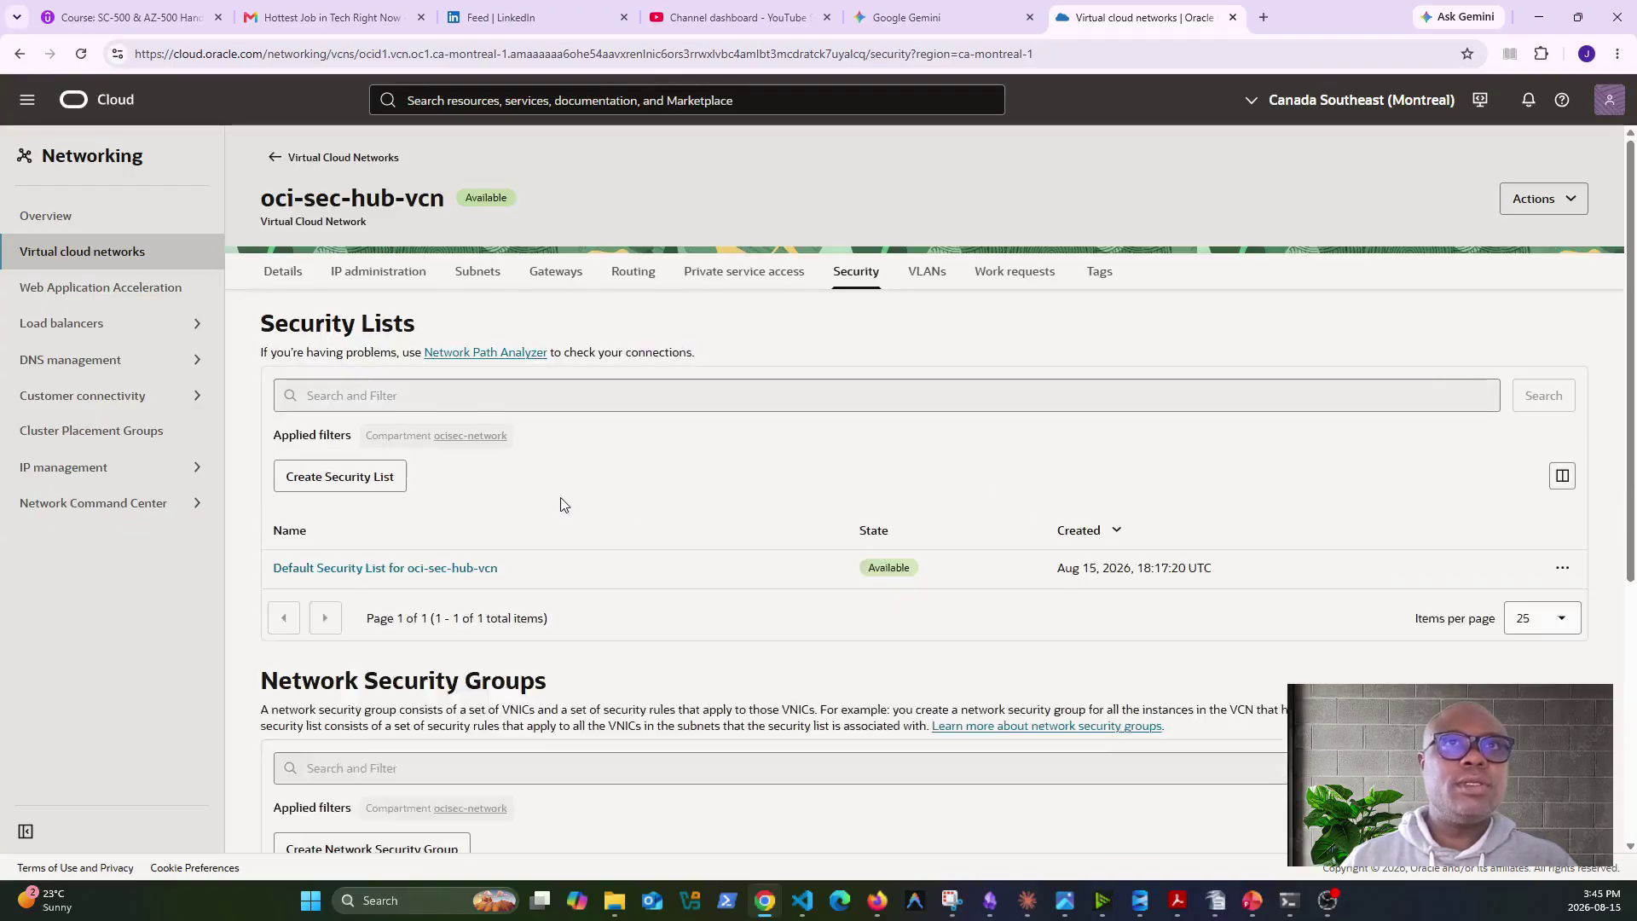
pyautogui.click(273, 157)
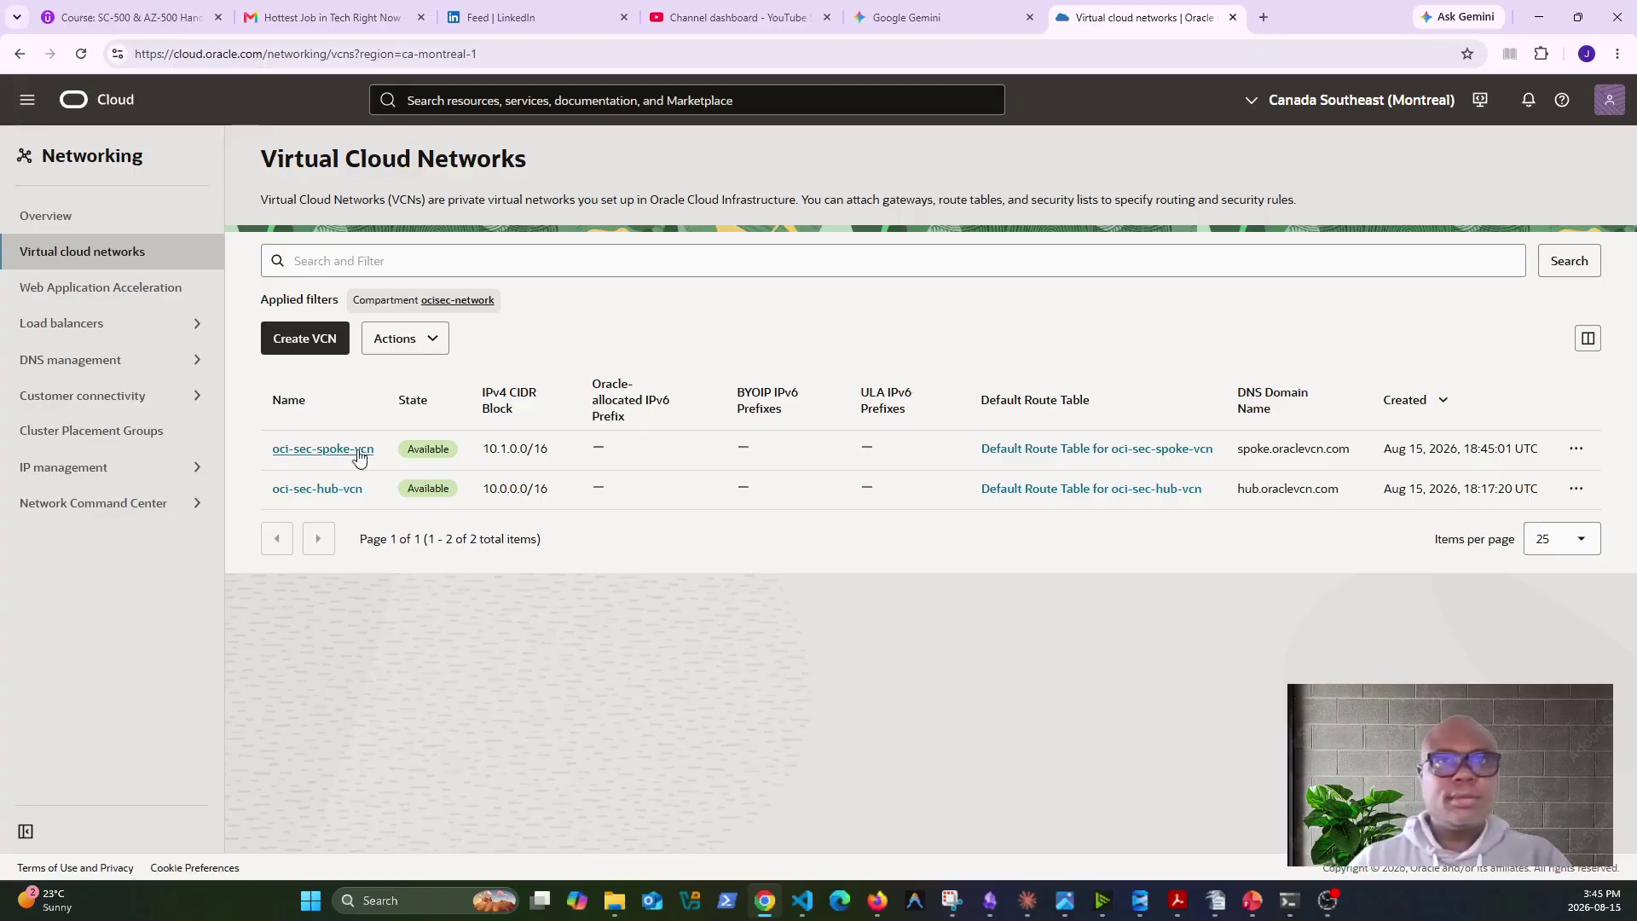
pyautogui.click(313, 450)
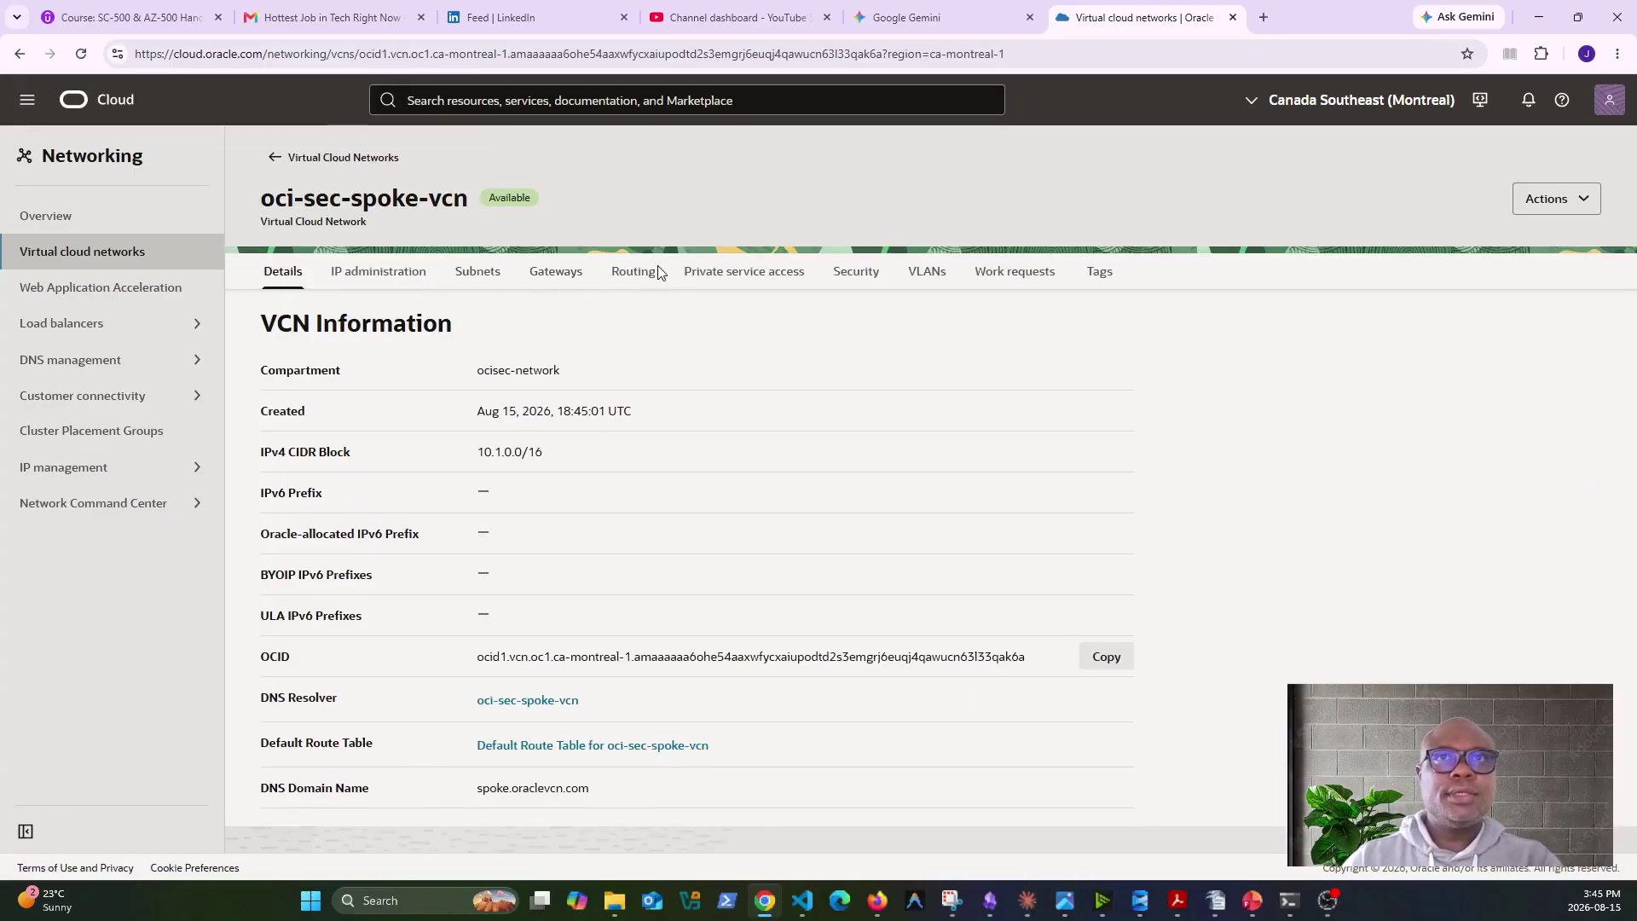
pyautogui.click(857, 273)
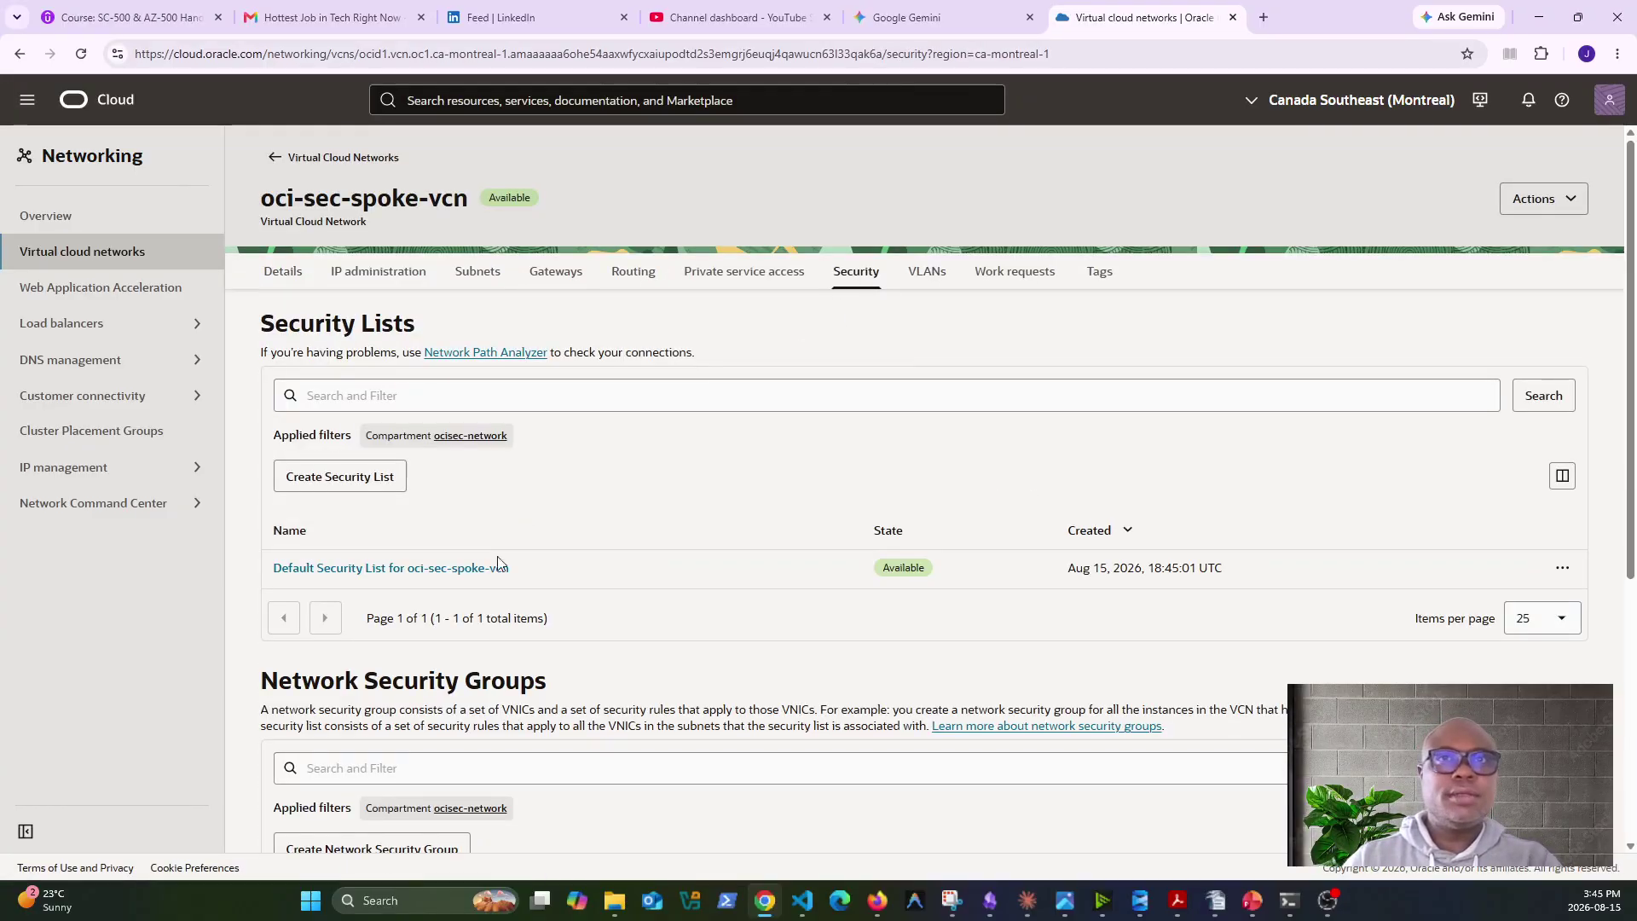
pyautogui.scroll(-4, 444, 743)
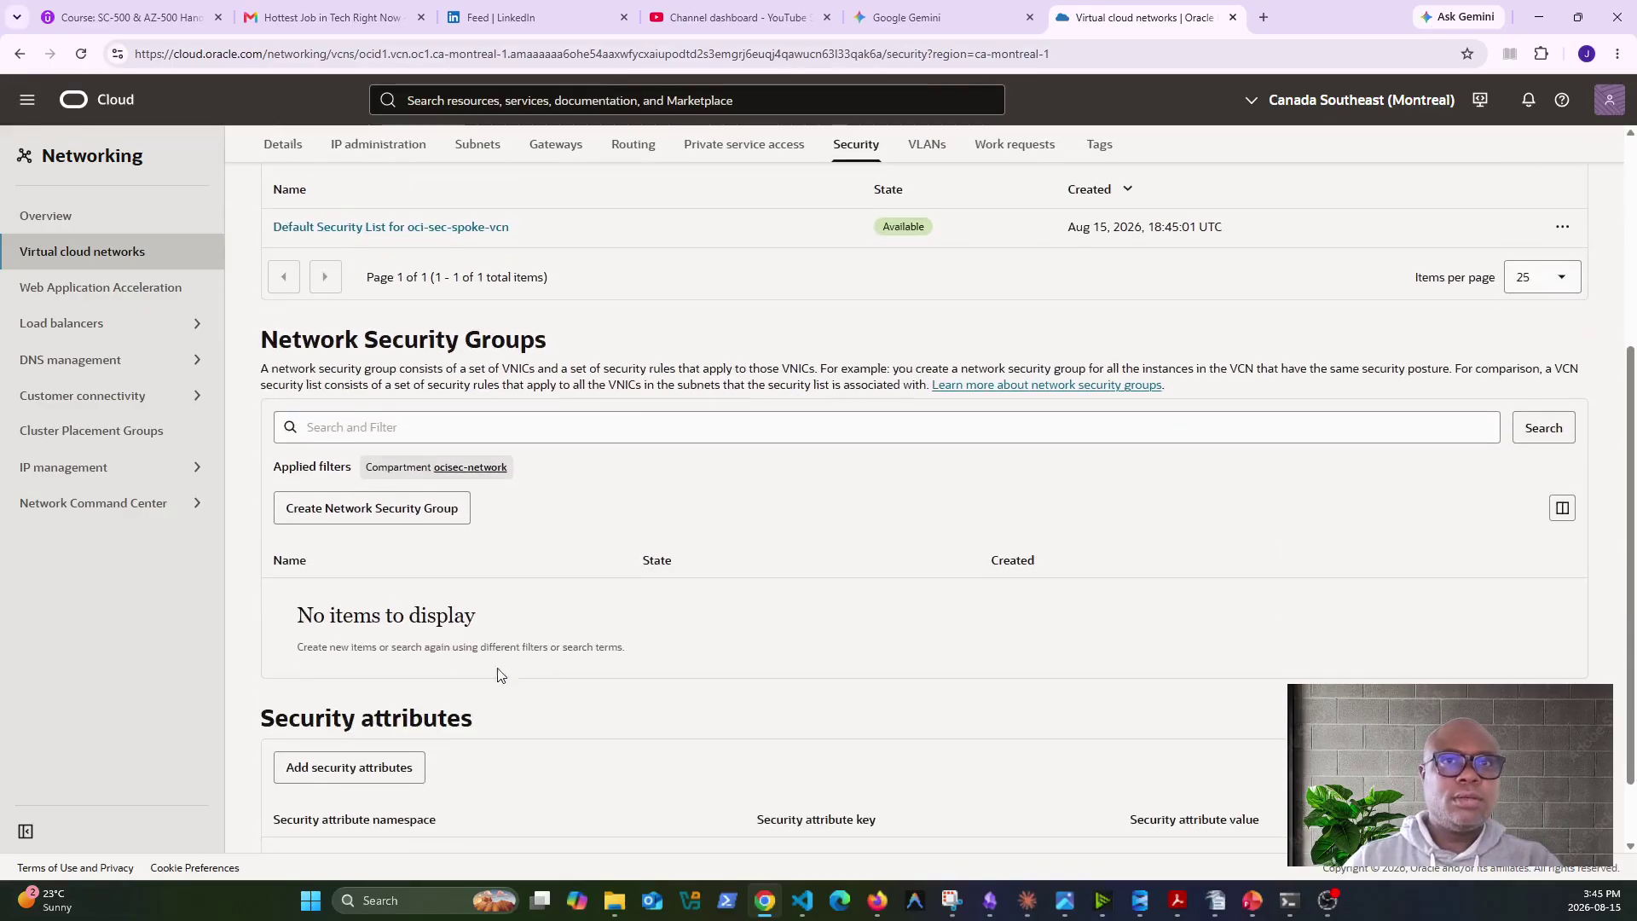
pyautogui.click(345, 509)
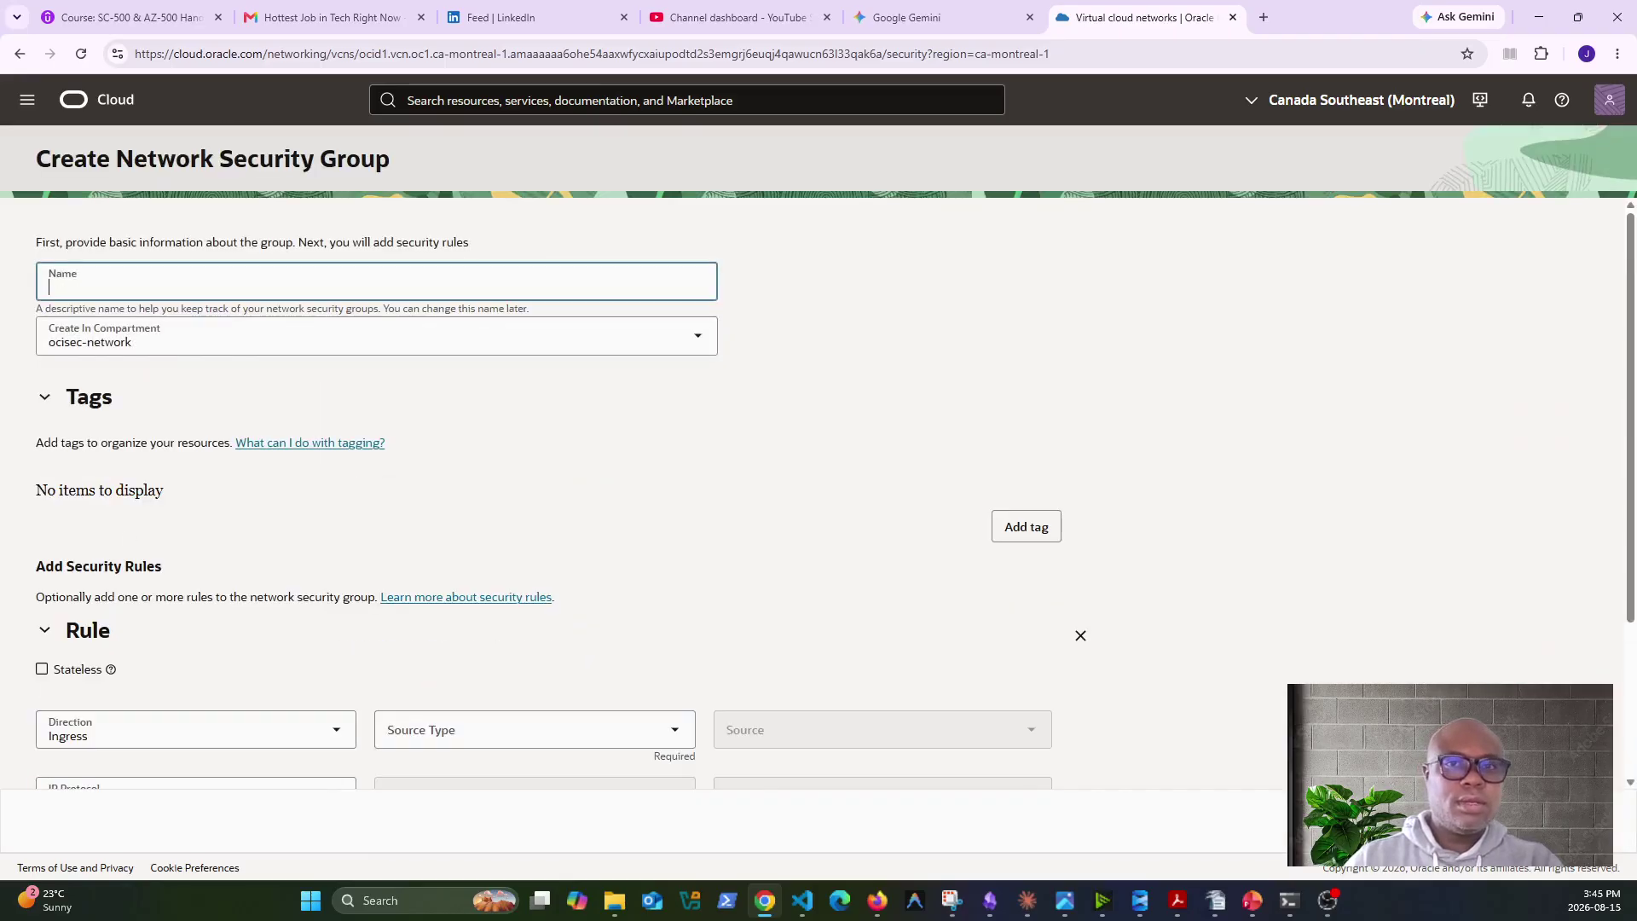
# Name the new network security group oci-sec-nsg-app, without any number prefix.
pyautogui.hotkey('alt', 'Tab')
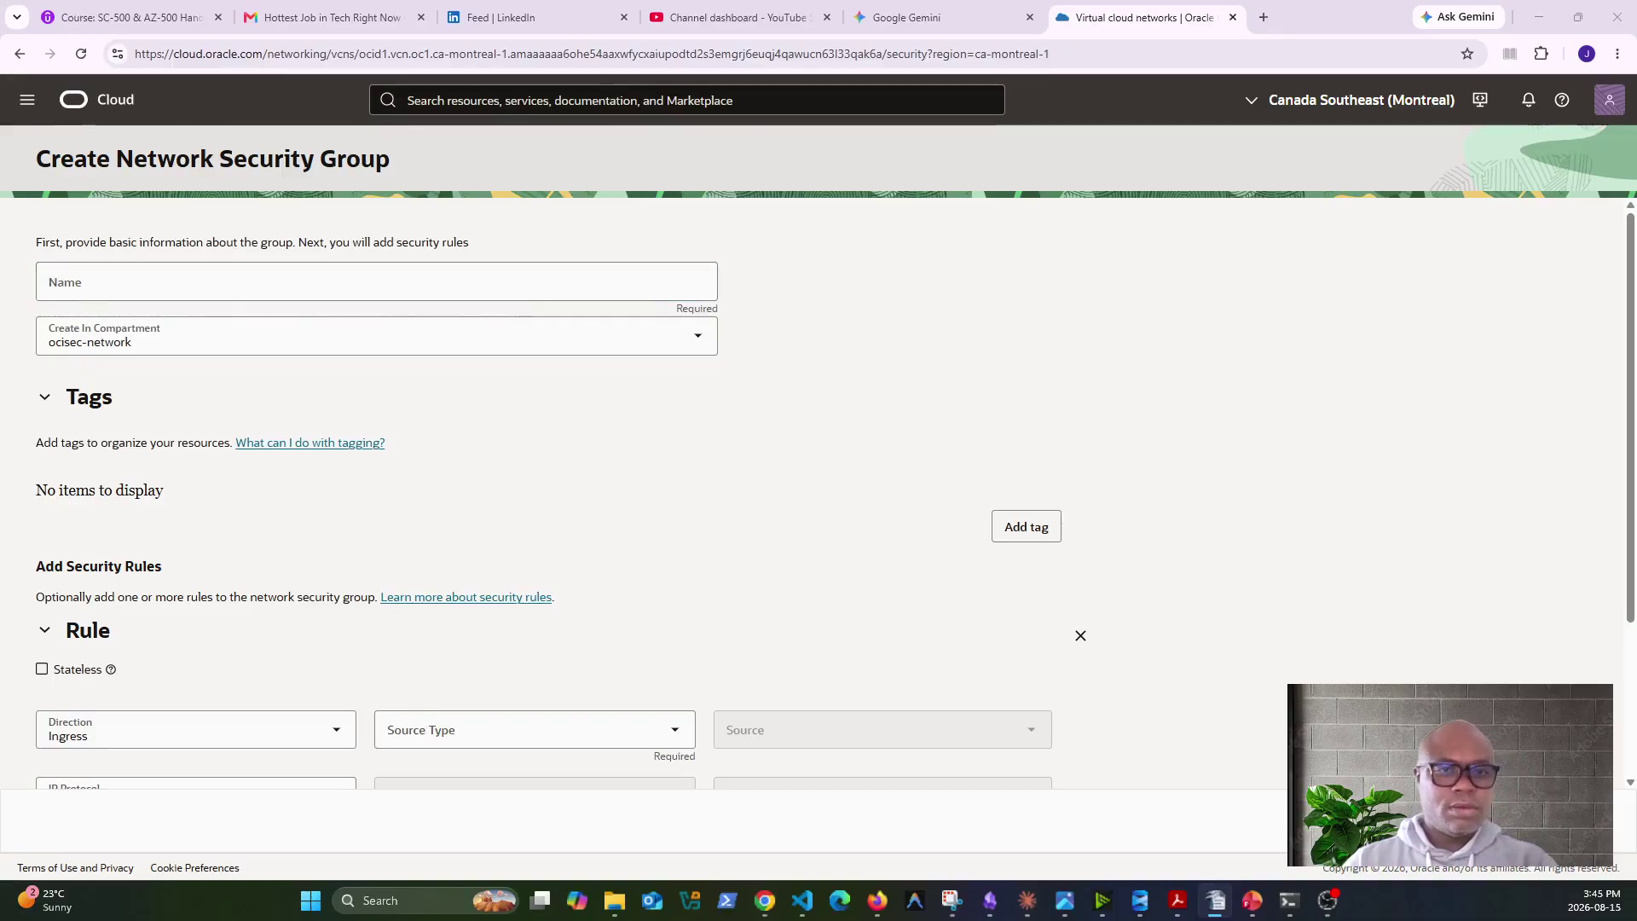
pyautogui.click(172, 290)
pyautogui.write('63-oci-sec-nsg-app')
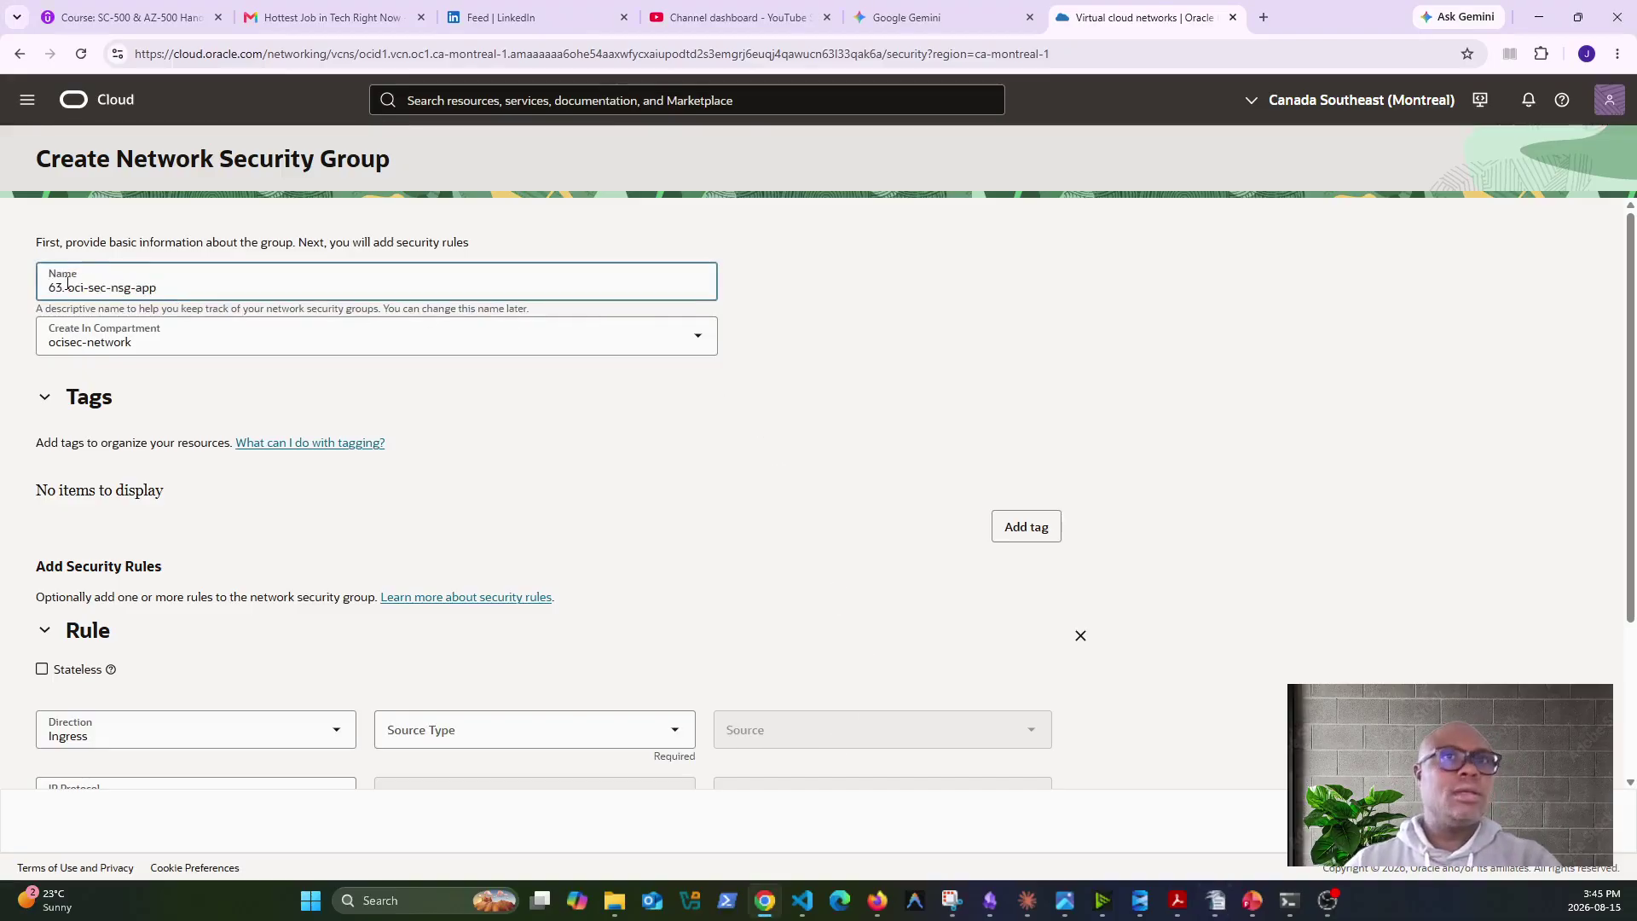
pyautogui.click(68, 290)
pyautogui.press('BackSpace')
pyautogui.press('BackSpace')
pyautogui.press('BackSpace')
pyautogui.press('BackSpace')
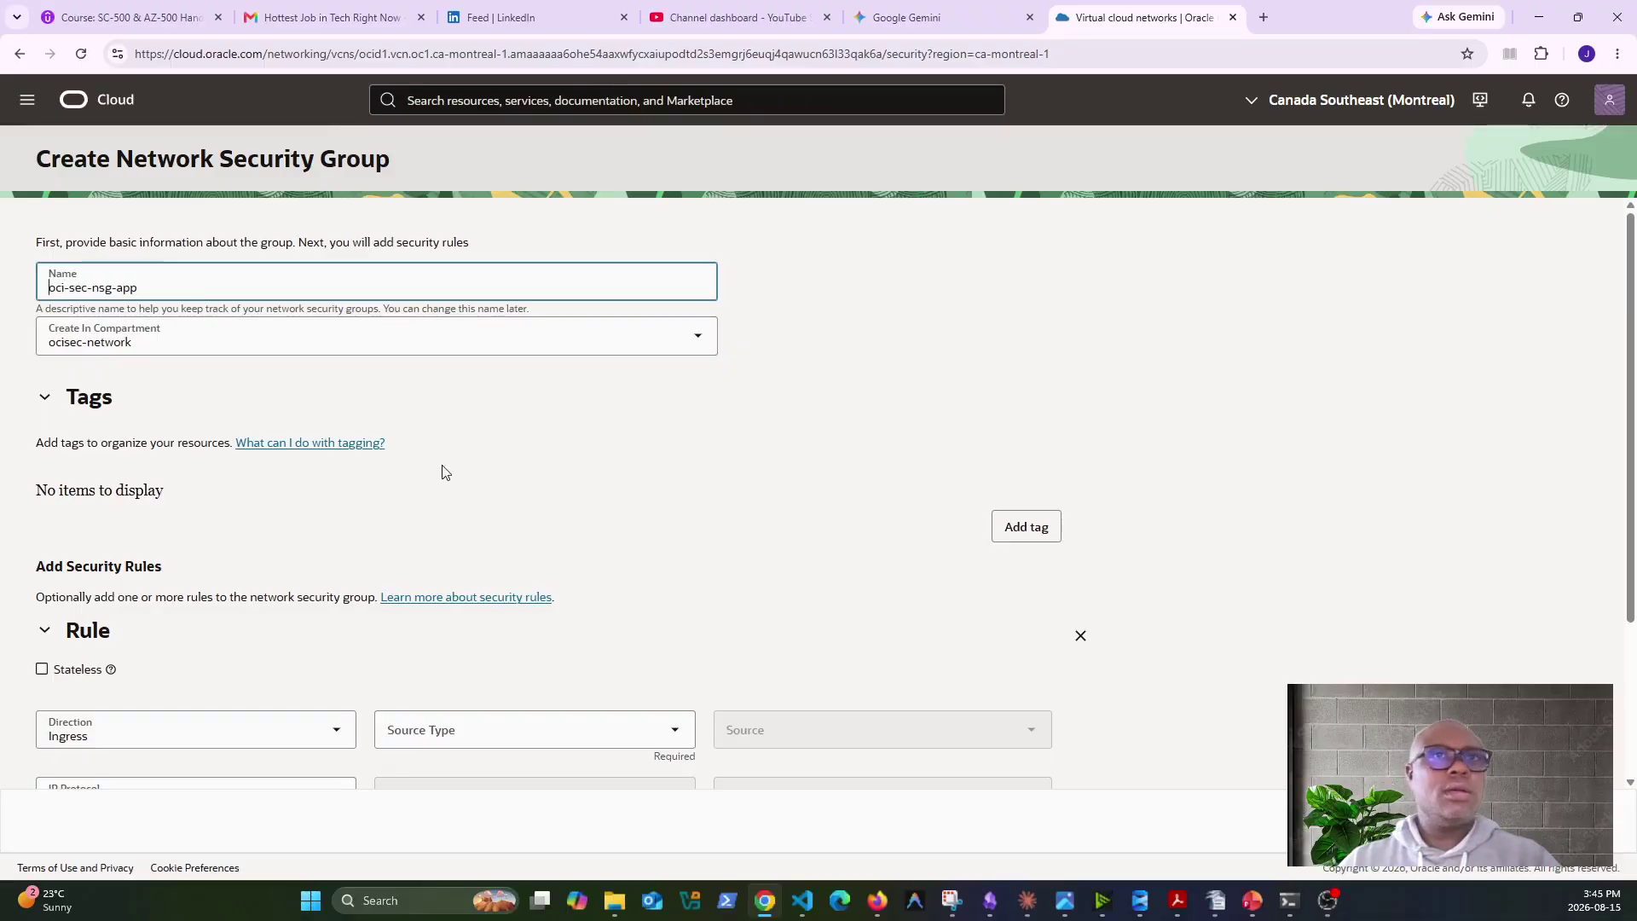
# Remove the optional security rule and create the oci-sec-nsg-app group without rules.
pyautogui.scroll(-3, 881, 717)
pyautogui.click(1080, 417)
pyautogui.click(1579, 820)
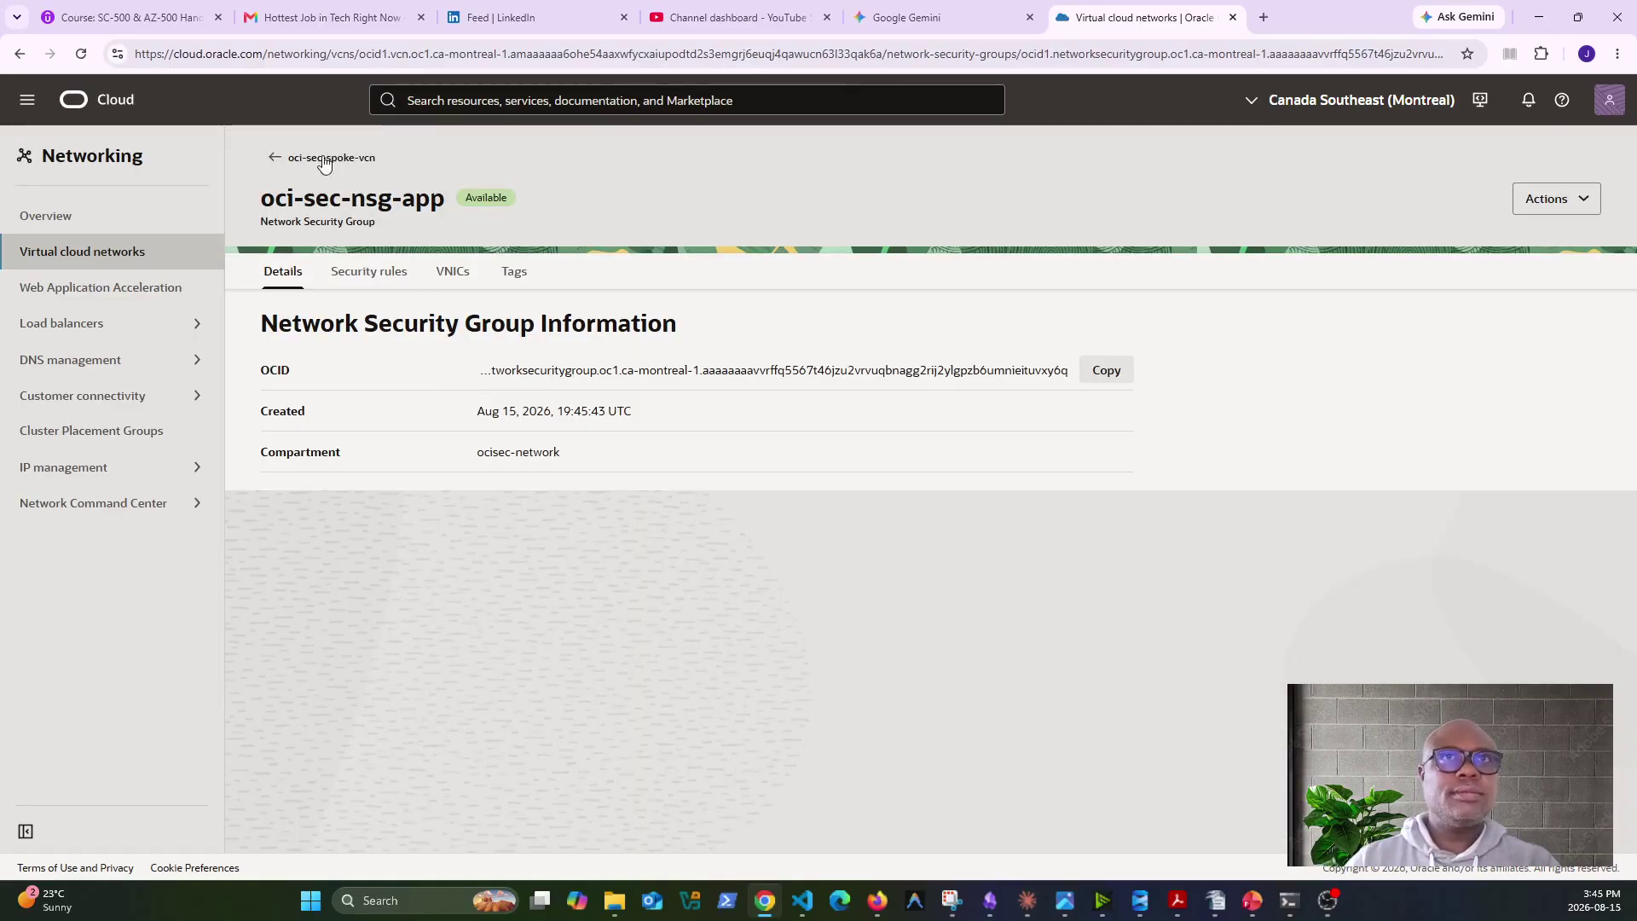
# Return to oci-sec-spoke-vcn and start another network security group there.
pyautogui.click(279, 157)
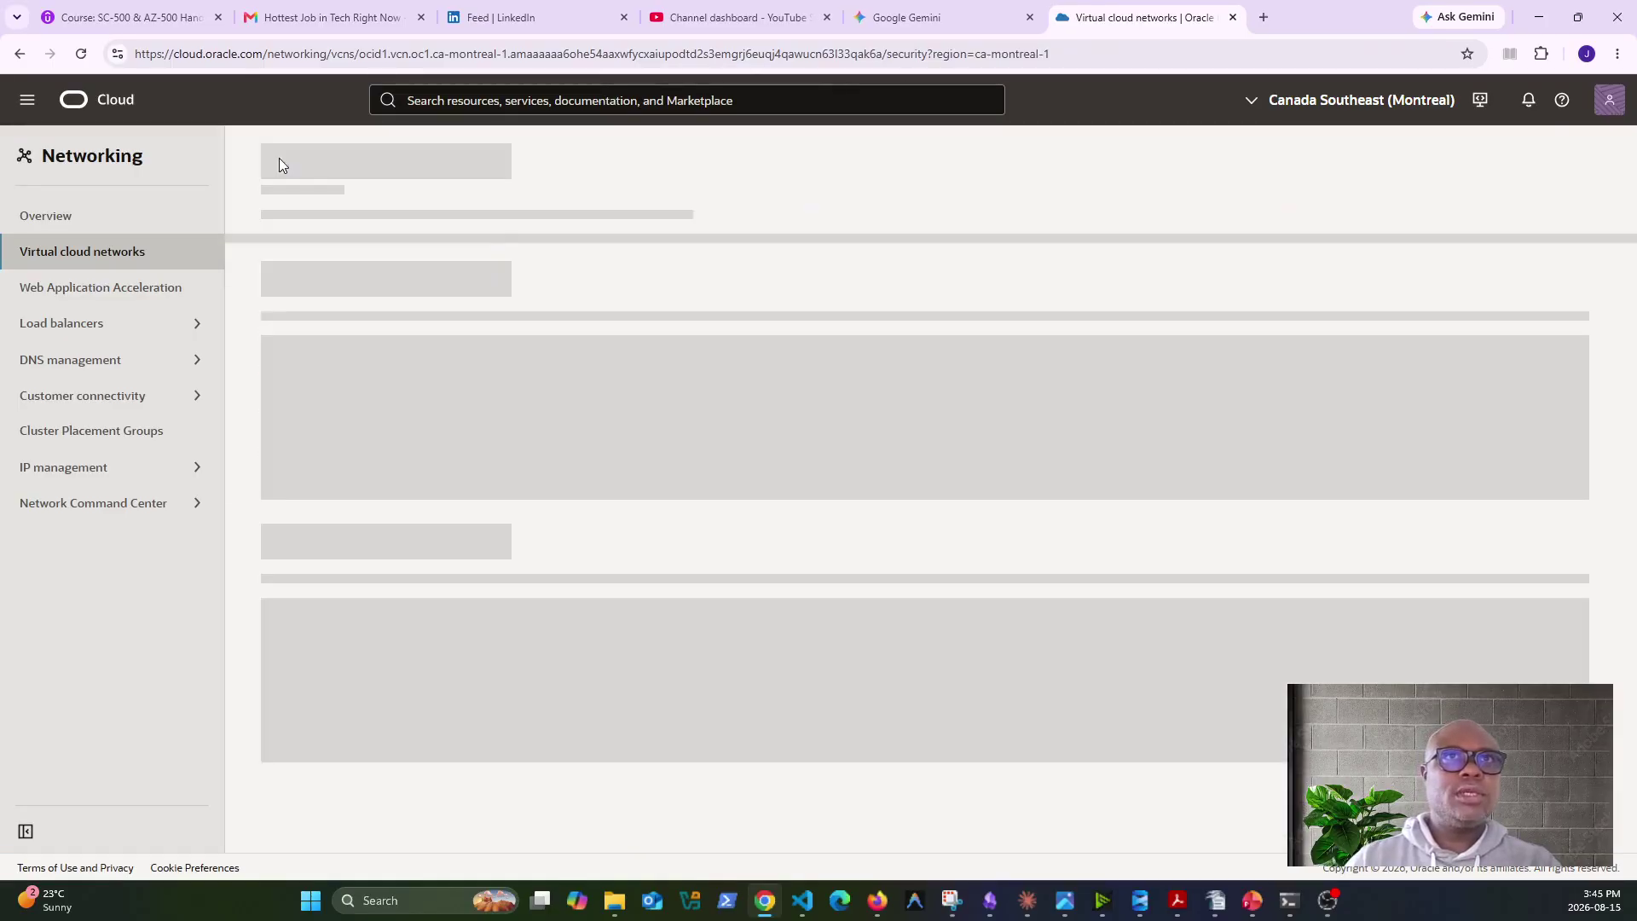
pyautogui.scroll(-3, 528, 535)
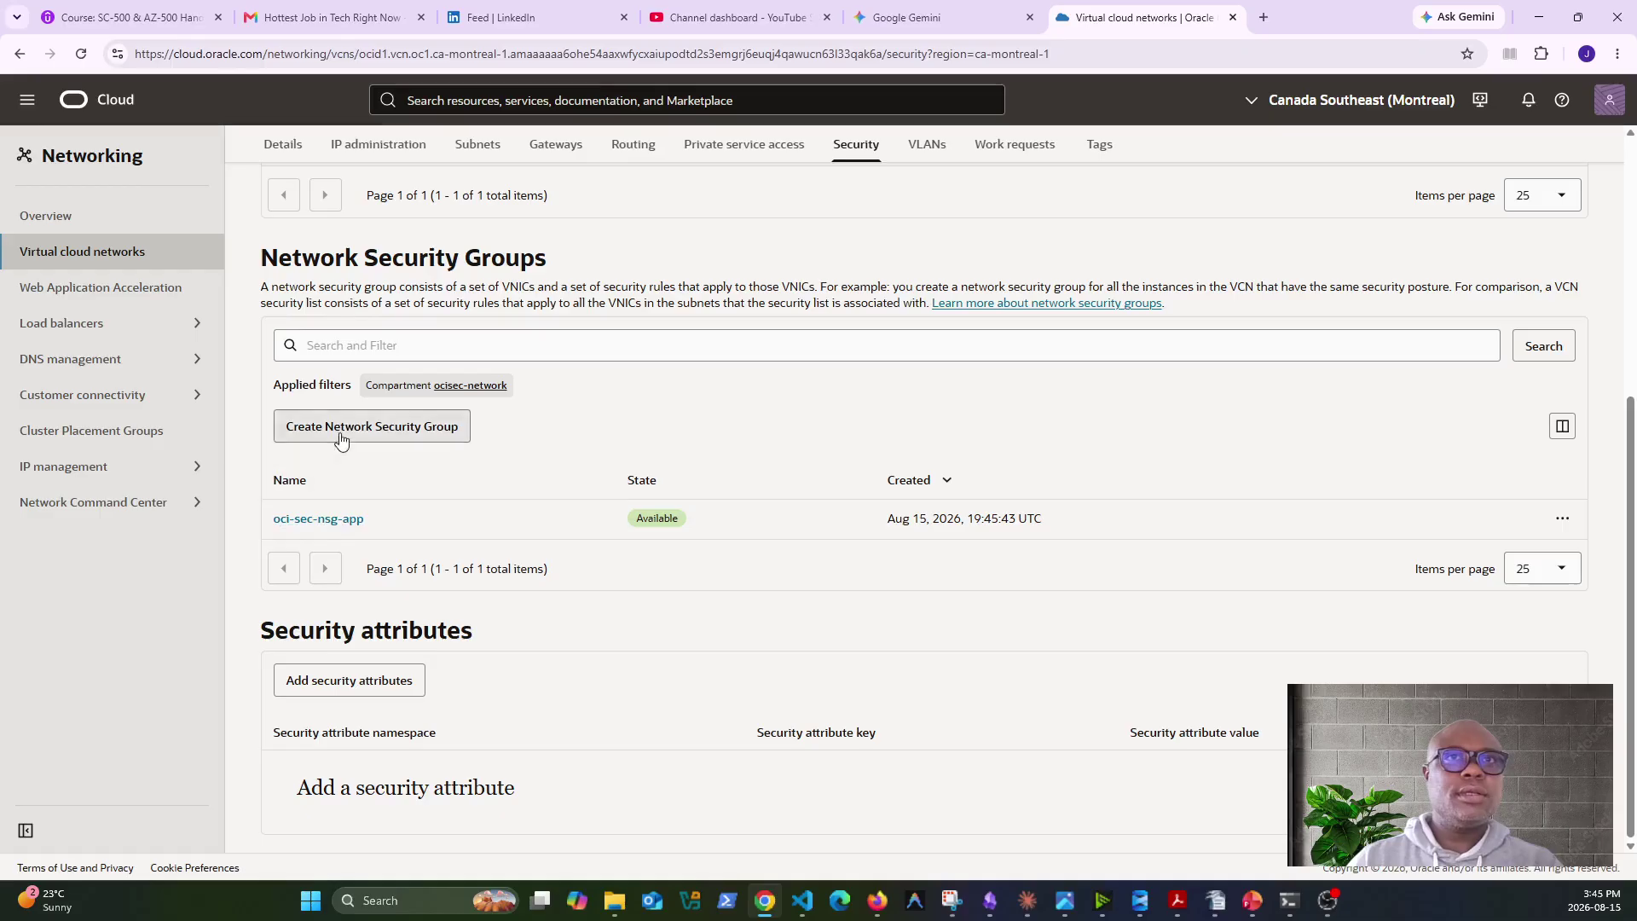
pyautogui.click(340, 425)
# Name the second spoke network security group oci-sec-nsg-db, without any number prefix.
pyautogui.write('63. oci-sec-nsg-app')
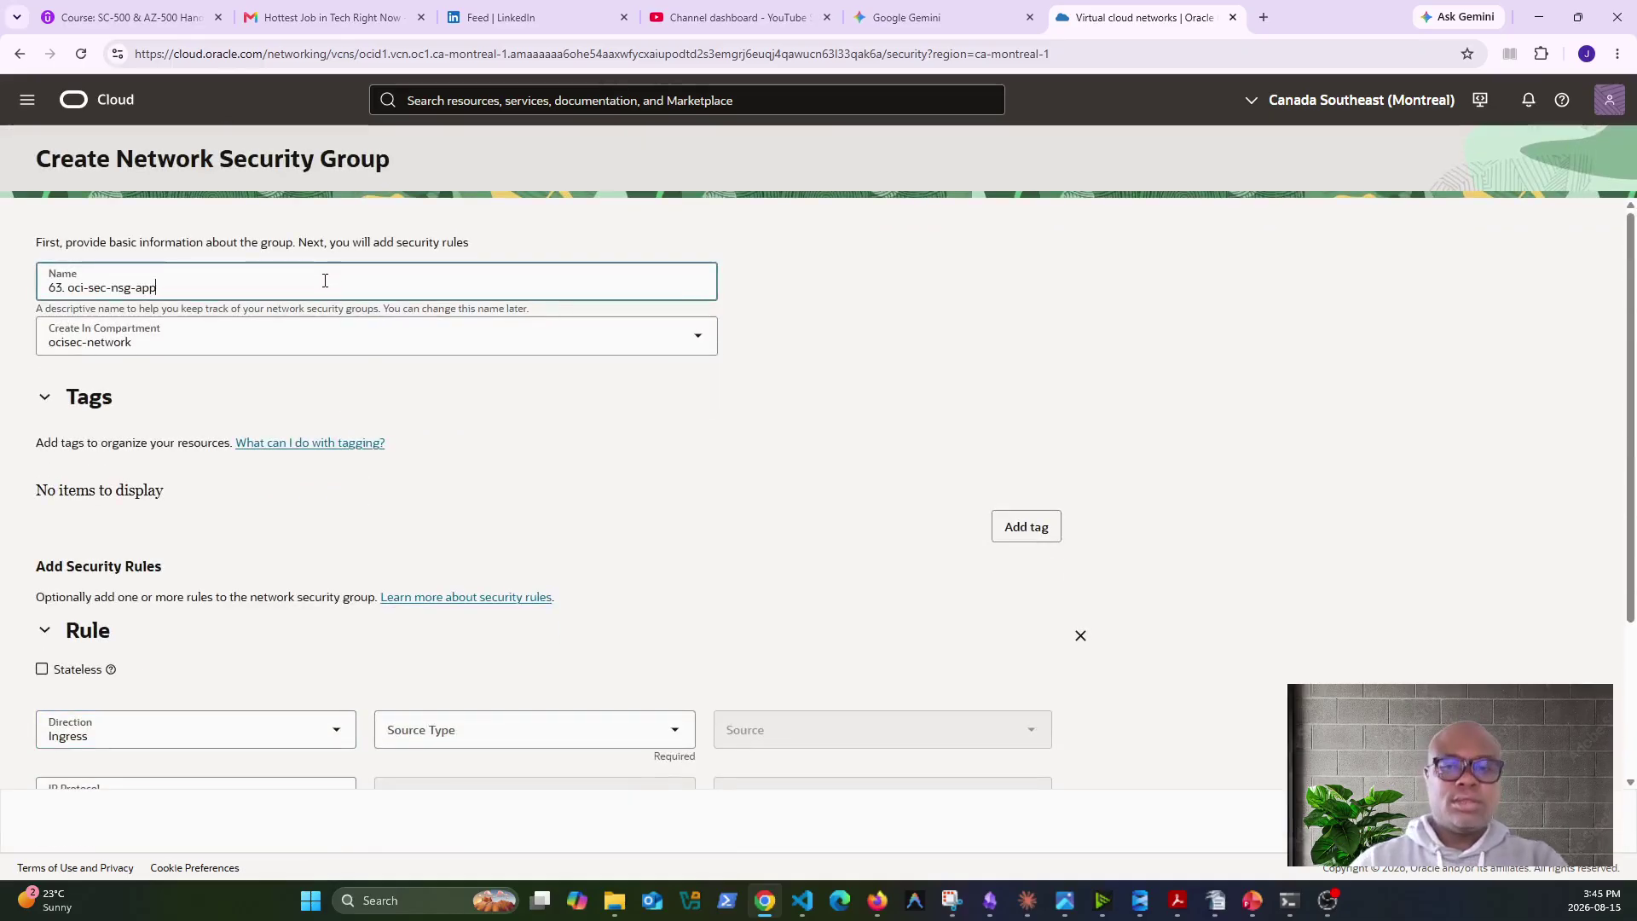
pyautogui.press('BackSpace')
pyautogui.press('BackSpace')
pyautogui.press('BackSpace')
pyautogui.write('db')
pyautogui.press('Left')
pyautogui.press('Left')
pyautogui.press('Left')
pyautogui.press('Left')
pyautogui.press('Left')
pyautogui.press('Left')
pyautogui.press('Left')
pyautogui.press('Left')
pyautogui.press('Left')
pyautogui.press('Left')
pyautogui.press('Left')
pyautogui.press('Left')
pyautogui.press('Left')
pyautogui.press('Left')
pyautogui.press('BackSpace')
pyautogui.press('BackSpace')
pyautogui.press('BackSpace')
pyautogui.press('BackSpace')
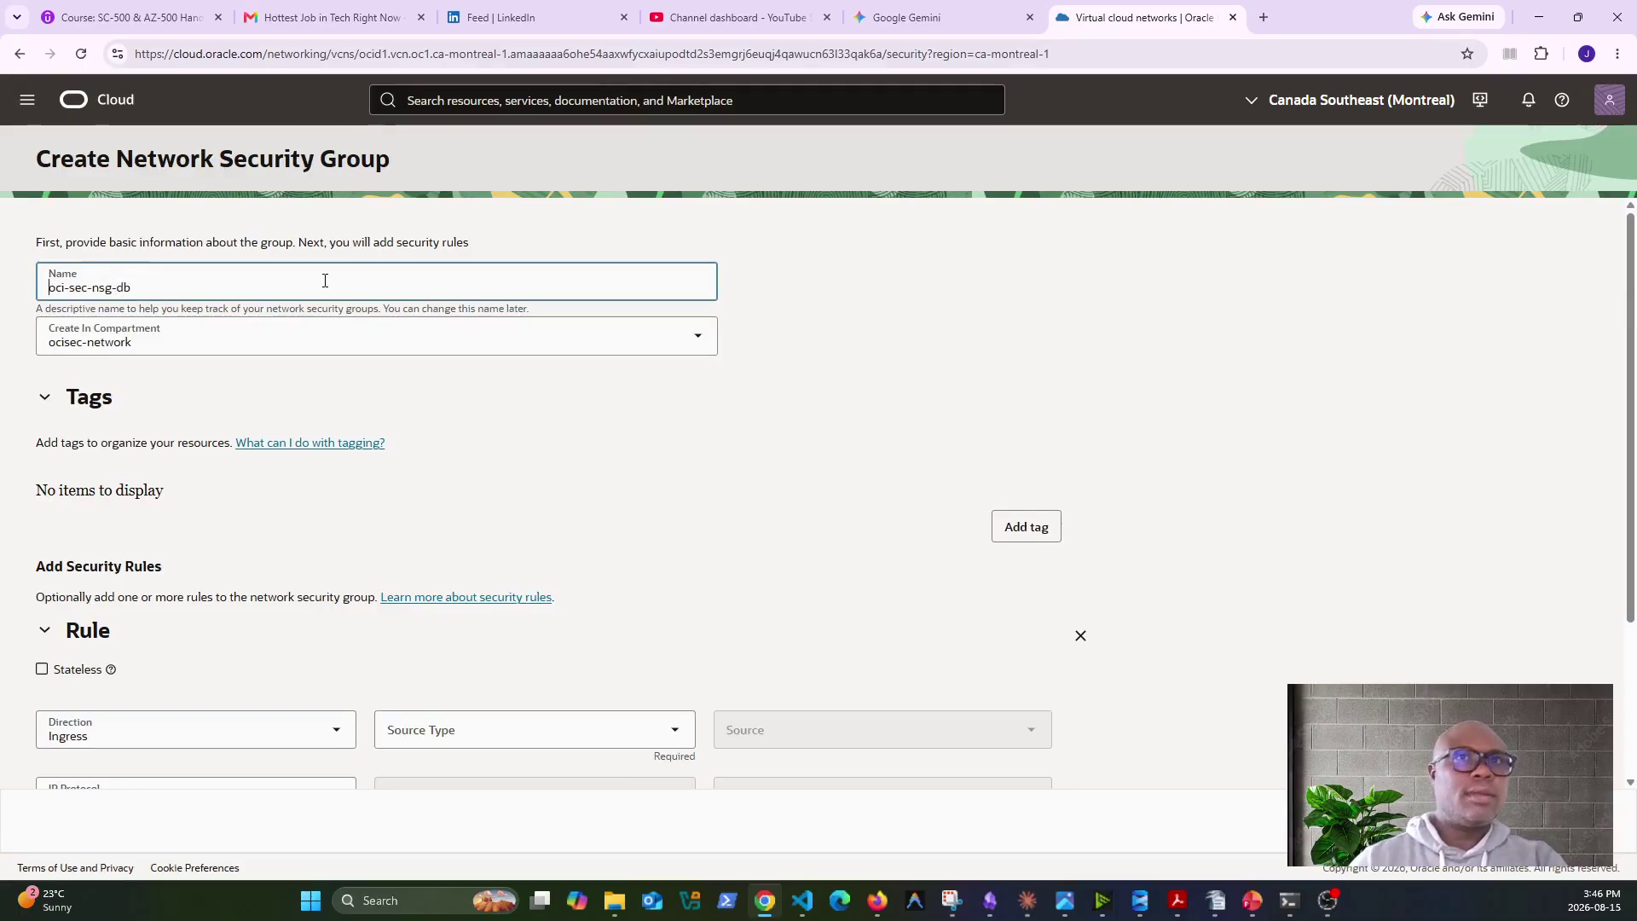
# Remove the optional security rule and create the oci-sec-nsg-db group without rules.
pyautogui.scroll(-3, 1078, 420)
pyautogui.click(1078, 420)
pyautogui.click(68, 821)
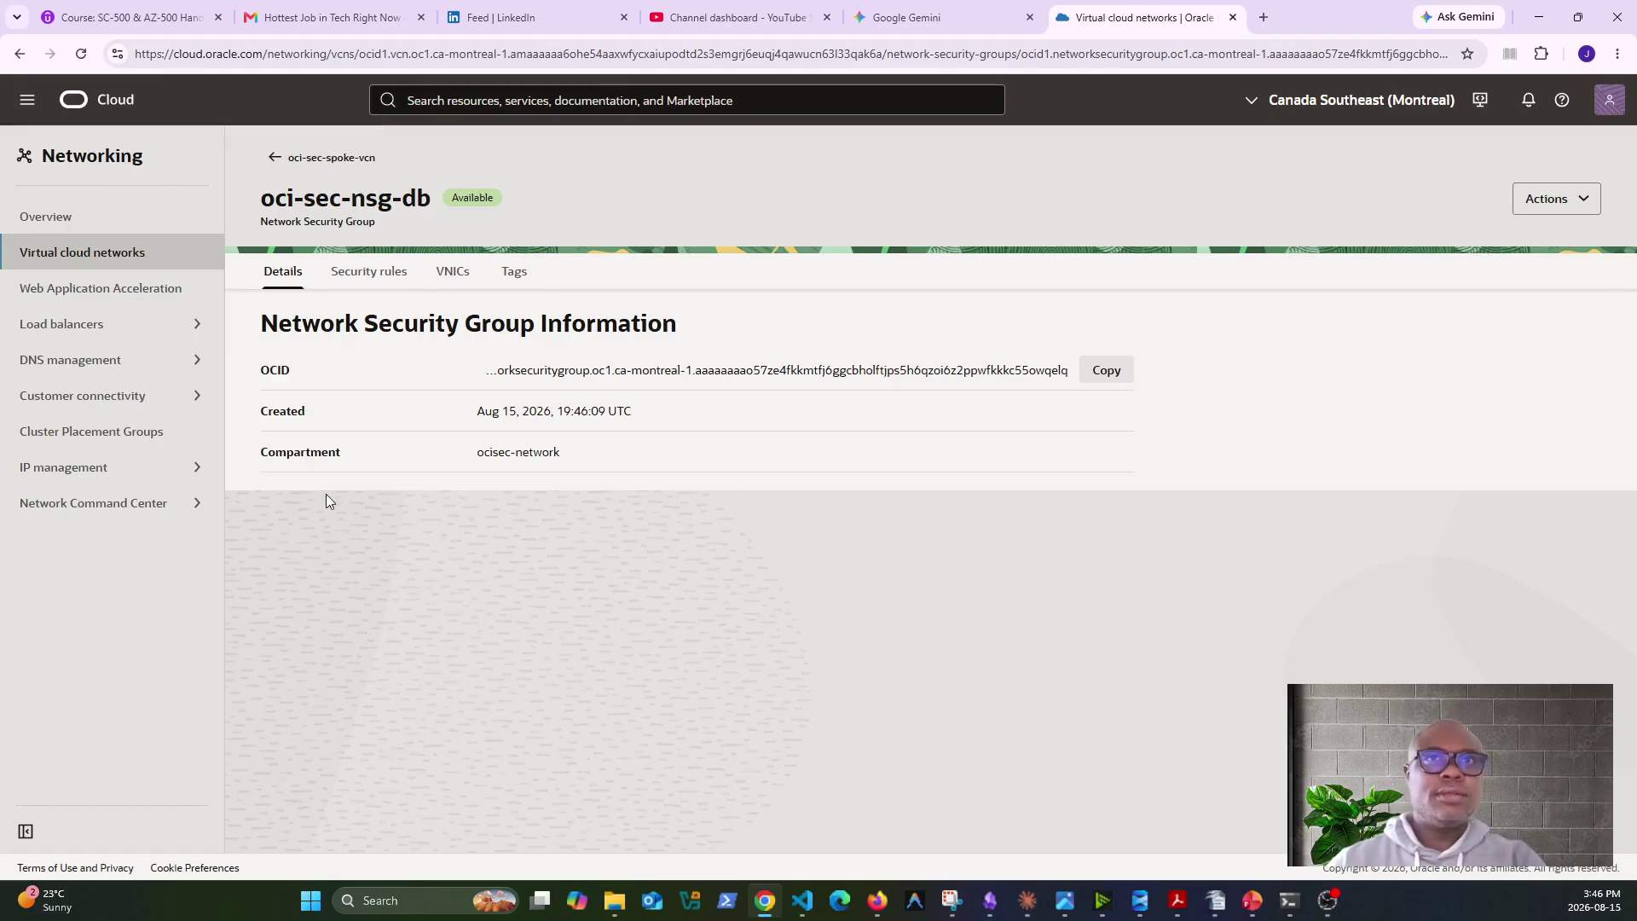
# Return to oci-sec-spoke-vcn and review its list of network security groups.
pyautogui.click(275, 157)
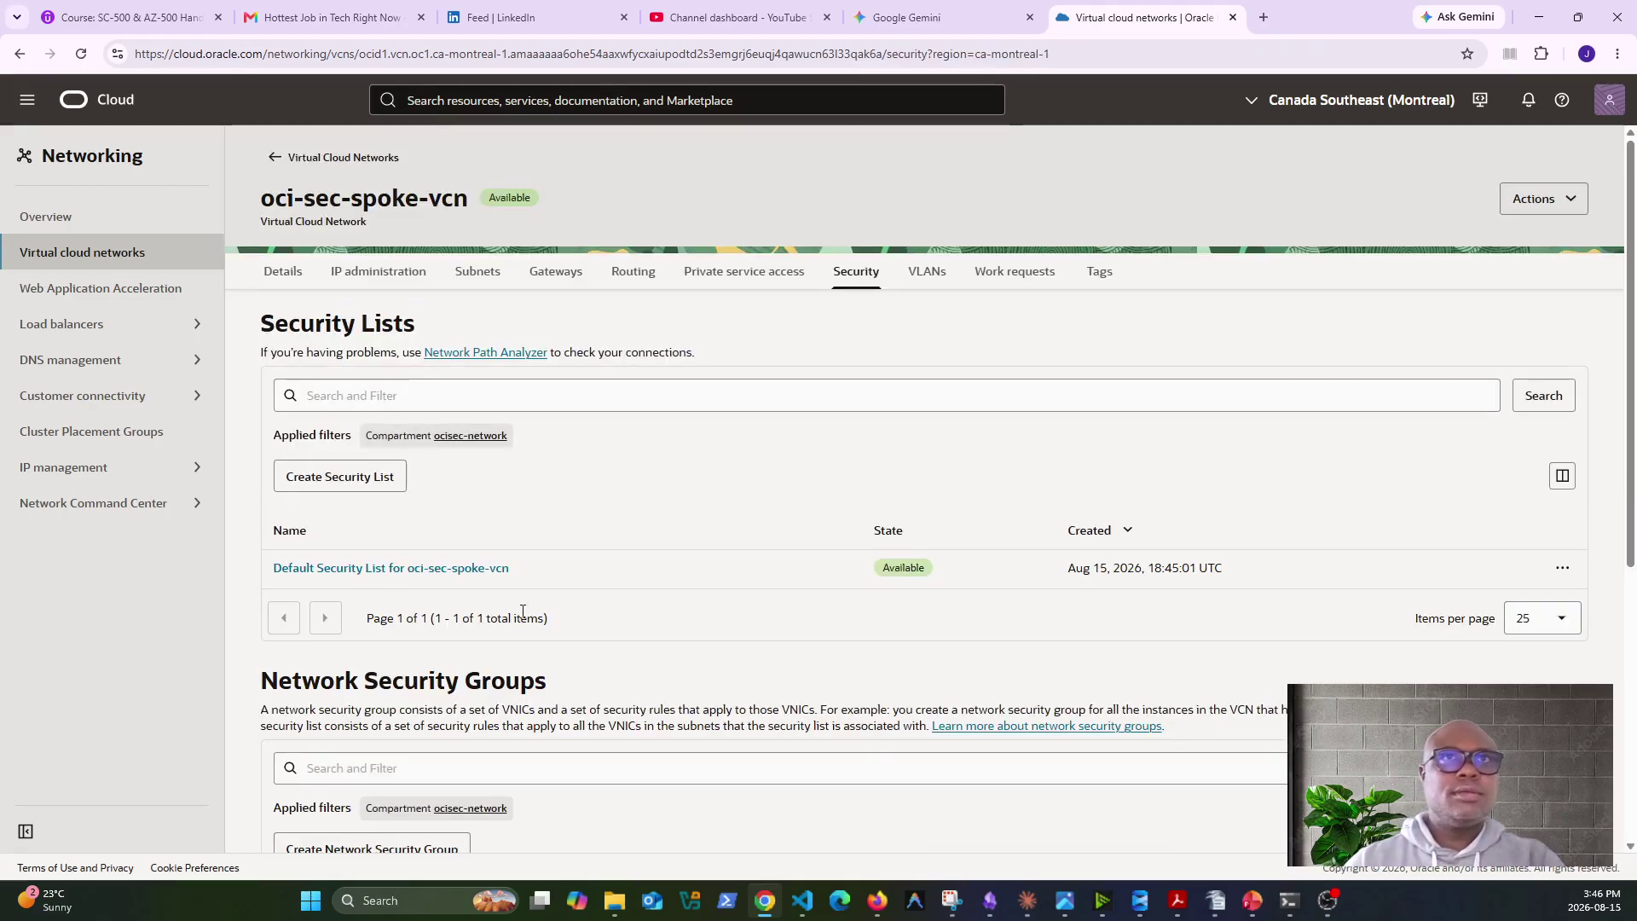
pyautogui.scroll(-4, 523, 611)
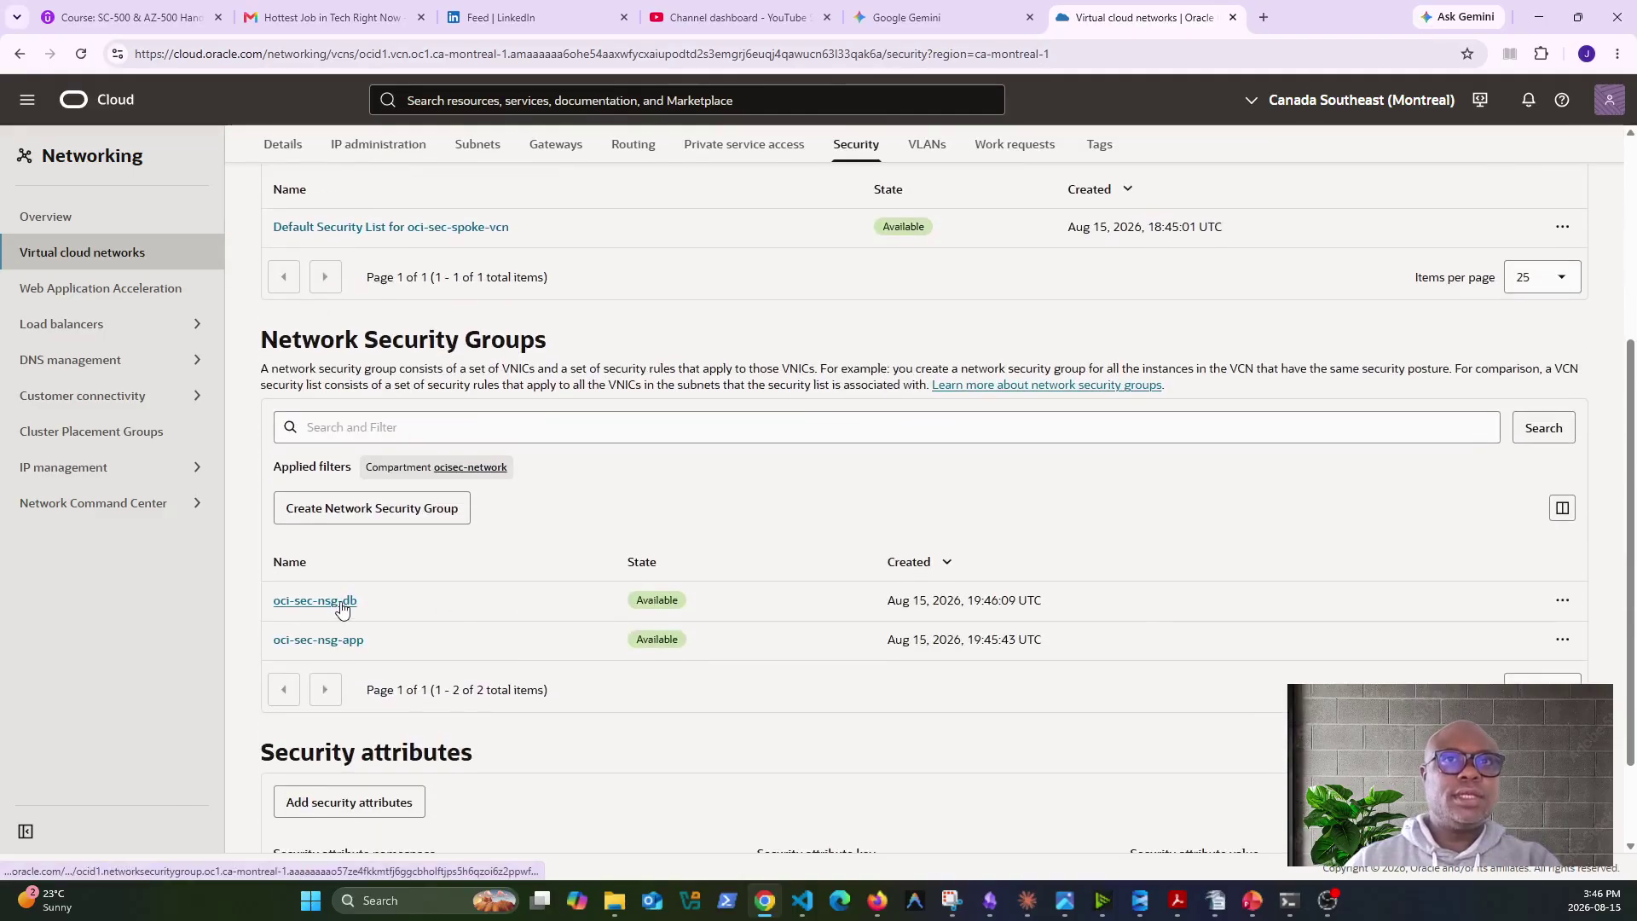
pyautogui.scroll(4, 341, 606)
pyautogui.scroll(-5, 341, 606)
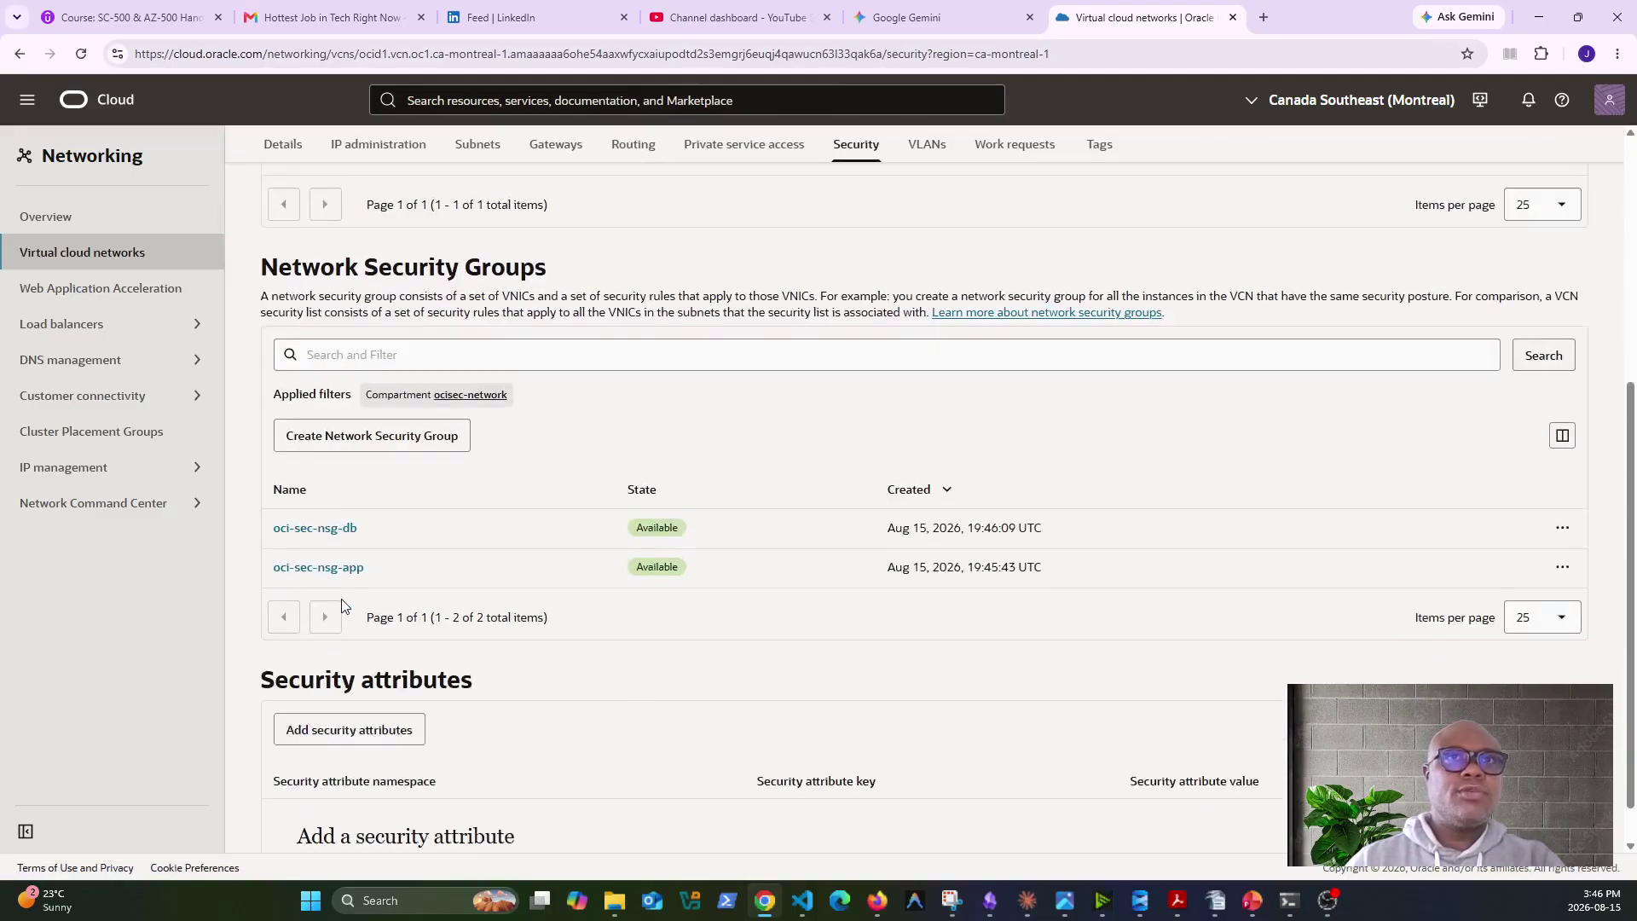
pyautogui.scroll(1, 336, 606)
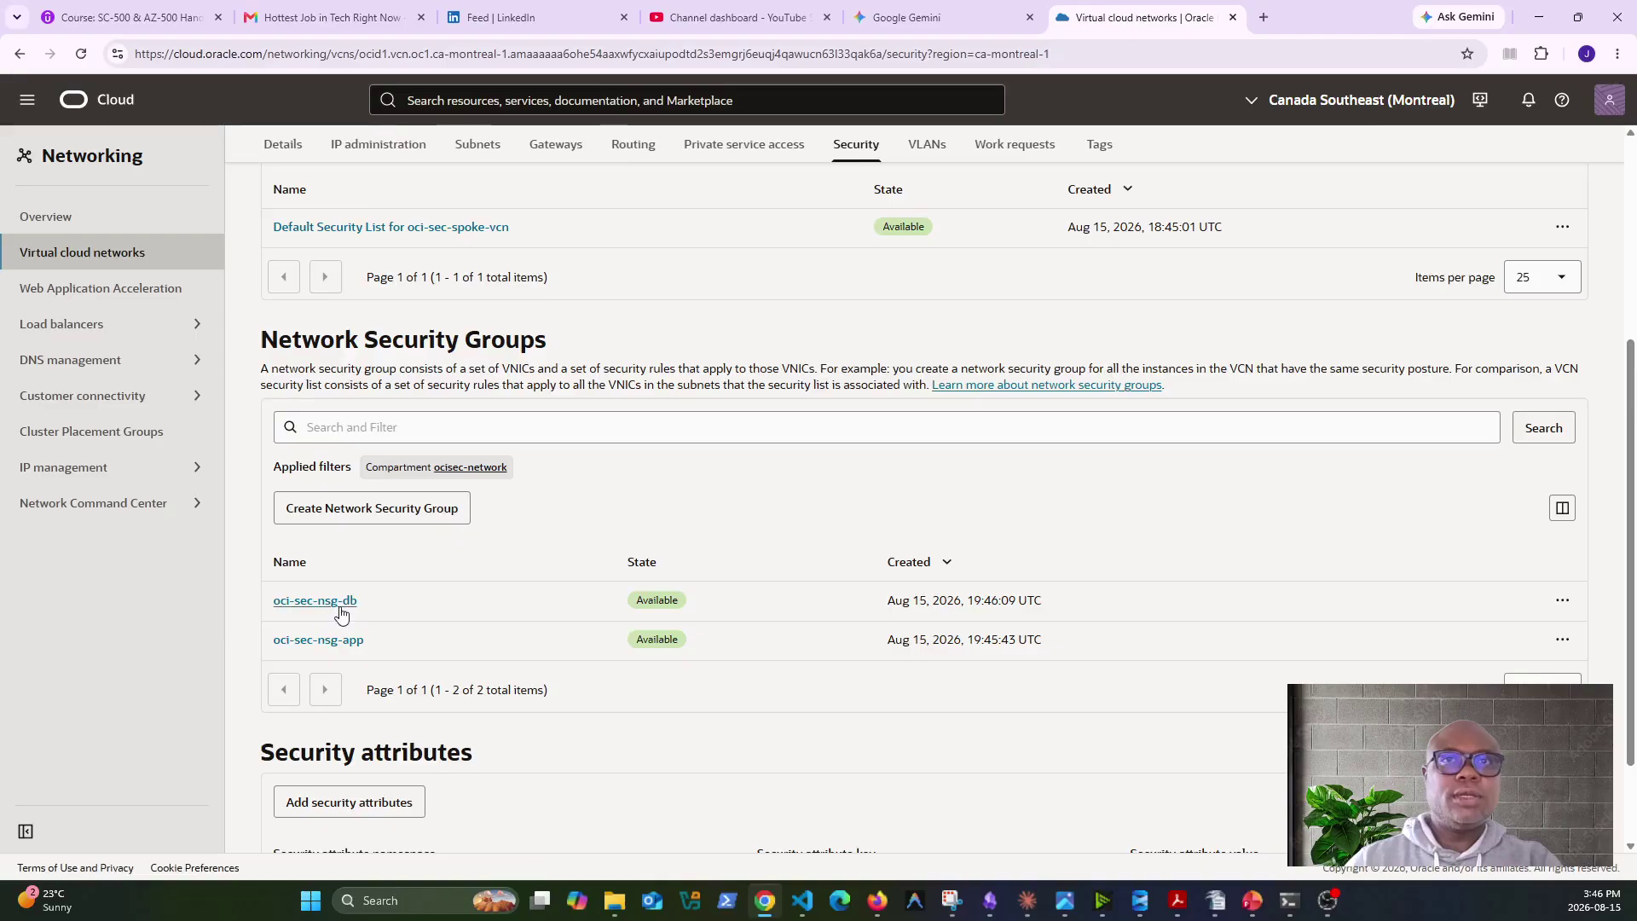
pyautogui.scroll(-2, 344, 600)
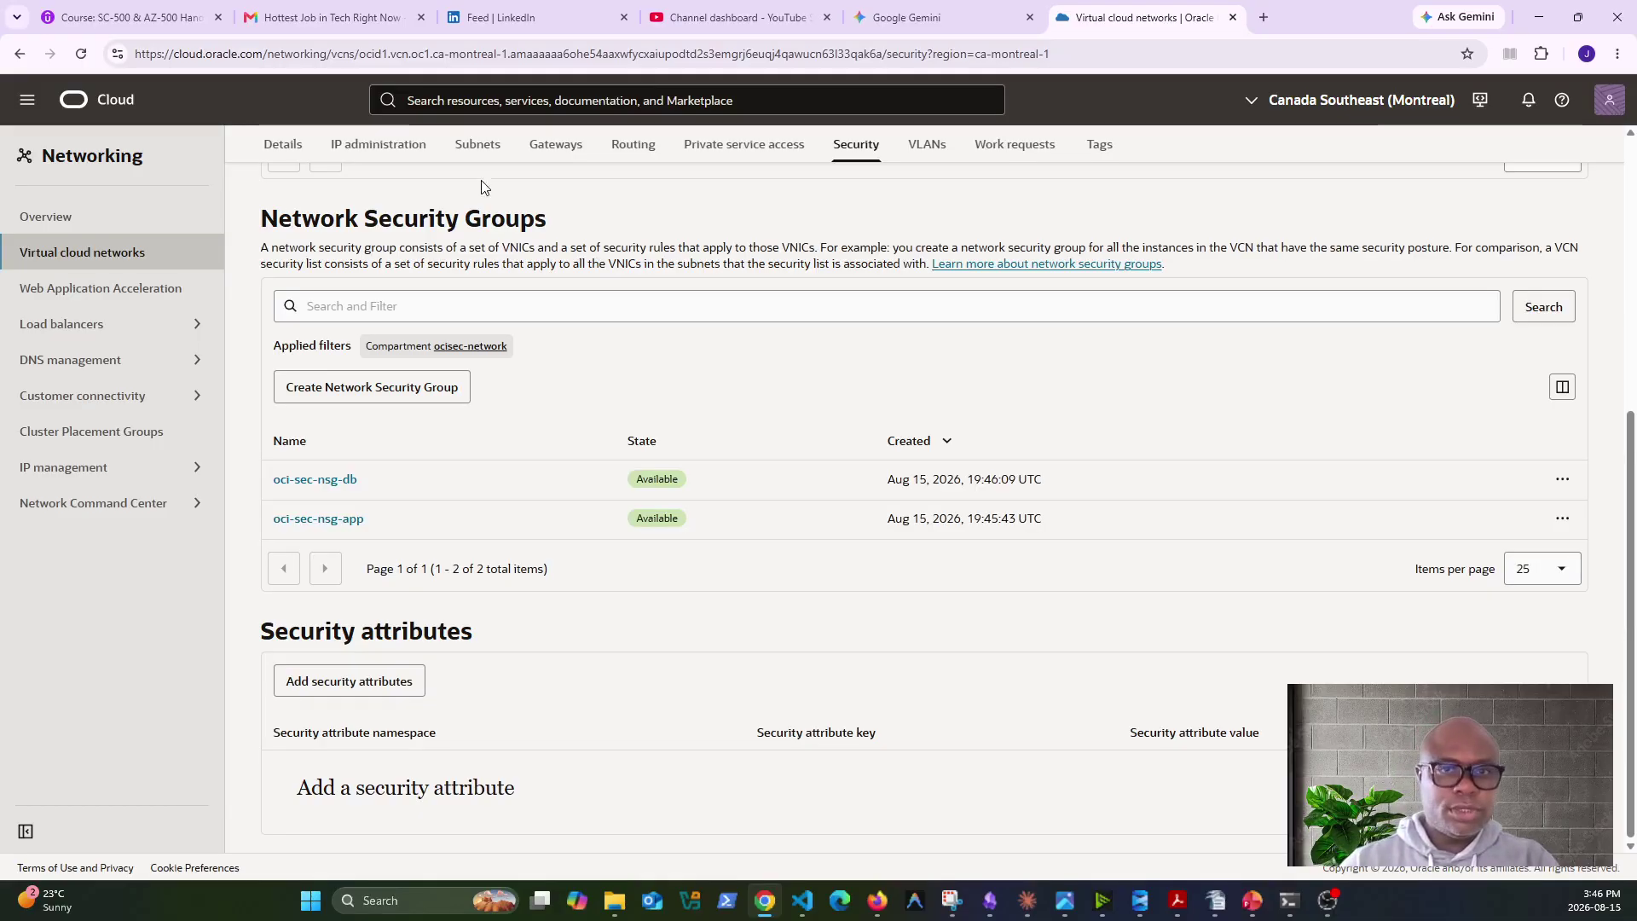
pyautogui.scroll(5, 355, 360)
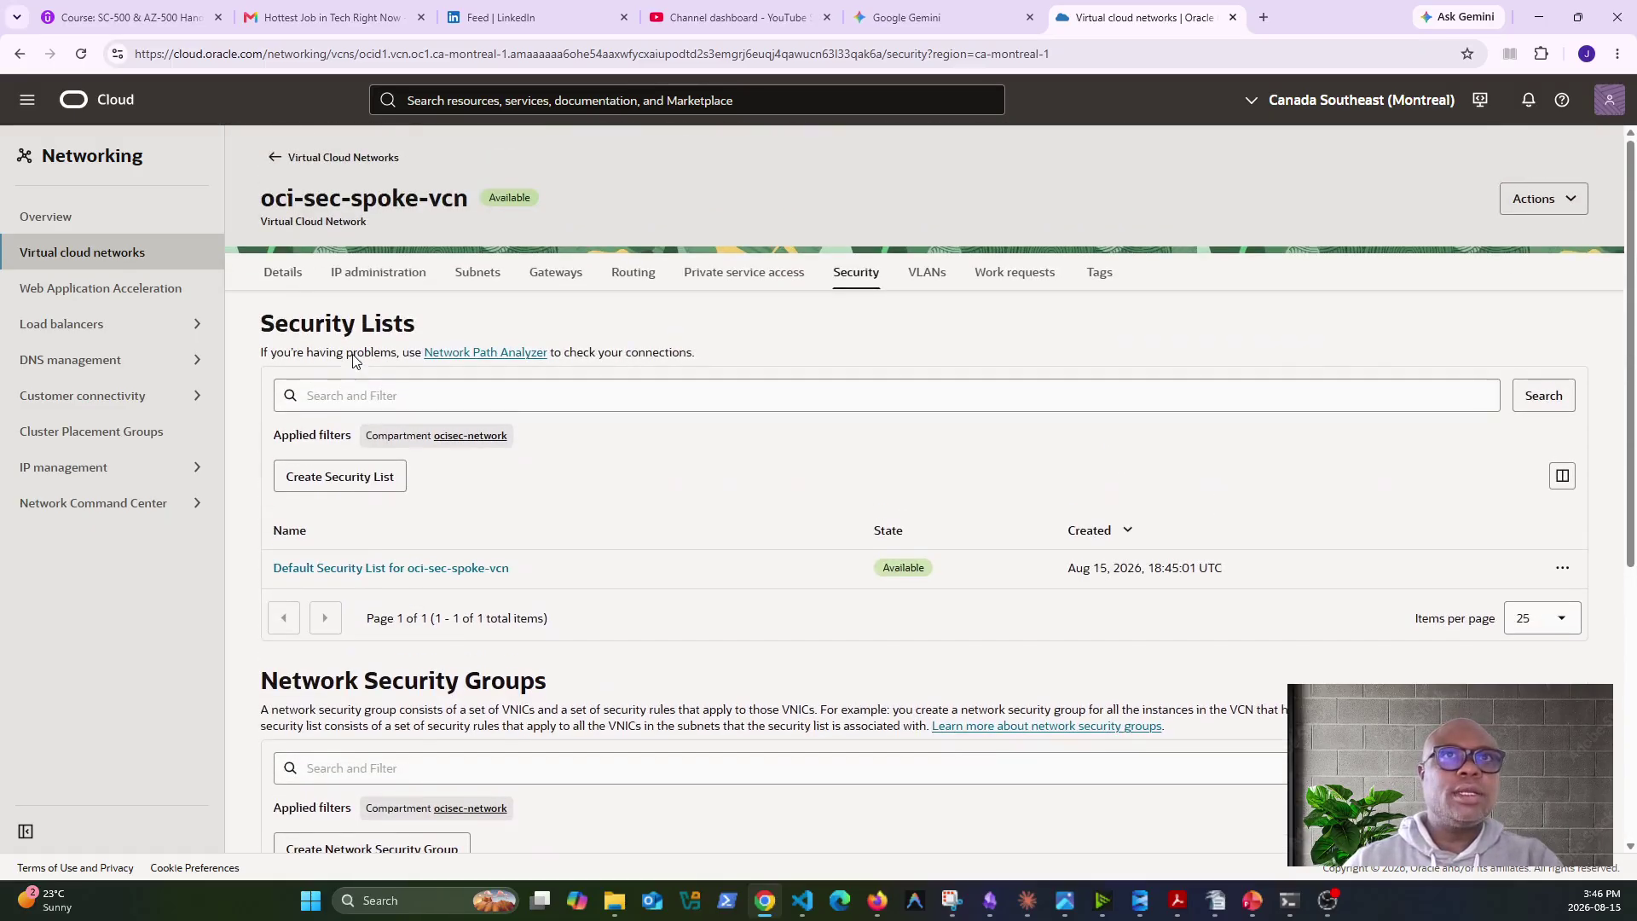
# Open the oci-sec-nsg-web group in oci-sec-hub-vcn and start adding a security rule to it.
pyautogui.click(276, 156)
pyautogui.click(344, 490)
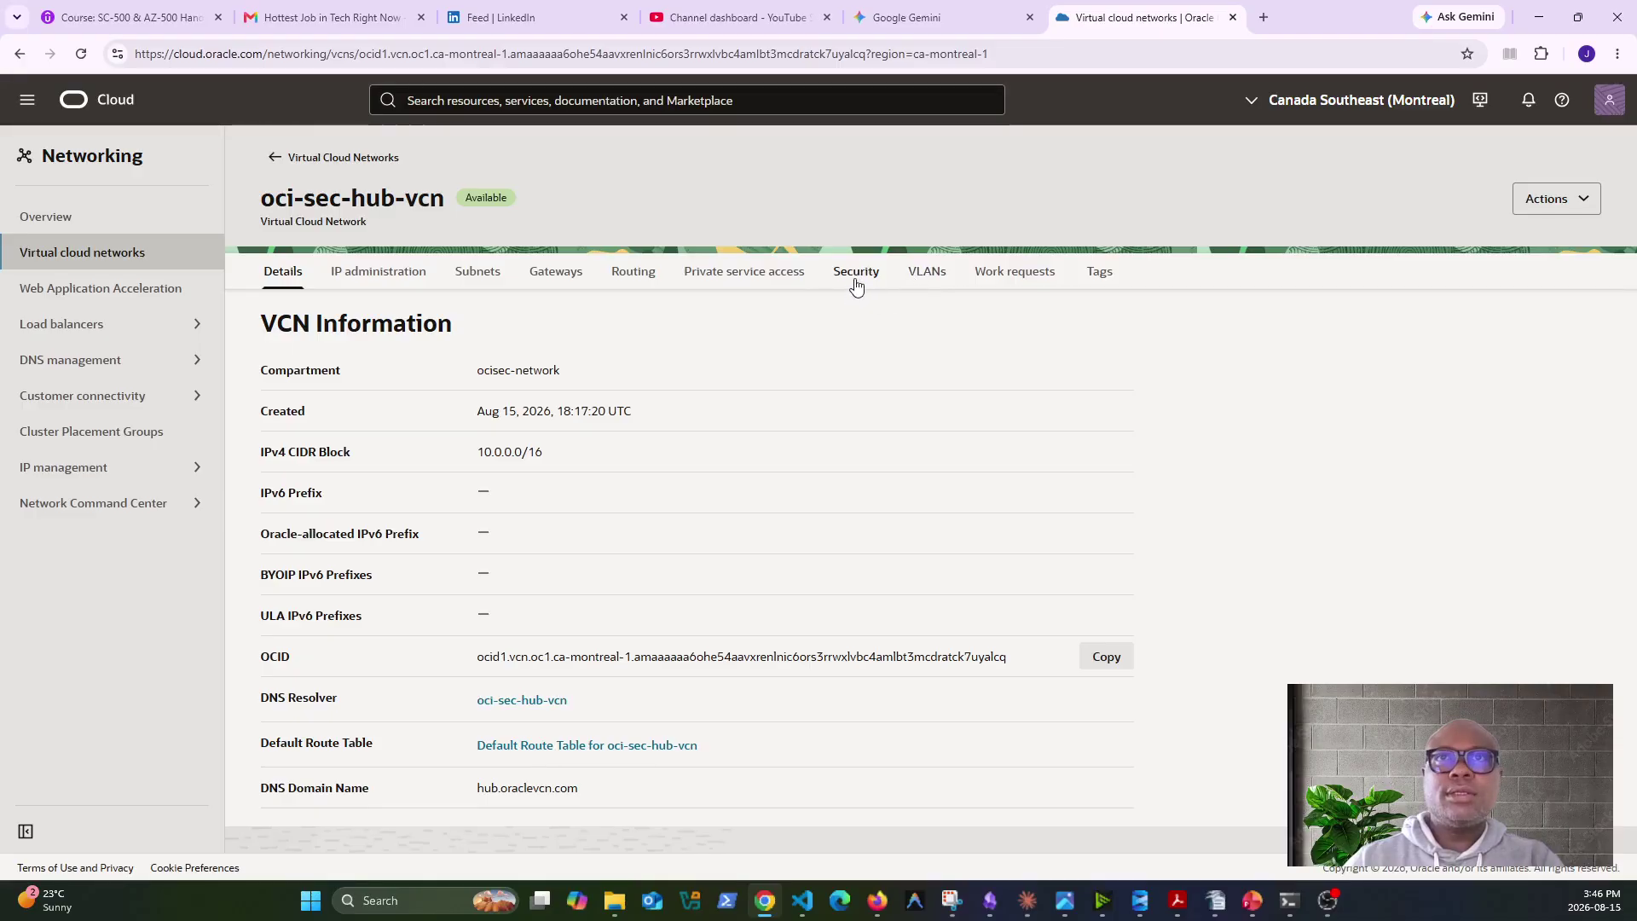
pyautogui.click(852, 282)
pyautogui.scroll(-4, 457, 706)
pyautogui.click(305, 688)
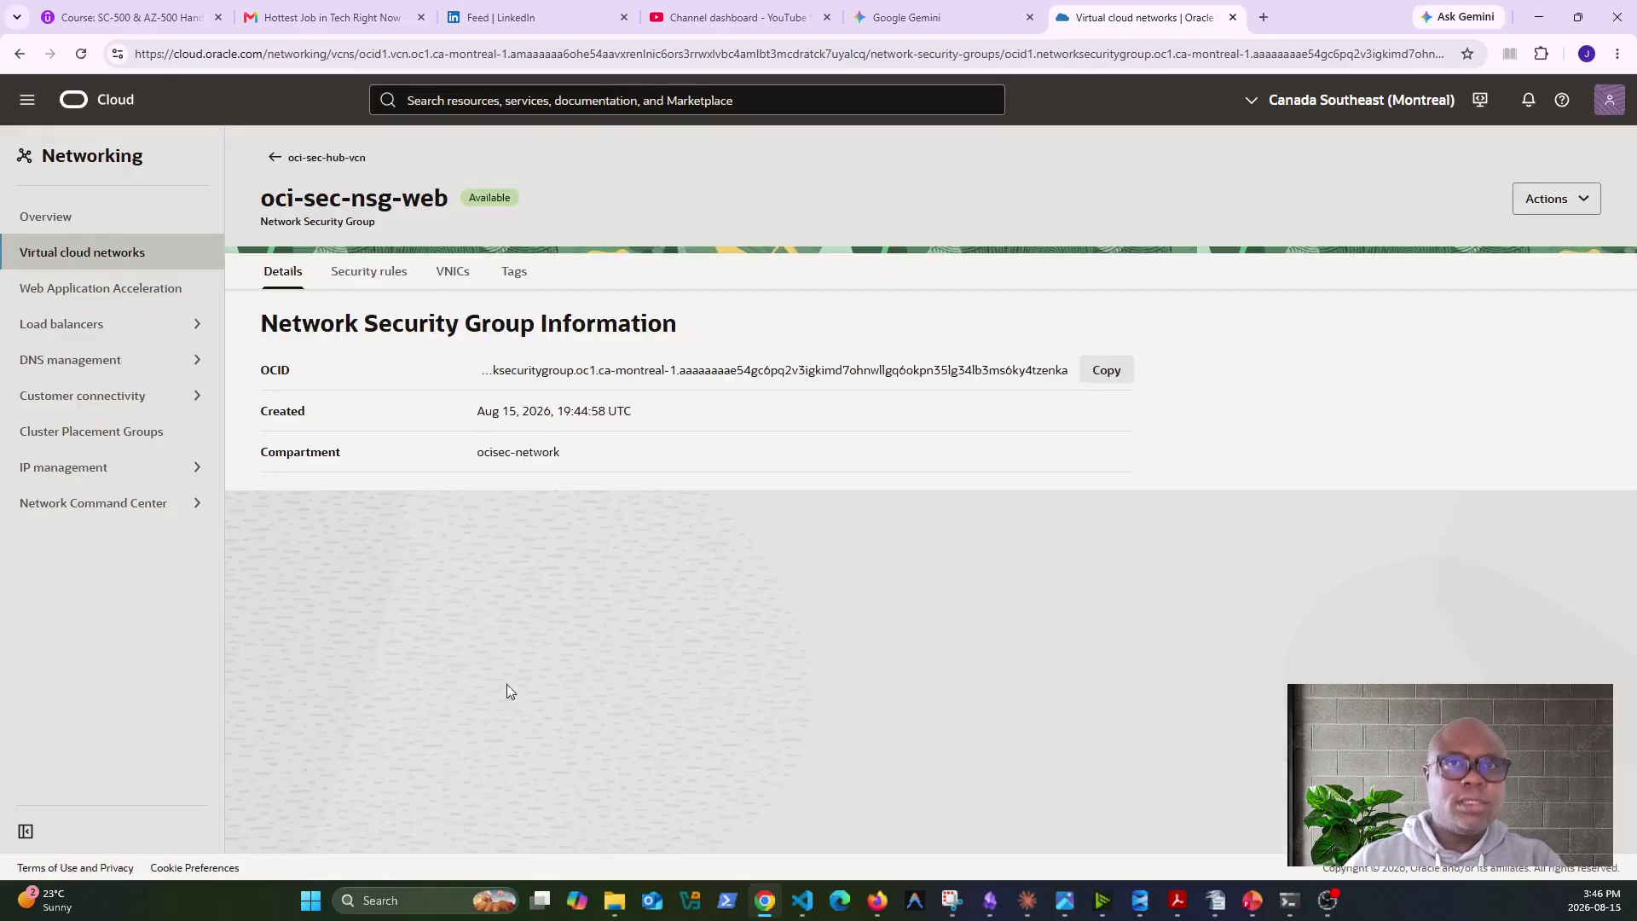
pyautogui.click(371, 279)
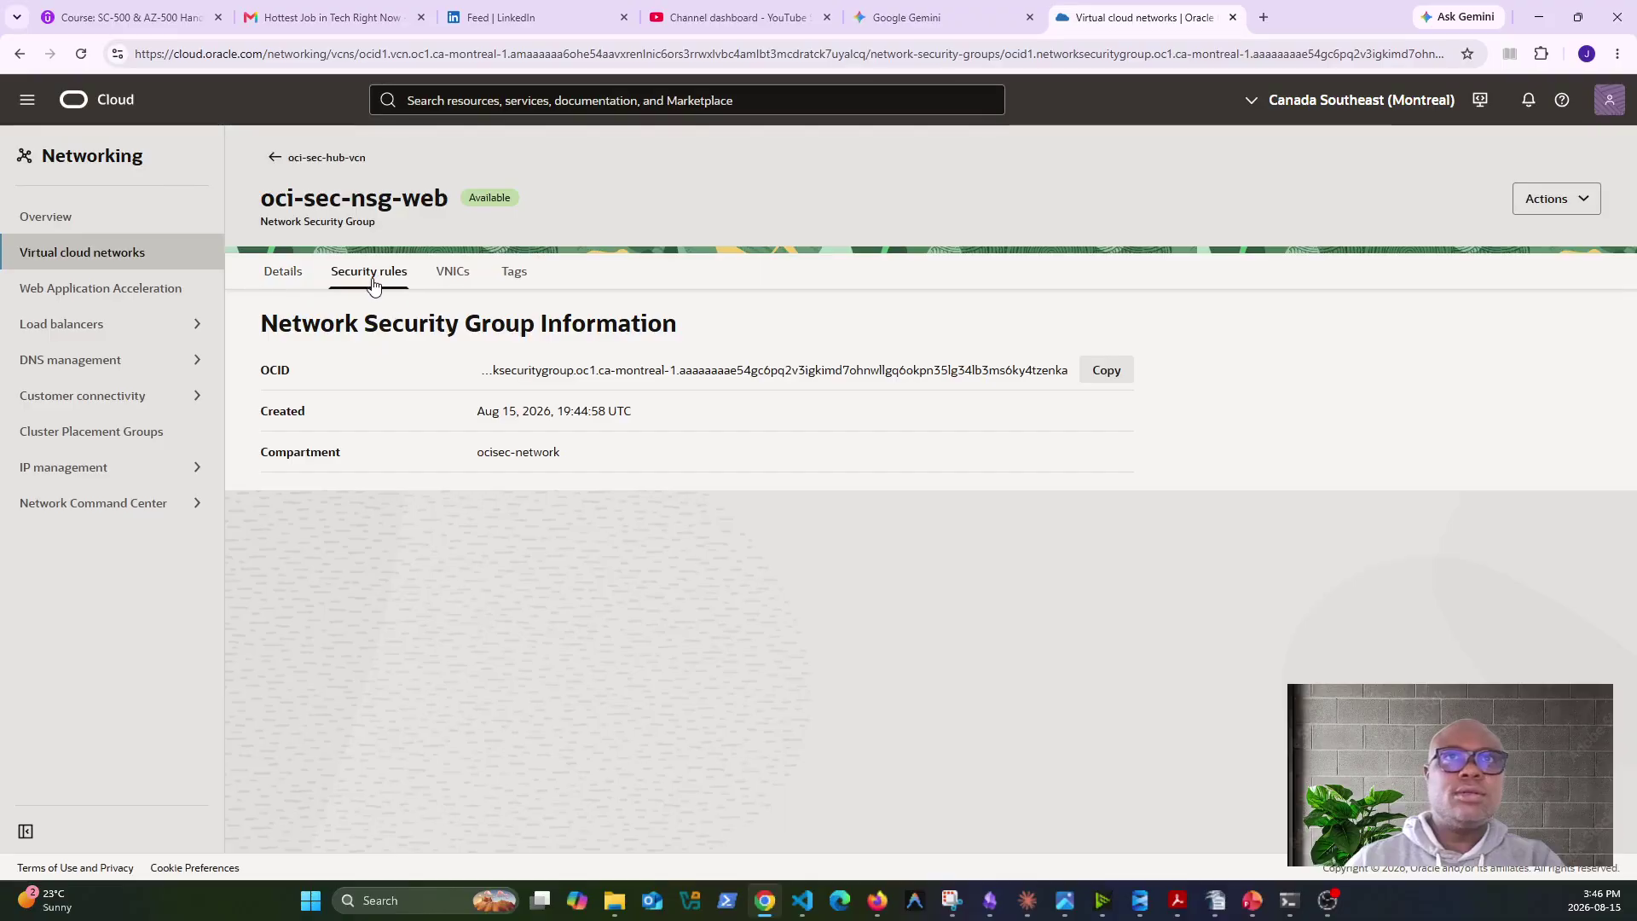
pyautogui.click(324, 464)
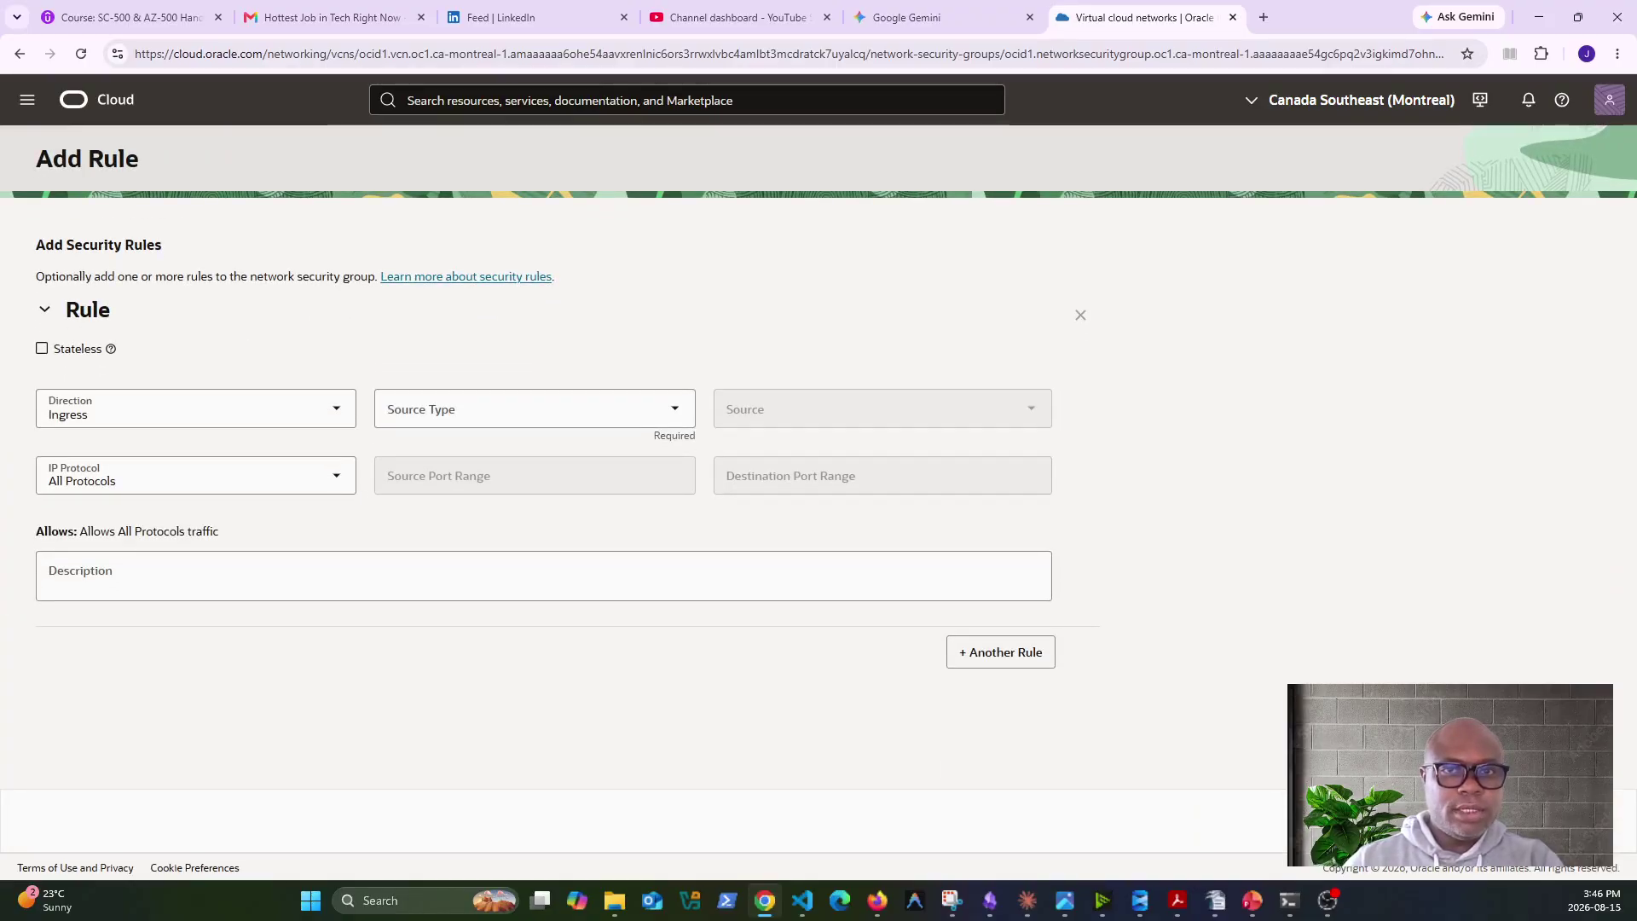
# Set the ingress rule's IP protocol to TCP and its source to the CIDR 0.0.0.0/0.
pyautogui.click(522, 410)
pyautogui.click(241, 464)
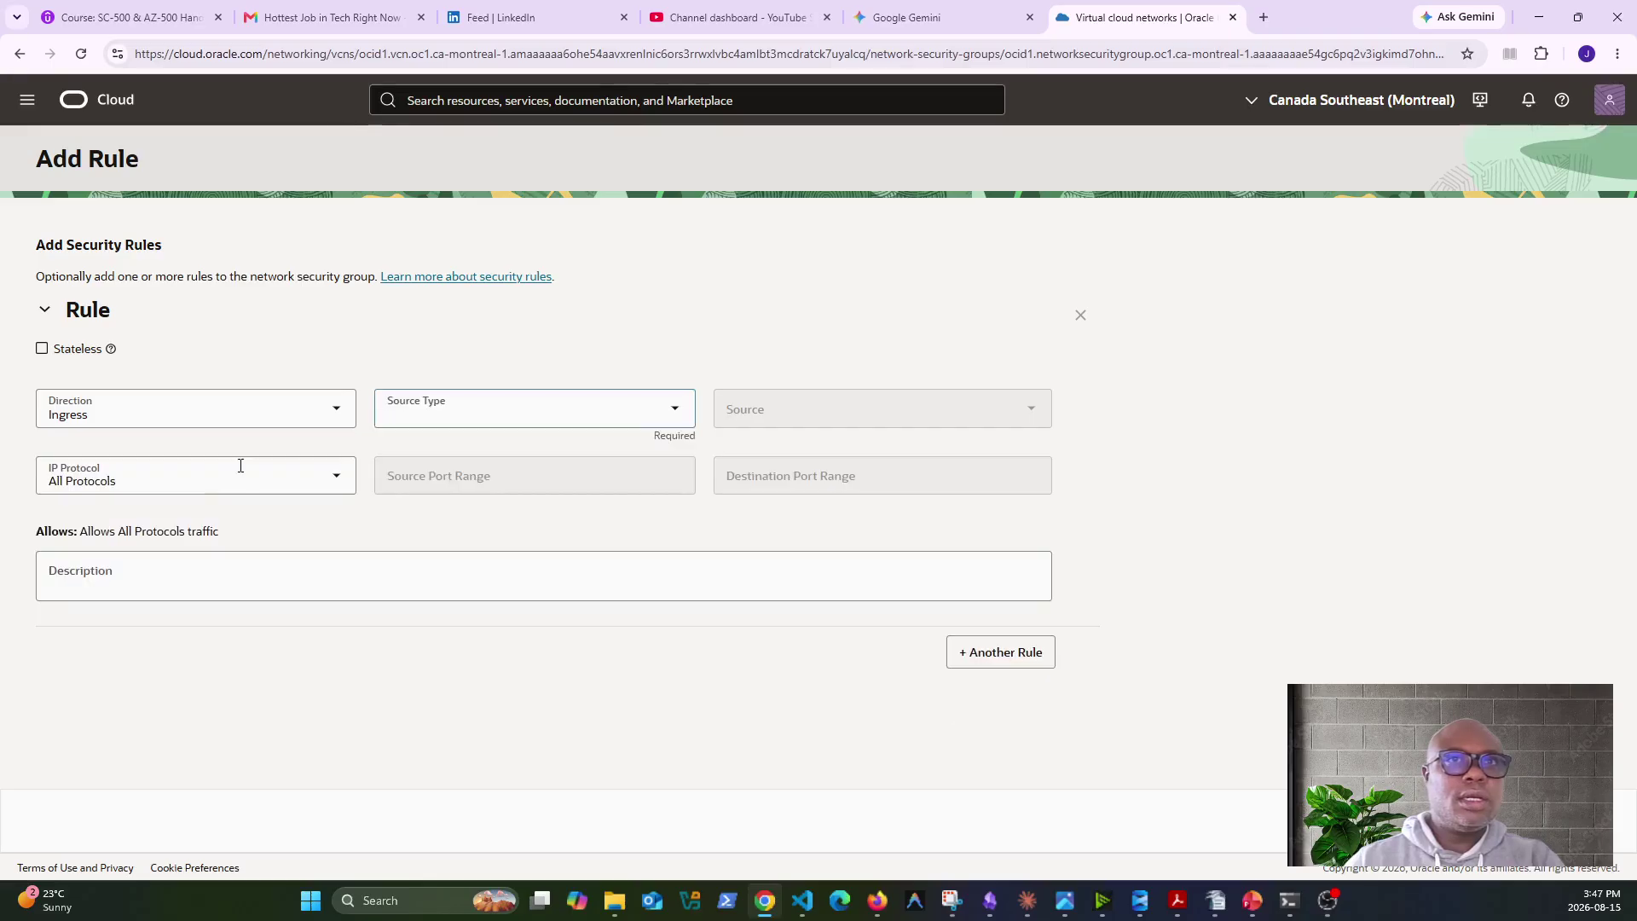
pyautogui.click(208, 485)
pyautogui.click(85, 671)
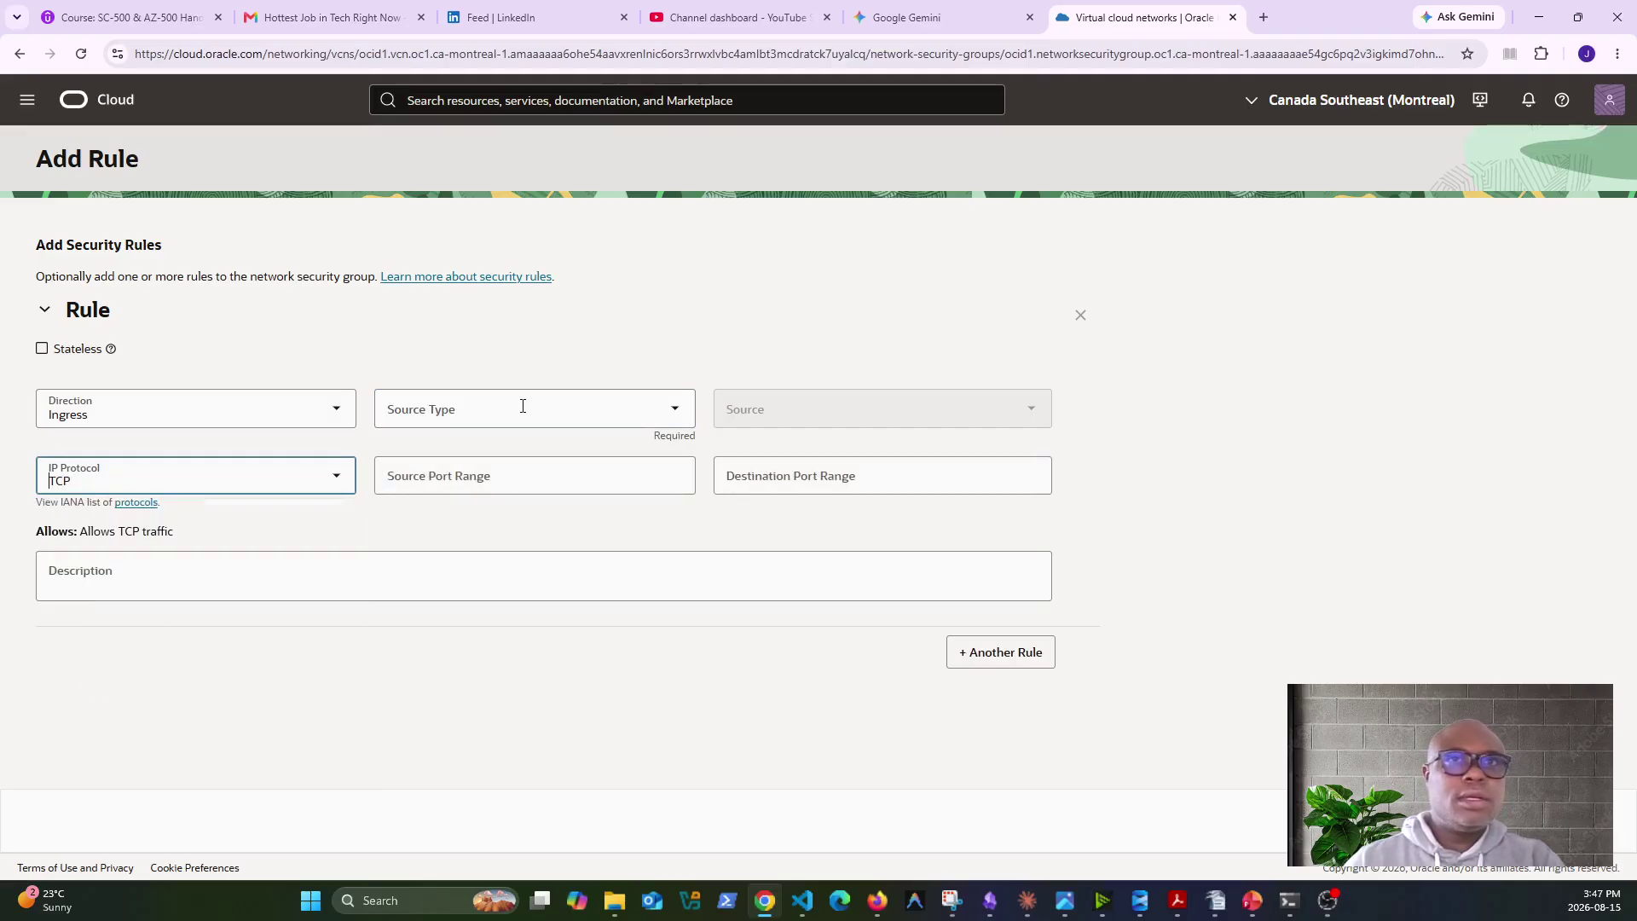
pyautogui.click(525, 409)
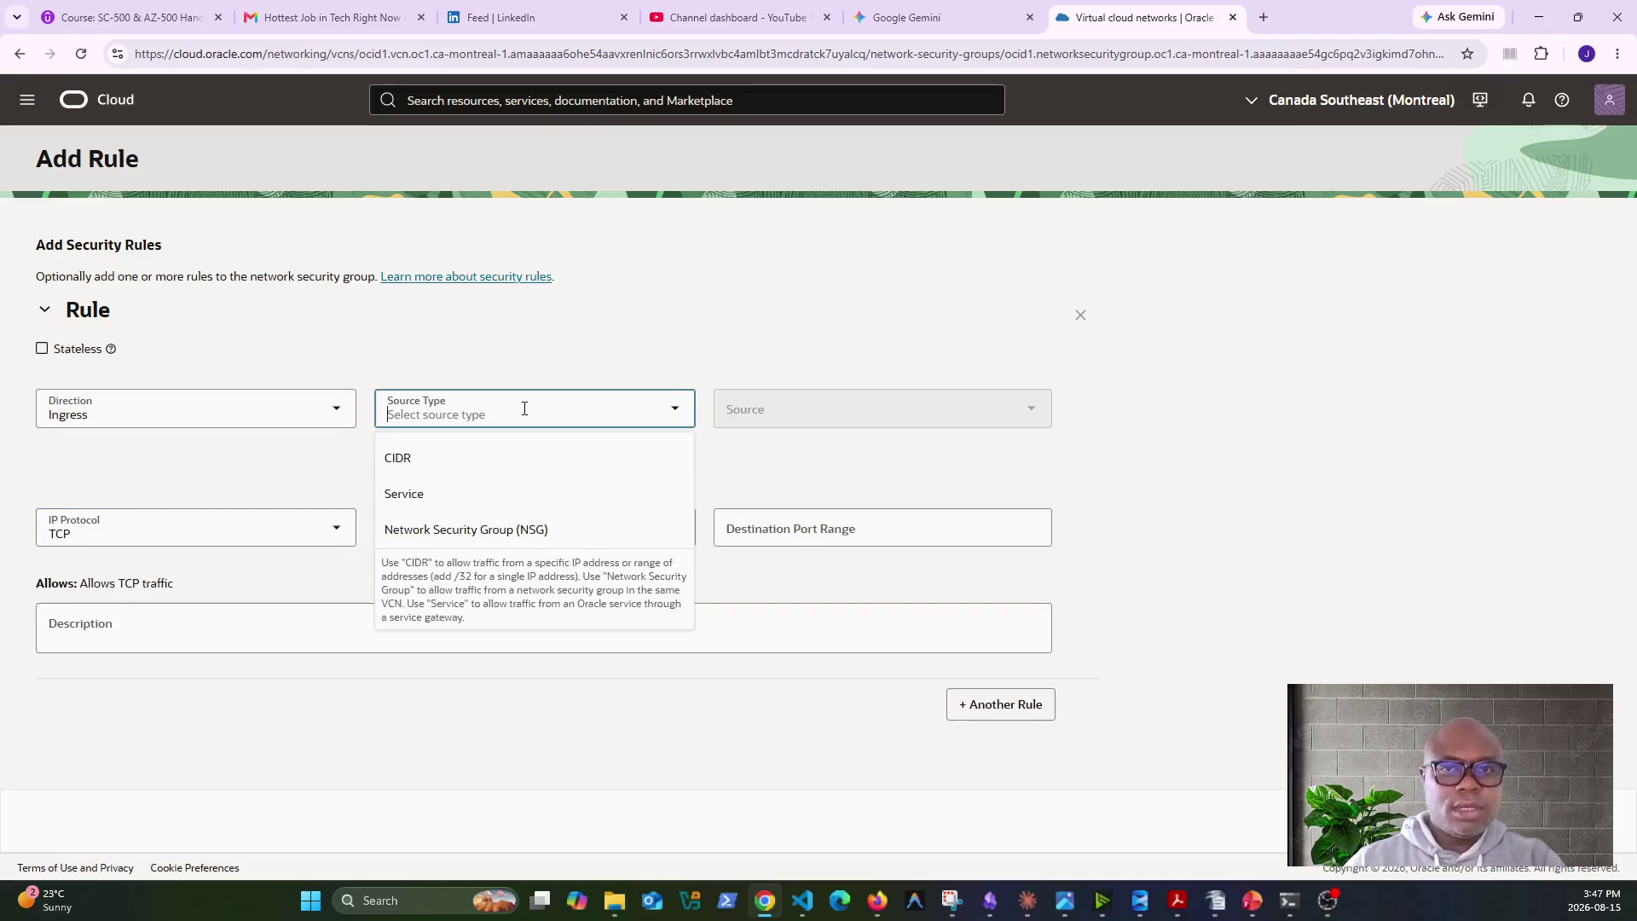
pyautogui.click(432, 457)
pyautogui.click(801, 408)
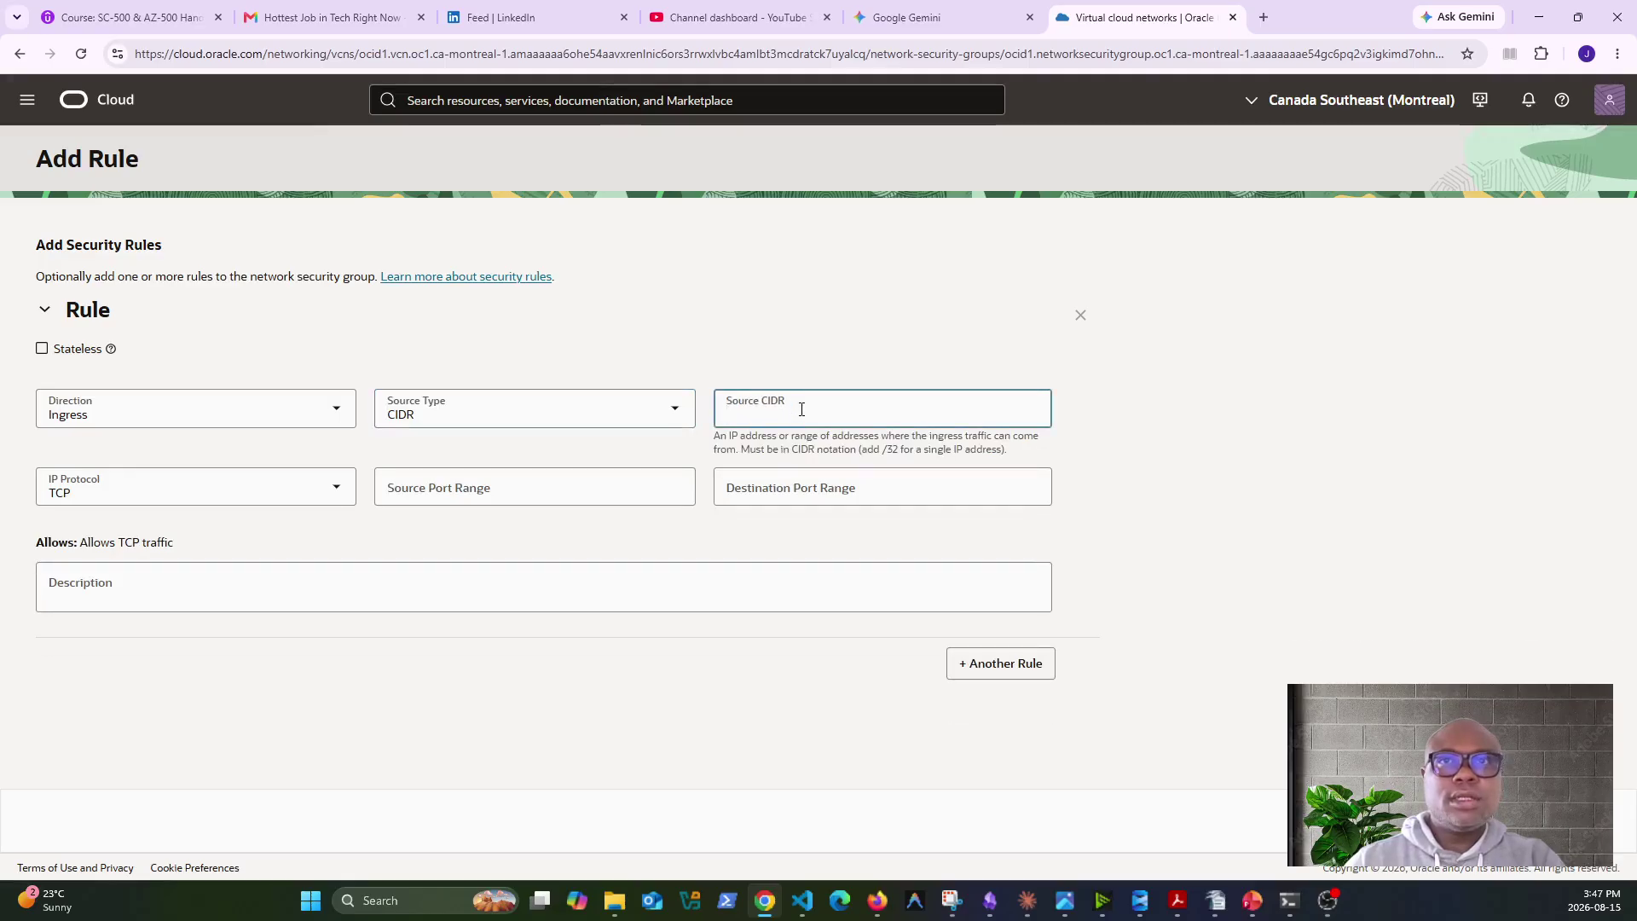
pyautogui.write('0.0')
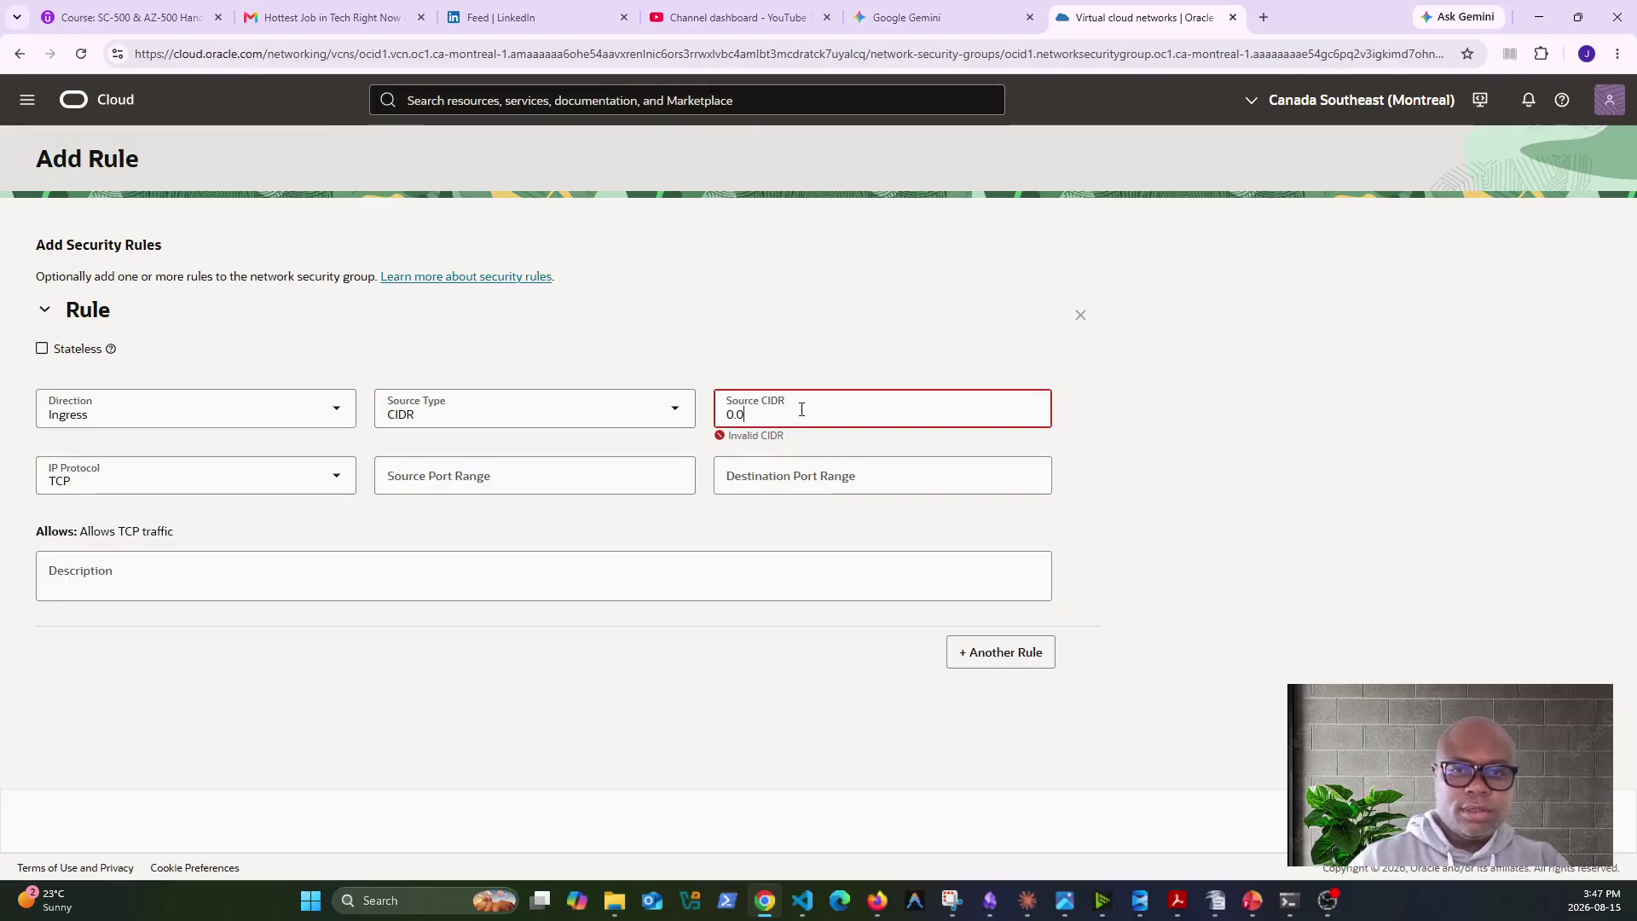
pyautogui.write('.0.0/0')
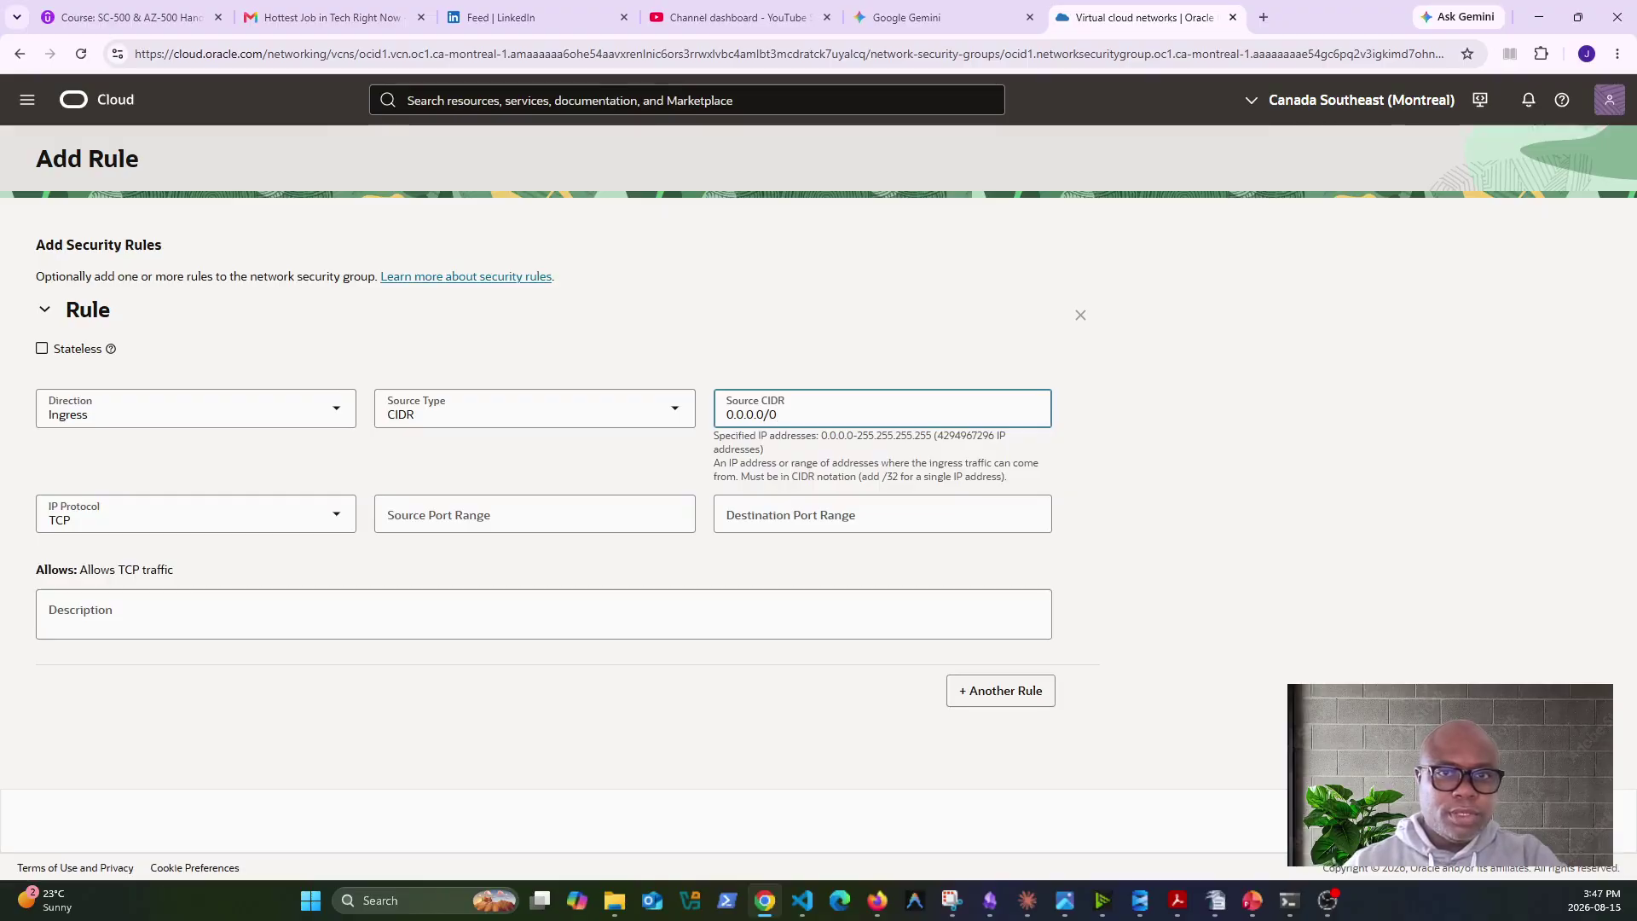
# Set the rule's destination port to 443 and its description to "HTTPS from internet.", without a number prefix.
pyautogui.hotkey('alt', 'Tab')
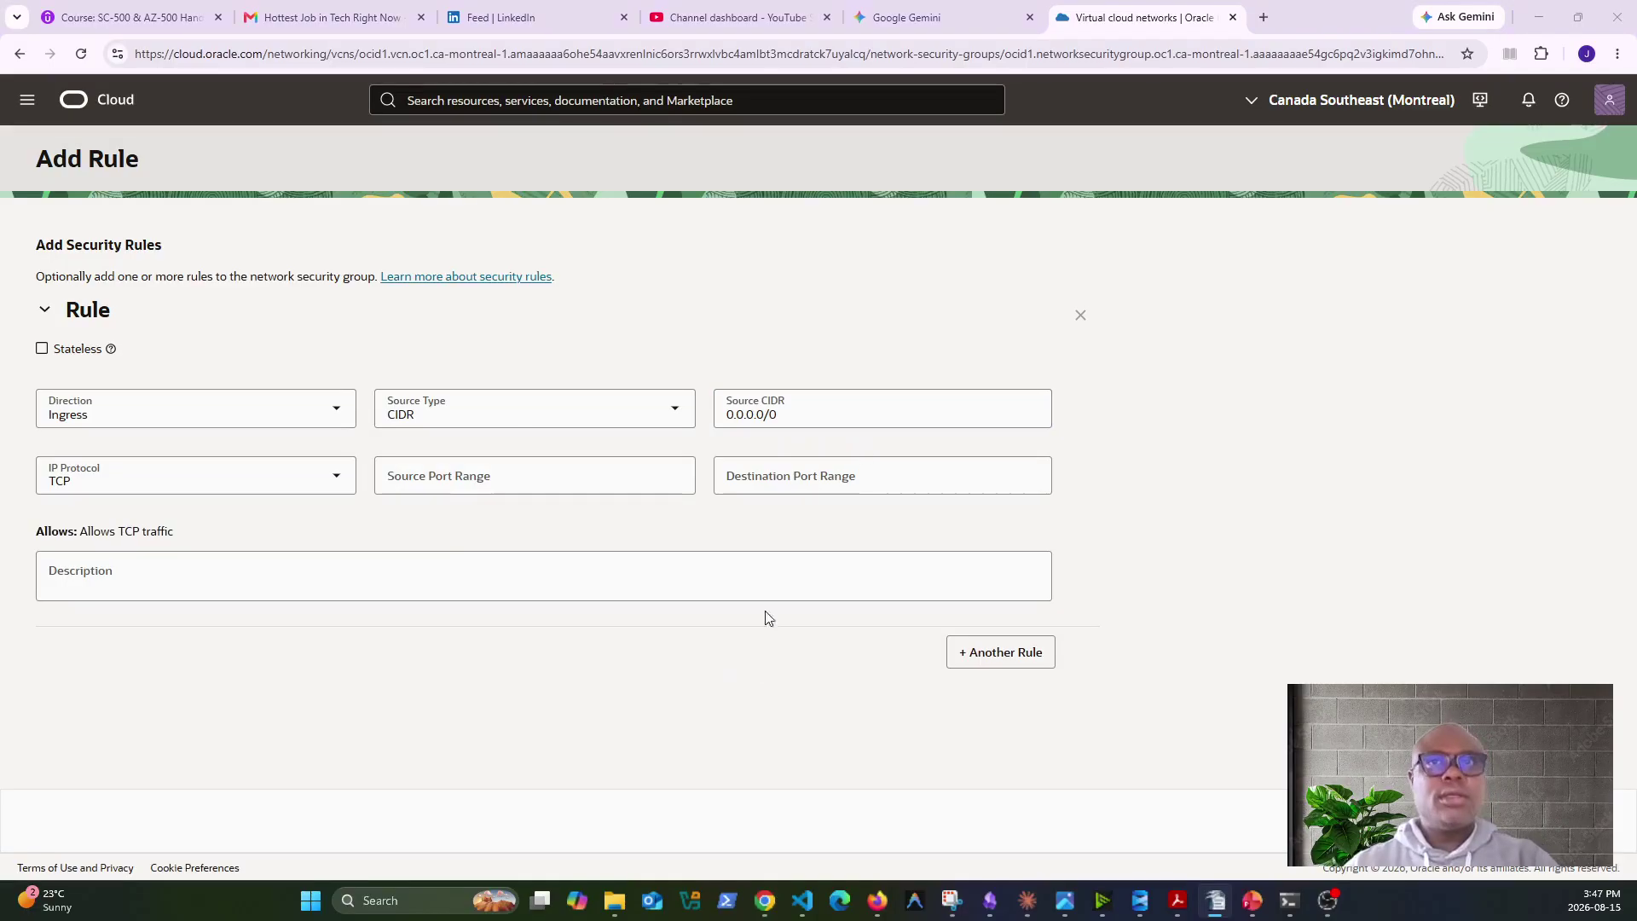
pyautogui.click(863, 486)
pyautogui.write('443')
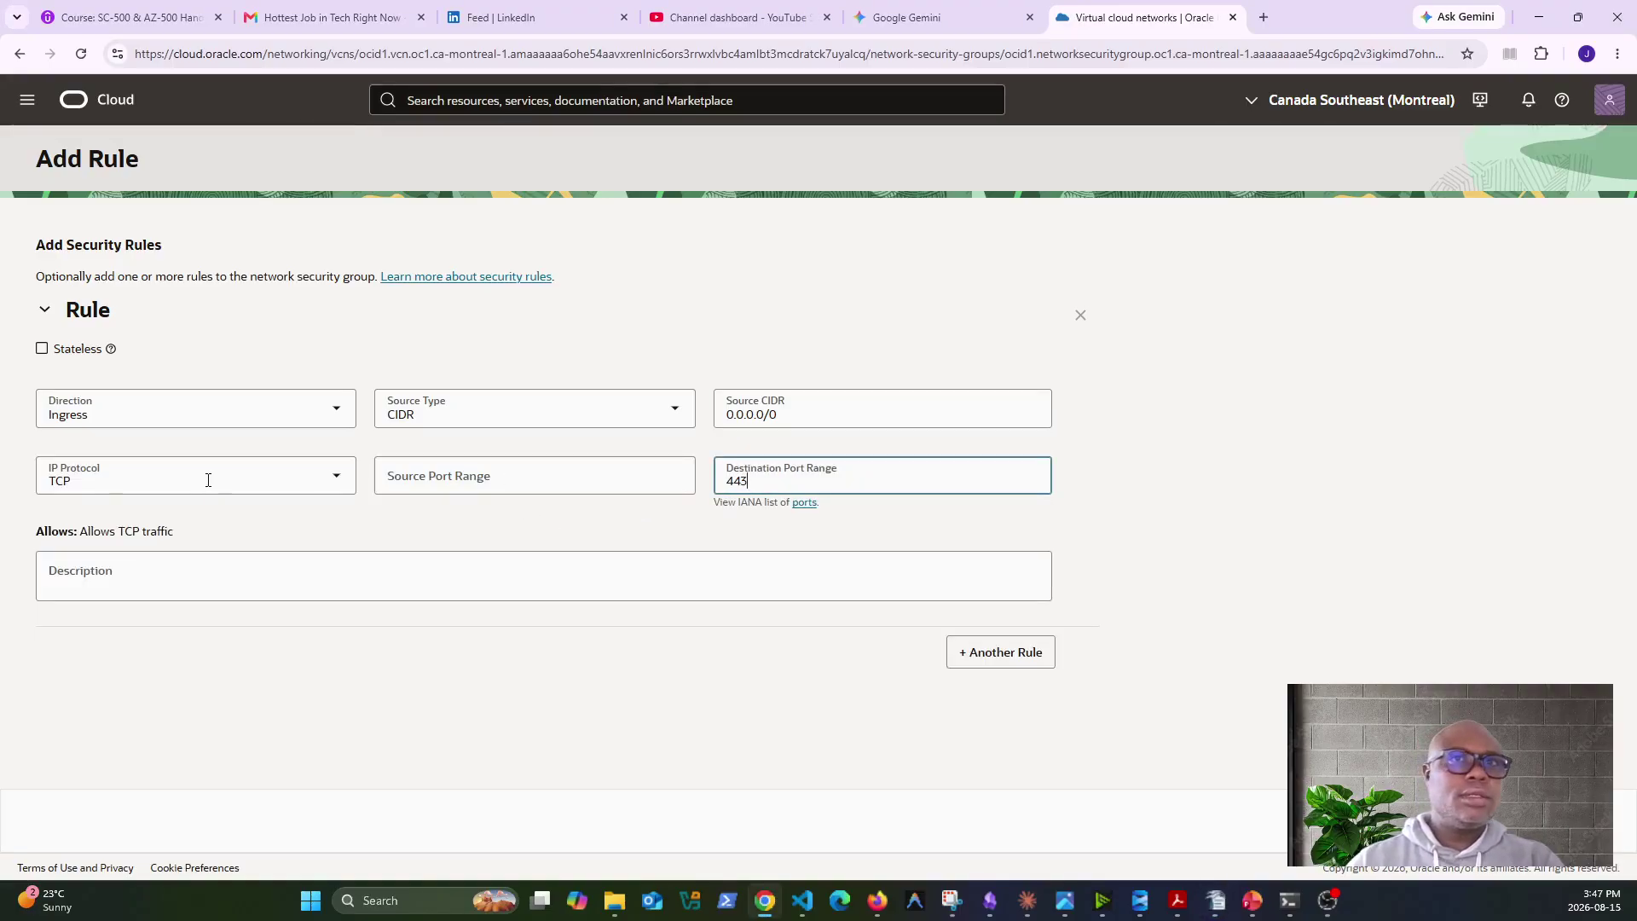
pyautogui.click(235, 584)
pyautogui.write('65. HTTPS from internet.')
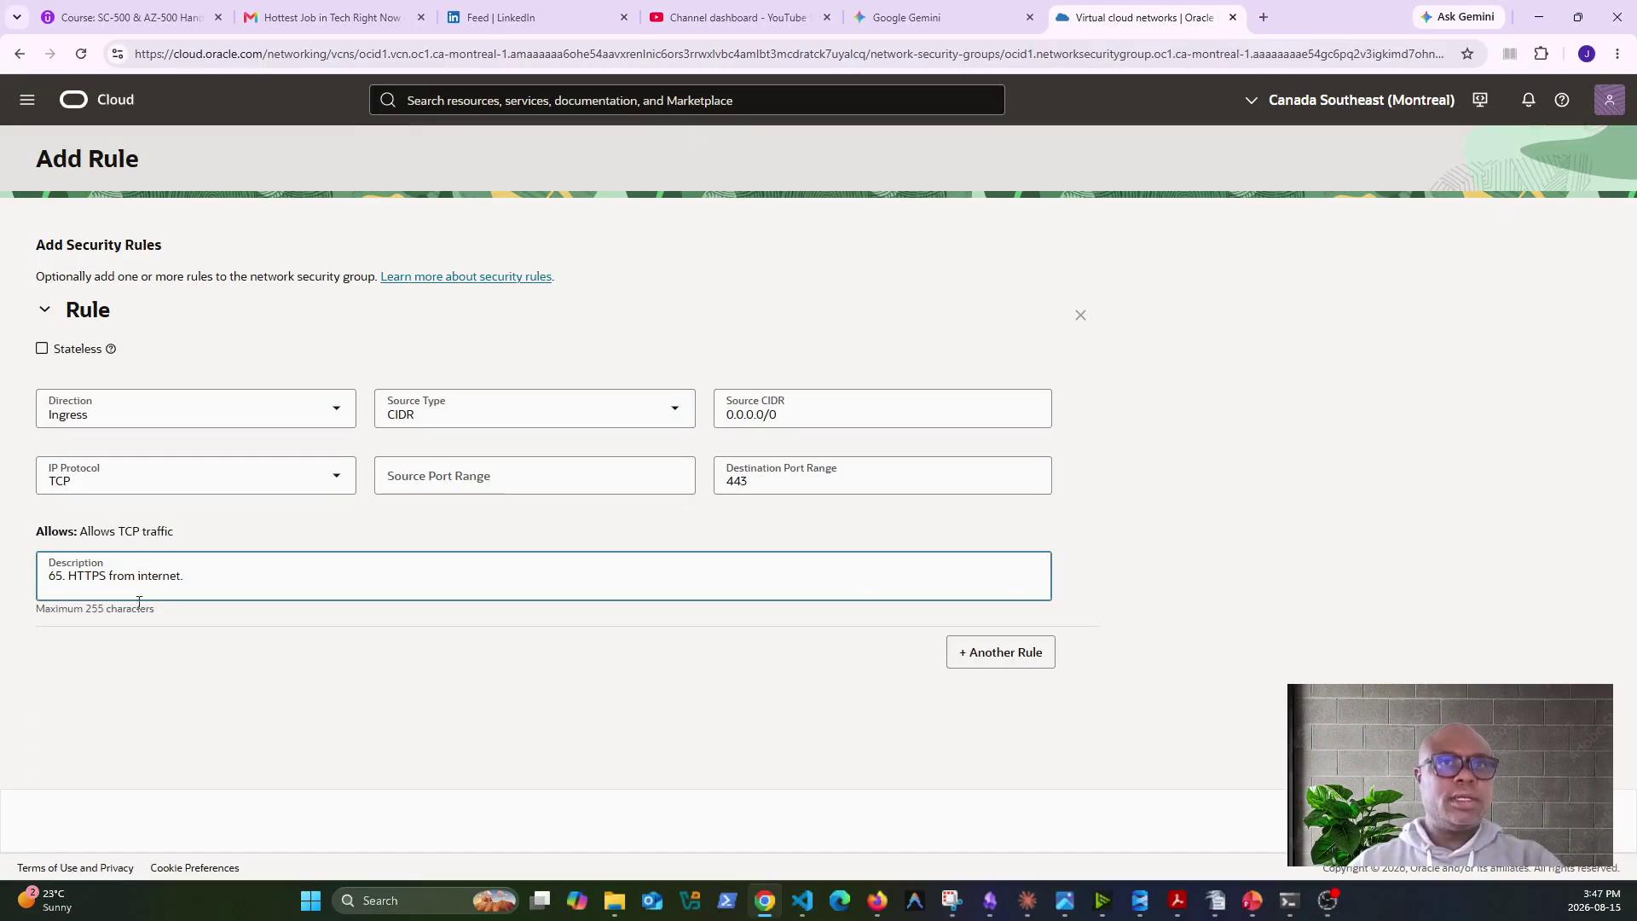
pyautogui.click(66, 579)
pyautogui.press('BackSpace')
pyautogui.press('BackSpace')
pyautogui.press('BackSpace')
pyautogui.press('BackSpace')
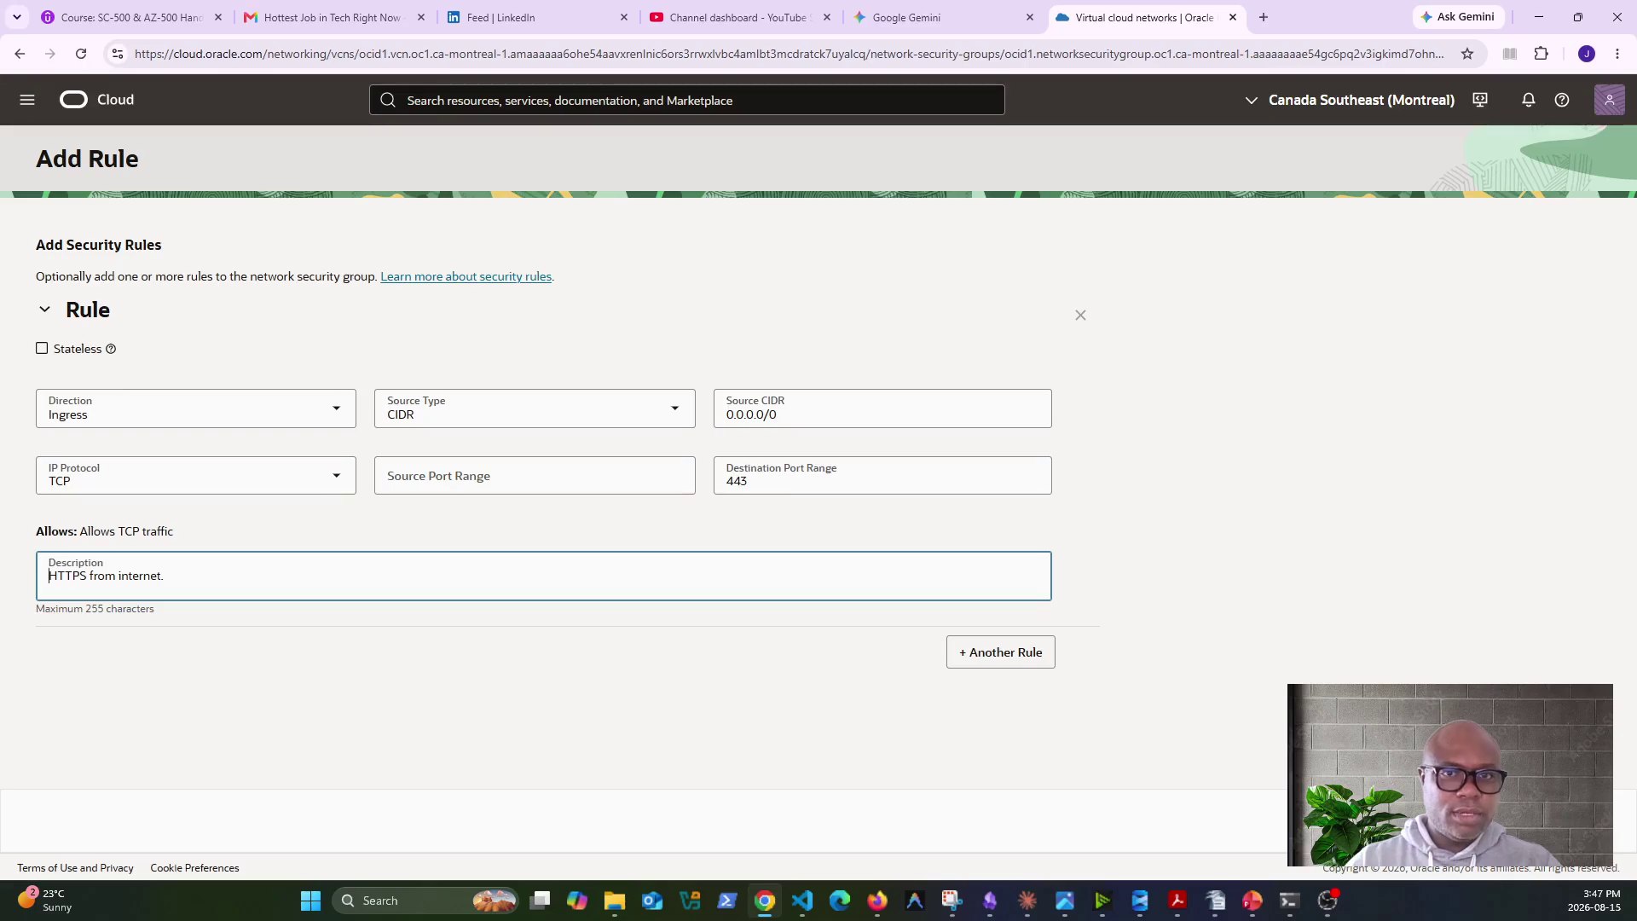
# Add a second ingress rule with IP protocol TCP and the source CIDR 0.0.0.0/0.
pyautogui.click(1010, 653)
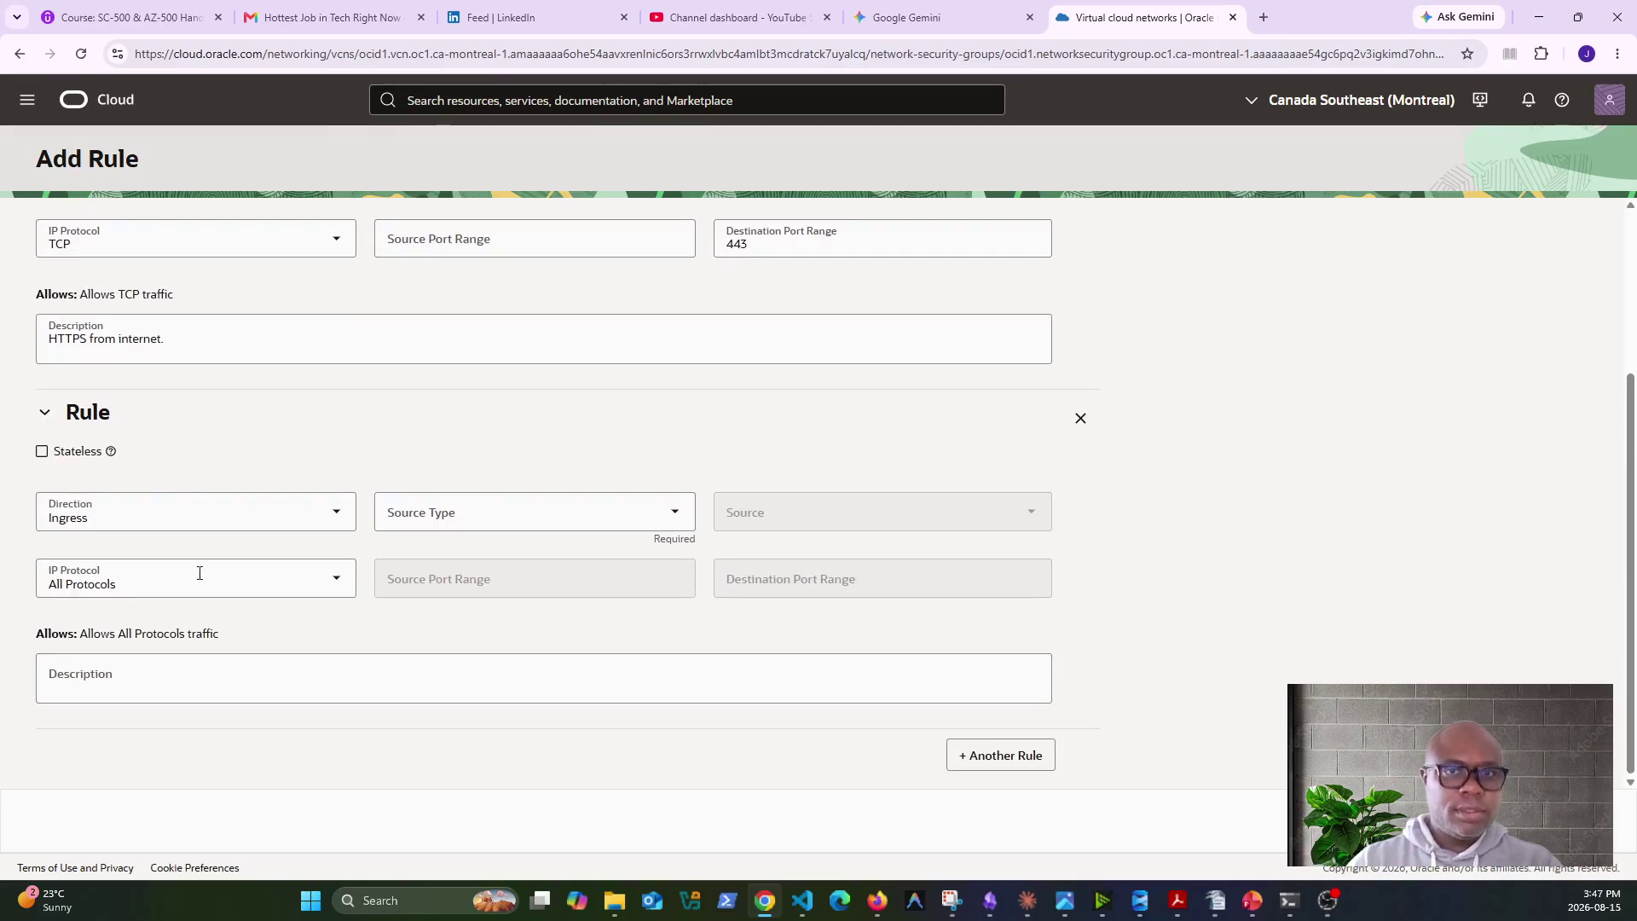
pyautogui.click(226, 583)
pyautogui.click(73, 391)
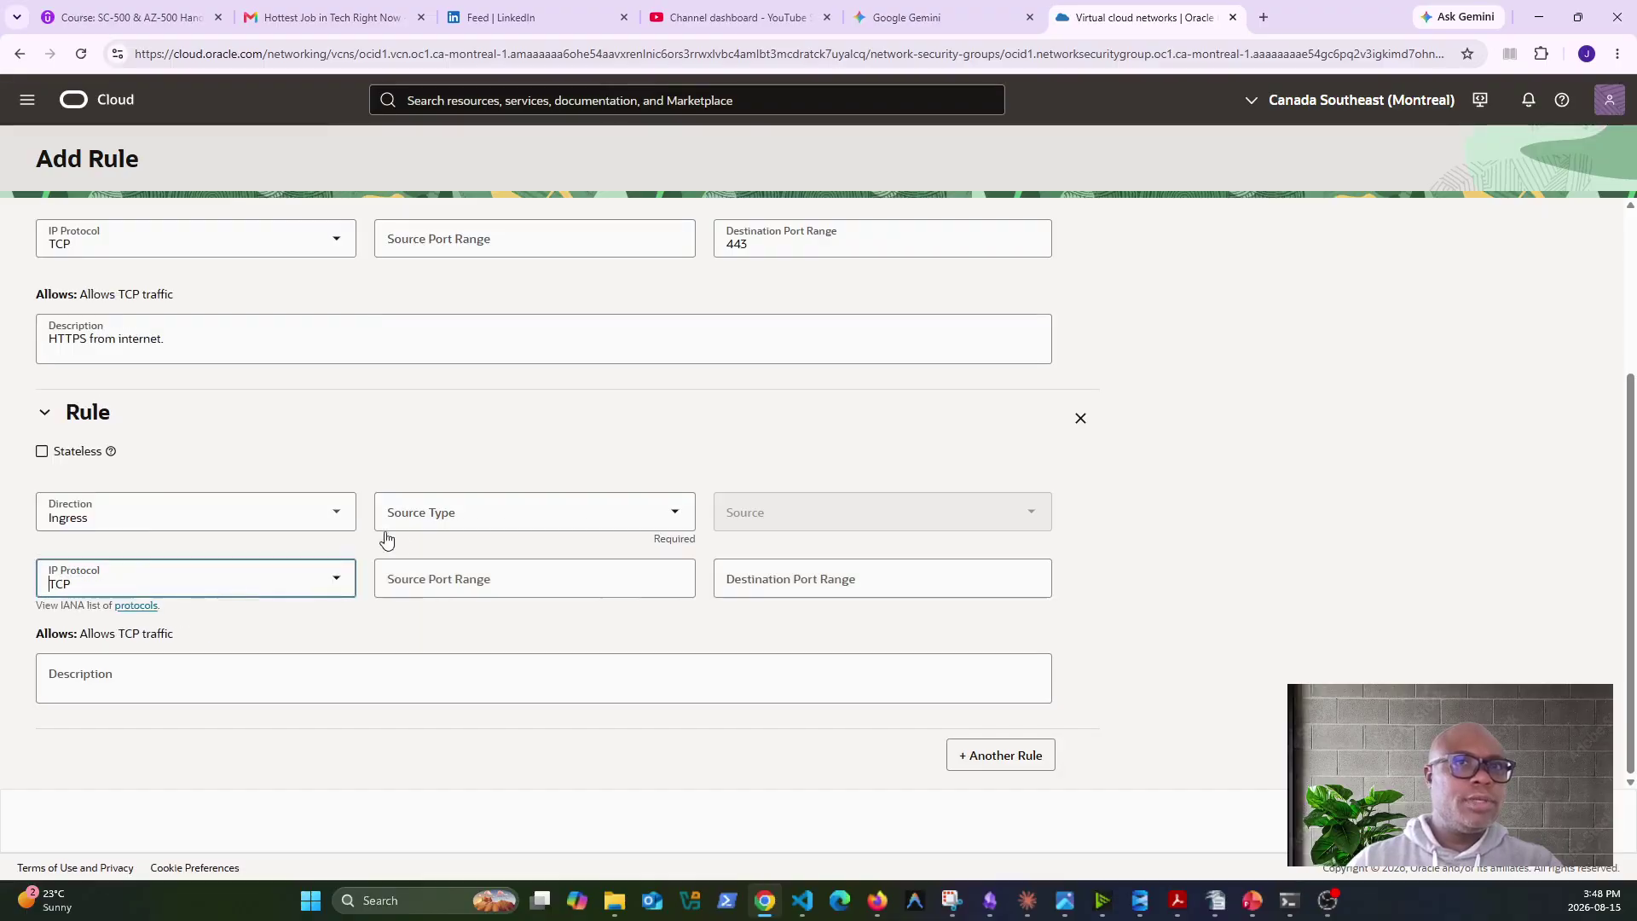
pyautogui.click(530, 512)
pyautogui.click(423, 566)
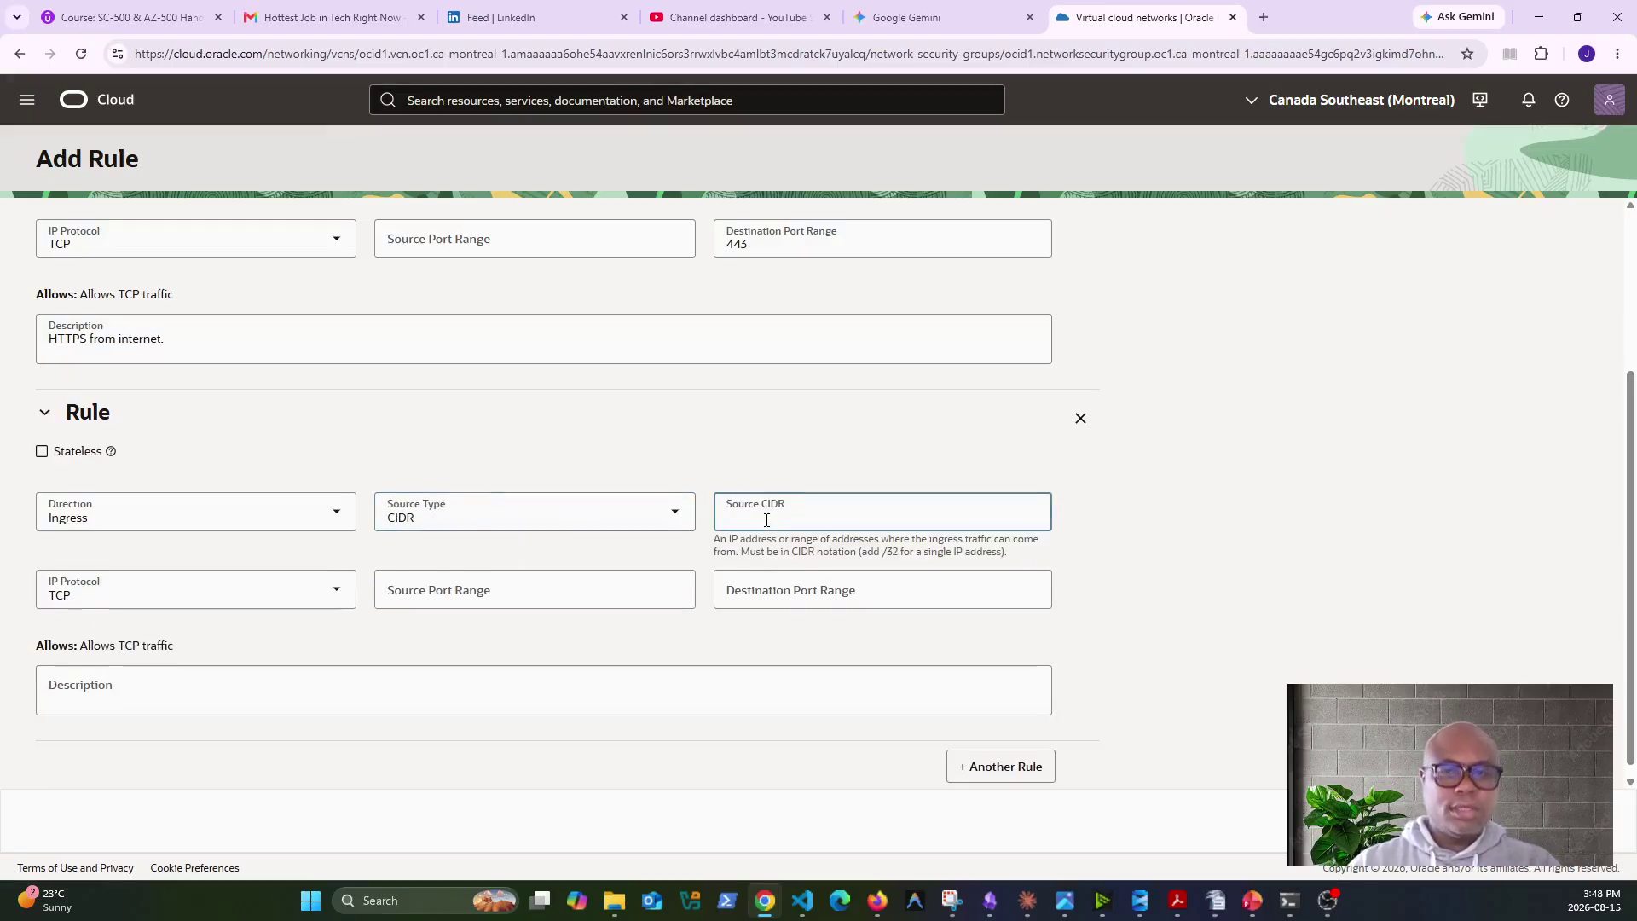
pyautogui.write('0.0.0.0')
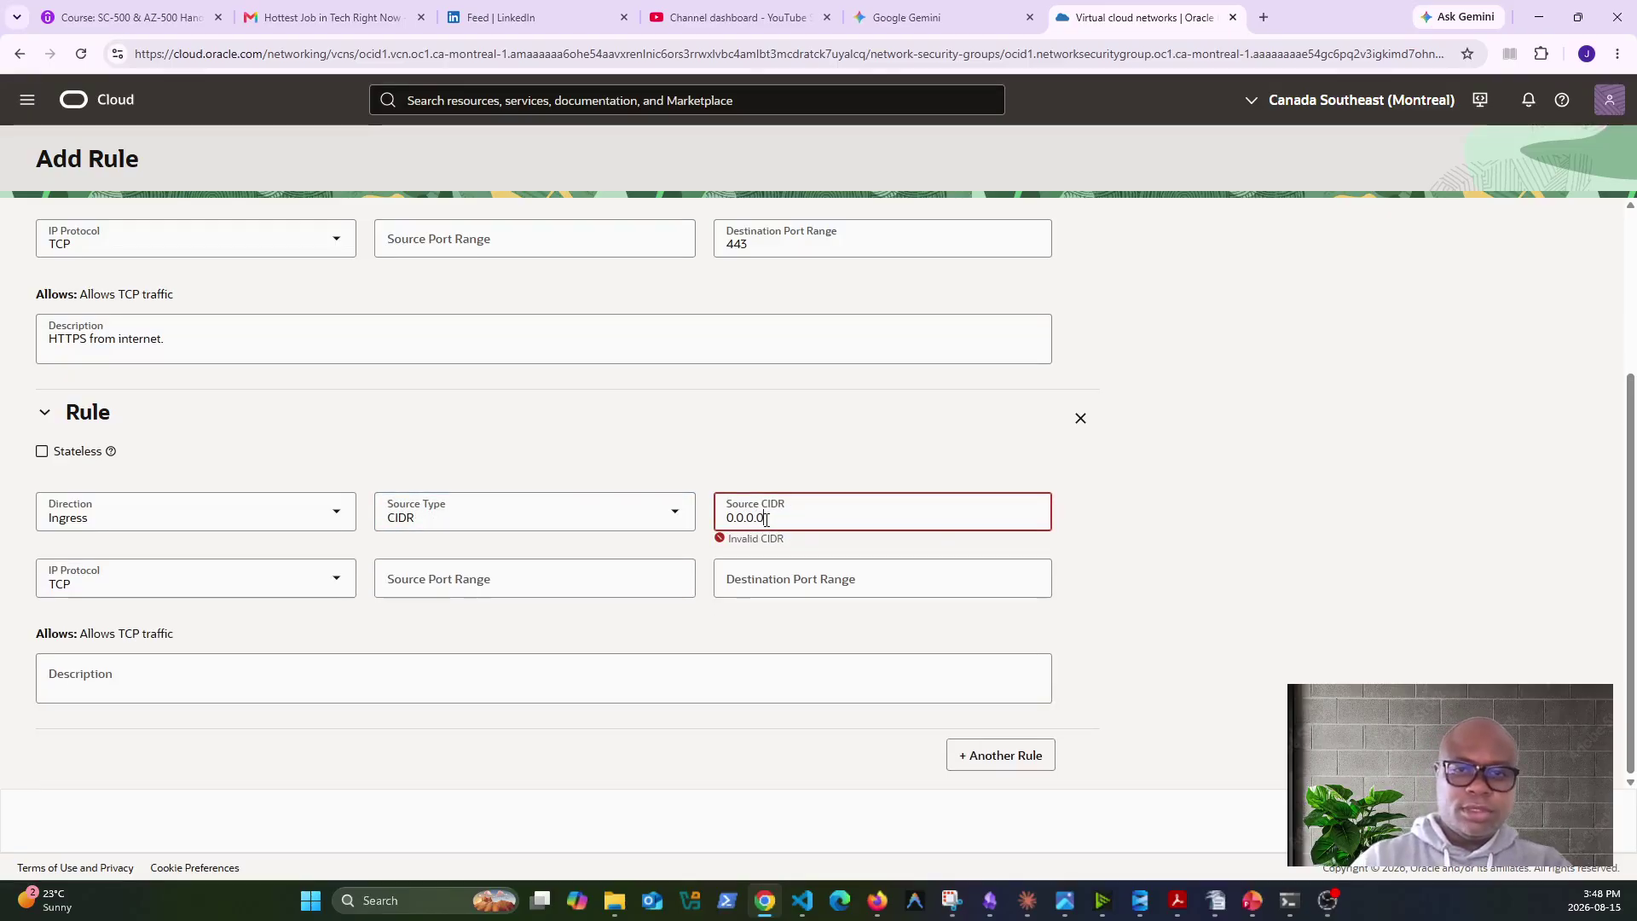
pyautogui.write('/0')
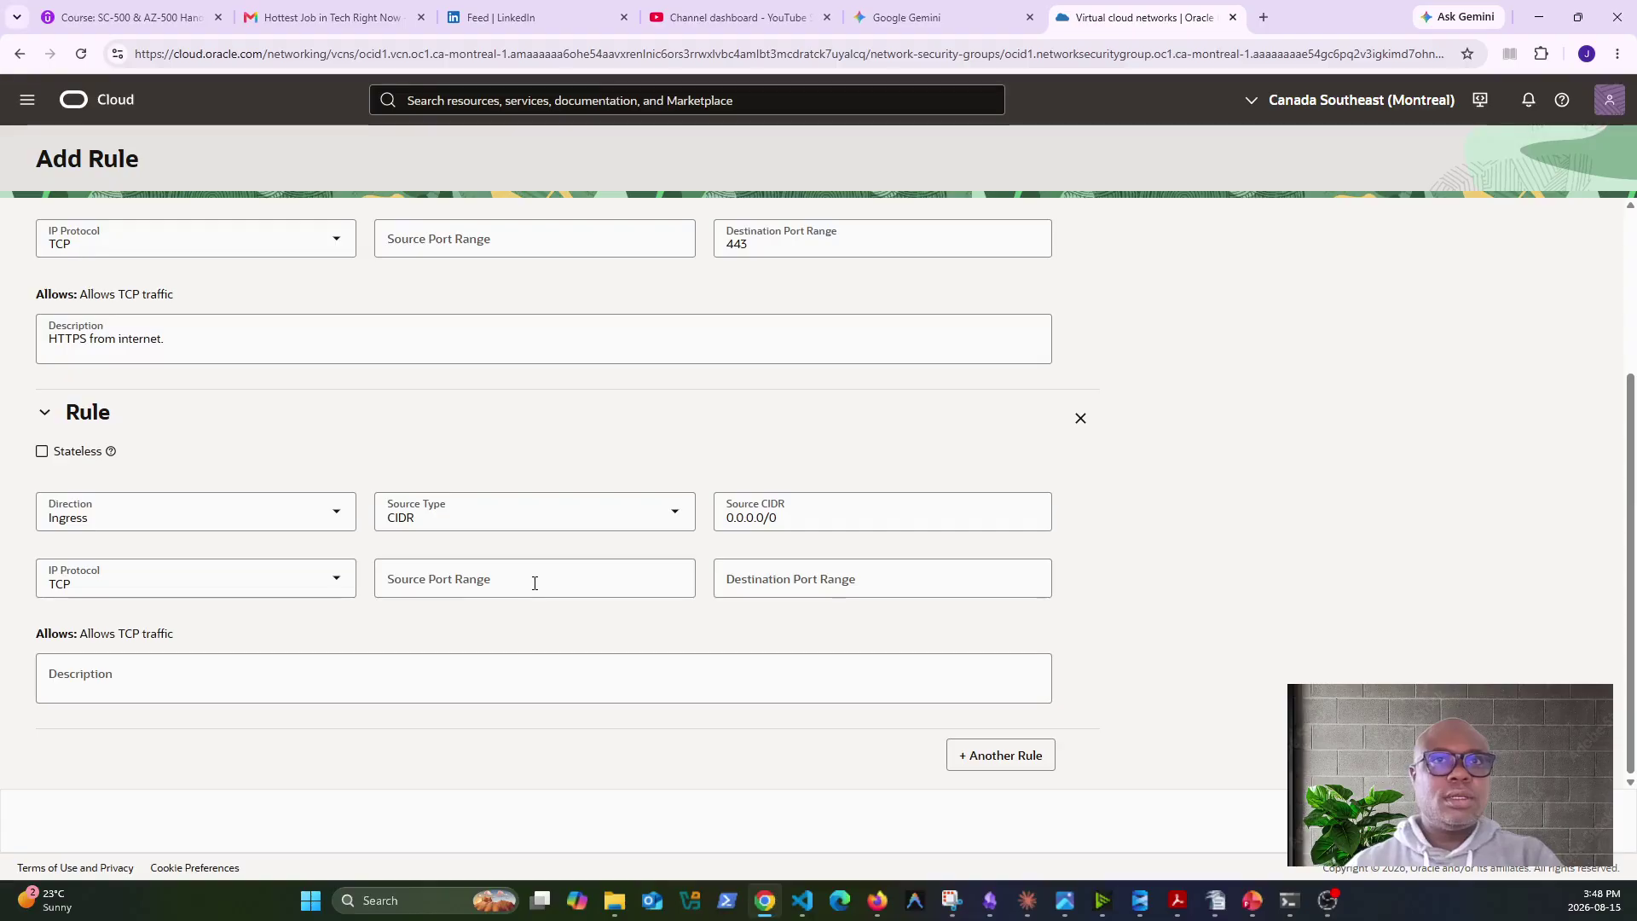
# Set the second rule's destination port to 80 and its description to "HTTP — load balancer redirects to HTTPS", without a number prefix.
pyautogui.click(766, 584)
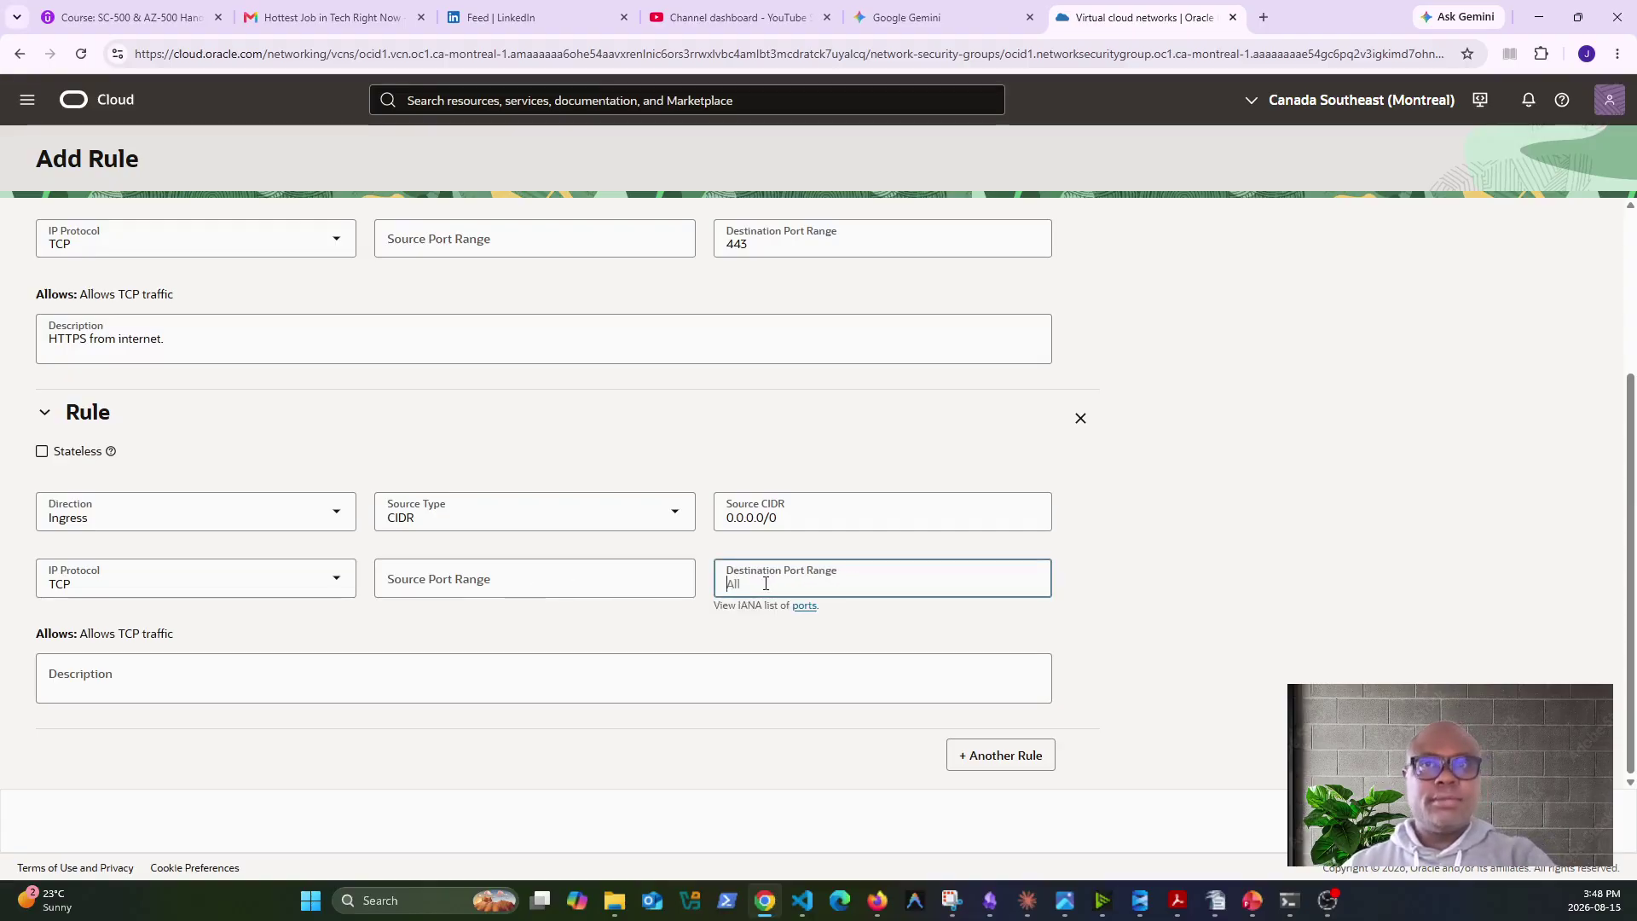
pyautogui.write('80')
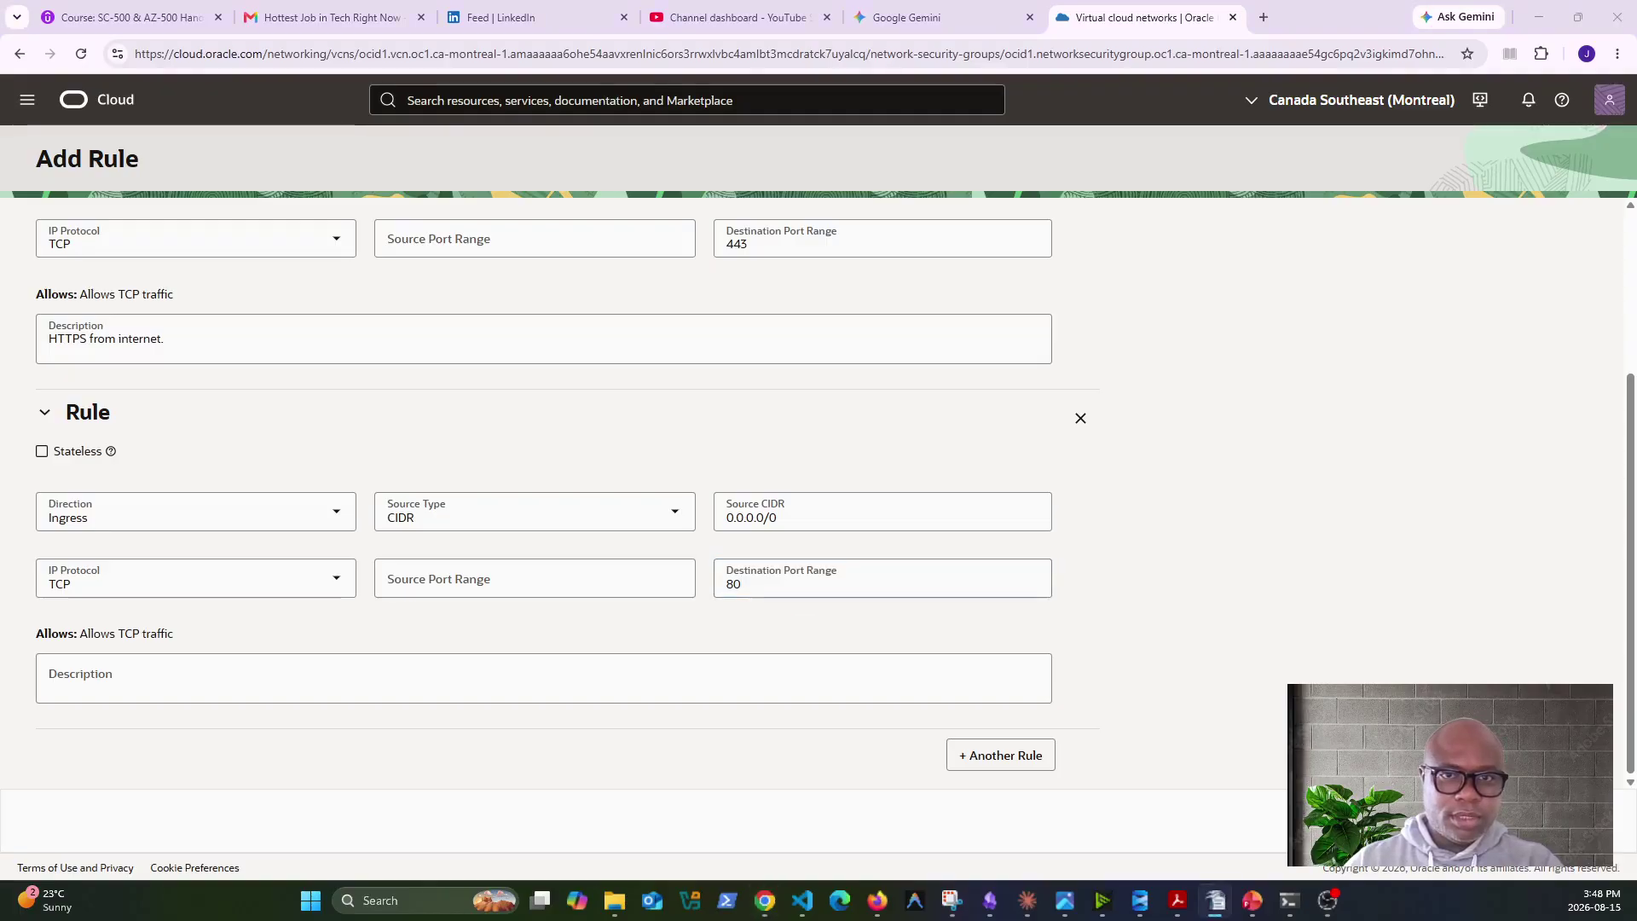
pyautogui.click(380, 679)
pyautogui.write('66. HTTP — load balancer redirects to HTTPS')
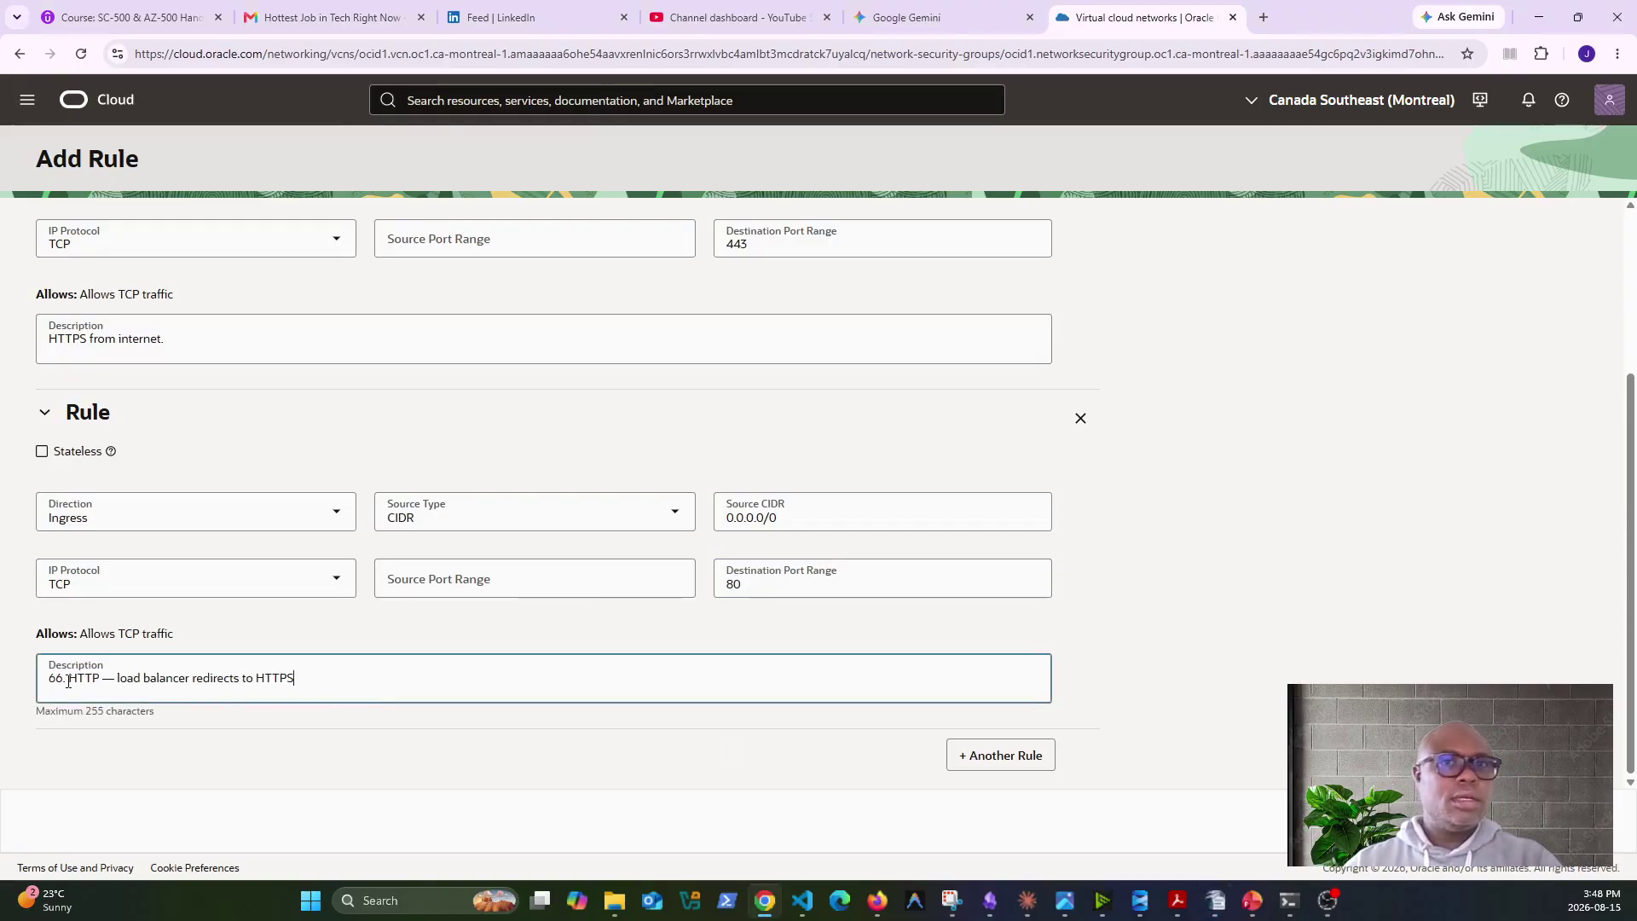
pyautogui.click(68, 680)
pyautogui.press('BackSpace')
pyautogui.press('BackSpace')
pyautogui.press('BackSpace')
pyautogui.press('BackSpace')
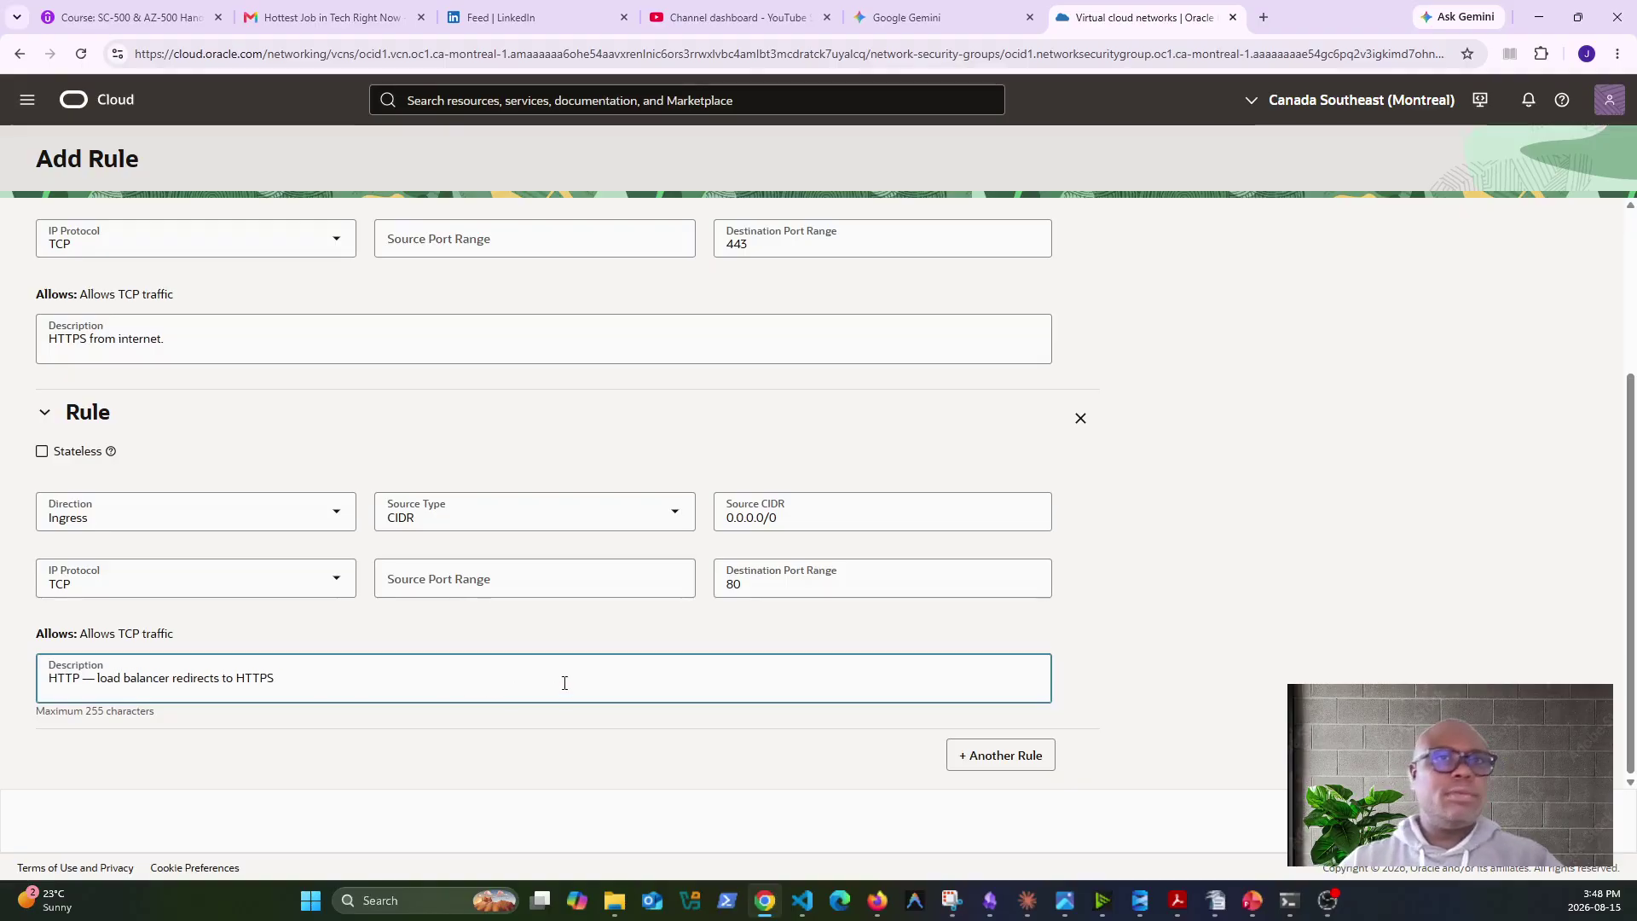
# Add an egress rule for all protocols to the destination CIDR 0.0.0.0/0 and save the rules in oci-sec-nsg-web.
pyautogui.click(991, 765)
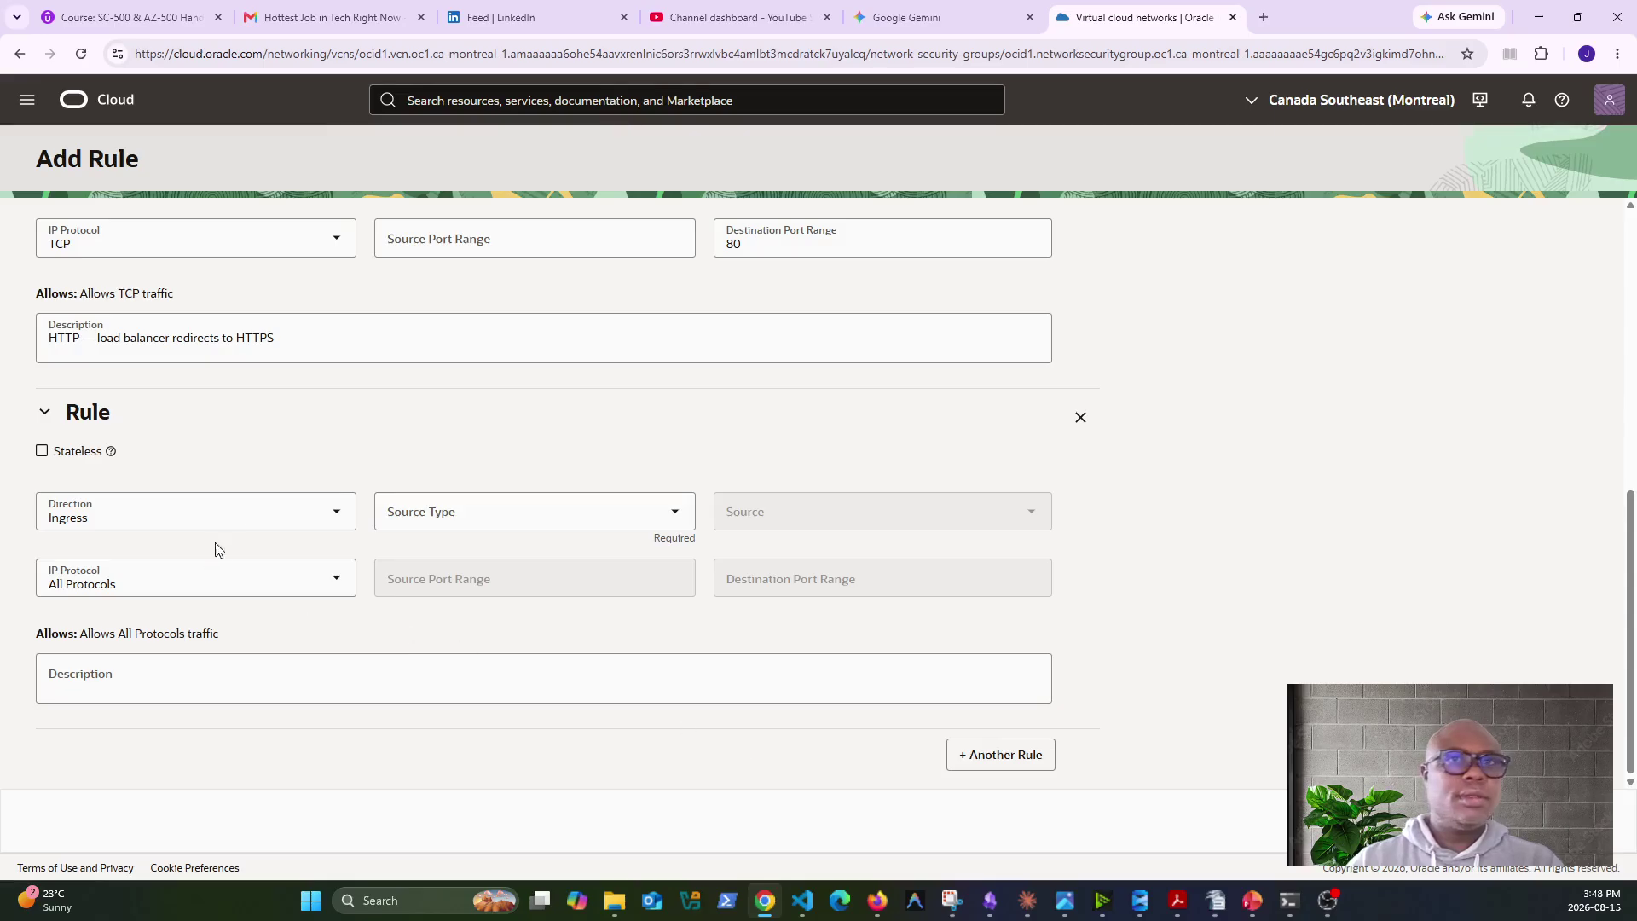
pyautogui.click(226, 518)
pyautogui.click(112, 596)
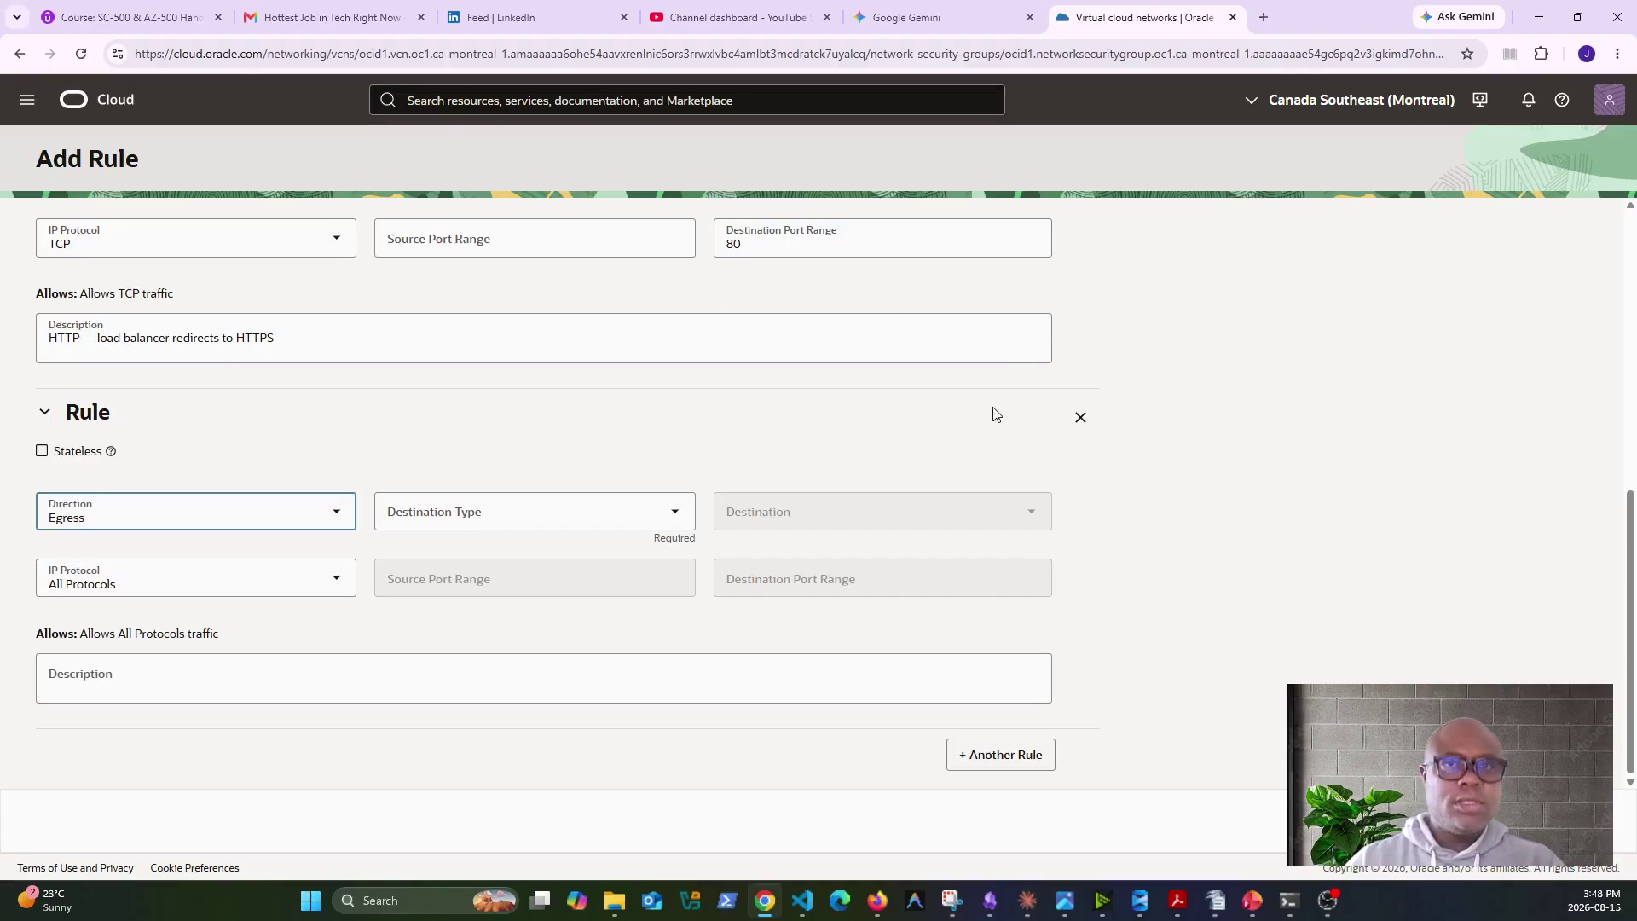
pyautogui.click(483, 515)
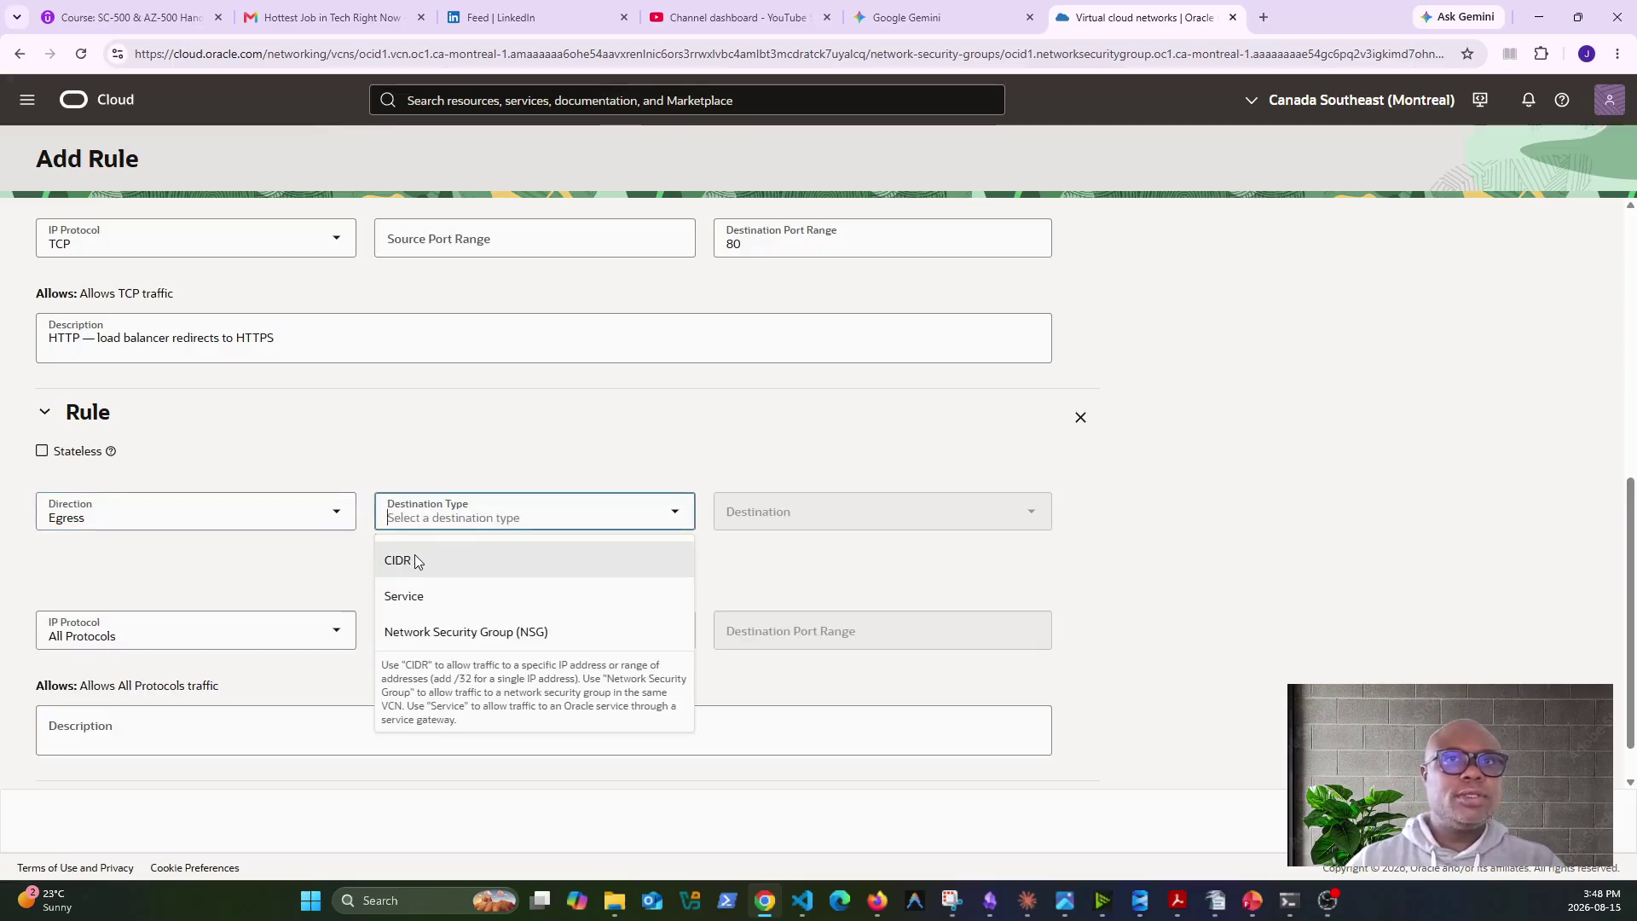
pyautogui.click(417, 562)
pyautogui.click(824, 516)
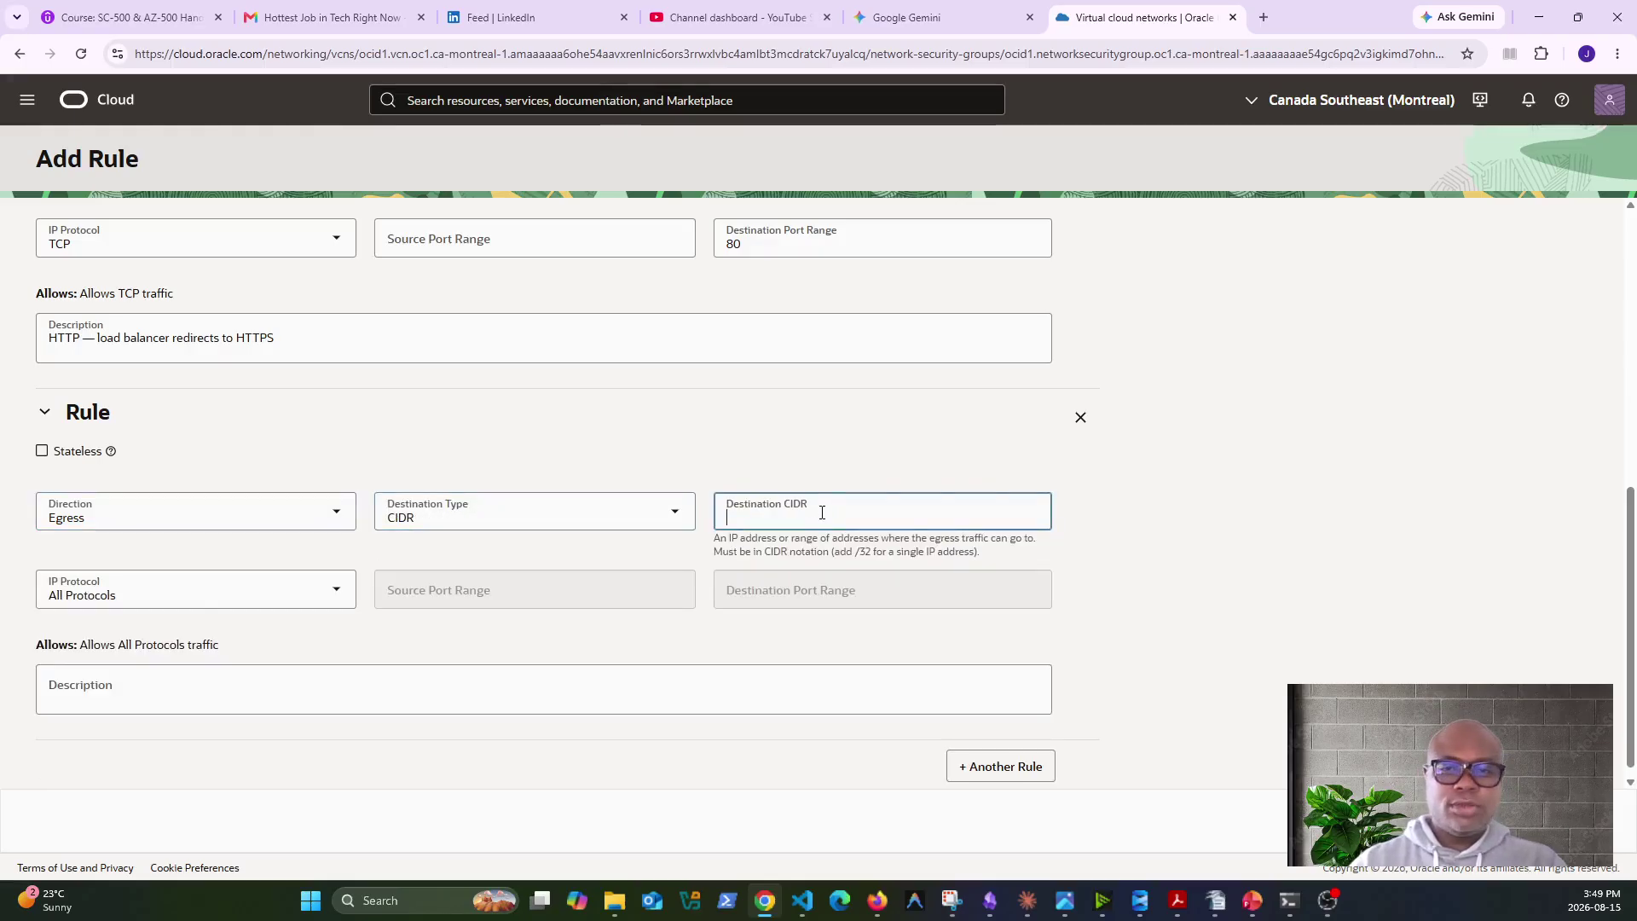
pyautogui.write('0.0.0.0/0')
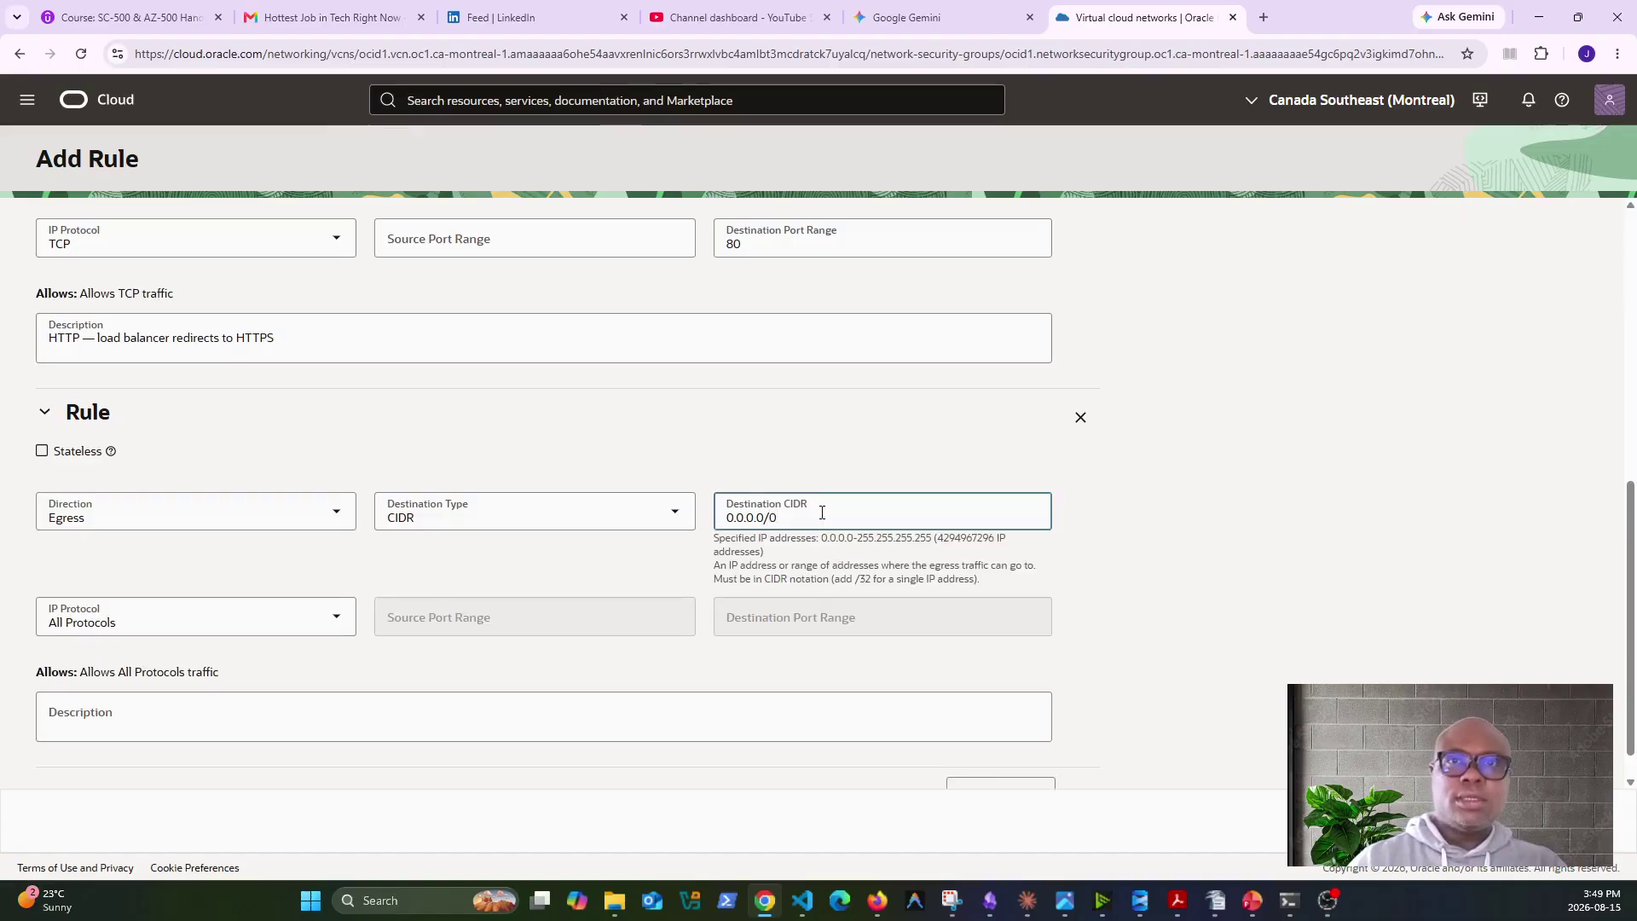
pyautogui.click(1104, 610)
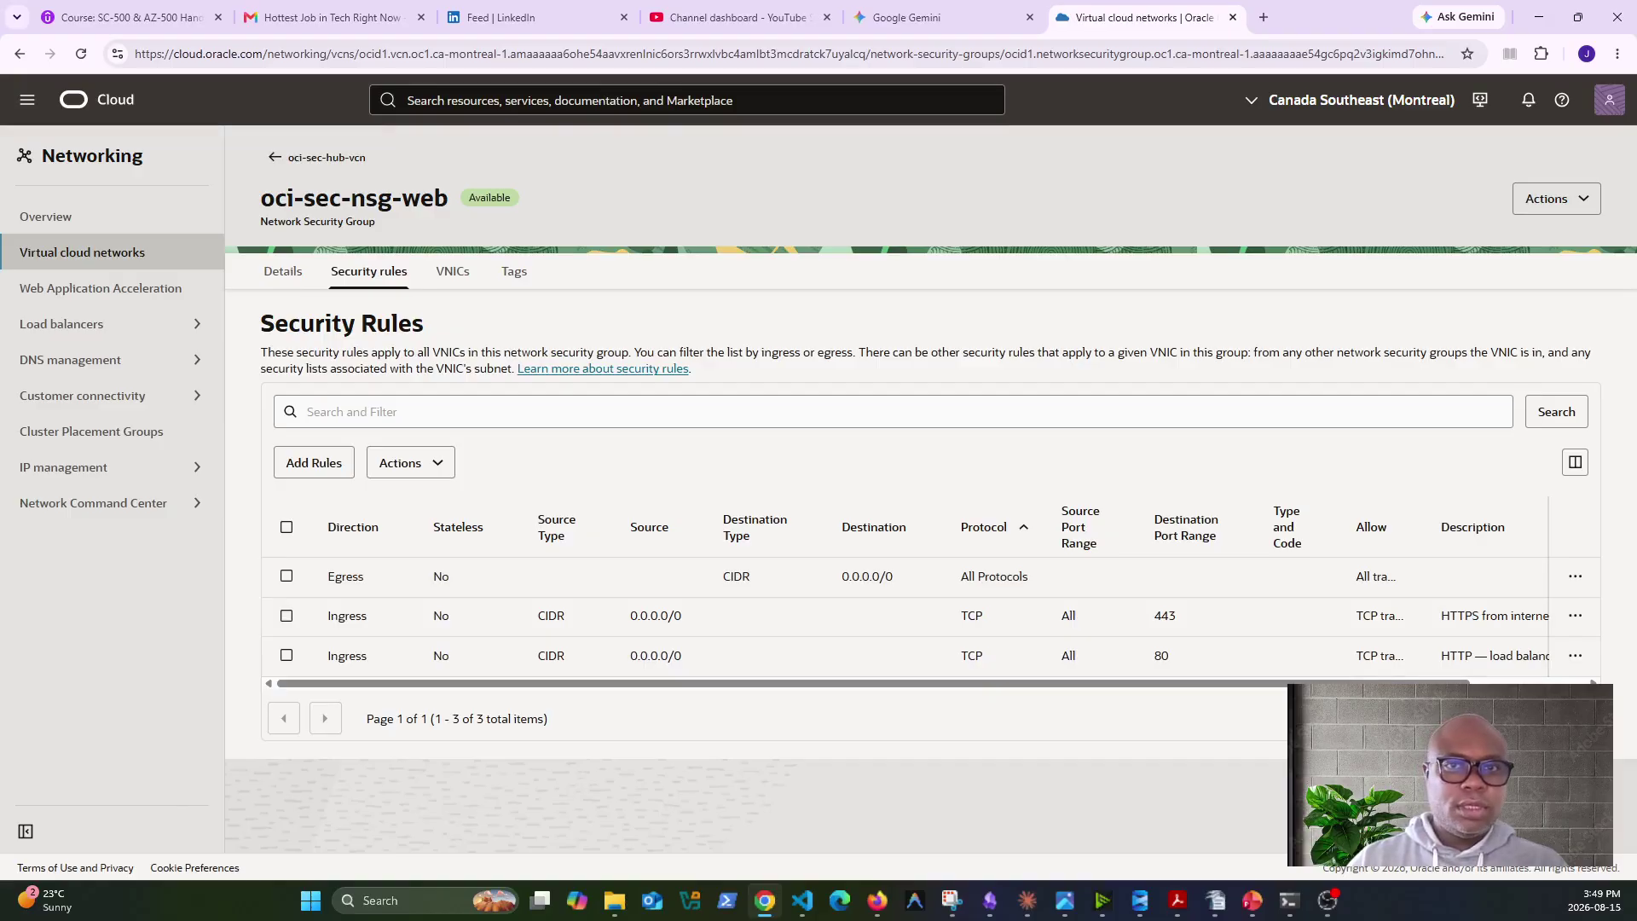
# Open the security rules of the oci-sec-nsg-app group in oci-sec-spoke-vcn.
pyautogui.click(275, 160)
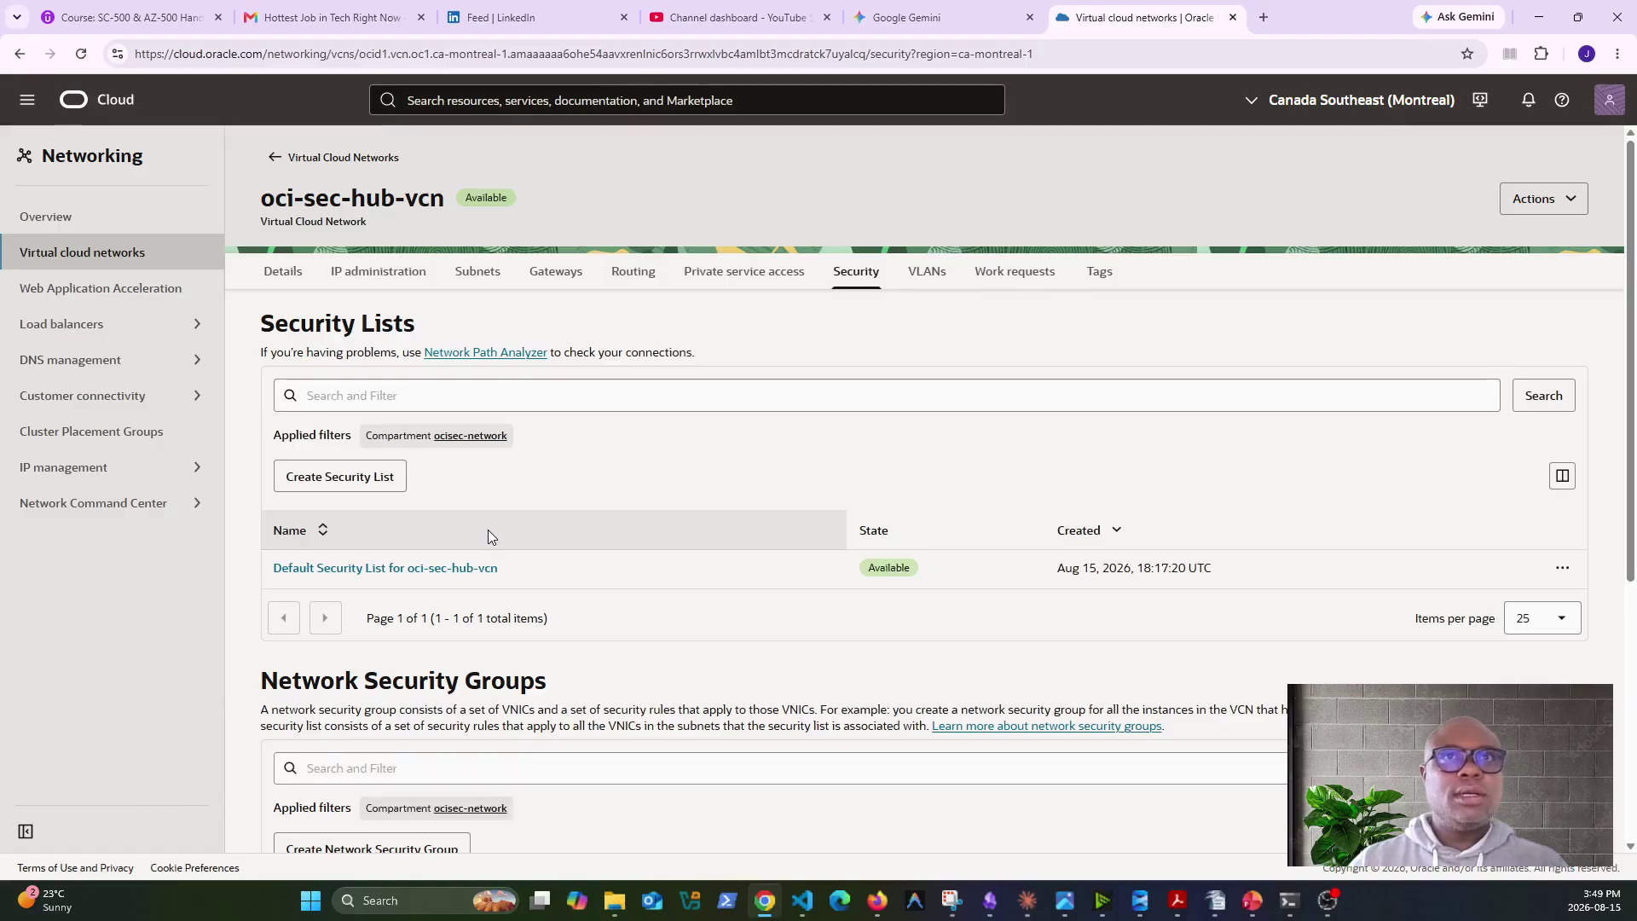
pyautogui.scroll(-5, 494, 397)
pyautogui.scroll(5, 495, 394)
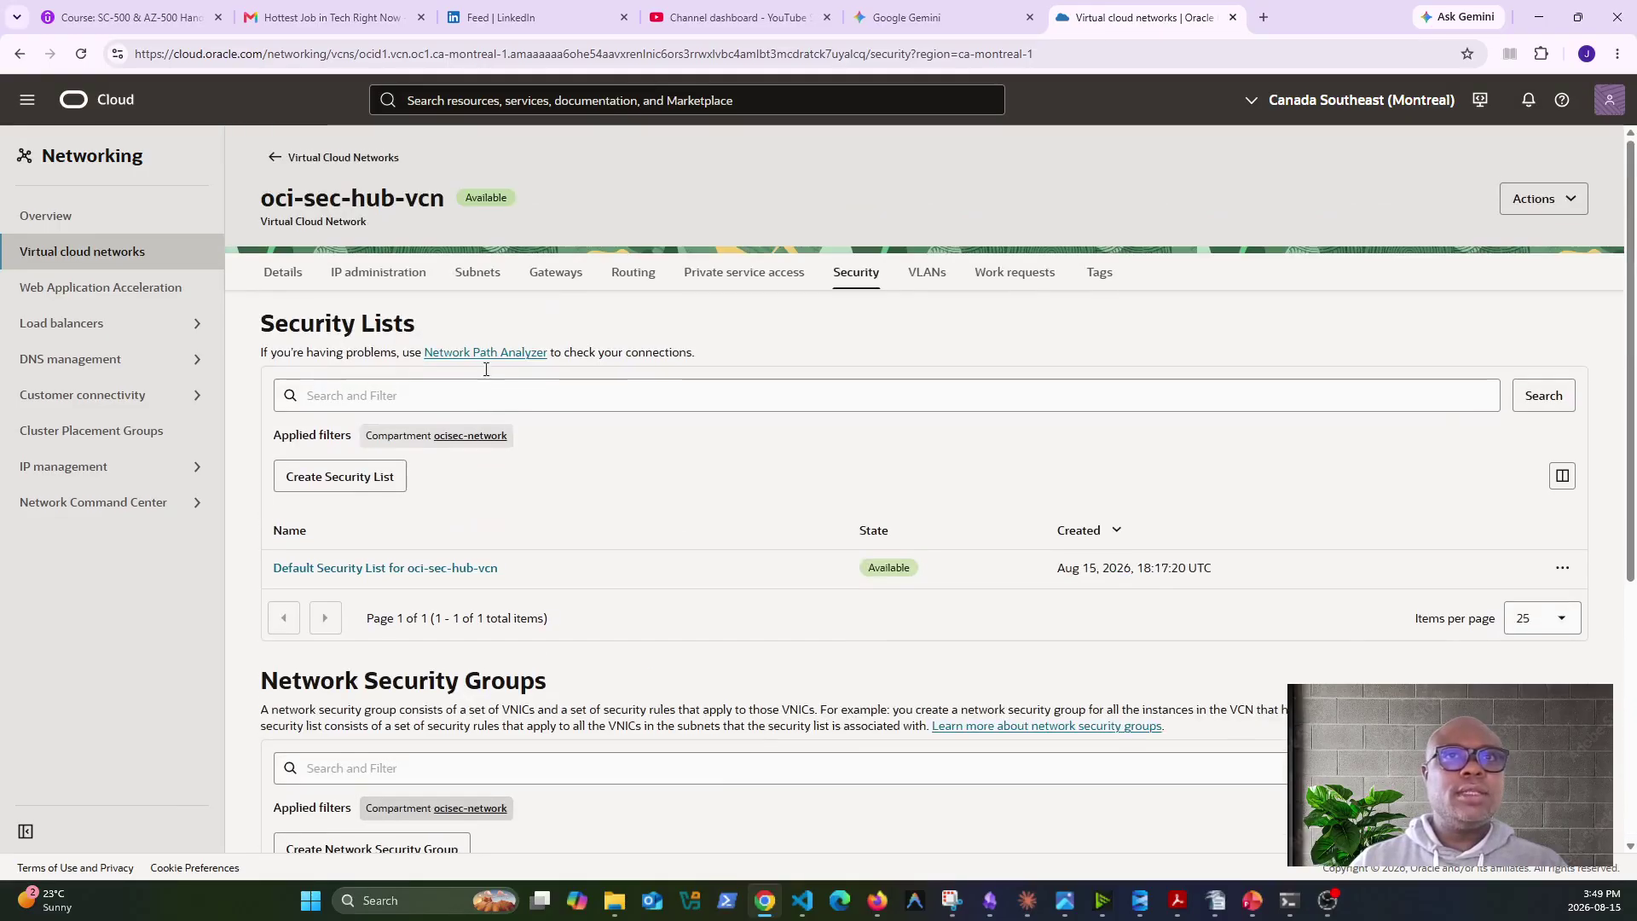
pyautogui.click(273, 160)
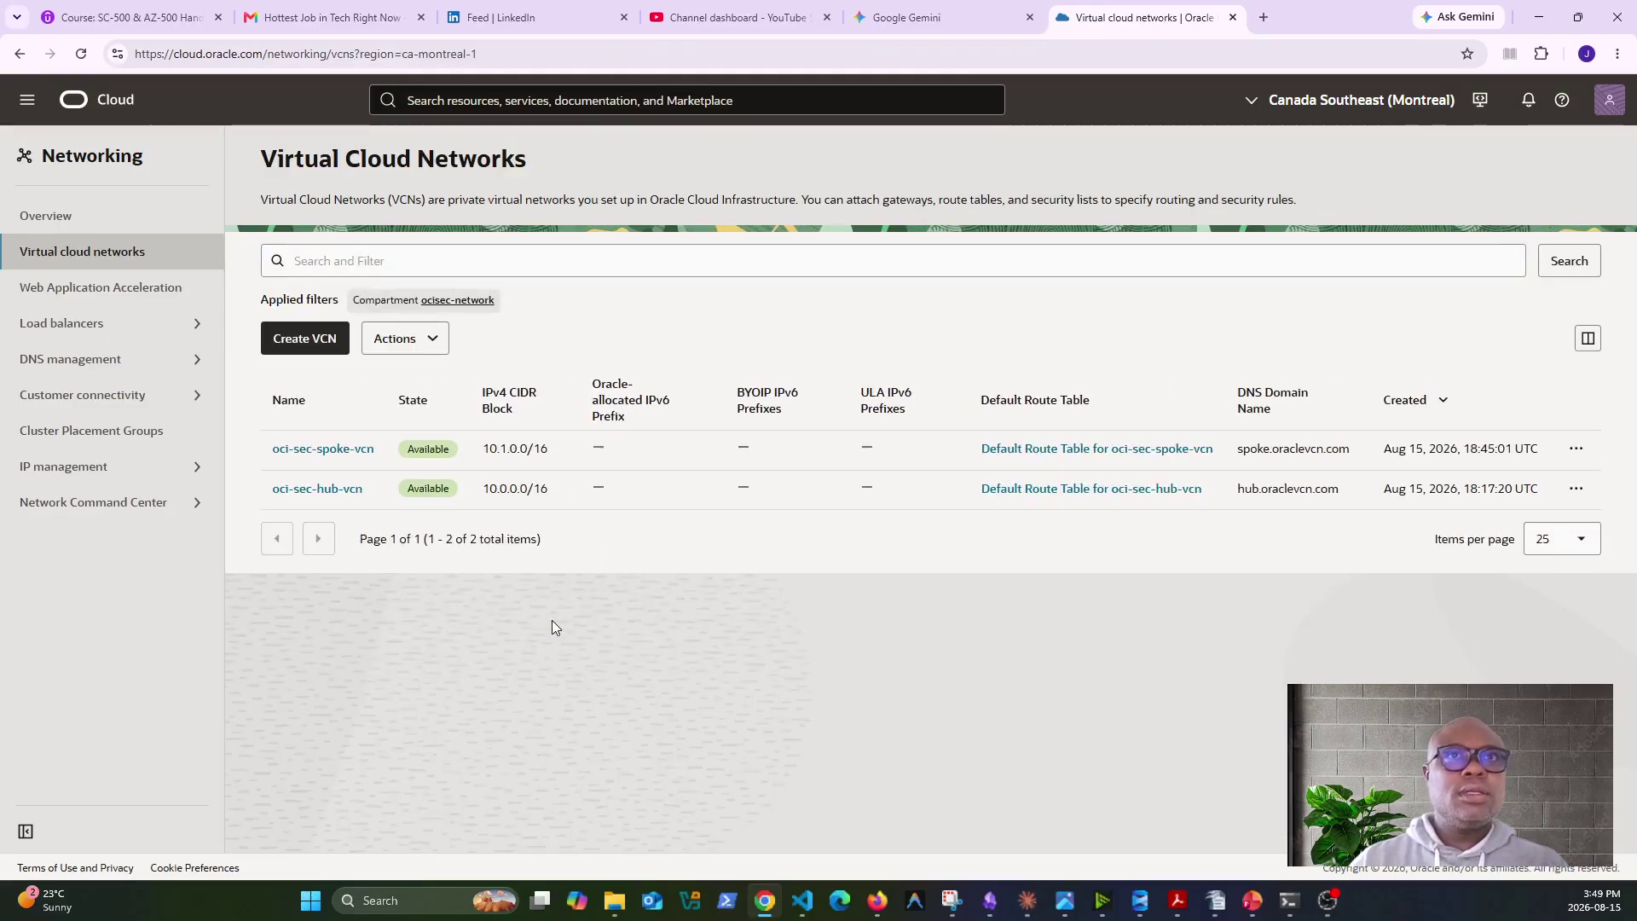
pyautogui.click(327, 444)
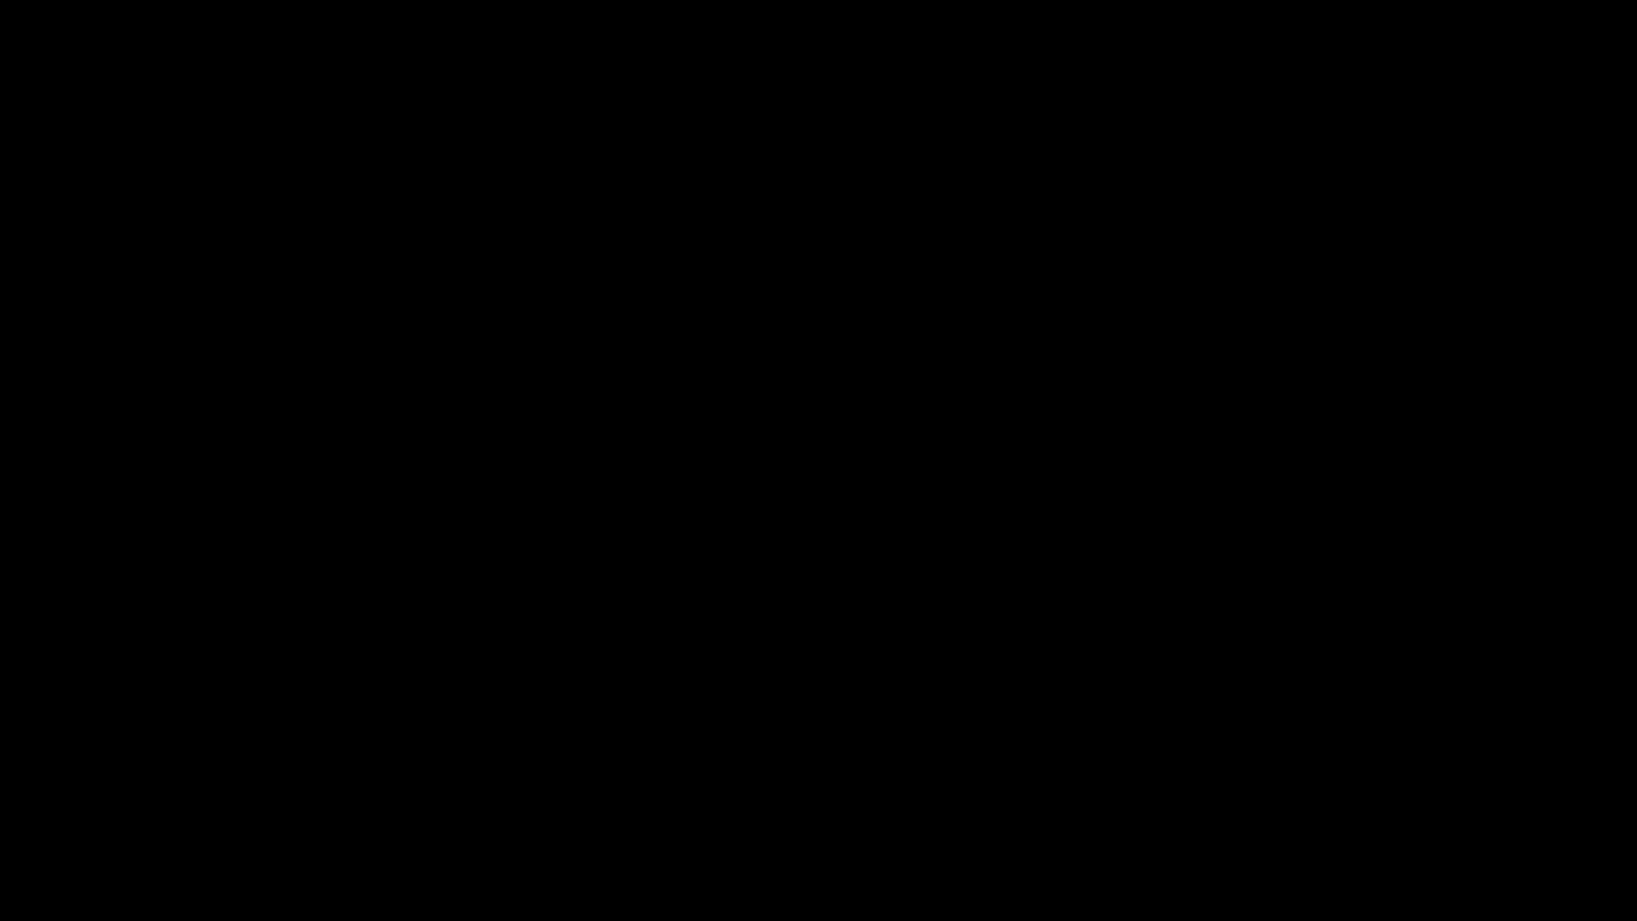
pyautogui.click(850, 273)
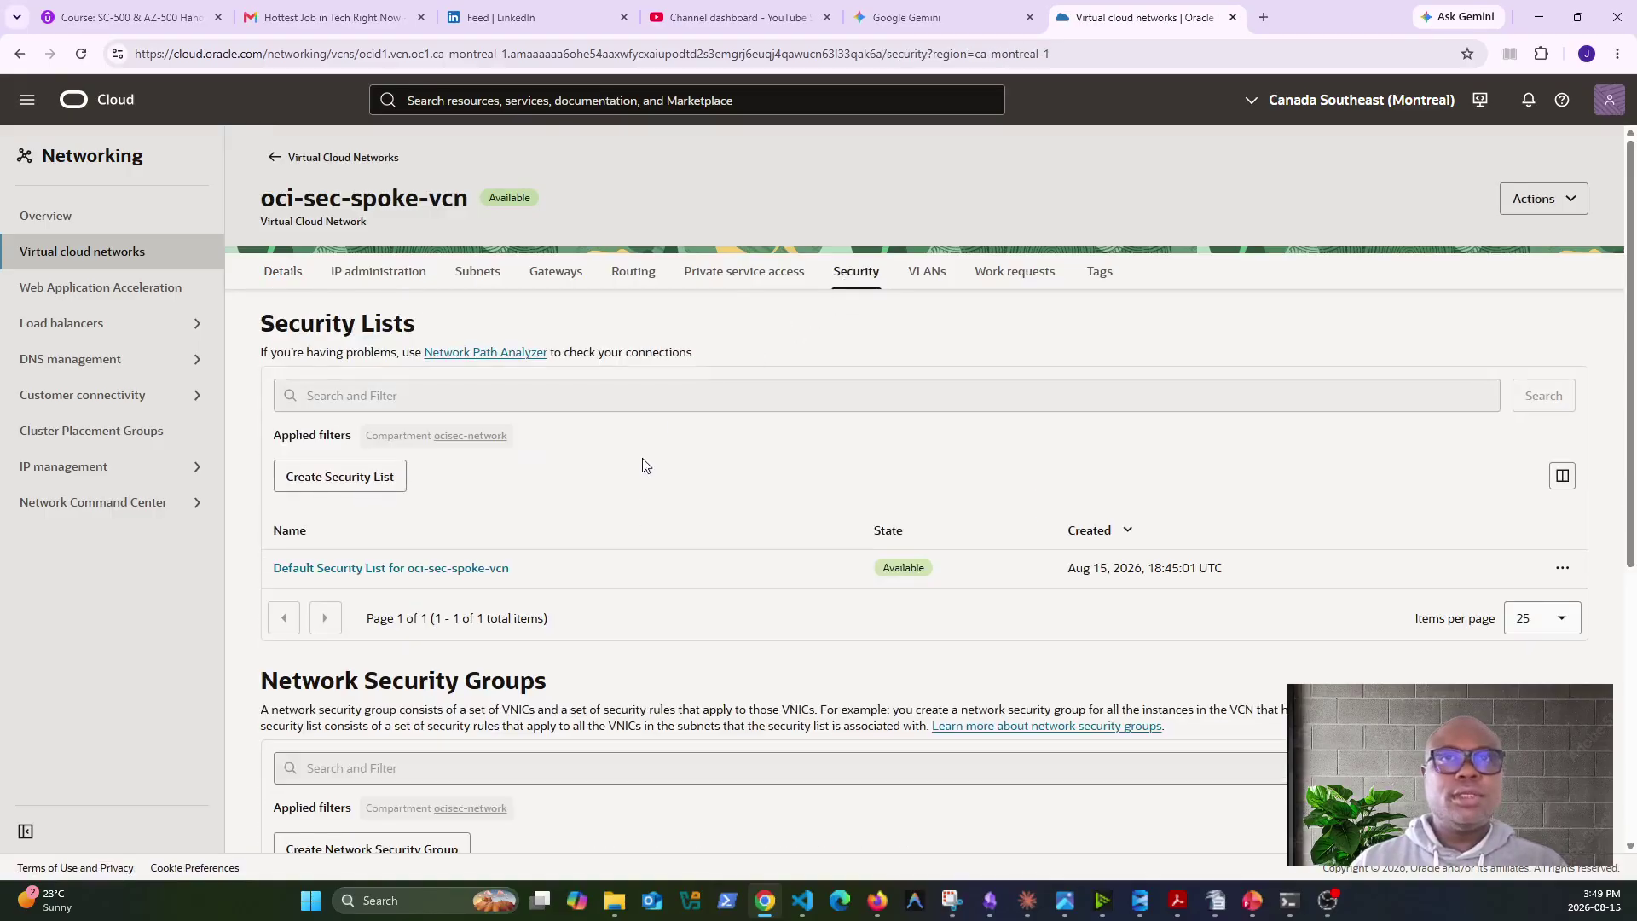
pyautogui.scroll(-5, 438, 606)
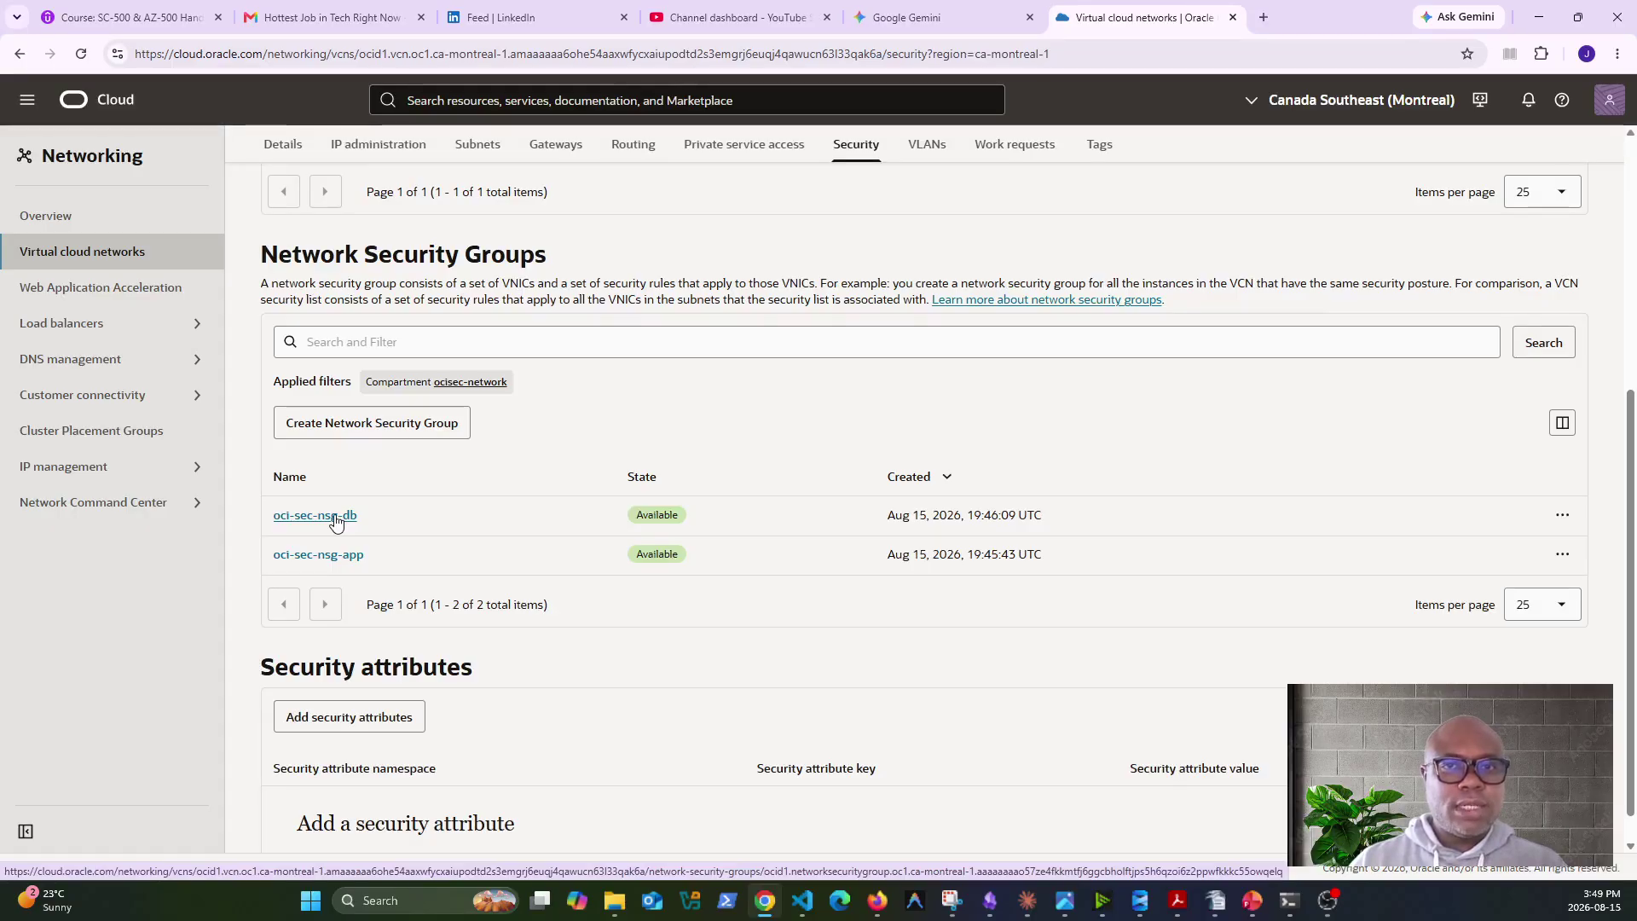
pyautogui.click(340, 554)
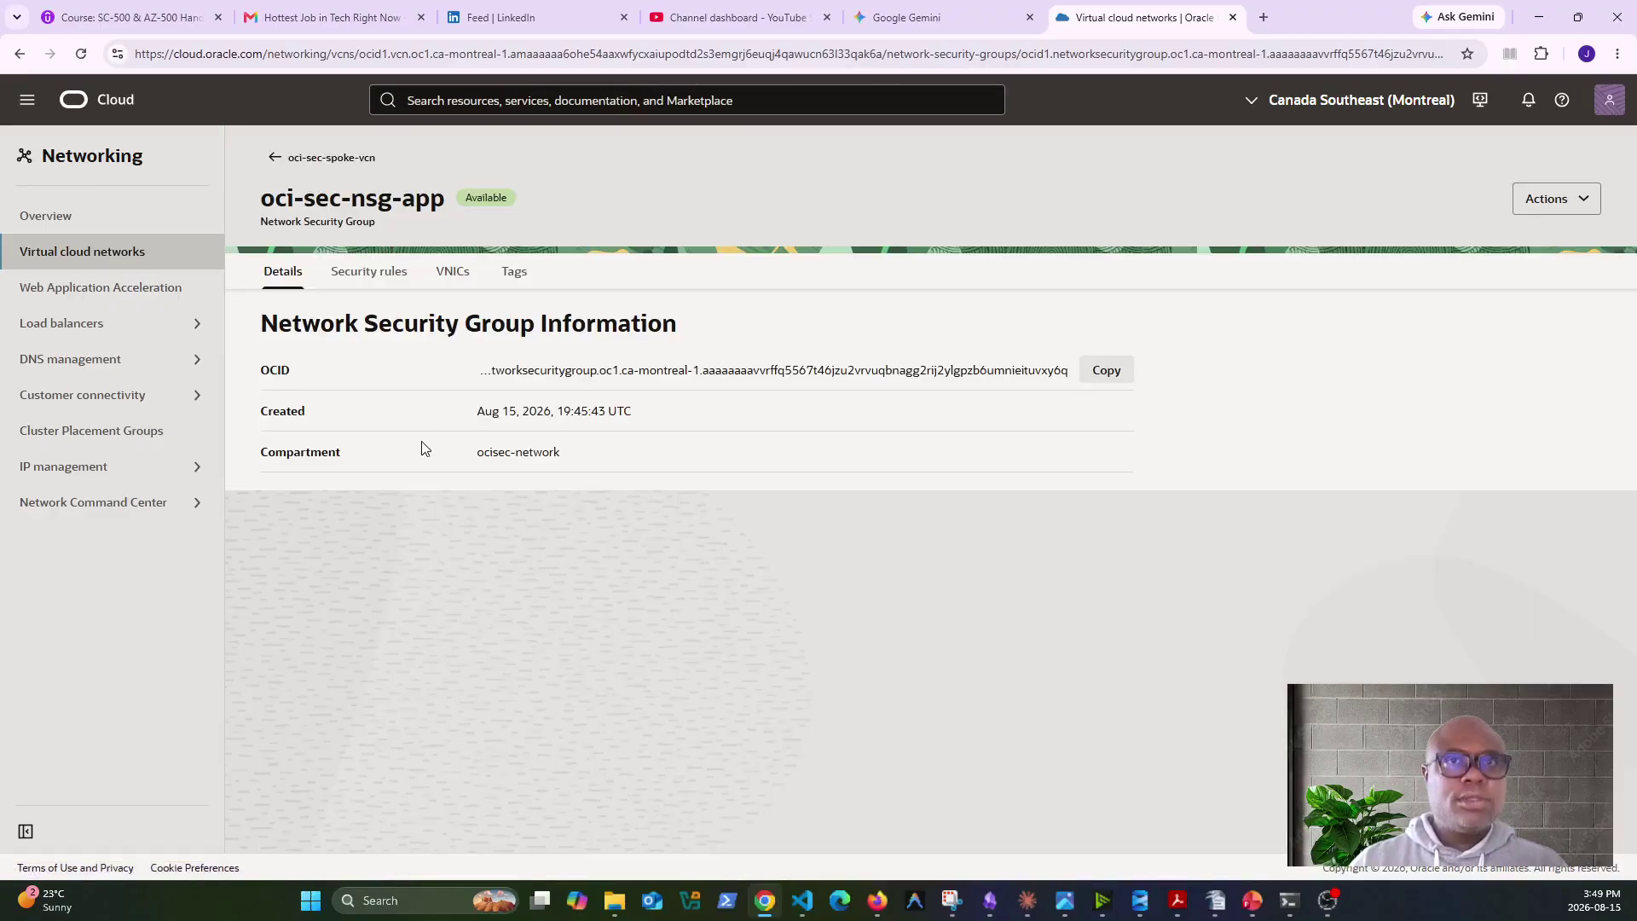
pyautogui.click(380, 275)
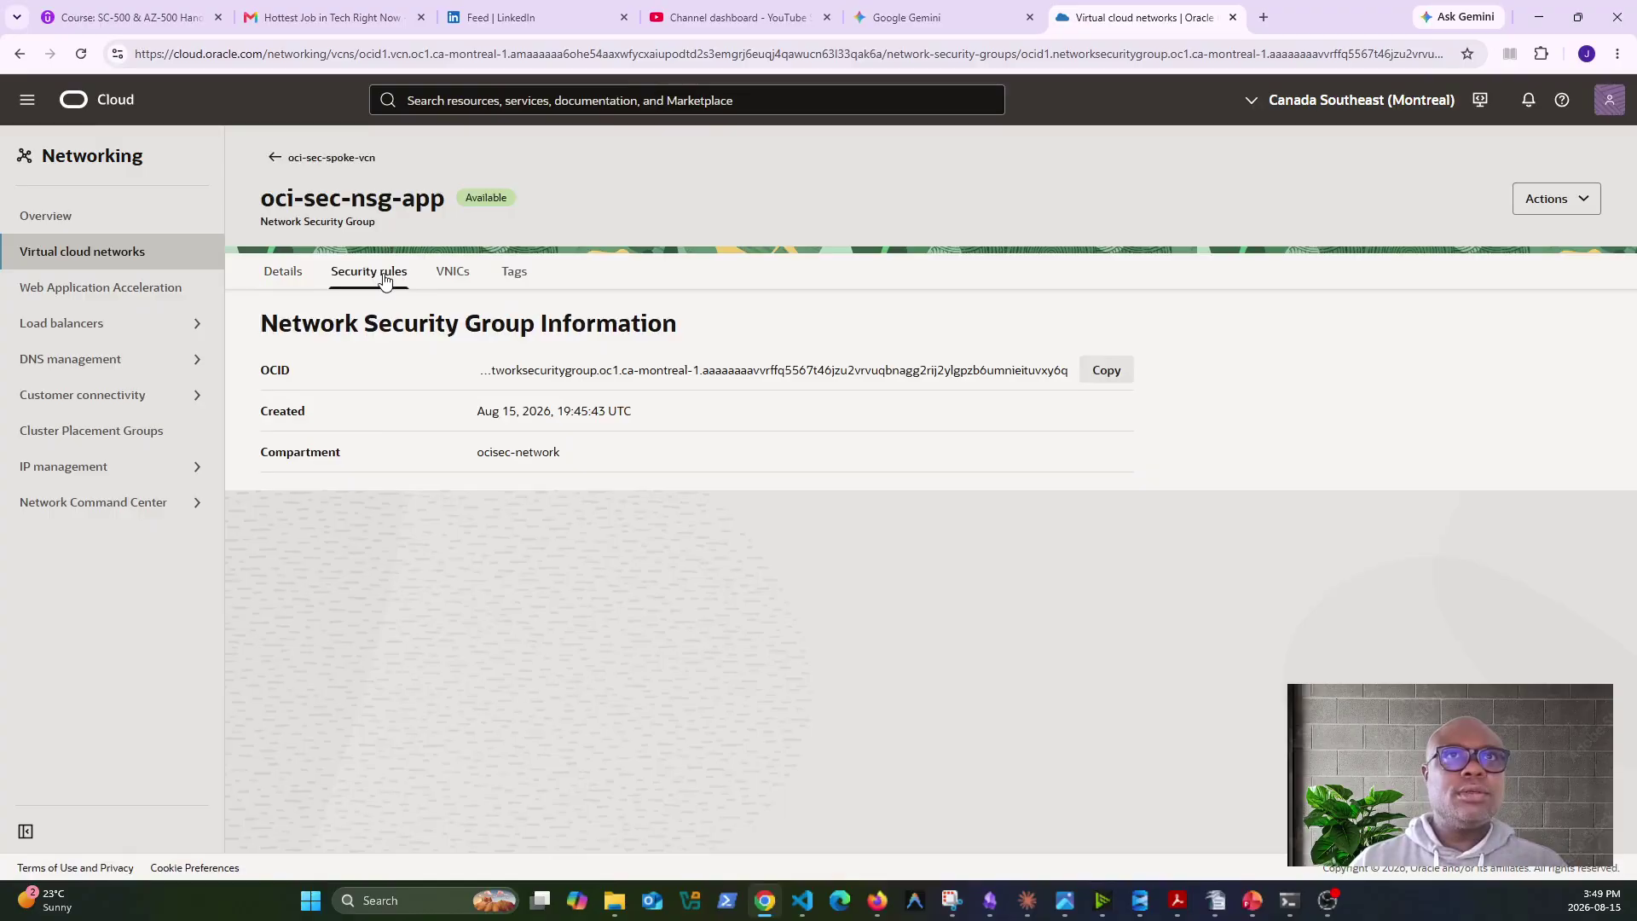
# Start an ingress rule whose source is the network security group oci-sec-nsg-app in the ocisec-network compartment.
pyautogui.click(319, 467)
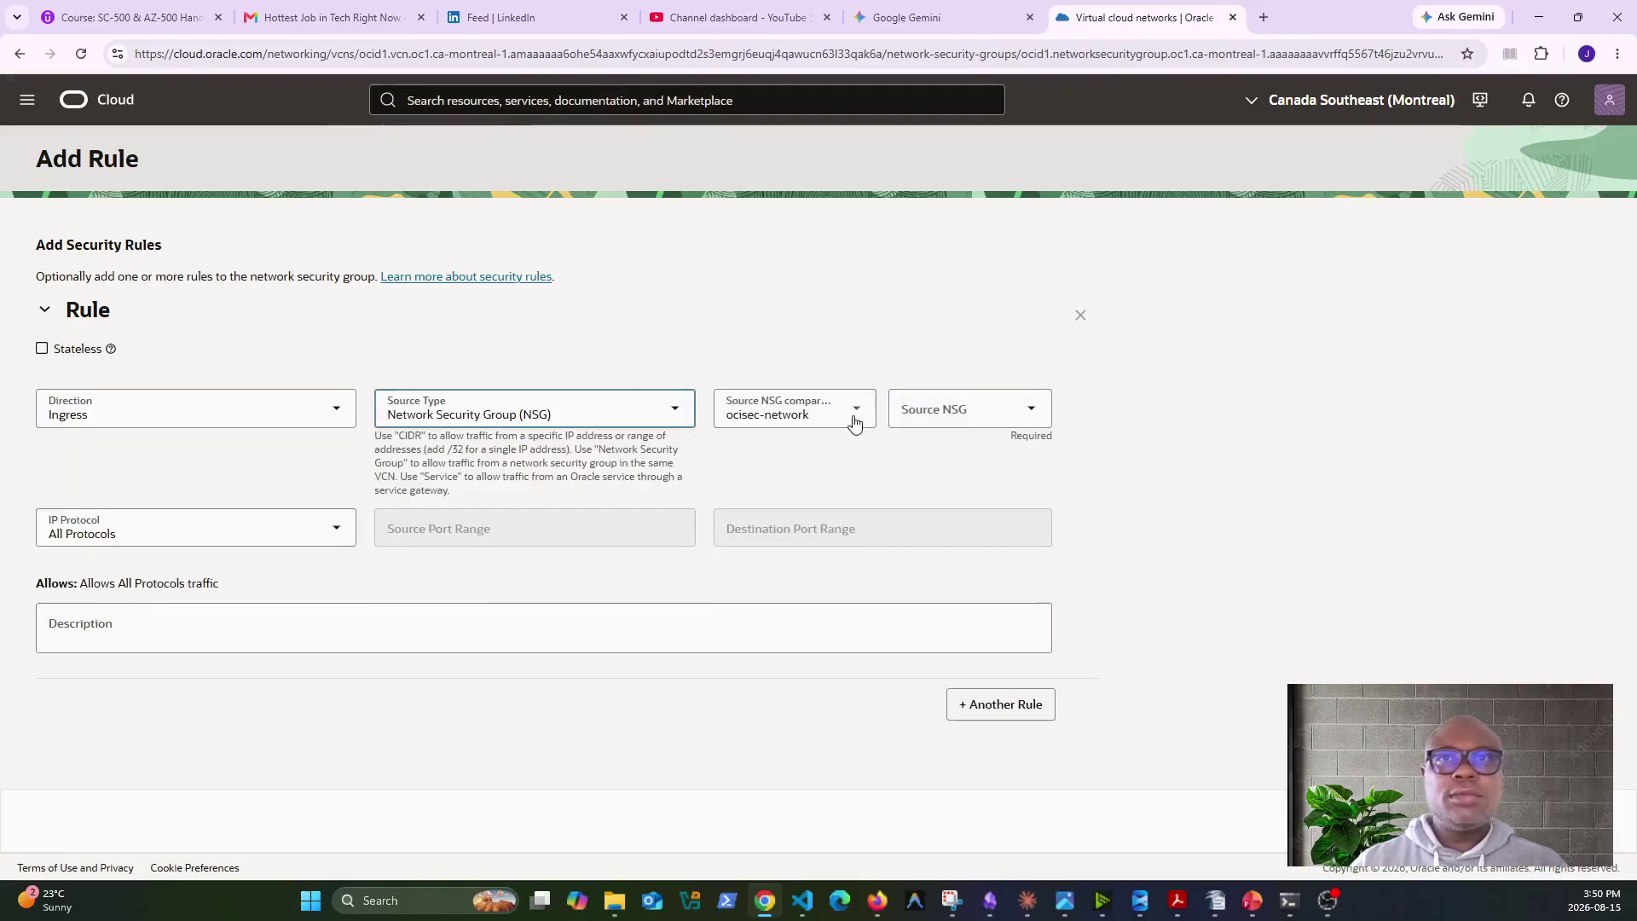
pyautogui.click(952, 413)
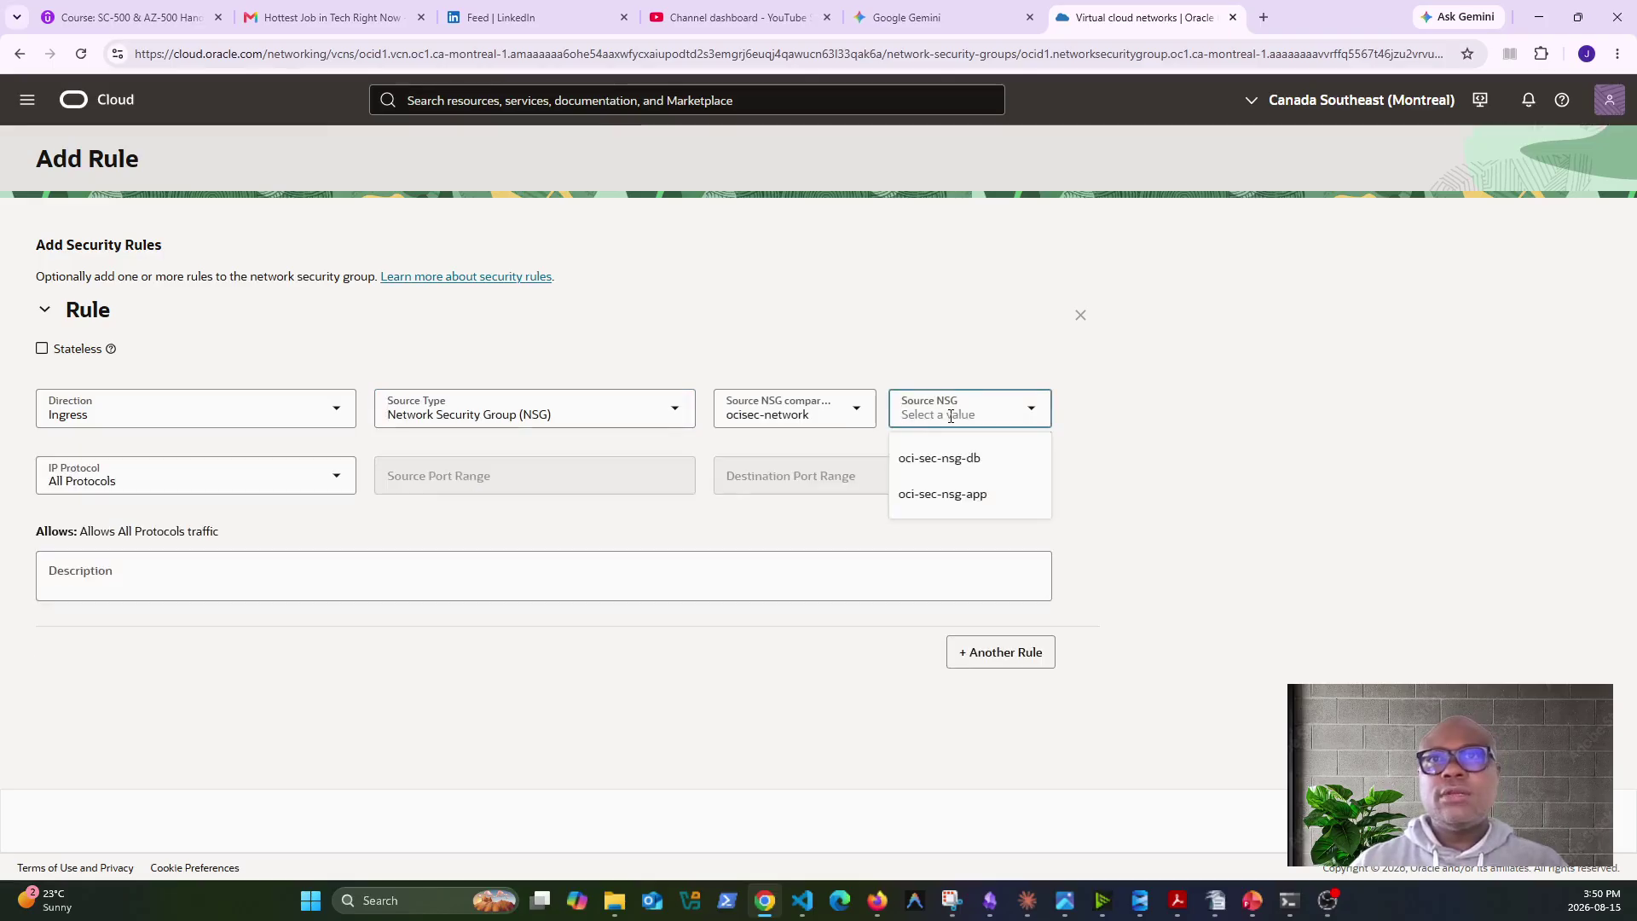
pyautogui.click(956, 494)
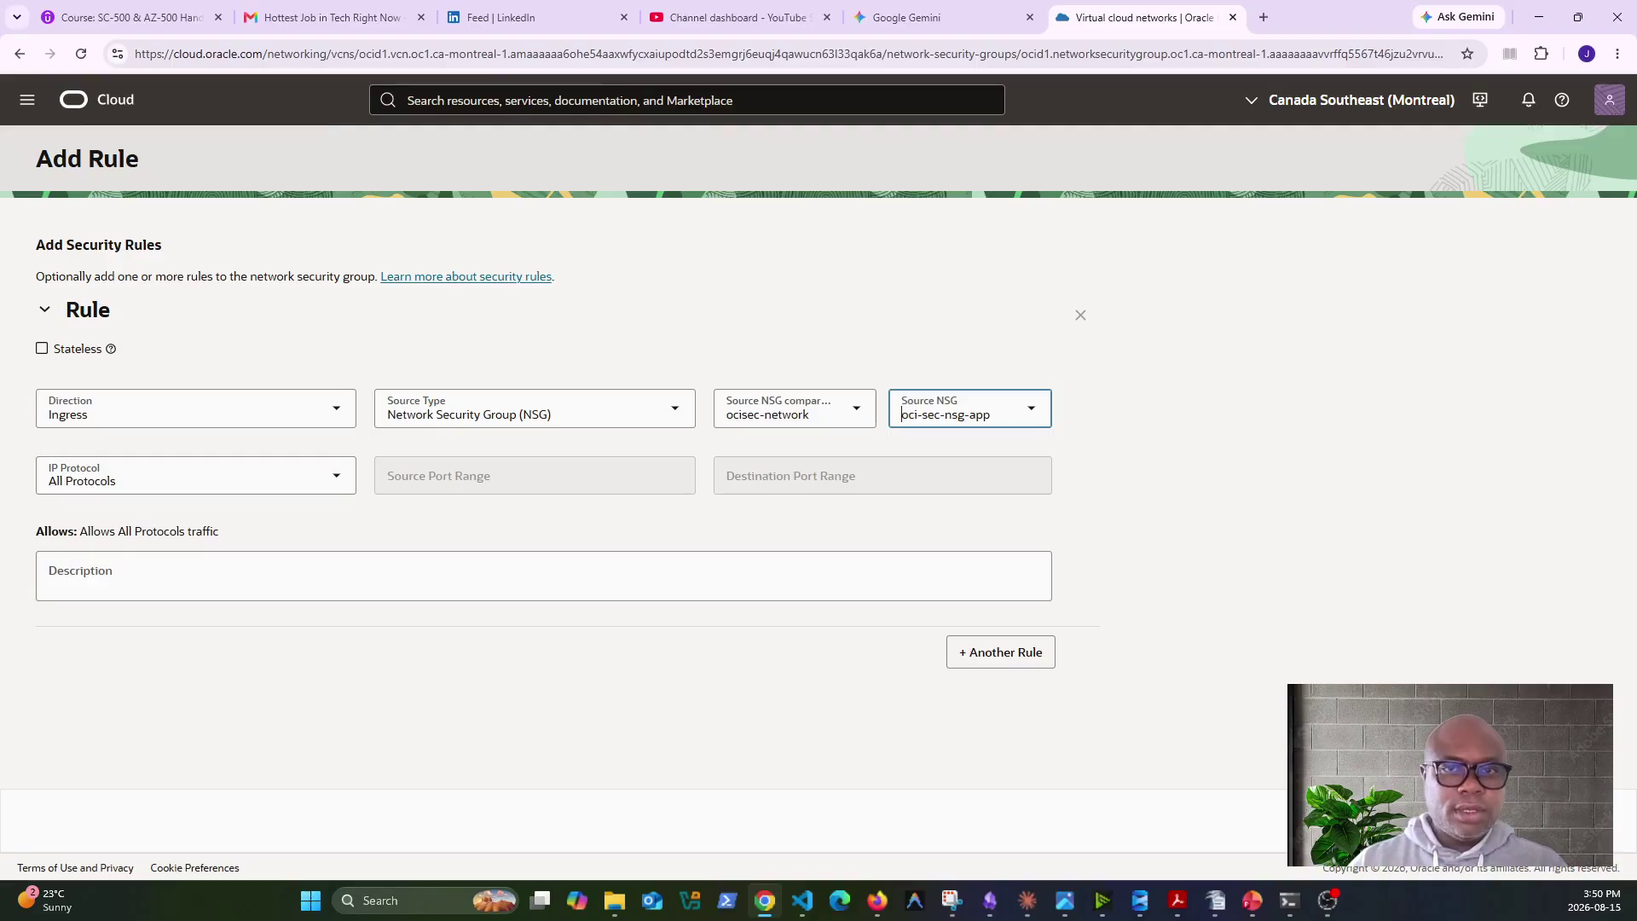
# Describe the ingress rule as "App tier accepts only from web NSG", without a number prefix, and set its IP protocol to TCP.
pyautogui.hotkey('alt', 'Tab')
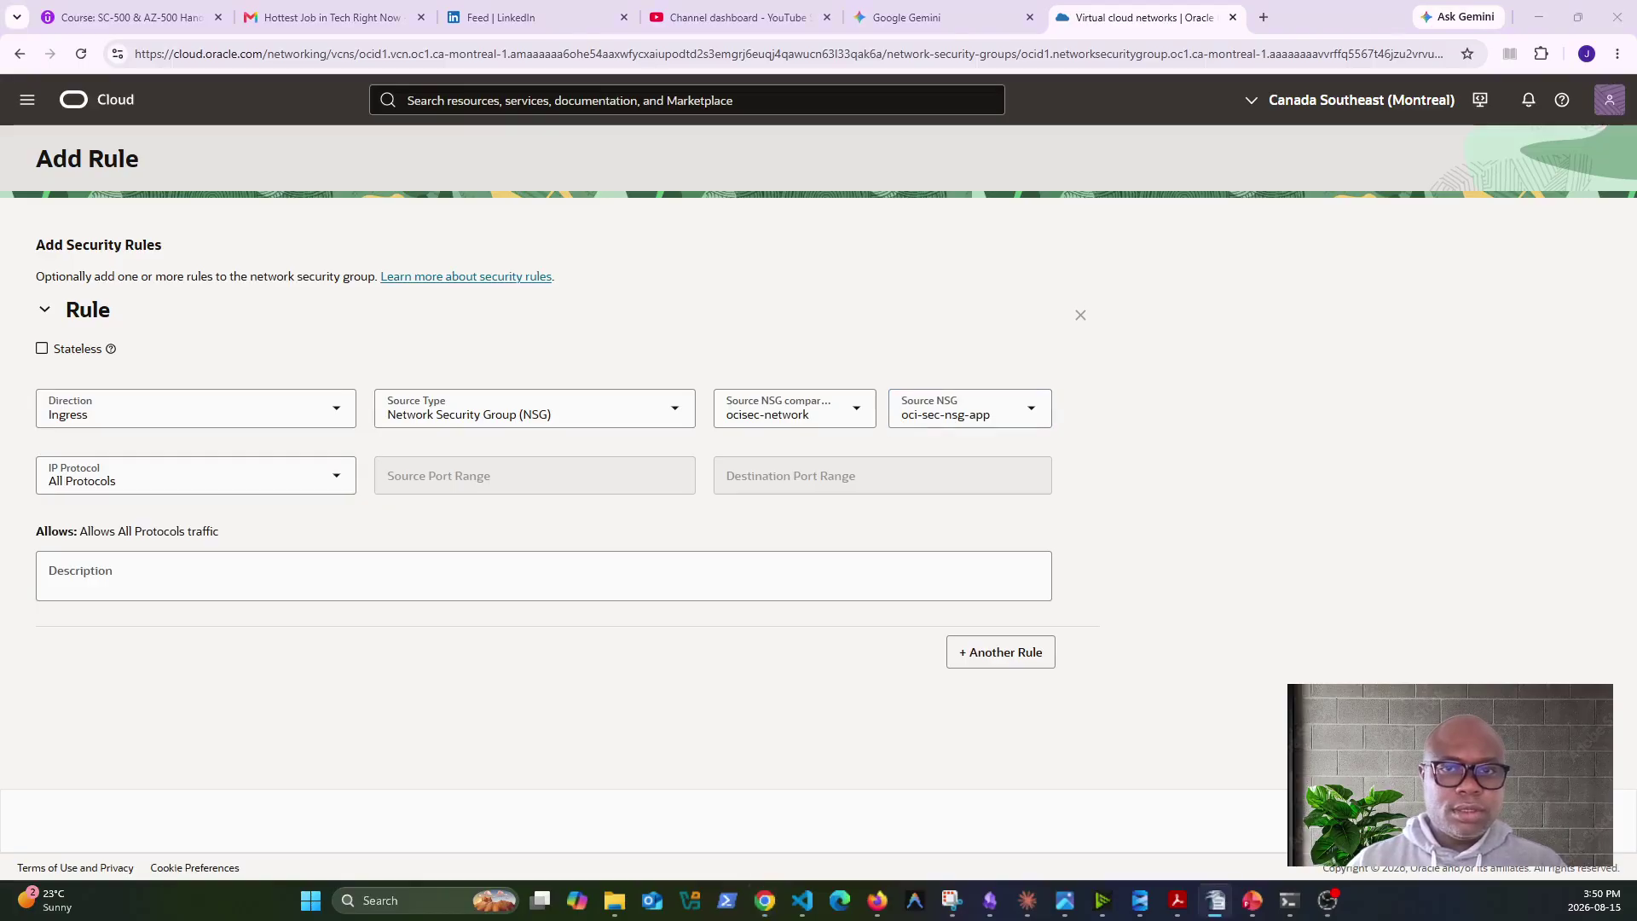
pyautogui.click(213, 574)
pyautogui.write('68 App tier accepts only from web NSG')
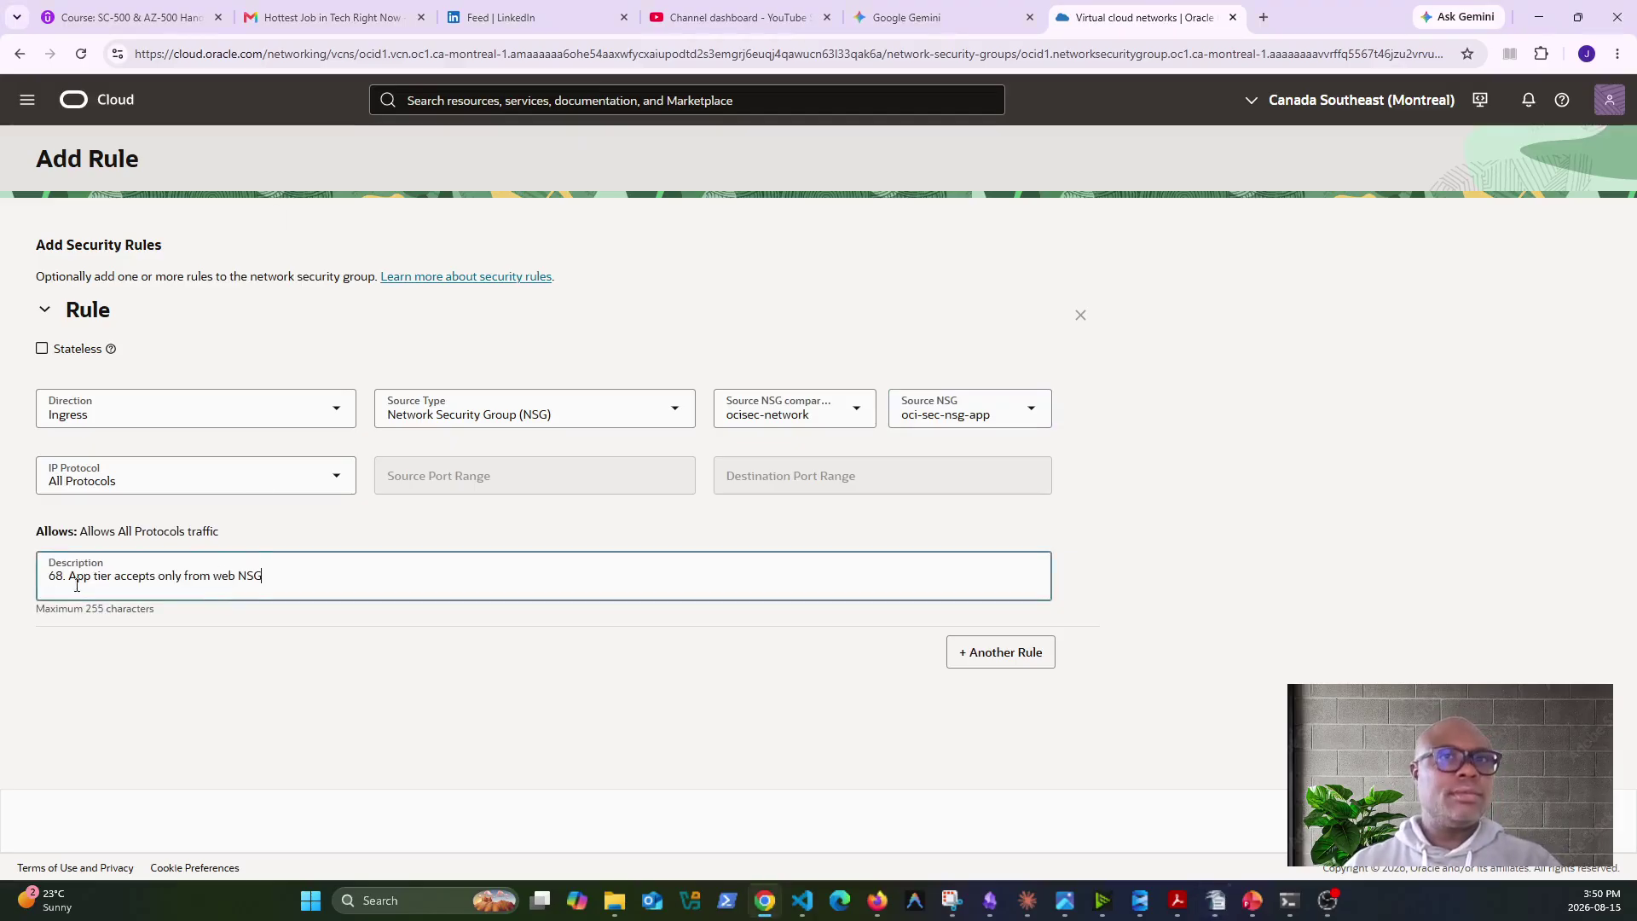
pyautogui.click(74, 574)
pyautogui.press('BackSpace')
pyautogui.press('BackSpace')
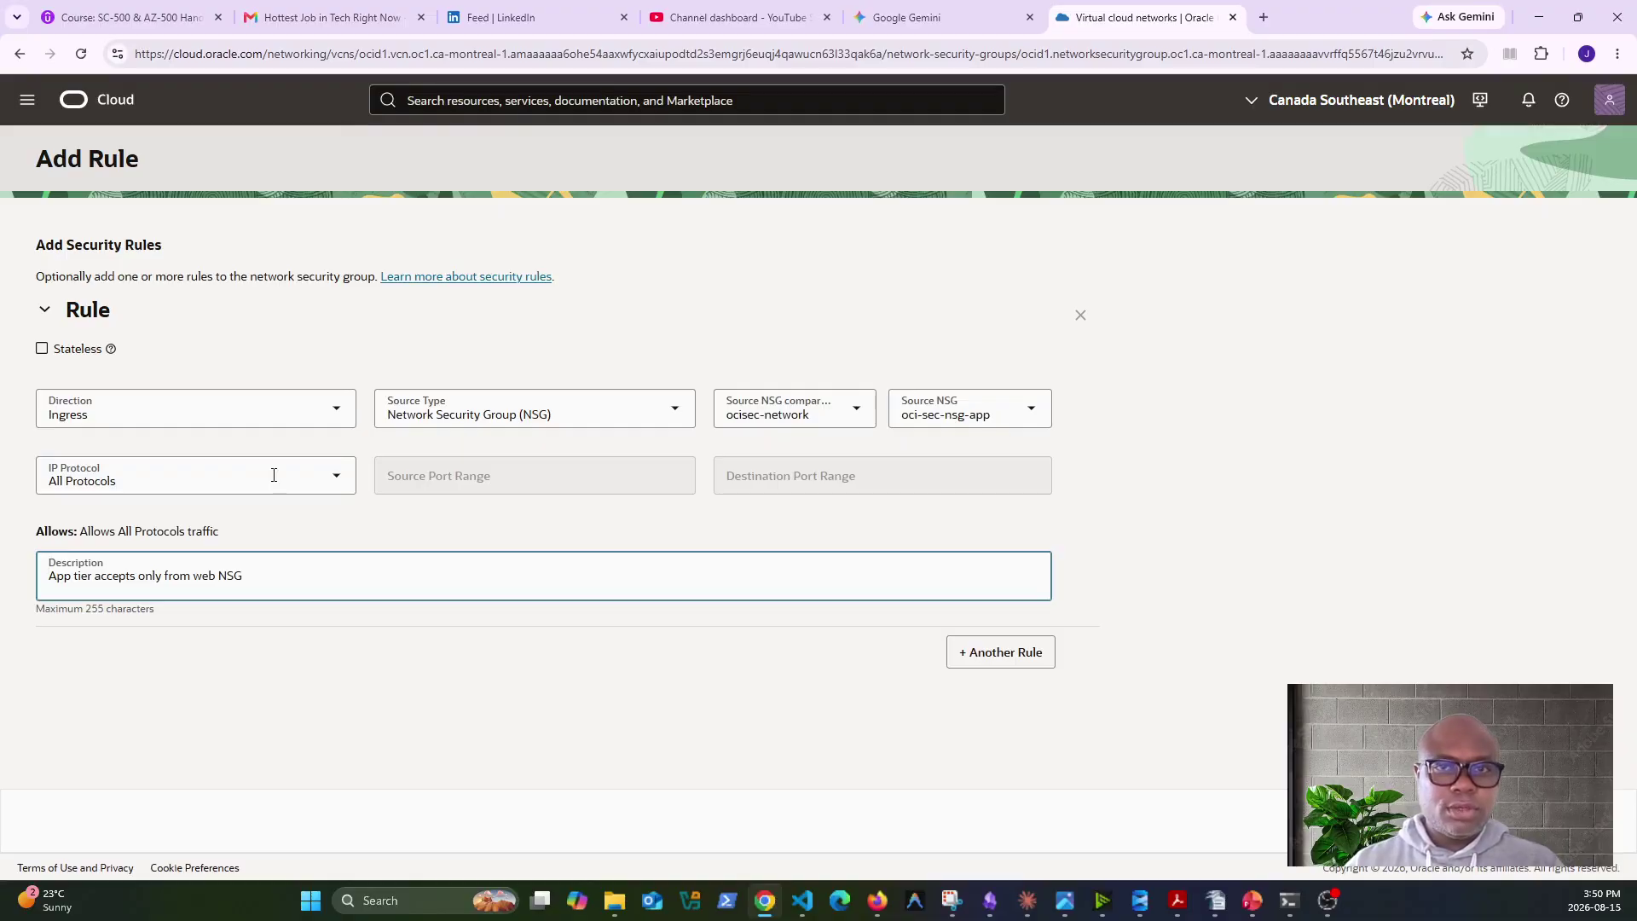
pyautogui.click(274, 475)
pyautogui.click(51, 668)
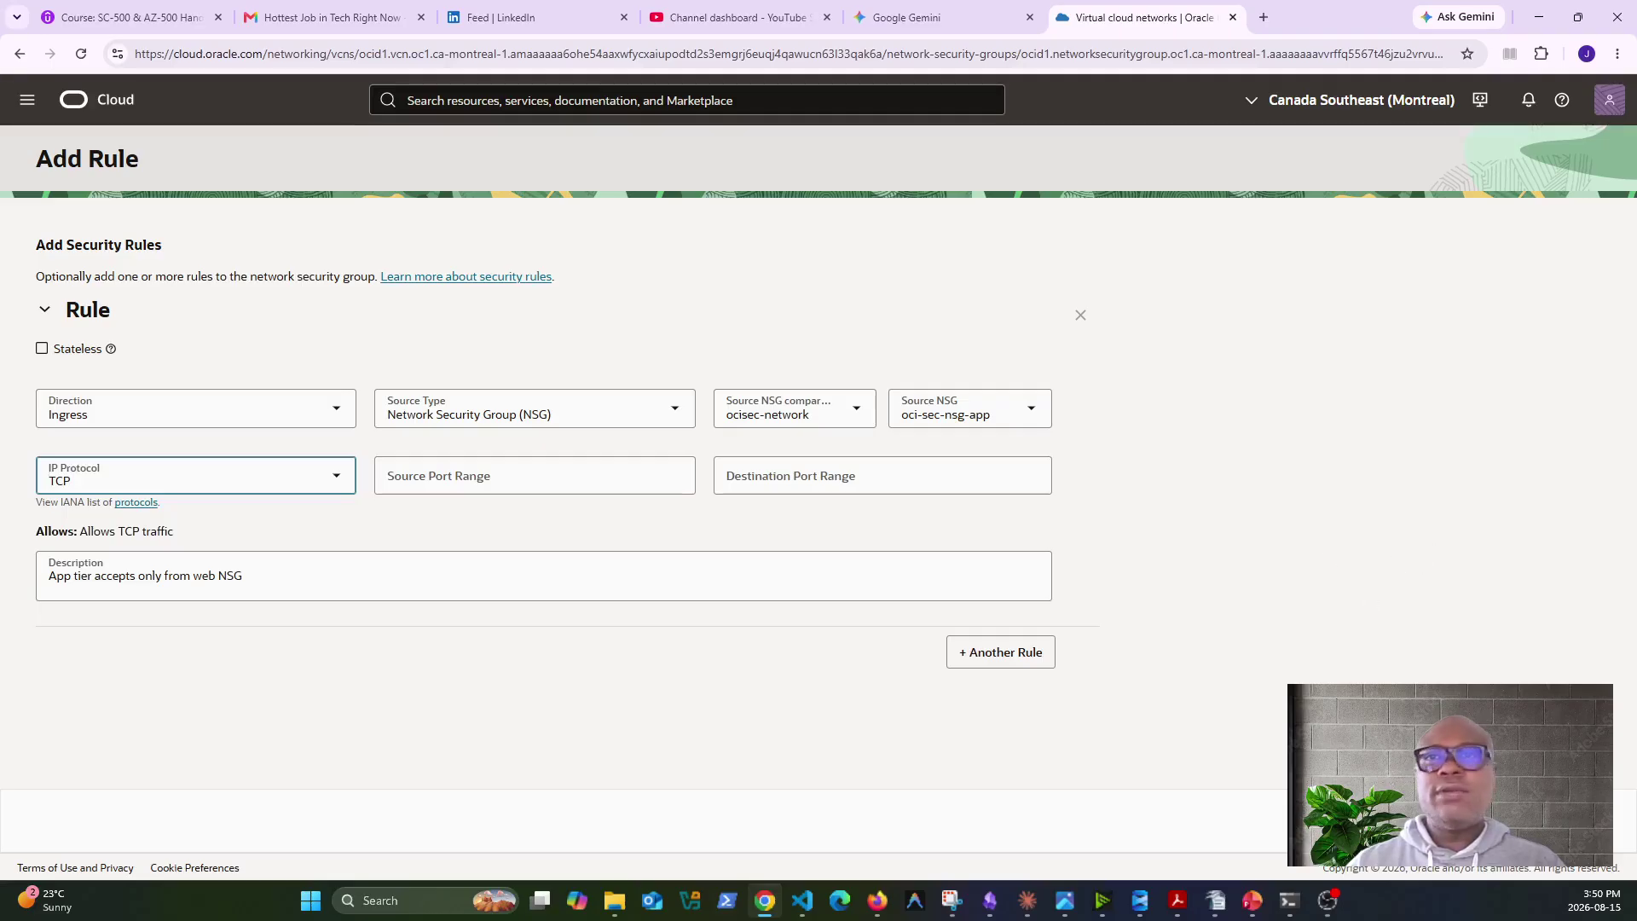
# Add an egress rule for all protocols to the destination CIDR 0.0.0.0/0 and save the rules in oci-sec-nsg-app.
pyautogui.click(983, 665)
pyautogui.scroll(-3, 707, 661)
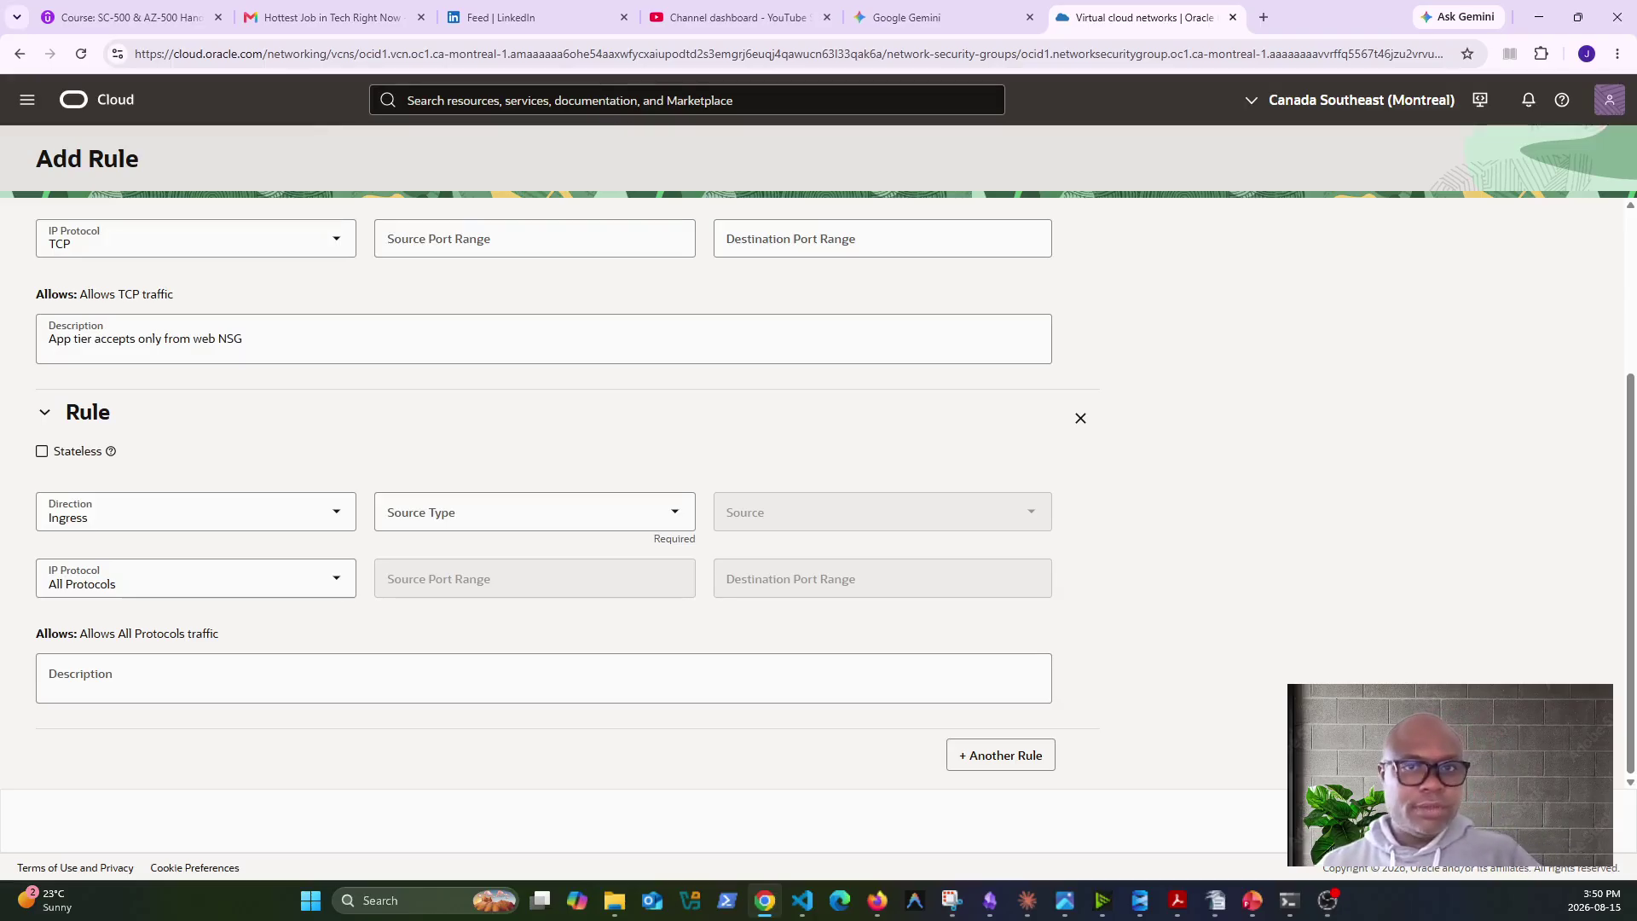
pyautogui.click(314, 522)
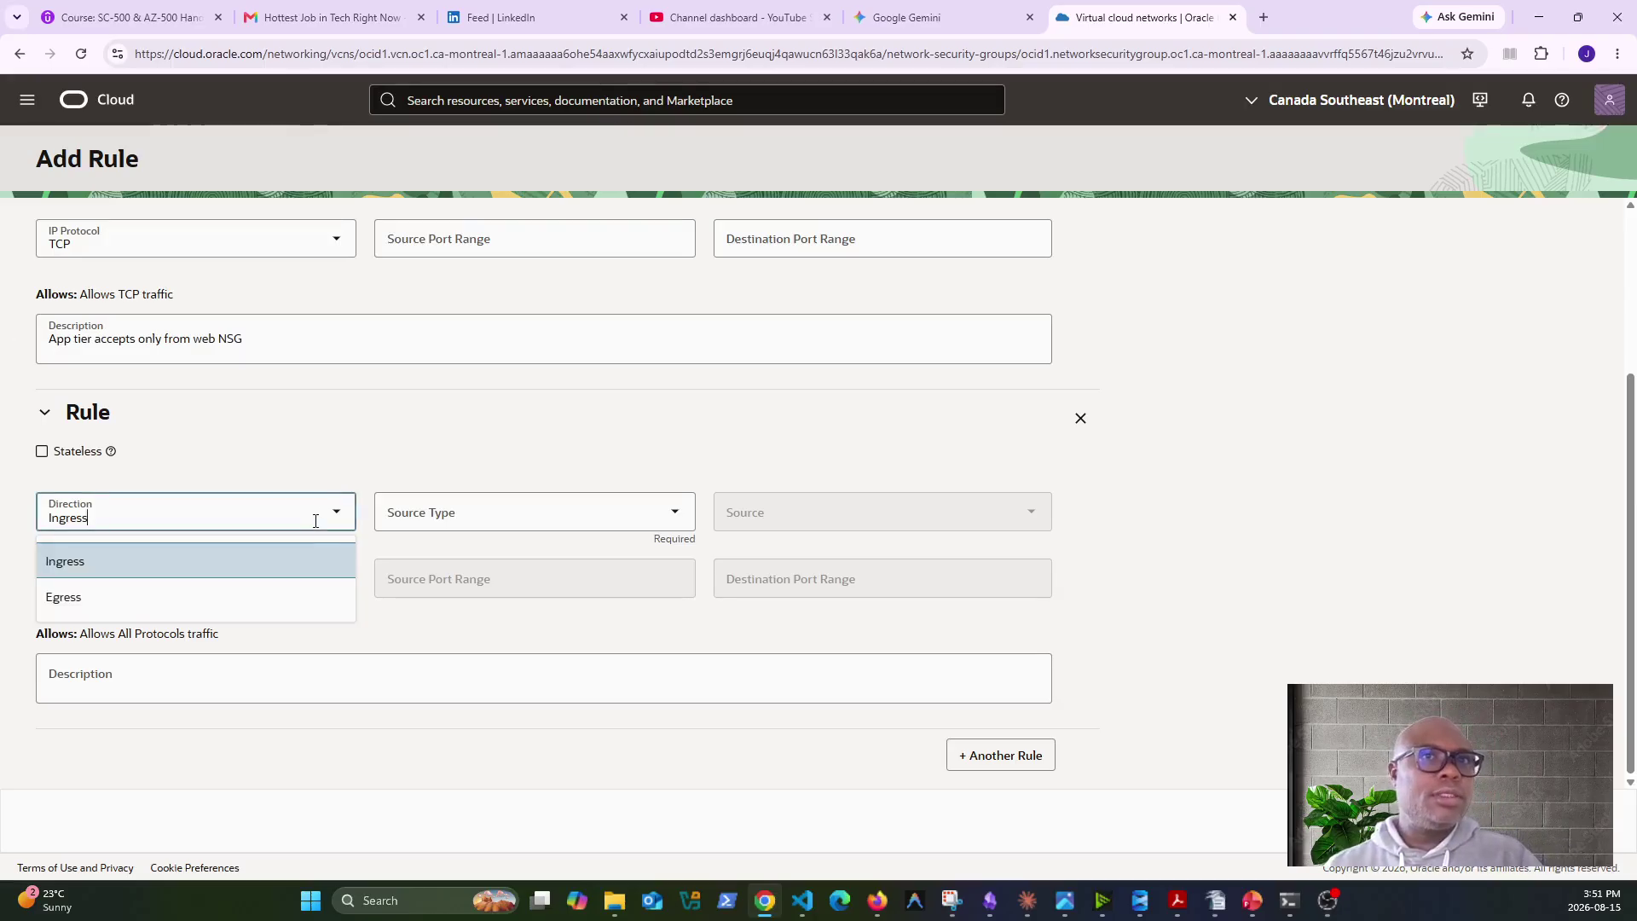
pyautogui.click(226, 600)
pyautogui.click(628, 504)
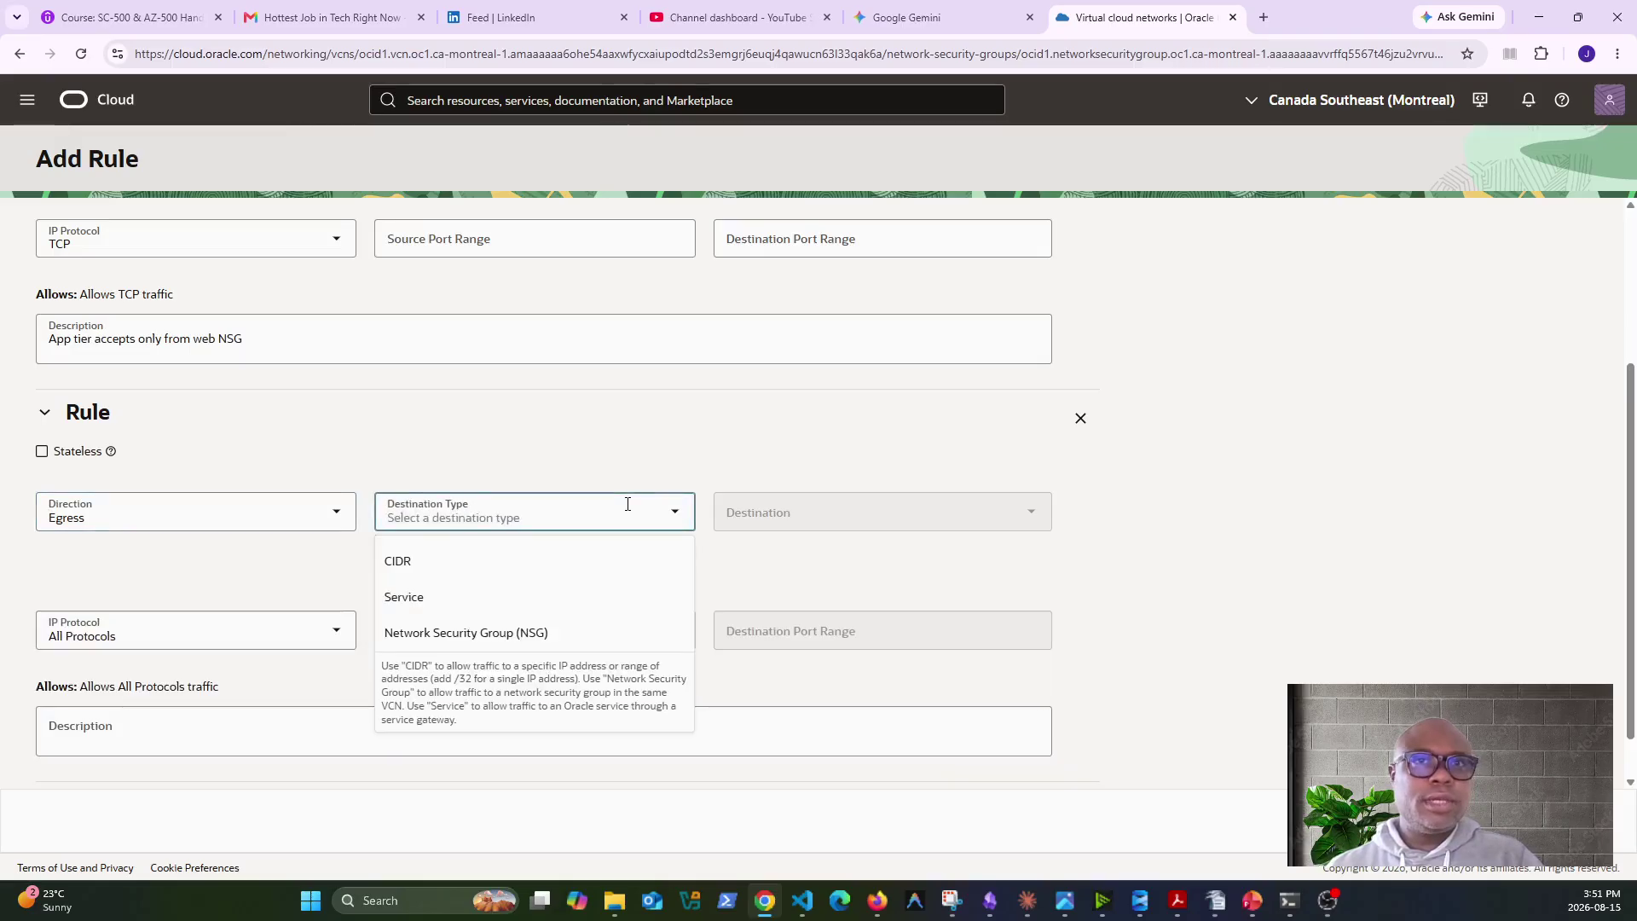
pyautogui.click(478, 561)
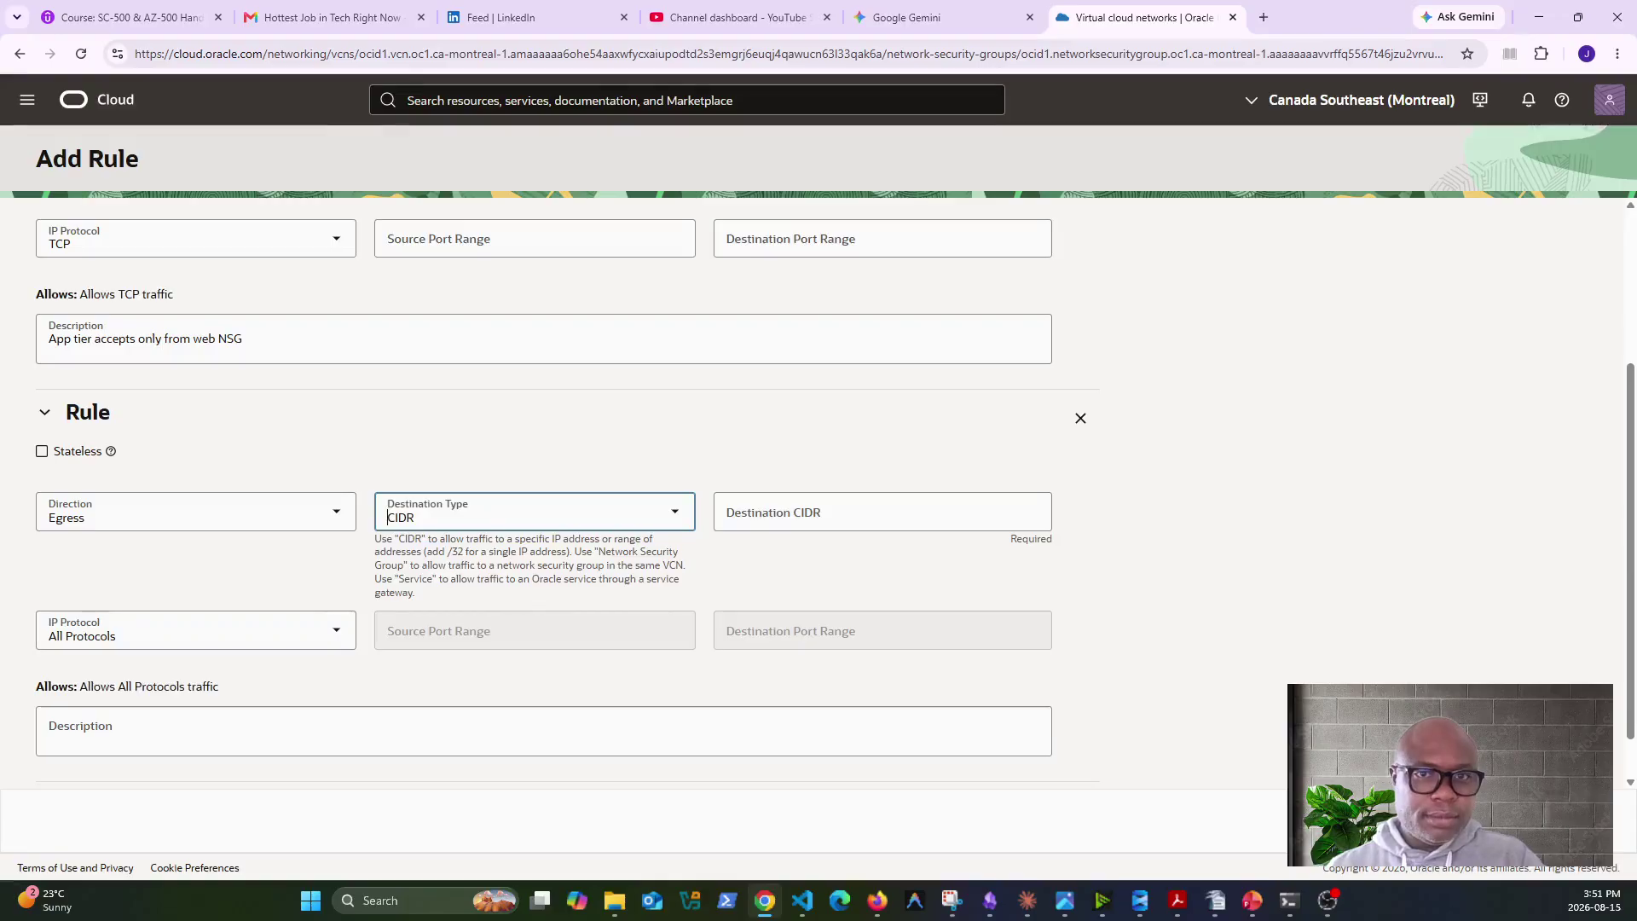
pyautogui.click(603, 515)
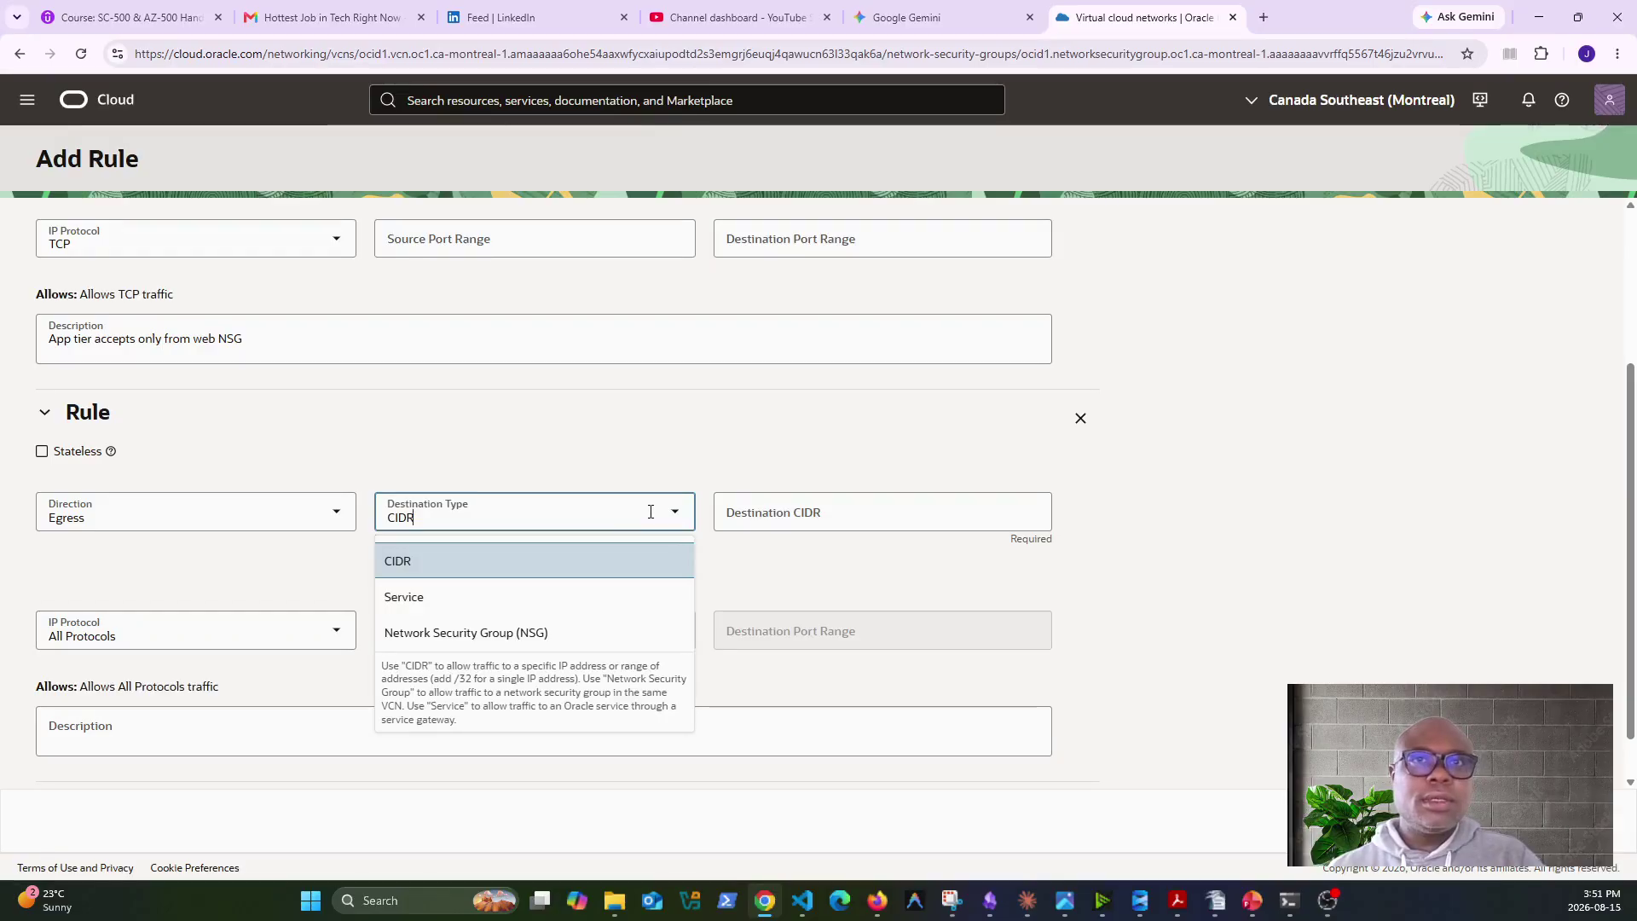
pyautogui.click(917, 517)
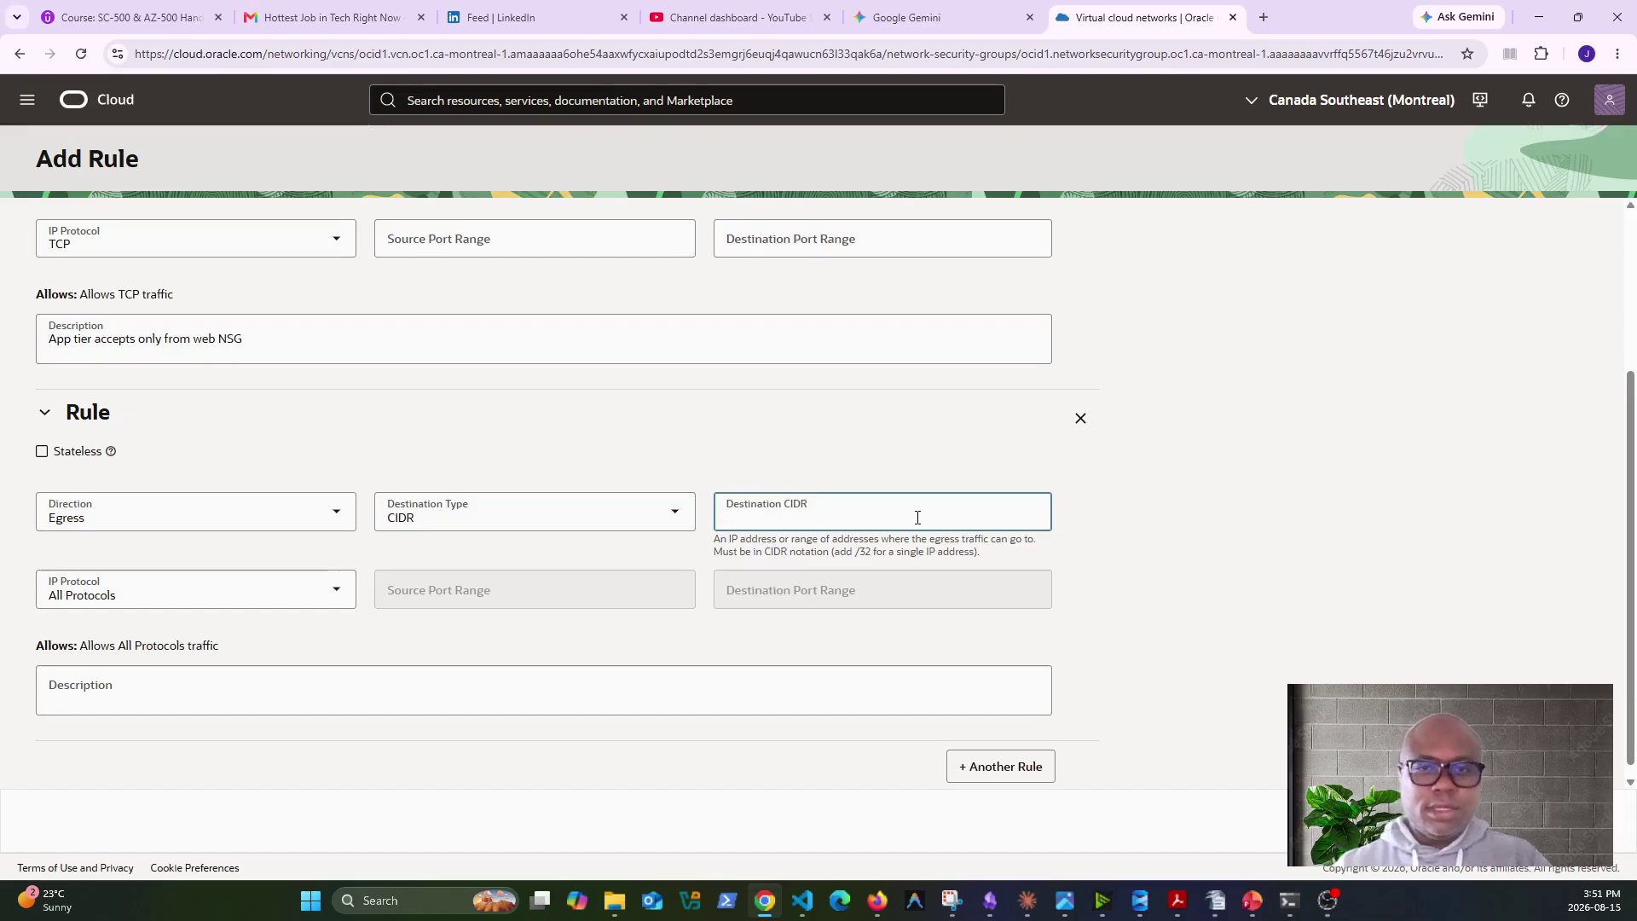
pyautogui.write('0.0.0.0/0')
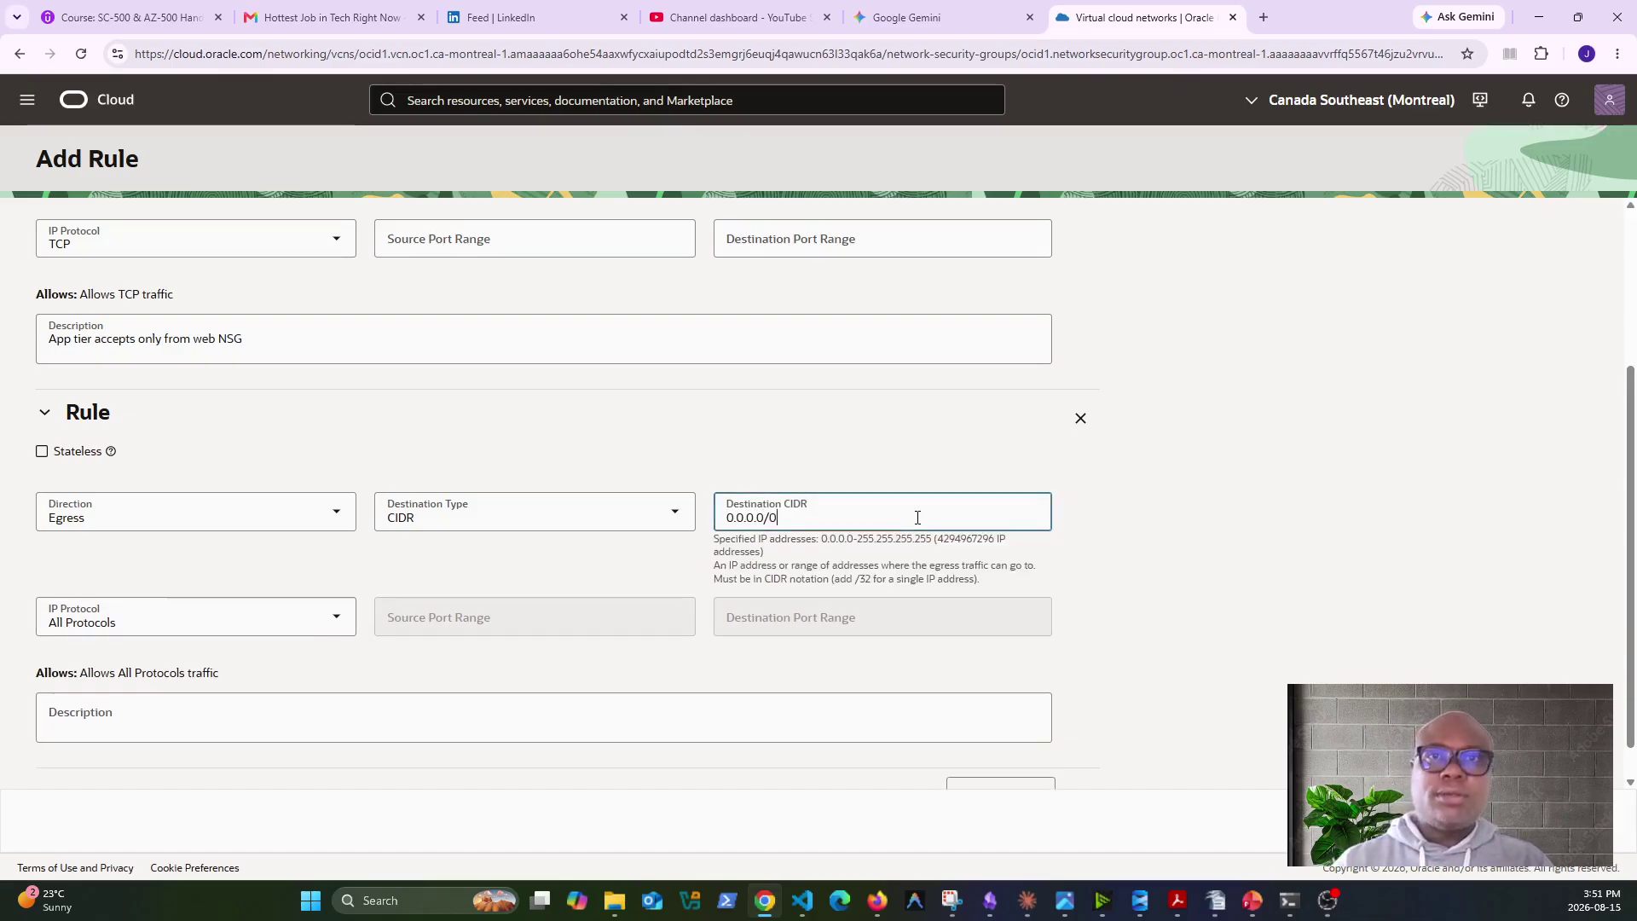
pyautogui.click(1198, 524)
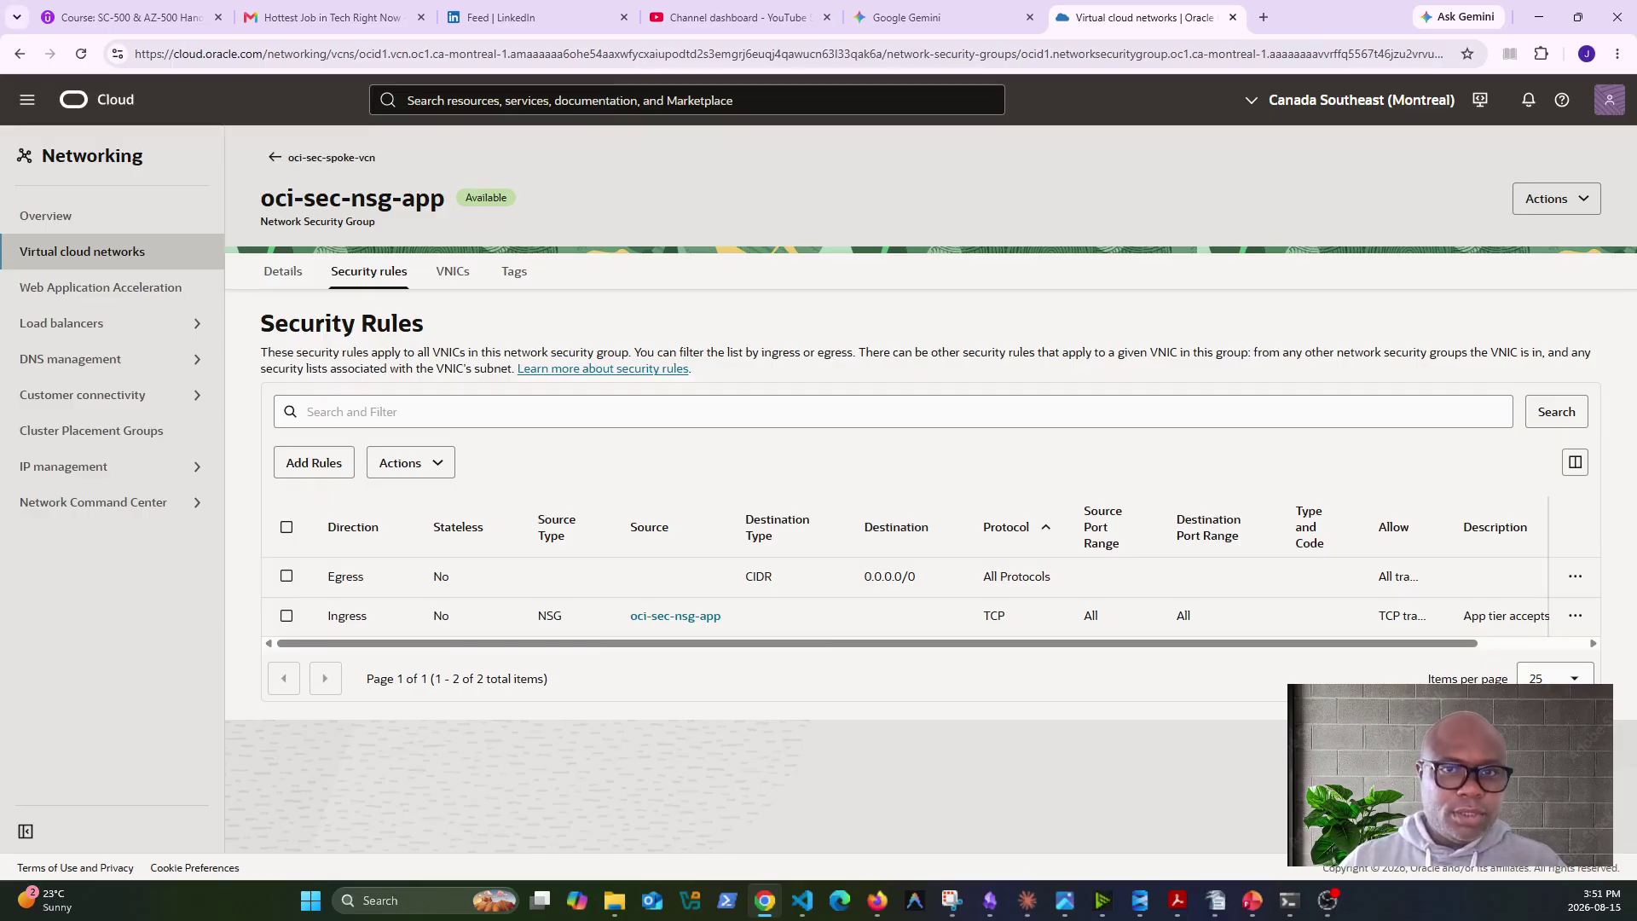
# Check the security lists of the oci-sec-spoke-db subnet in oci-sec-spoke-vcn and return to the VCN's subnets.
pyautogui.click(282, 158)
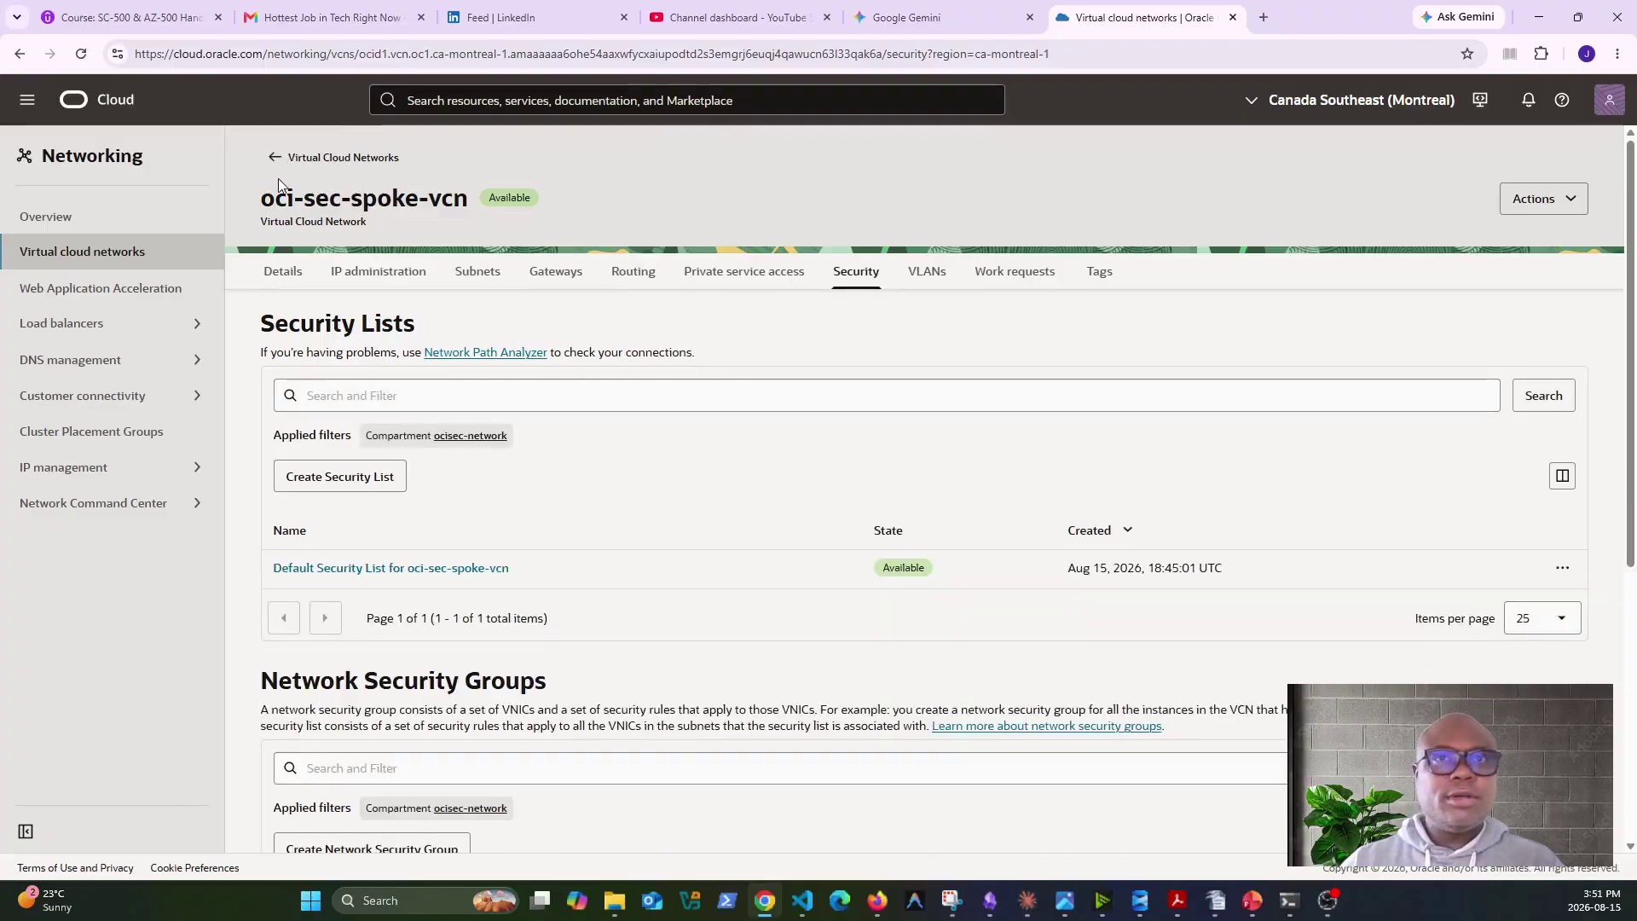
pyautogui.click(281, 157)
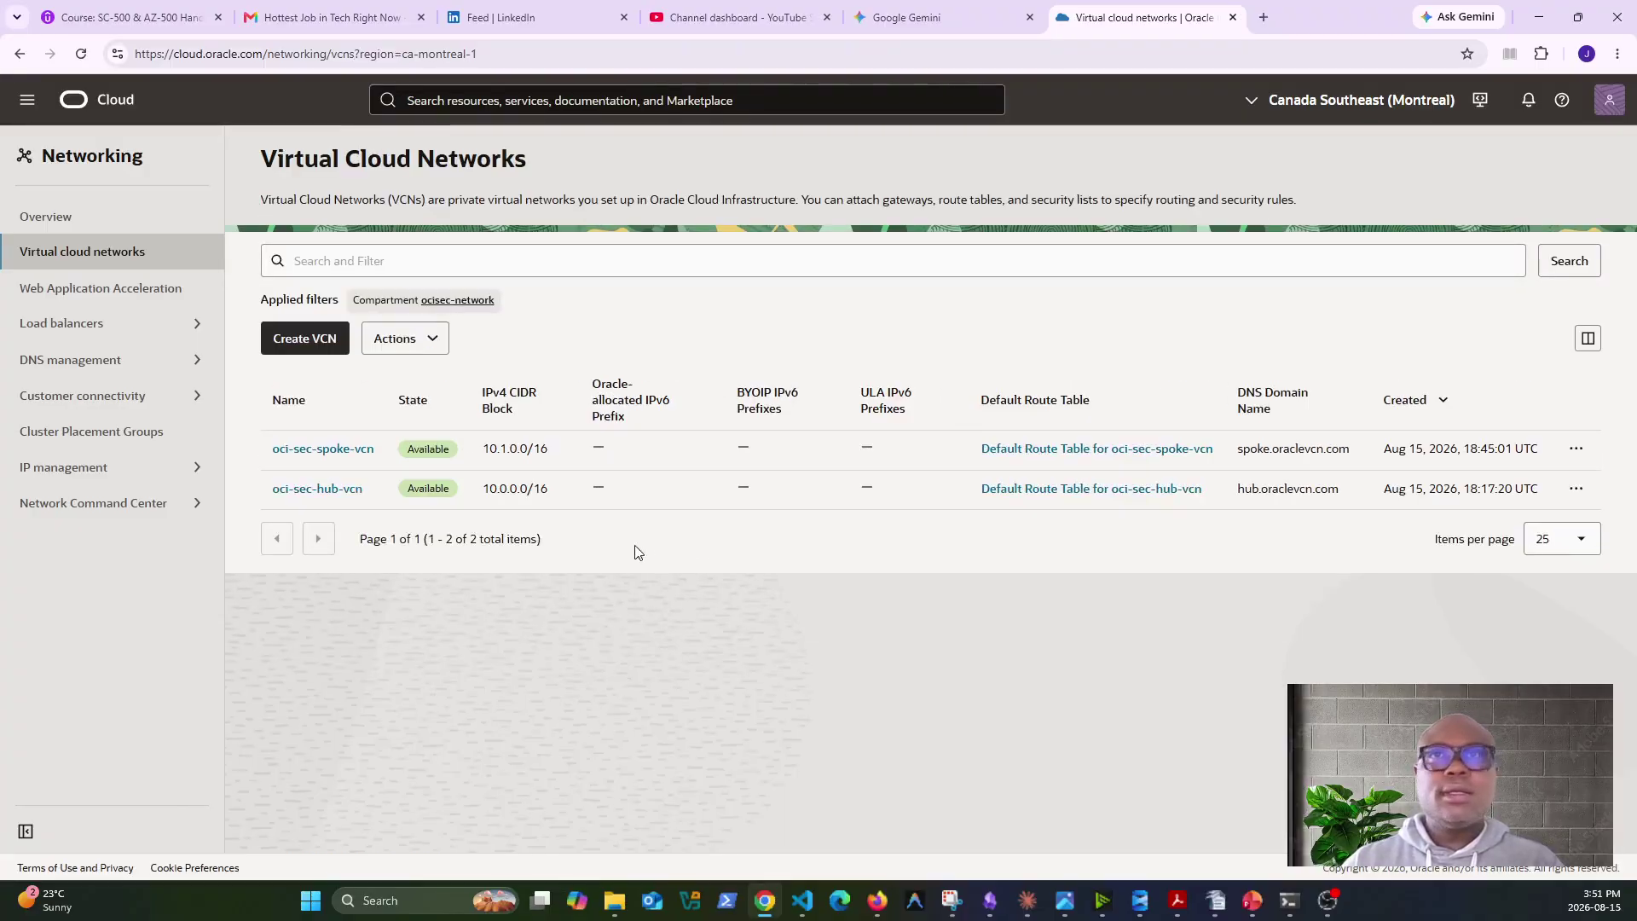
pyautogui.click(328, 449)
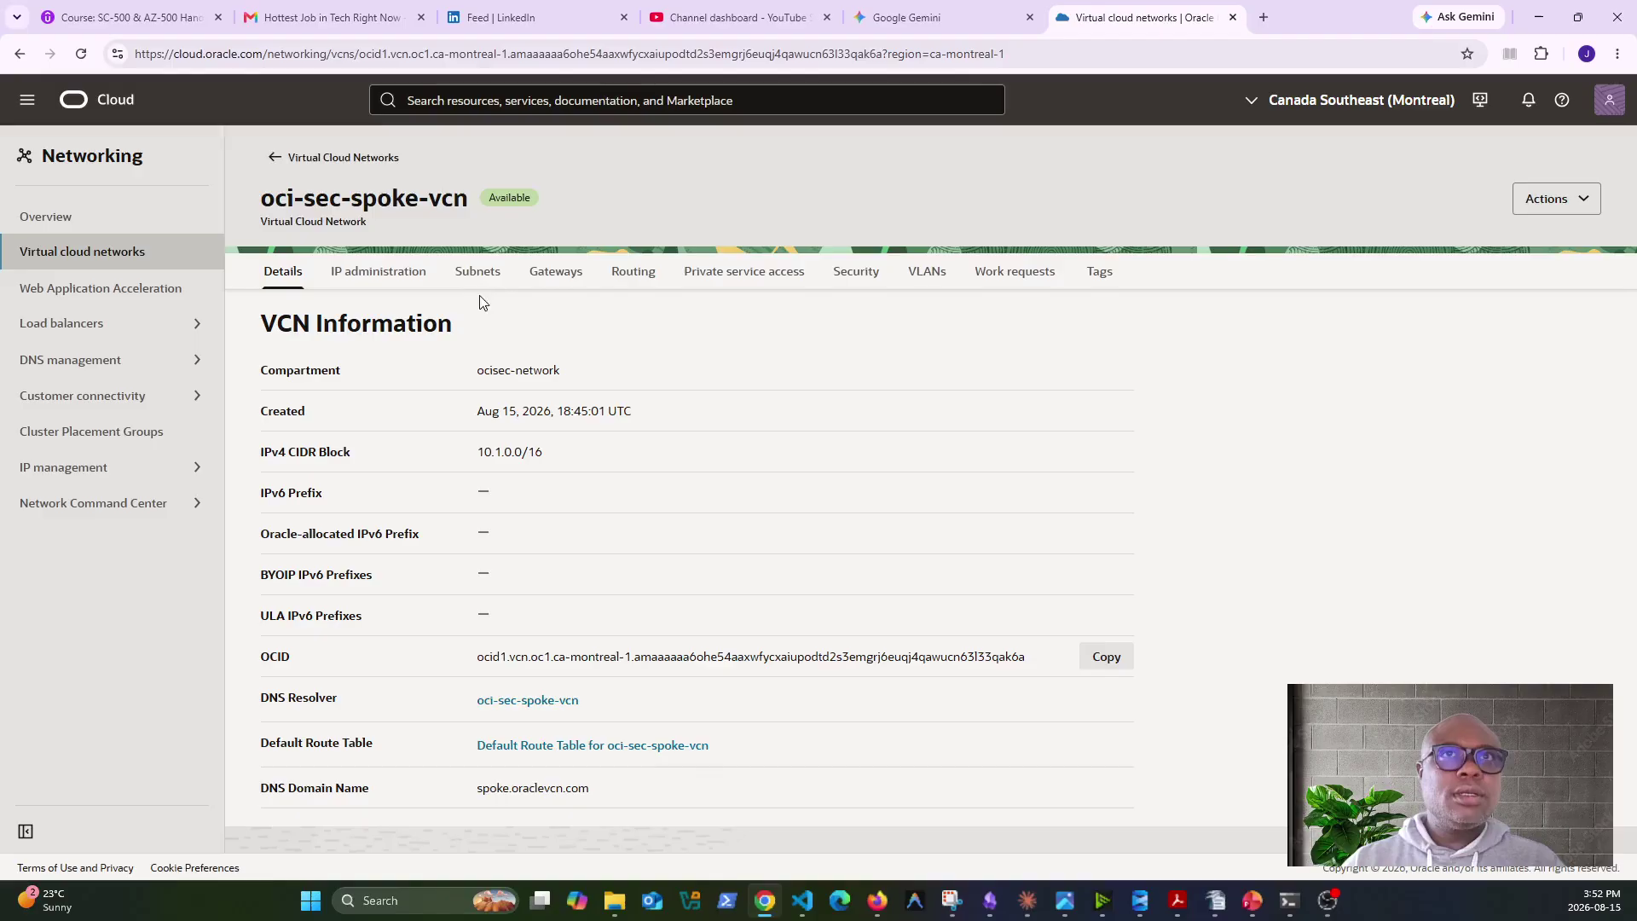
pyautogui.click(477, 273)
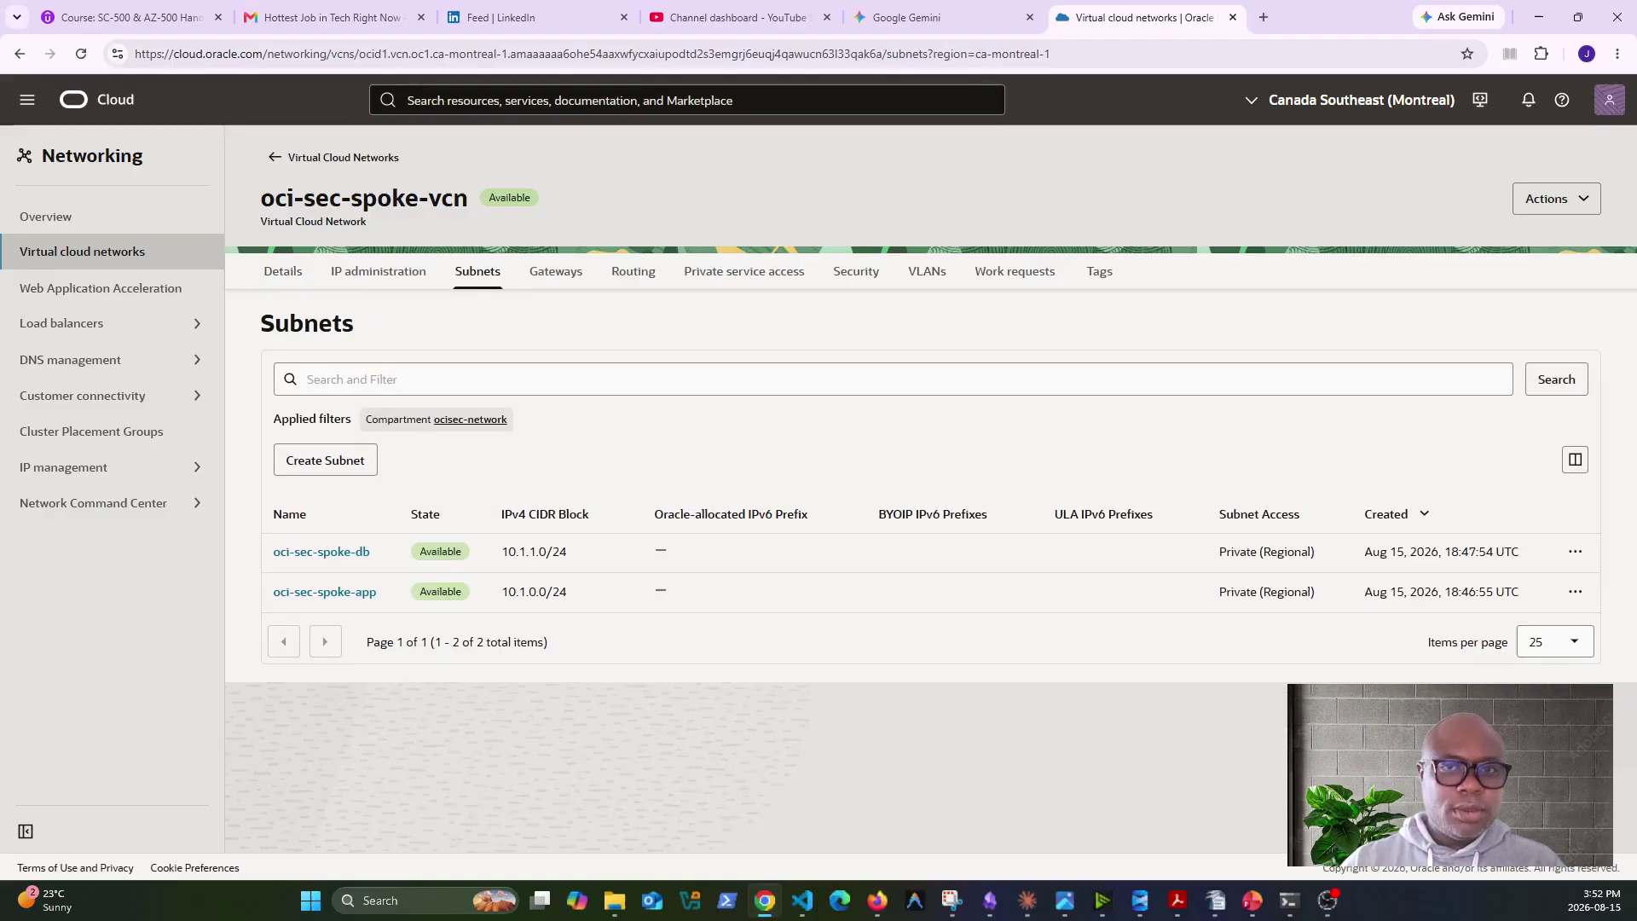
pyautogui.click(354, 554)
pyautogui.click(626, 275)
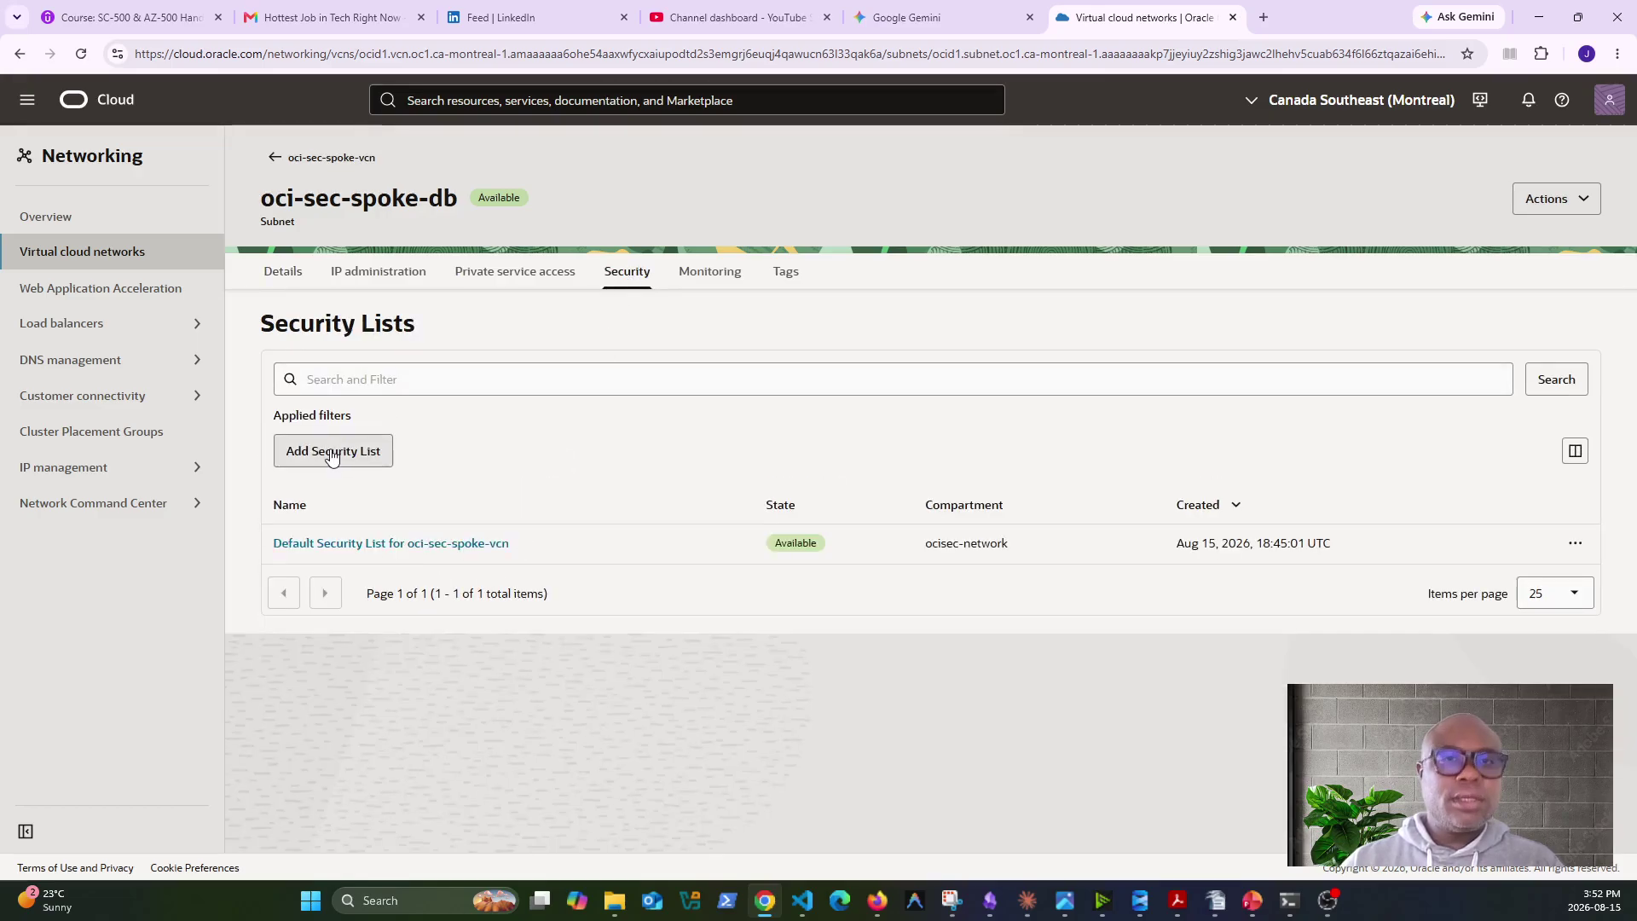
pyautogui.click(275, 157)
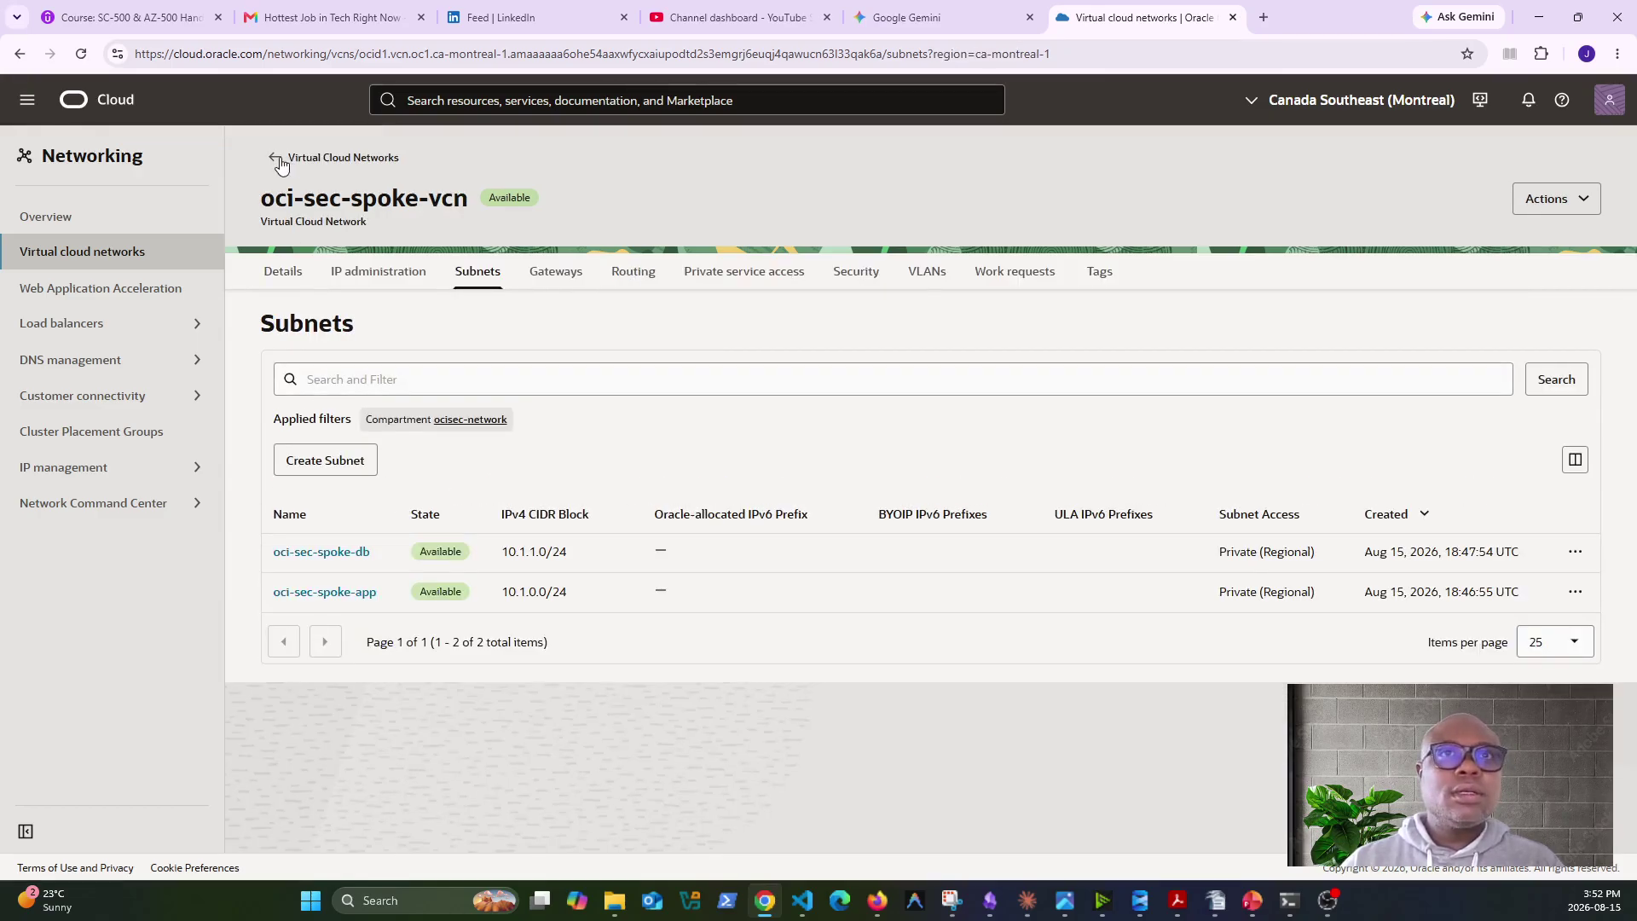
# Open the security rules of the oci-sec-nsg-db group in oci-sec-spoke-vcn.
pyautogui.click(849, 274)
pyautogui.click(276, 158)
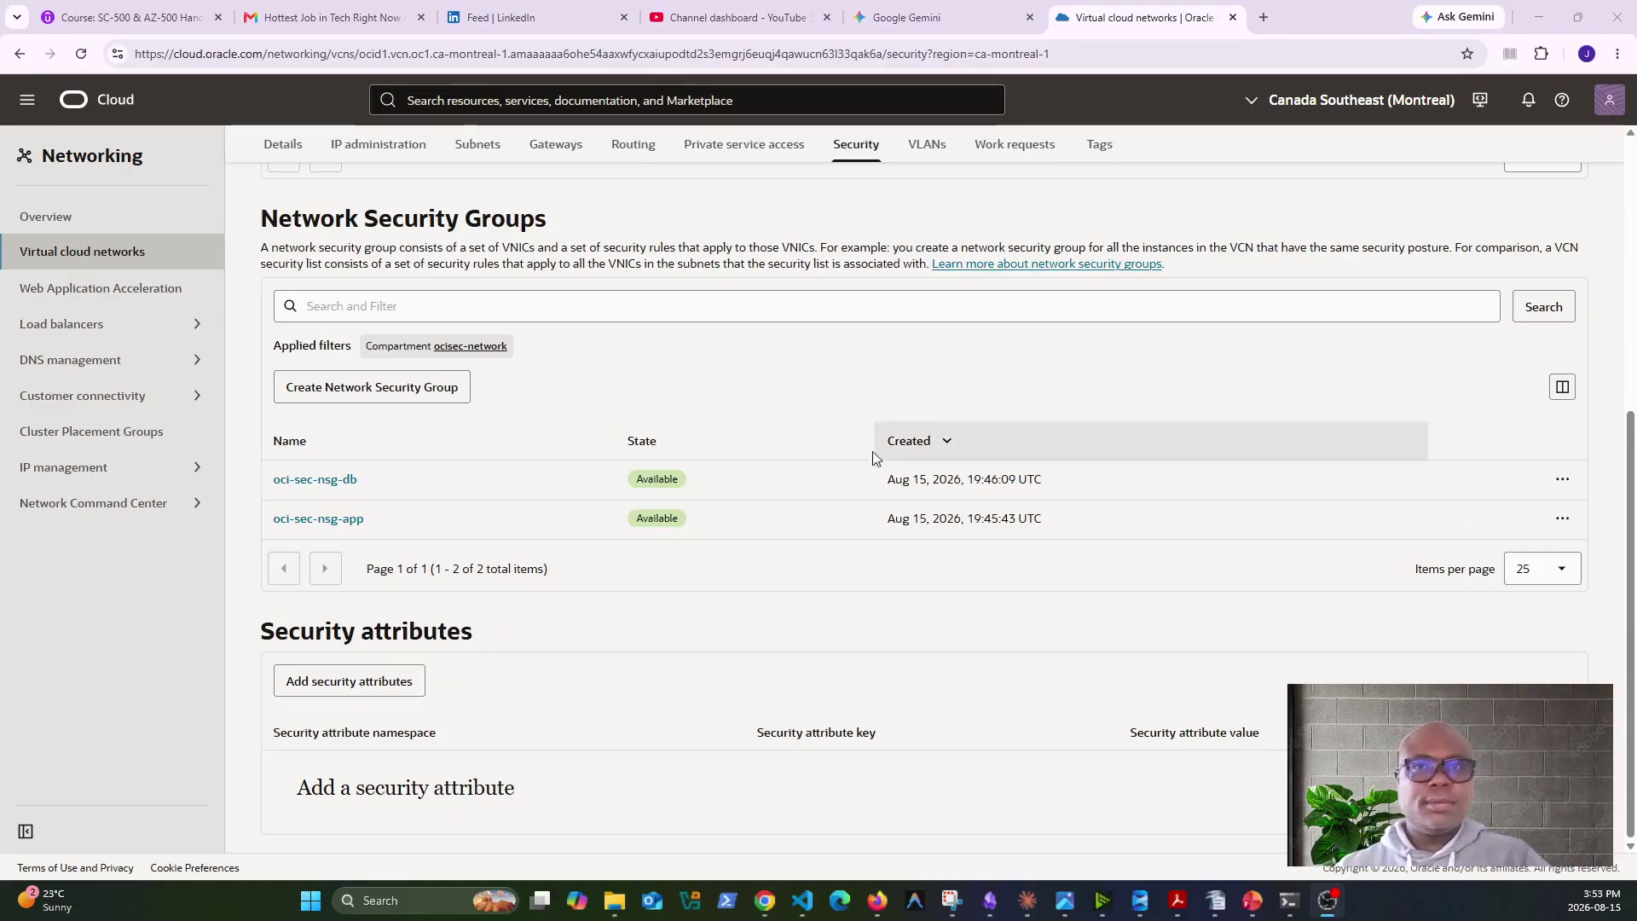
pyautogui.click(347, 480)
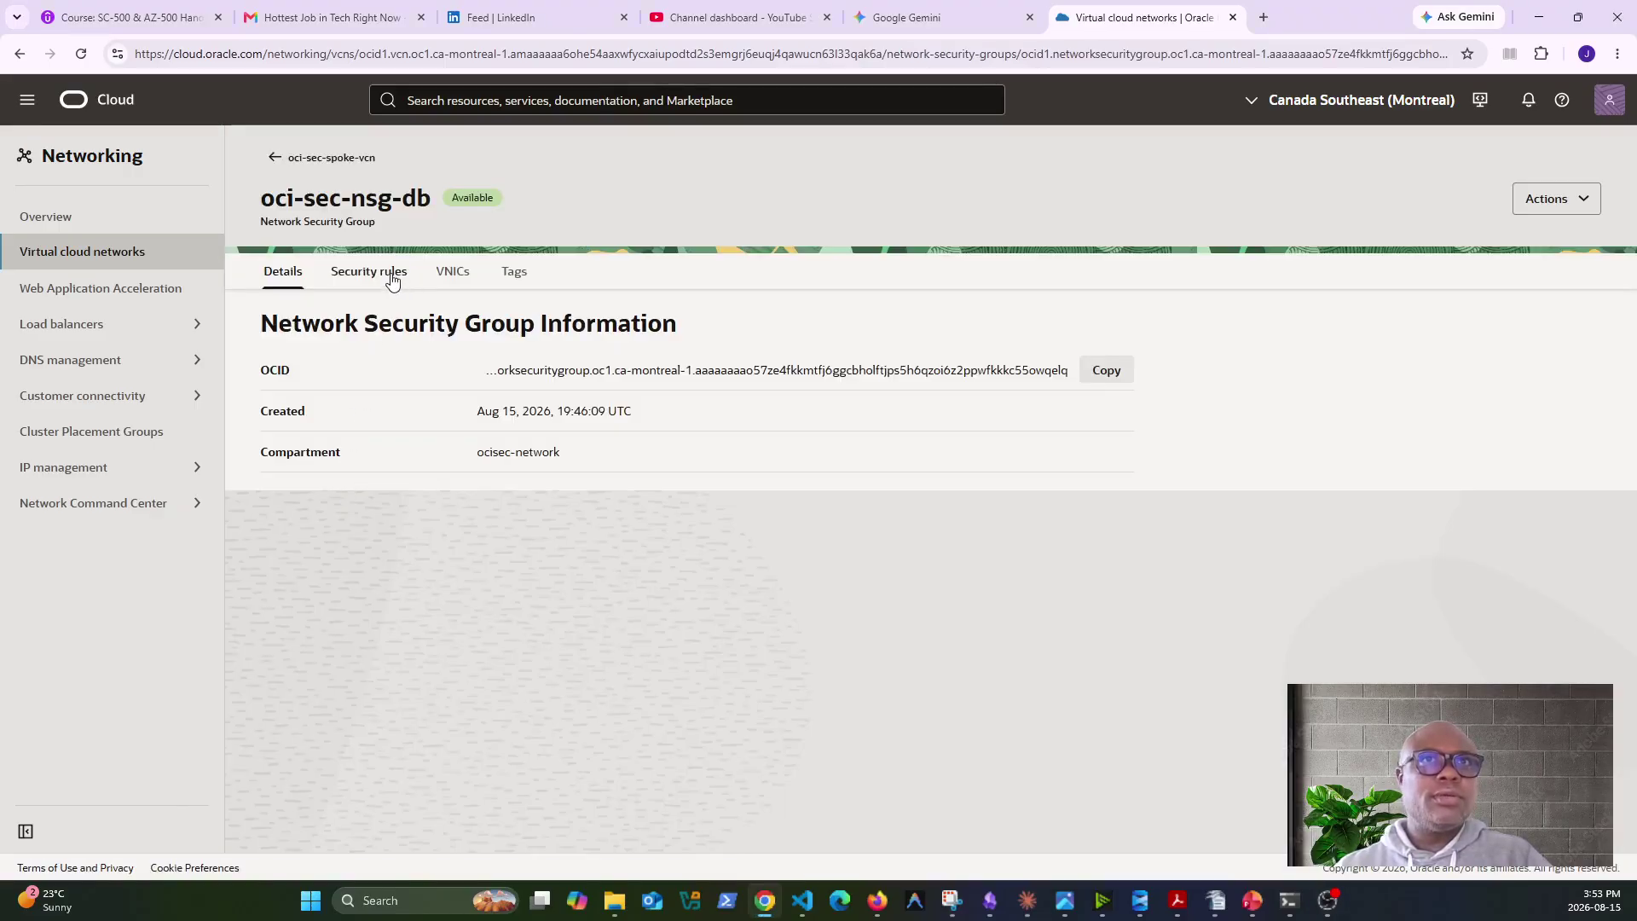
pyautogui.click(391, 278)
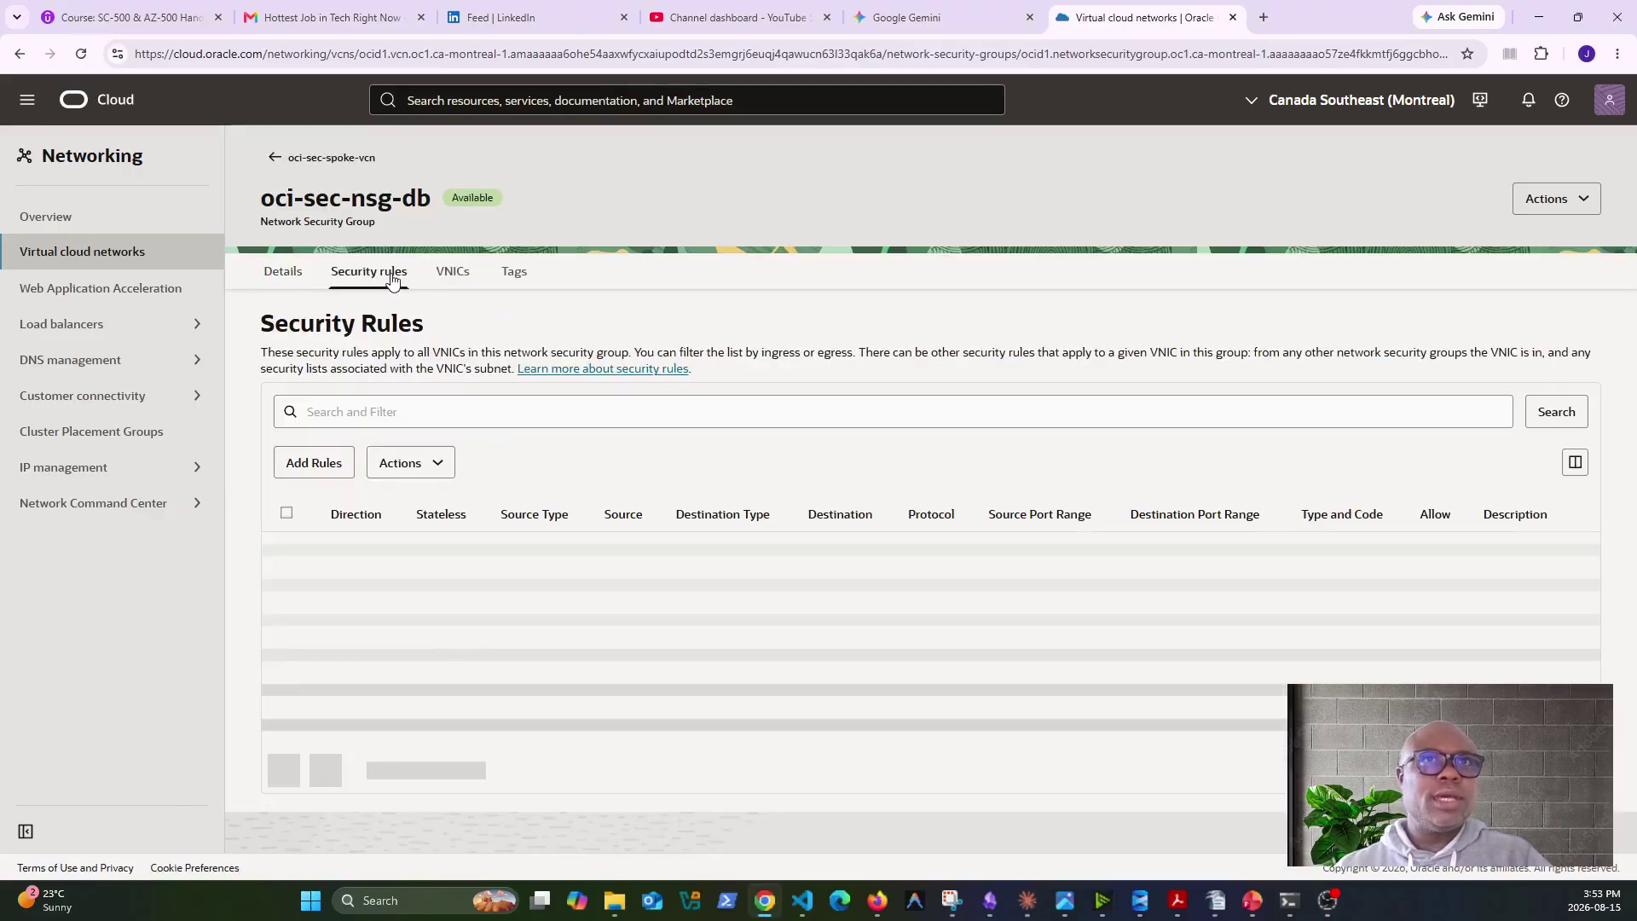
# Start a TCP ingress rule whose source is the network security group oci-sec-nsg-db in the ocisec-network compartment.
pyautogui.click(321, 462)
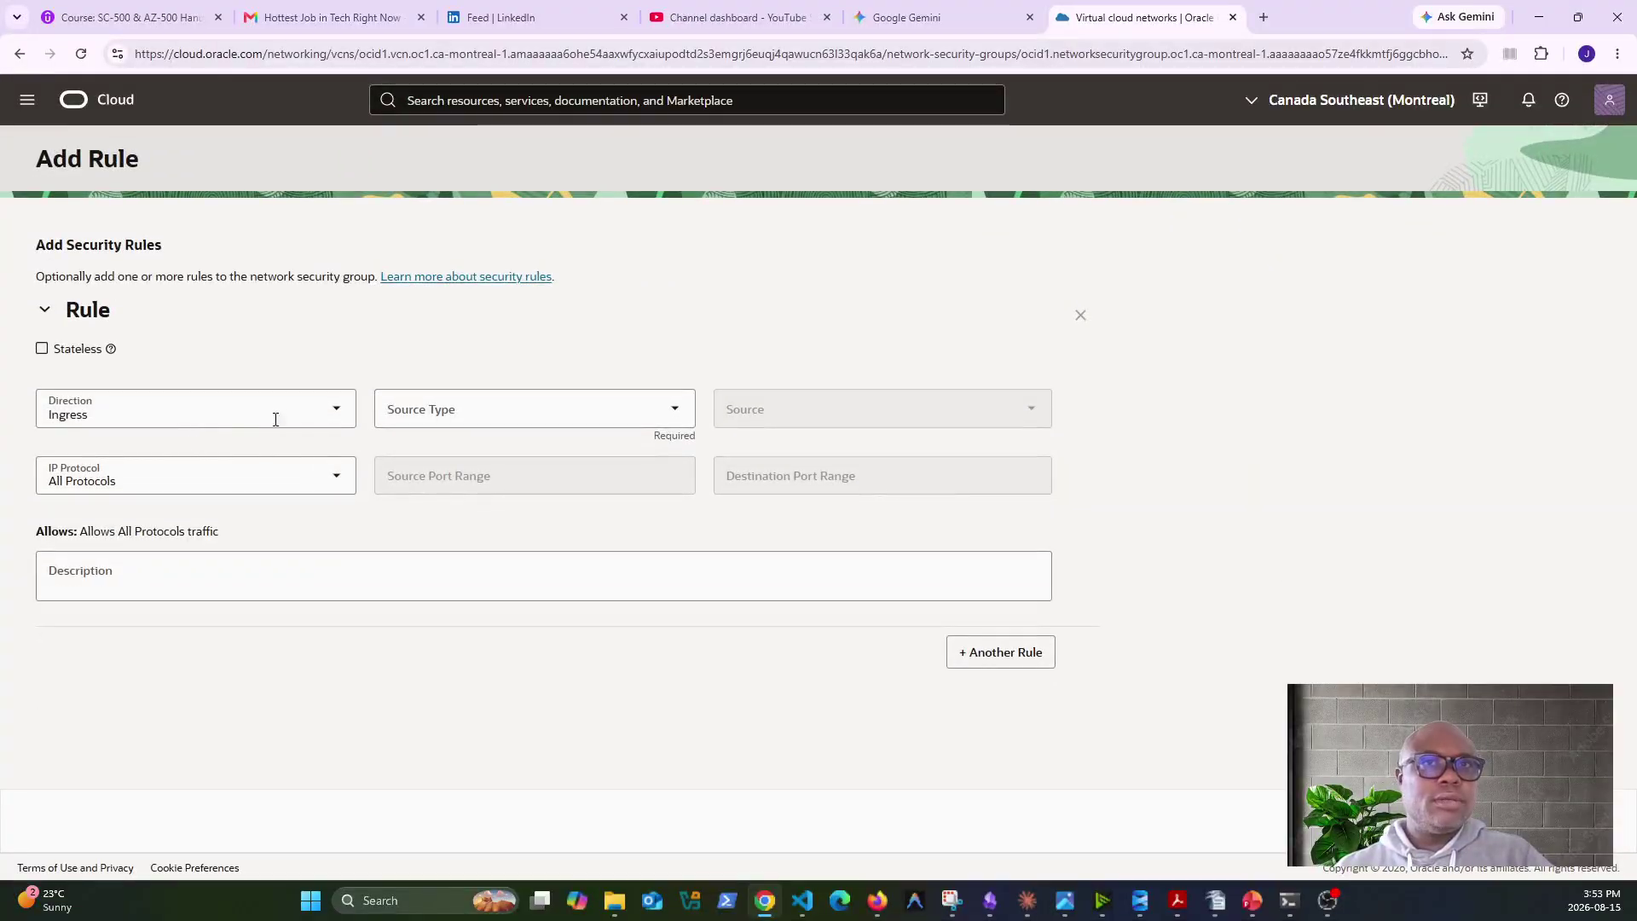
pyautogui.hotkey('alt', 'Tab')
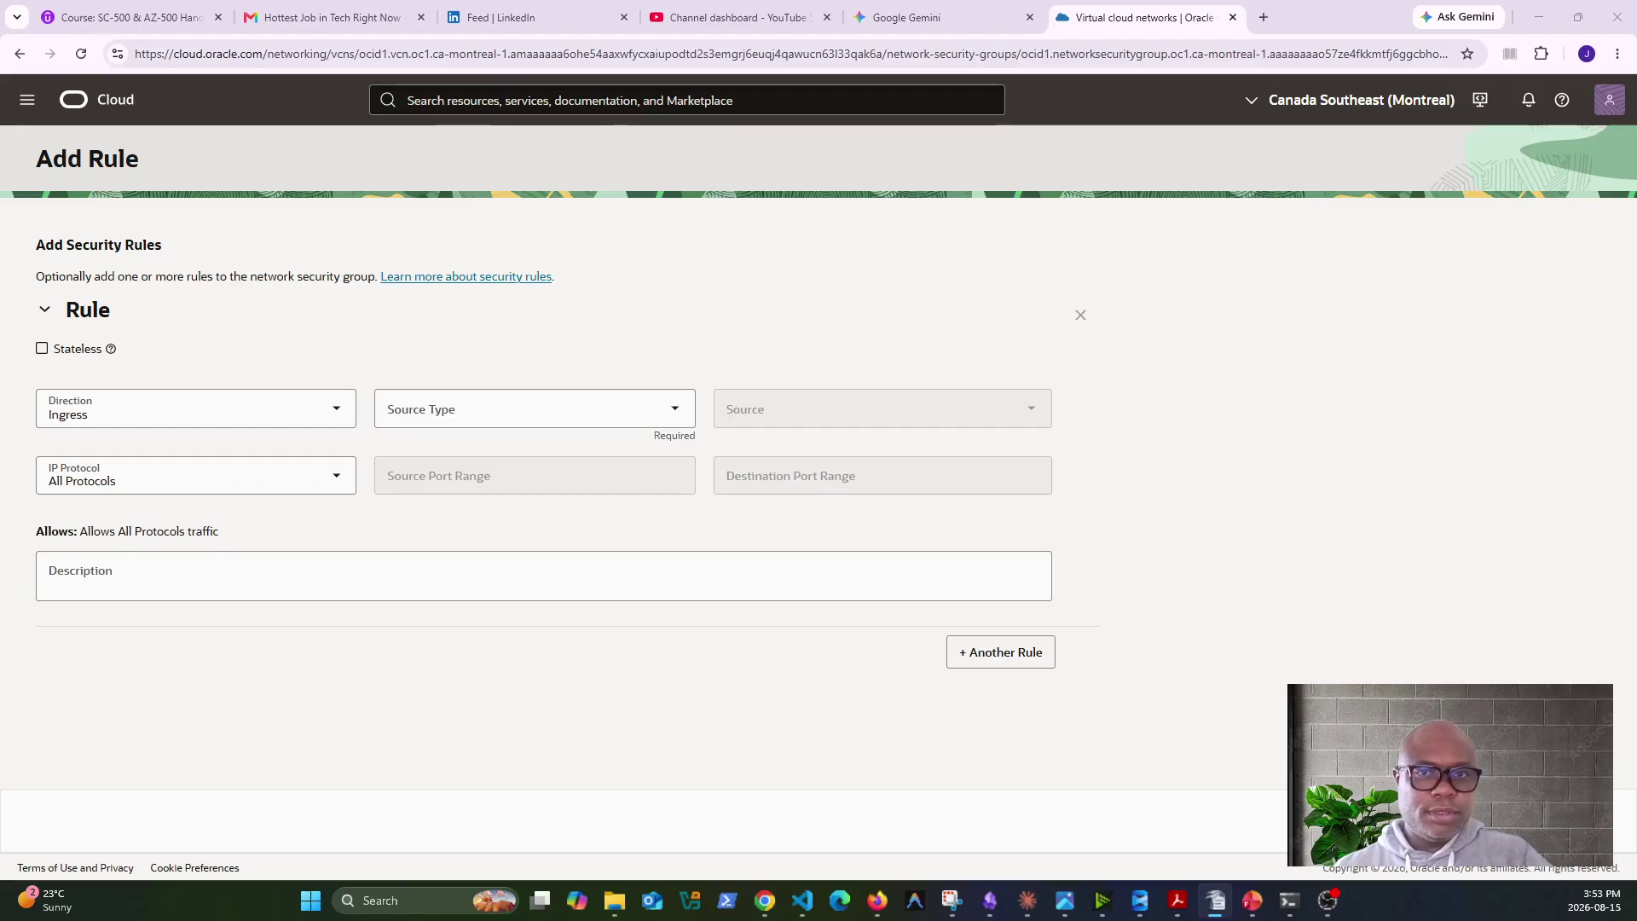
pyautogui.hotkey('alt', 'Tab')
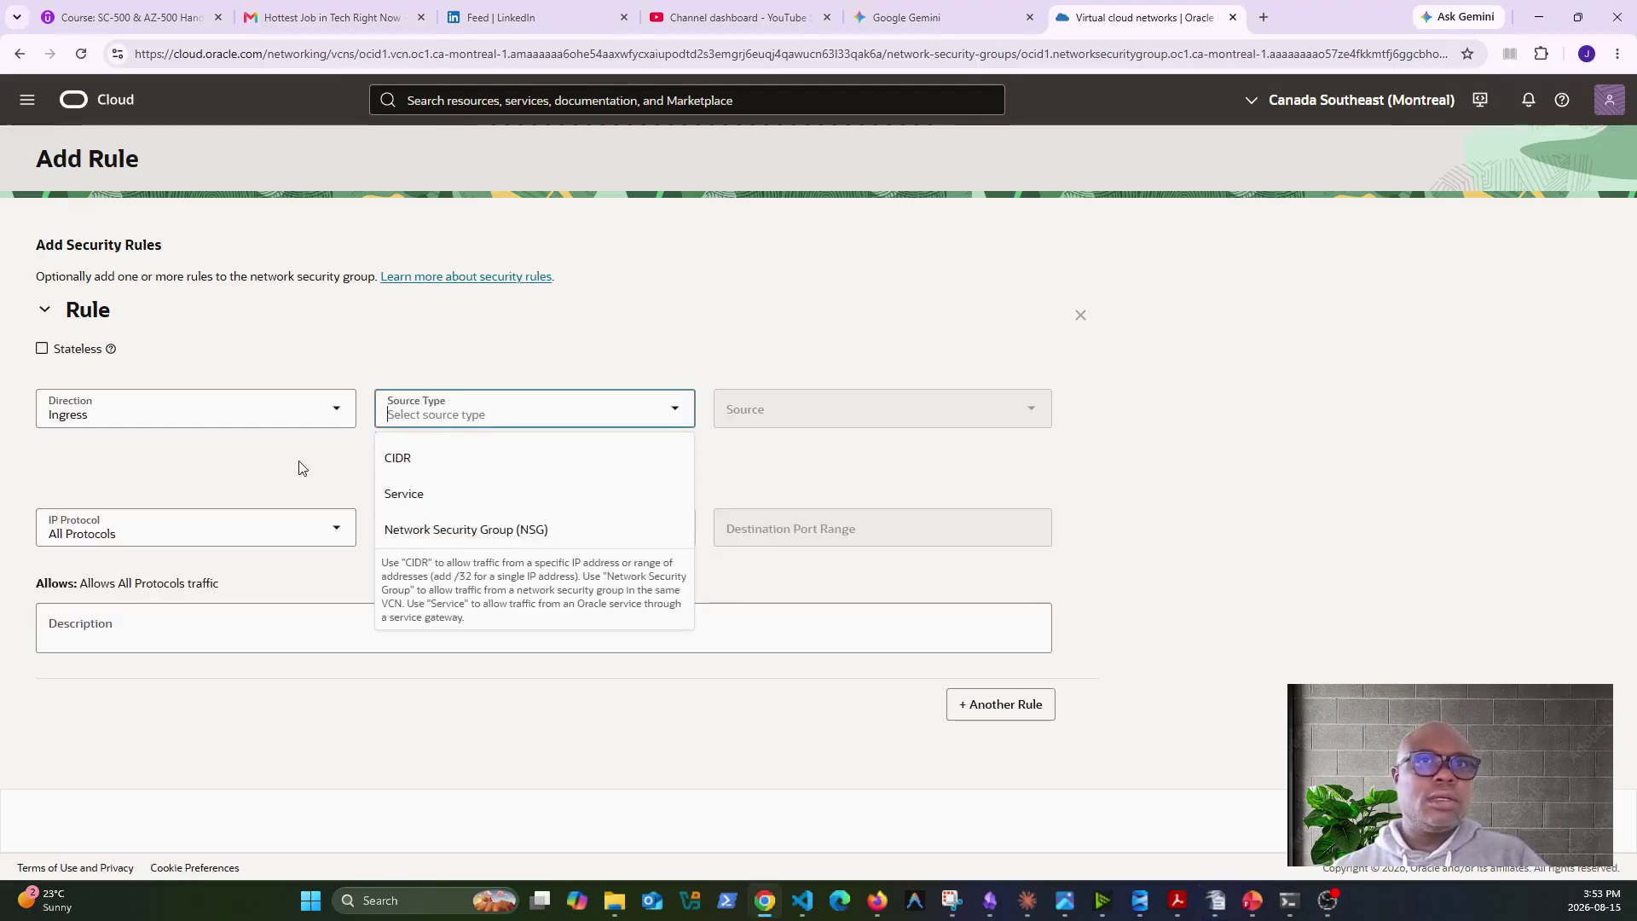
pyautogui.click(300, 468)
pyautogui.click(80, 708)
pyautogui.click(489, 411)
pyautogui.click(476, 530)
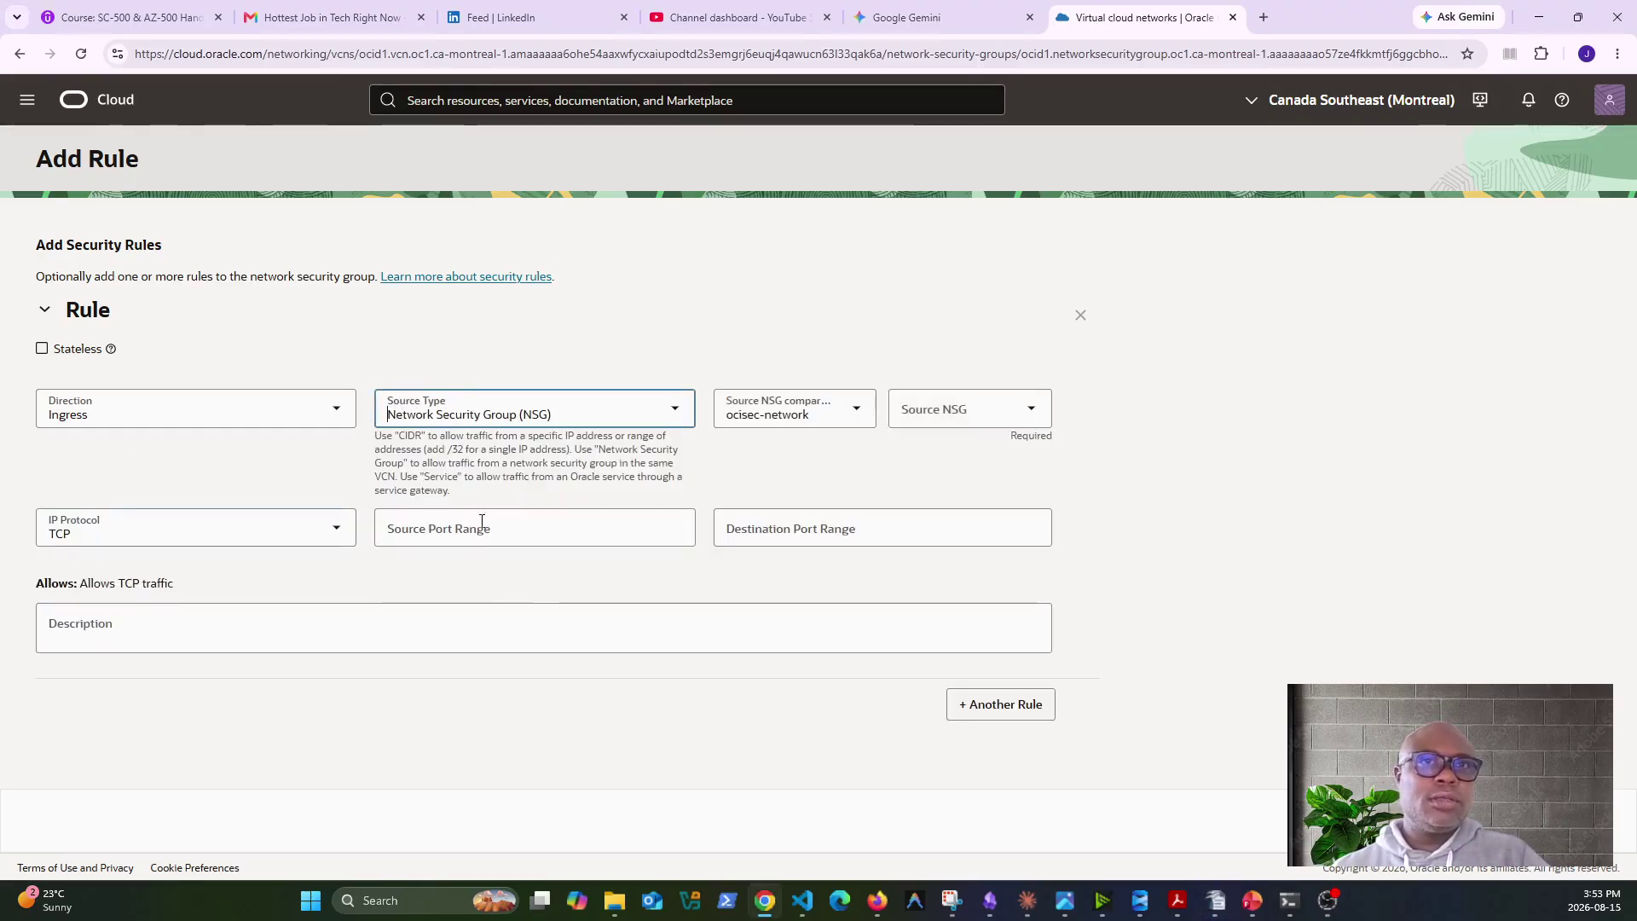
pyautogui.click(988, 412)
pyautogui.click(969, 458)
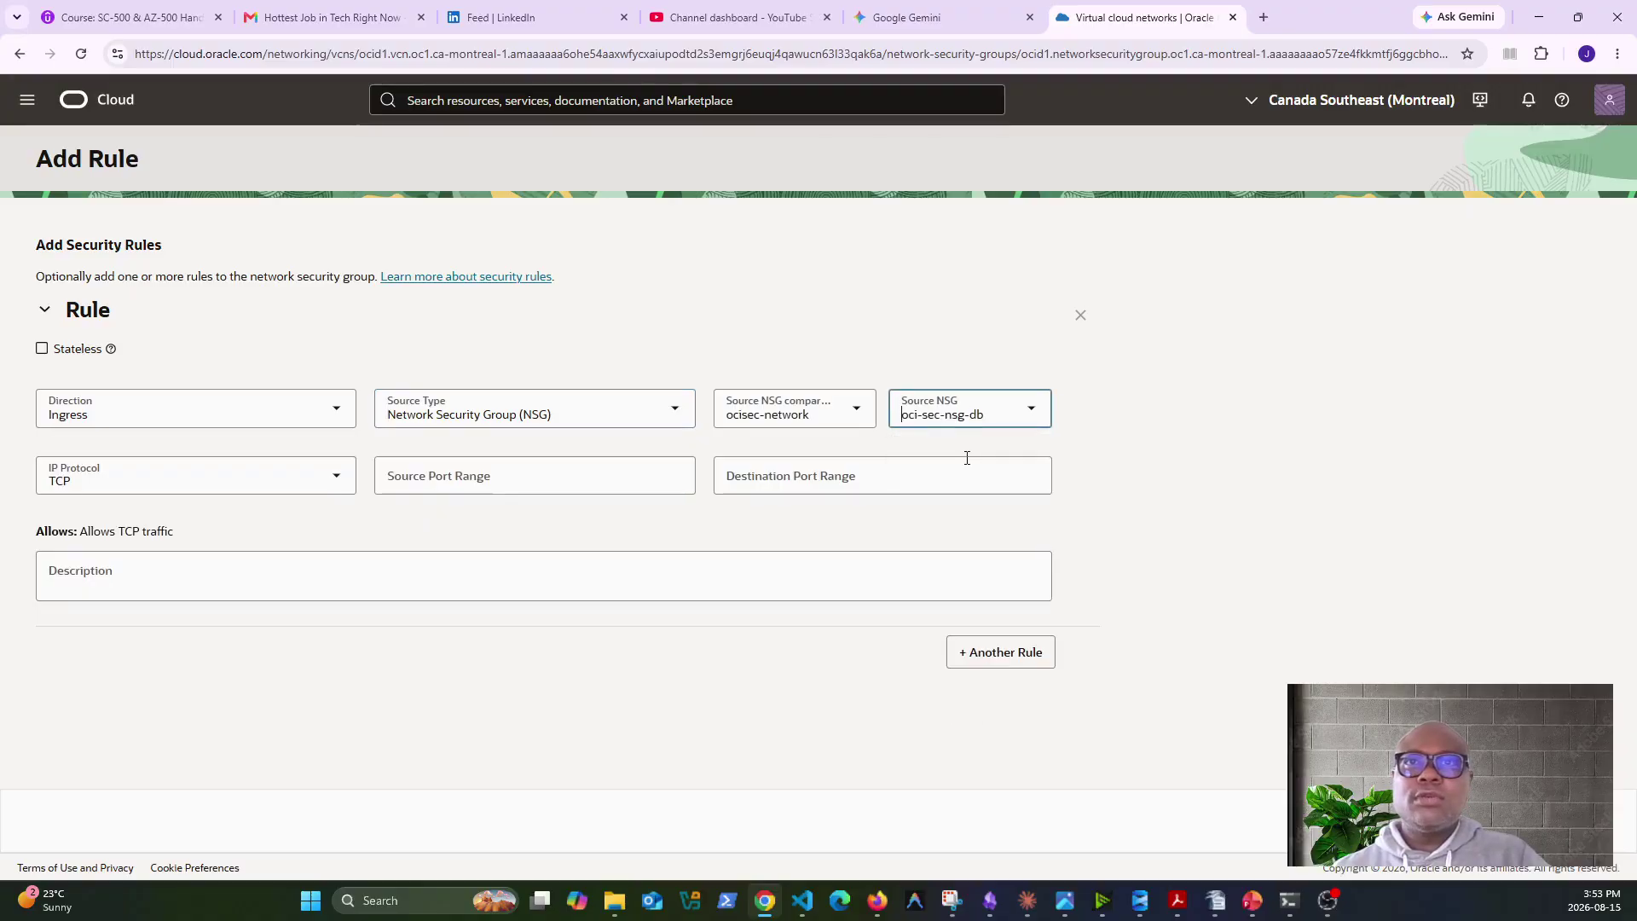
# Set the ingress rule's destination port range to 1522.
pyautogui.click(770, 477)
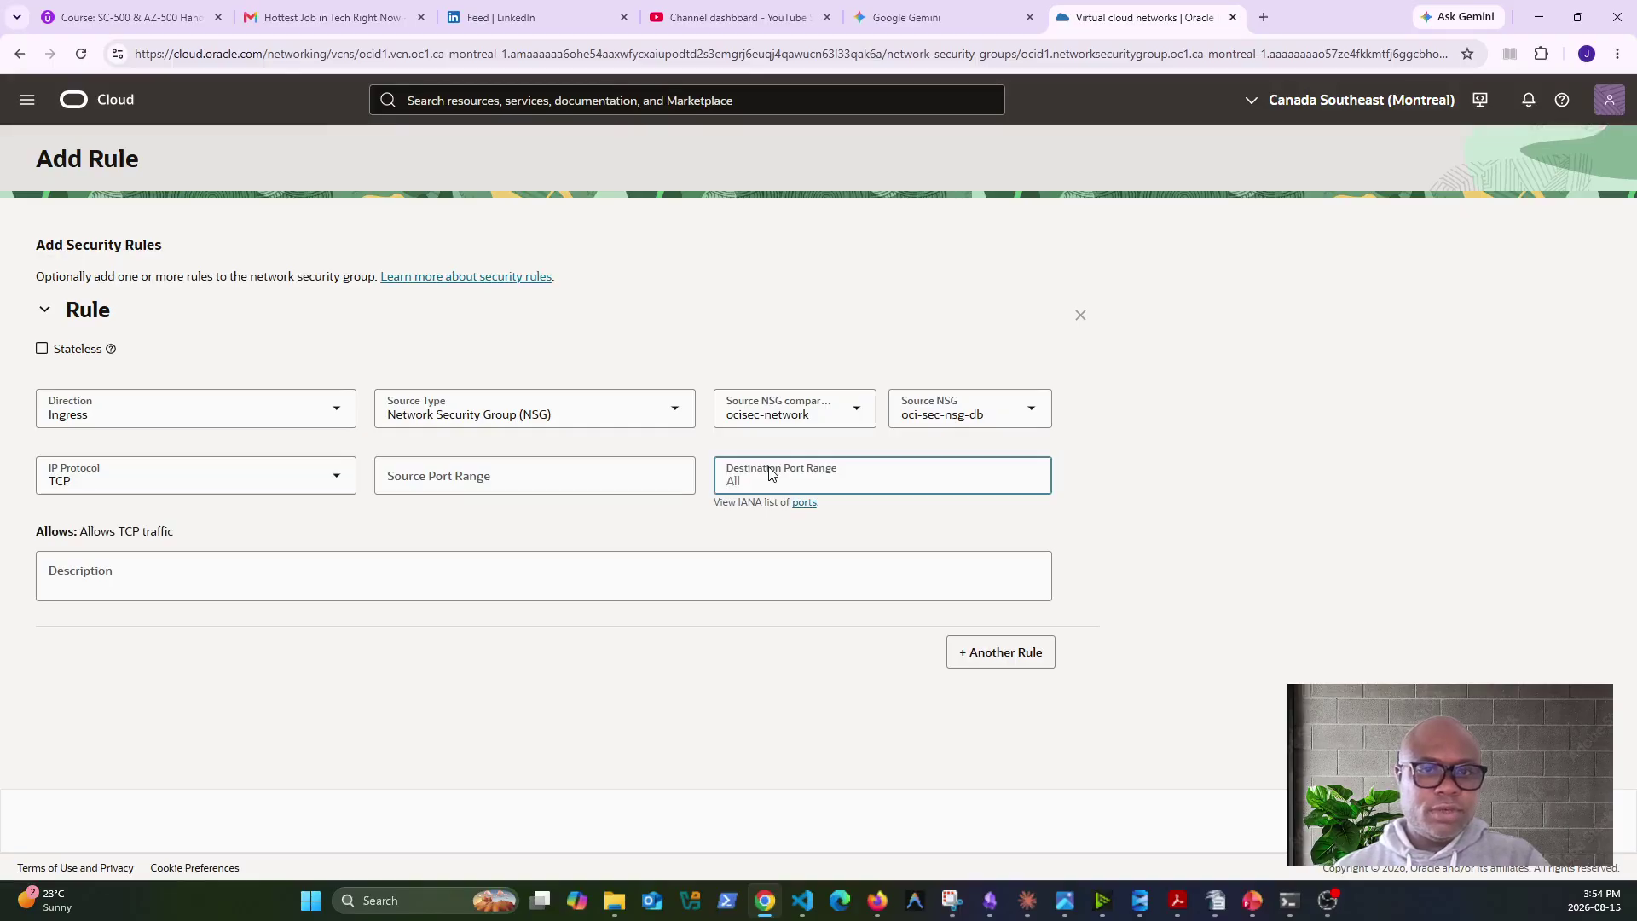
pyautogui.write('1521-')
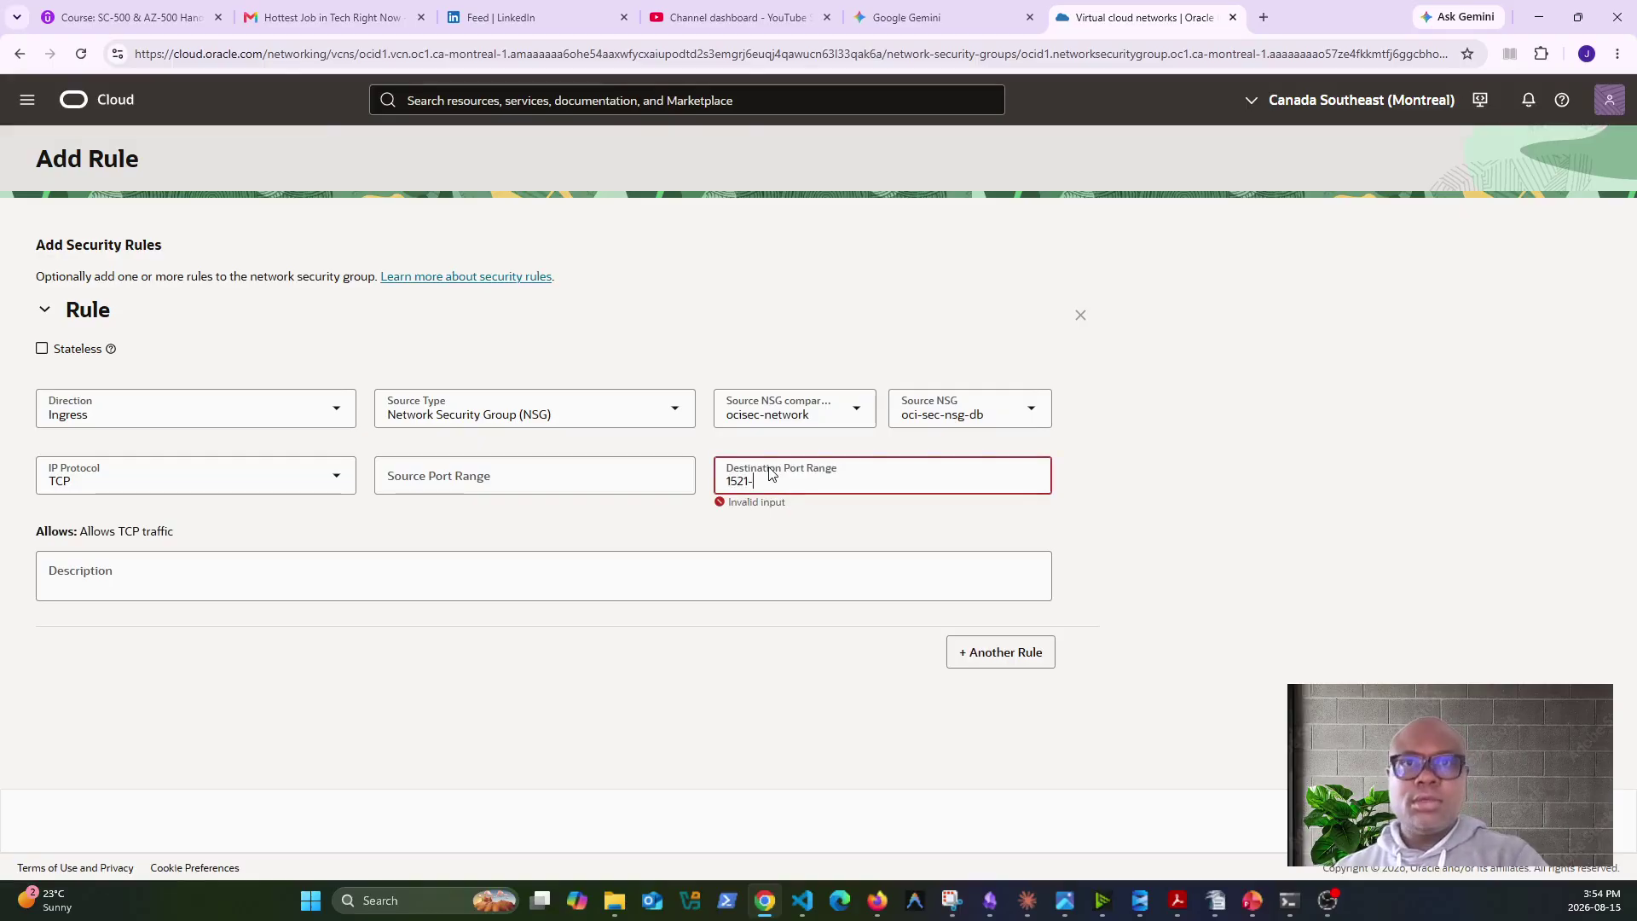
pyautogui.press('BackSpace')
pyautogui.write('1')
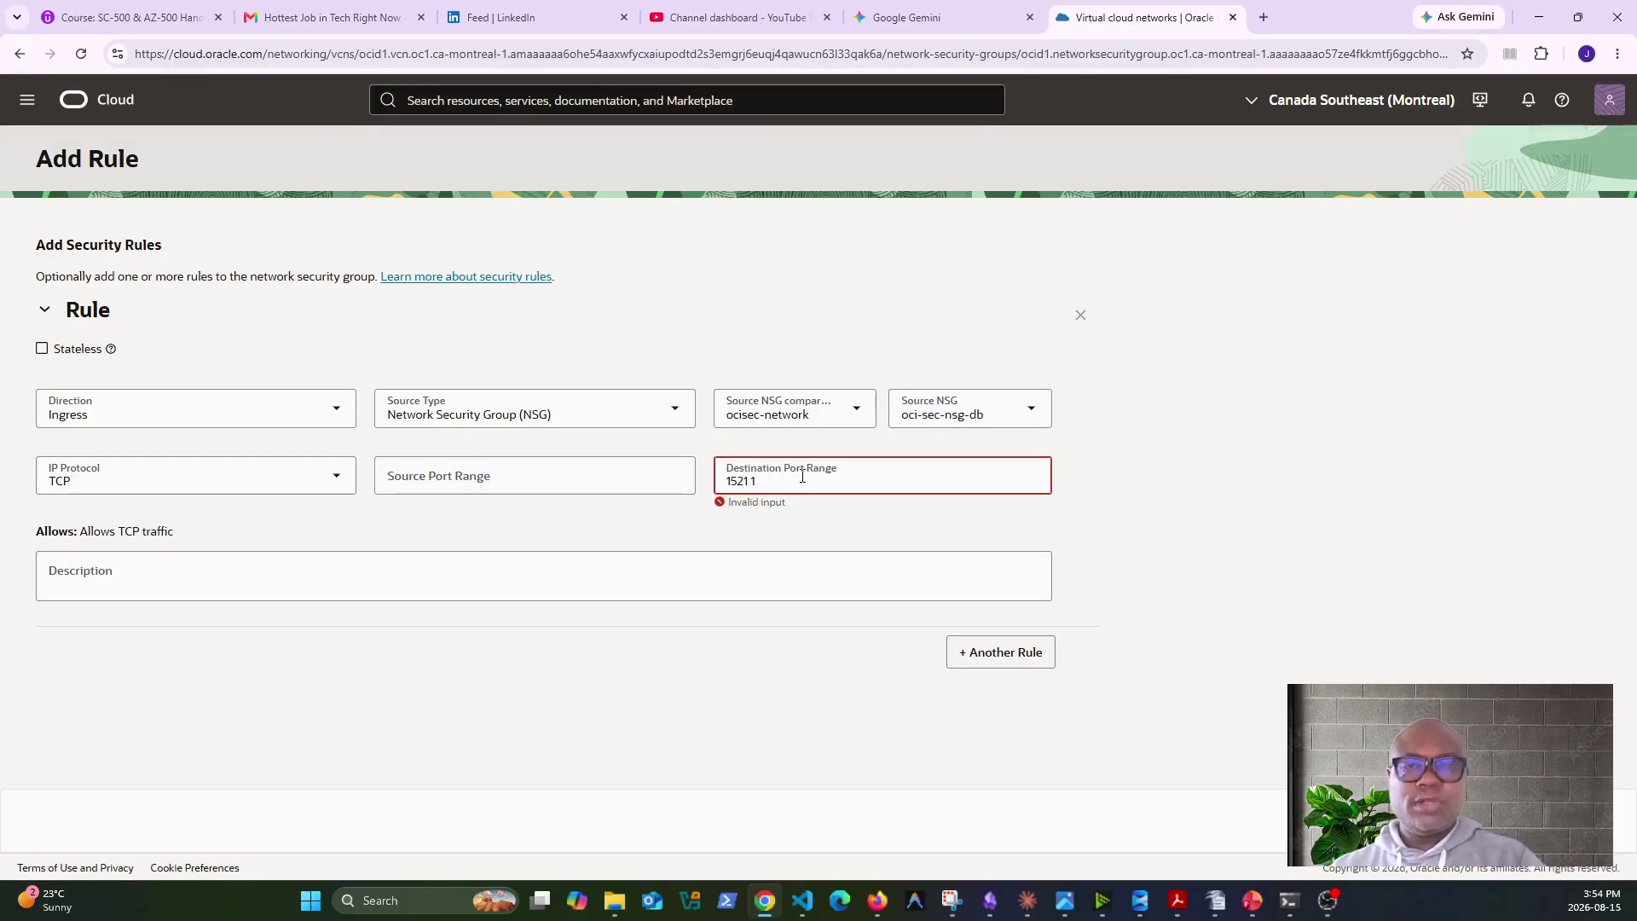
pyautogui.press('BackSpace')
pyautogui.press('BackSpace')
pyautogui.press('BackSpace')
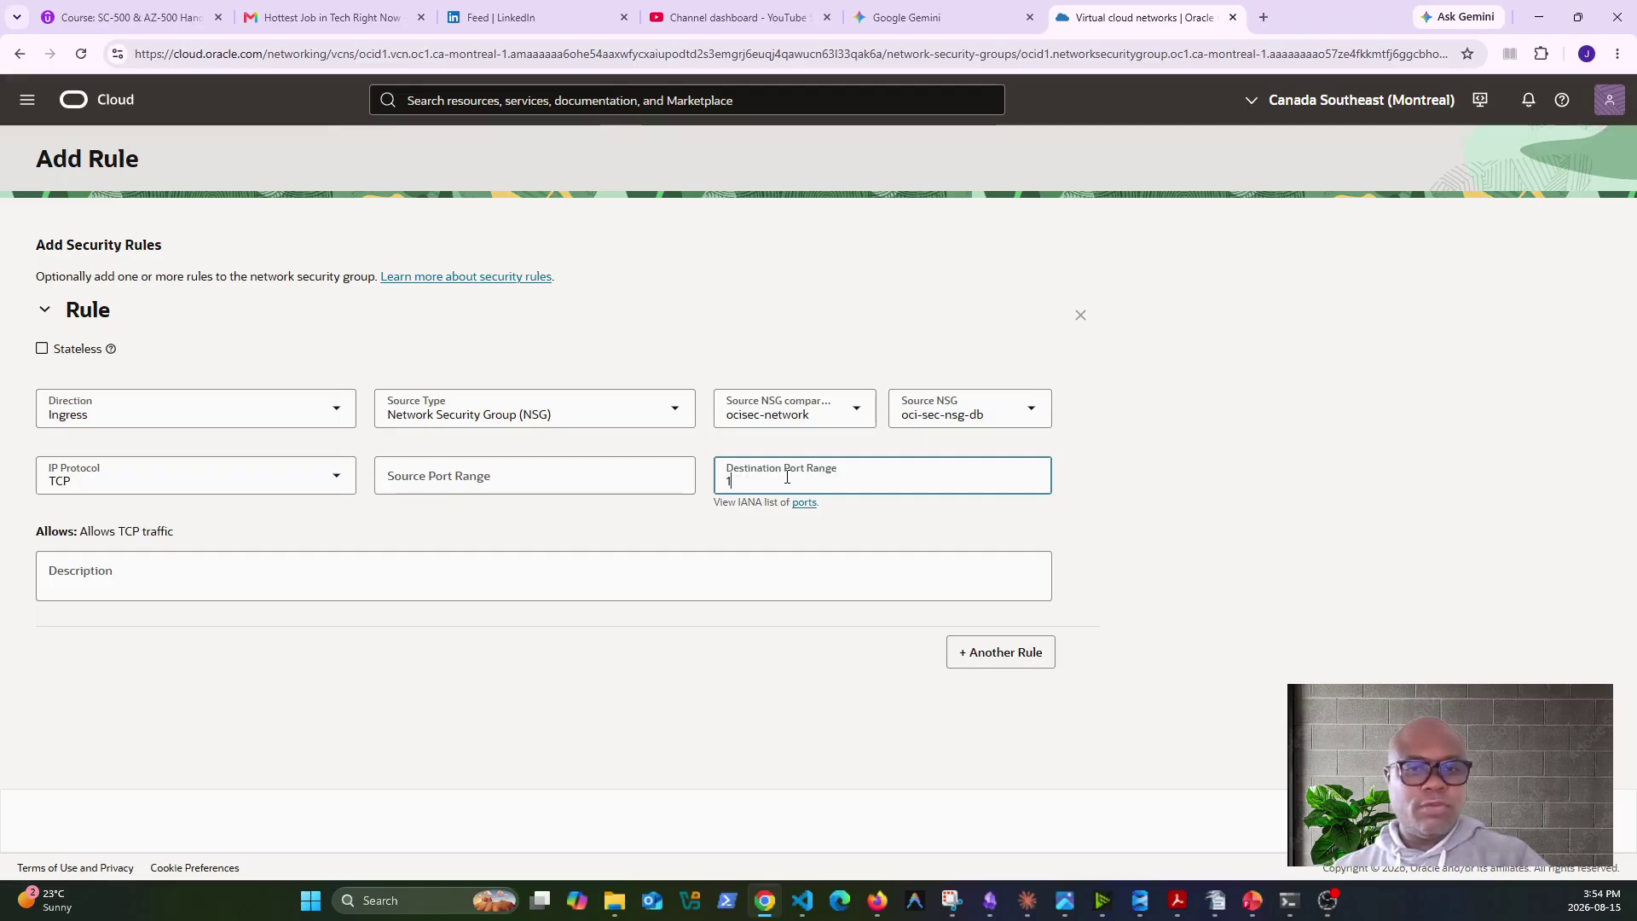
pyautogui.write('22')
pyautogui.click(1080, 522)
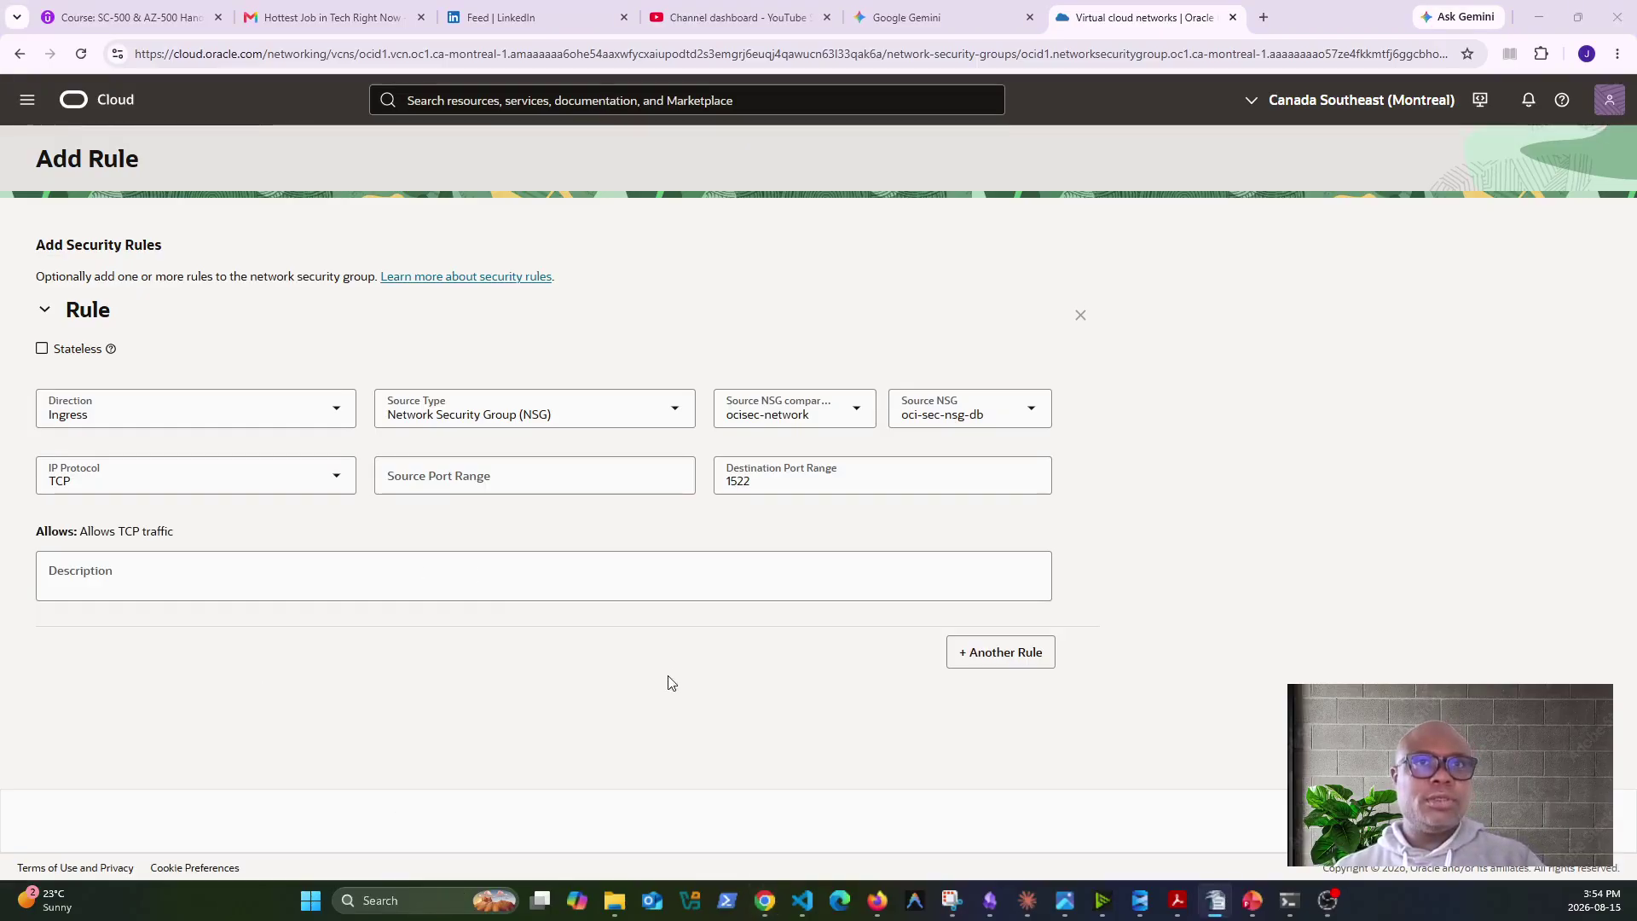
# Describe the ingress rule as "Oracle DB accepts only from app tier", without a number prefix, and set its source port range to 1521.
pyautogui.click(584, 581)
pyautogui.write('70. Oracle DB accepts only from app tier')
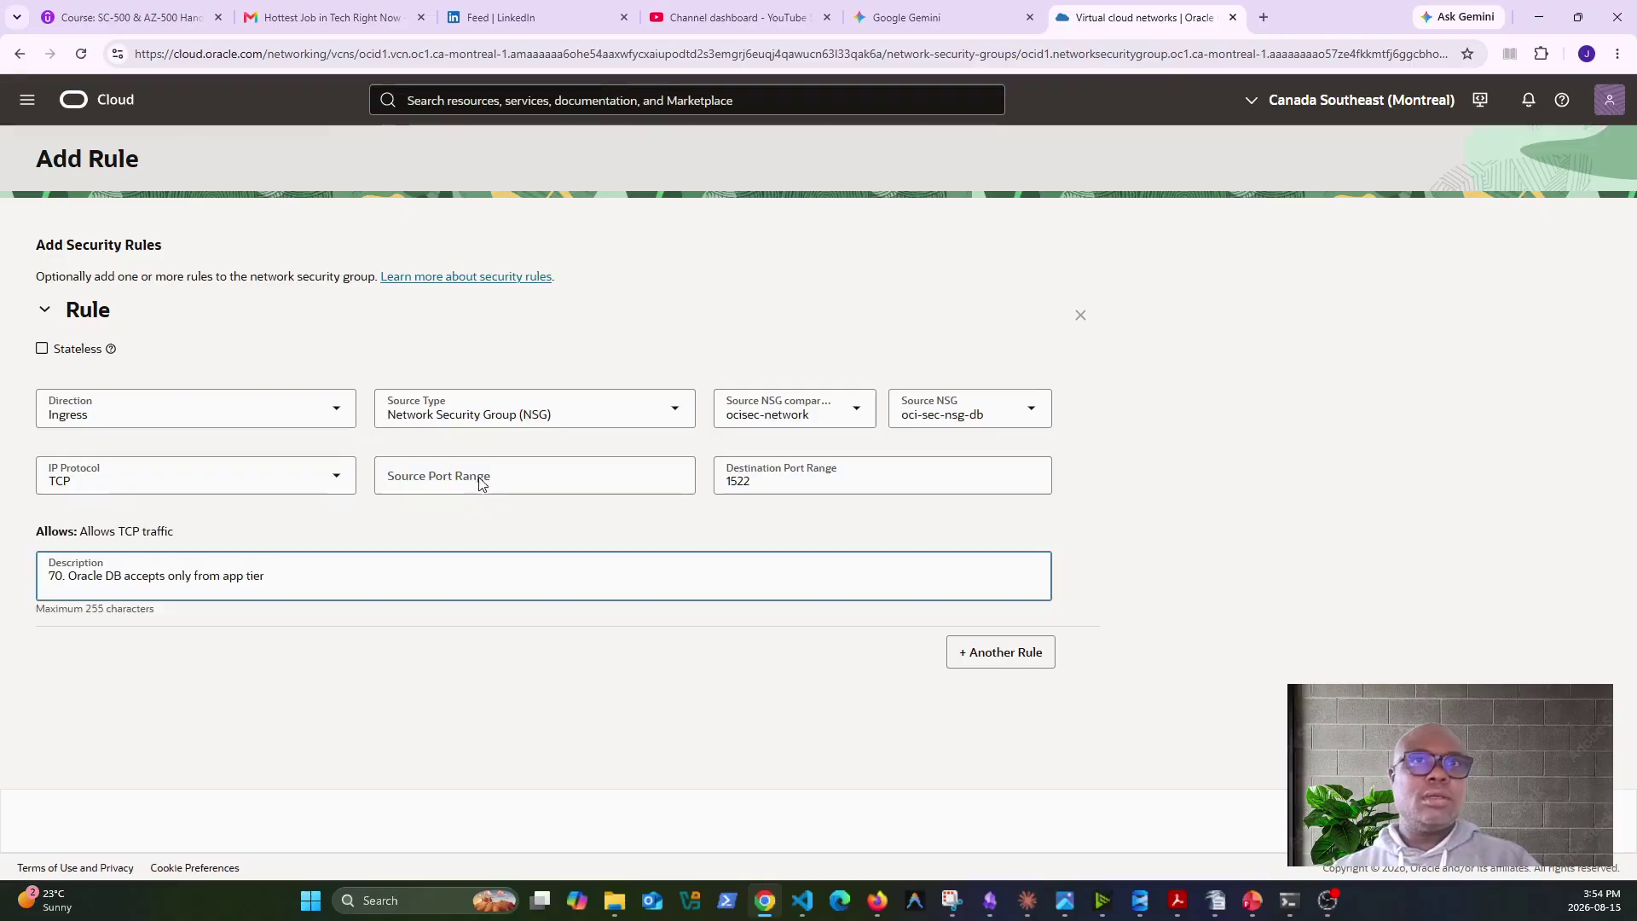
pyautogui.click(480, 473)
pyautogui.write('1521')
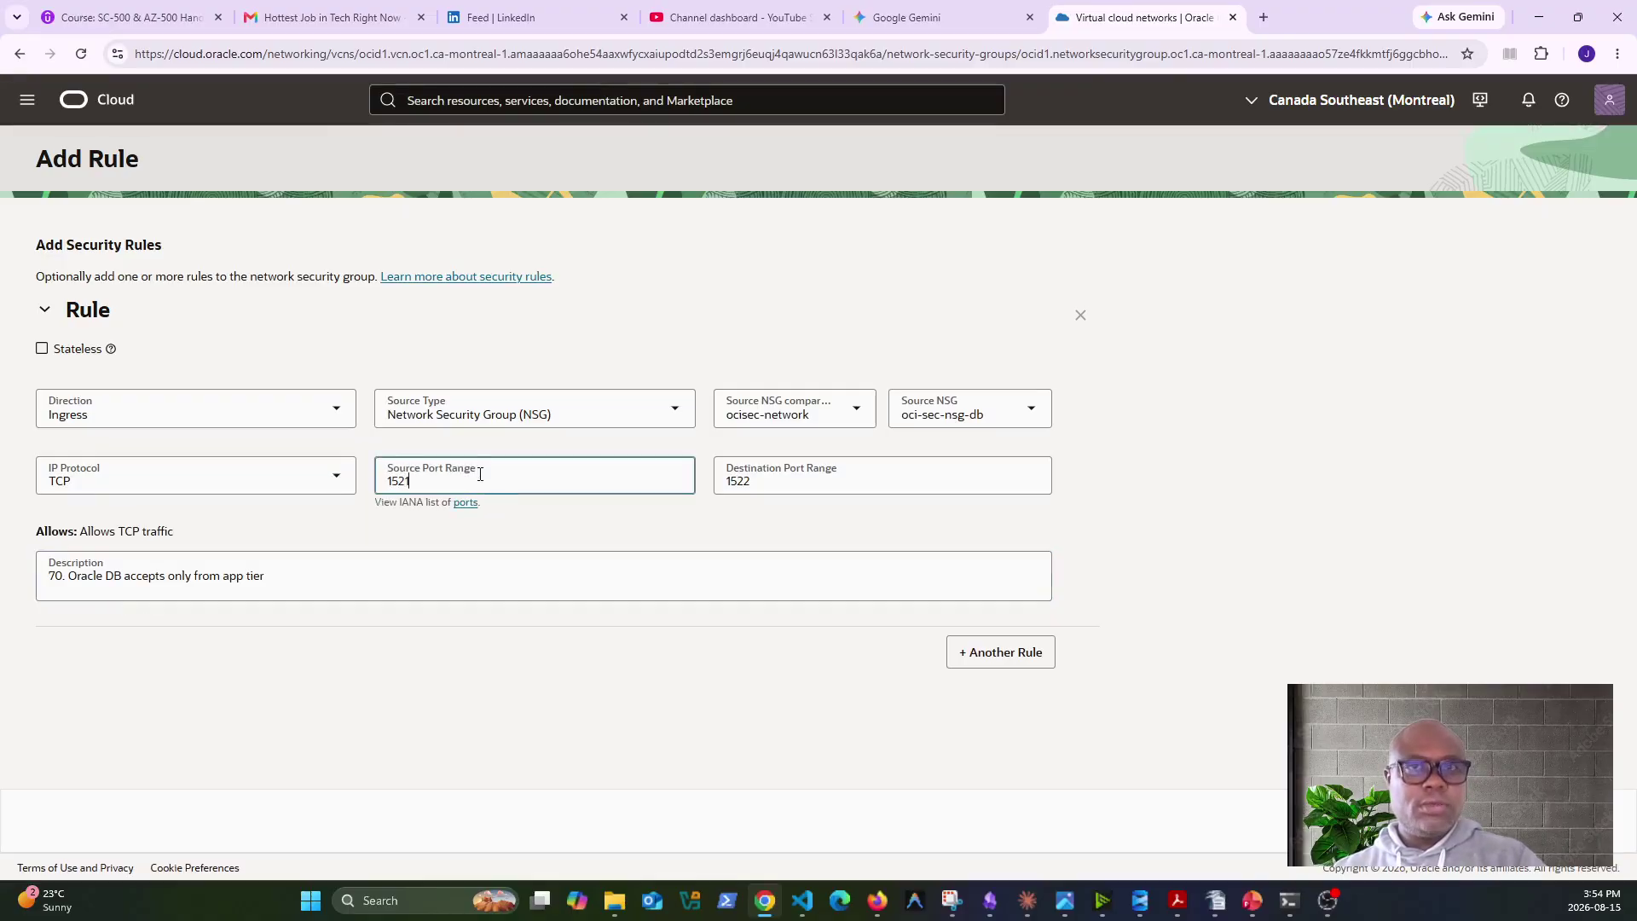
pyautogui.click(34, 580)
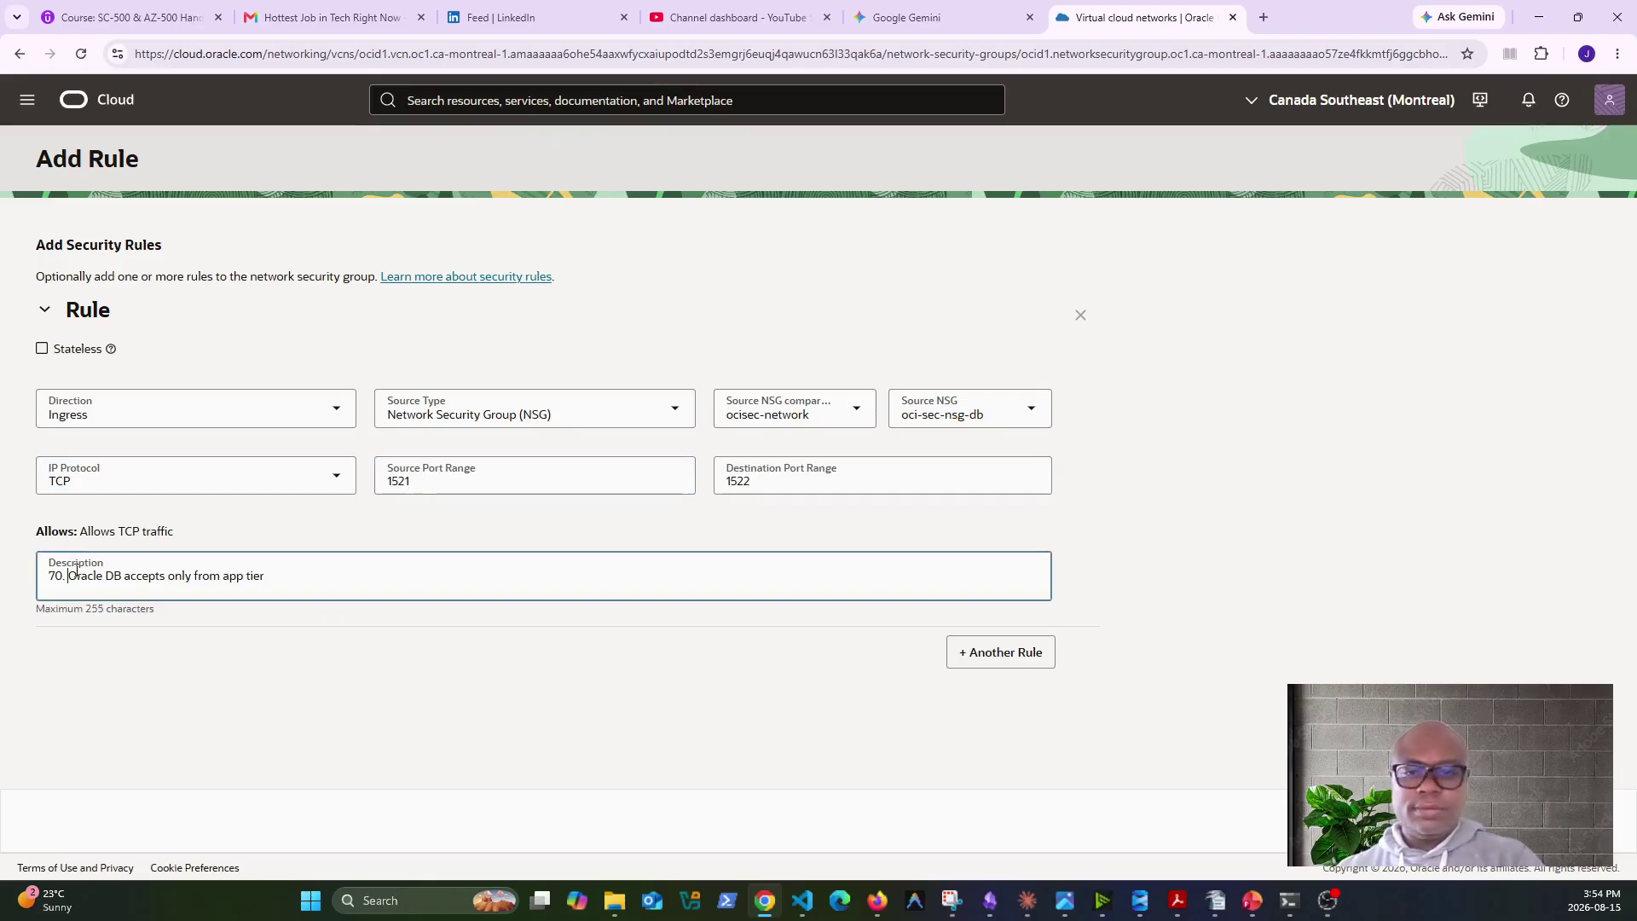
pyautogui.press('Delete')
pyautogui.press('Delete')
pyautogui.press('Delete')
pyautogui.press('Delete')
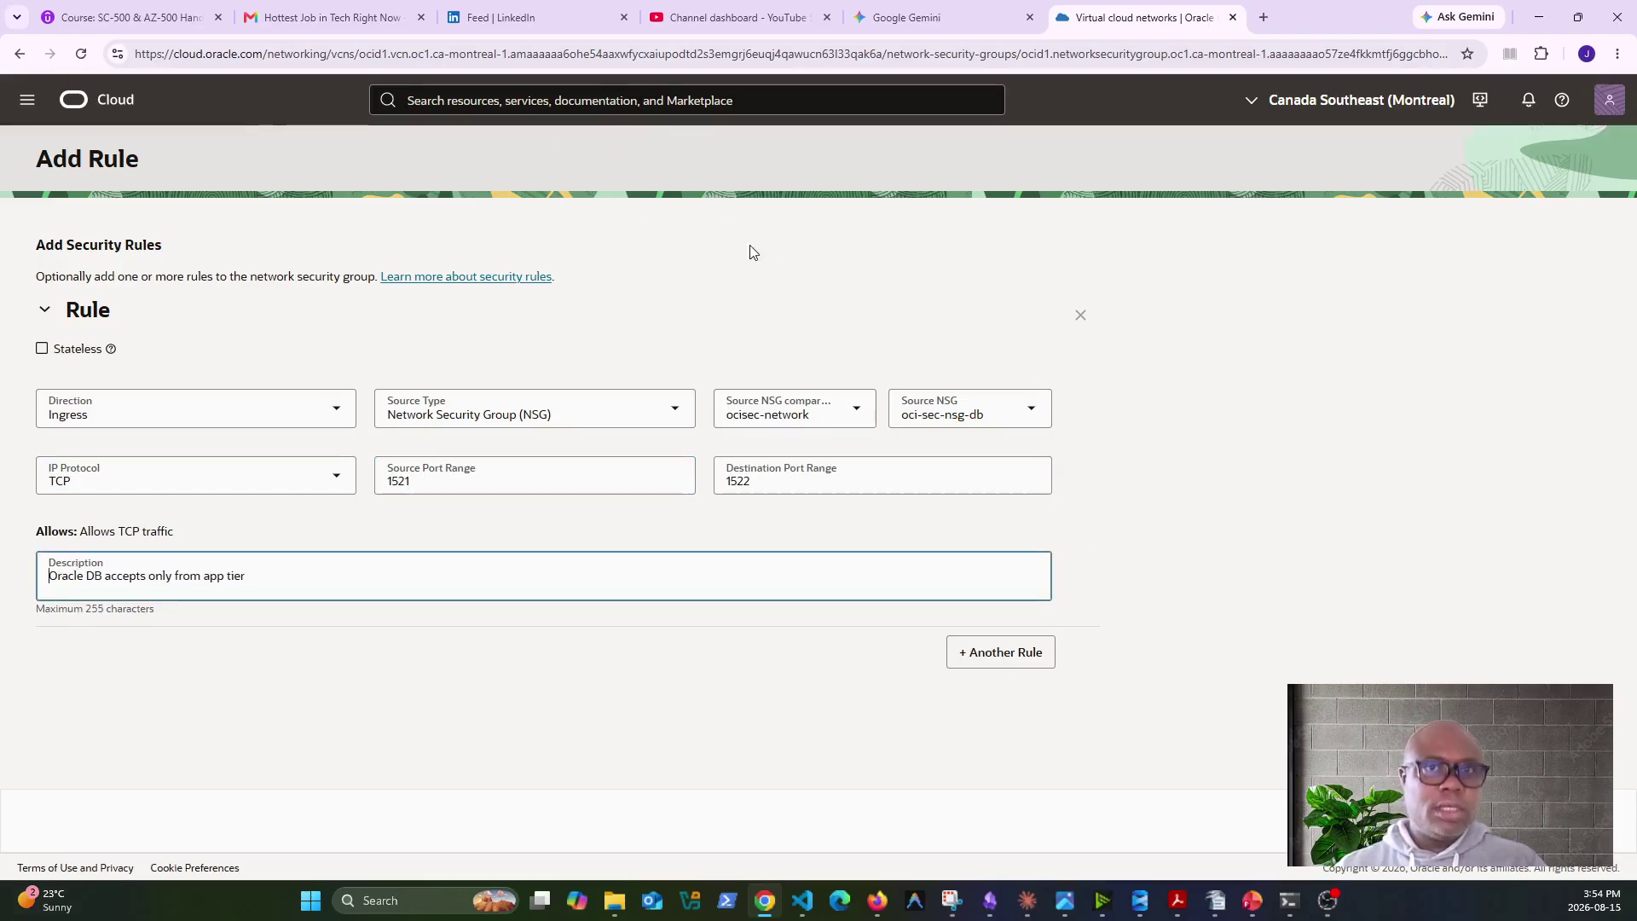
# Add another rule to the network security group with direction Egress and destination CIDR 0.0.0.0/0.
pyautogui.click(1001, 655)
pyautogui.scroll(-3, 1071, 582)
pyautogui.click(255, 512)
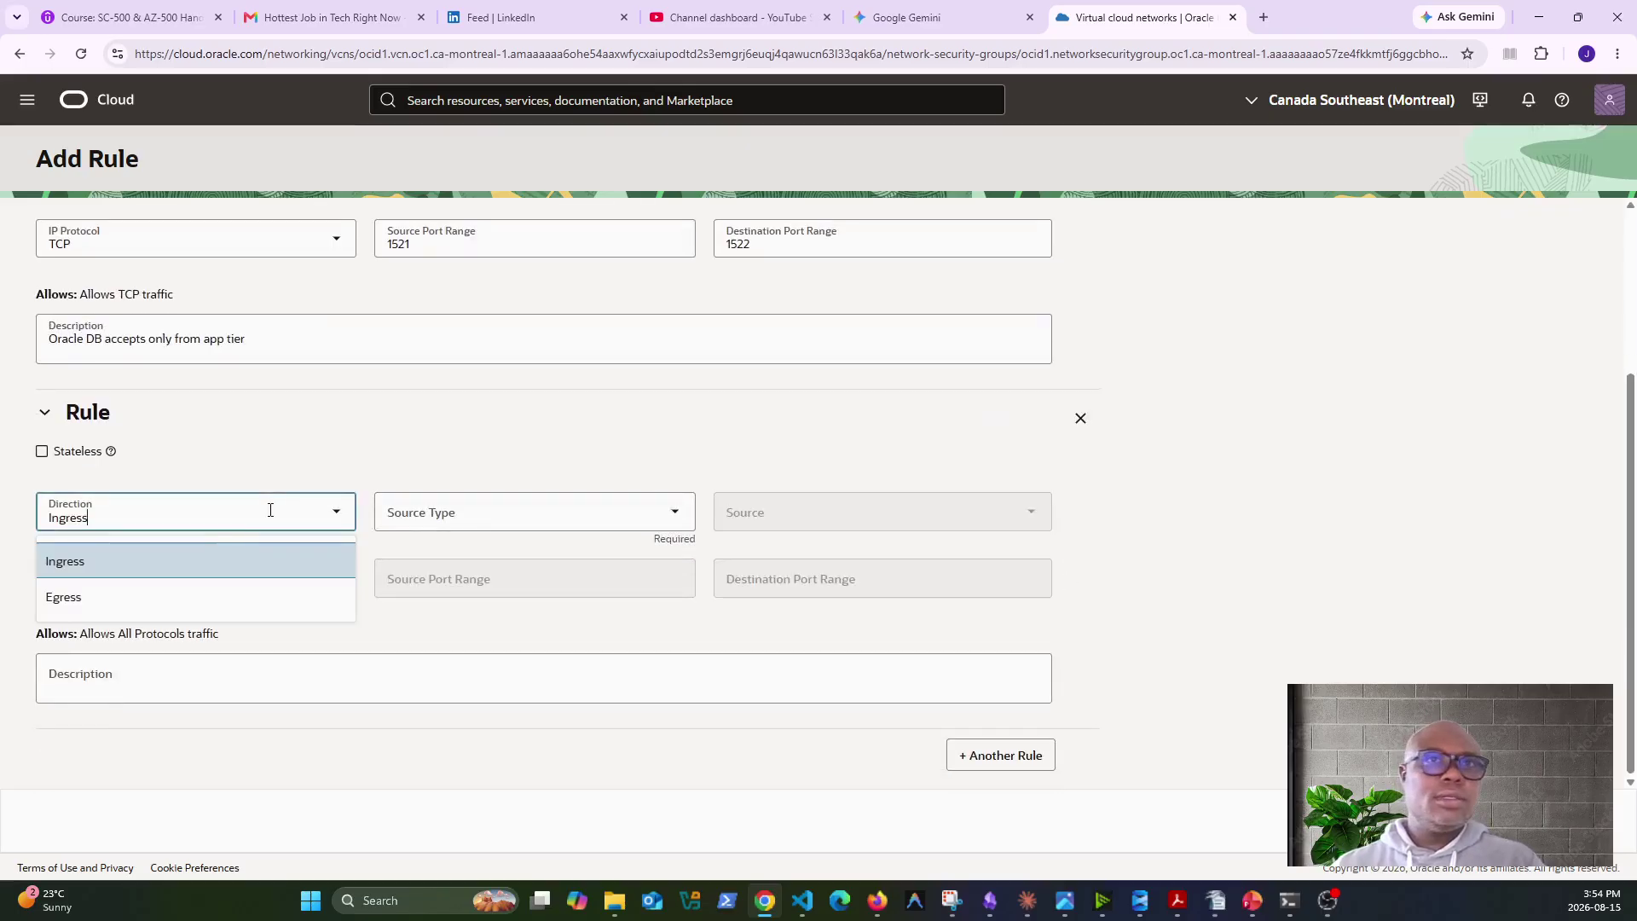
pyautogui.click(116, 596)
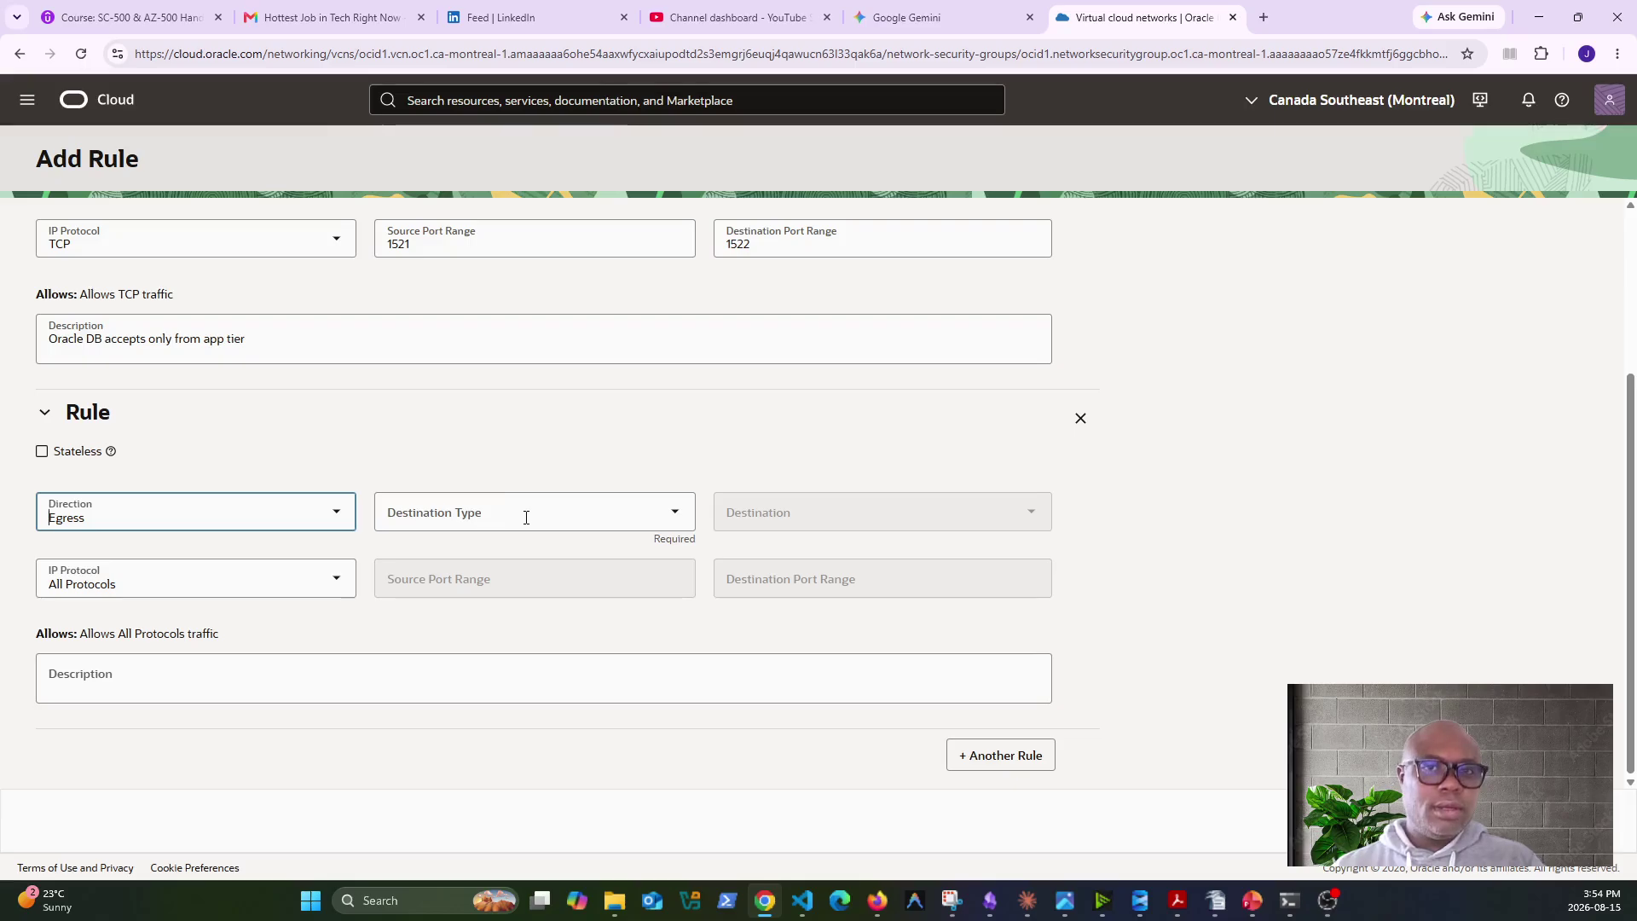
pyautogui.click(526, 518)
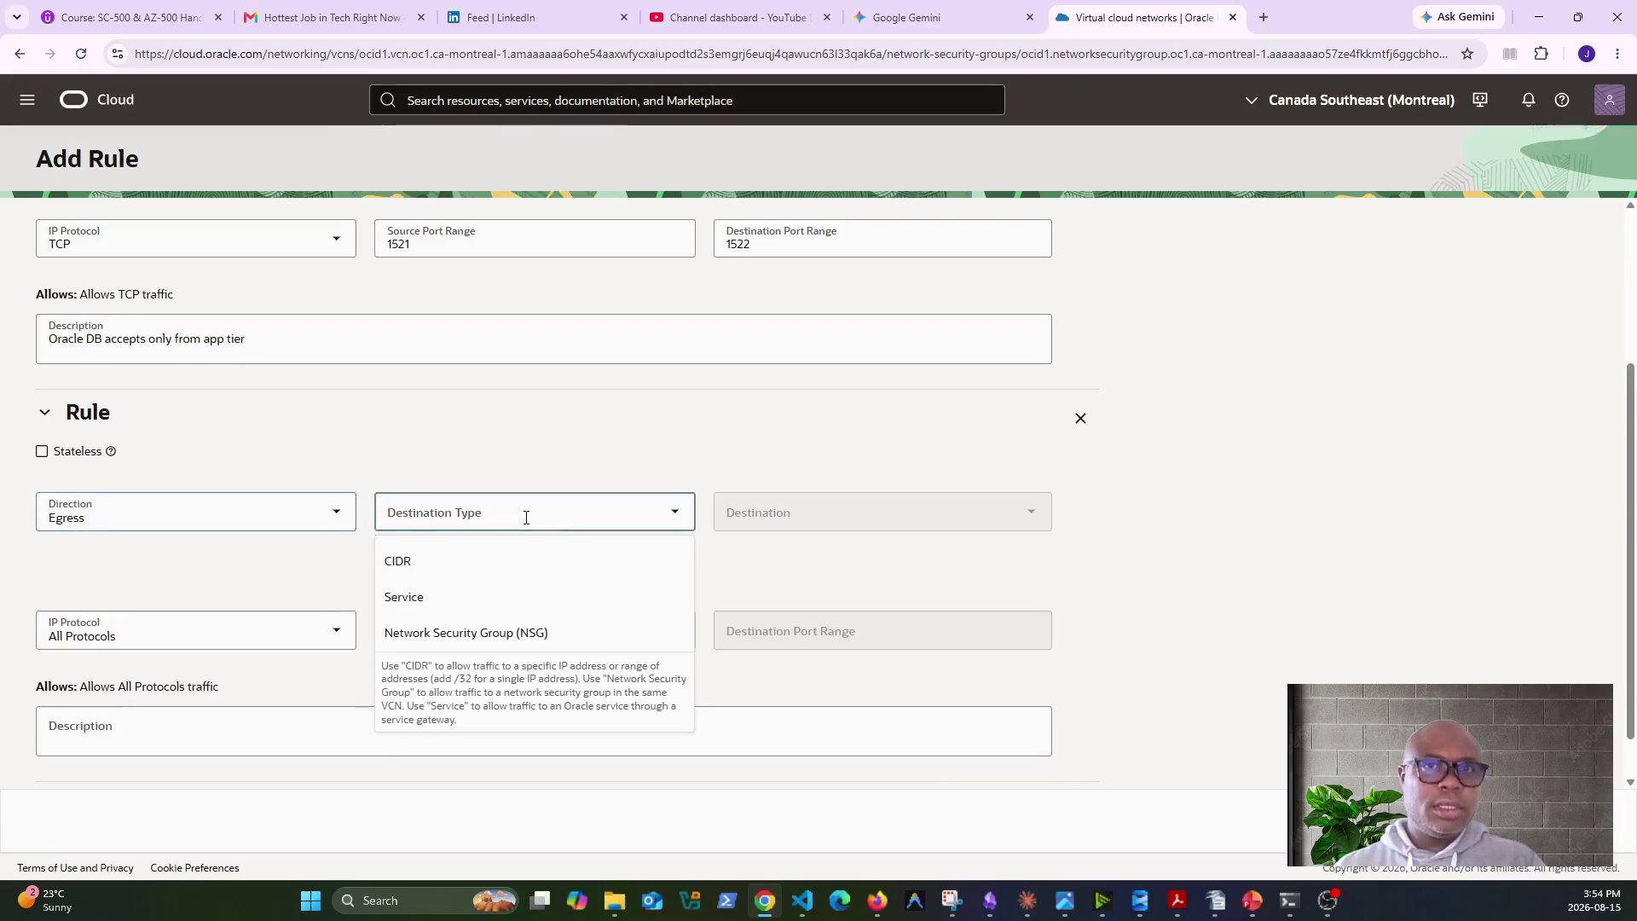
pyautogui.click(413, 570)
pyautogui.click(749, 512)
pyautogui.write('0')
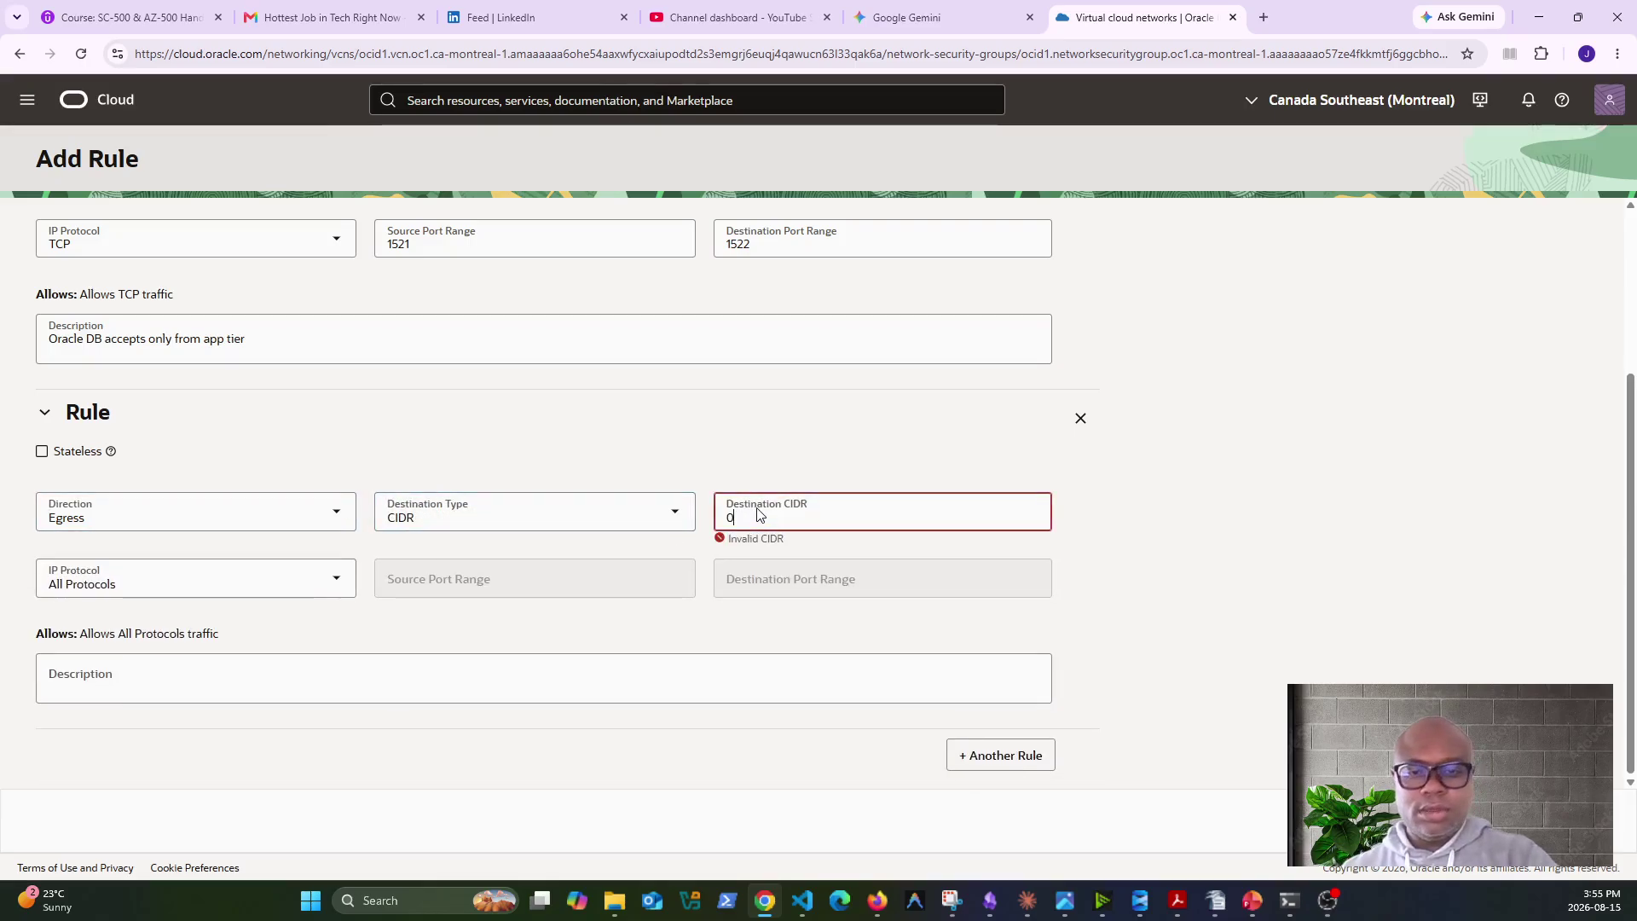
pyautogui.write('.0.0/0')
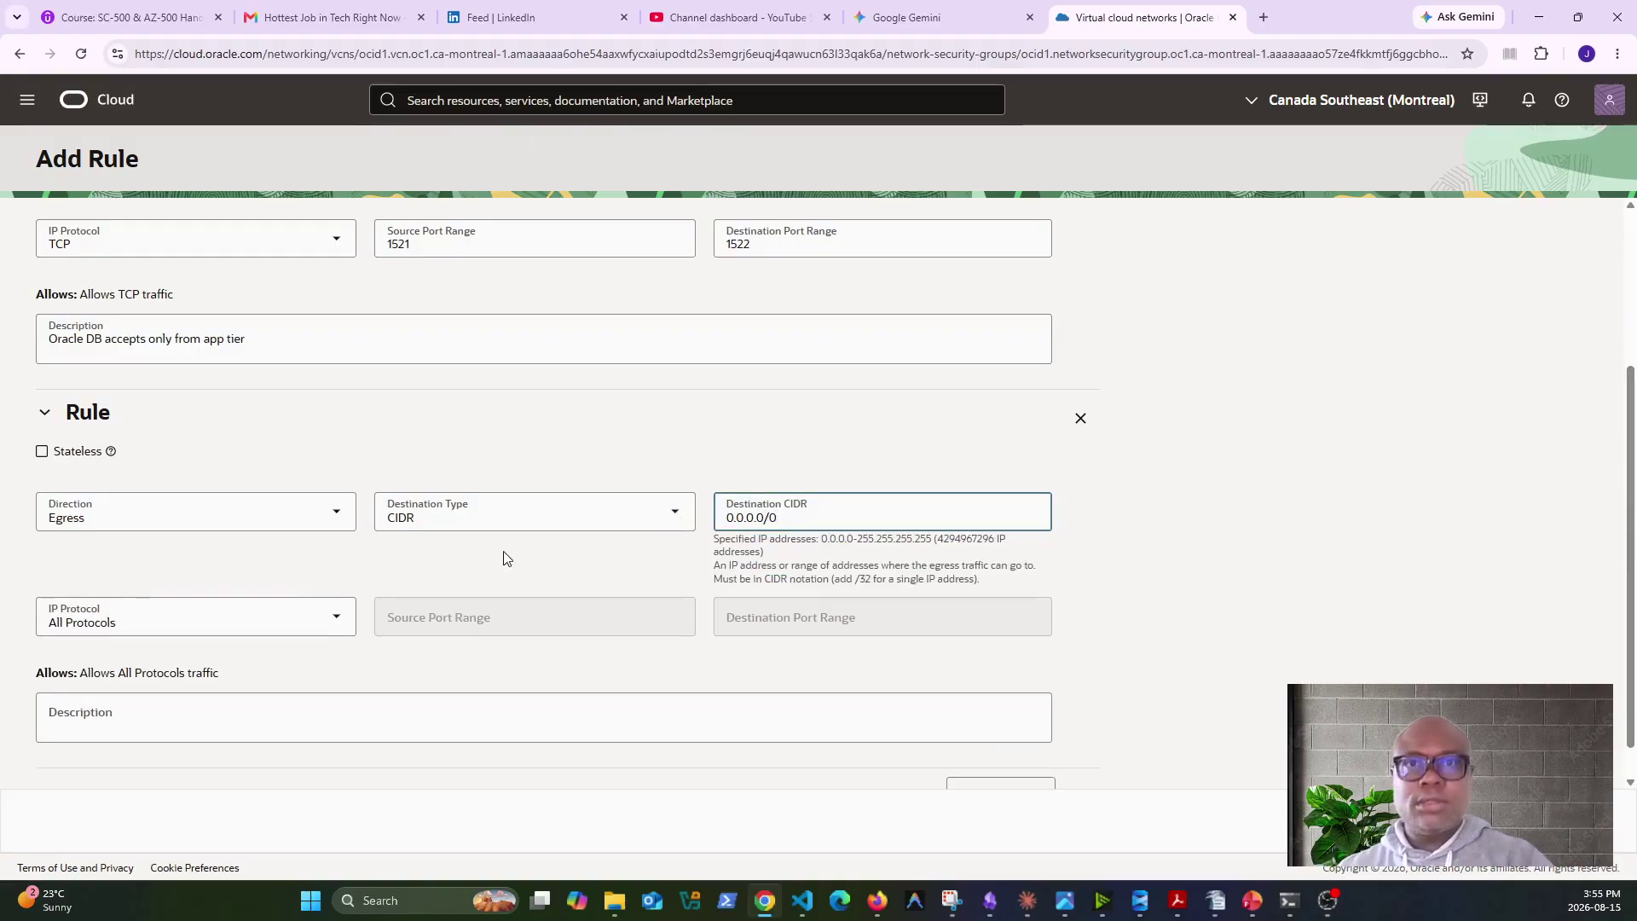
pyautogui.click(241, 629)
pyautogui.click(439, 639)
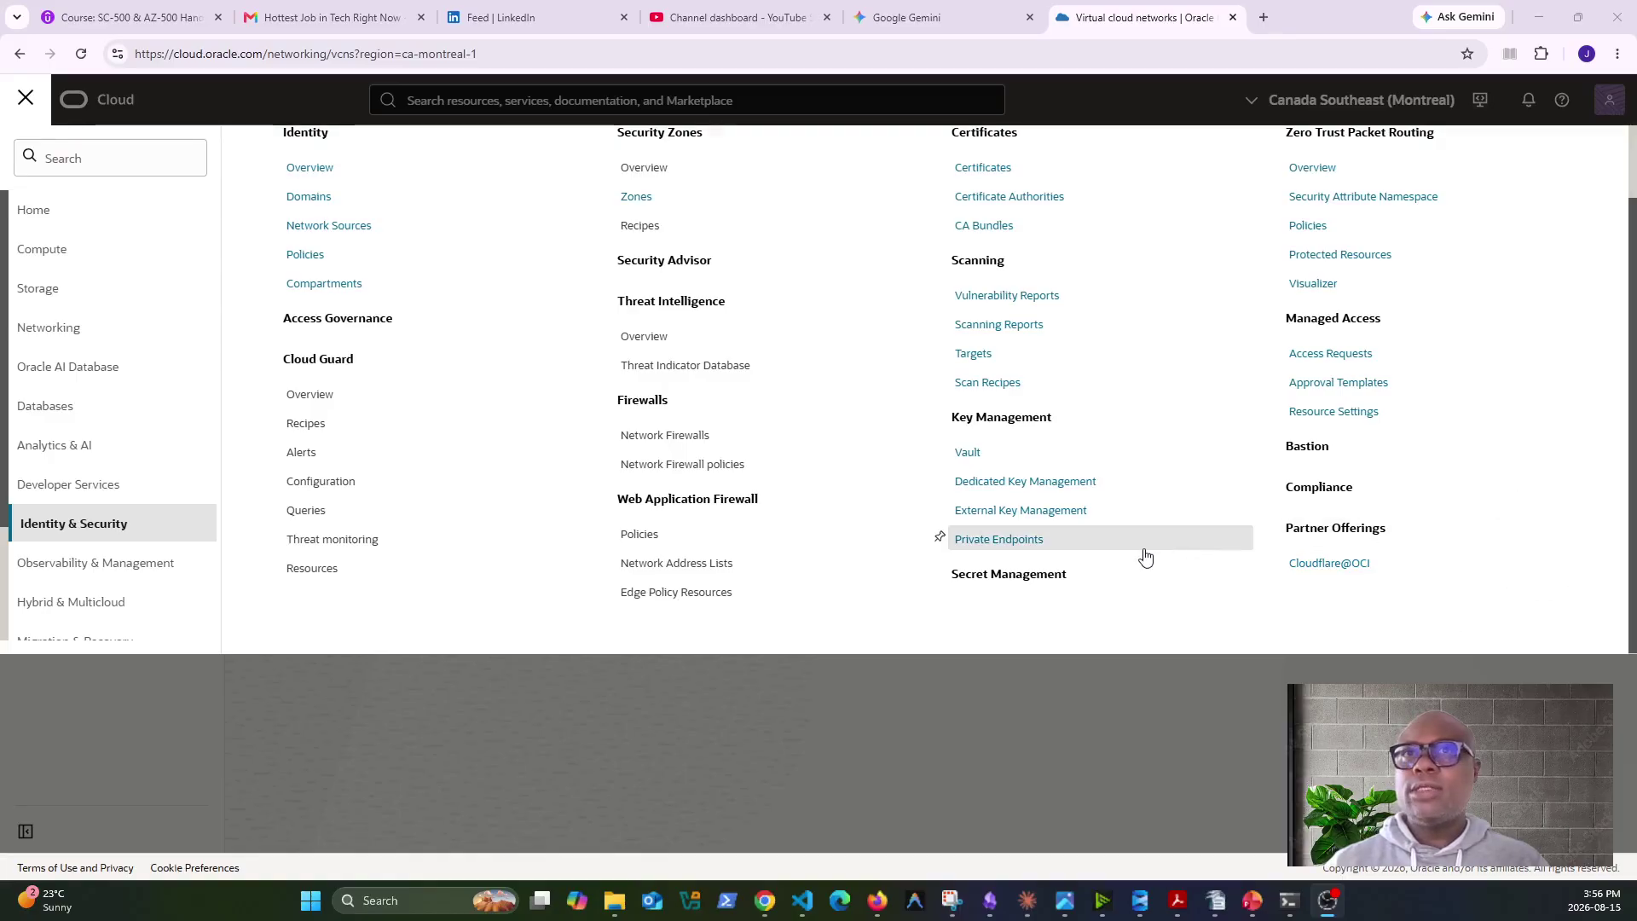
# Open the Bastion service under Identity & Security and start creating a bastion.
pyautogui.click(1313, 454)
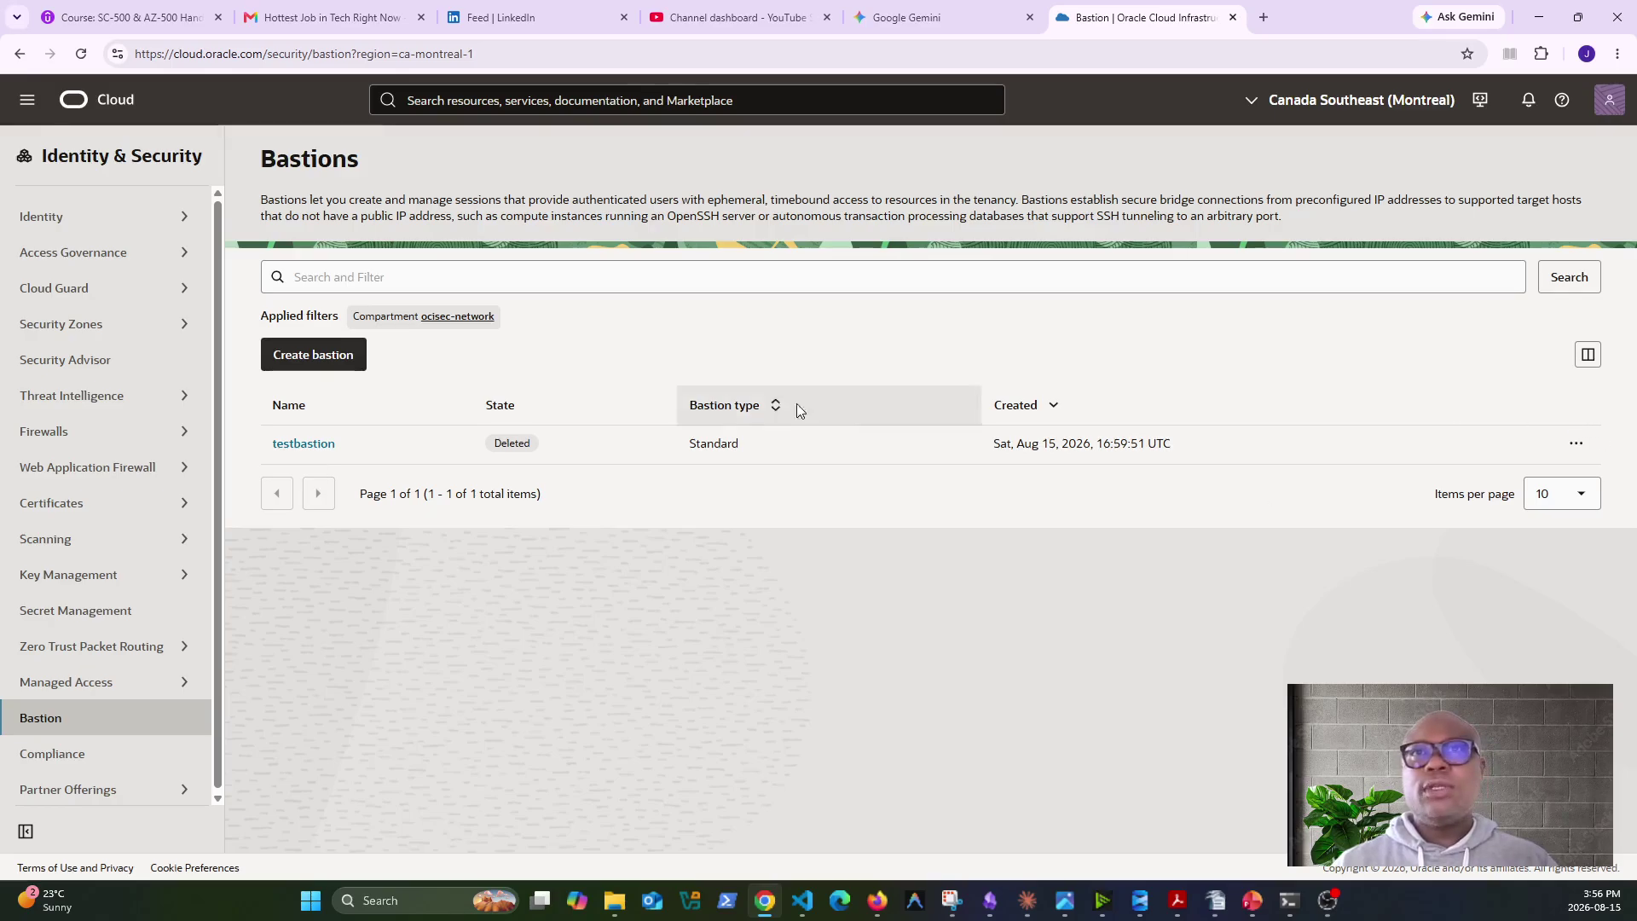
pyautogui.click(335, 353)
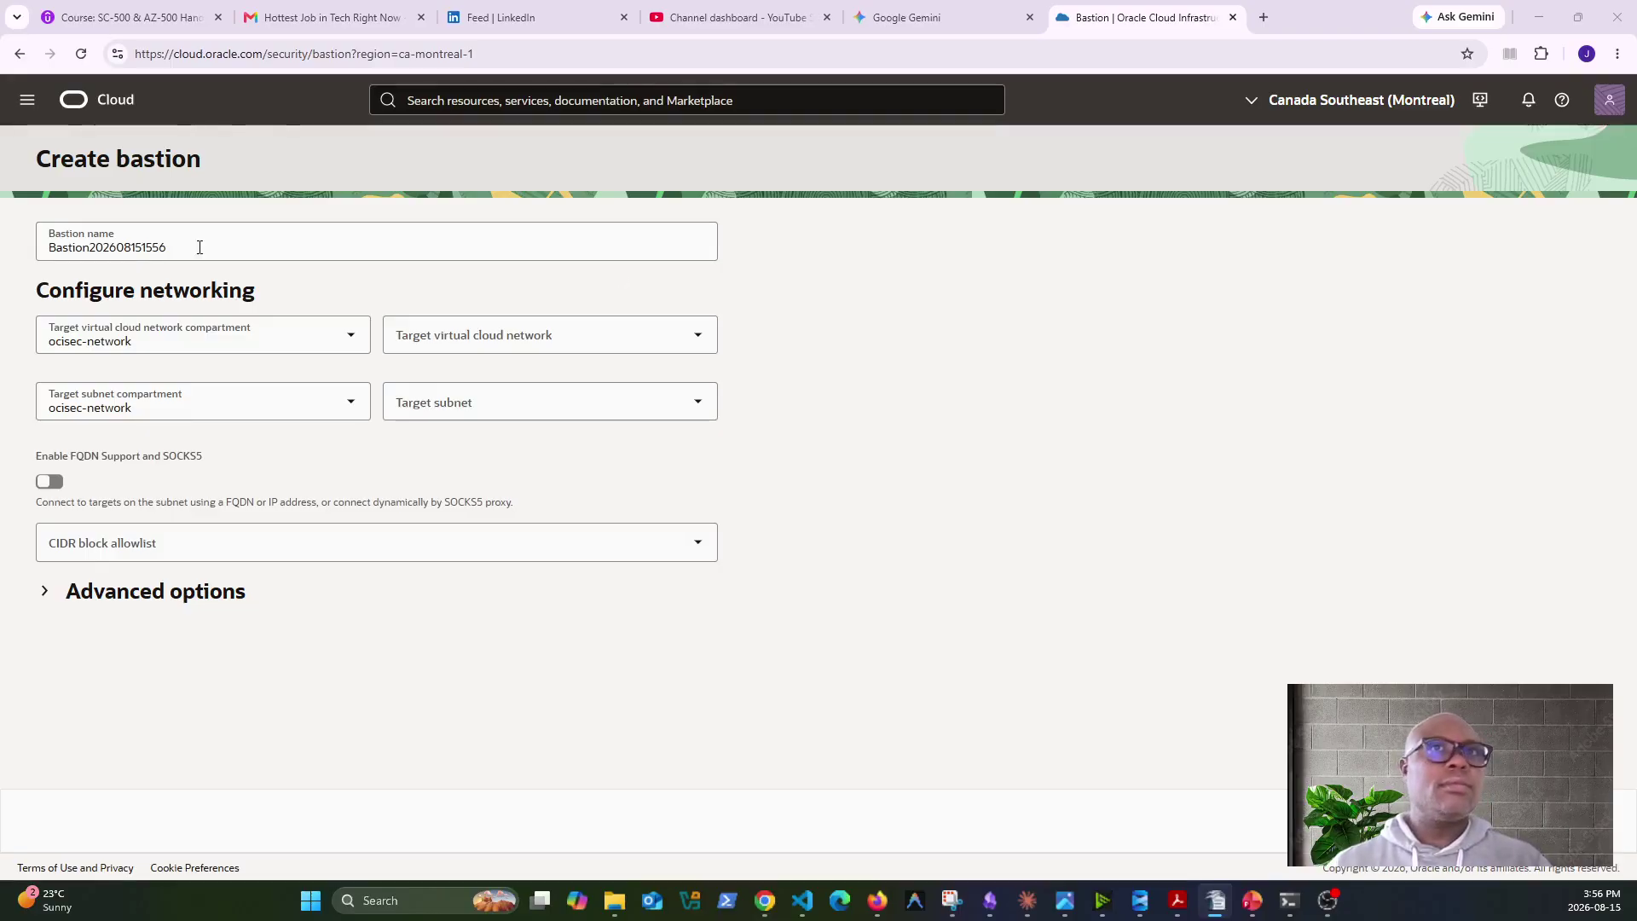
# Try the hyphenated bastion names oci-sec-bastion and ocisec-bastion.
pyautogui.moveTo(197, 247); pyautogui.dragTo(2, 273)
pyautogui.write('12. oci-sec-bastion')
pyautogui.click(70, 250)
pyautogui.press('BackSpace')
pyautogui.press('BackSpace')
pyautogui.press('BackSpace')
pyautogui.press('BackSpace')
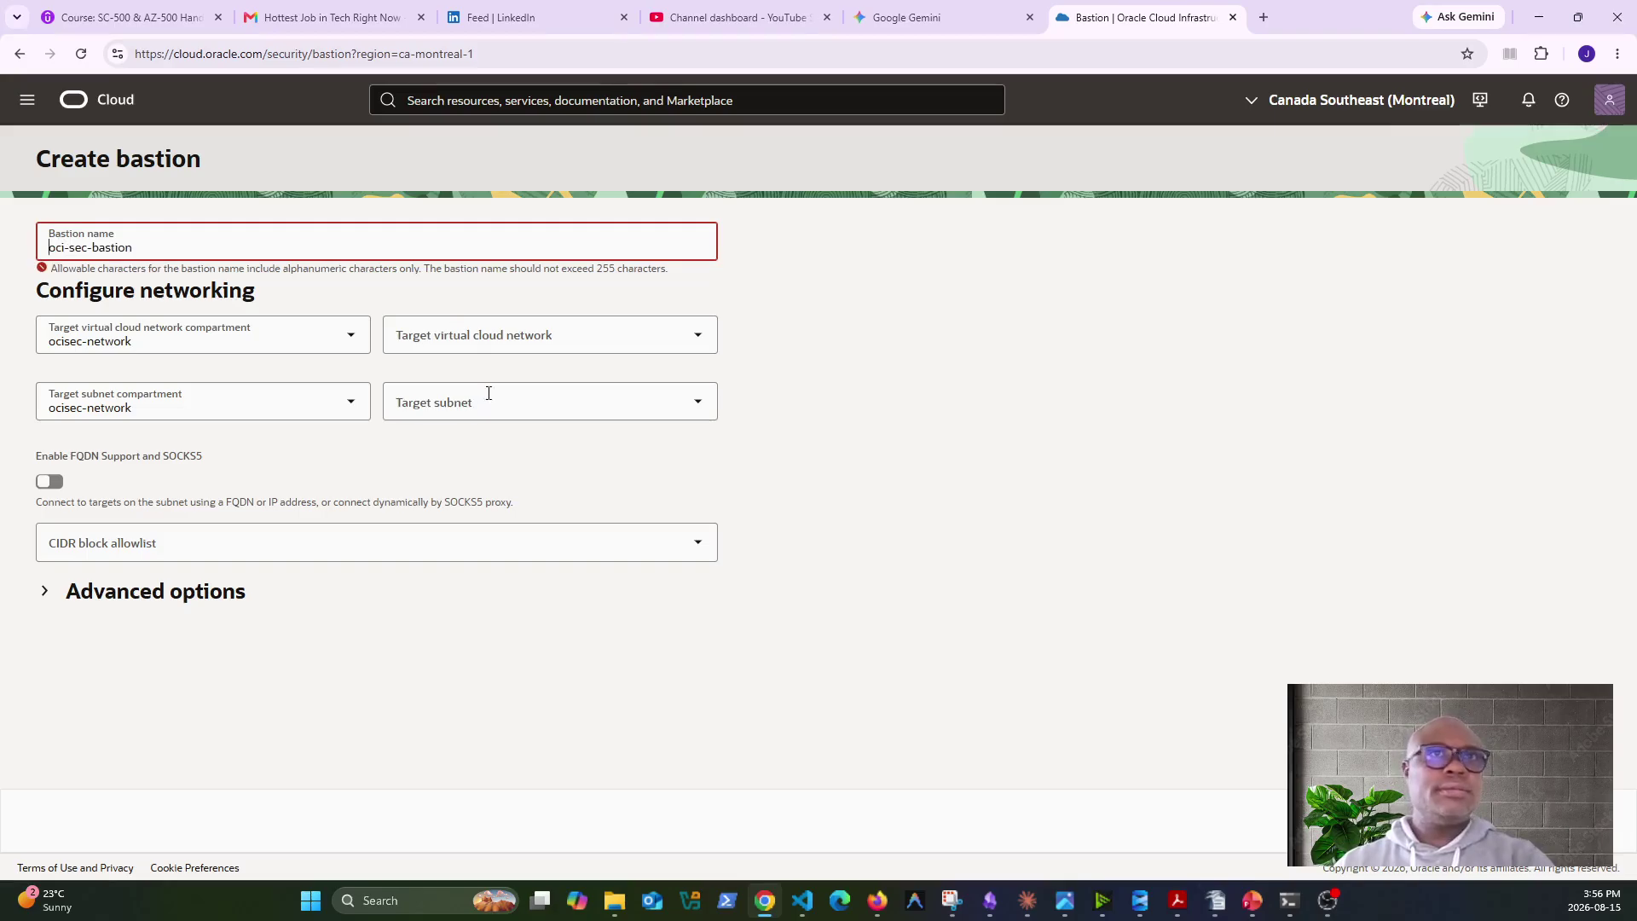
pyautogui.click(490, 386)
pyautogui.click(69, 249)
pyautogui.press('Delete')
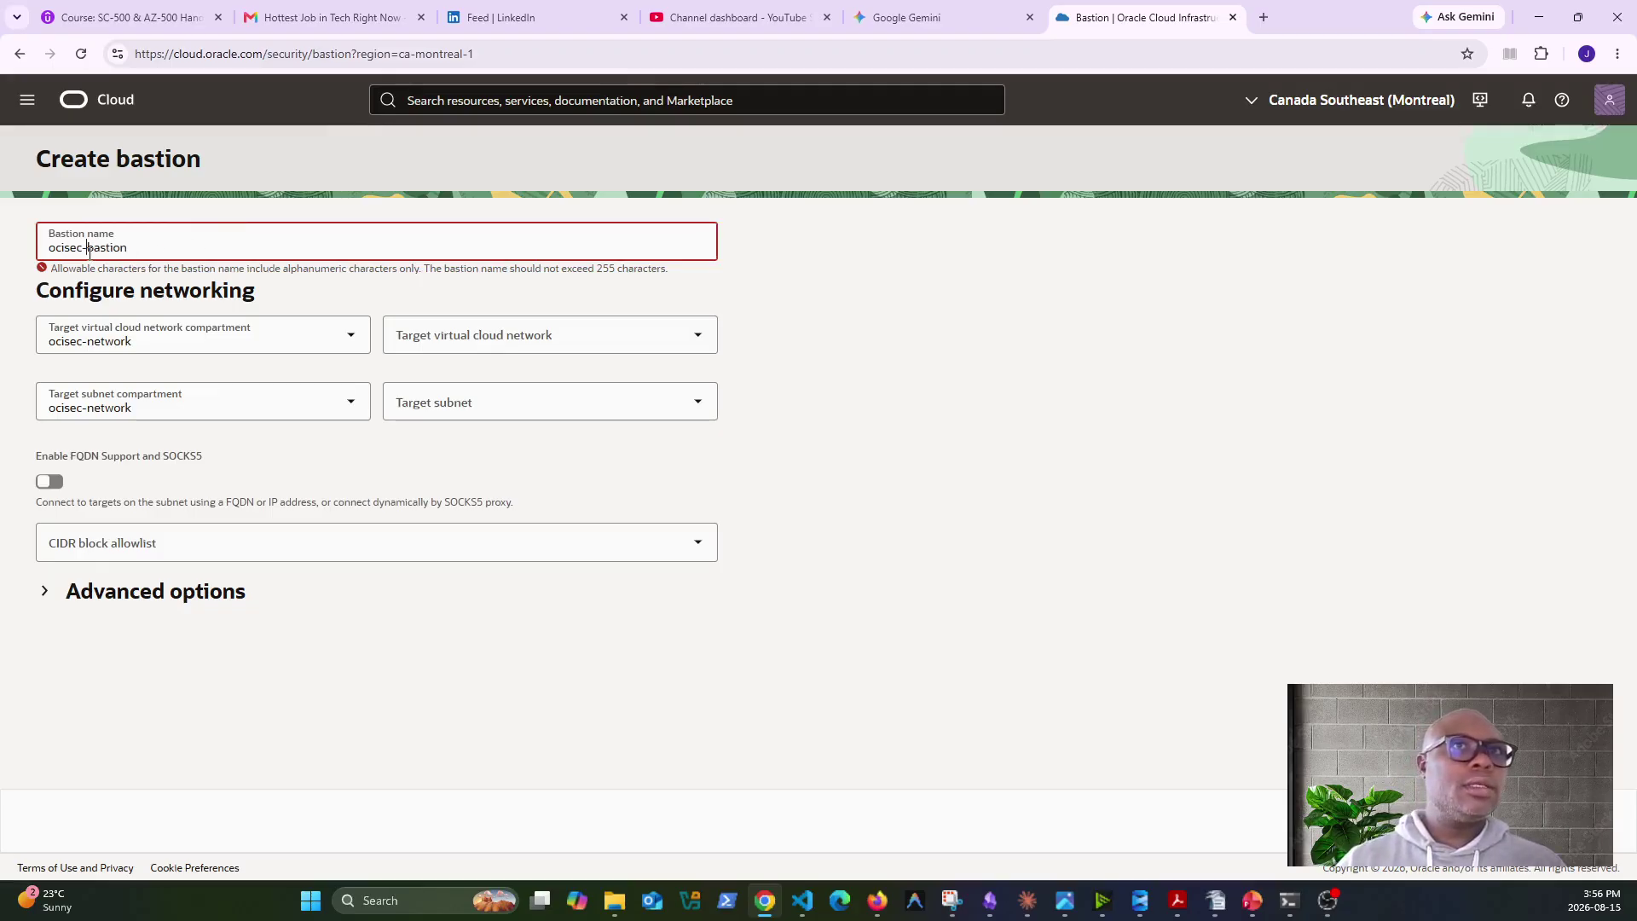
# Replace the whole bastion name with secbastion.
pyautogui.click(160, 234)
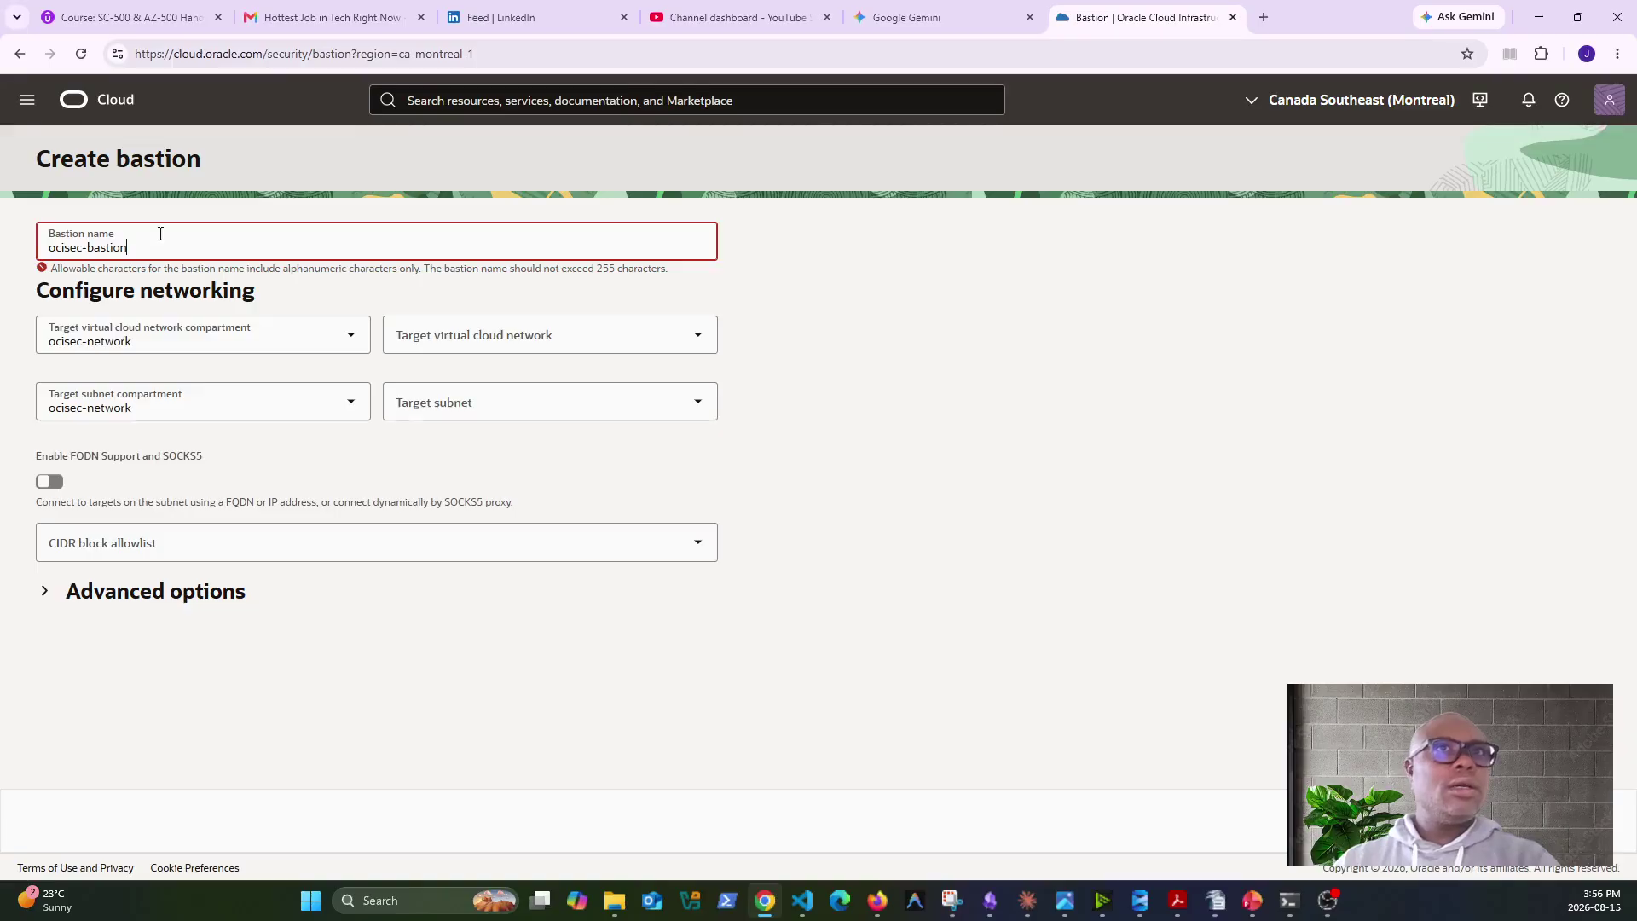
pyautogui.press('BackSpace')
pyautogui.press('BackSpace')
pyautogui.press('BackSpace')
pyautogui.press('BackSpace')
pyautogui.press('BackSpace')
pyautogui.press('BackSpace')
pyautogui.press('BackSpace')
pyautogui.press('BackSpace')
pyautogui.press('BackSpace')
pyautogui.press('BackSpace')
pyautogui.press('BackSpace')
pyautogui.press('BackSpace')
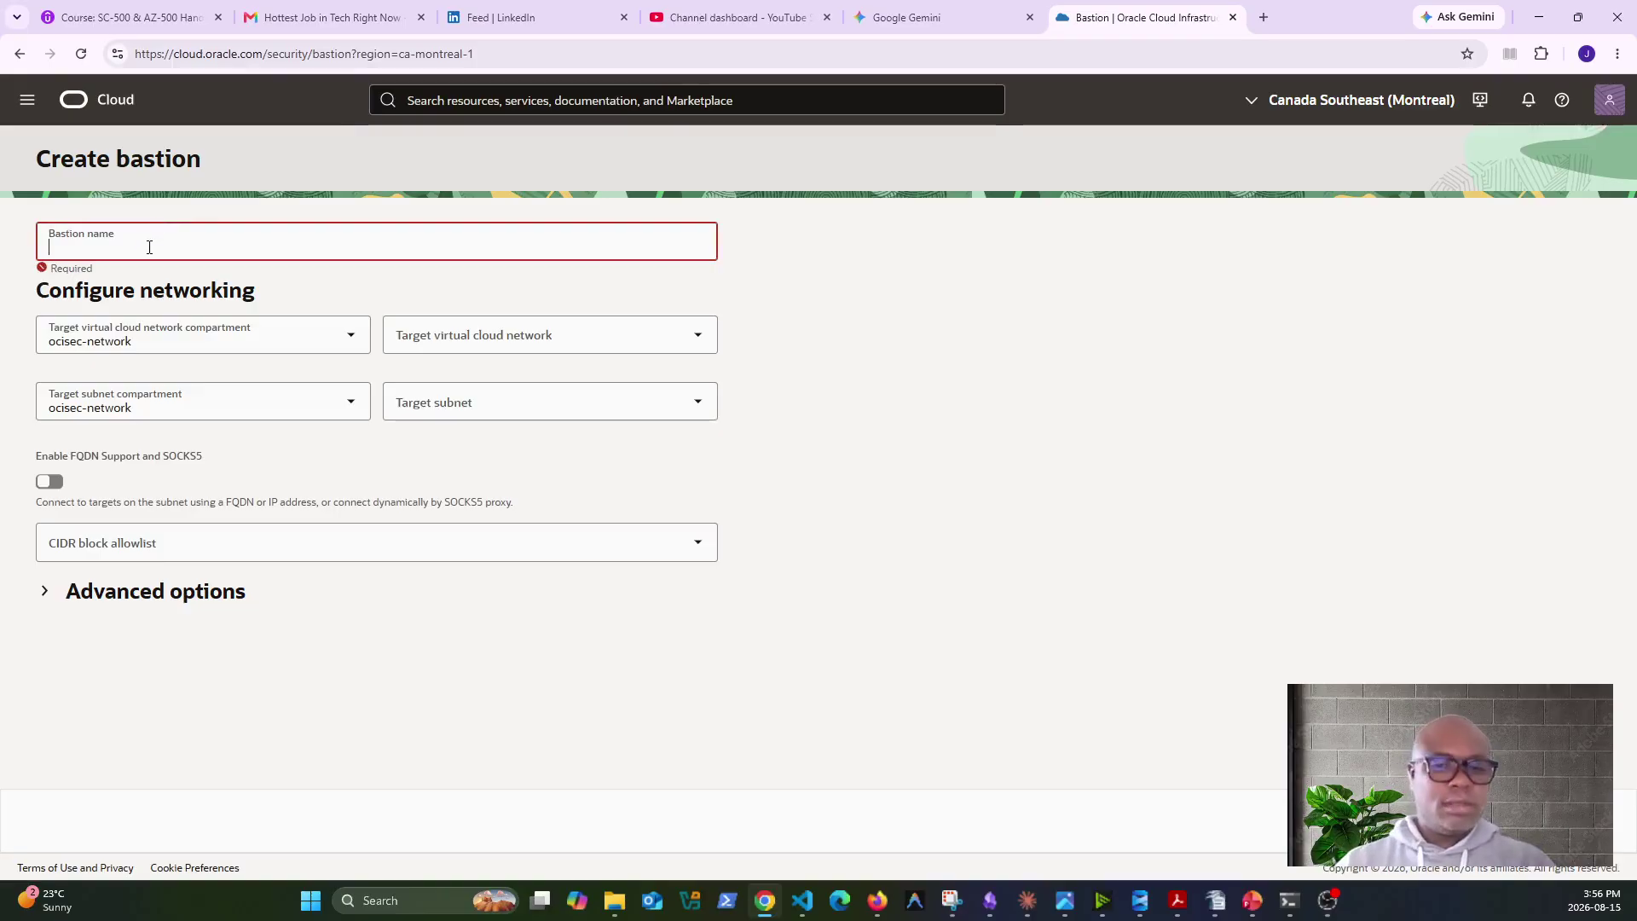
pyautogui.write('secbastion')
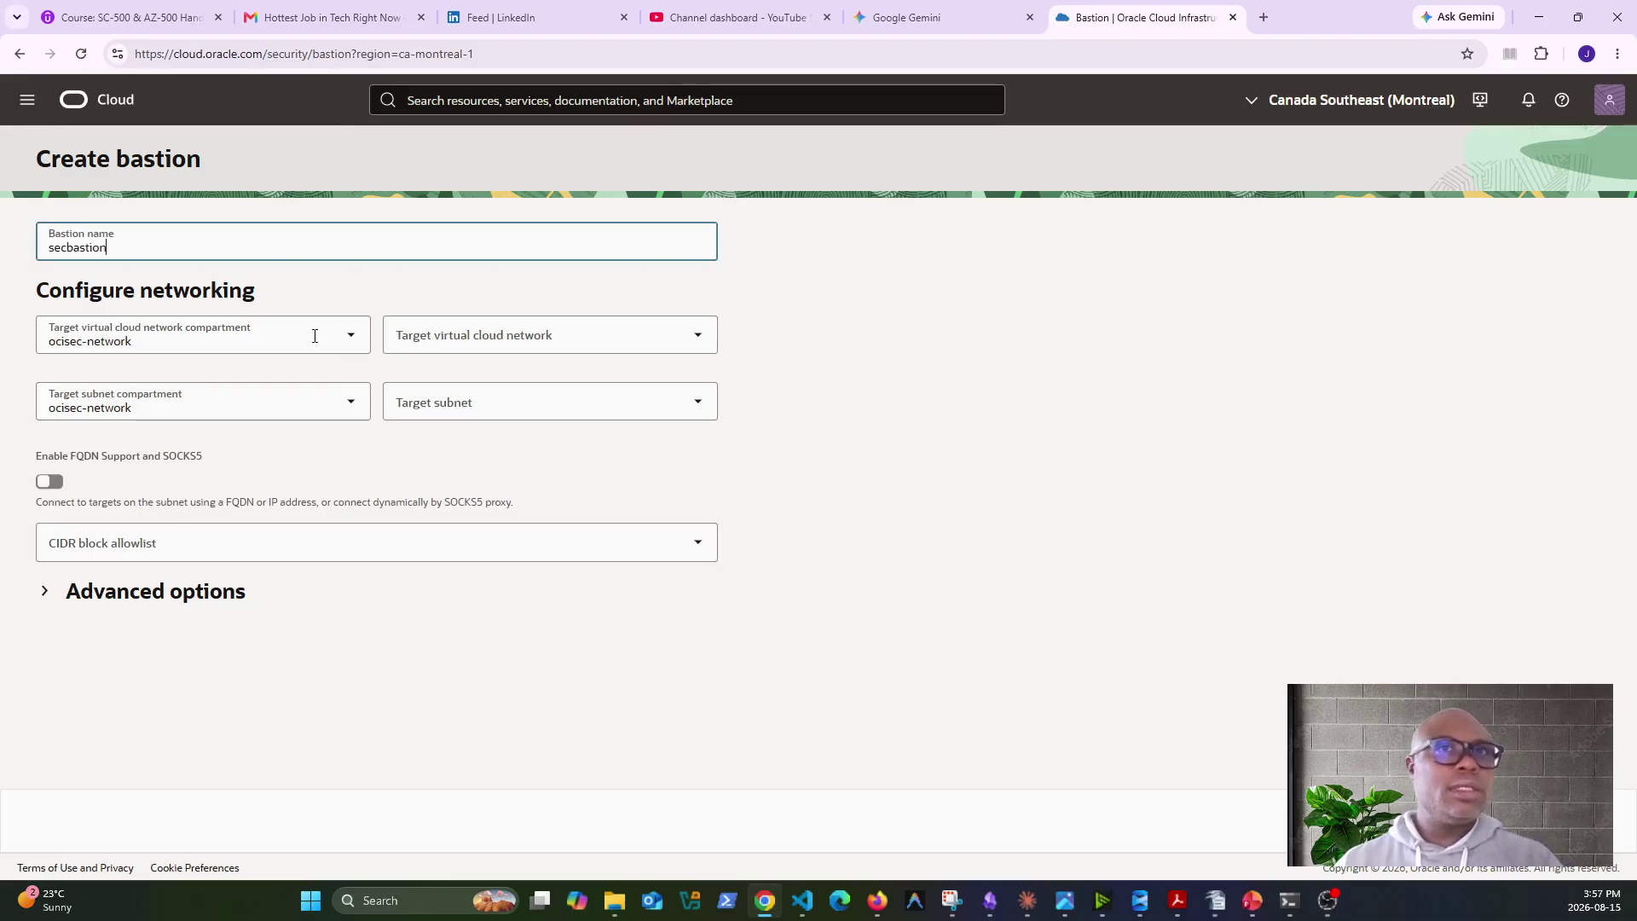
# Target the bastion at the virtual cloud network oci-sec-spoke-vcn and its subnet oci-sec-spoke-app.
pyautogui.click(503, 339)
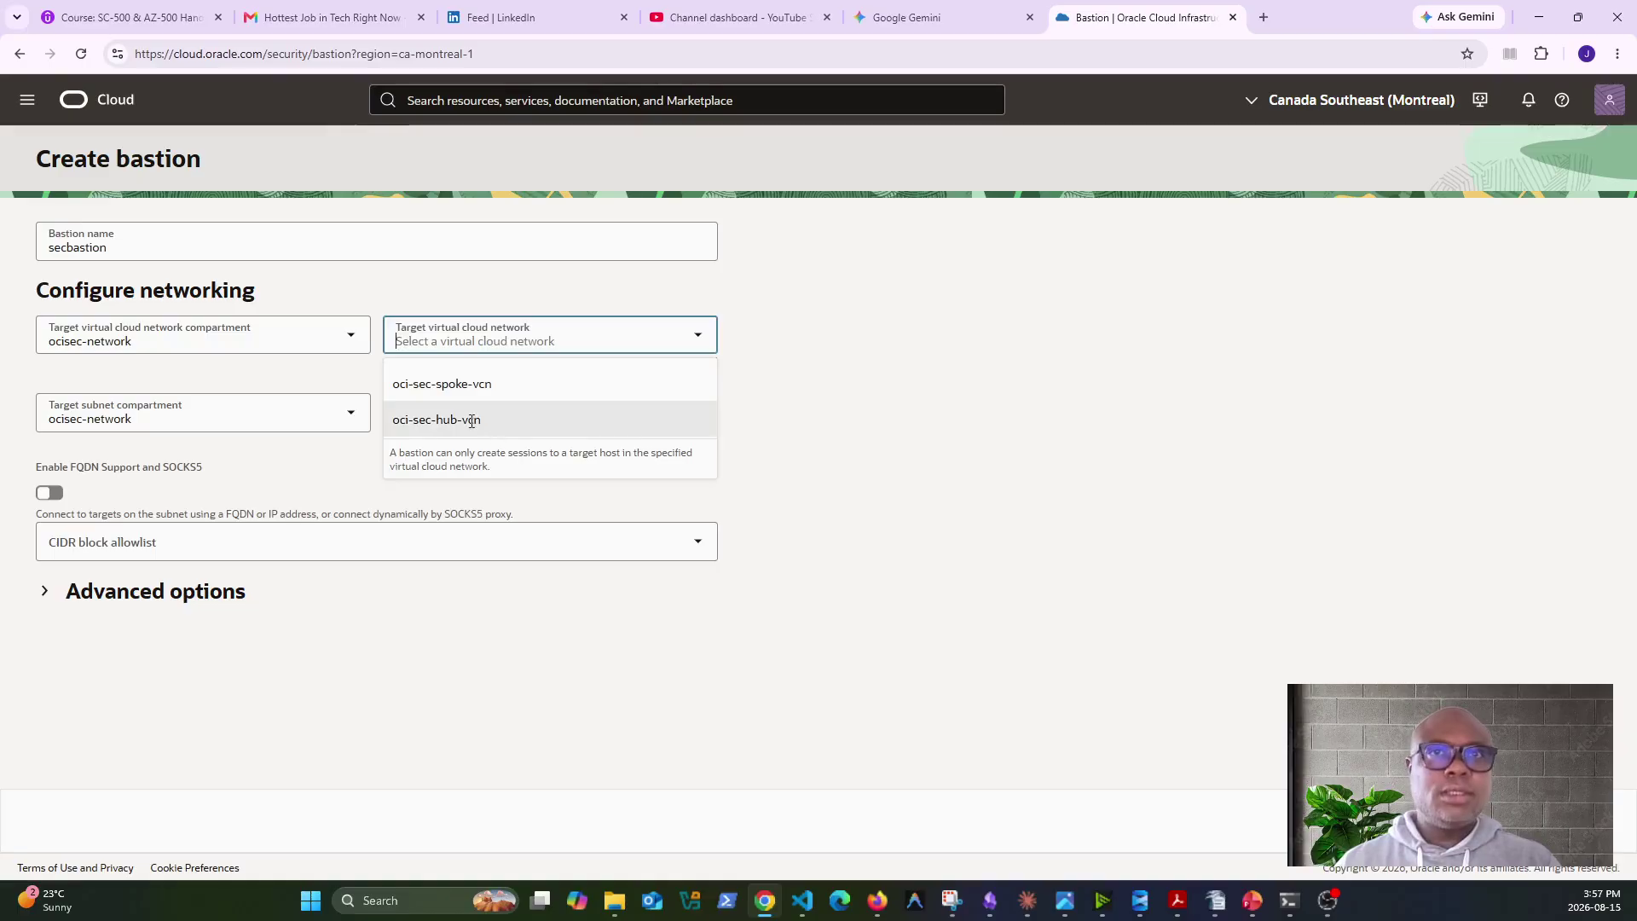
pyautogui.click(475, 385)
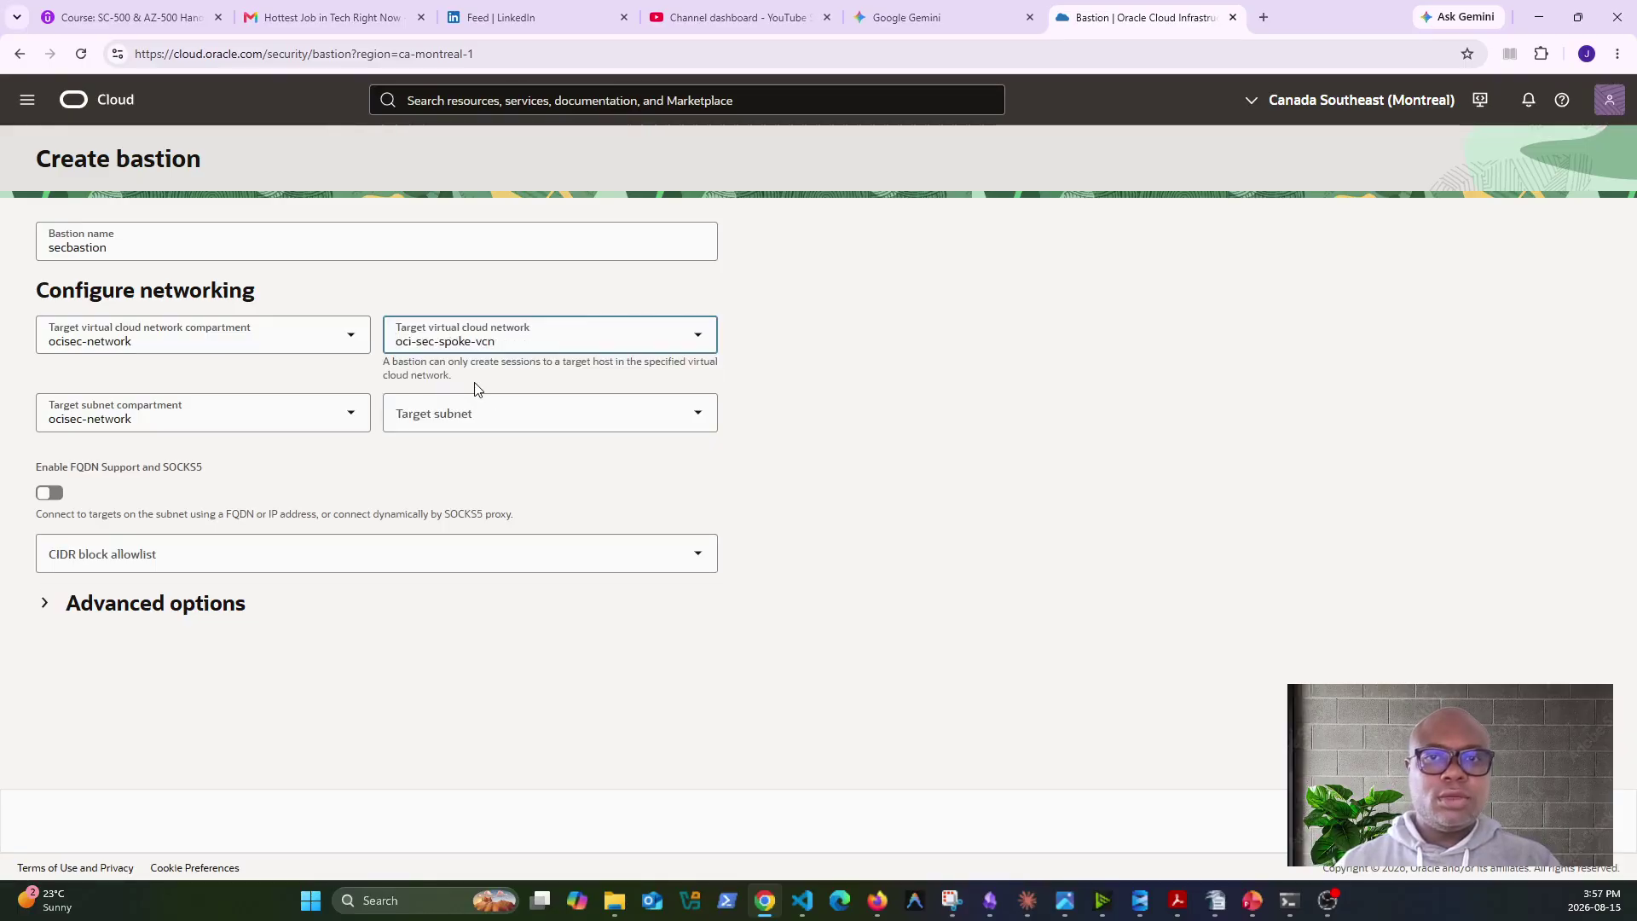
pyautogui.click(526, 410)
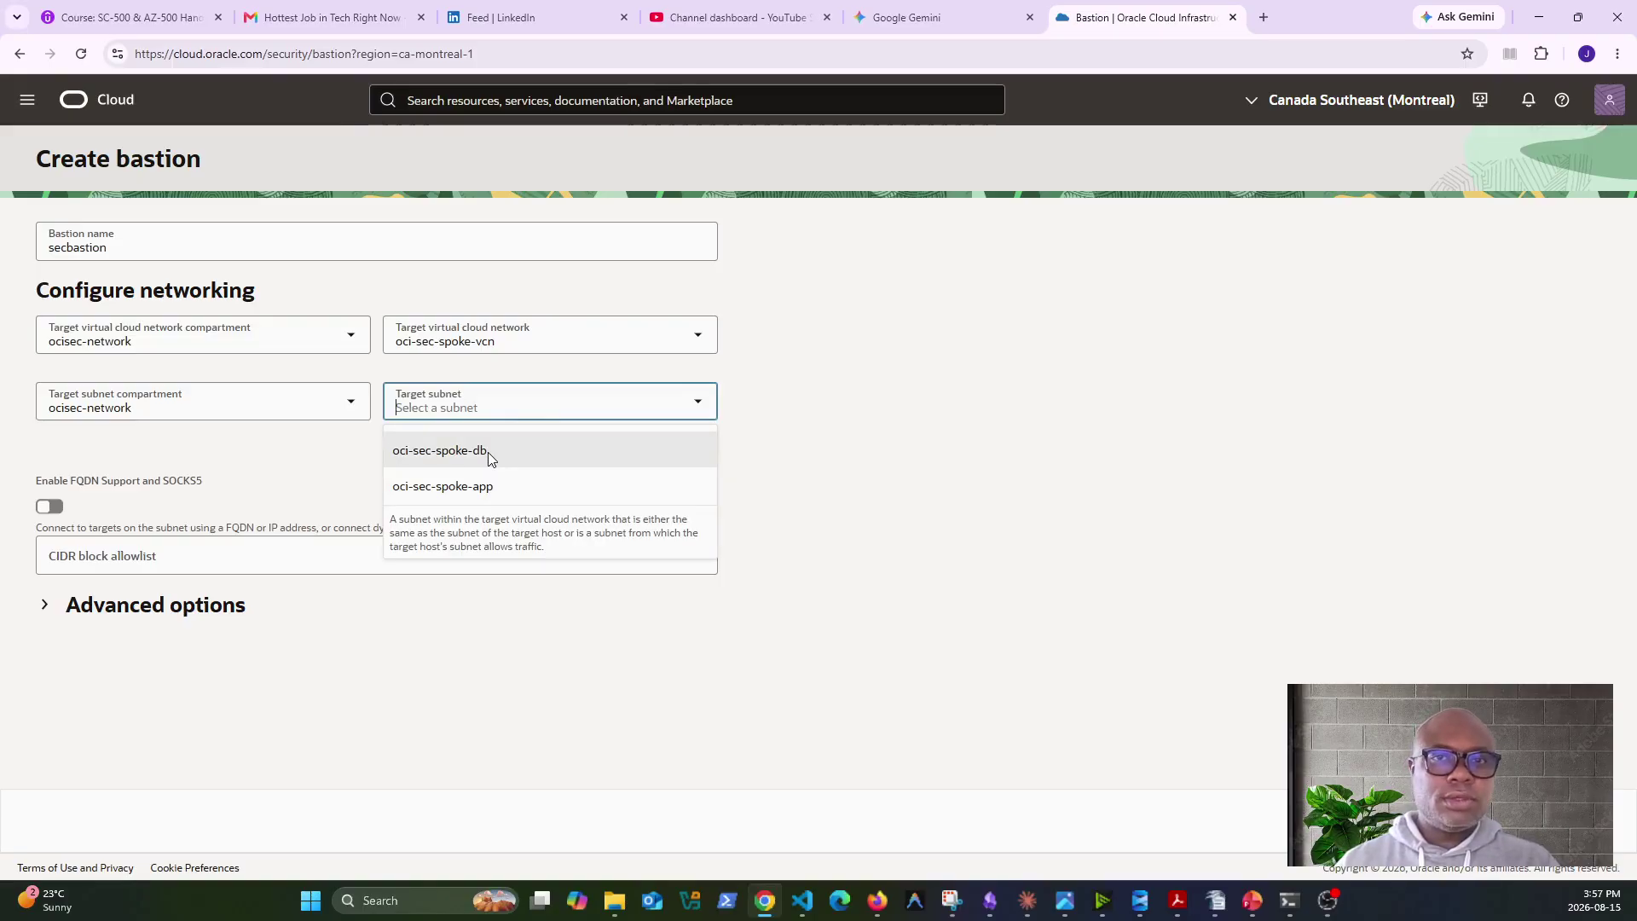
pyautogui.click(491, 485)
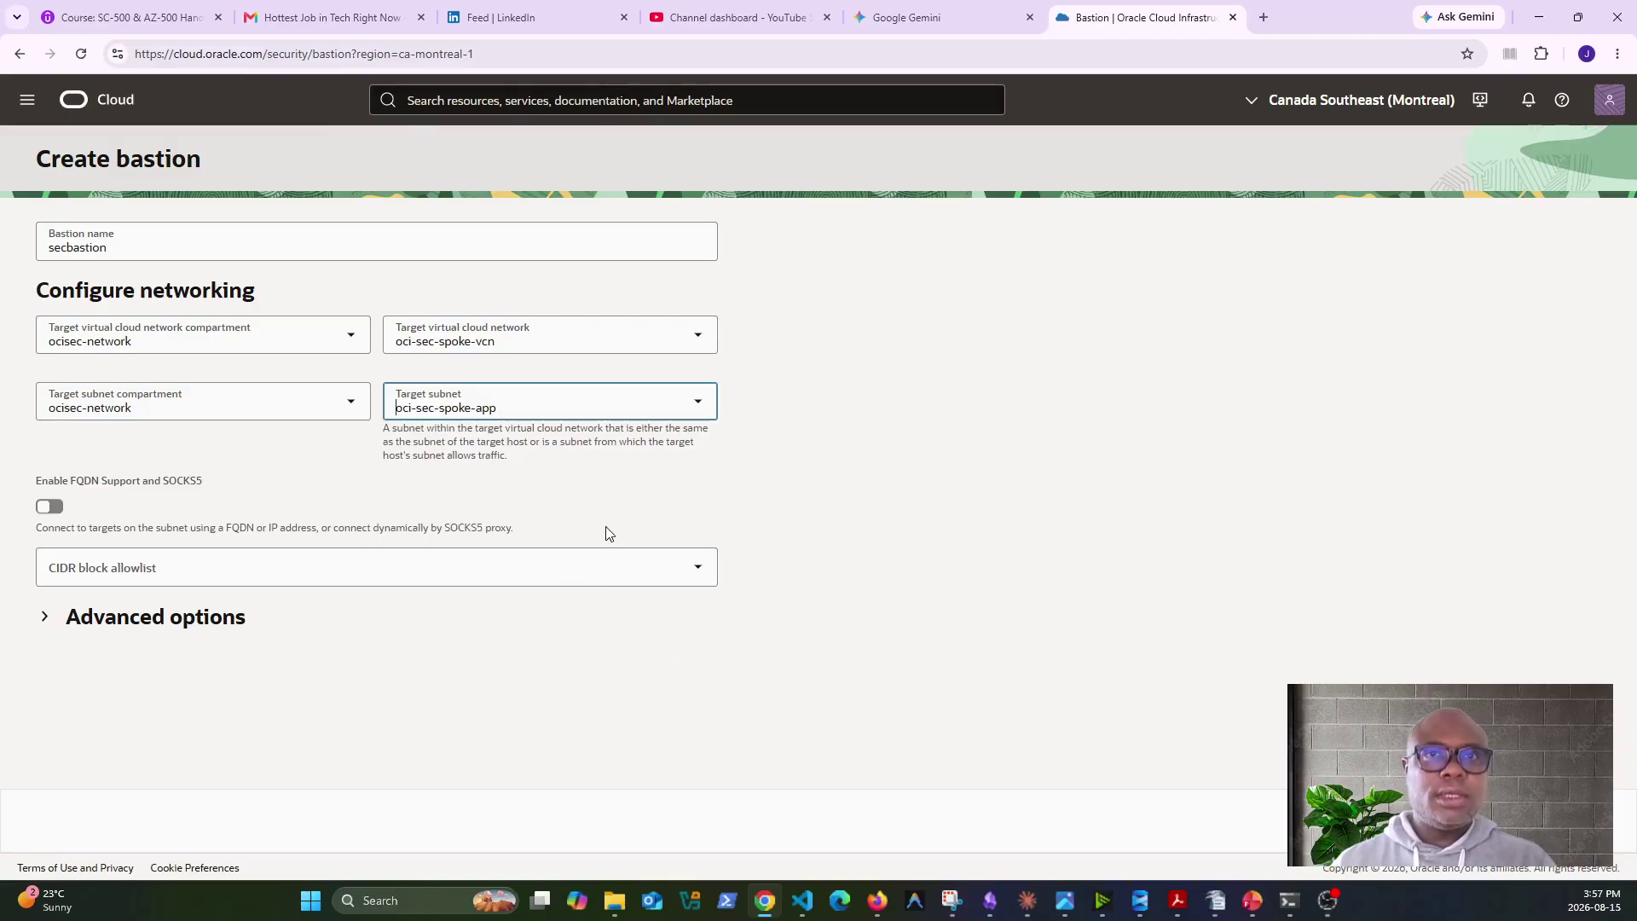
# Add 10.0.0.0/8 as the only entry in the bastion's CIDR block allowlist, without a number prefix.
pyautogui.click(213, 560)
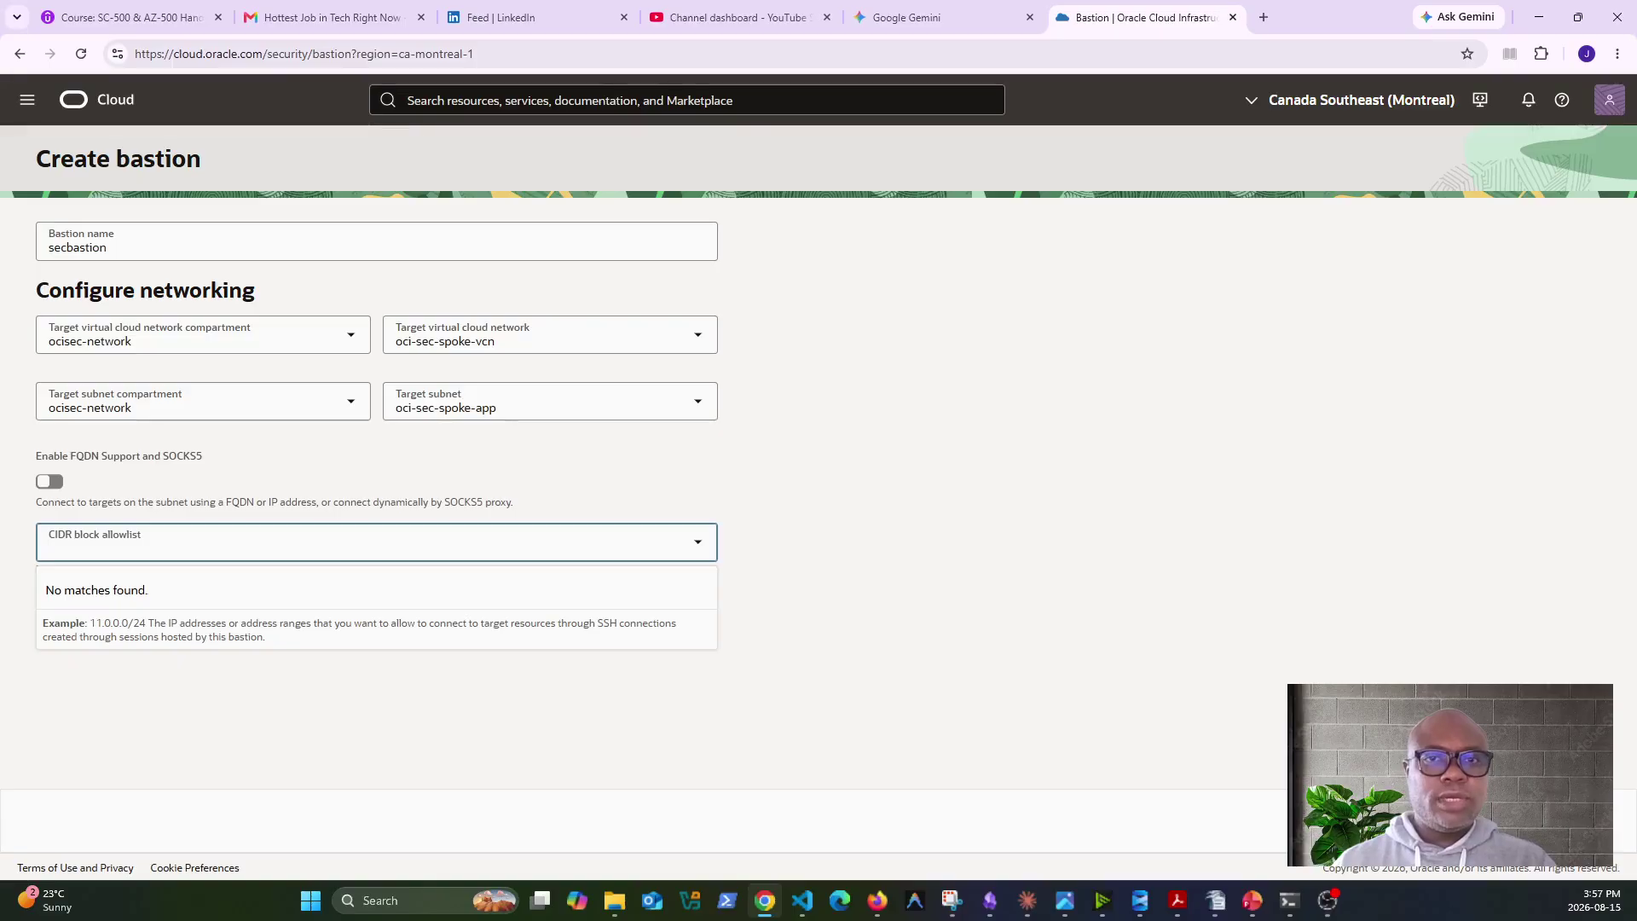
pyautogui.hotkey('alt', 'Tab')
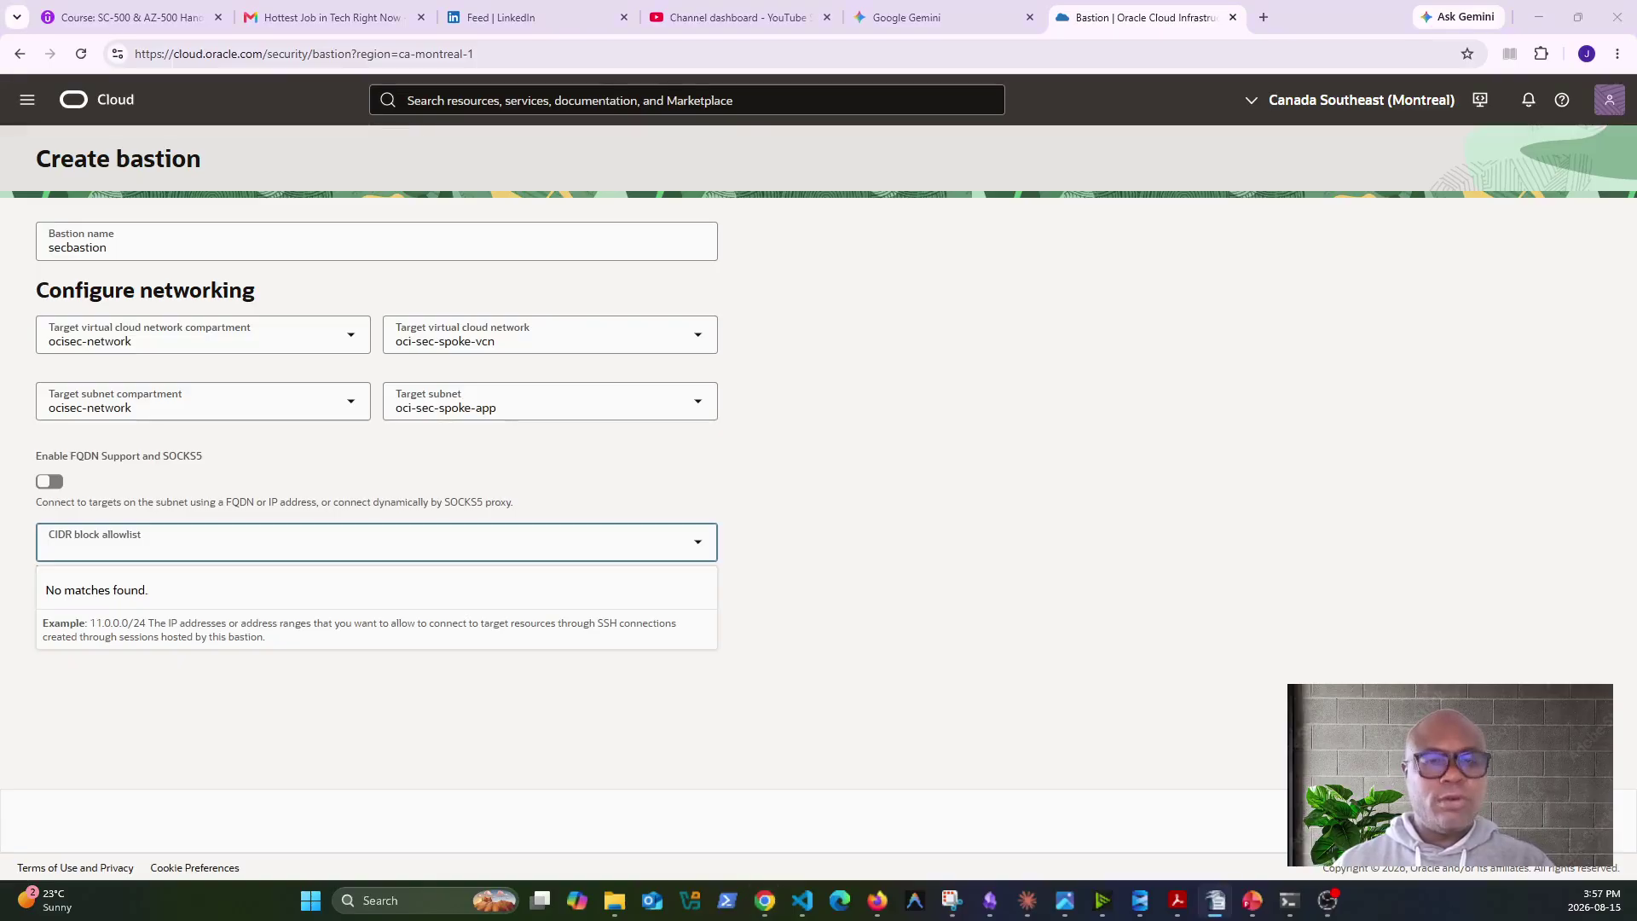
pyautogui.click(179, 543)
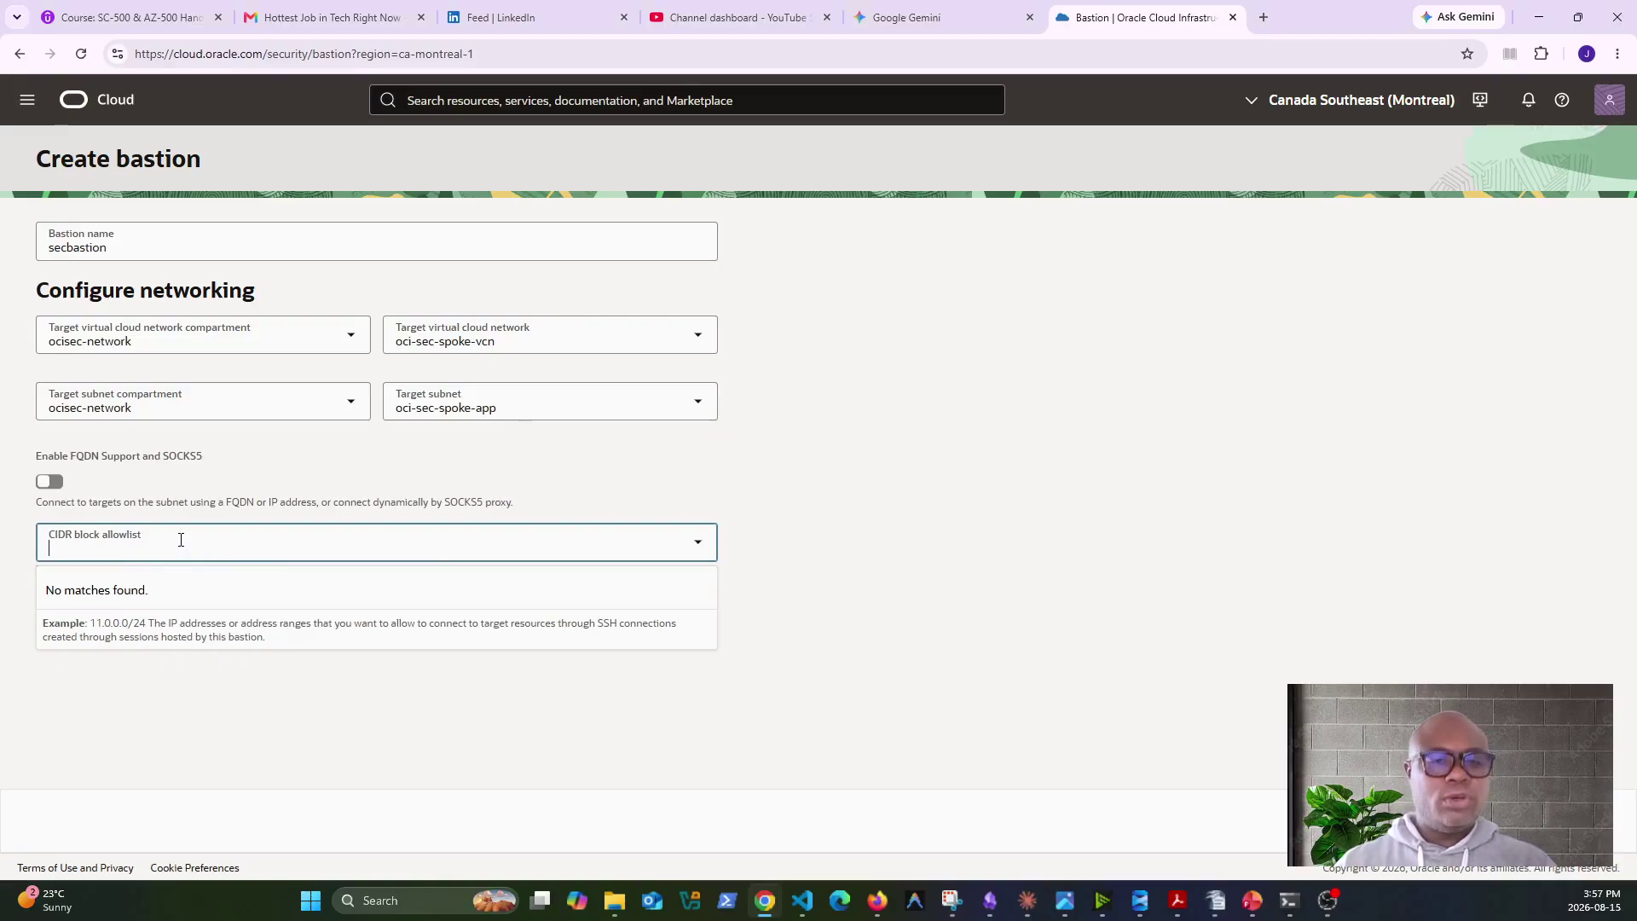
pyautogui.write('74. 10.0.0.0/8')
pyautogui.click(98, 577)
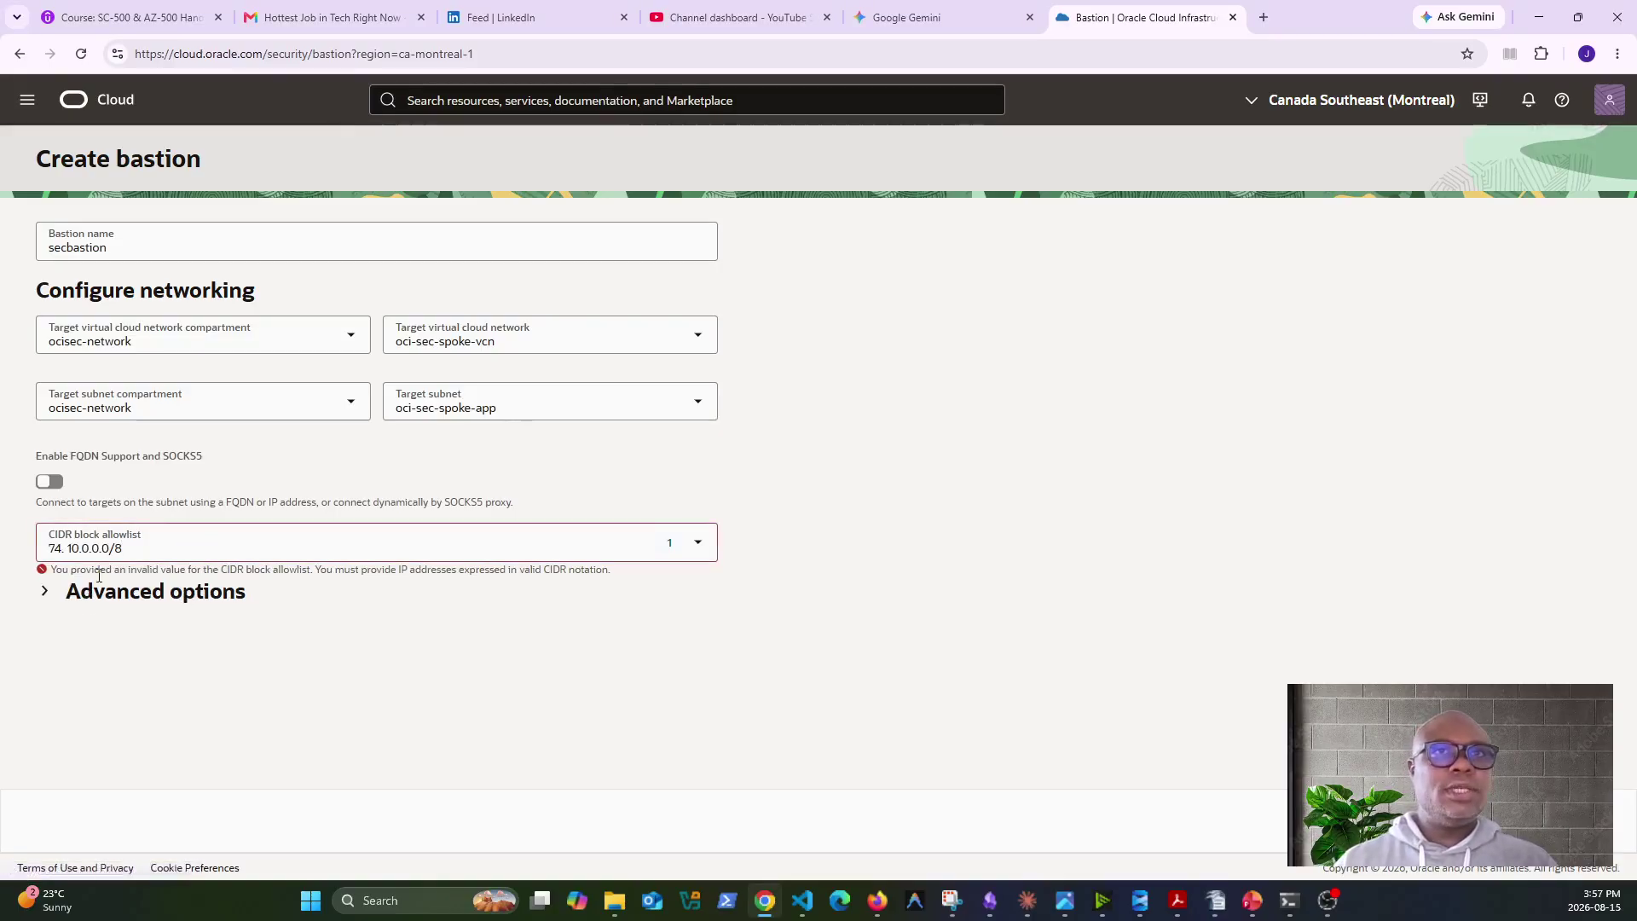
pyautogui.click(233, 548)
pyautogui.click(52, 590)
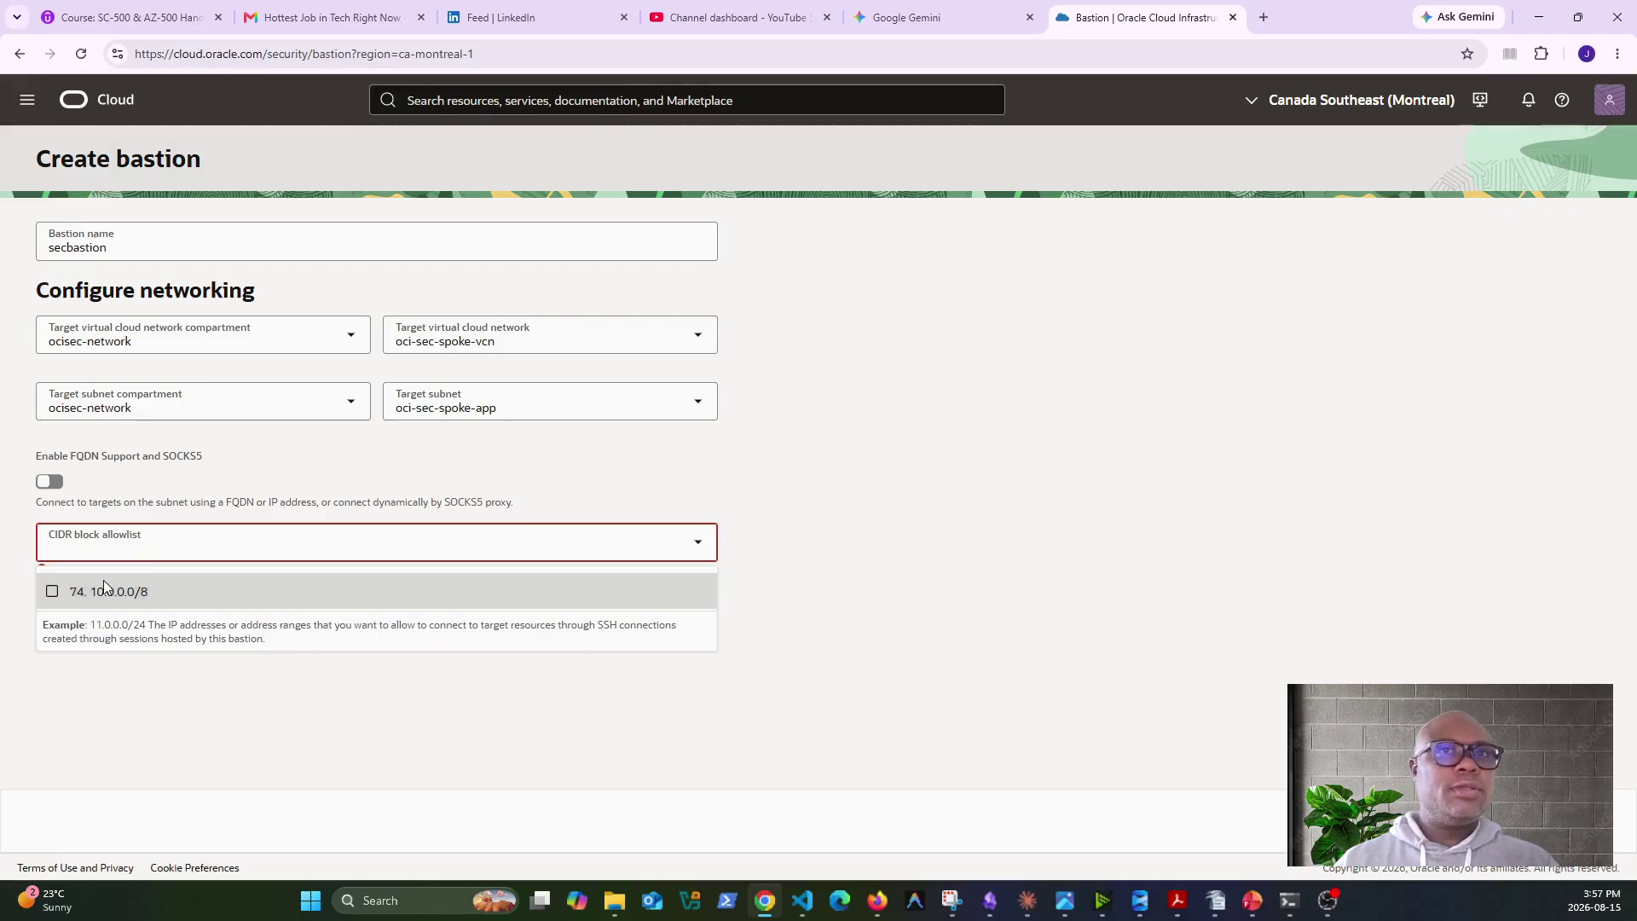
pyautogui.click(52, 593)
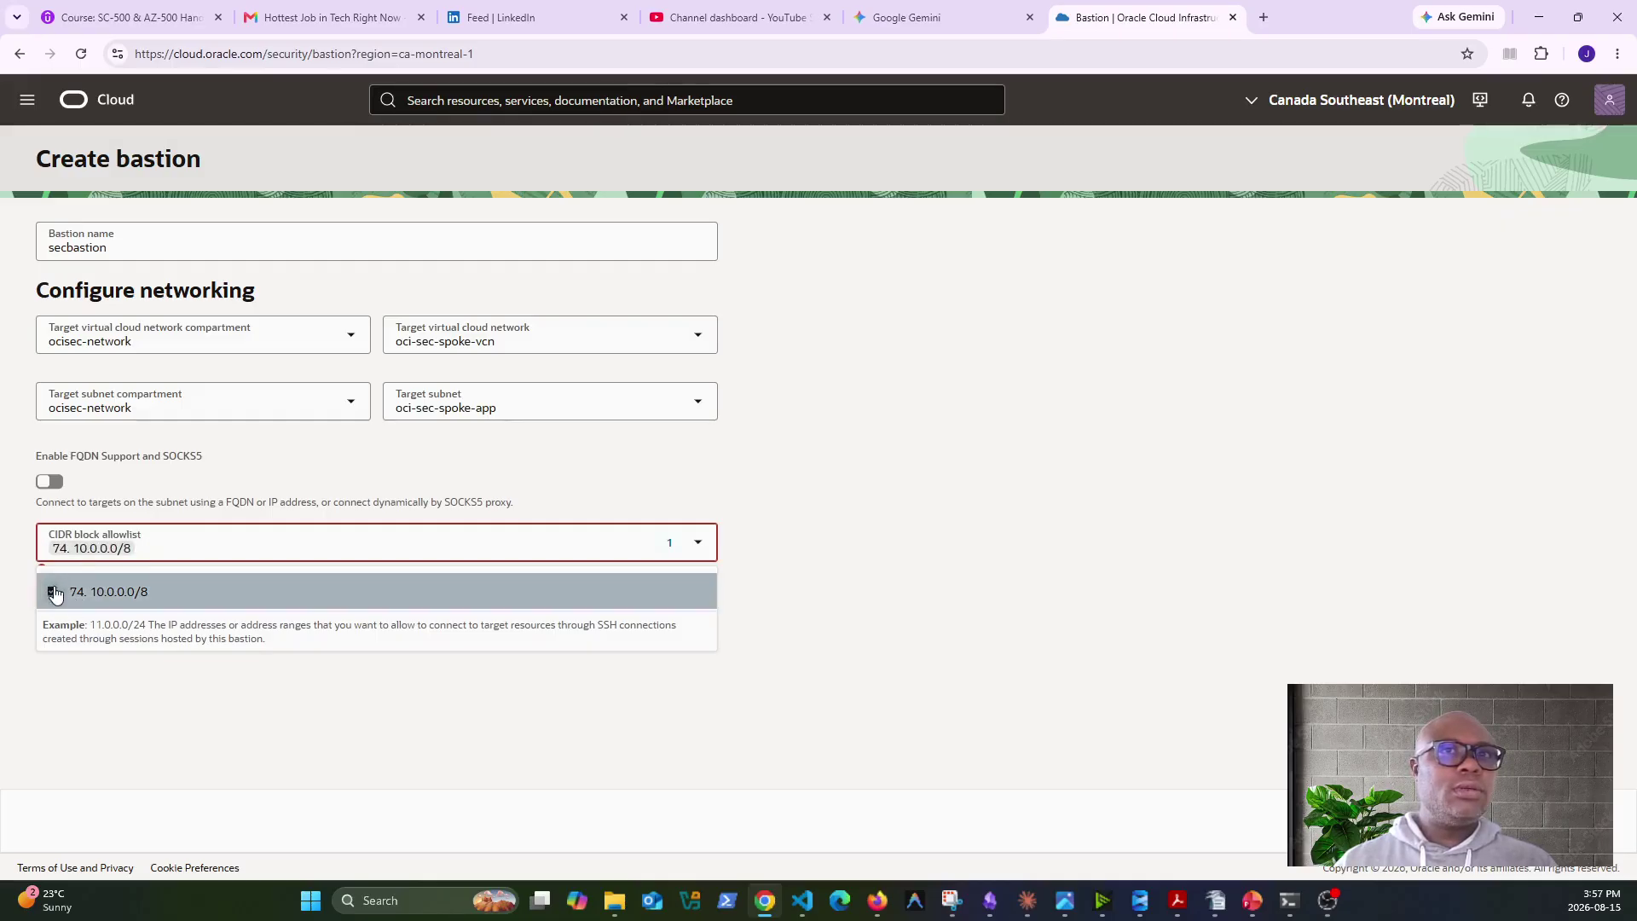
pyautogui.click(85, 550)
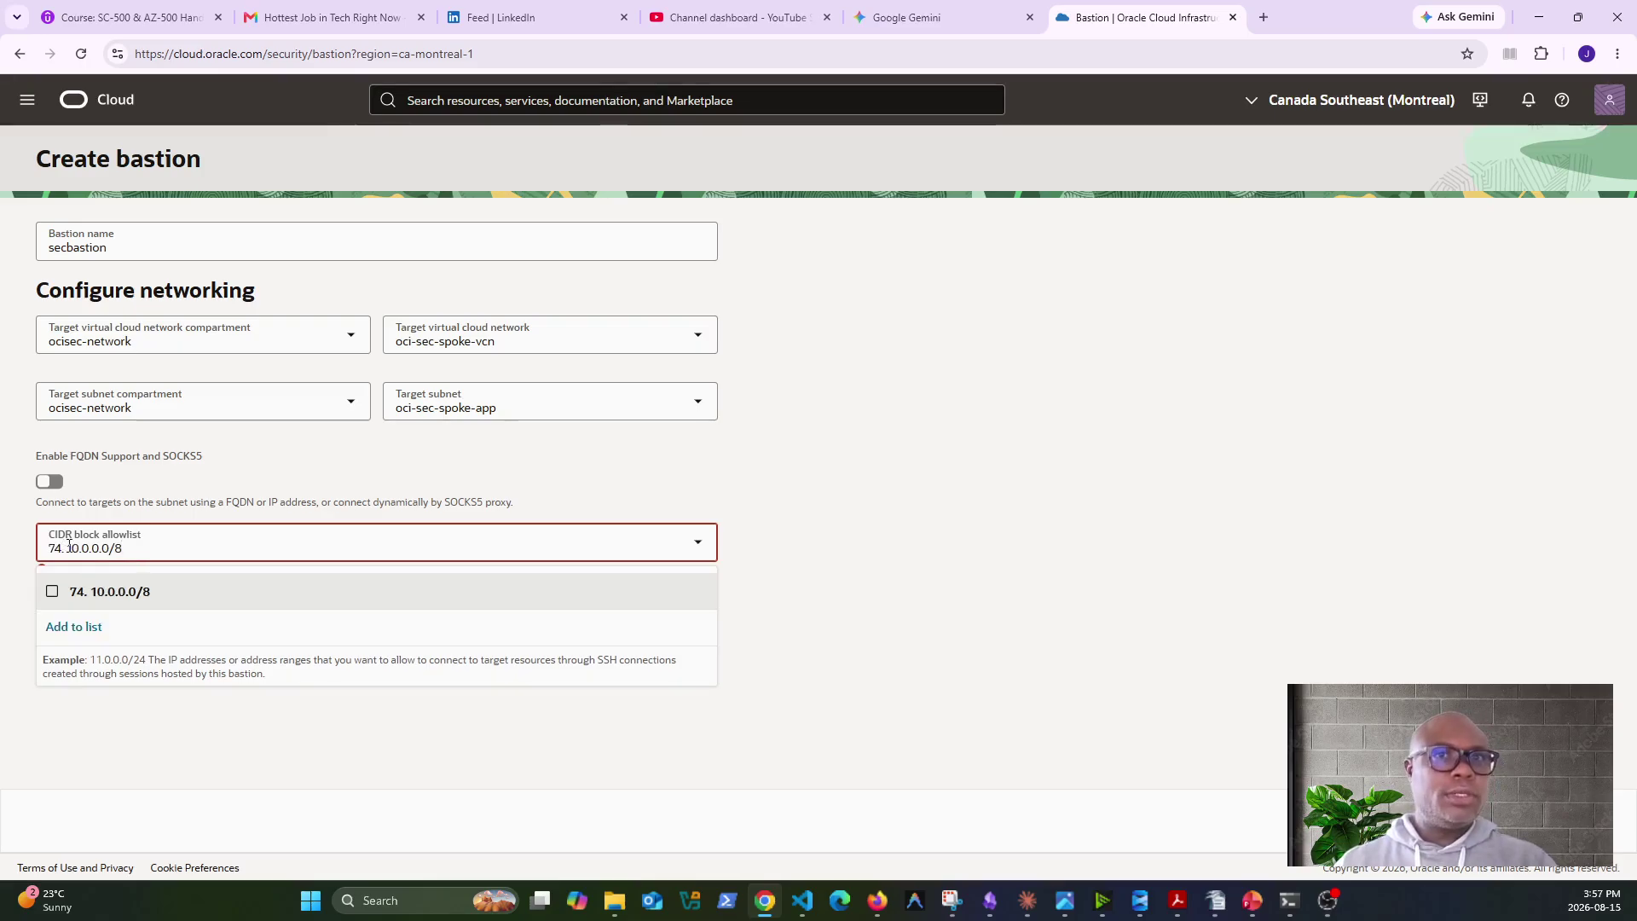
pyautogui.press('BackSpace')
pyautogui.press('BackSpace')
pyautogui.press('BackSpace')
pyautogui.press('BackSpace')
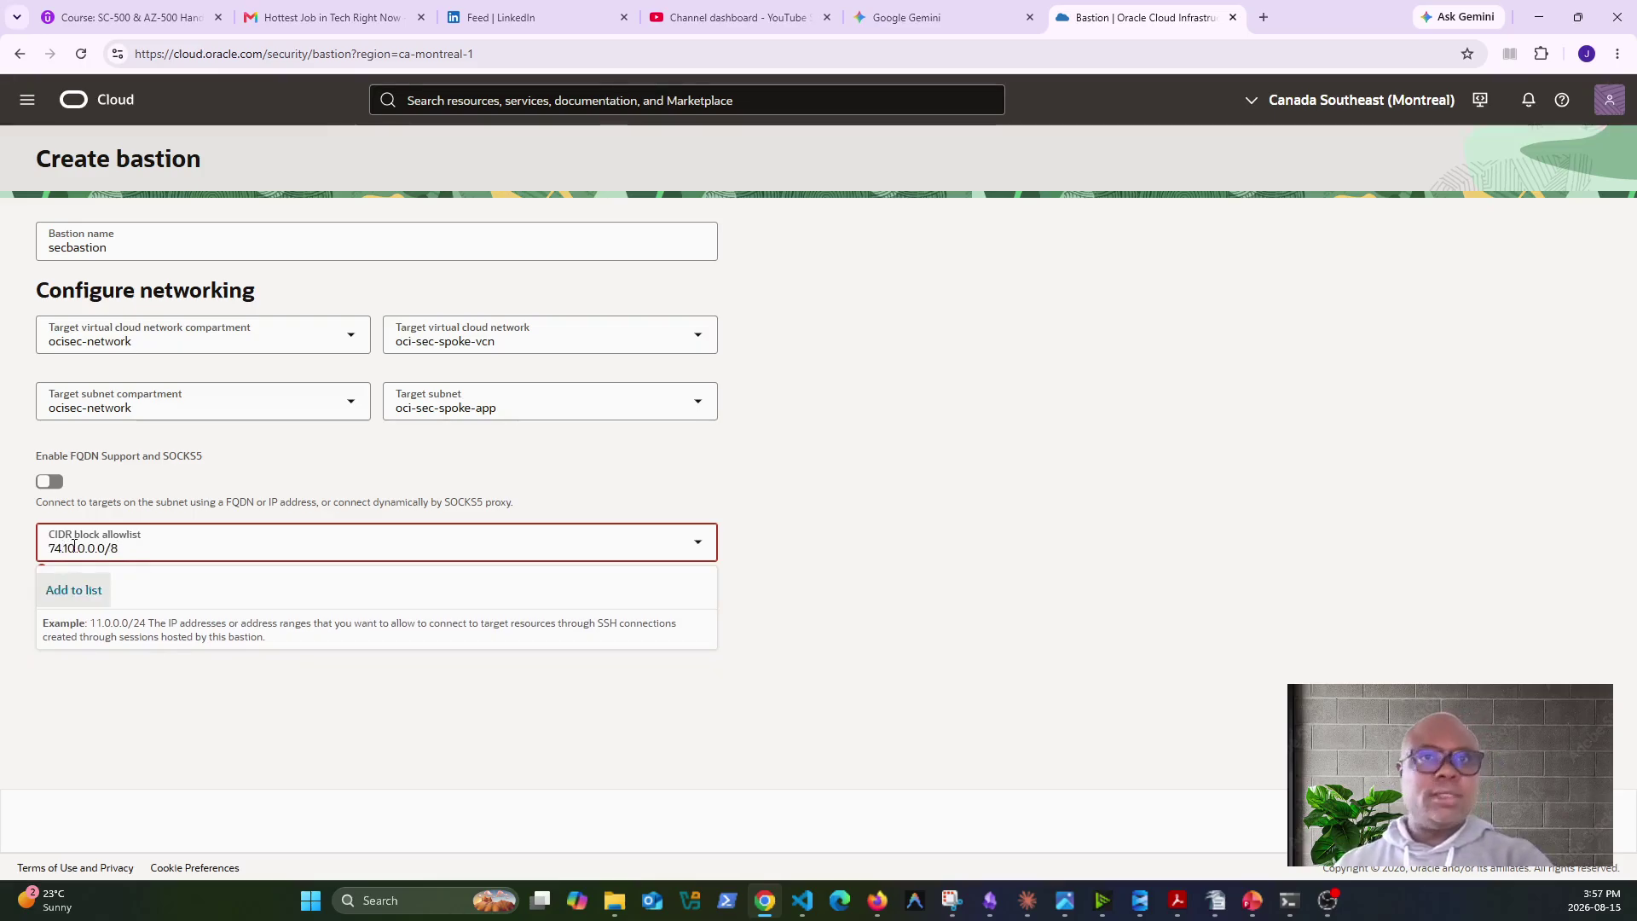
pyautogui.click(303, 548)
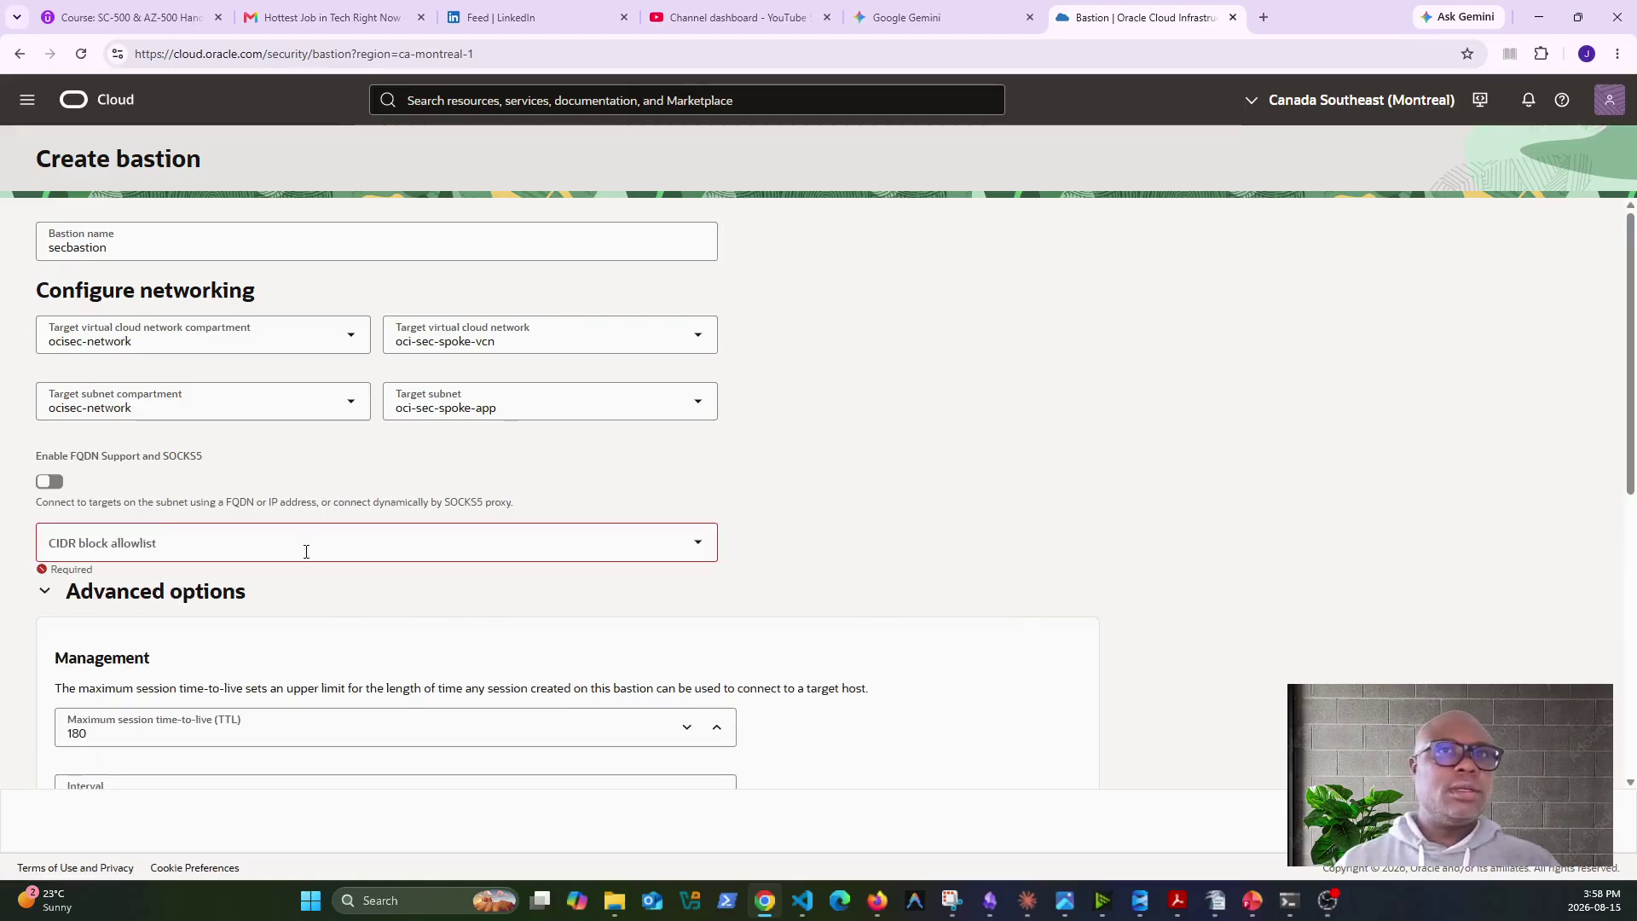
pyautogui.click(271, 548)
pyautogui.click(81, 591)
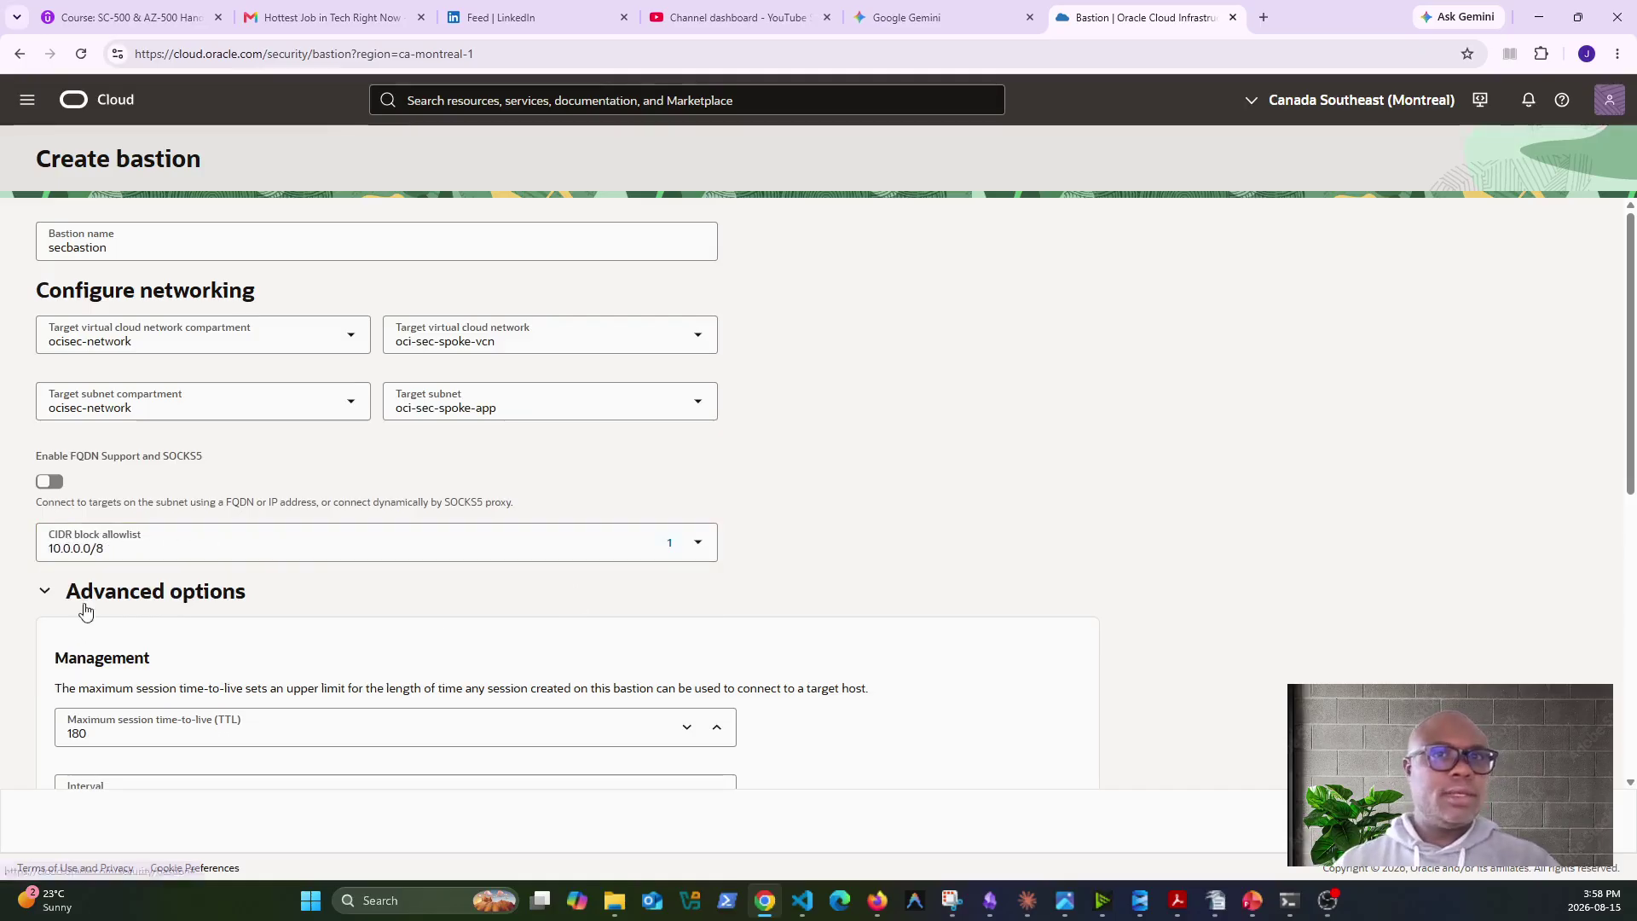
# Set the bastion's maximum session time-to-live to 3 with the interval in hours.
pyautogui.scroll(-5, 836, 566)
pyautogui.scroll(1, 698, 534)
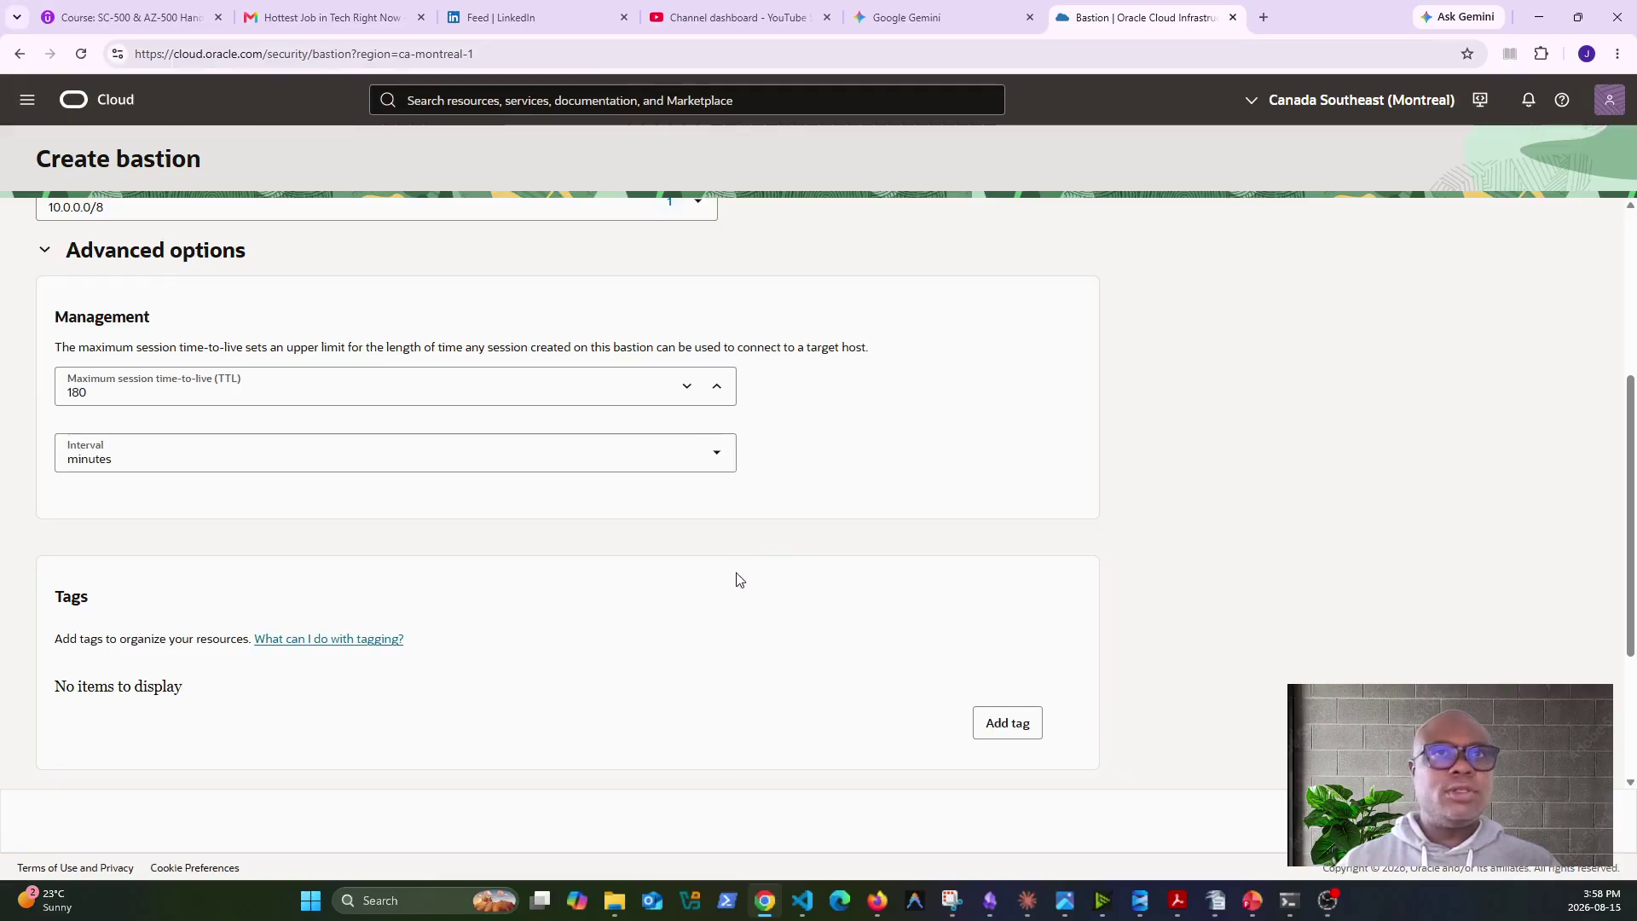
pyautogui.click(687, 388)
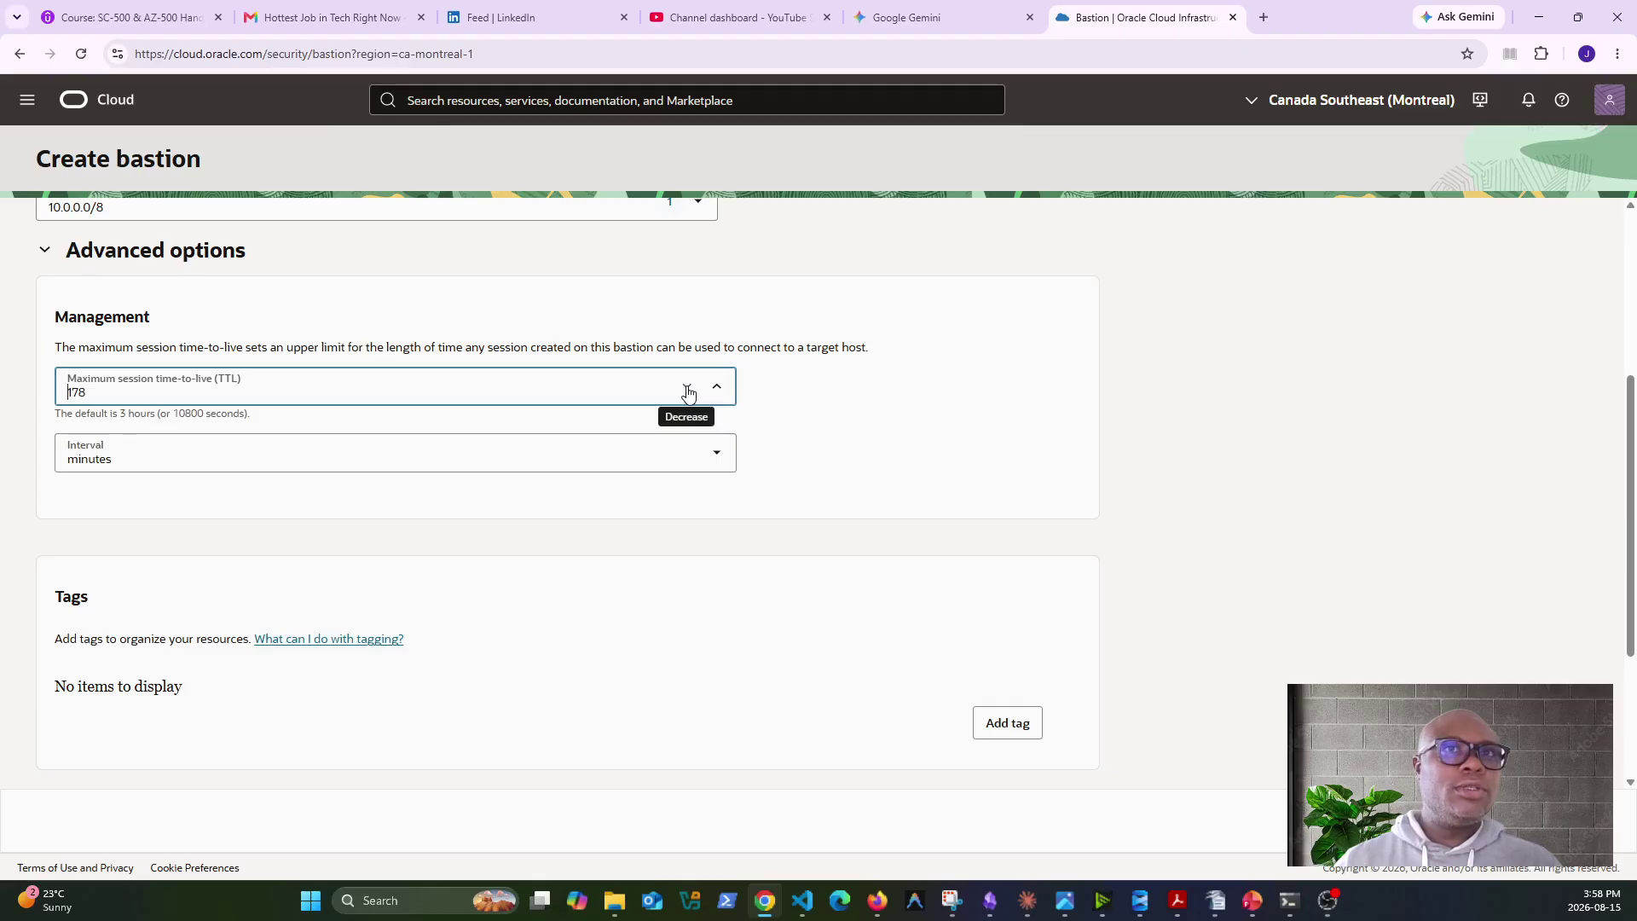
pyautogui.click(721, 457)
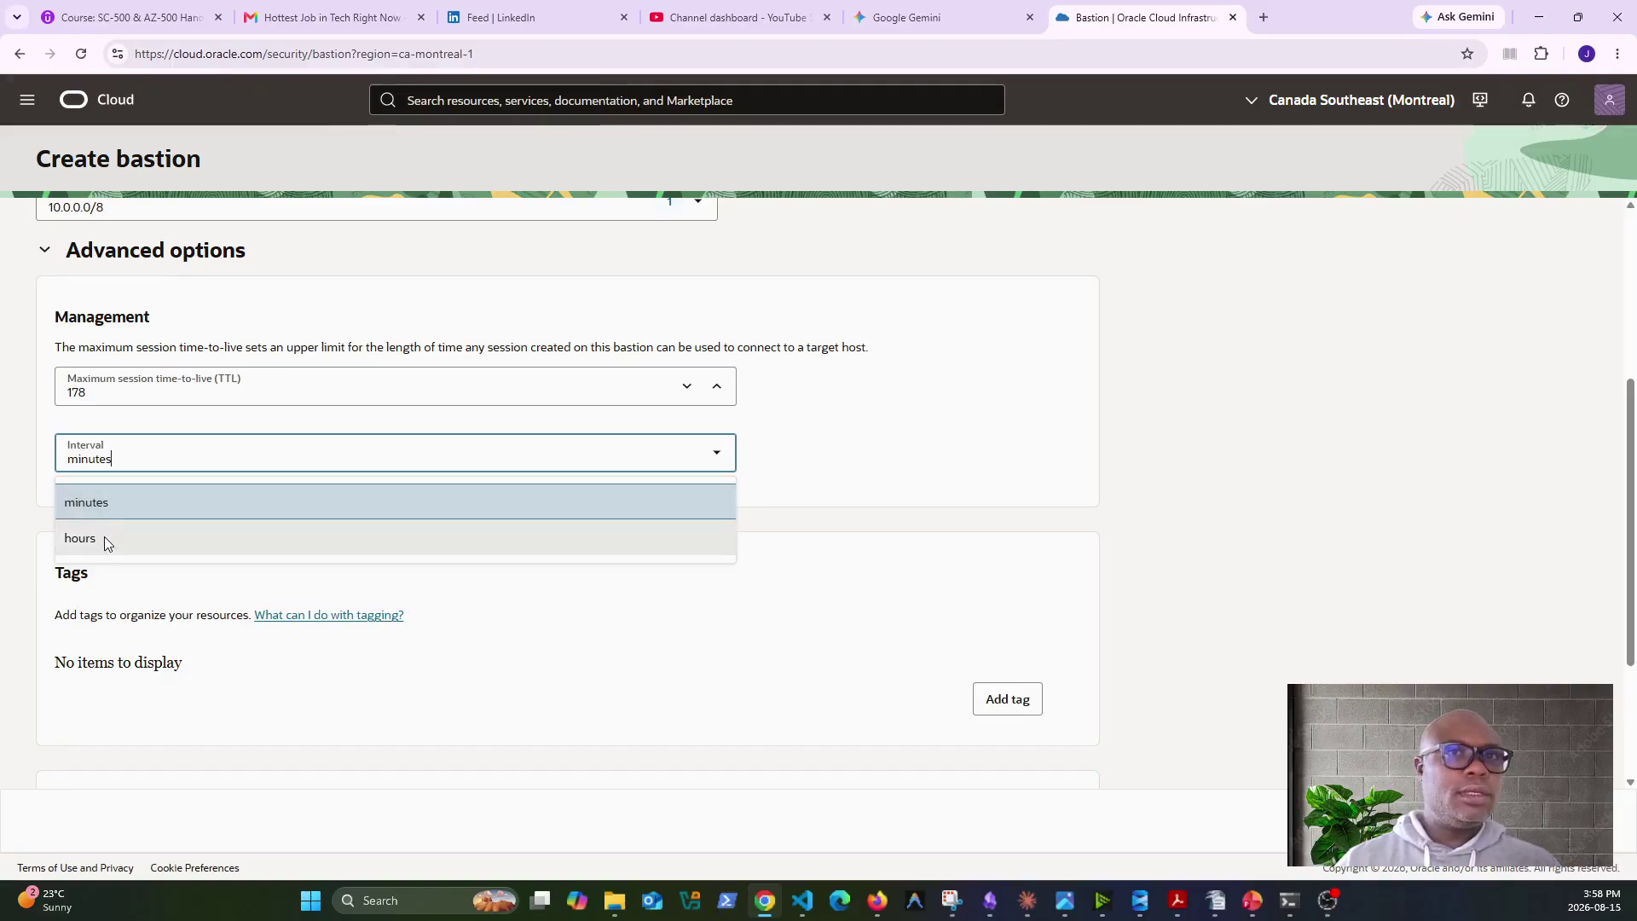
pyautogui.click(105, 538)
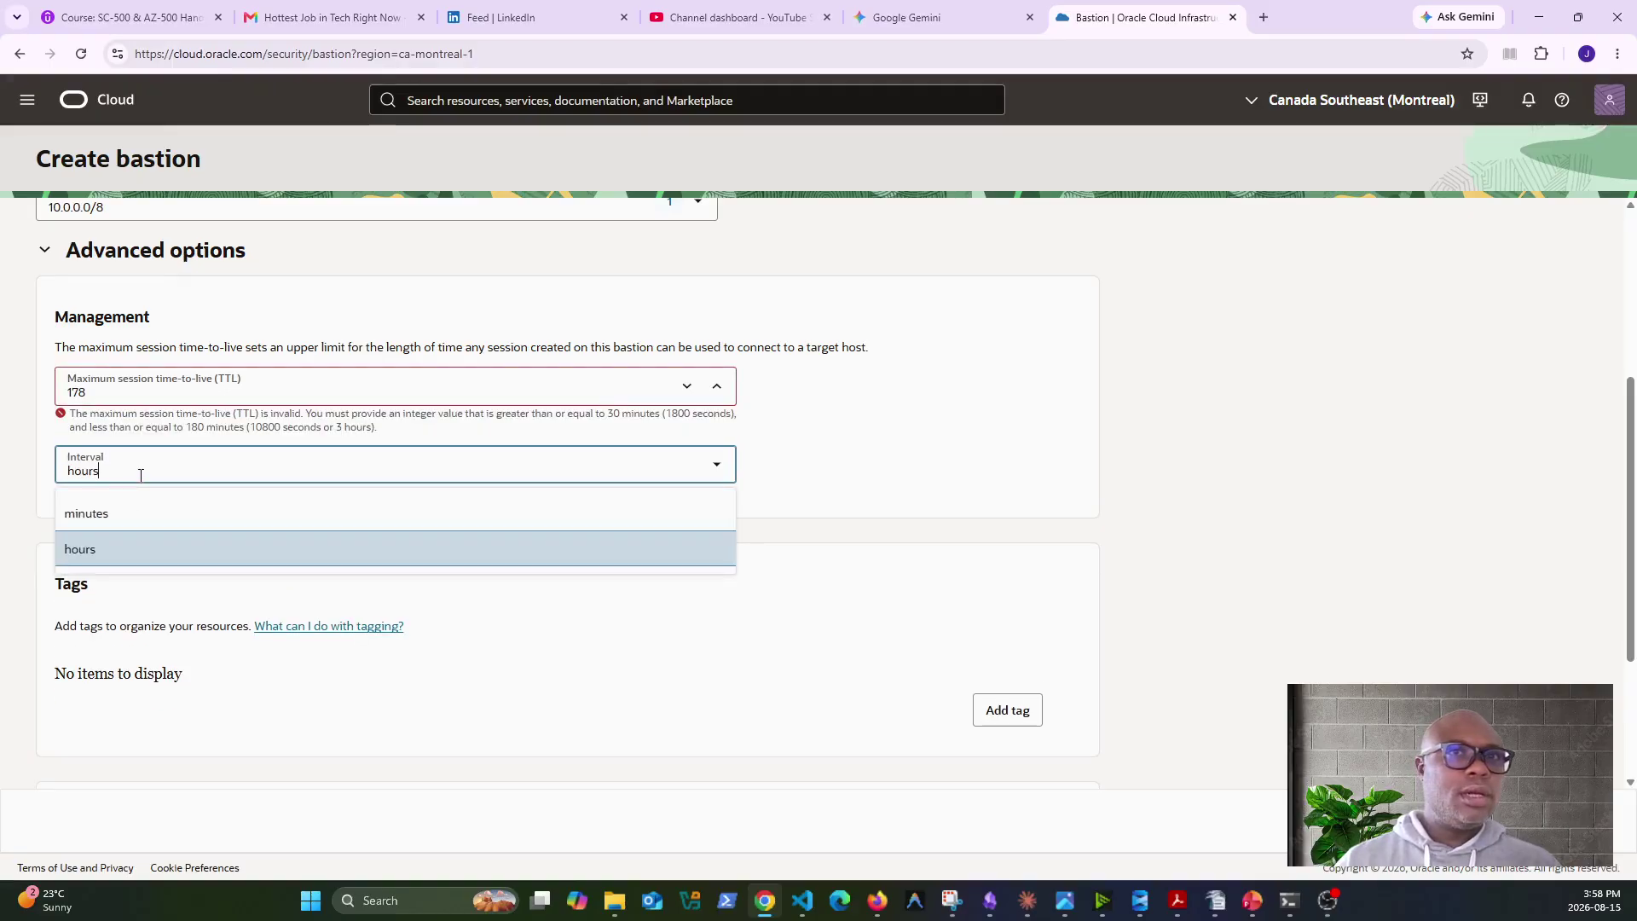
pyautogui.doubleClick(139, 394)
pyautogui.write('3')
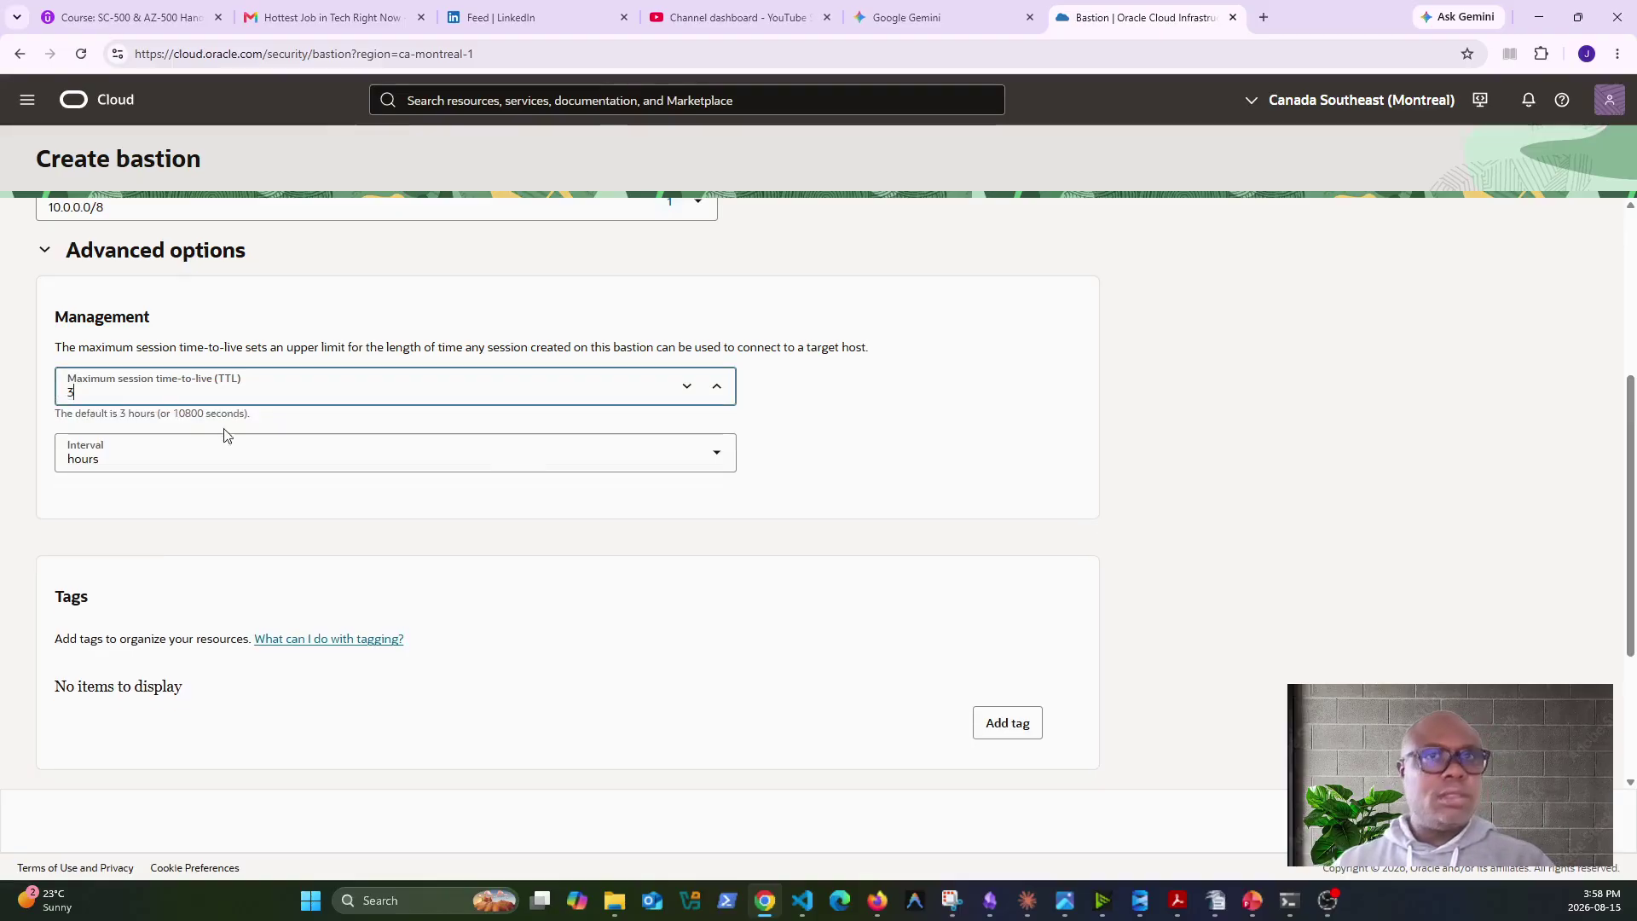
pyautogui.scroll(-3, 693, 645)
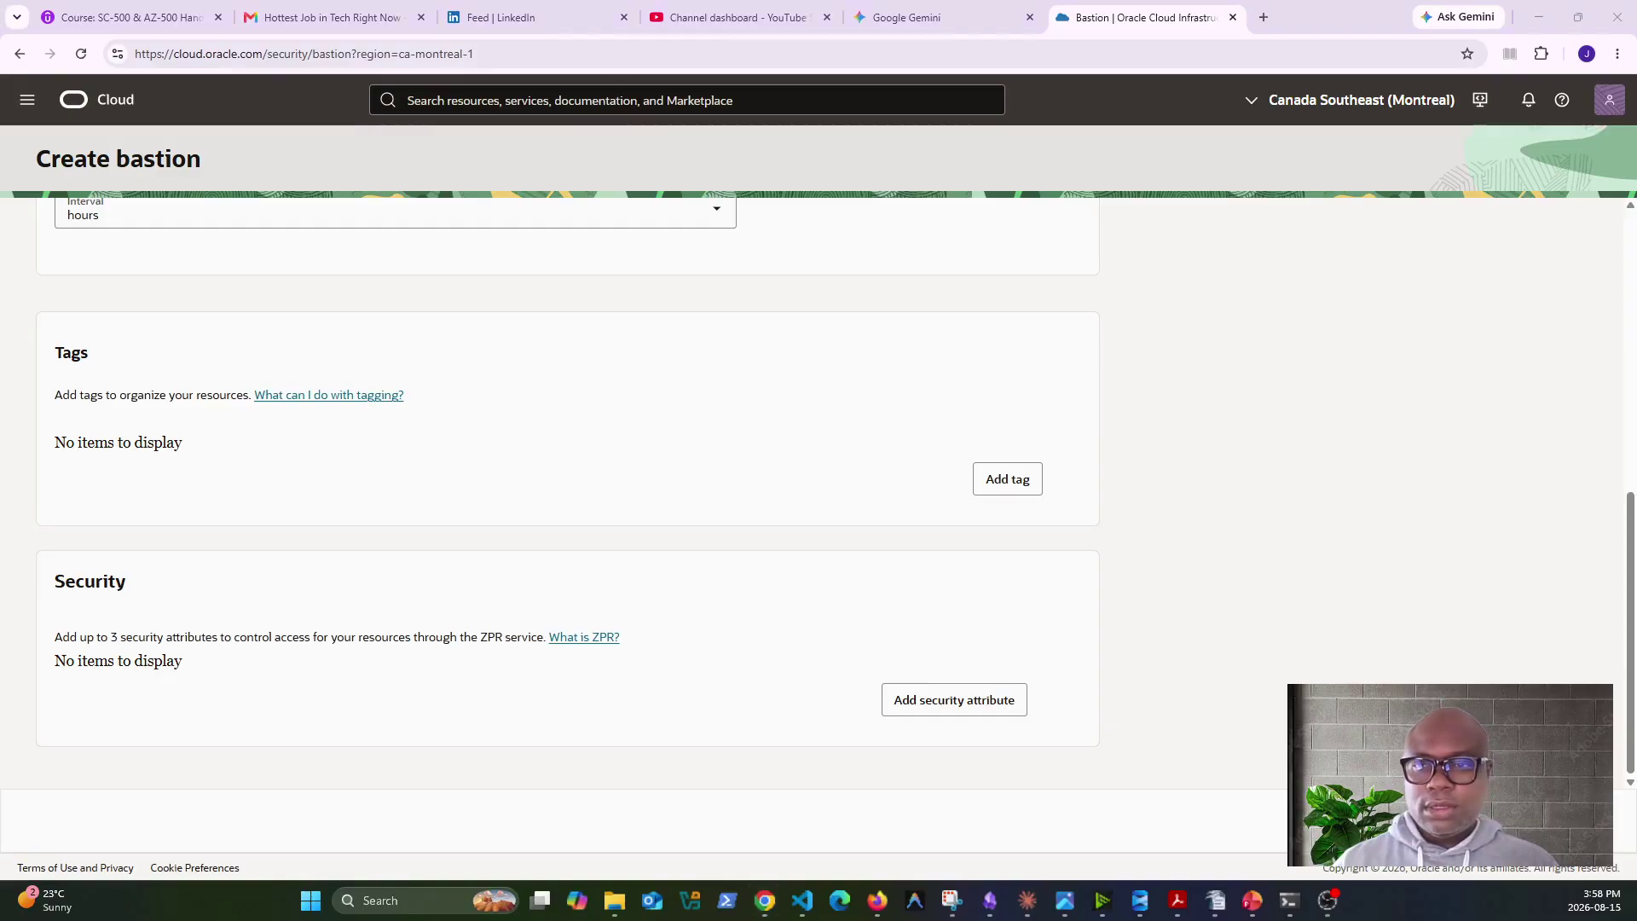
pyautogui.scroll(1, 776, 562)
pyautogui.scroll(-1, 776, 563)
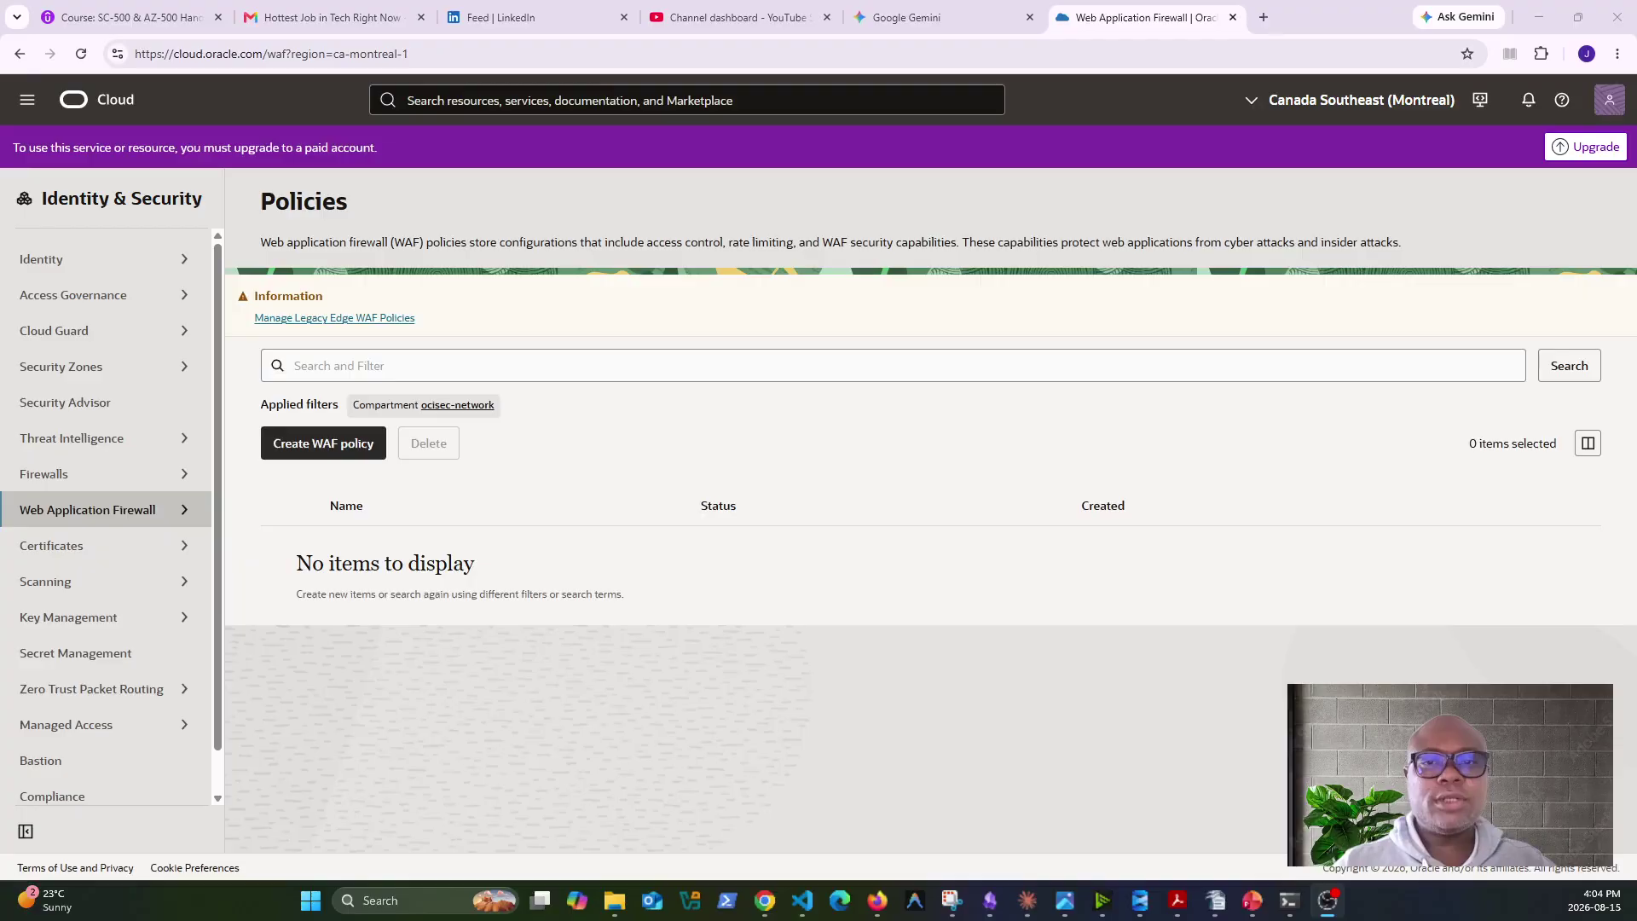
pyautogui.hotkey('alt', 'Tab')
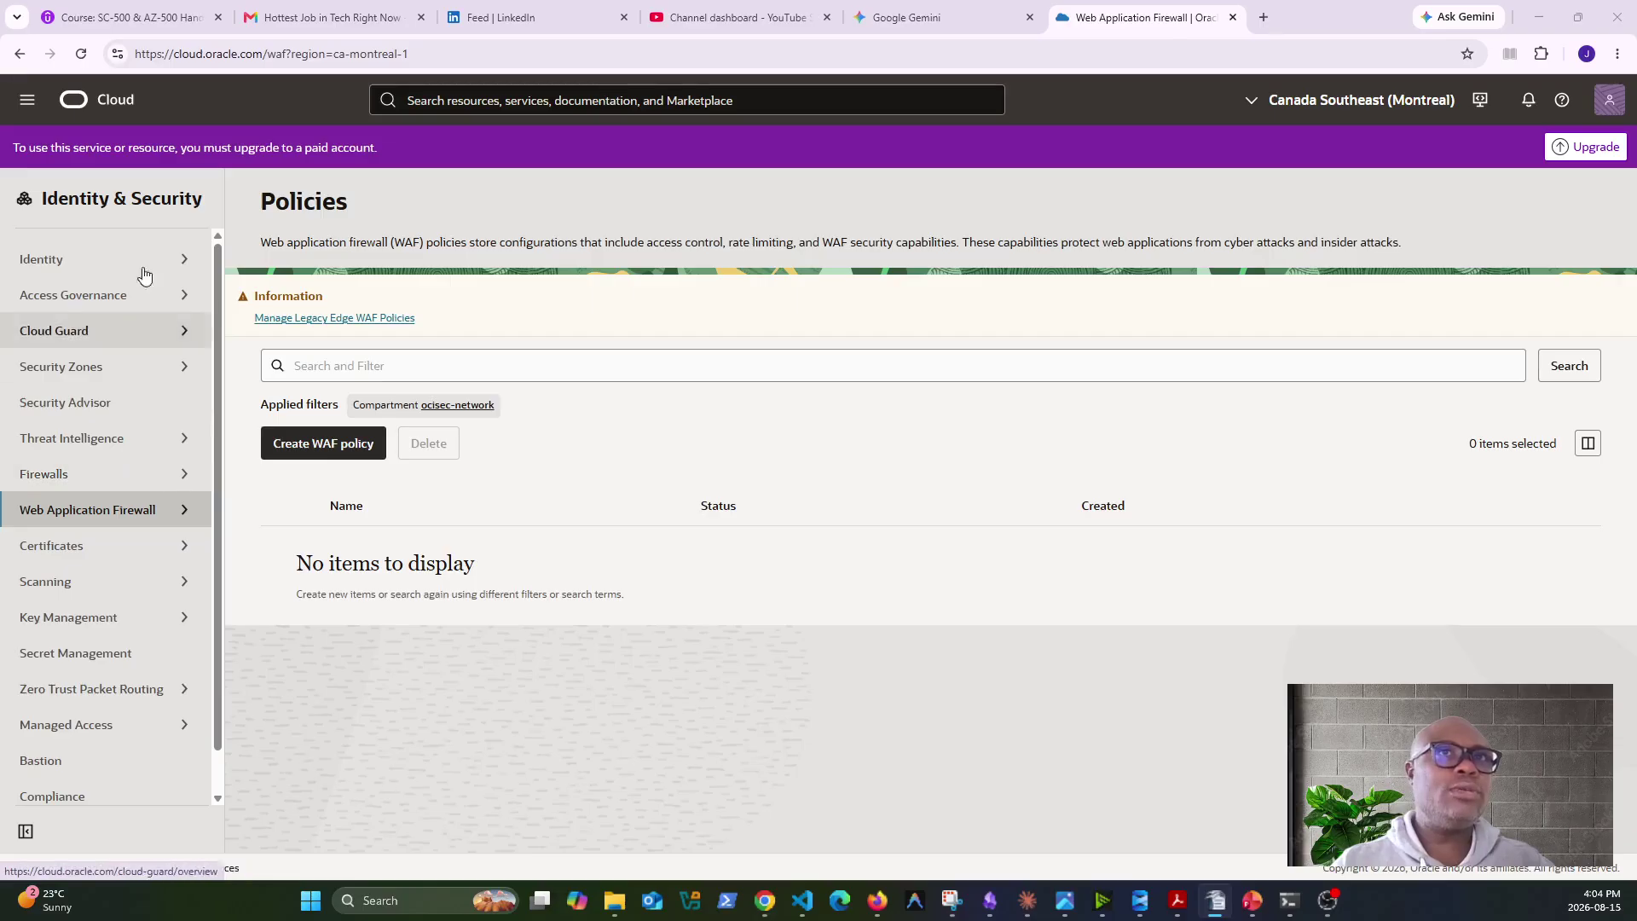
# Go to the Web Application Firewall policies under Identity & Security and start creating a WAF policy.
pyautogui.click(28, 111)
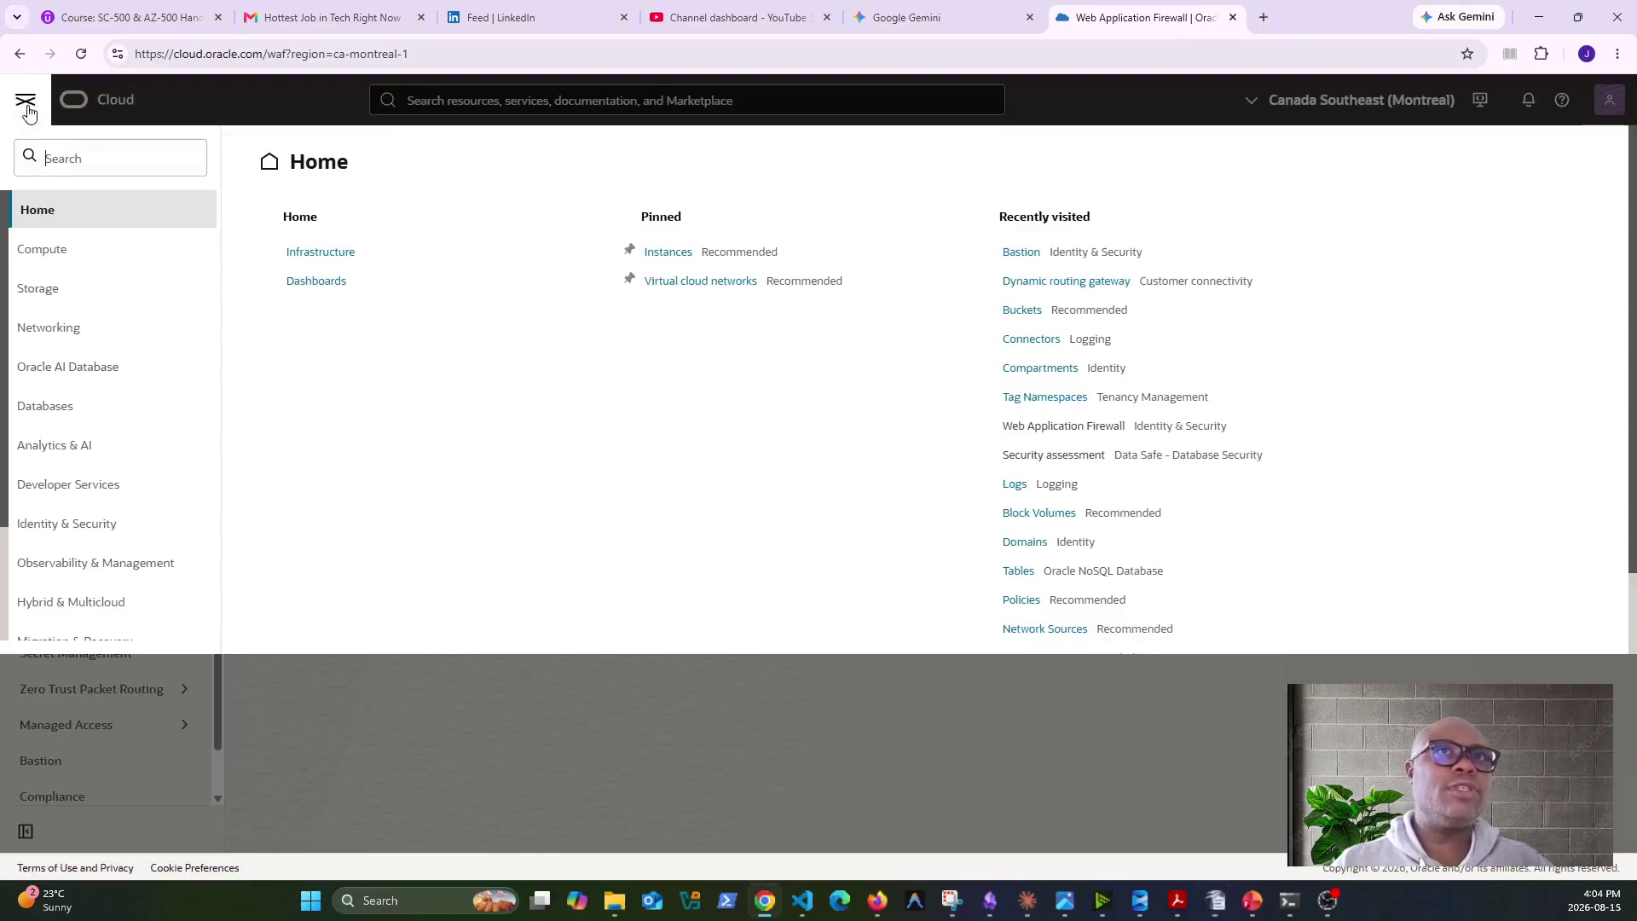
pyautogui.scroll(-2, 102, 603)
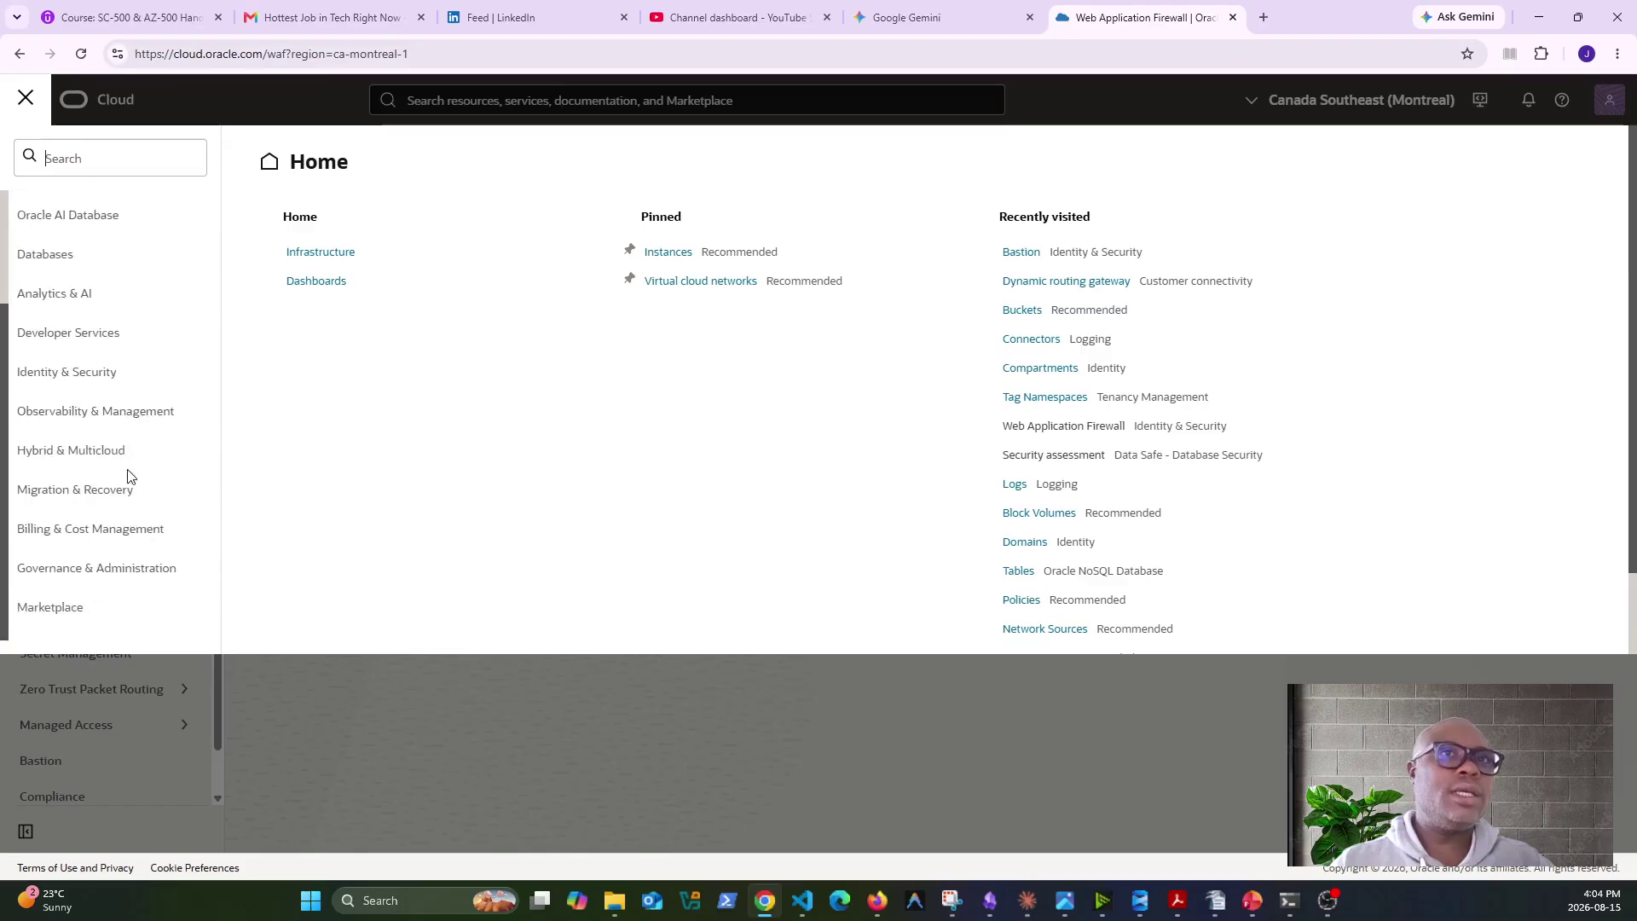
pyautogui.click(75, 373)
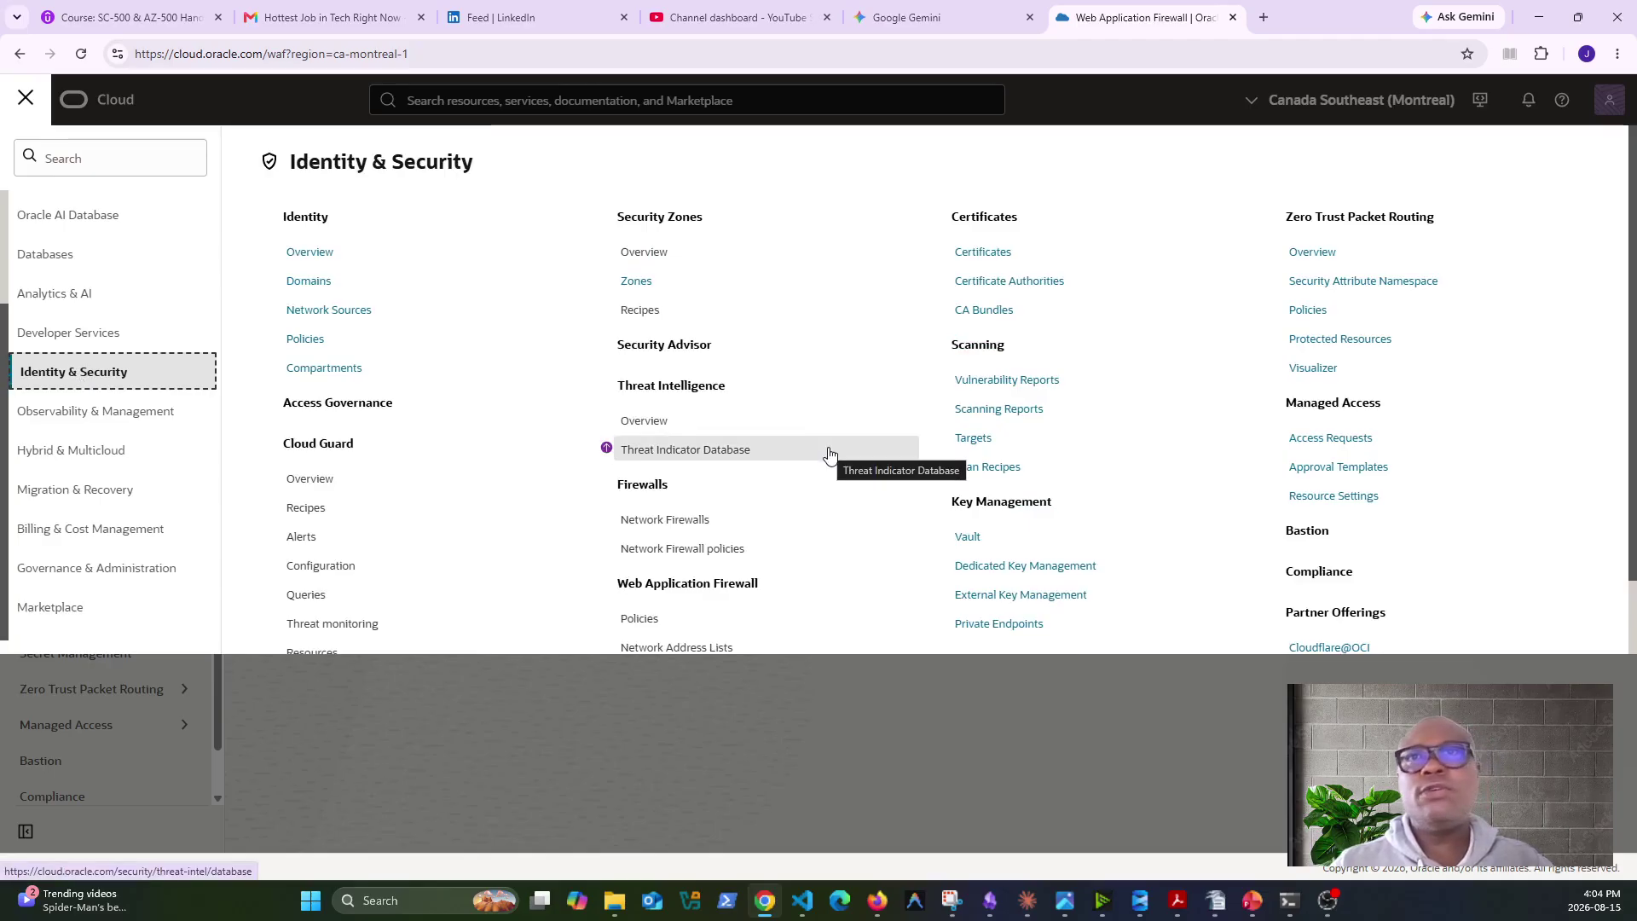
pyautogui.click(715, 587)
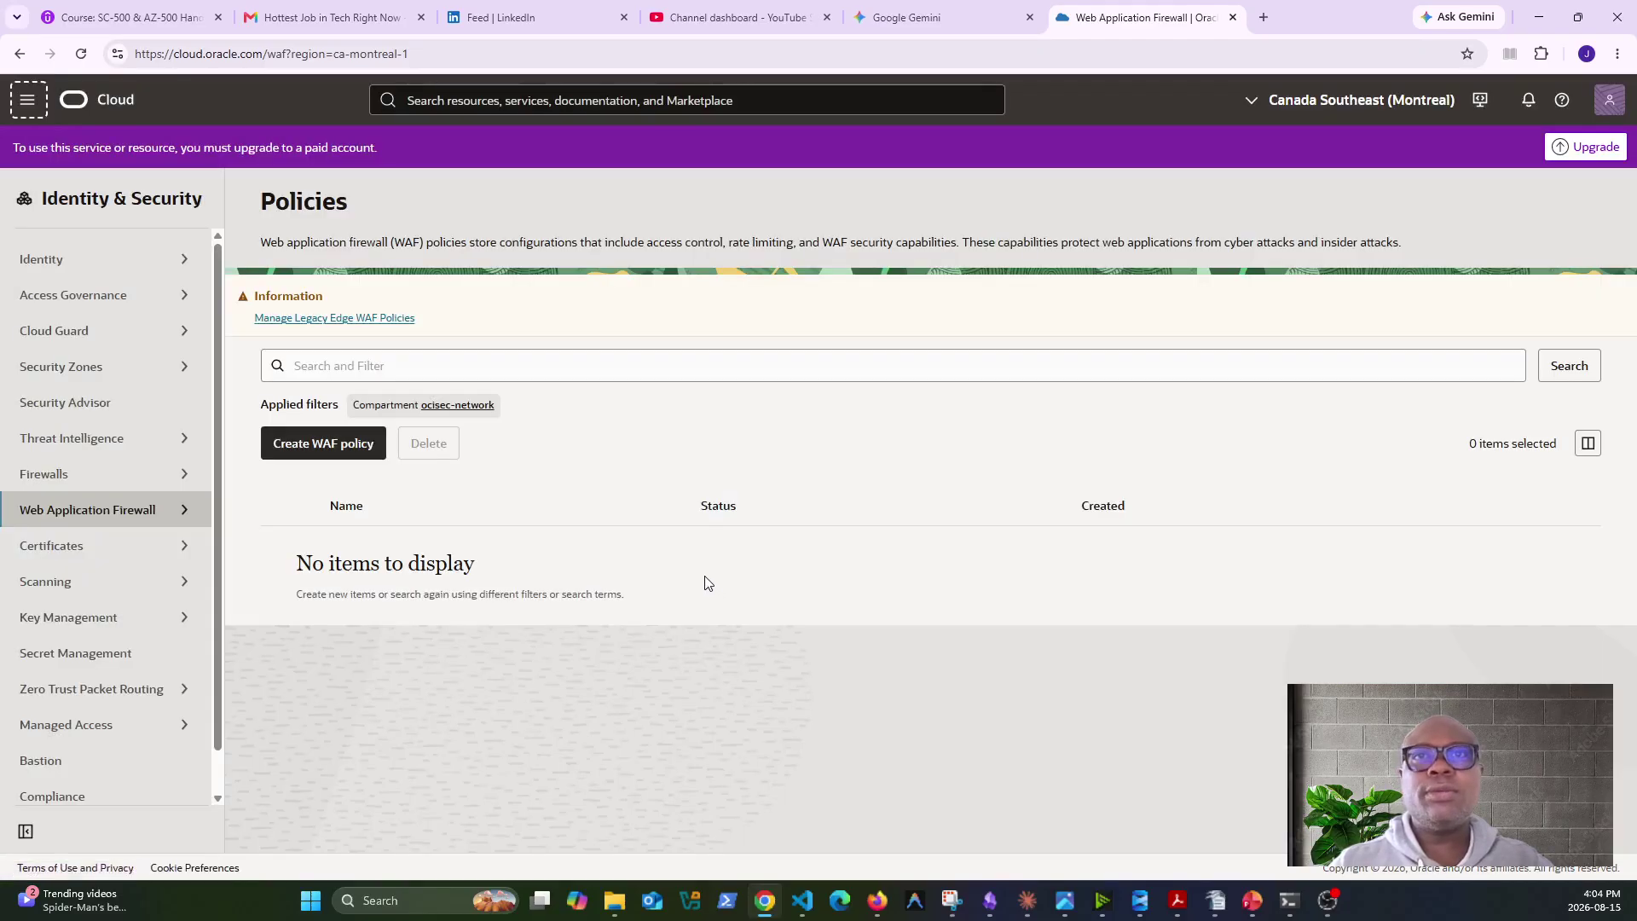
pyautogui.click(333, 443)
# Name the WAF policy webappfirewallpolicy1 by replacing the default name's numeric suffix with 1, and use the ocisec-network compartment.
pyautogui.moveTo(281, 318); pyautogui.dragTo(51, 316)
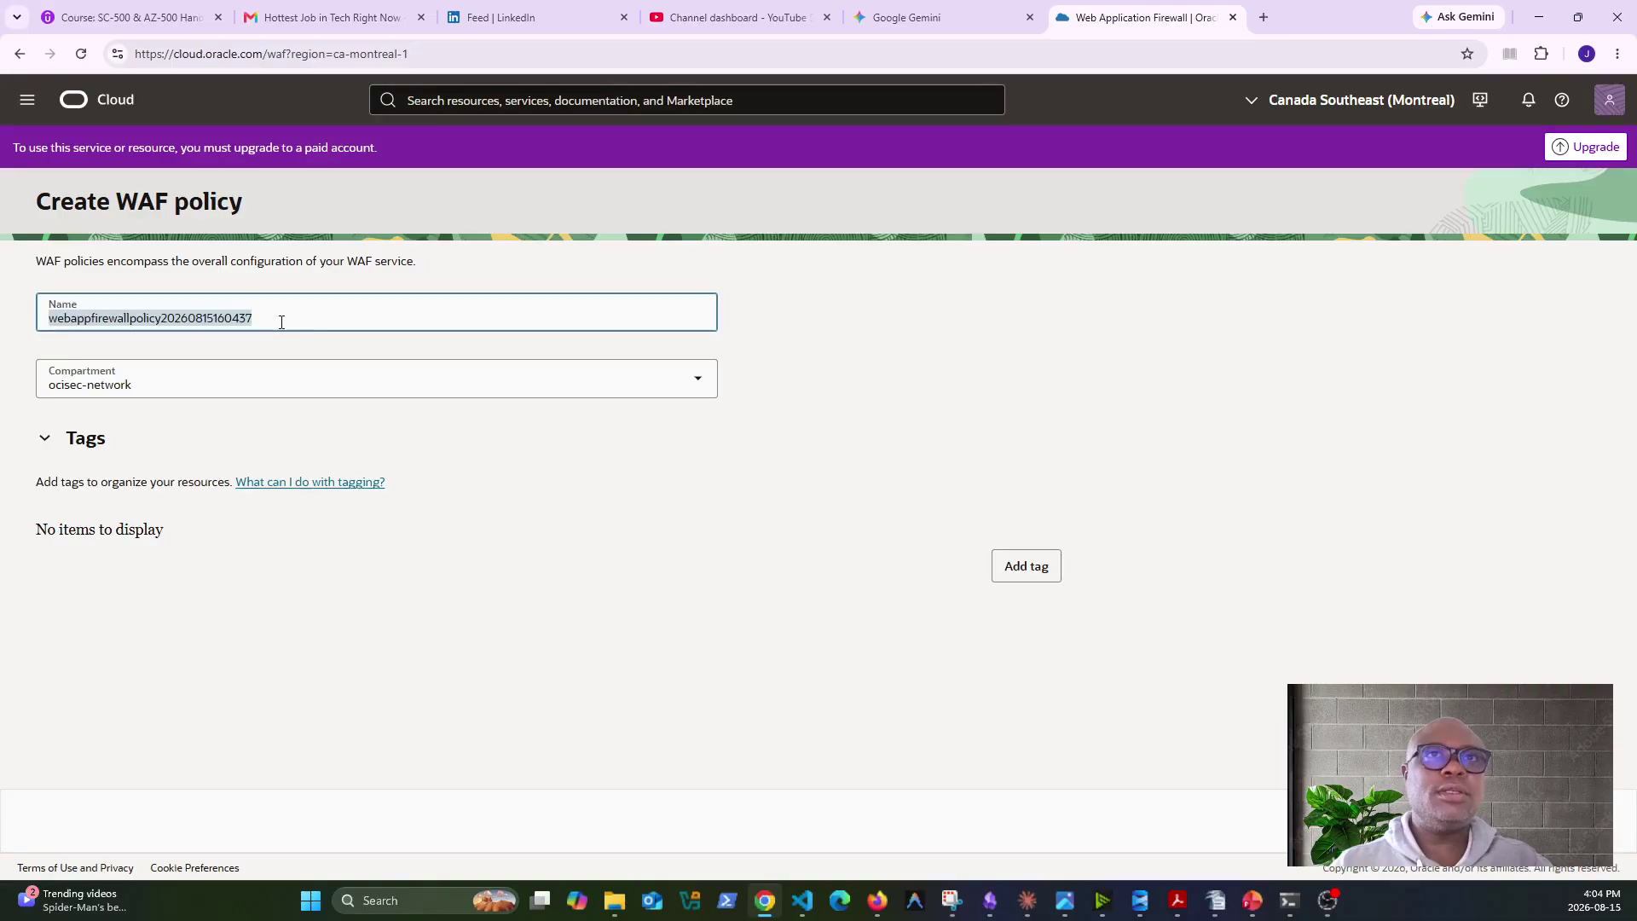
pyautogui.click(283, 323)
pyautogui.press('BackSpace')
pyautogui.press('BackSpace')
pyautogui.press('BackSpace')
pyautogui.press('BackSpace')
pyautogui.press('BackSpace')
pyautogui.press('BackSpace')
pyautogui.press('BackSpace')
pyautogui.press('BackSpace')
pyautogui.press('BackSpace')
pyautogui.press('BackSpace')
pyautogui.press('BackSpace')
pyautogui.press('BackSpace')
pyautogui.press('BackSpace')
pyautogui.press('BackSpace')
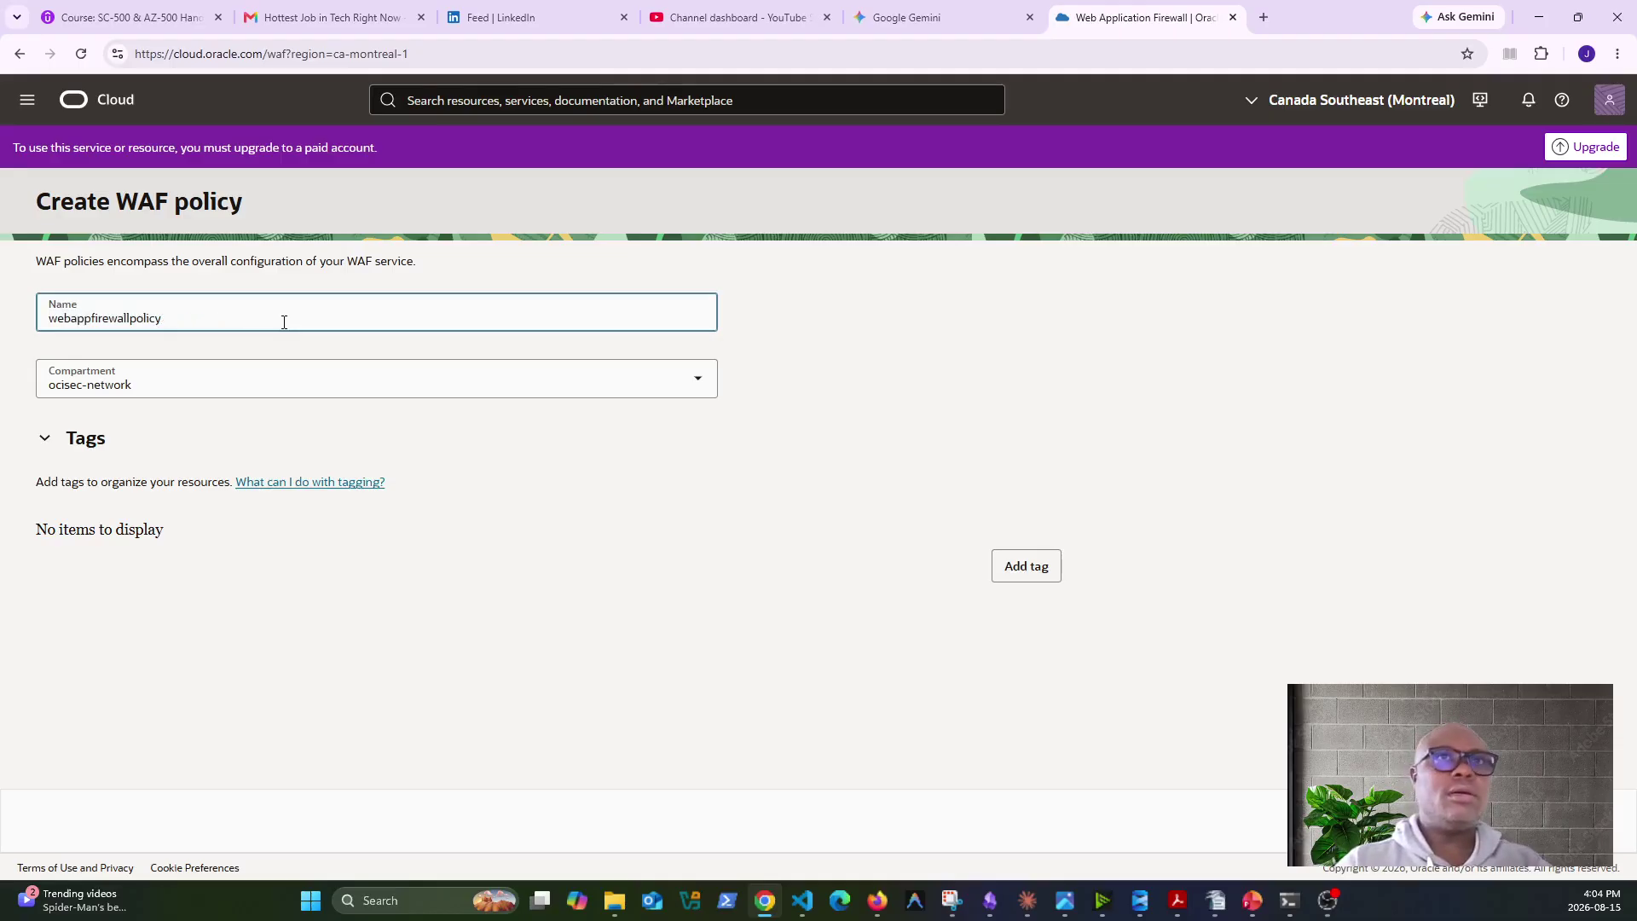
pyautogui.write('1')
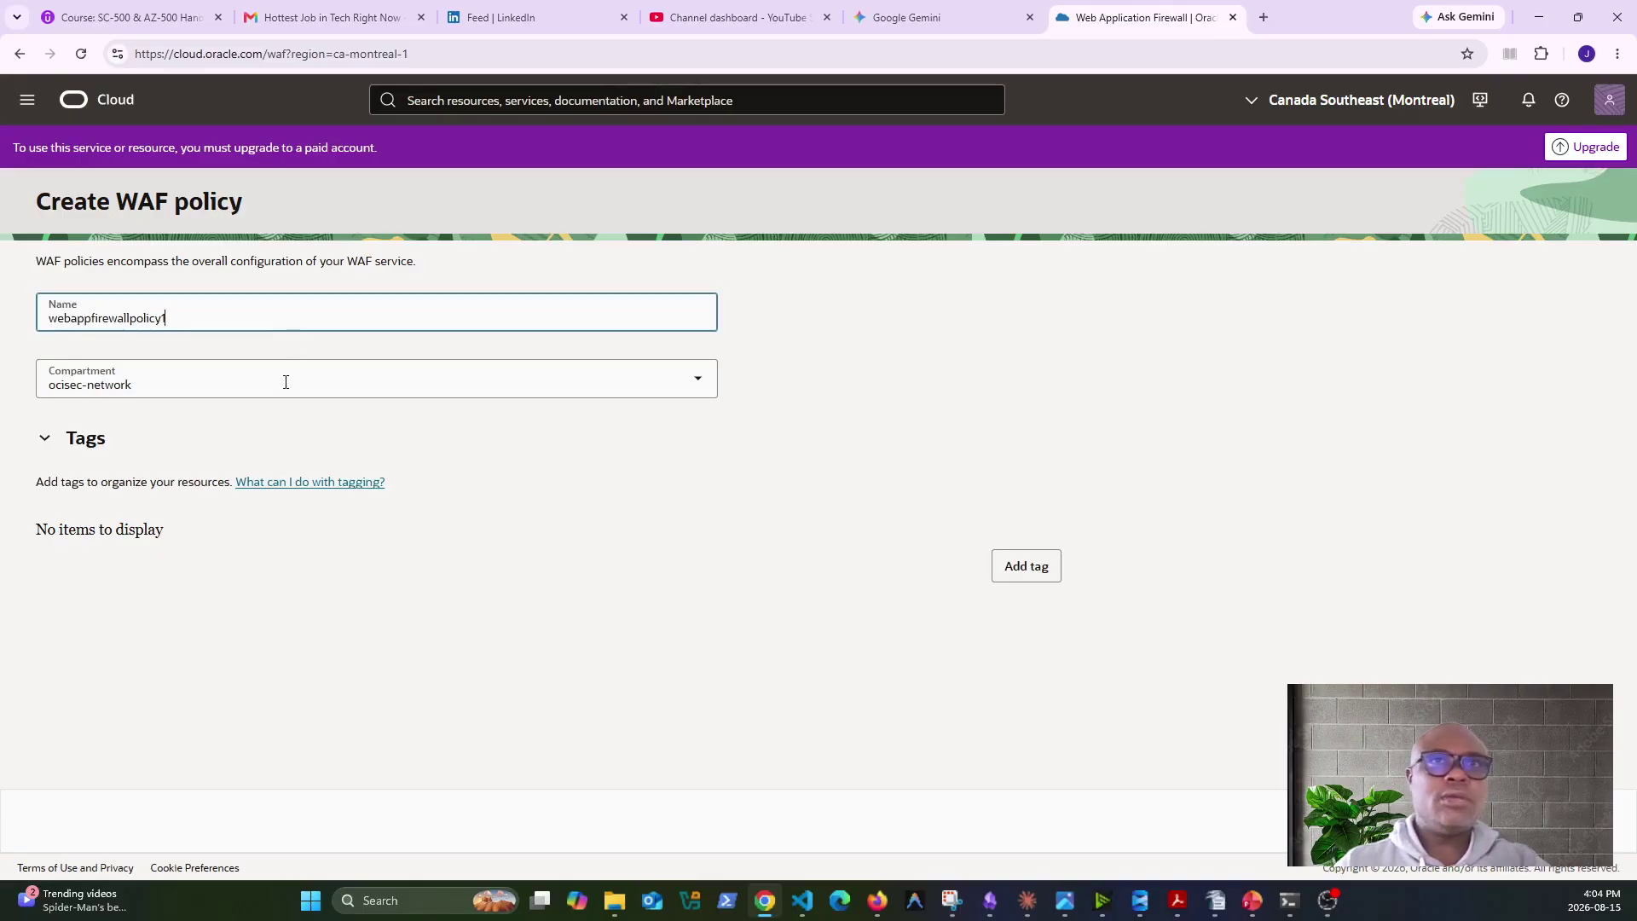
pyautogui.click(285, 380)
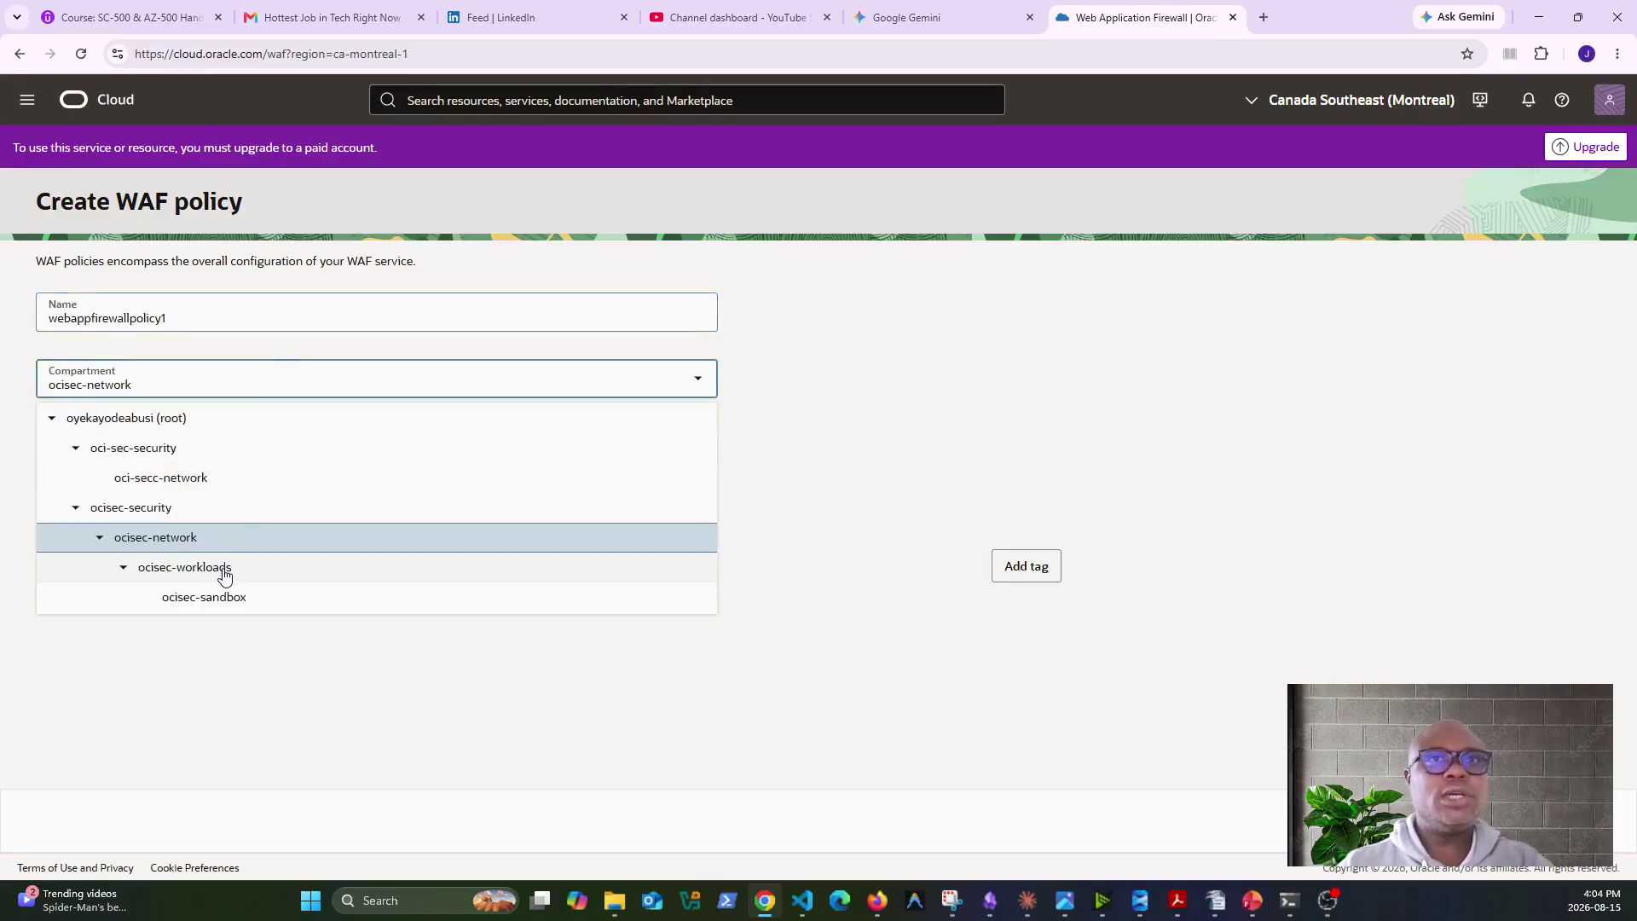
pyautogui.click(776, 463)
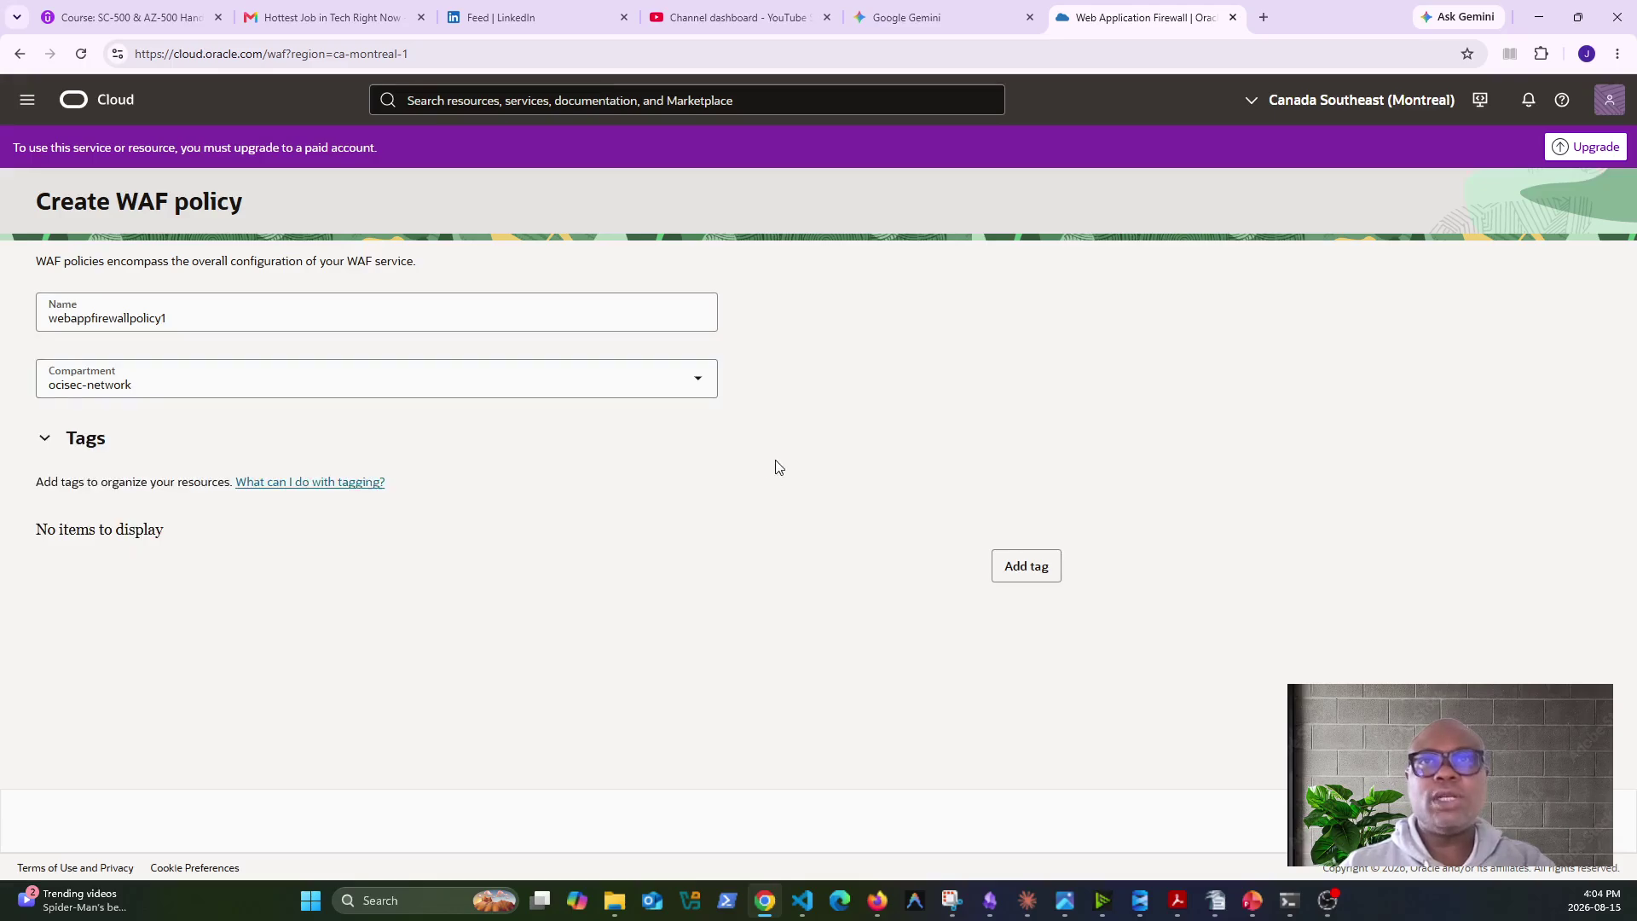